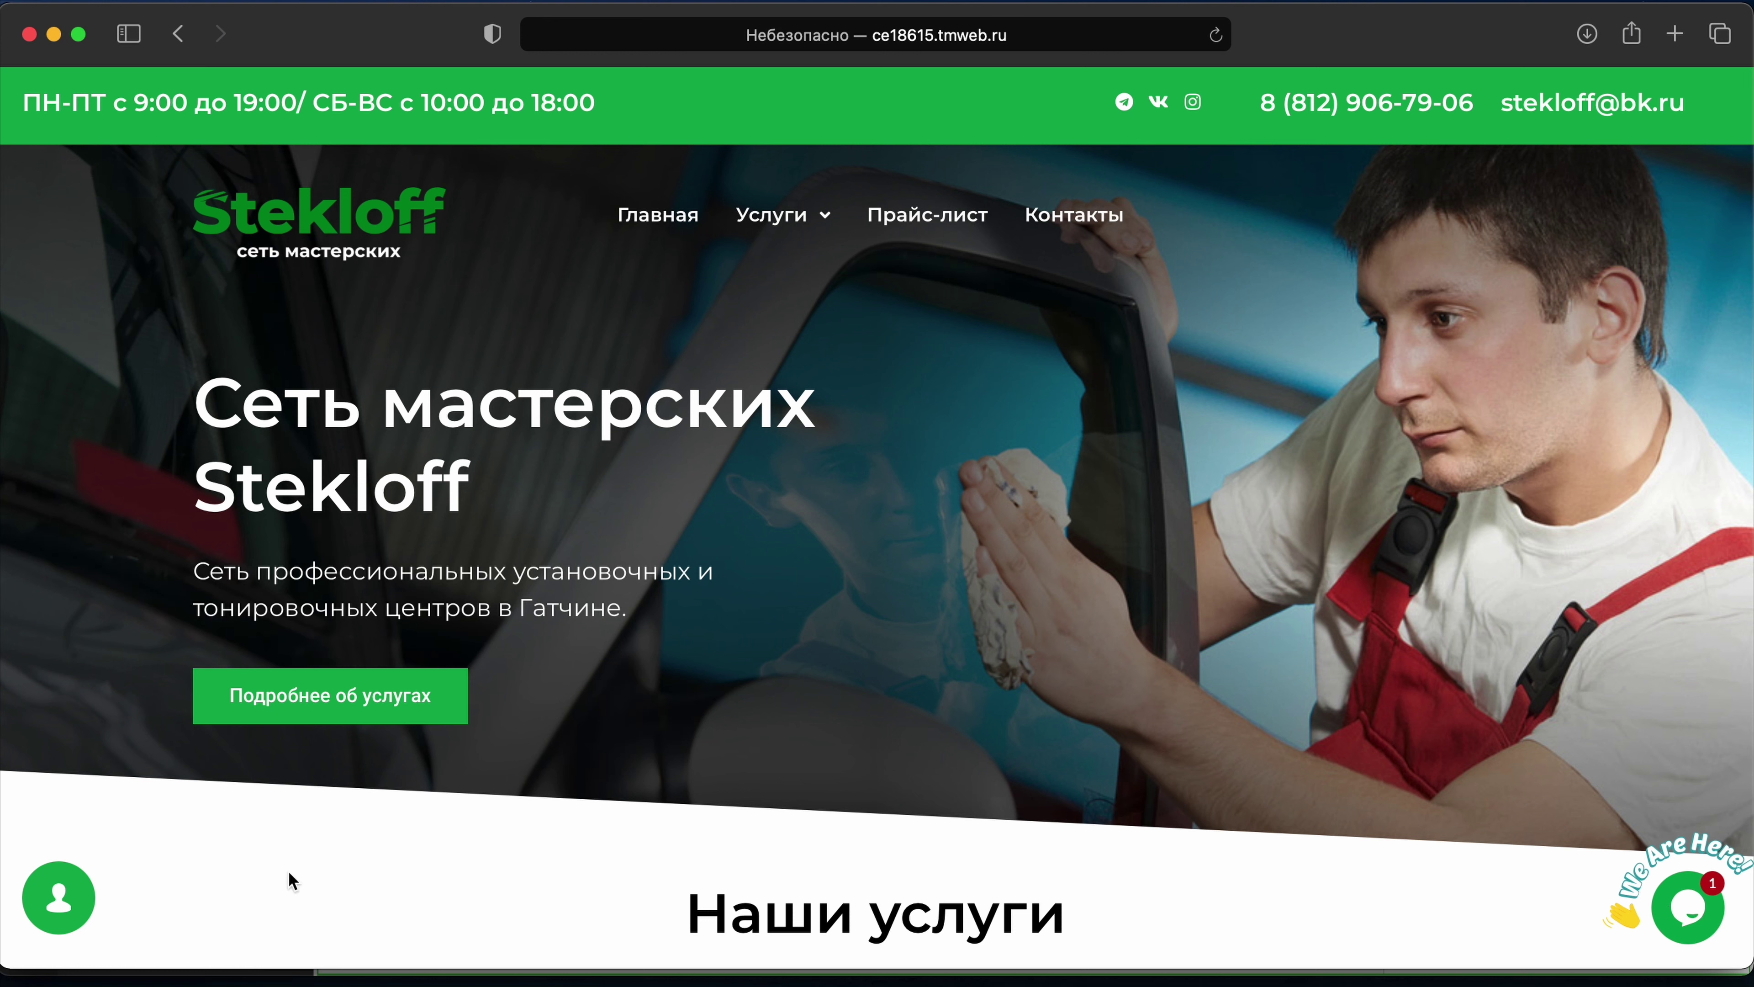
# Step: Expand and collapse the floating contact widget on the Stekloff site to view its phone, Telegram, VK and email options
pyautogui.click(59, 898)
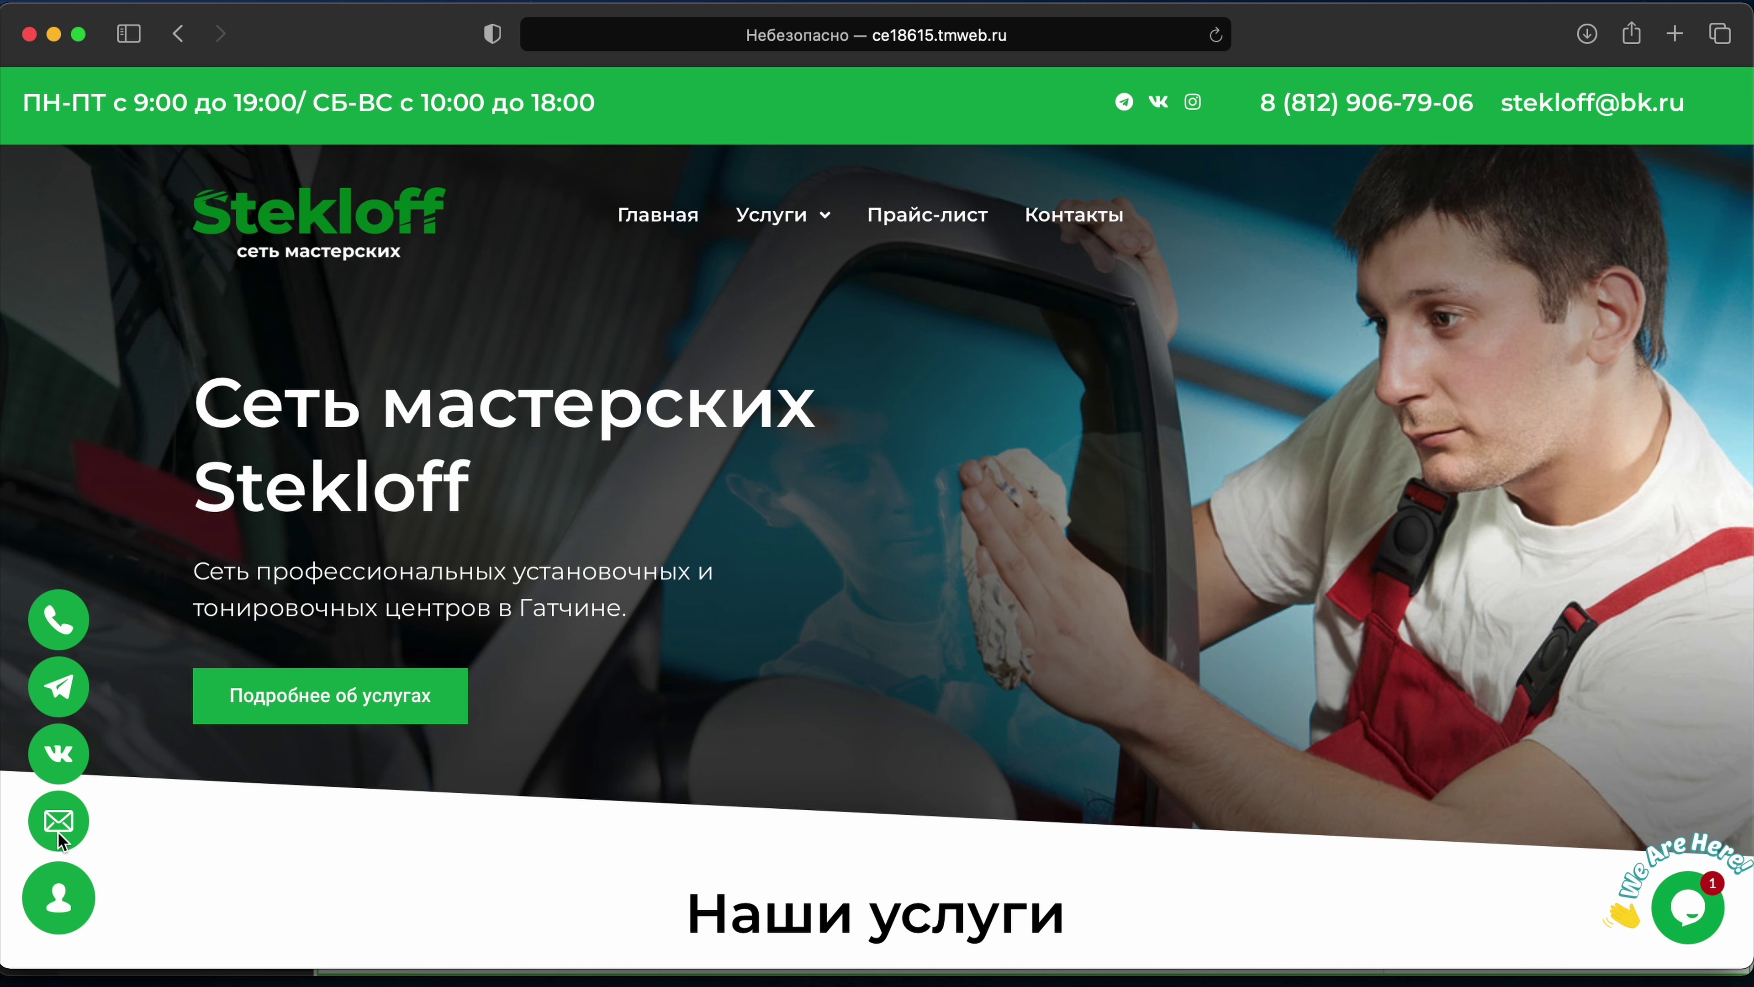
pyautogui.click(61, 900)
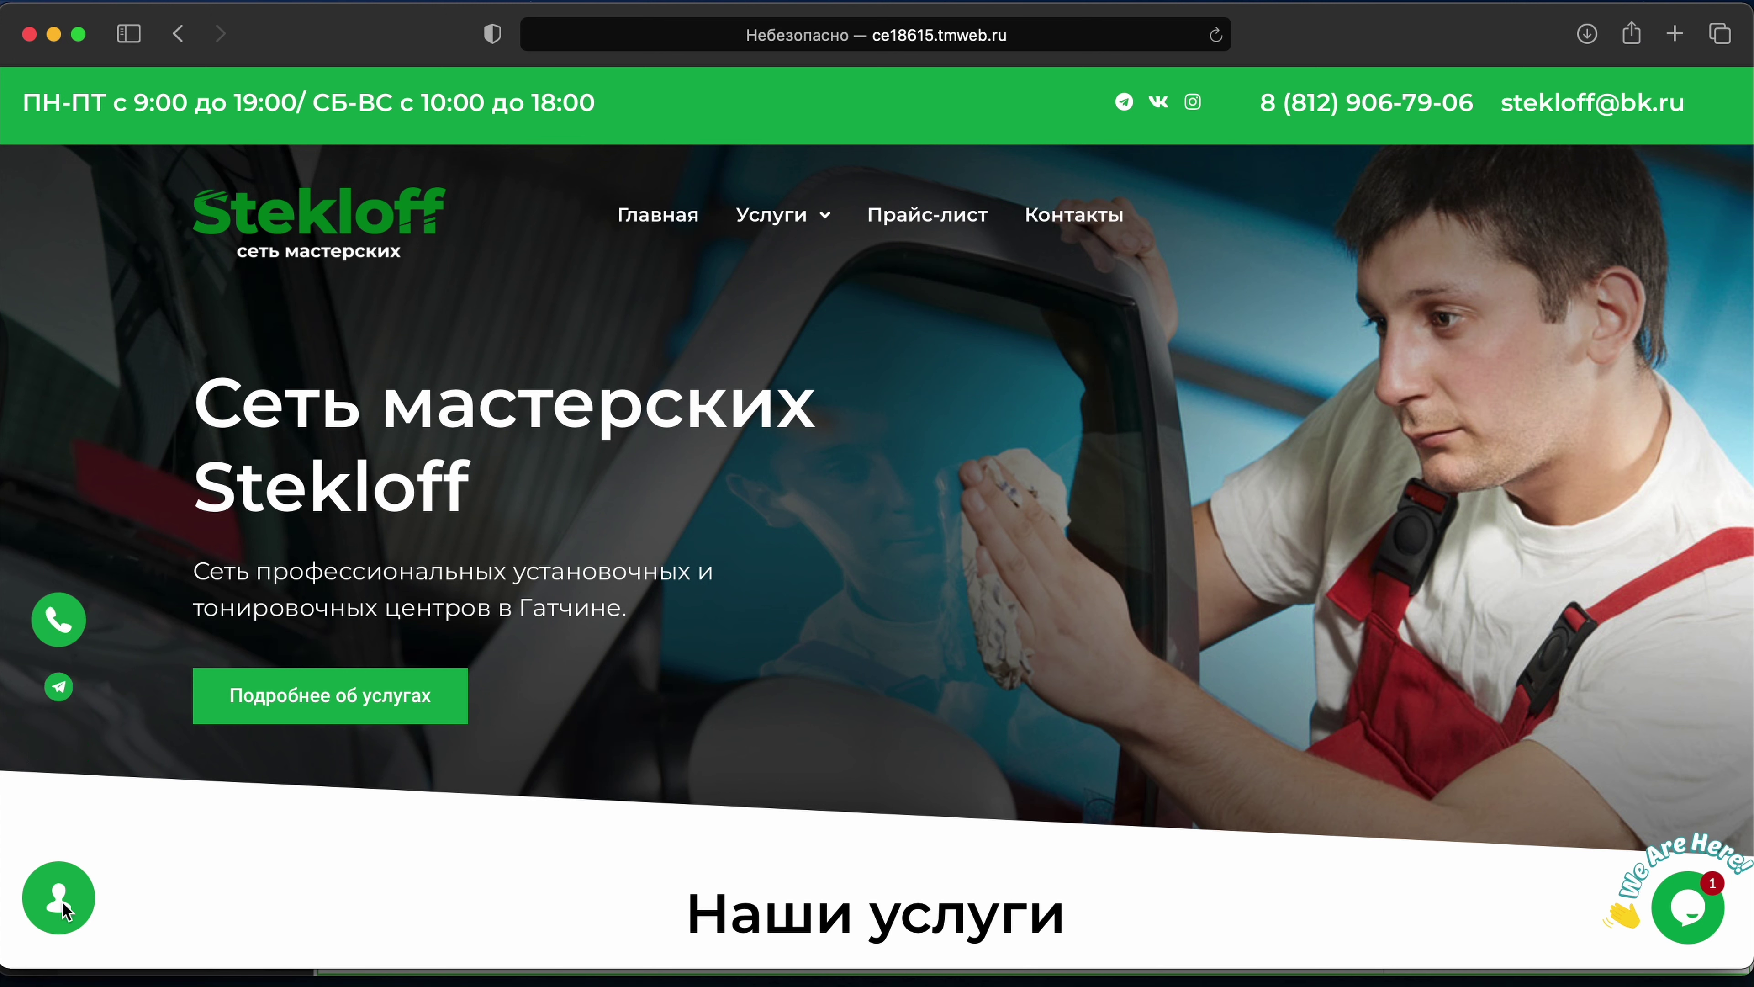
pyautogui.click(62, 898)
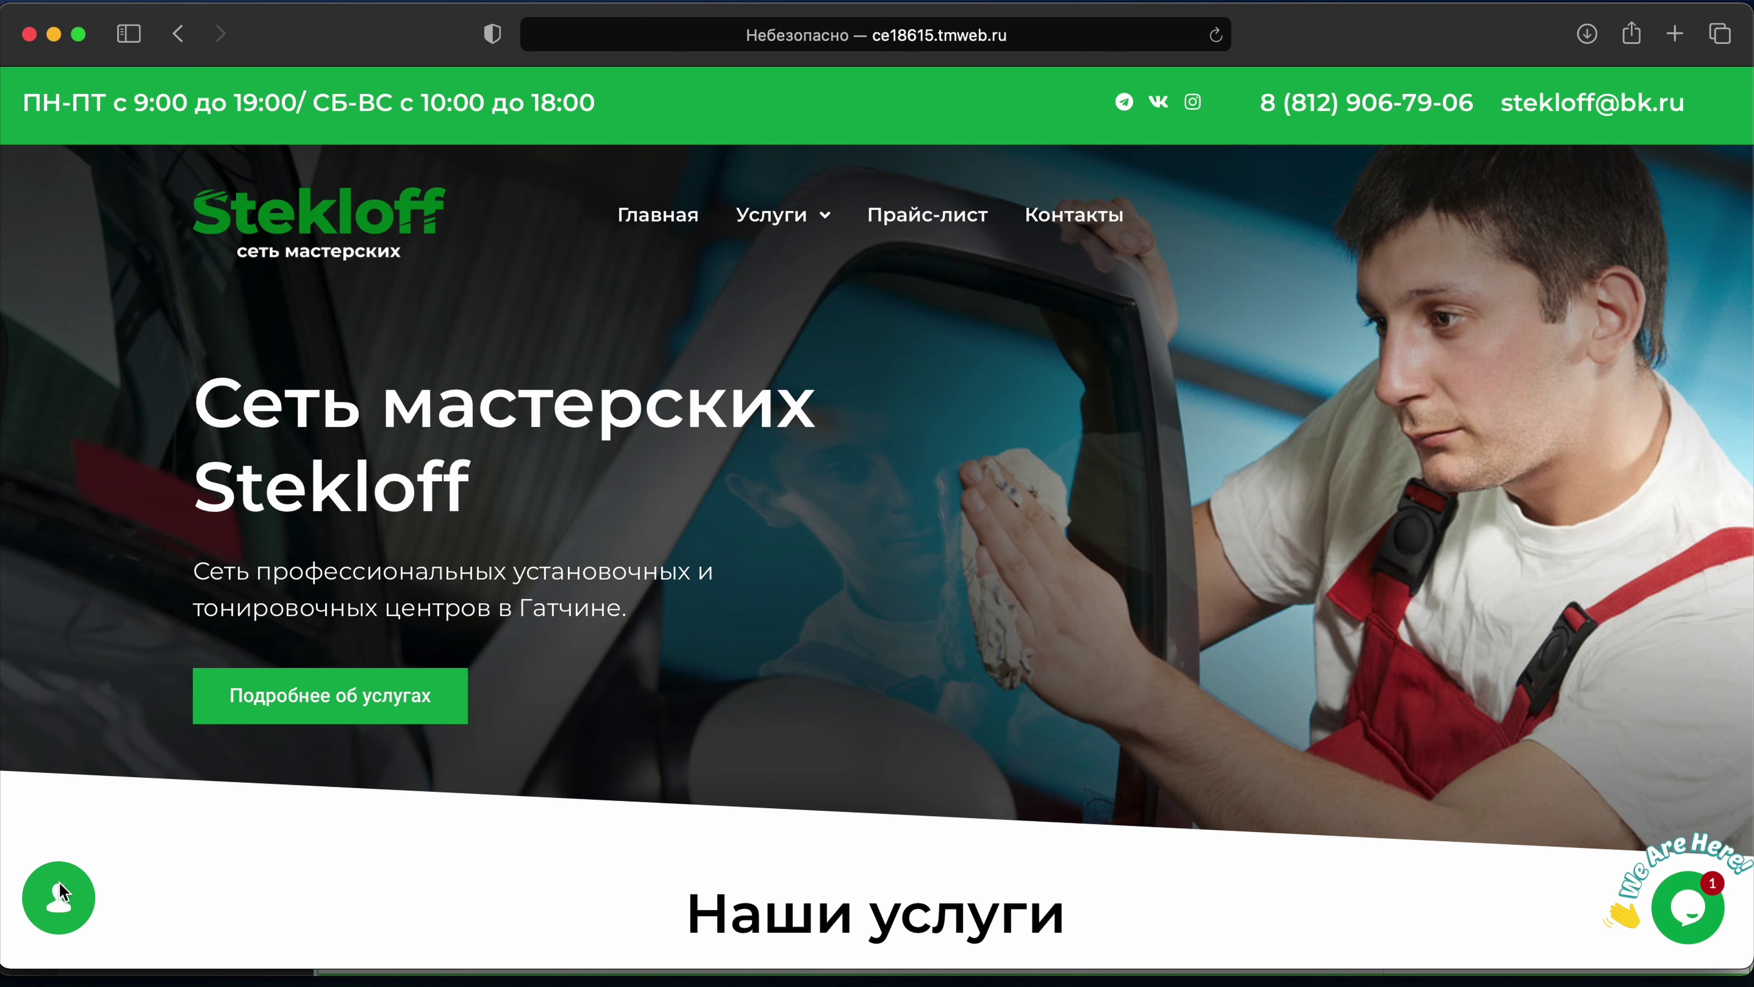
pyautogui.click(61, 895)
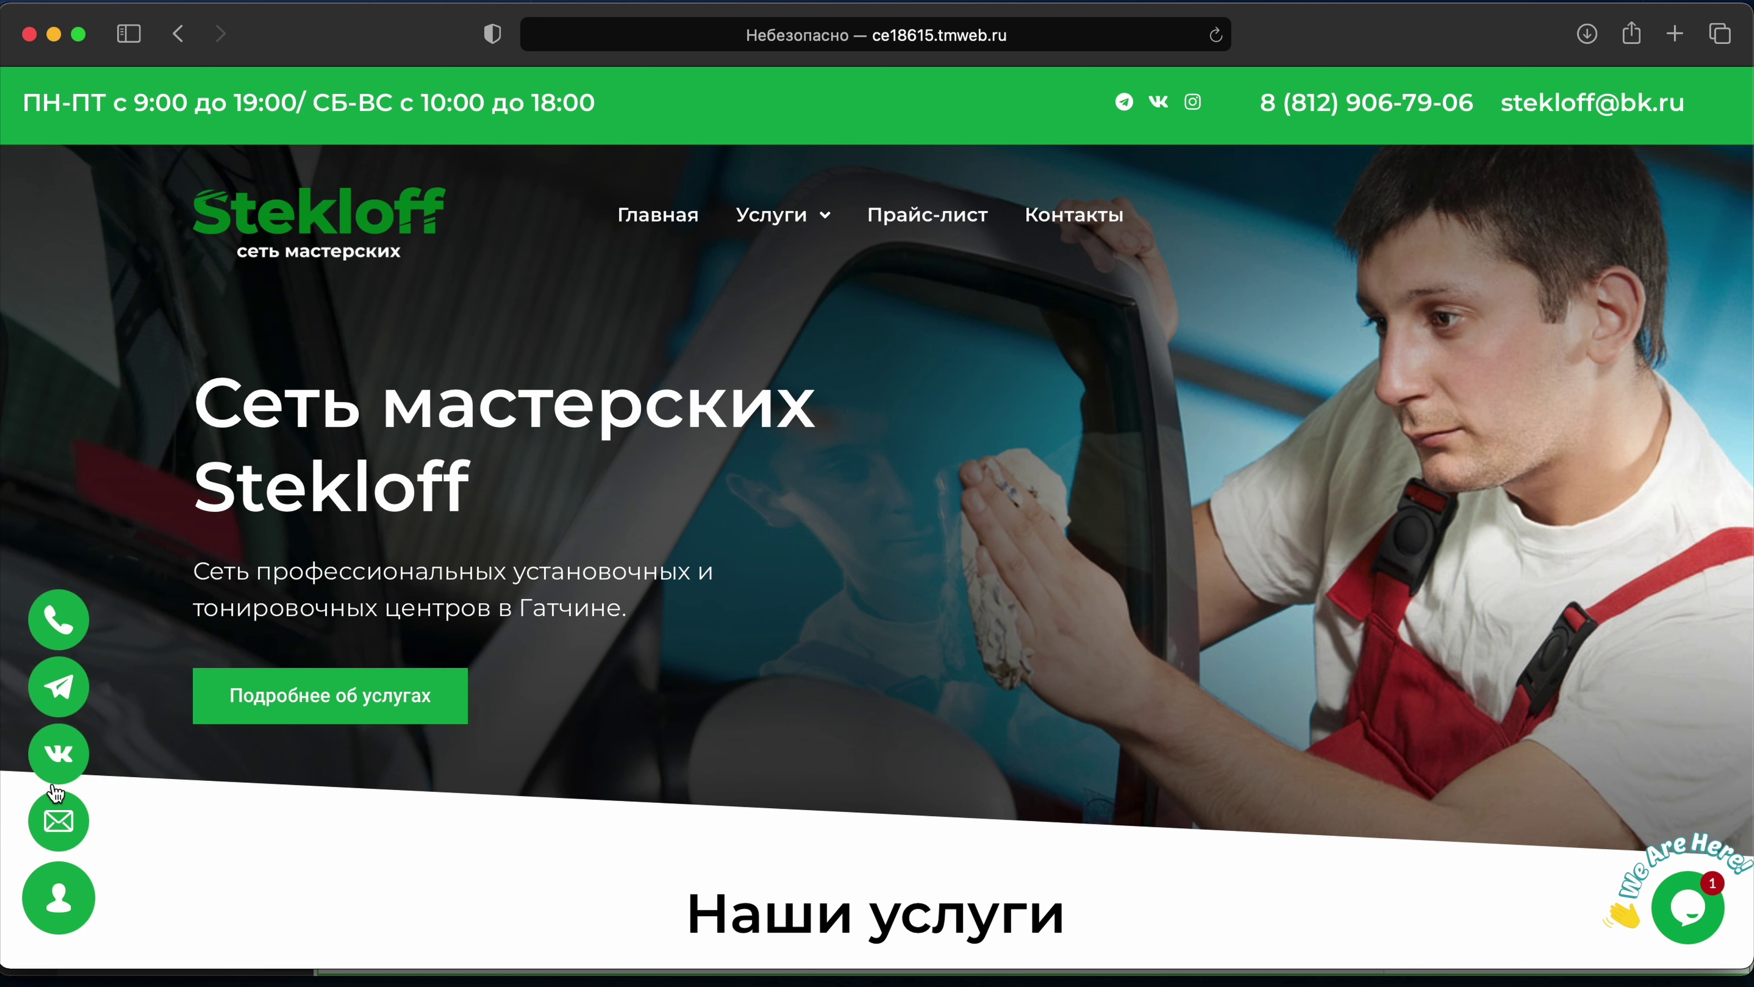
pyautogui.click(59, 897)
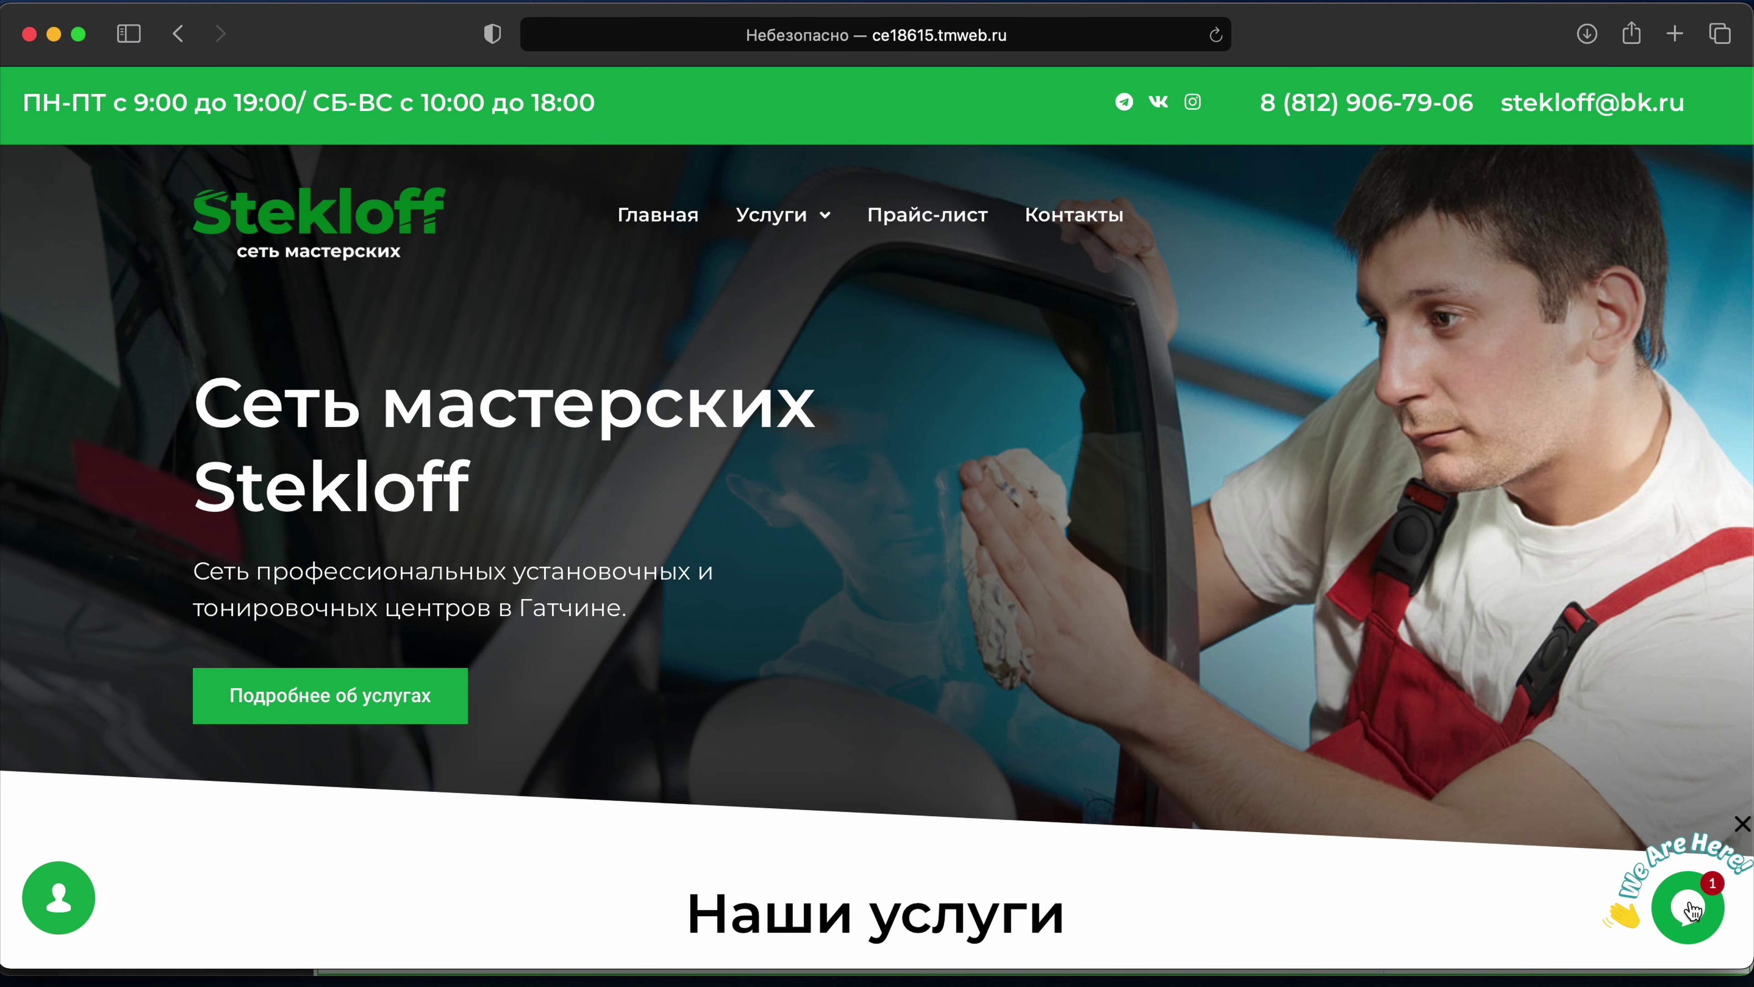
# Step: Open the live chat widget on the site and send the message "Привет"
pyautogui.click(1689, 921)
pyautogui.scroll(-2, 1445, 790)
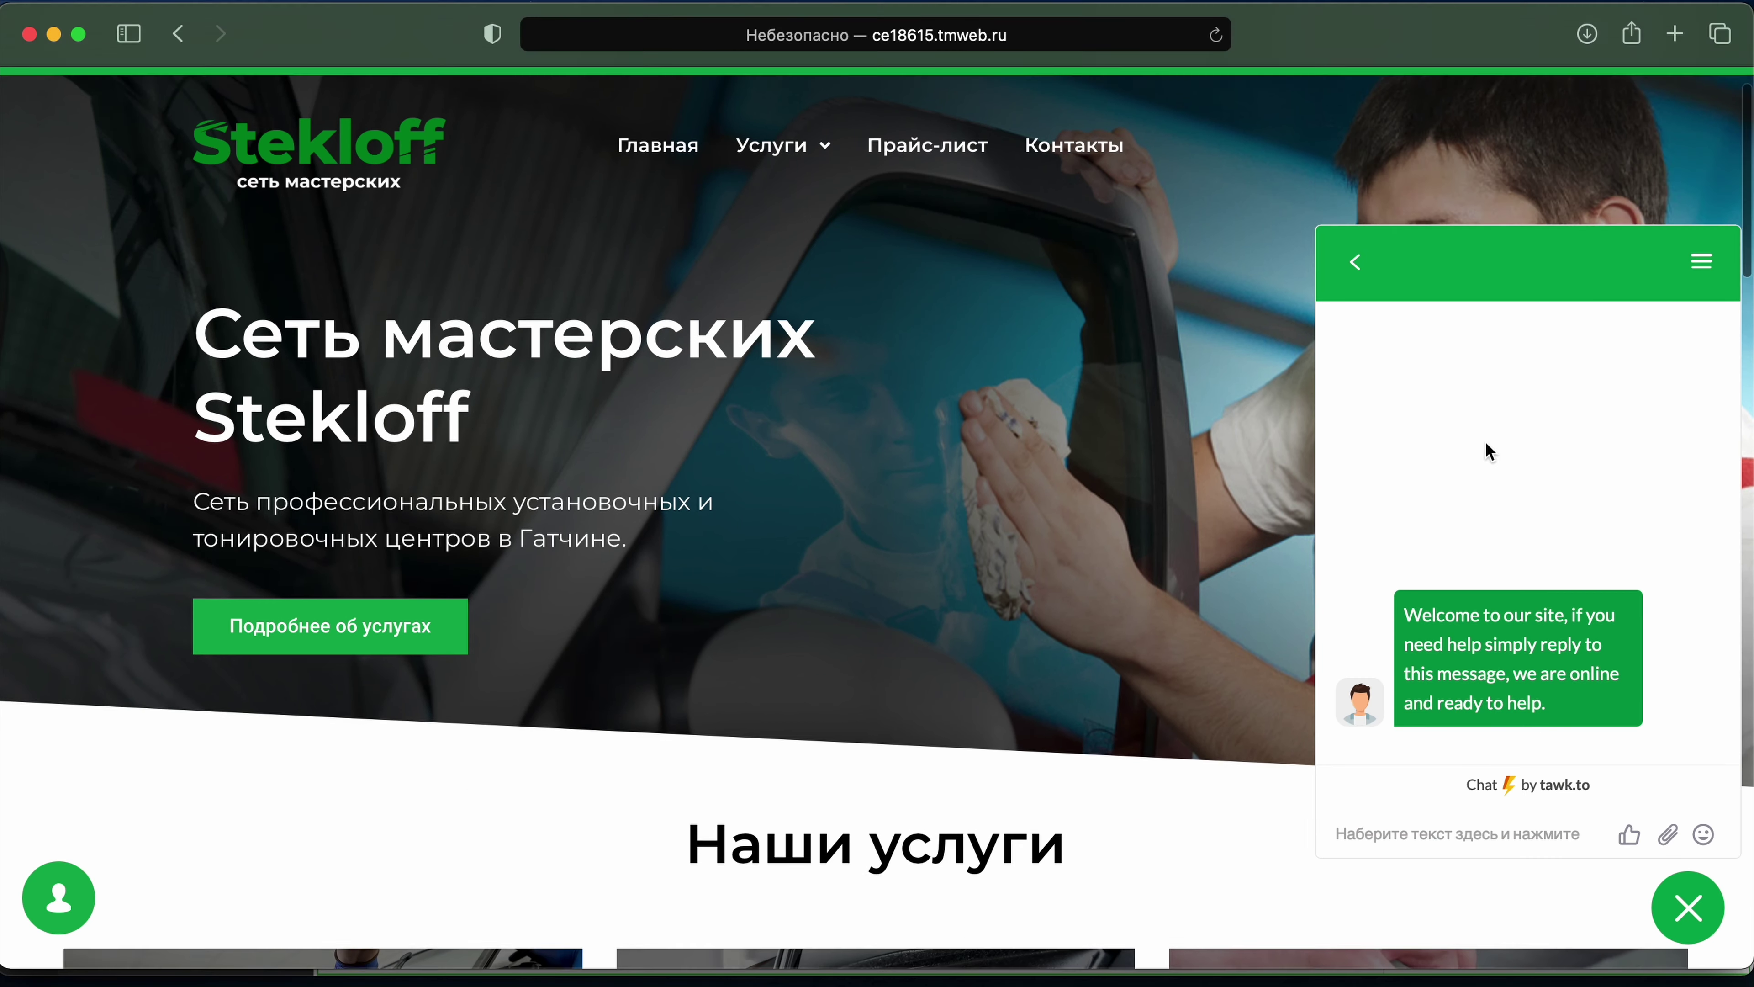
pyautogui.scroll(2, 1445, 790)
pyautogui.click(1428, 833)
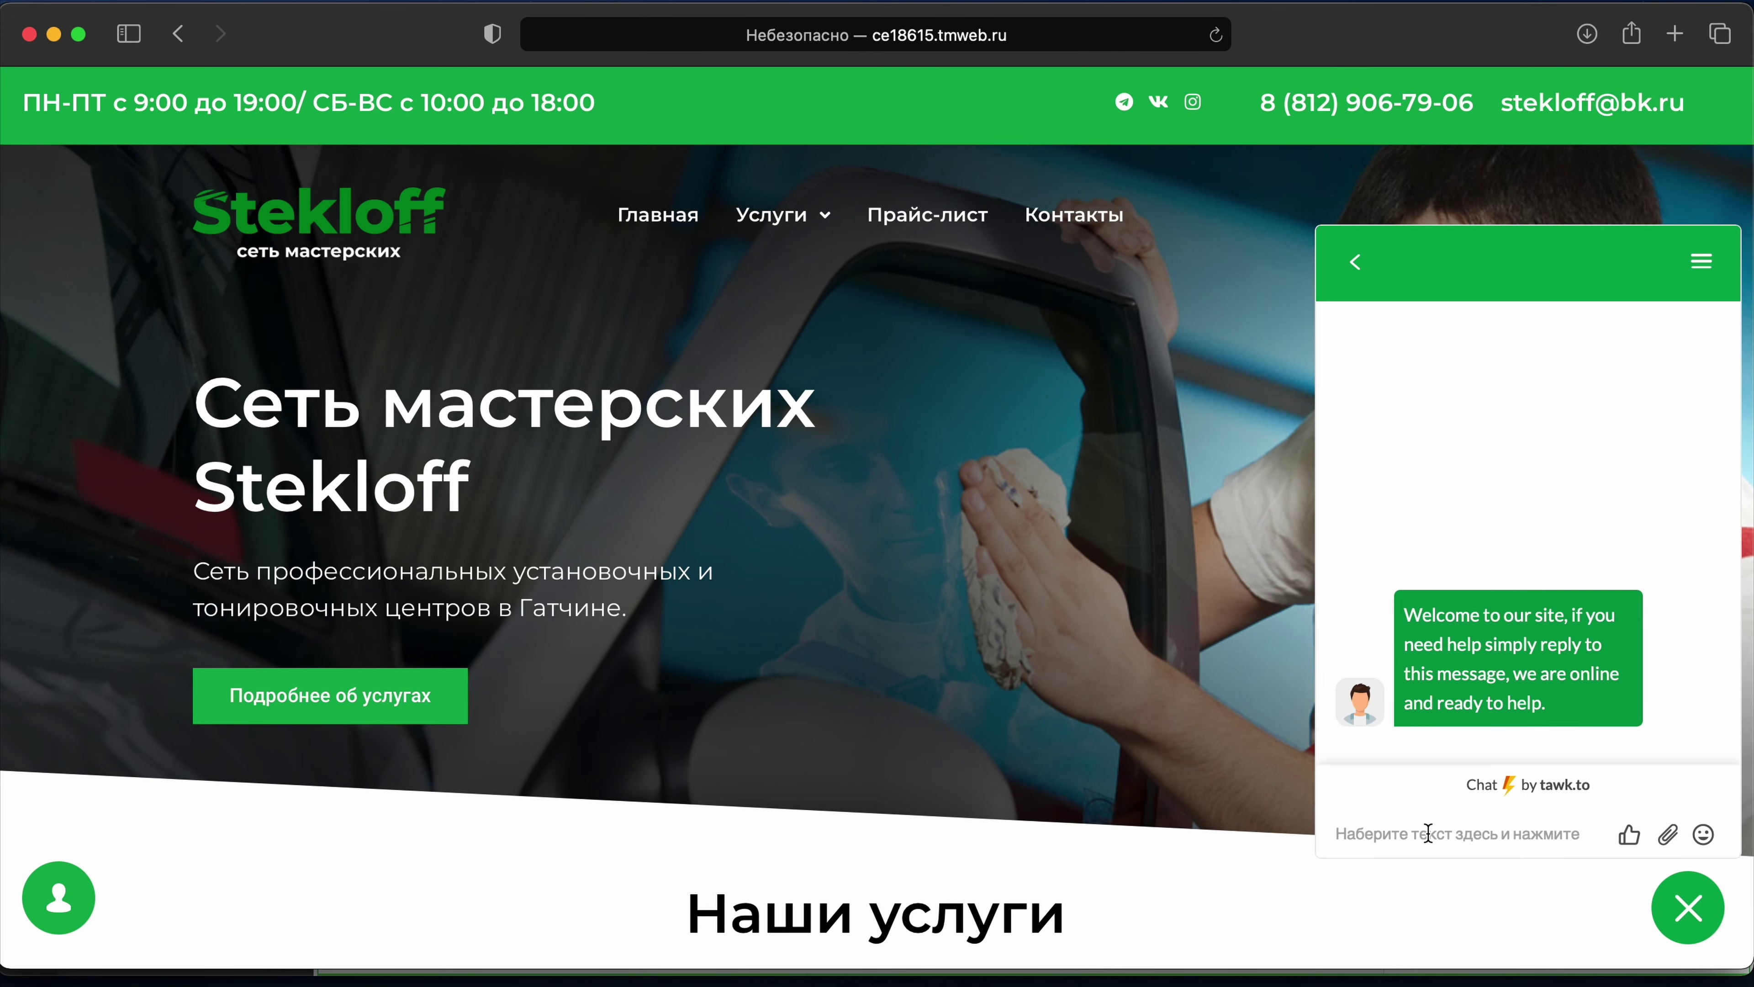
pyautogui.write('Привет')
pyautogui.press('Return')
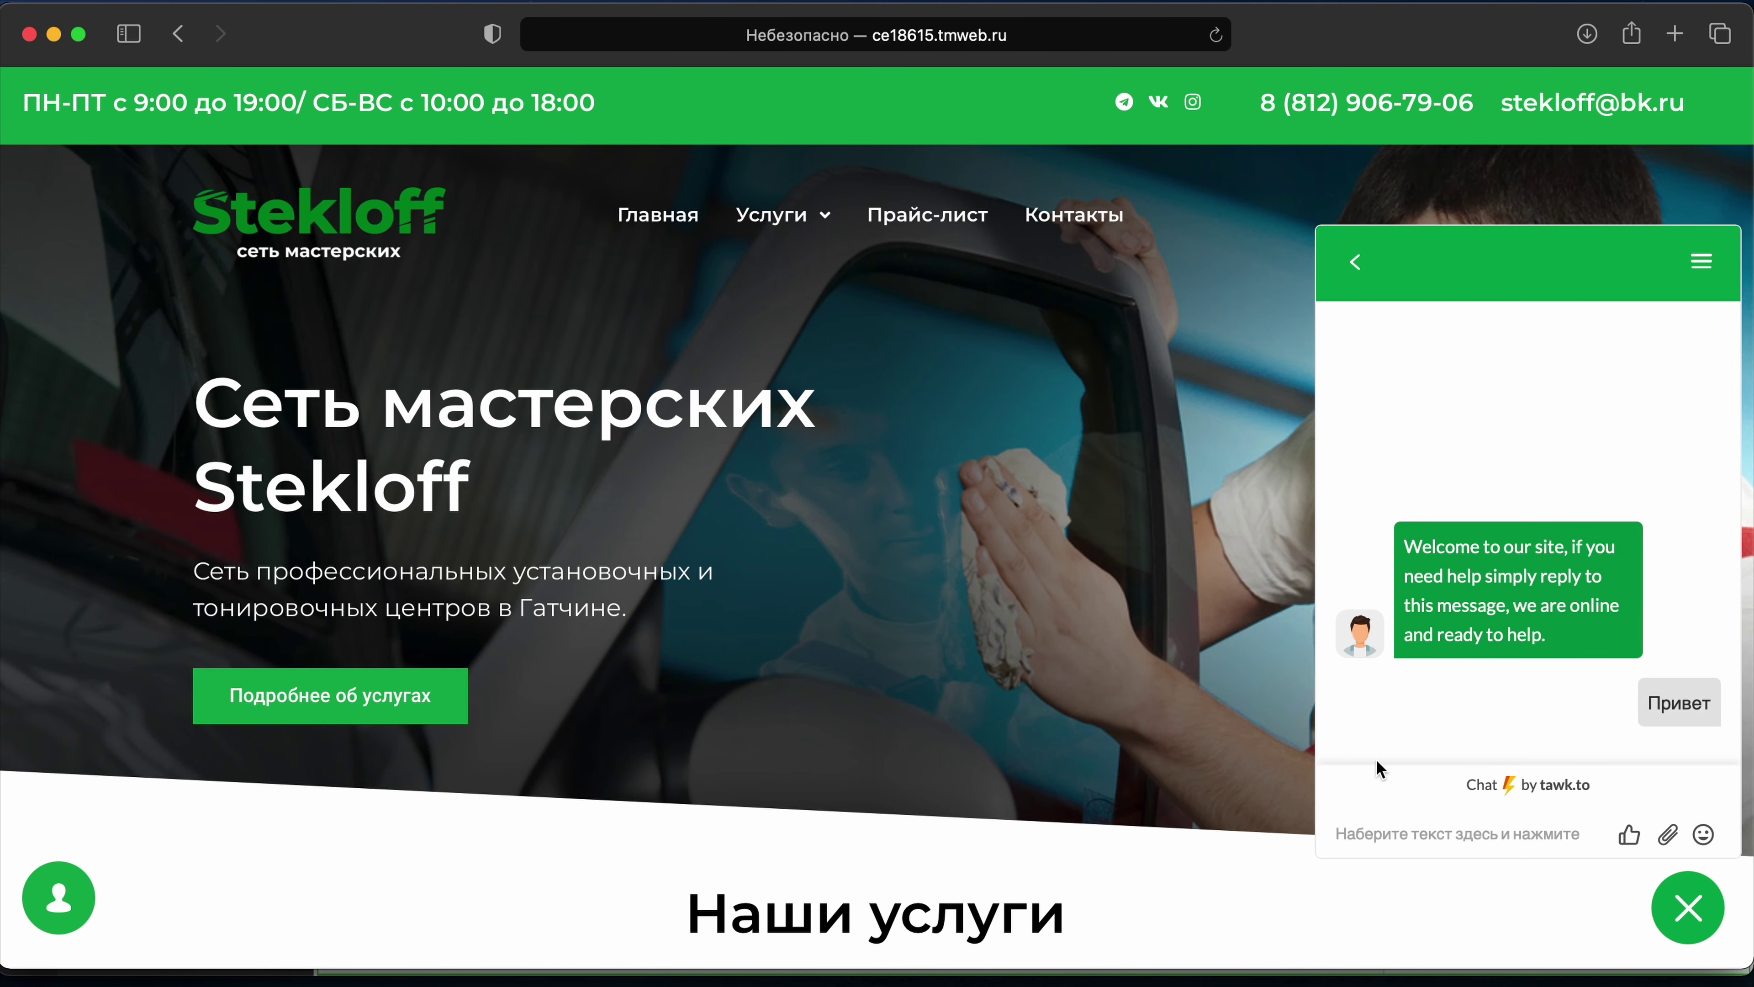
# Step: Switch to the tawk.to dashboard and view the incoming Stekloff chat, the visitor details and the manager's own personal chat
pyautogui.click(56, 35)
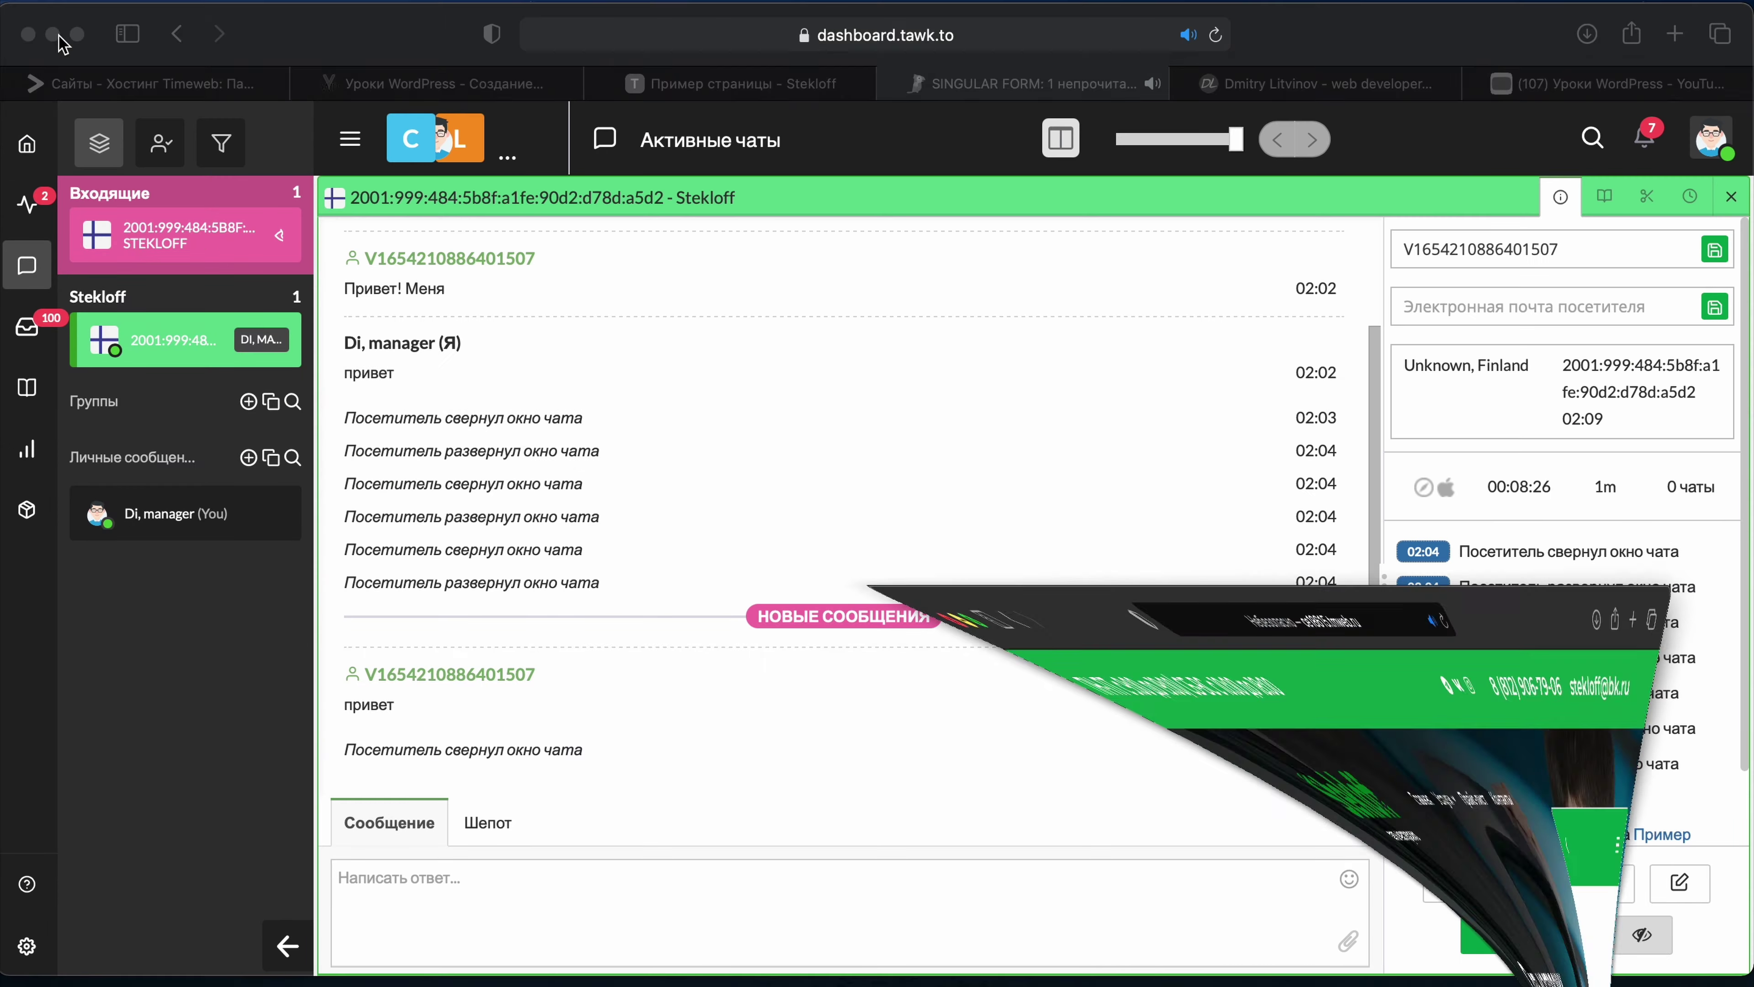
pyautogui.click(218, 249)
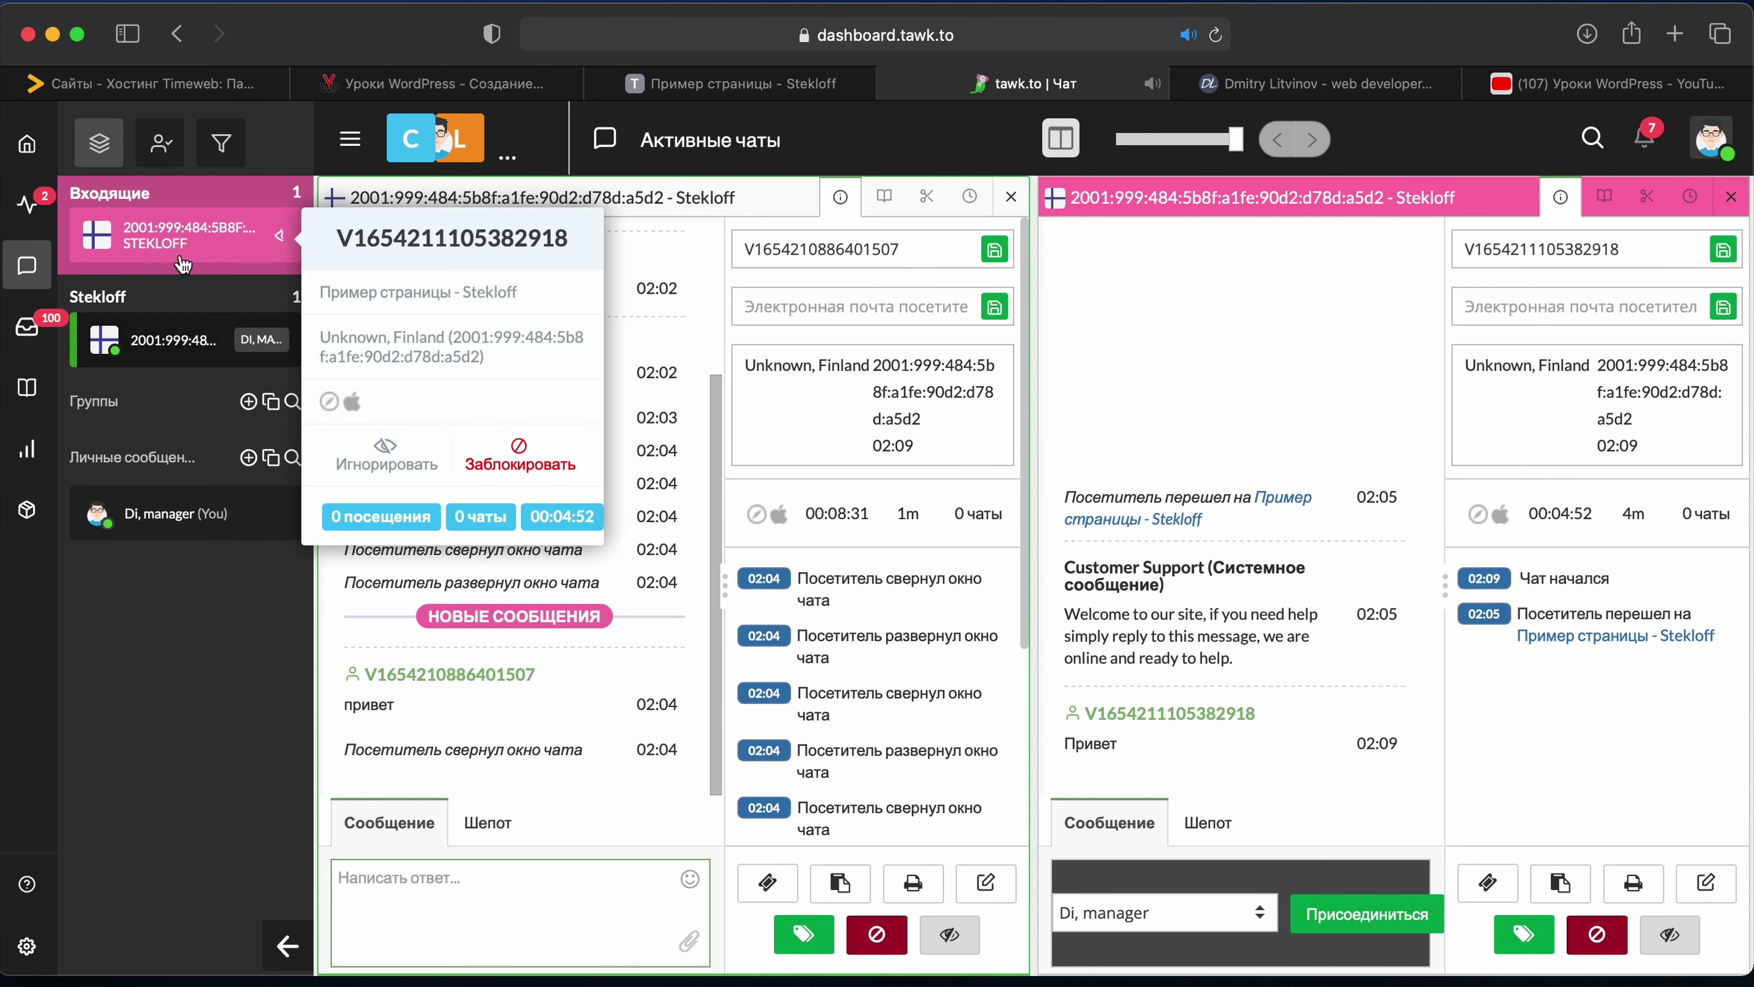
pyautogui.moveTo(262, 238)
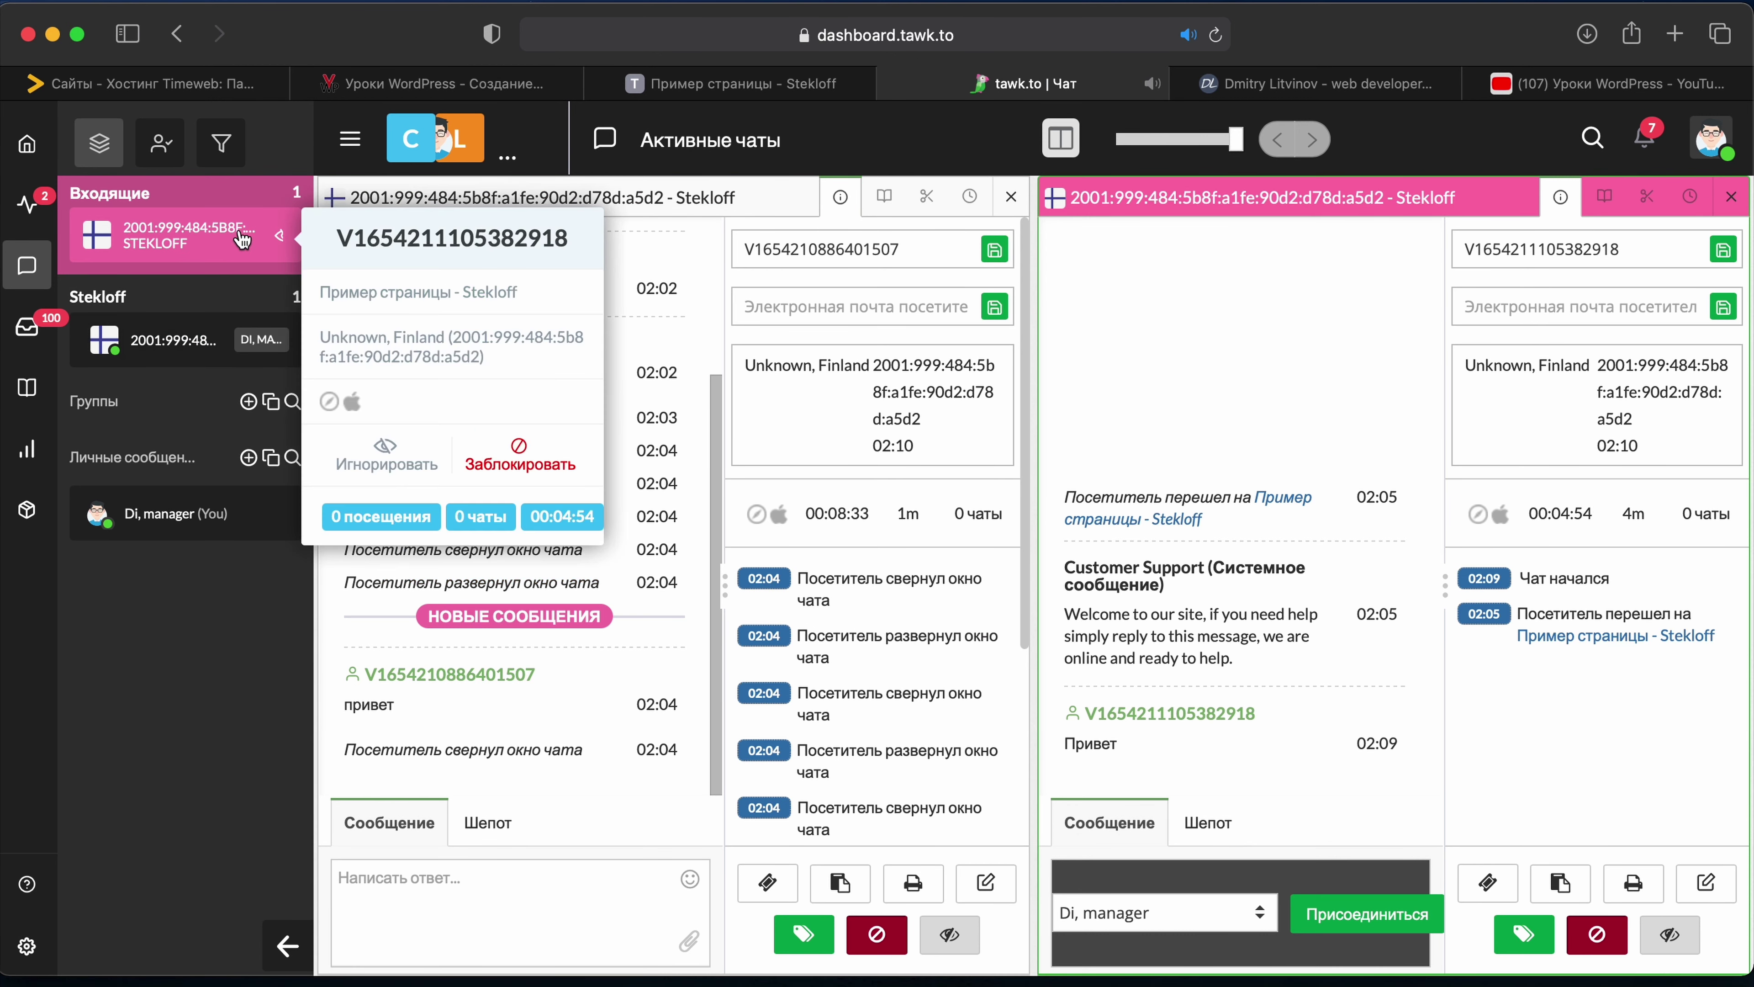
pyautogui.moveTo(207, 342)
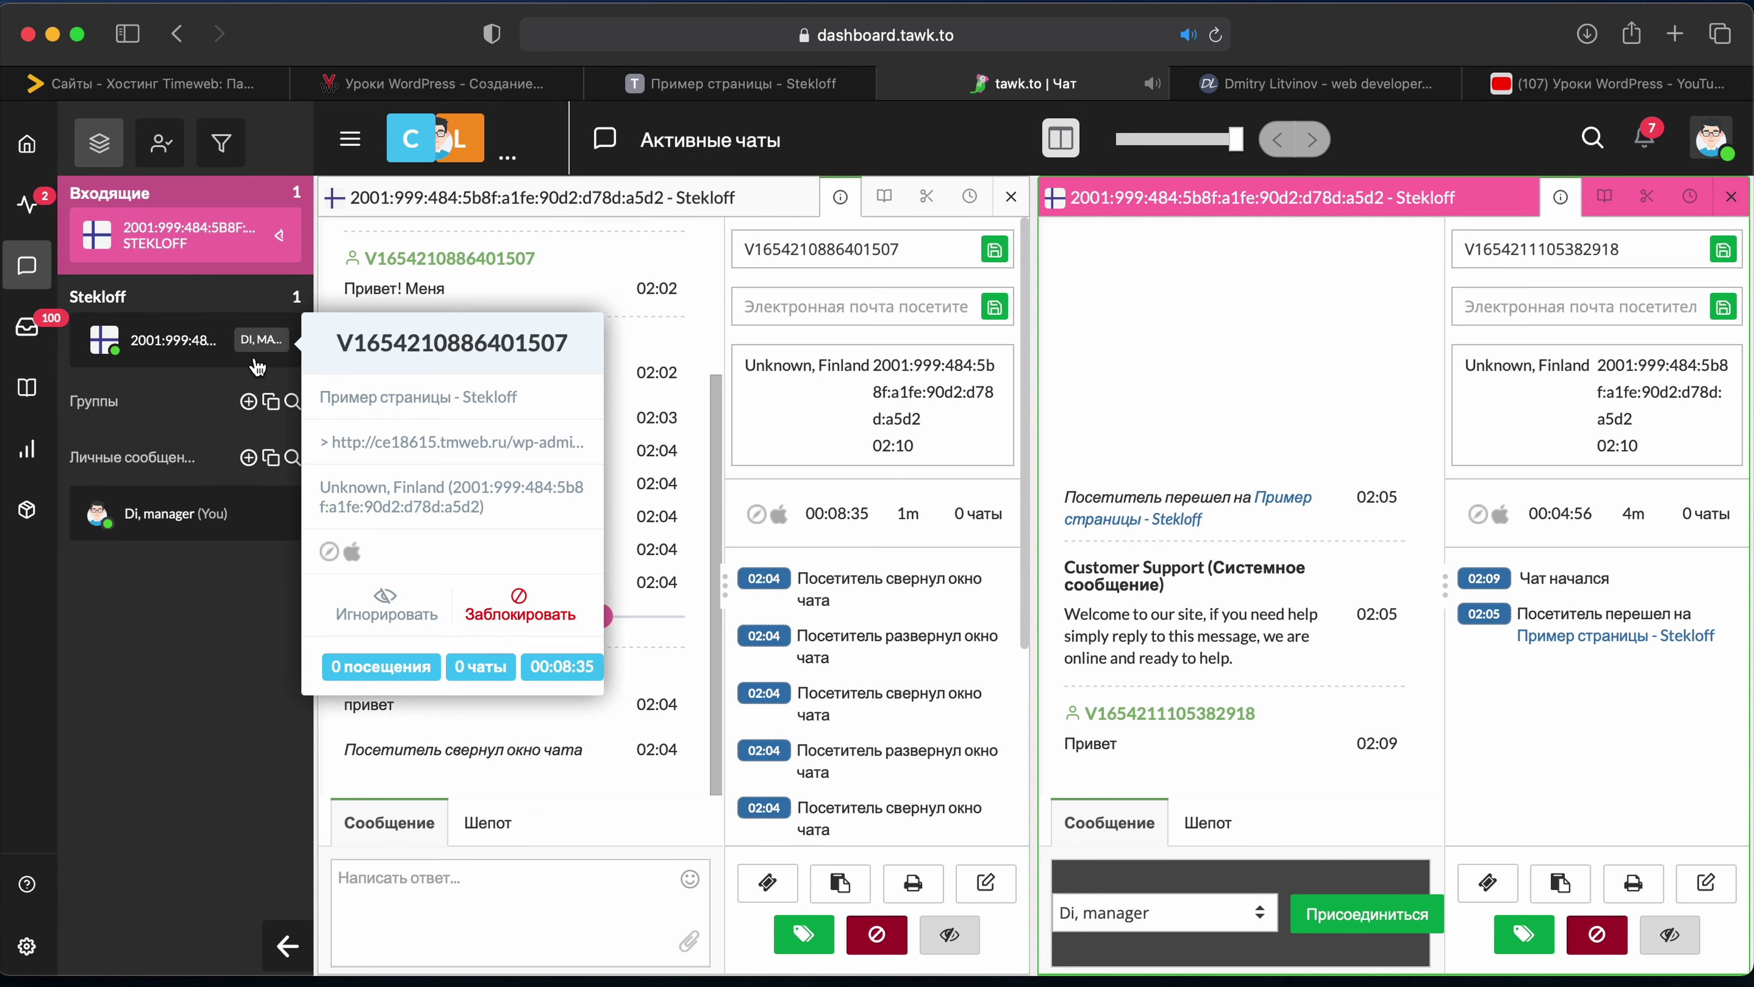
pyautogui.click(176, 513)
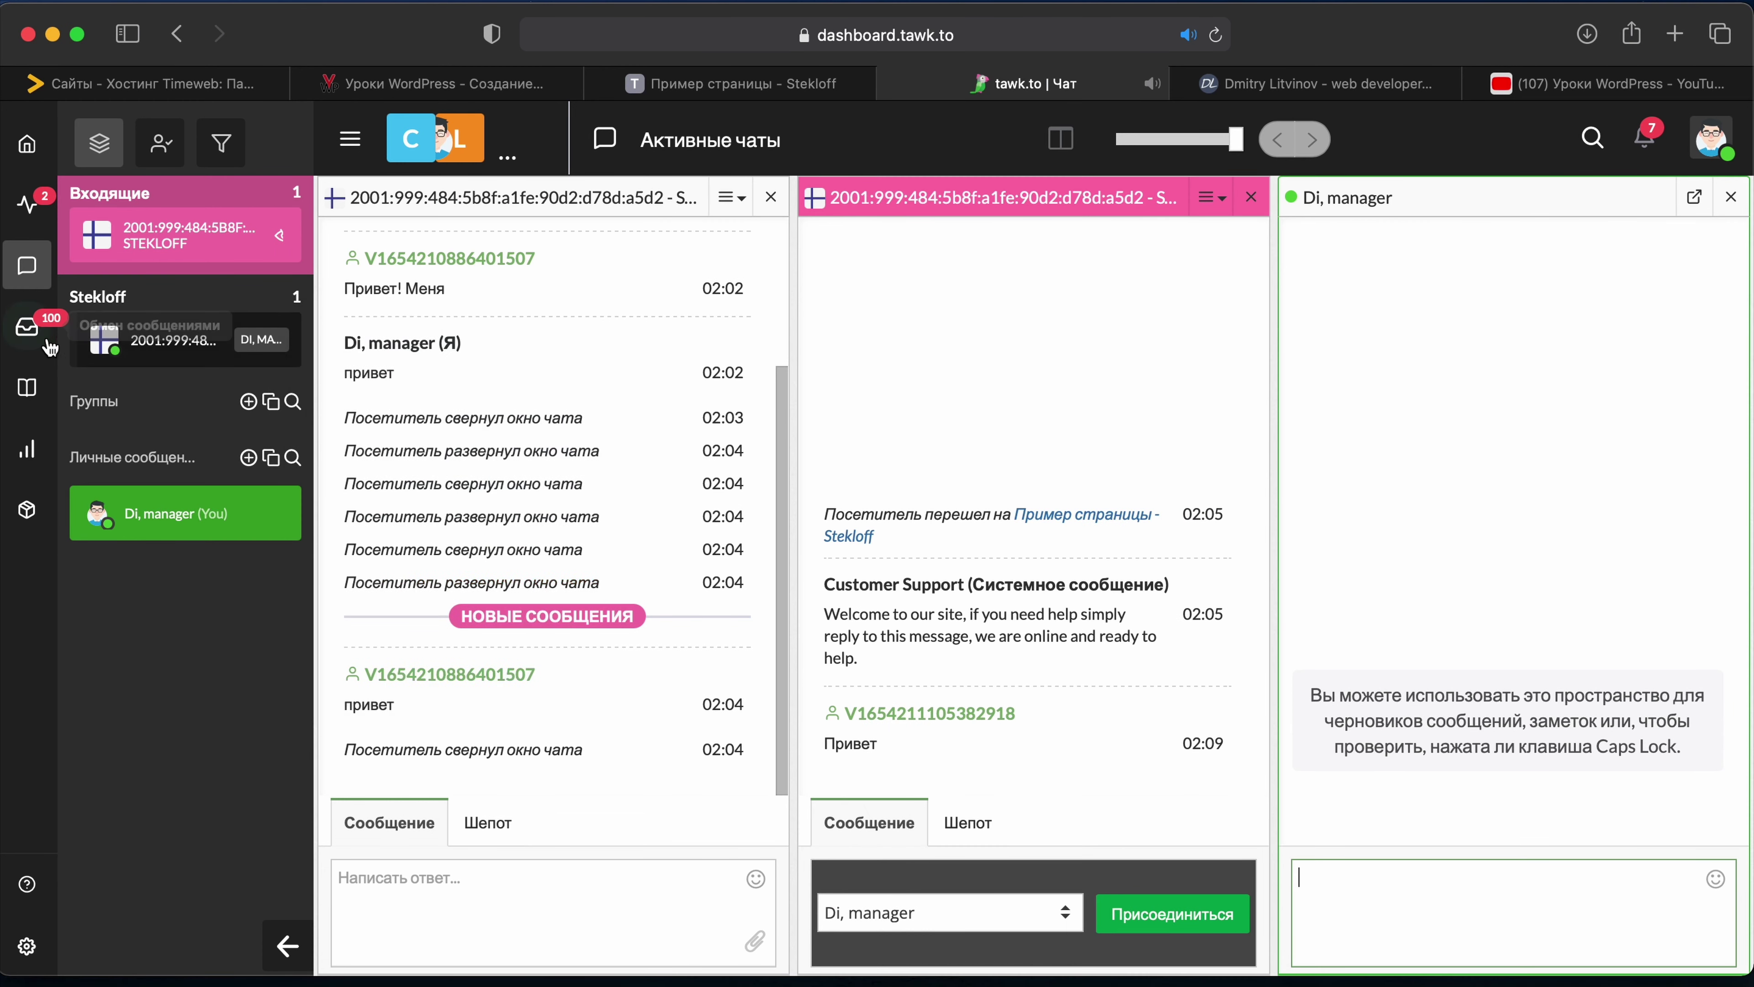
# Step: Open the unanswered visitor's chat from the monitoring list
pyautogui.click(28, 325)
pyautogui.click(27, 204)
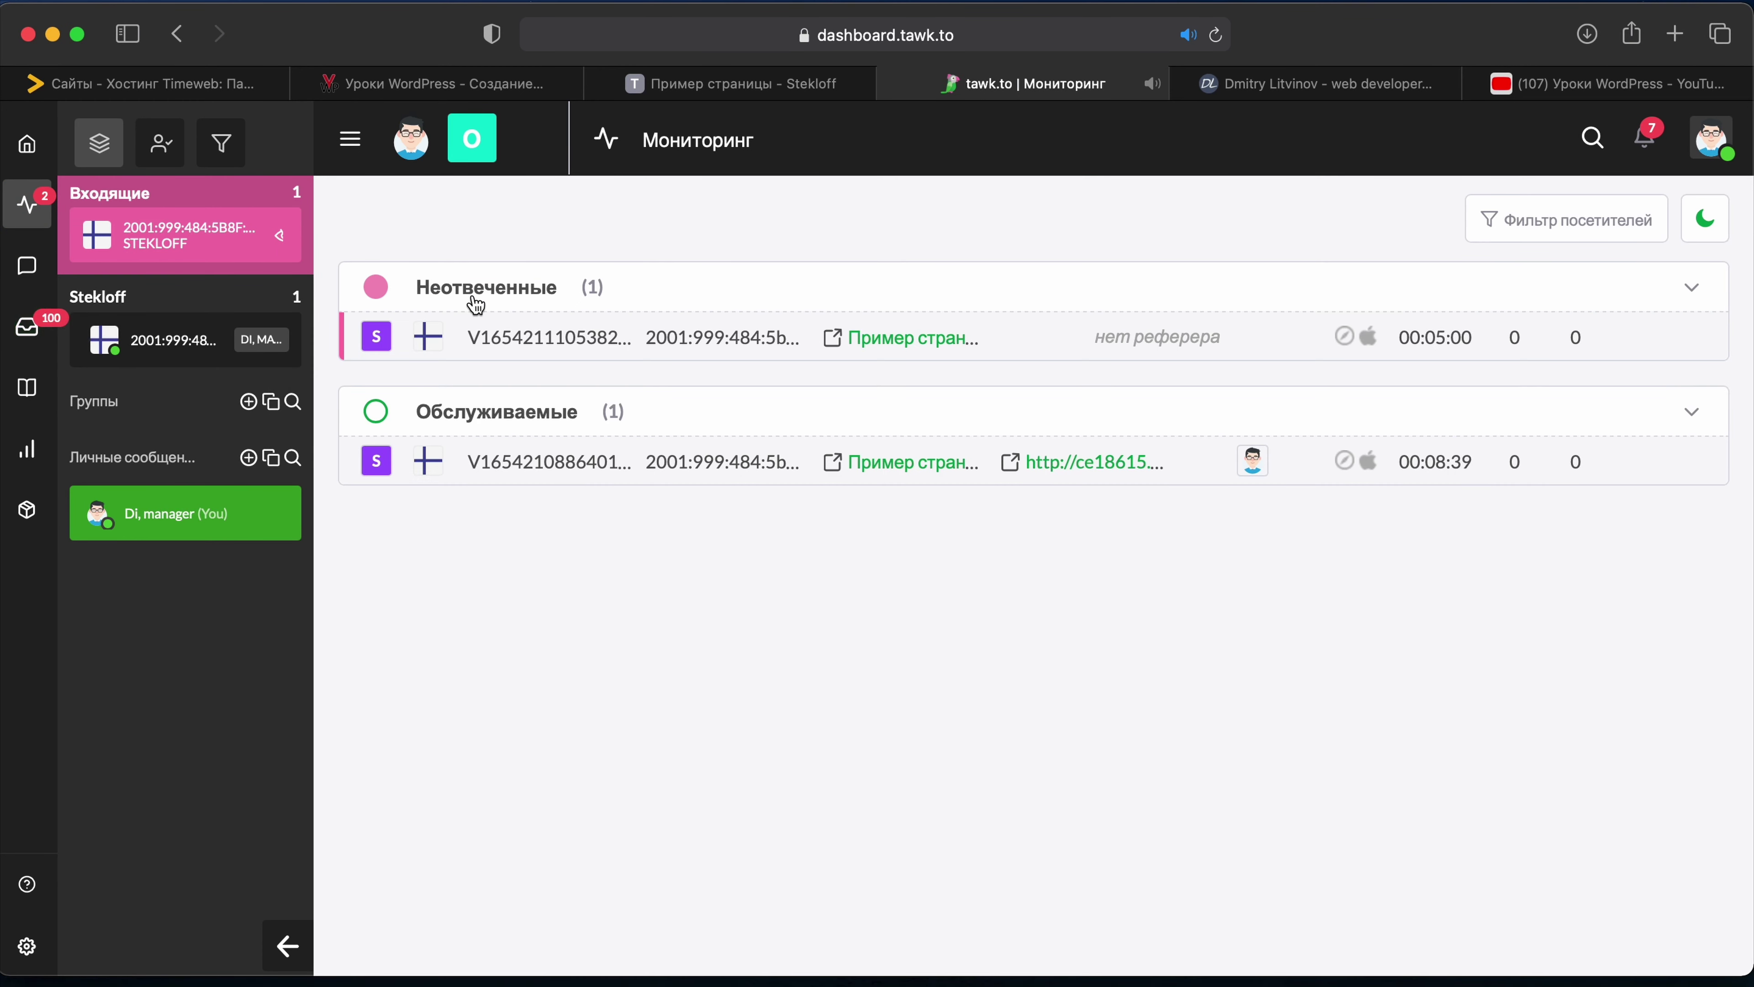
pyautogui.click(513, 340)
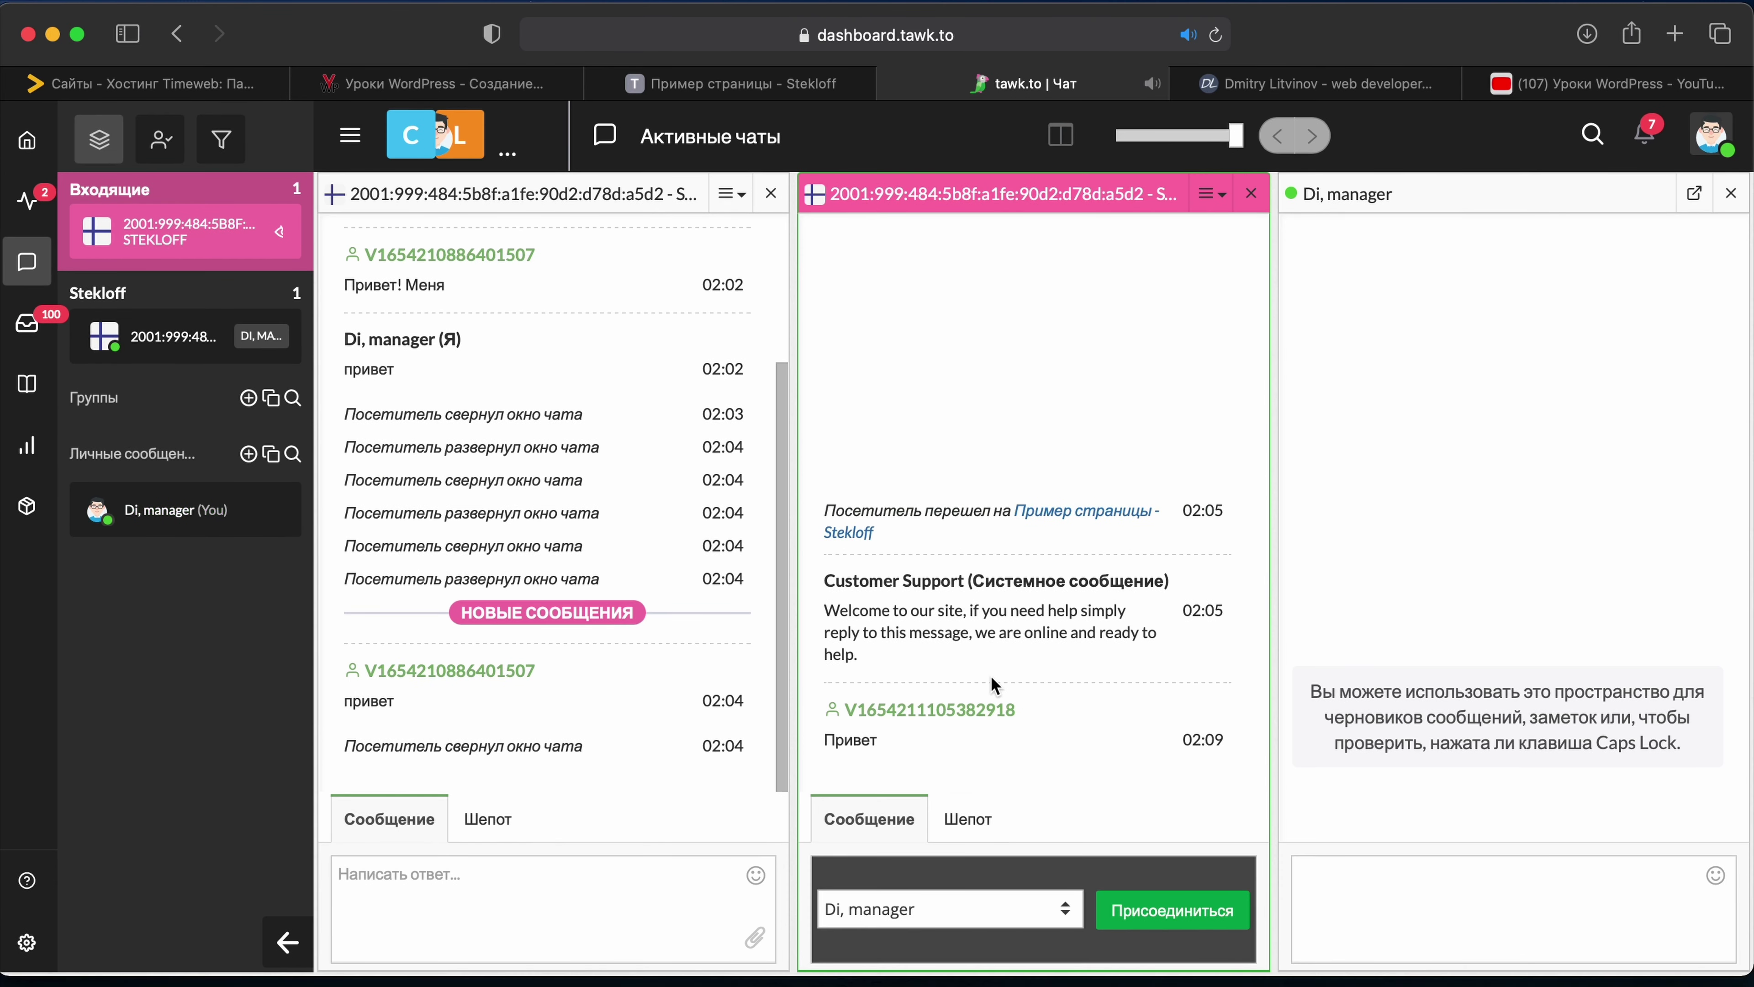
# Step: Join the unanswered chat and reply with a greeting that gives the operator's first name, followed by "Чем могу помочь?"
pyautogui.moveTo(827, 760); pyautogui.dragTo(901, 745)
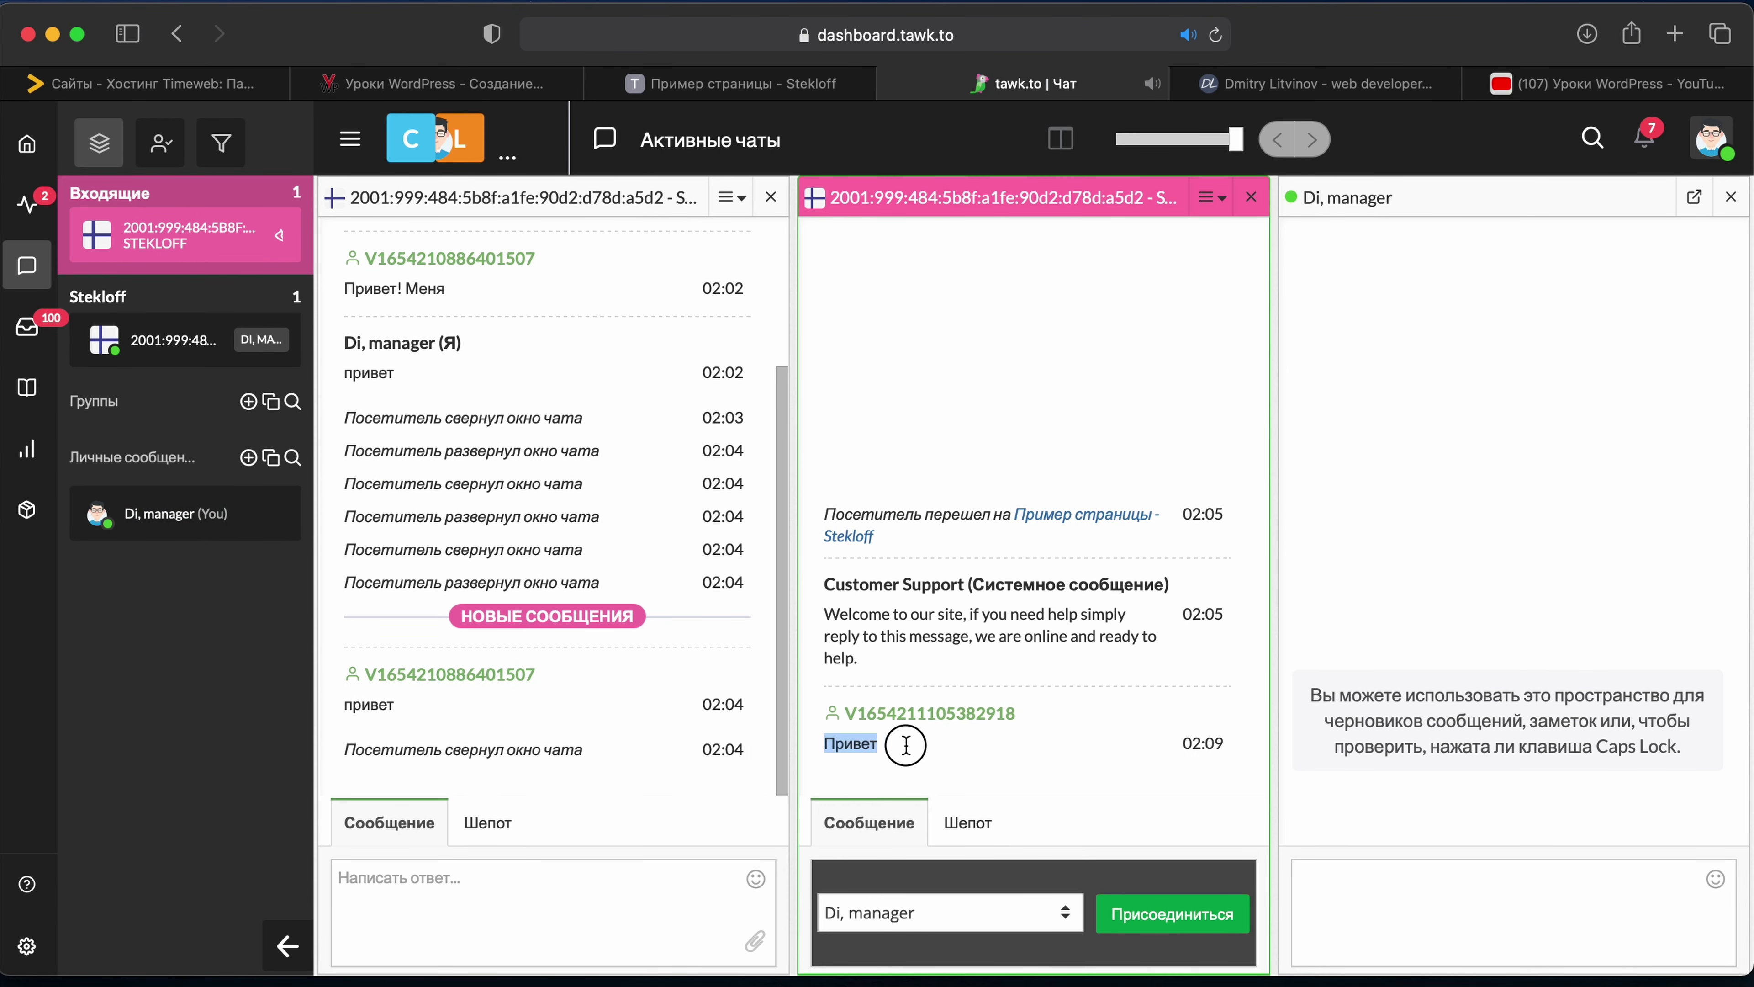
pyautogui.click(1139, 914)
pyautogui.click(1015, 872)
pyautogui.write('Привет,')
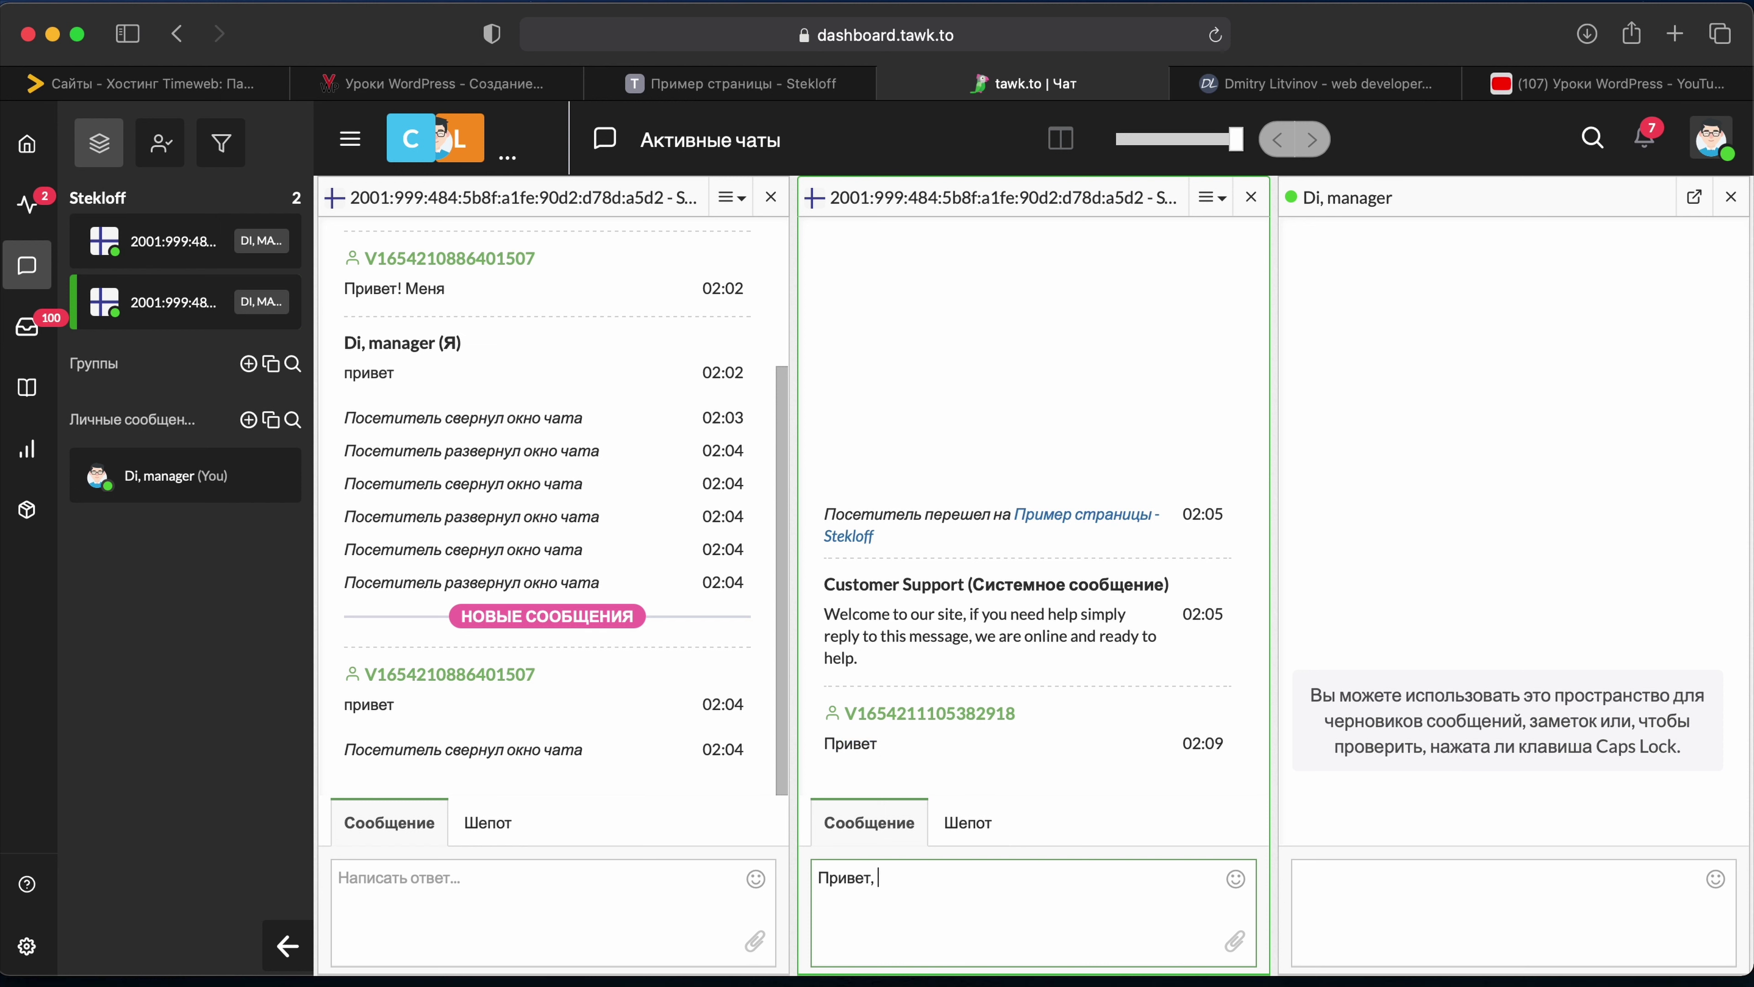
pyautogui.write(' я Дмитрий')
pyautogui.press('Return')
pyautogui.write('Чем могу помочь?')
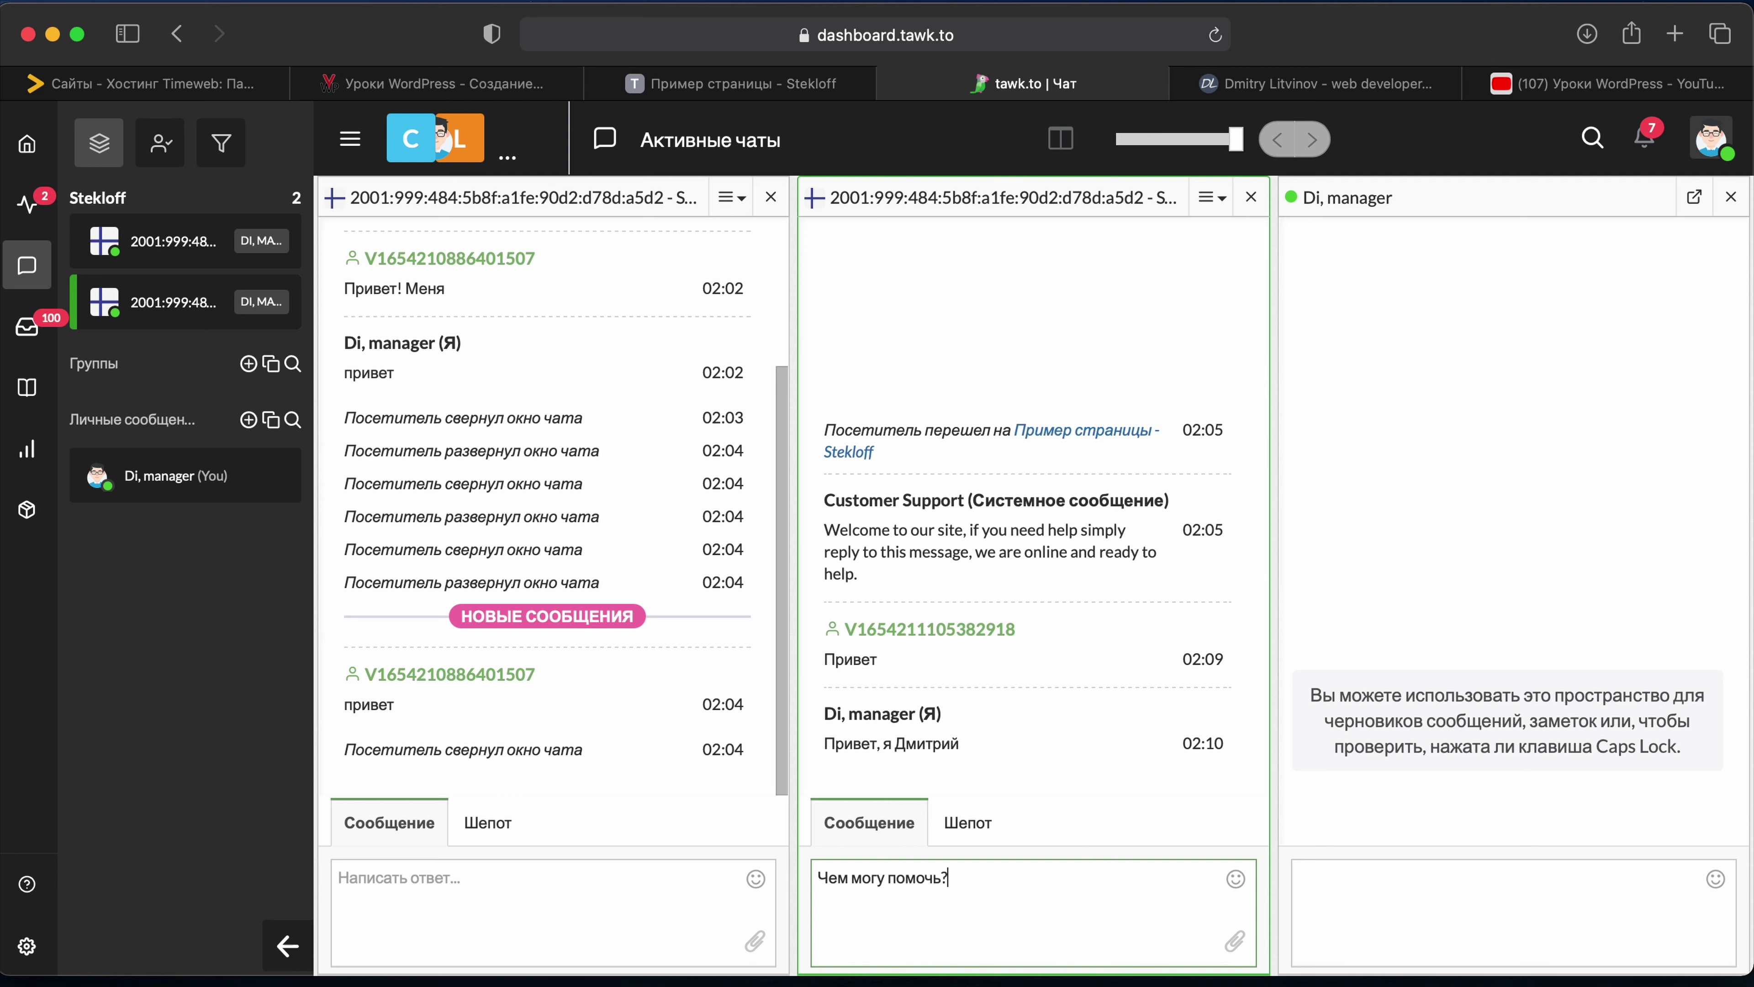
pyautogui.press('Return')
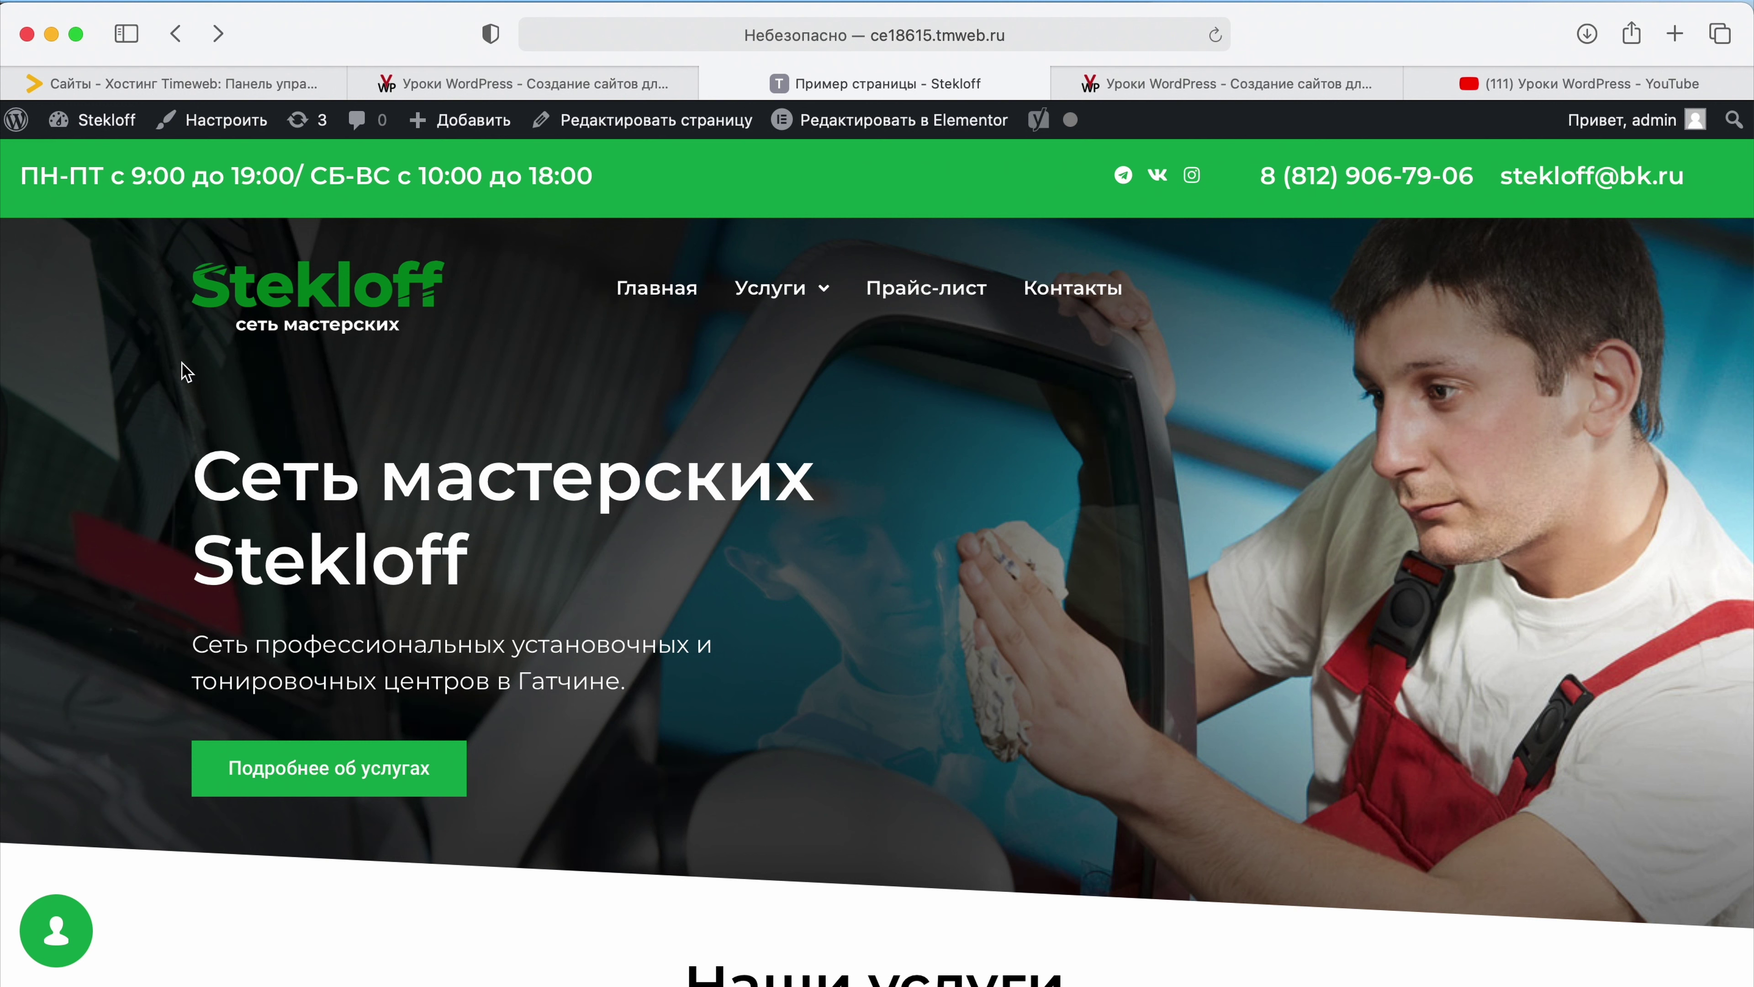
# Step: Search for "tawk.to" among the plugins to add in the site's WordPress admin and examine the official Онлайн-чат Tawk.to plugin
pyautogui.click(15, 121)
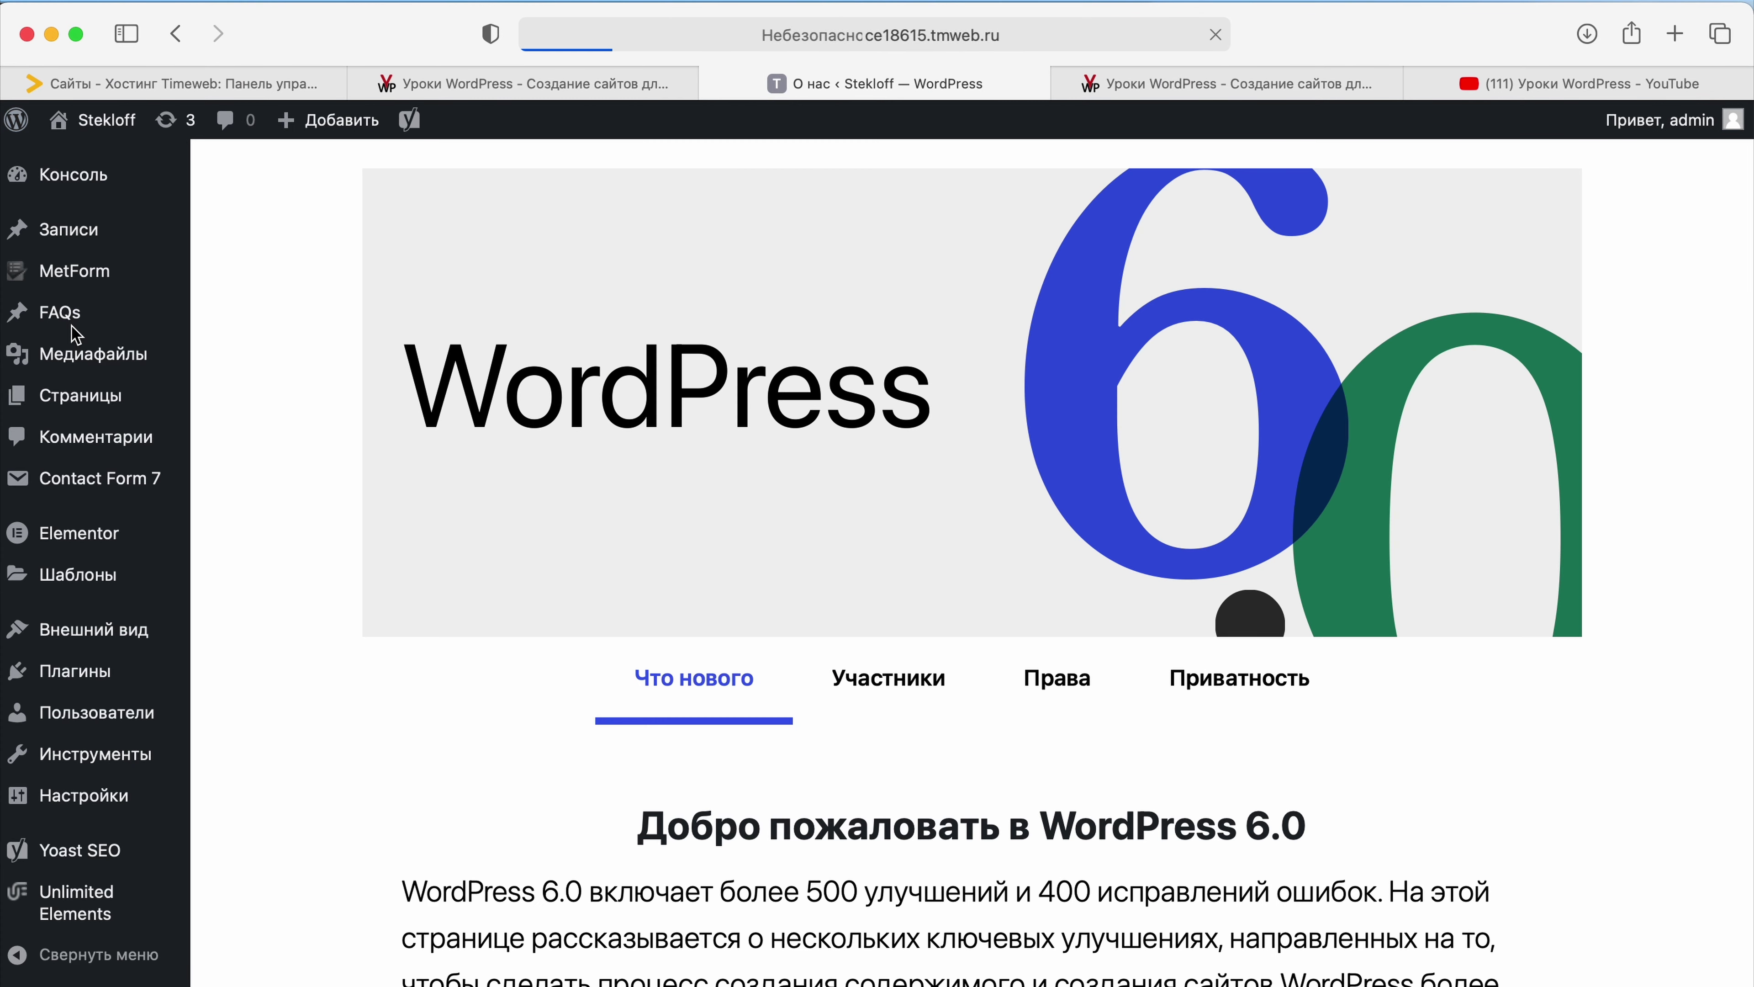
pyautogui.click(76, 673)
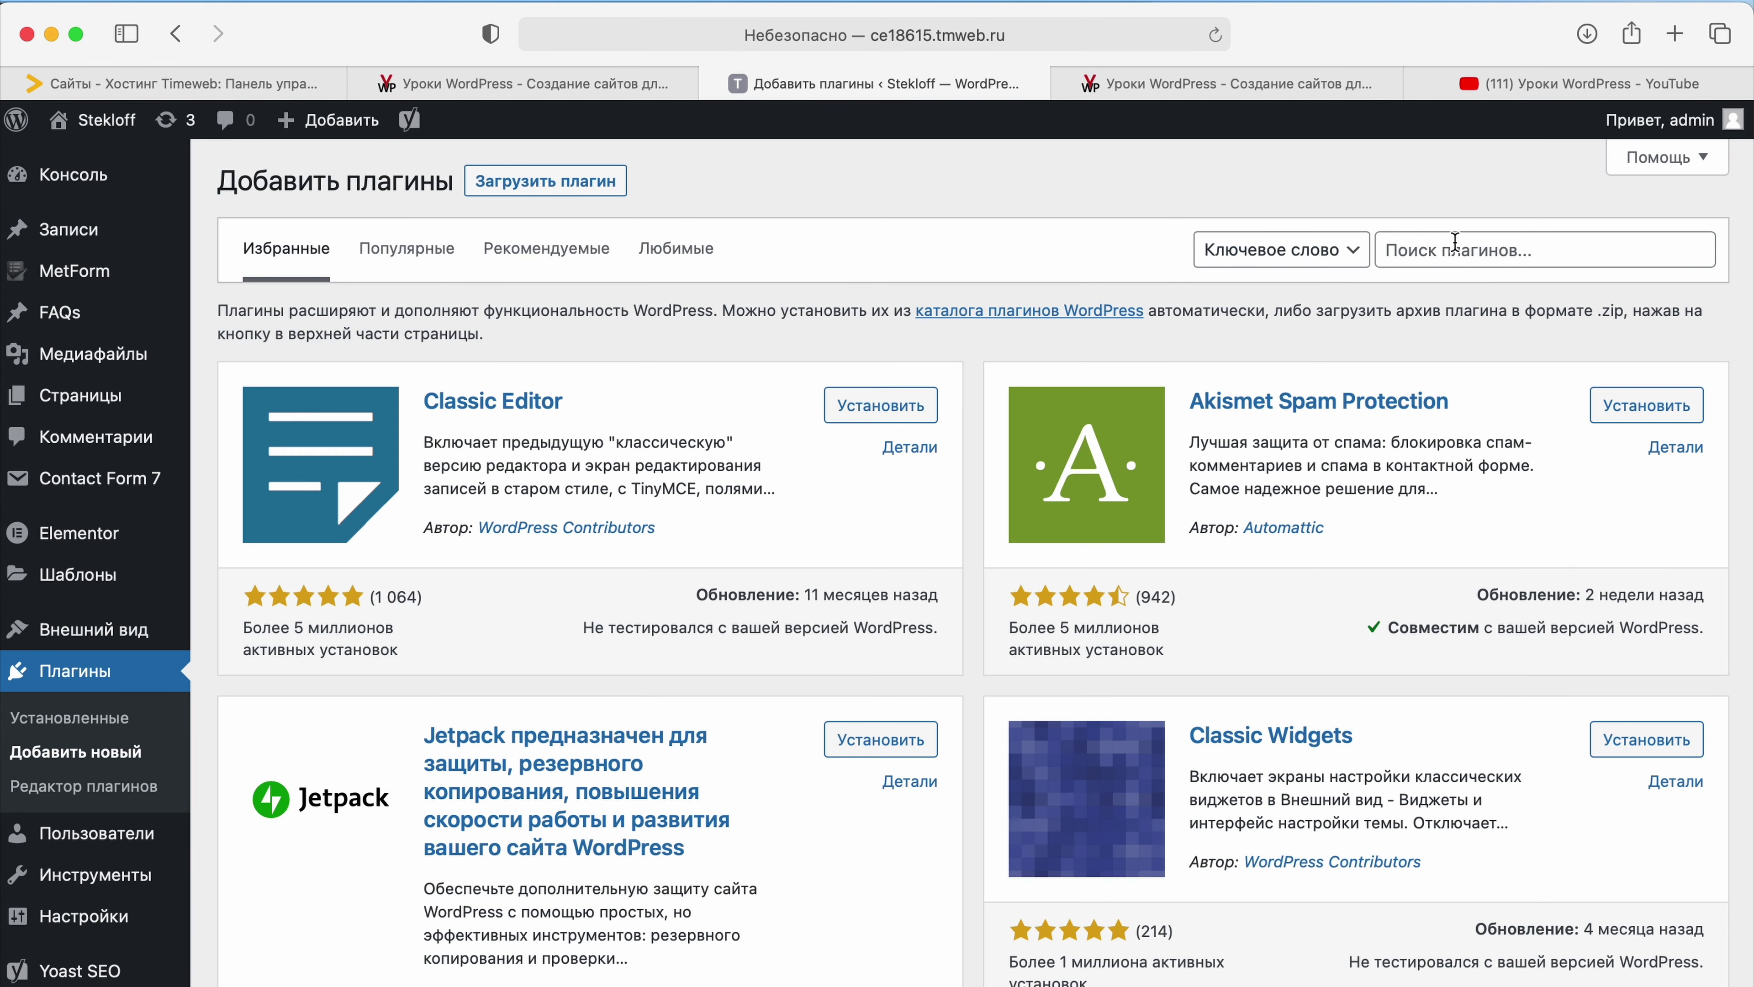
pyautogui.click(1455, 247)
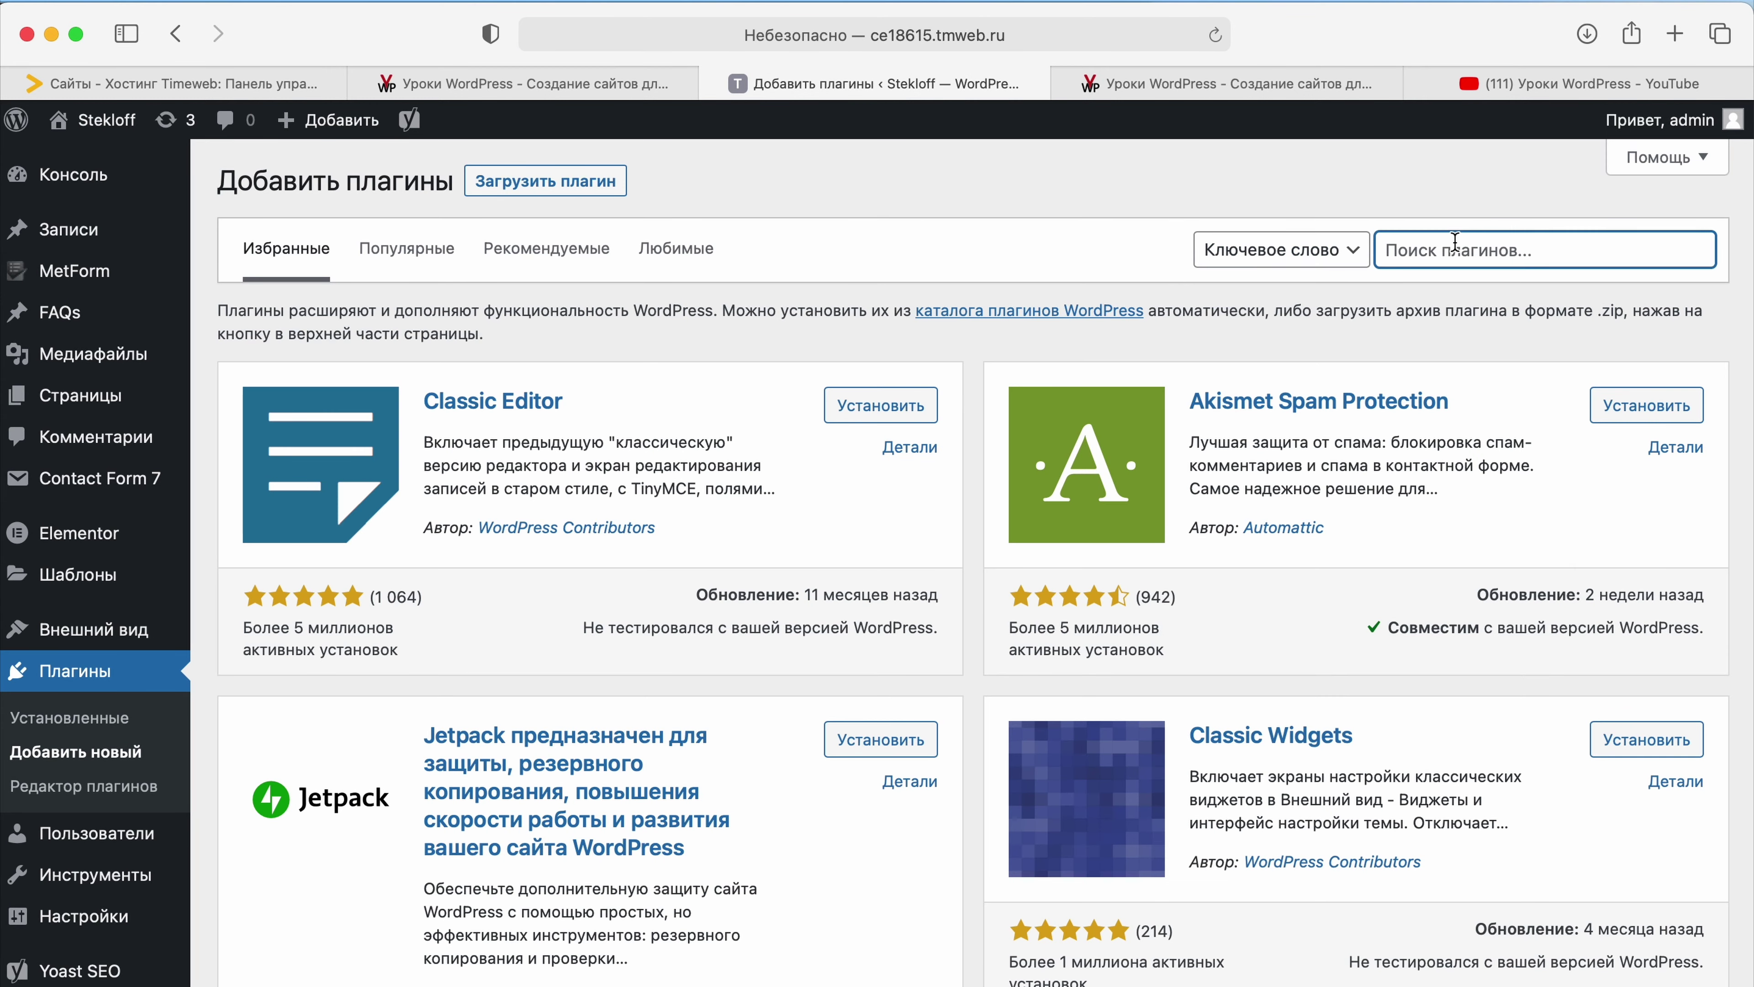
pyautogui.scroll(5, 1454, 240)
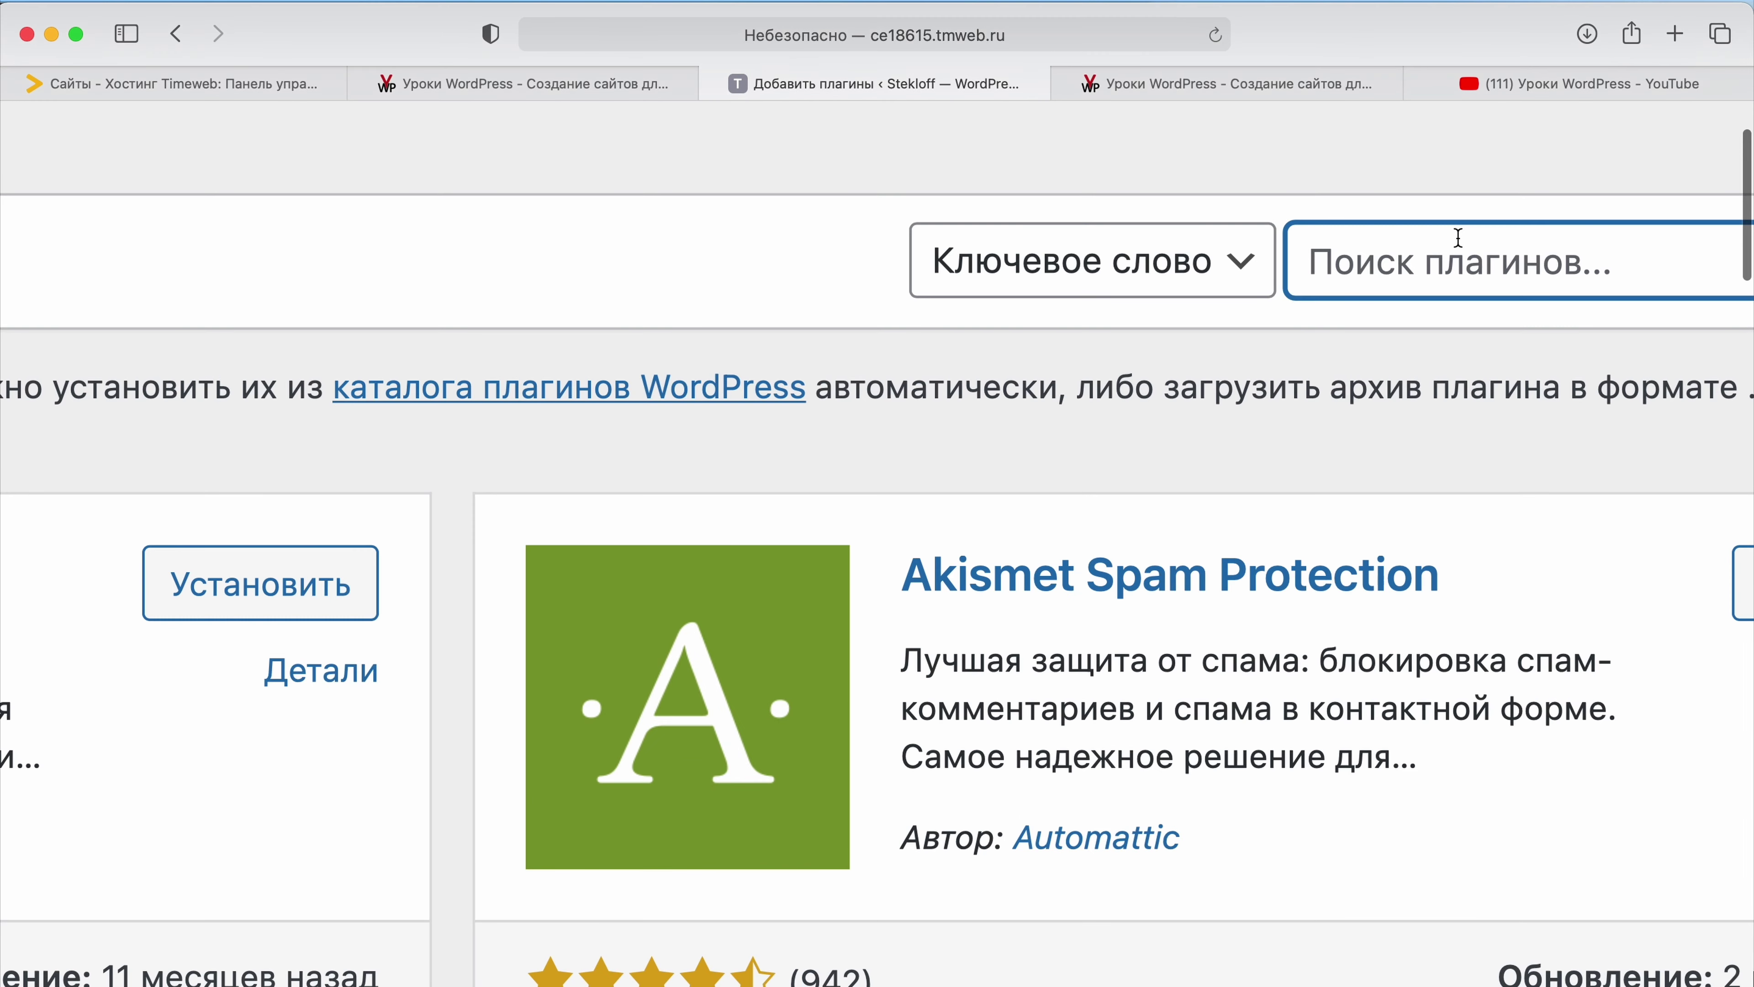
pyautogui.write('tawk.to')
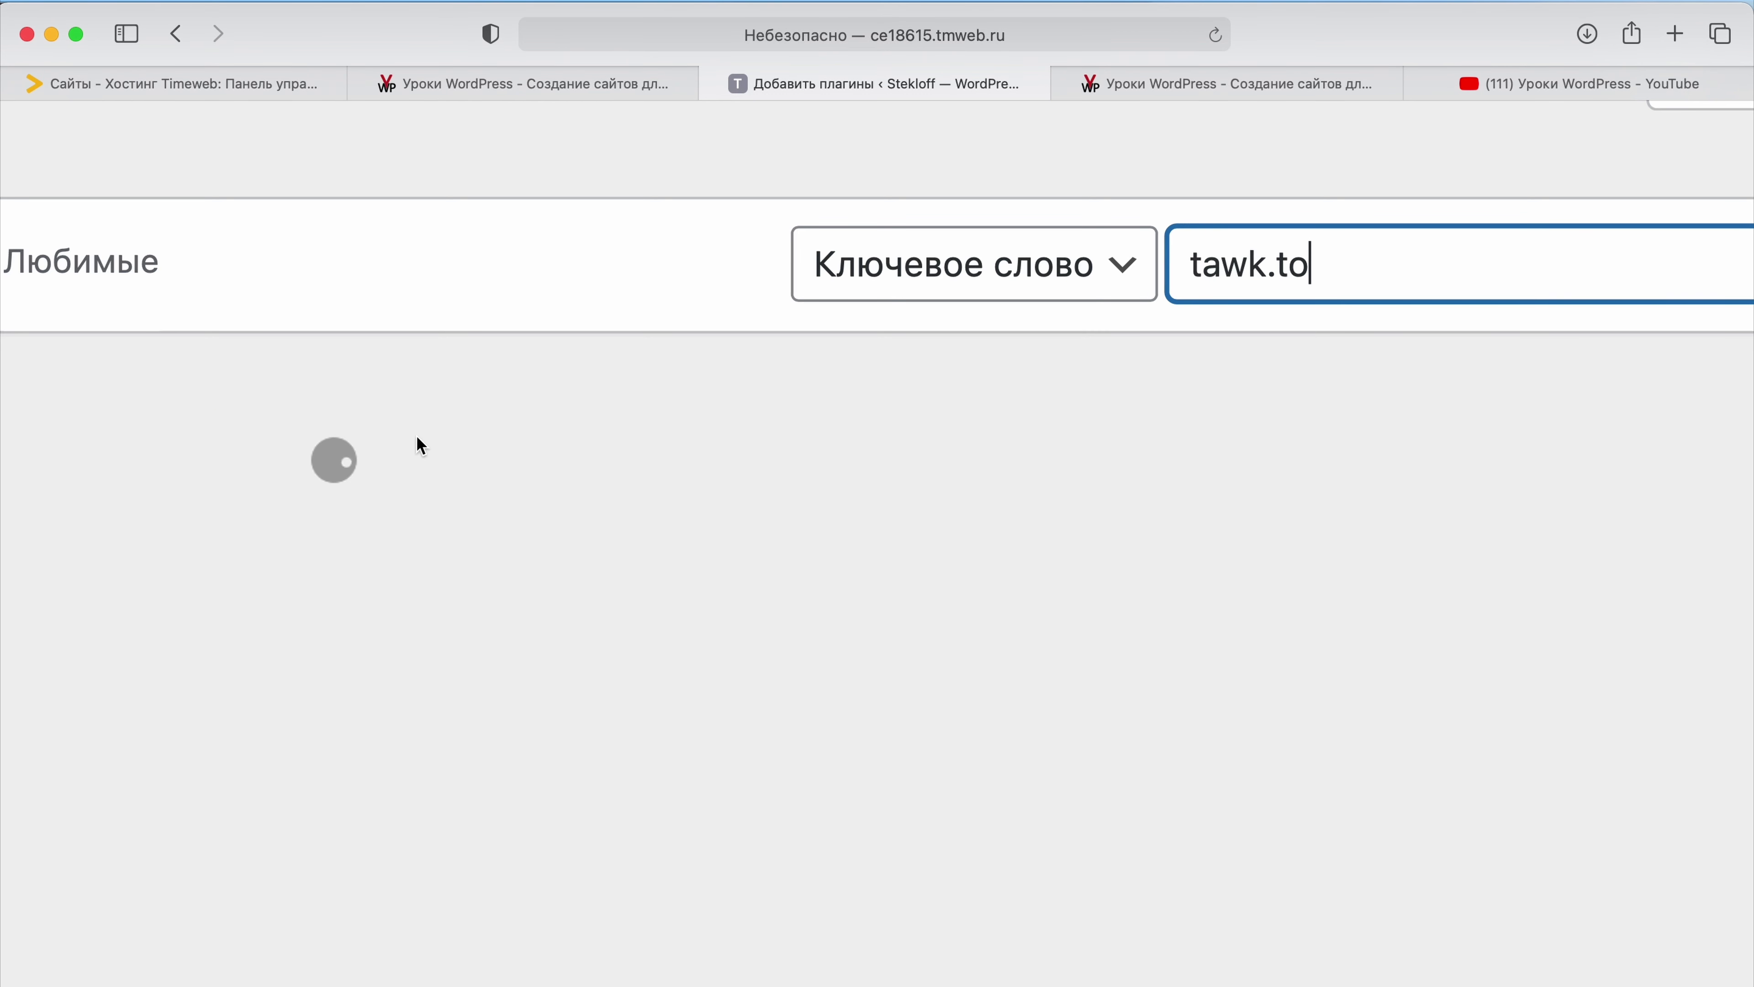
pyautogui.scroll(-3, 306, 469)
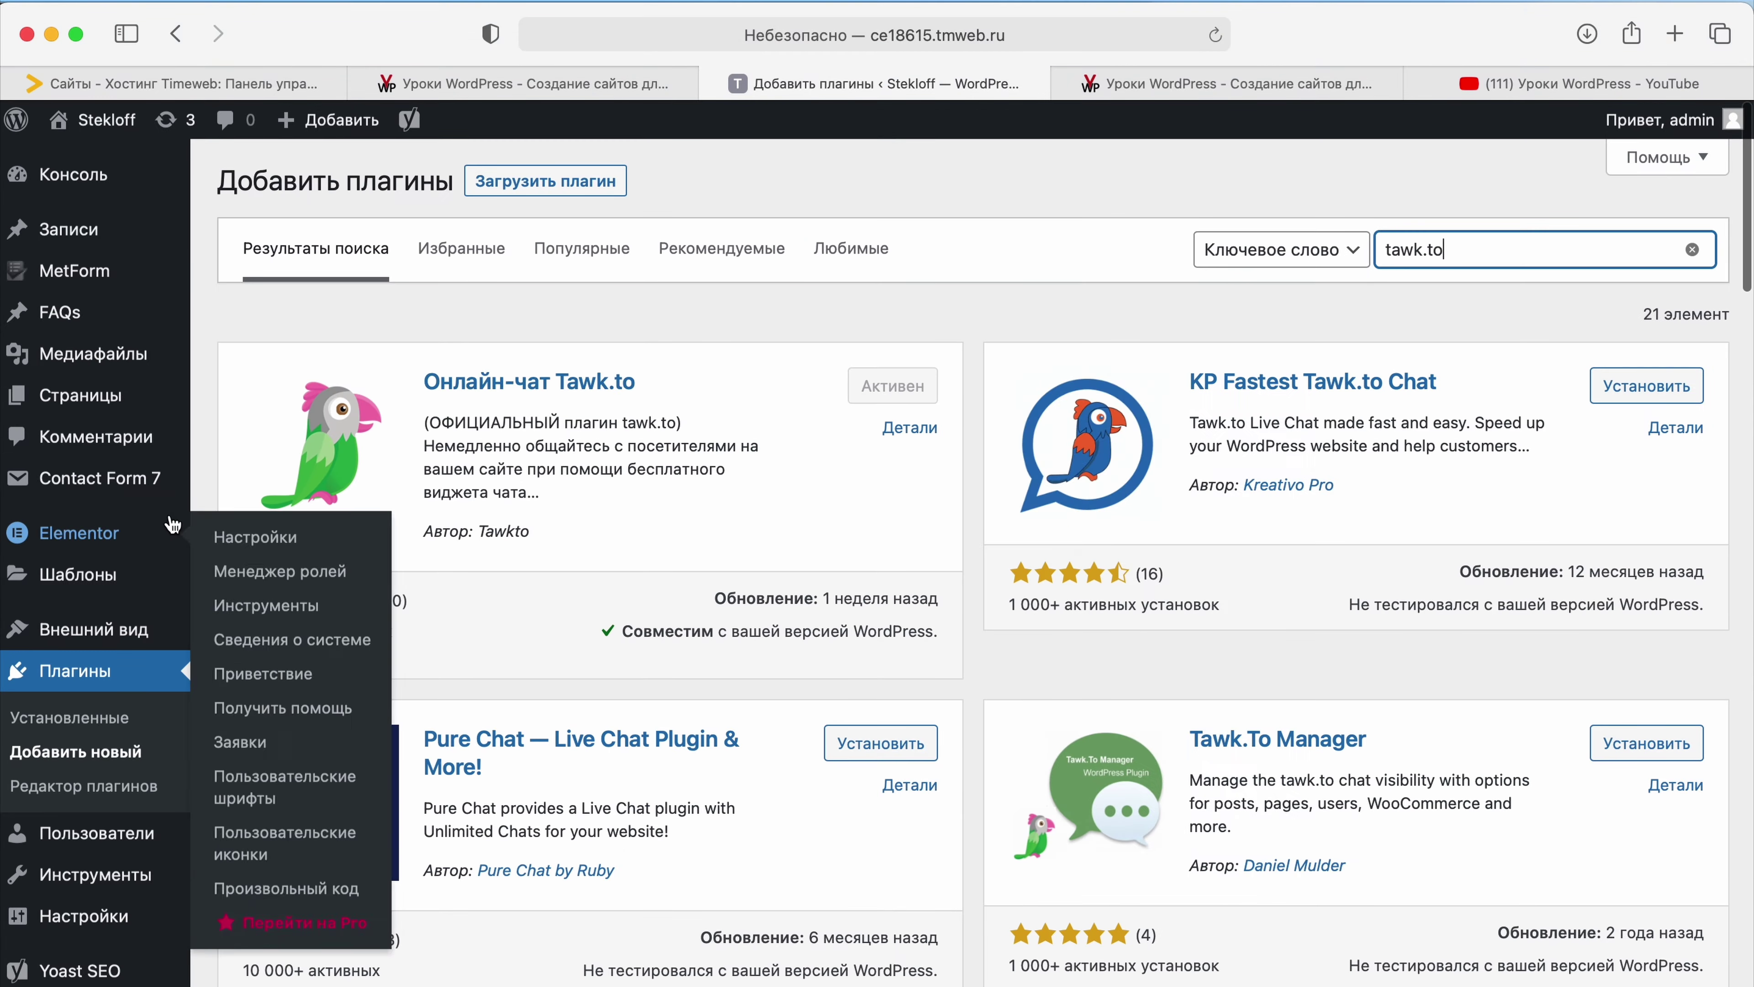
pyautogui.scroll(3, 475, 399)
pyautogui.scroll(-2, 475, 399)
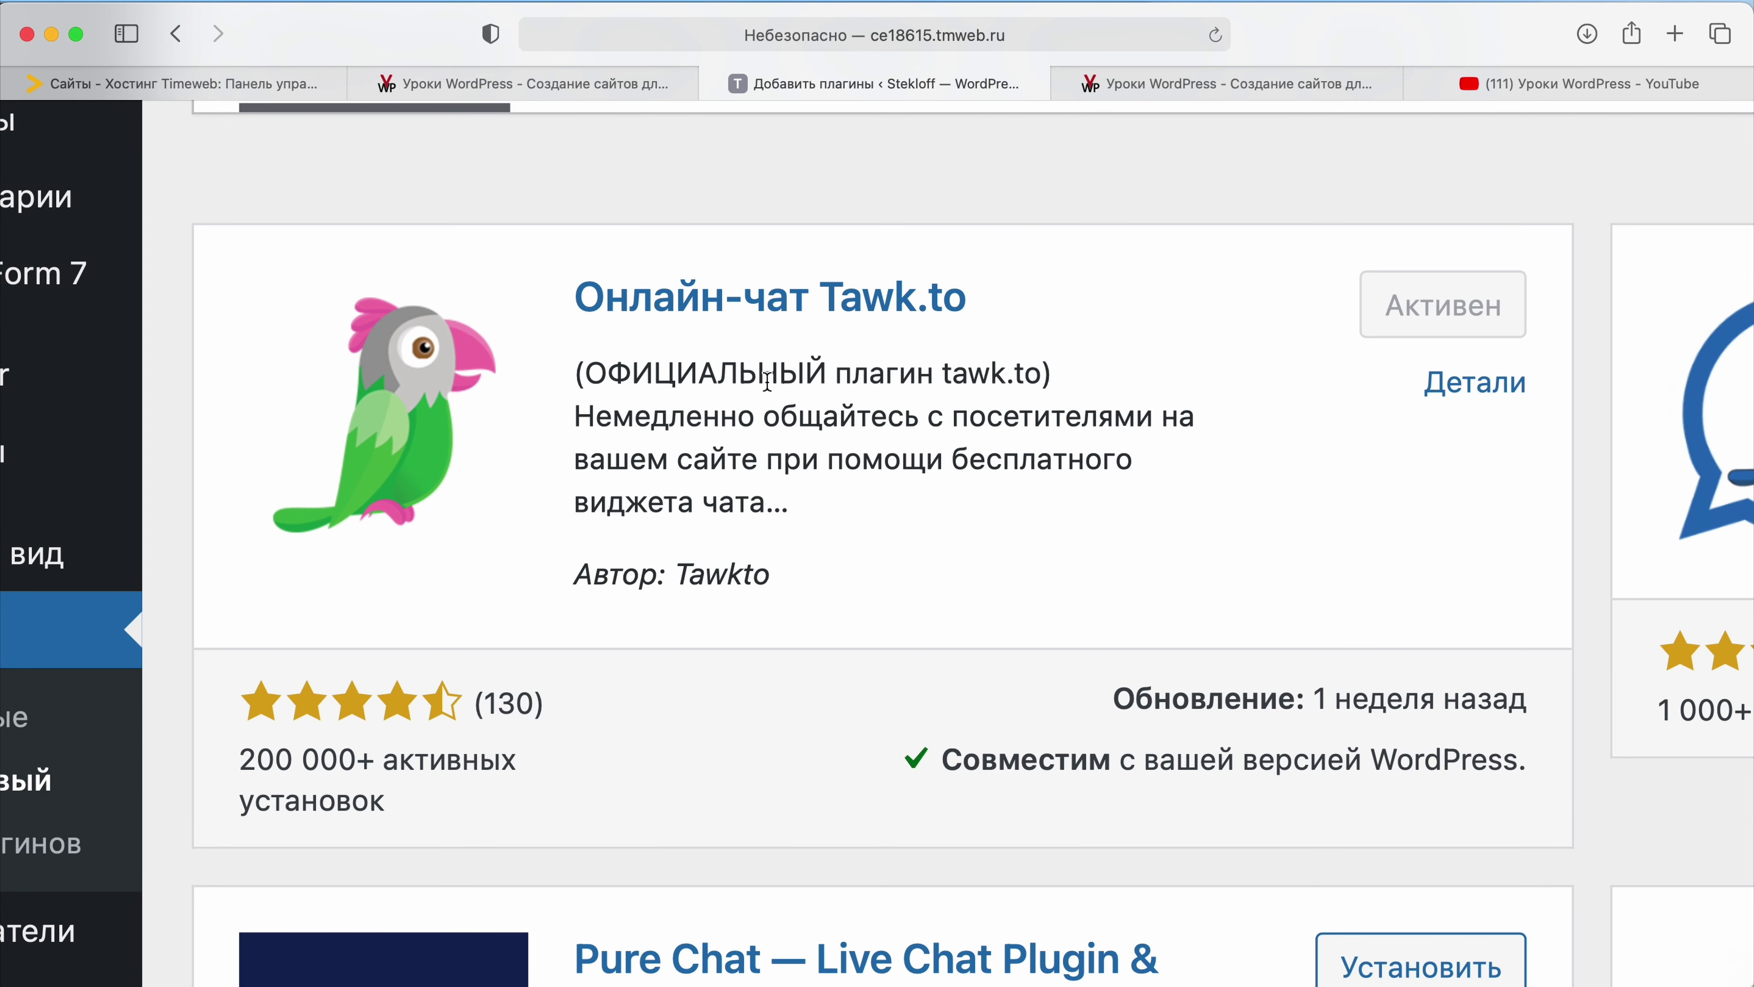
pyautogui.scroll(-3, 766, 380)
# Step: Open the settings of Tawk.to Live Chat from the installed plugins and go to its account settings
pyautogui.click(60, 698)
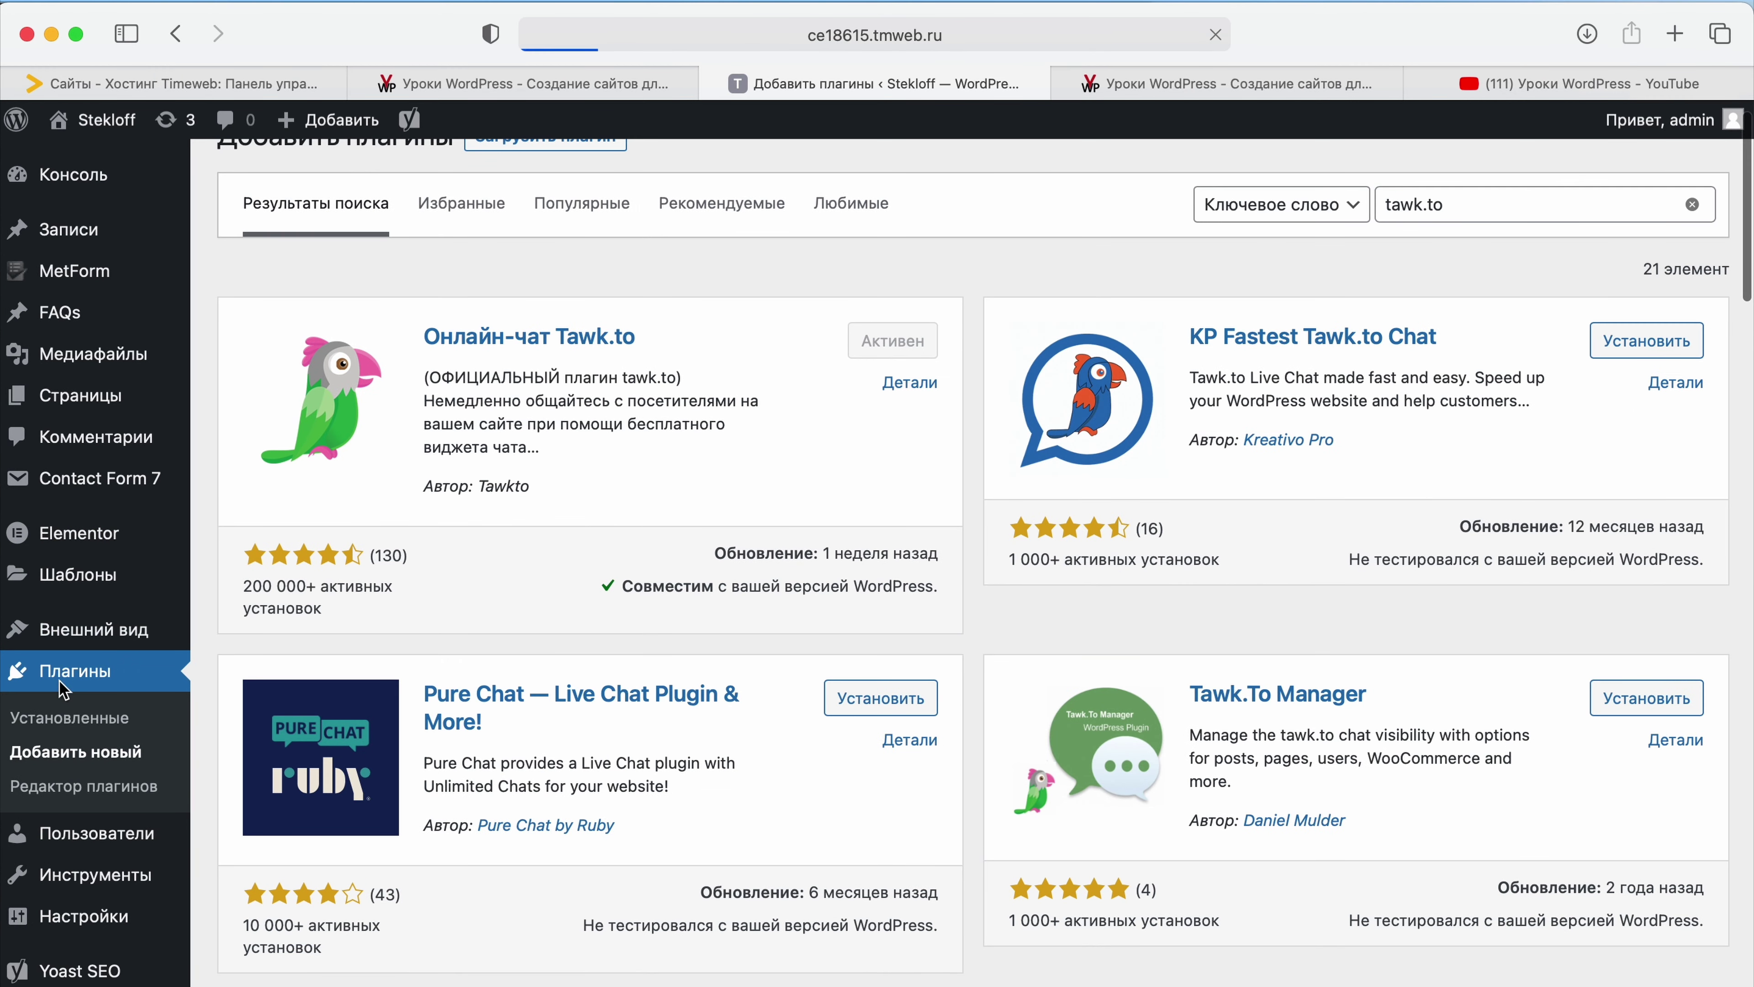
pyautogui.scroll(-10, 445, 680)
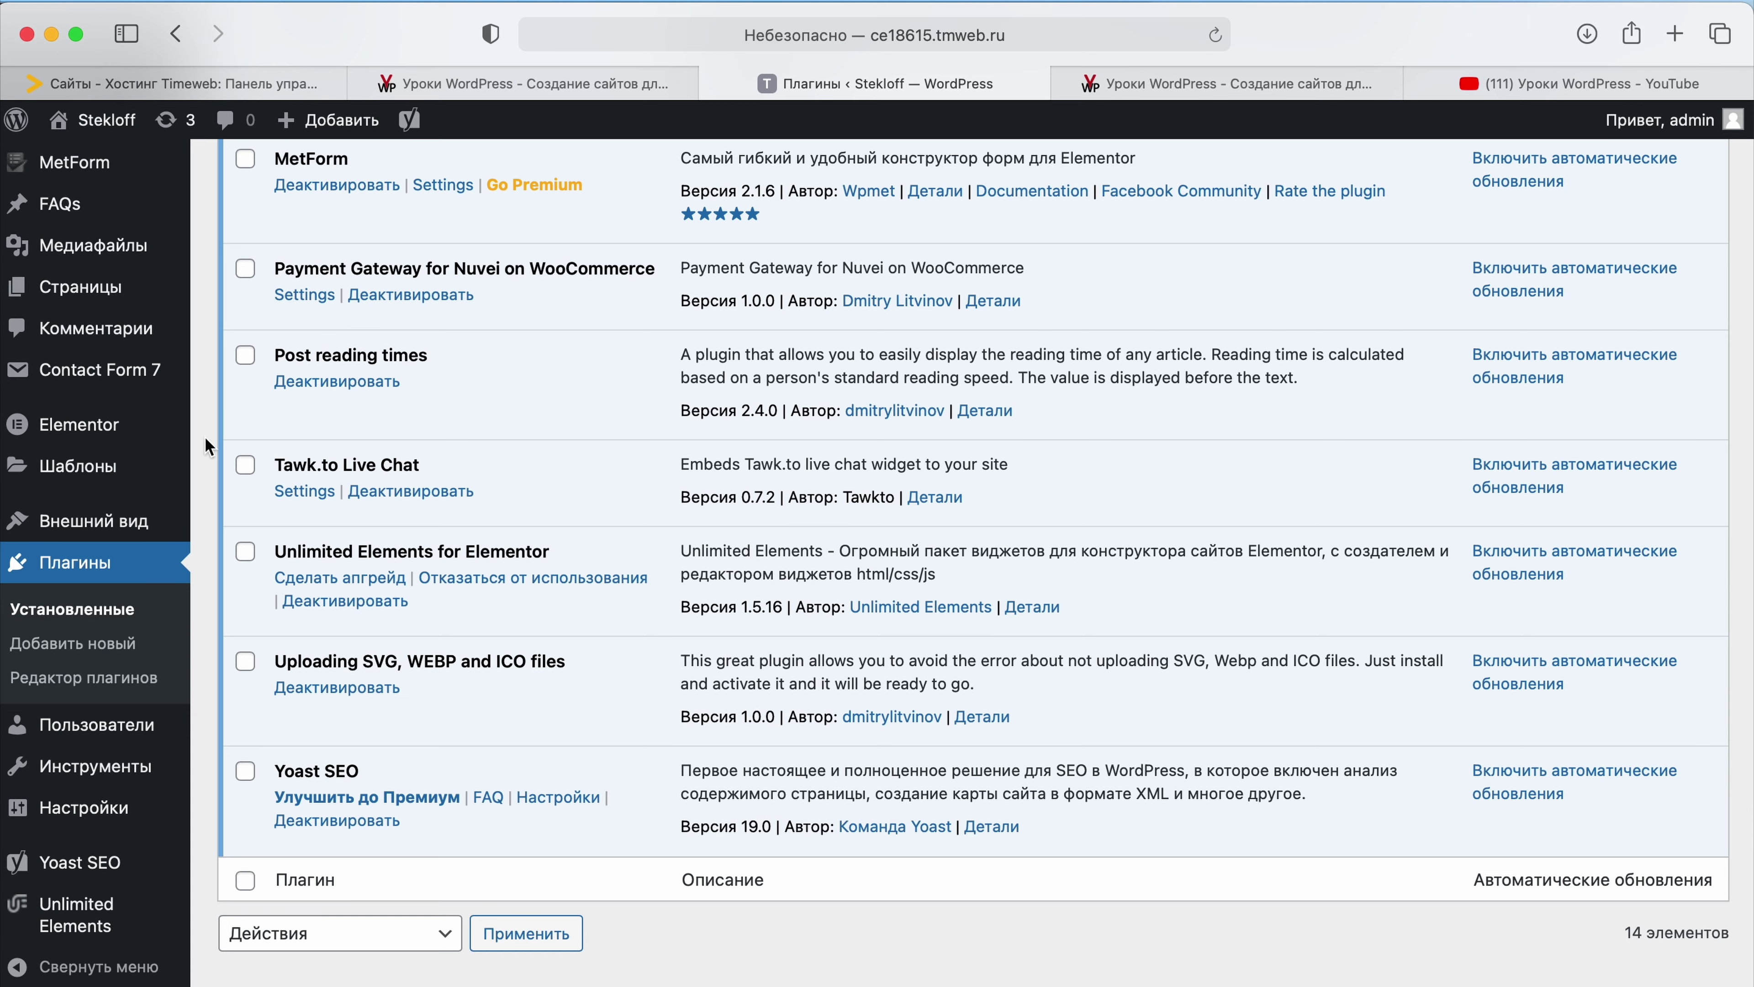
pyautogui.scroll(5, 256, 488)
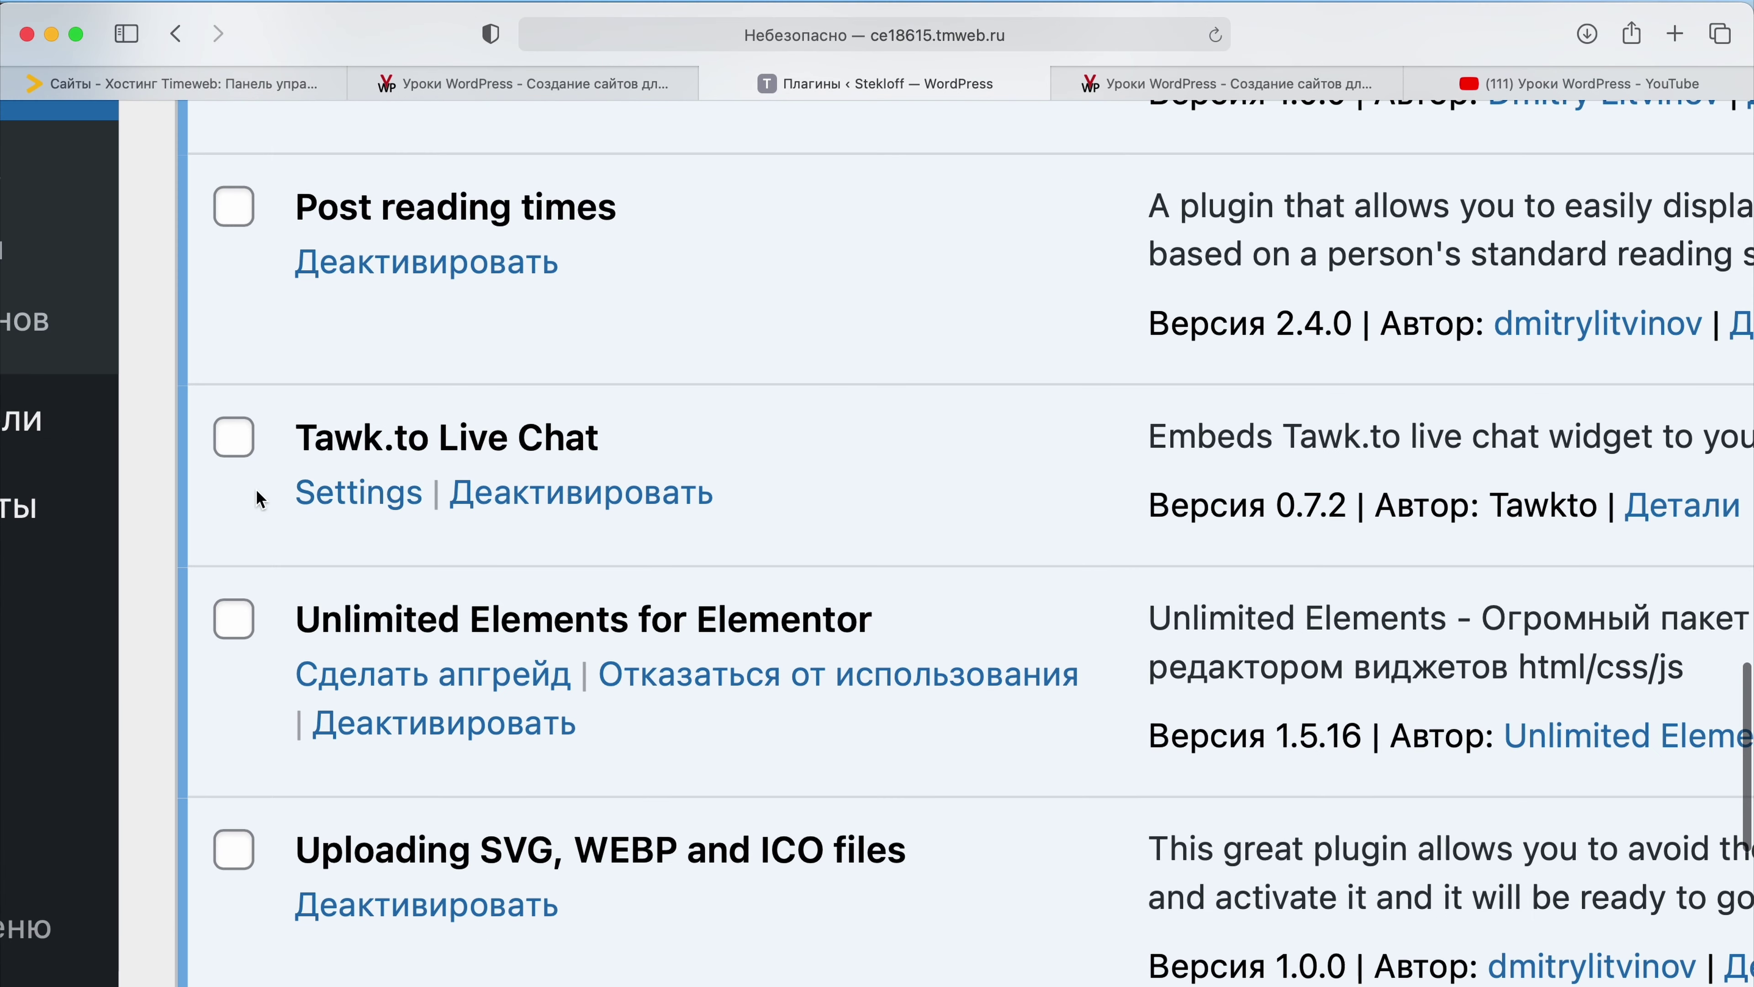
pyautogui.click(347, 508)
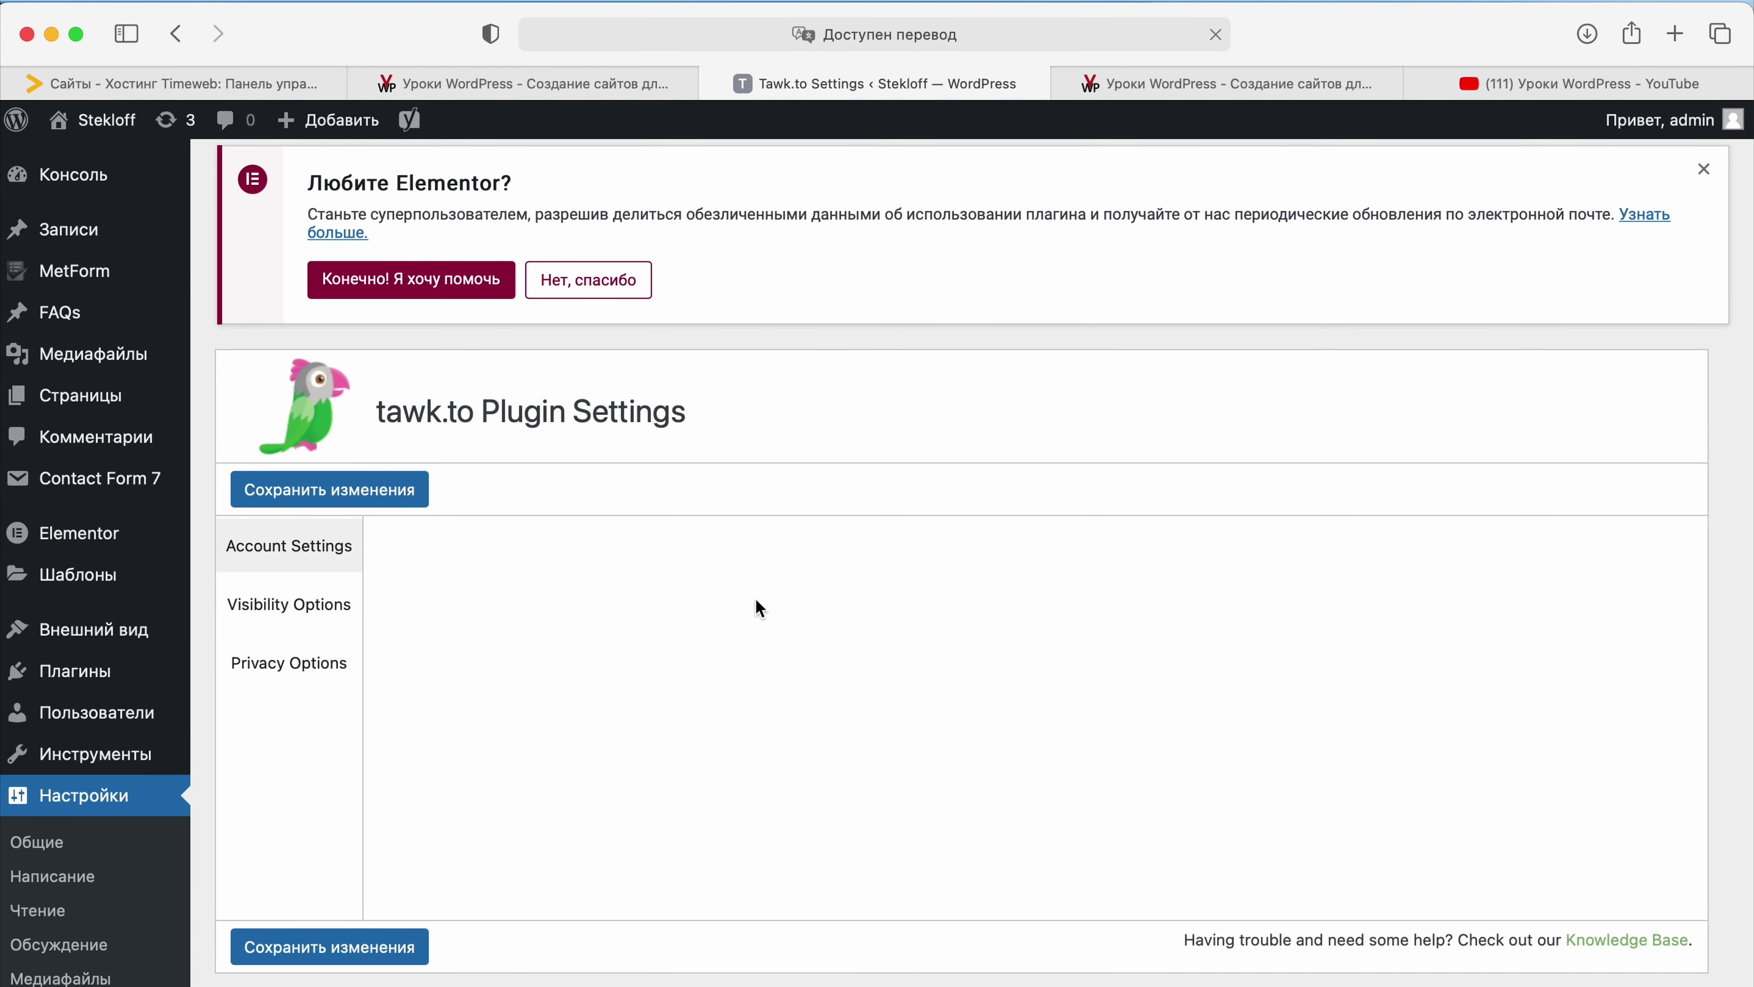
pyautogui.scroll(-3, 775, 498)
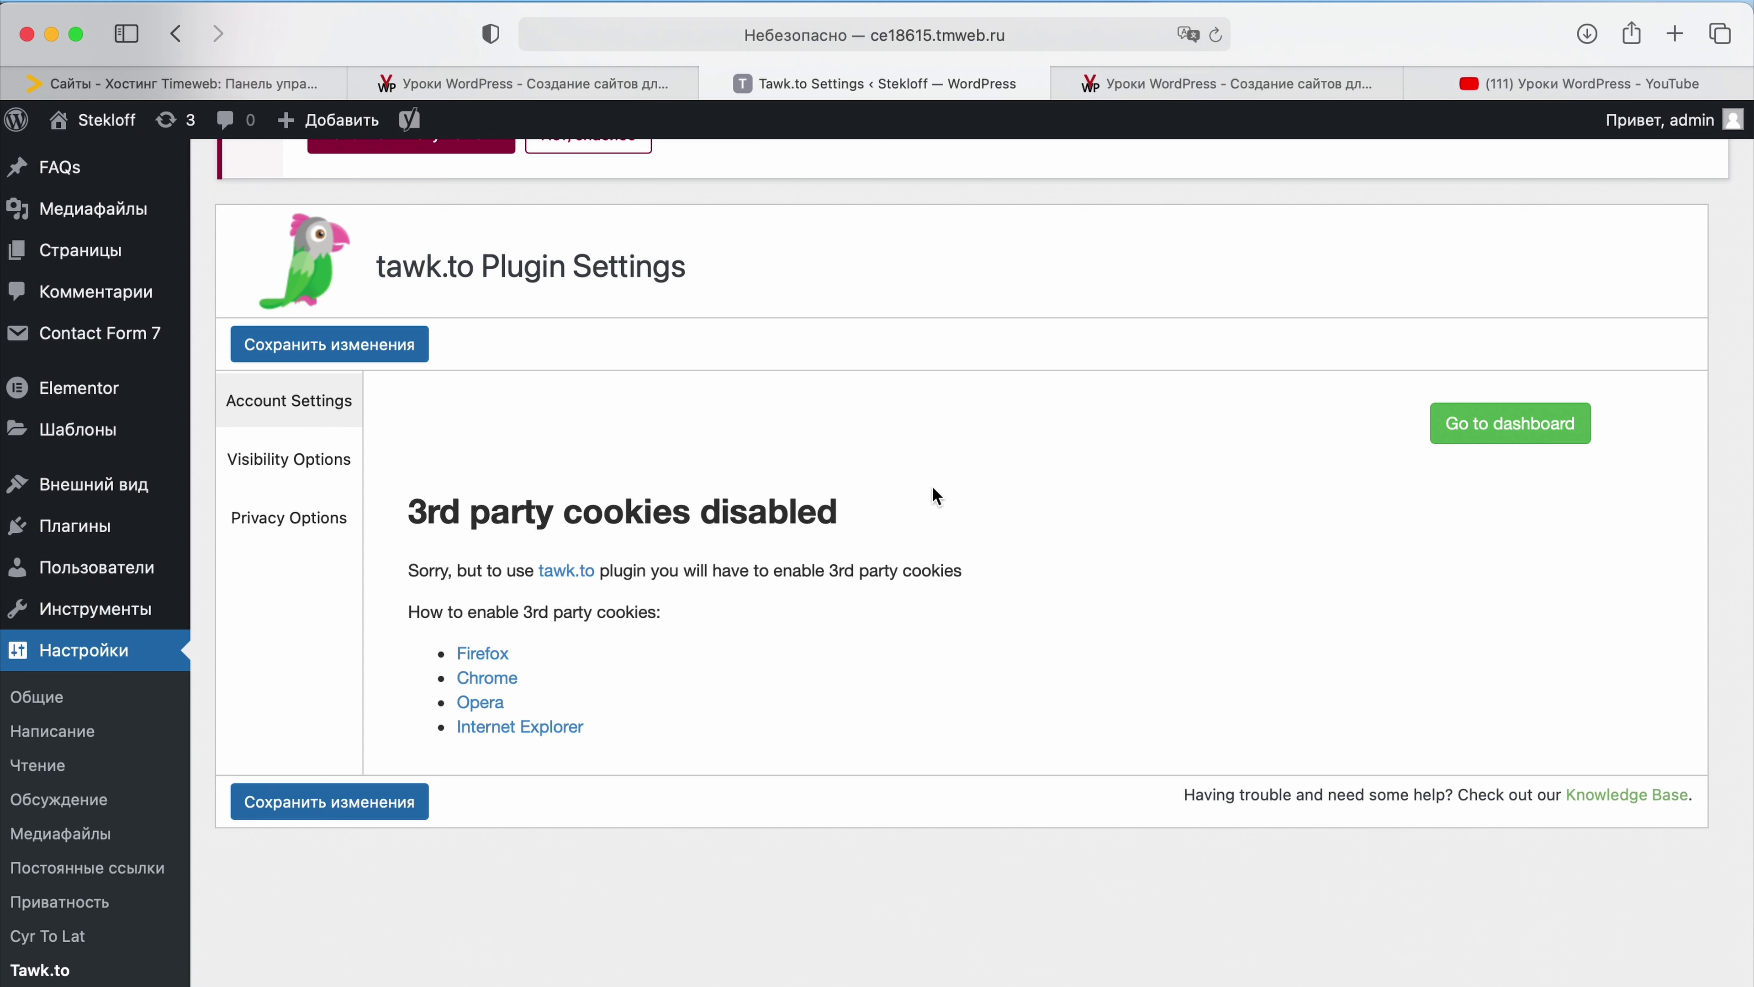
# Step: View the tawk.to dashboard opened from the plugin's account settings and return to the plugin settings page
pyautogui.click(1484, 425)
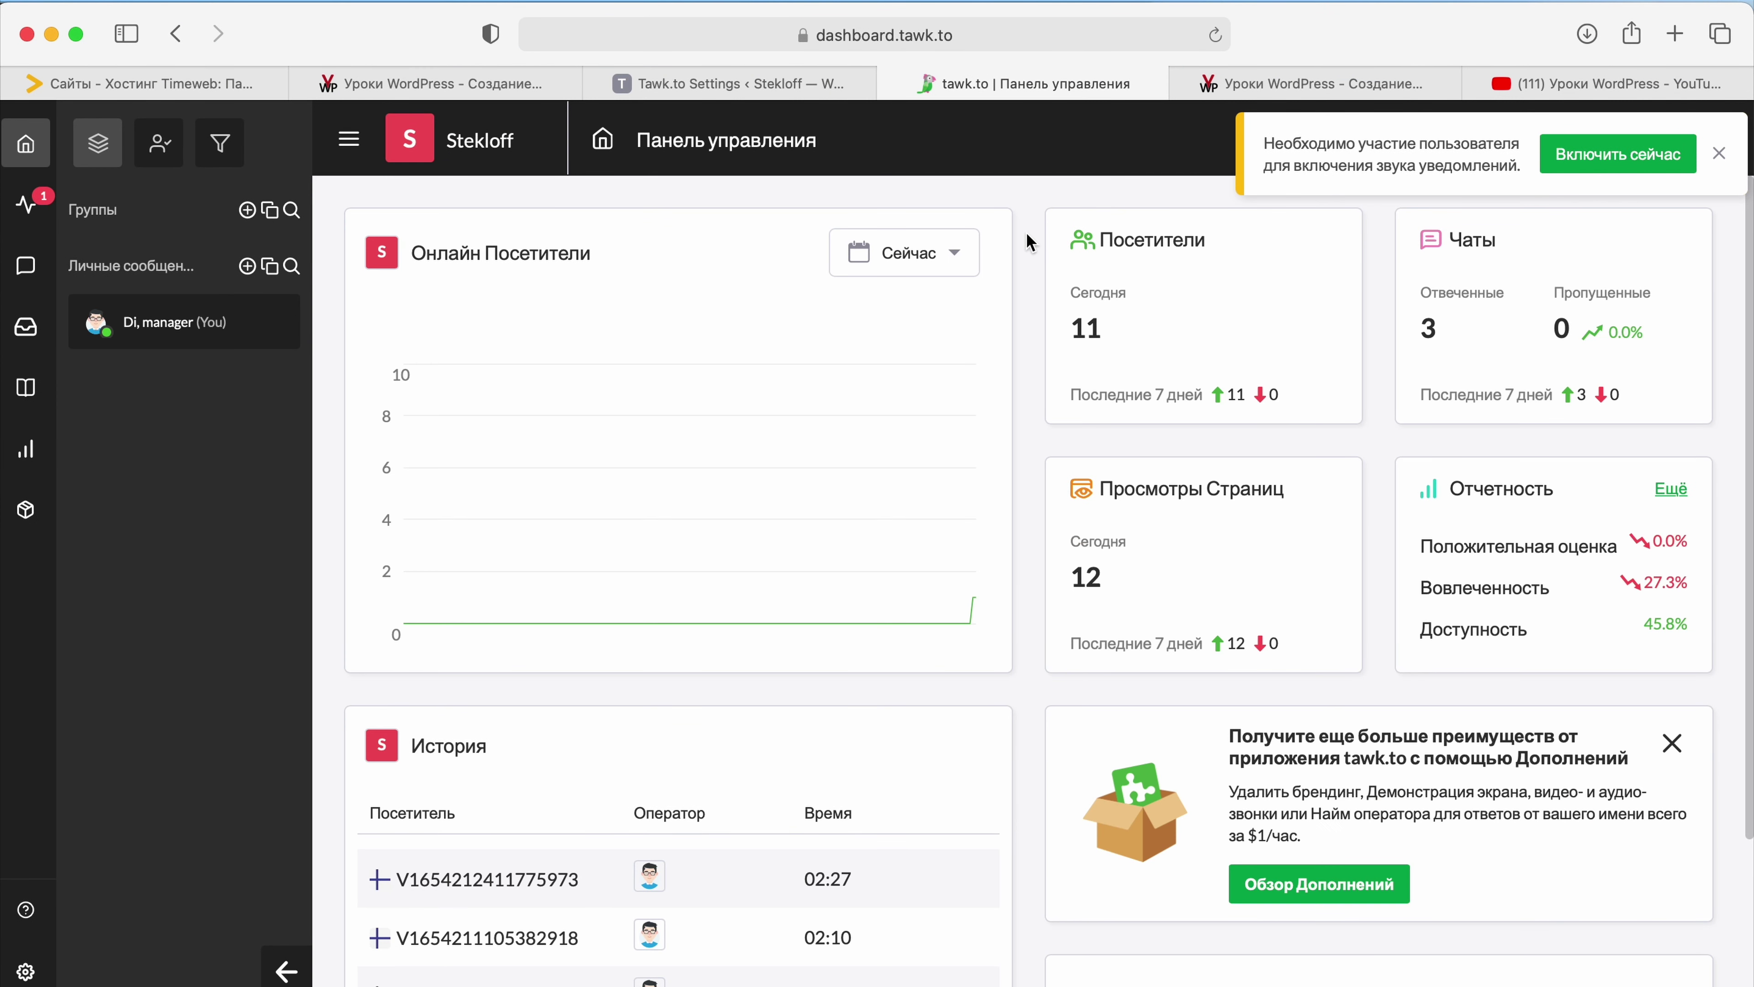
pyautogui.click(796, 83)
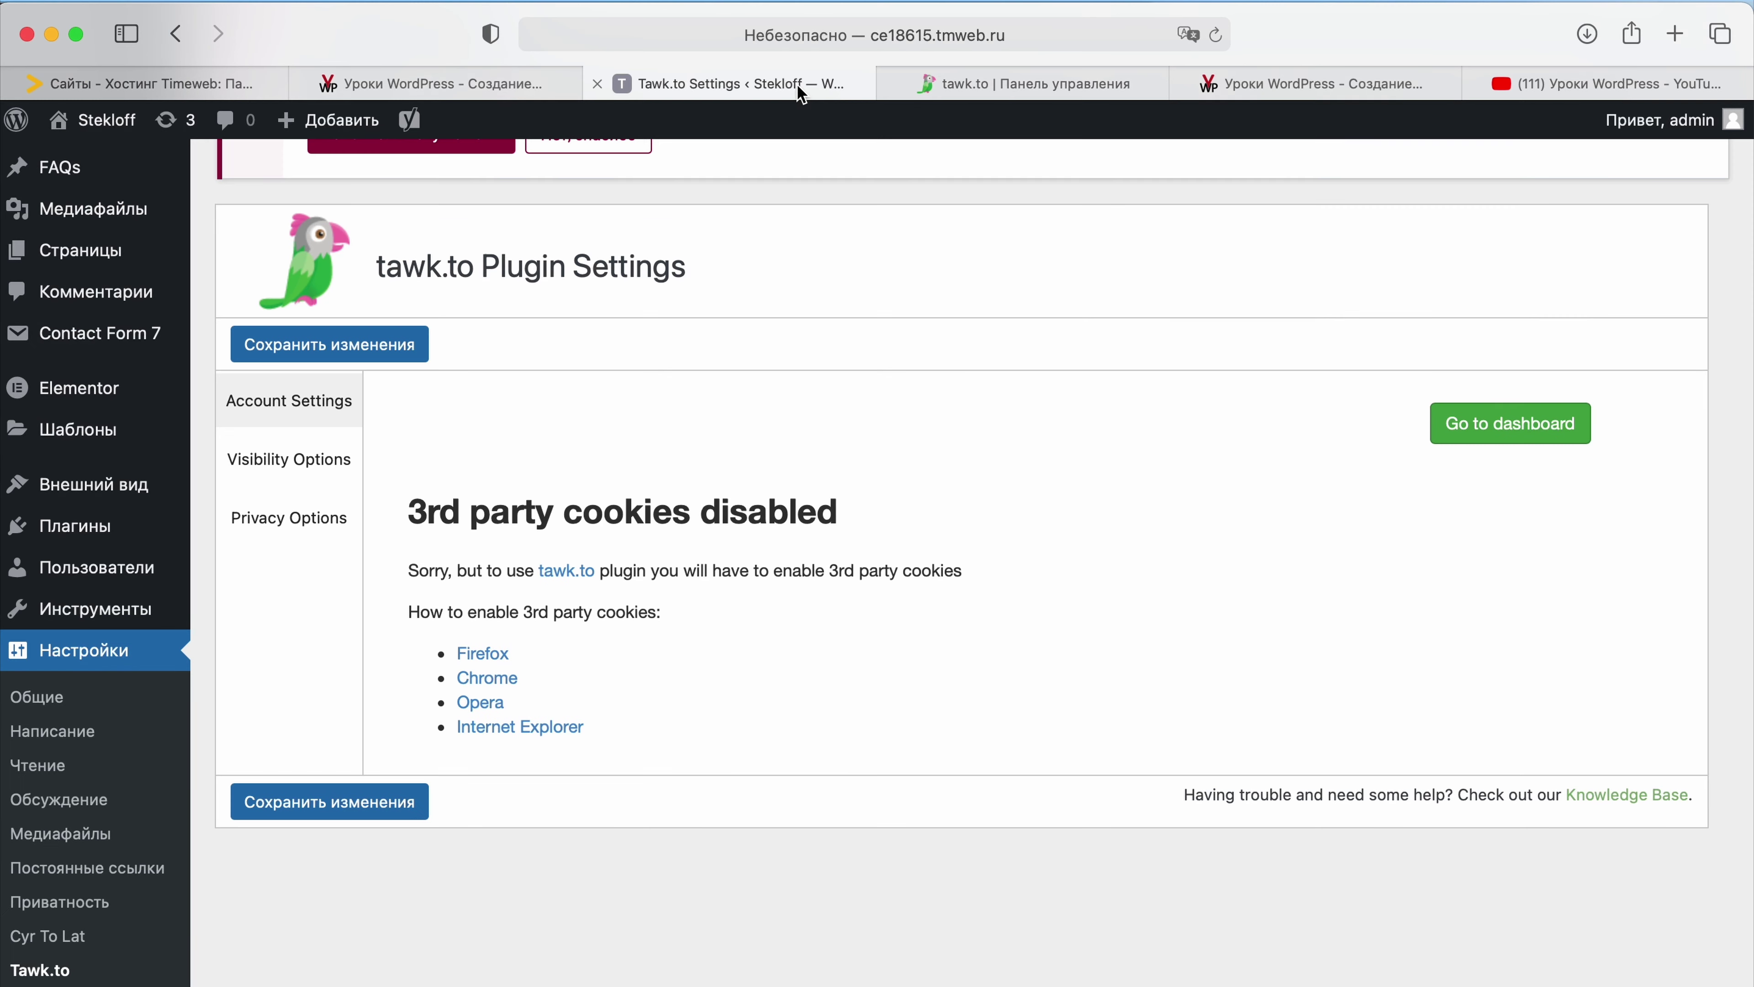
pyautogui.click(944, 84)
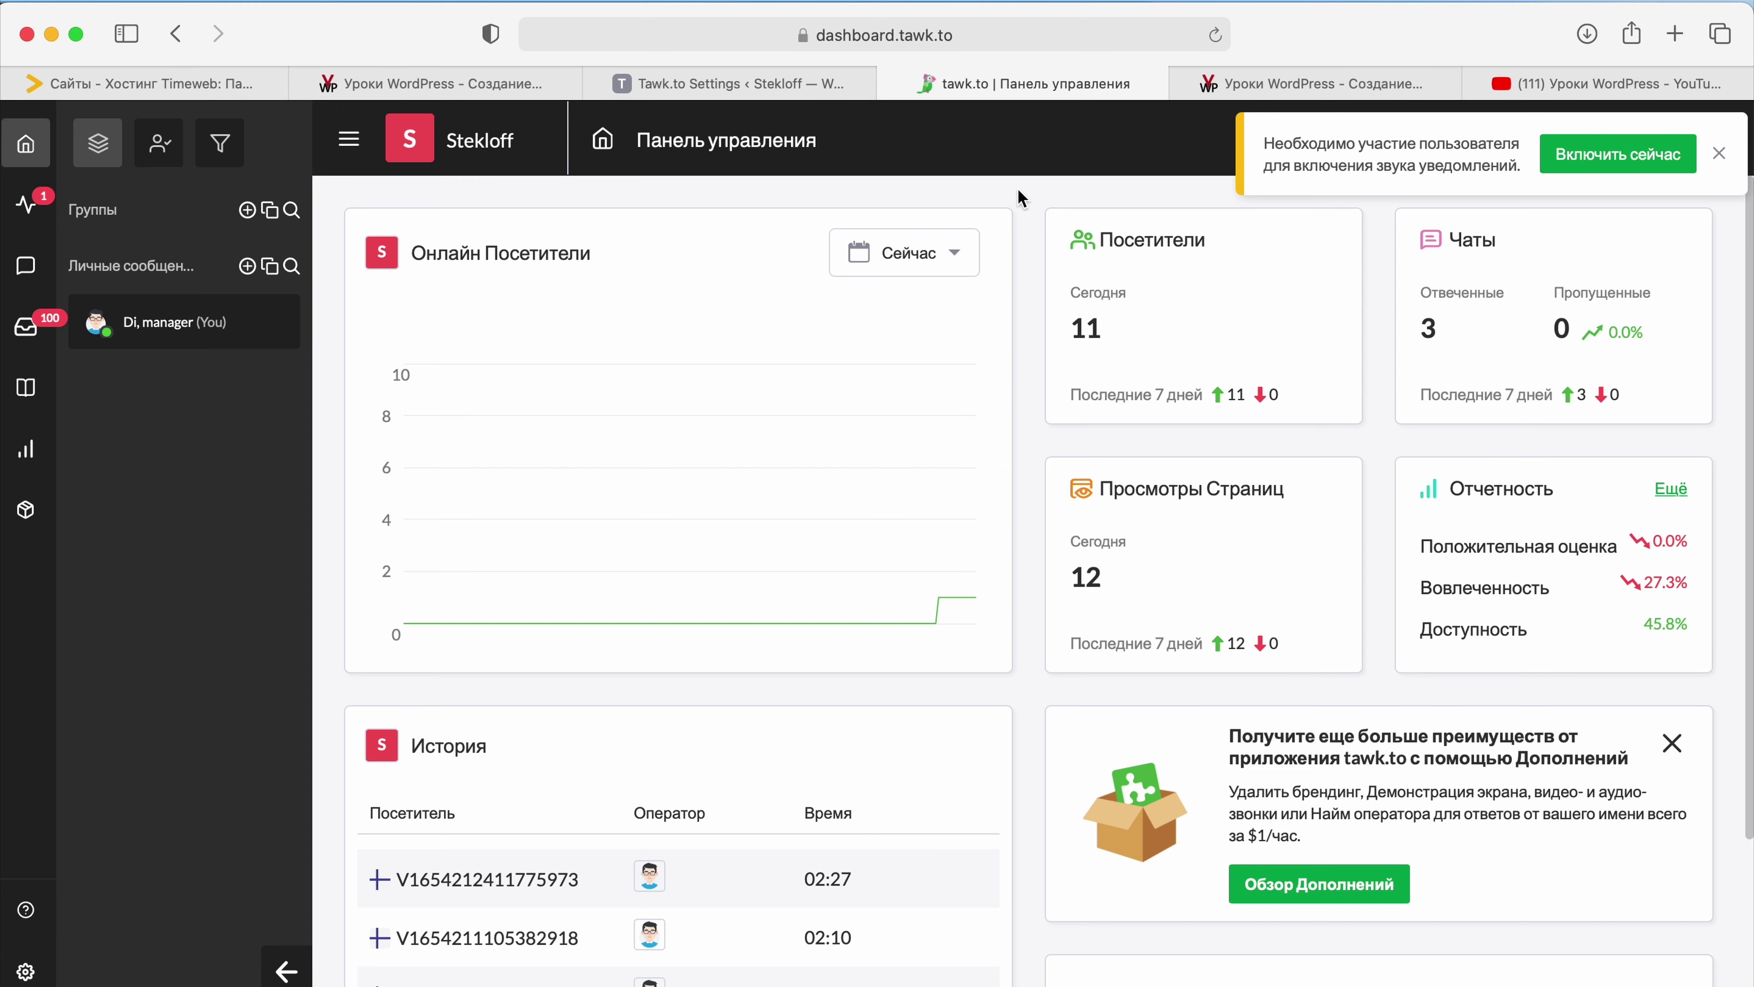
pyautogui.click(782, 81)
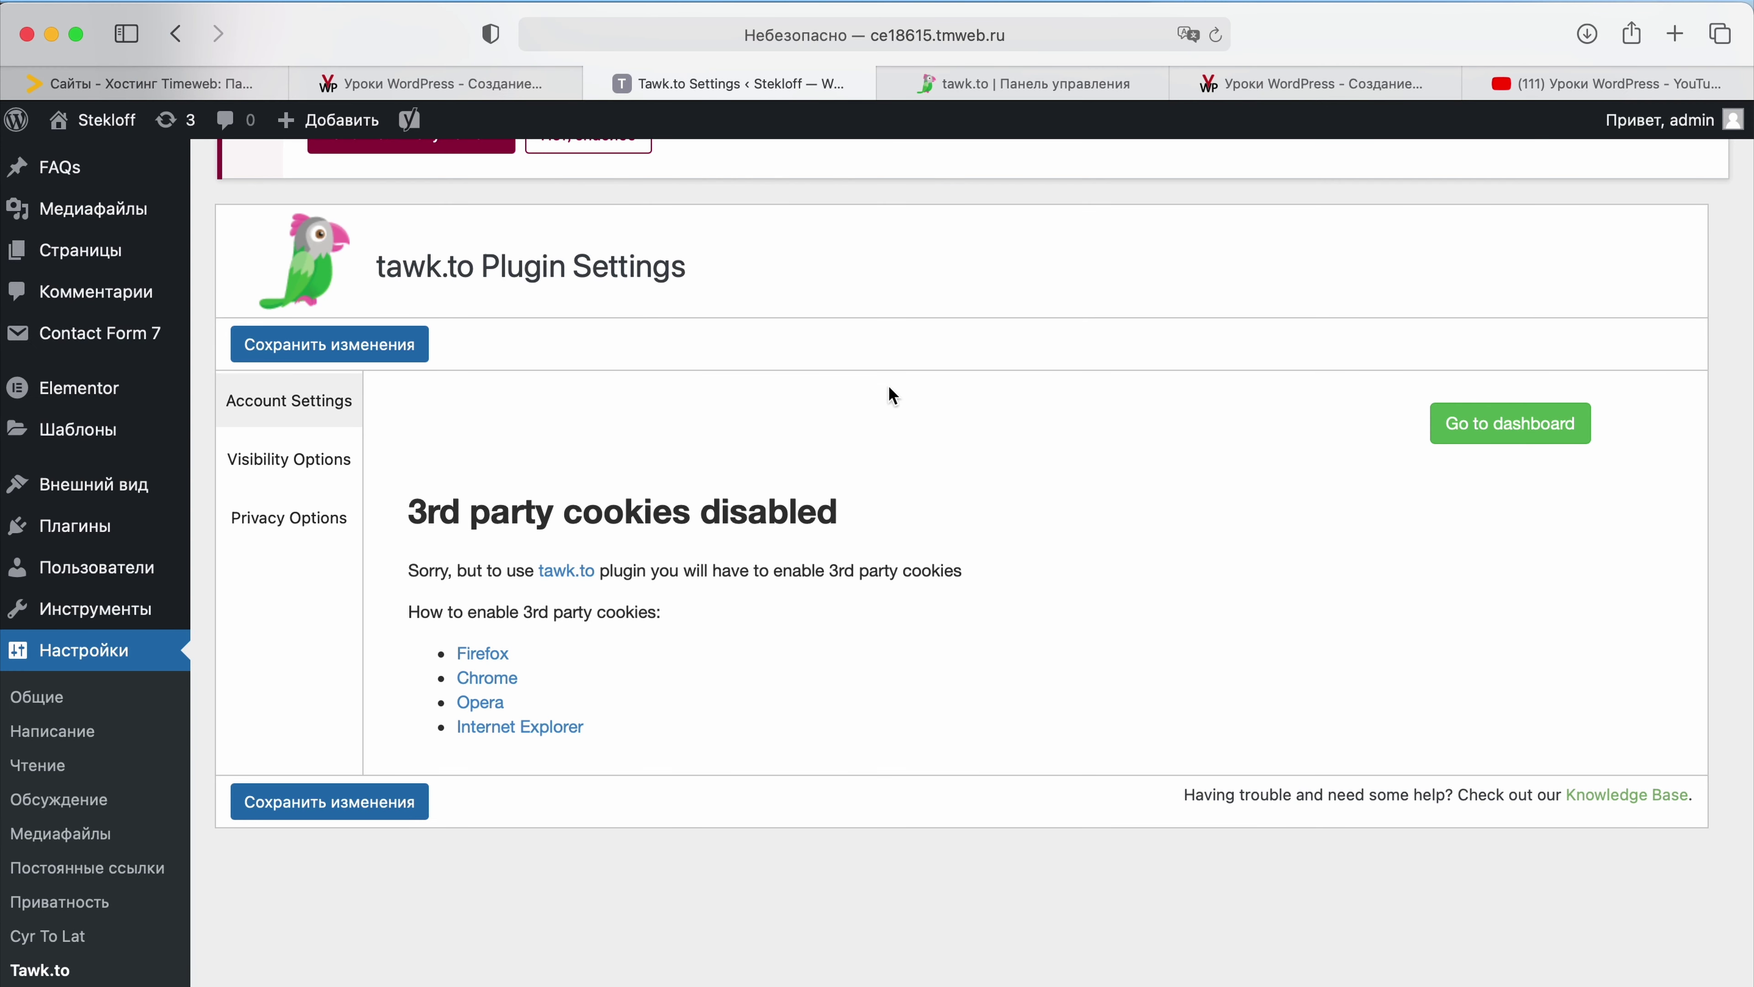
# Step: In the plugin's visibility options, turn off always showing the tawk.to widget on every page
pyautogui.click(290, 459)
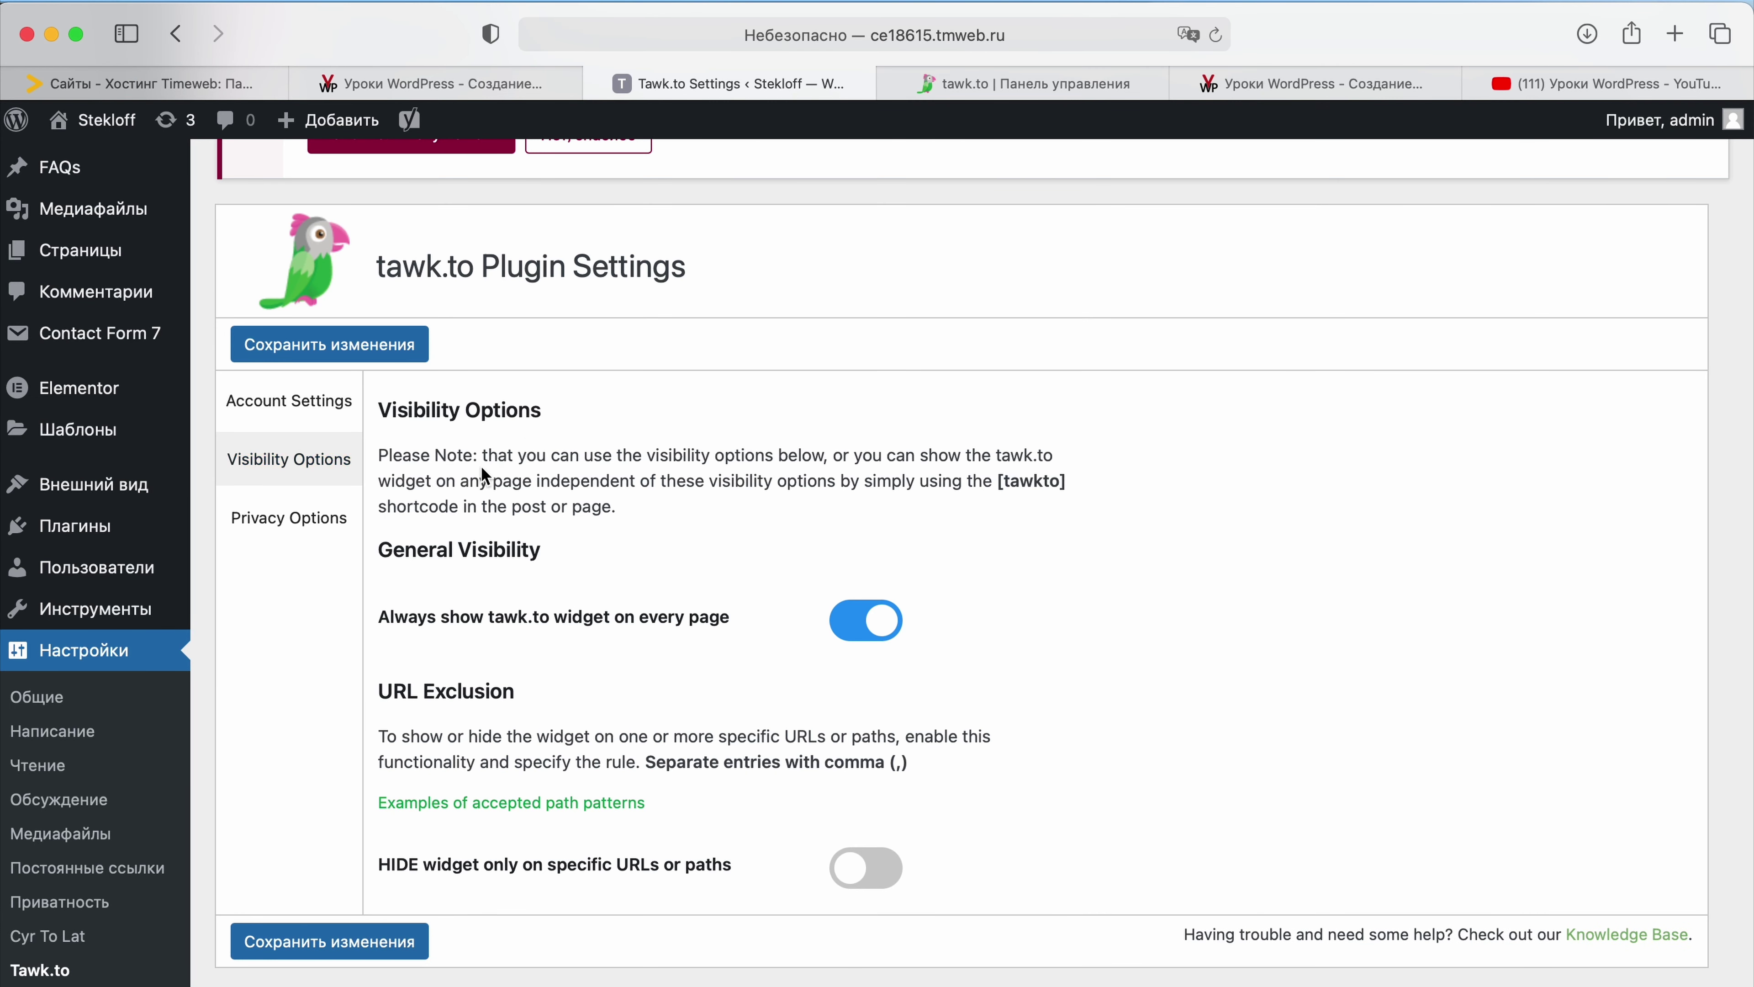
pyautogui.scroll(5, 452, 500)
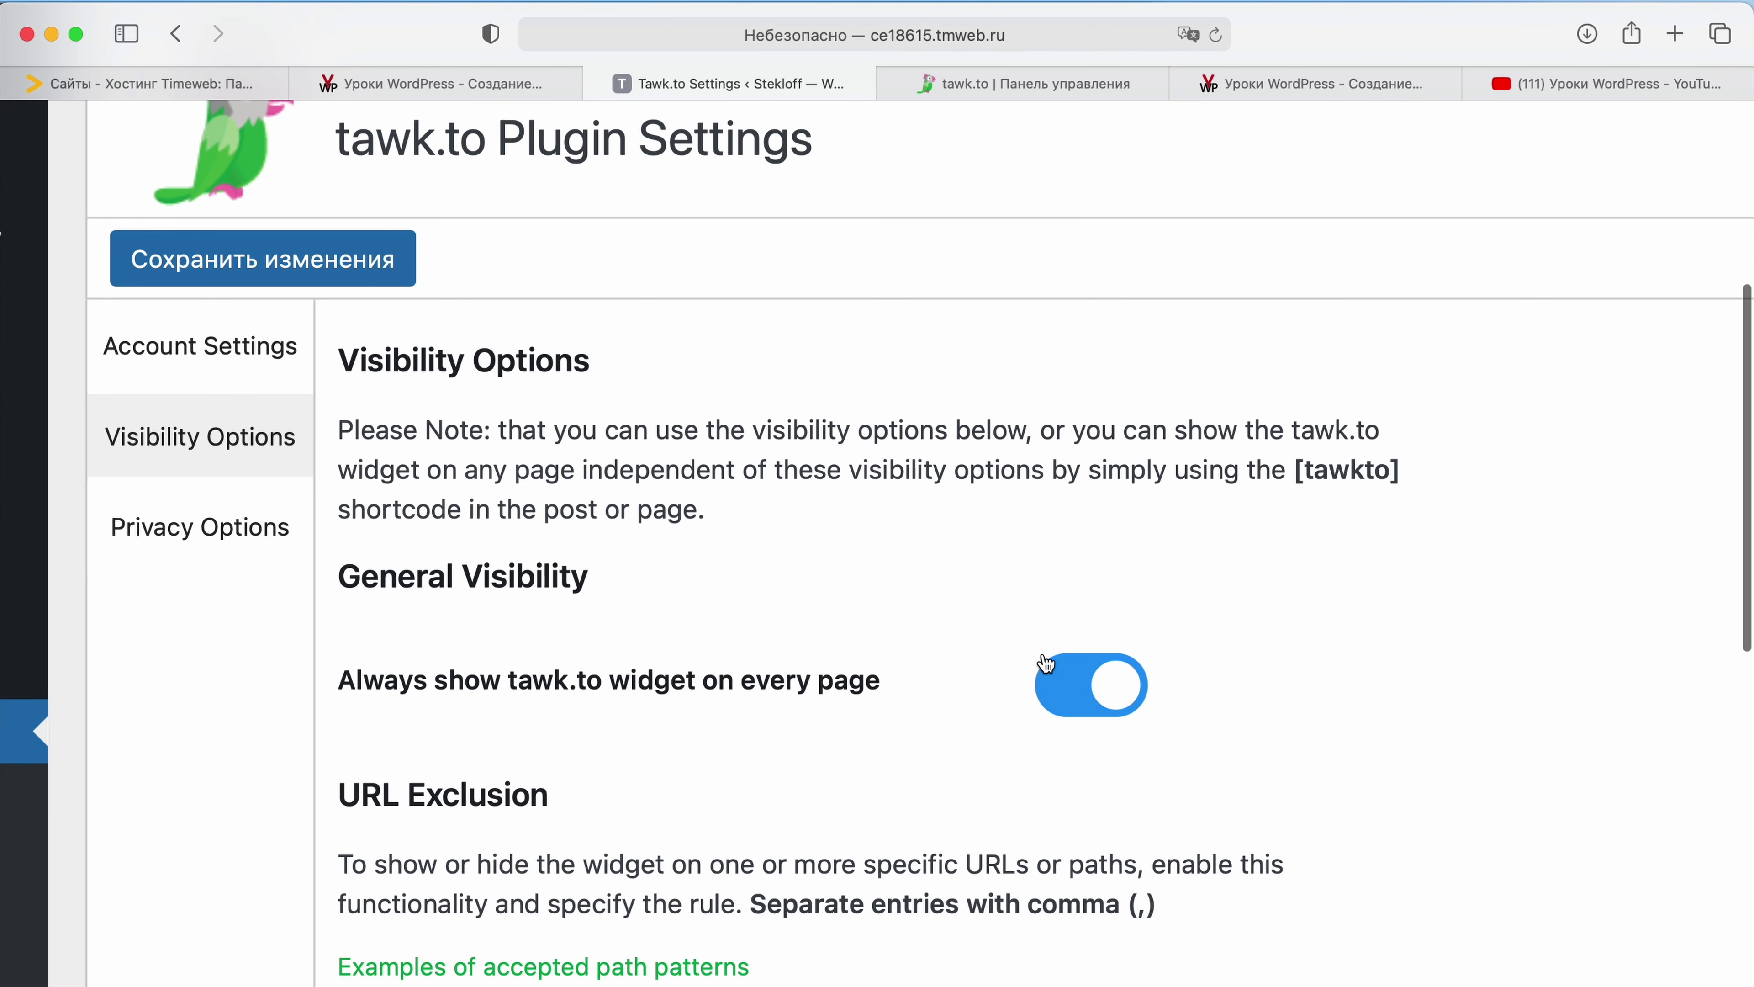
pyautogui.scroll(-5, 1056, 698)
pyautogui.click(1075, 488)
pyautogui.scroll(-5, 1064, 501)
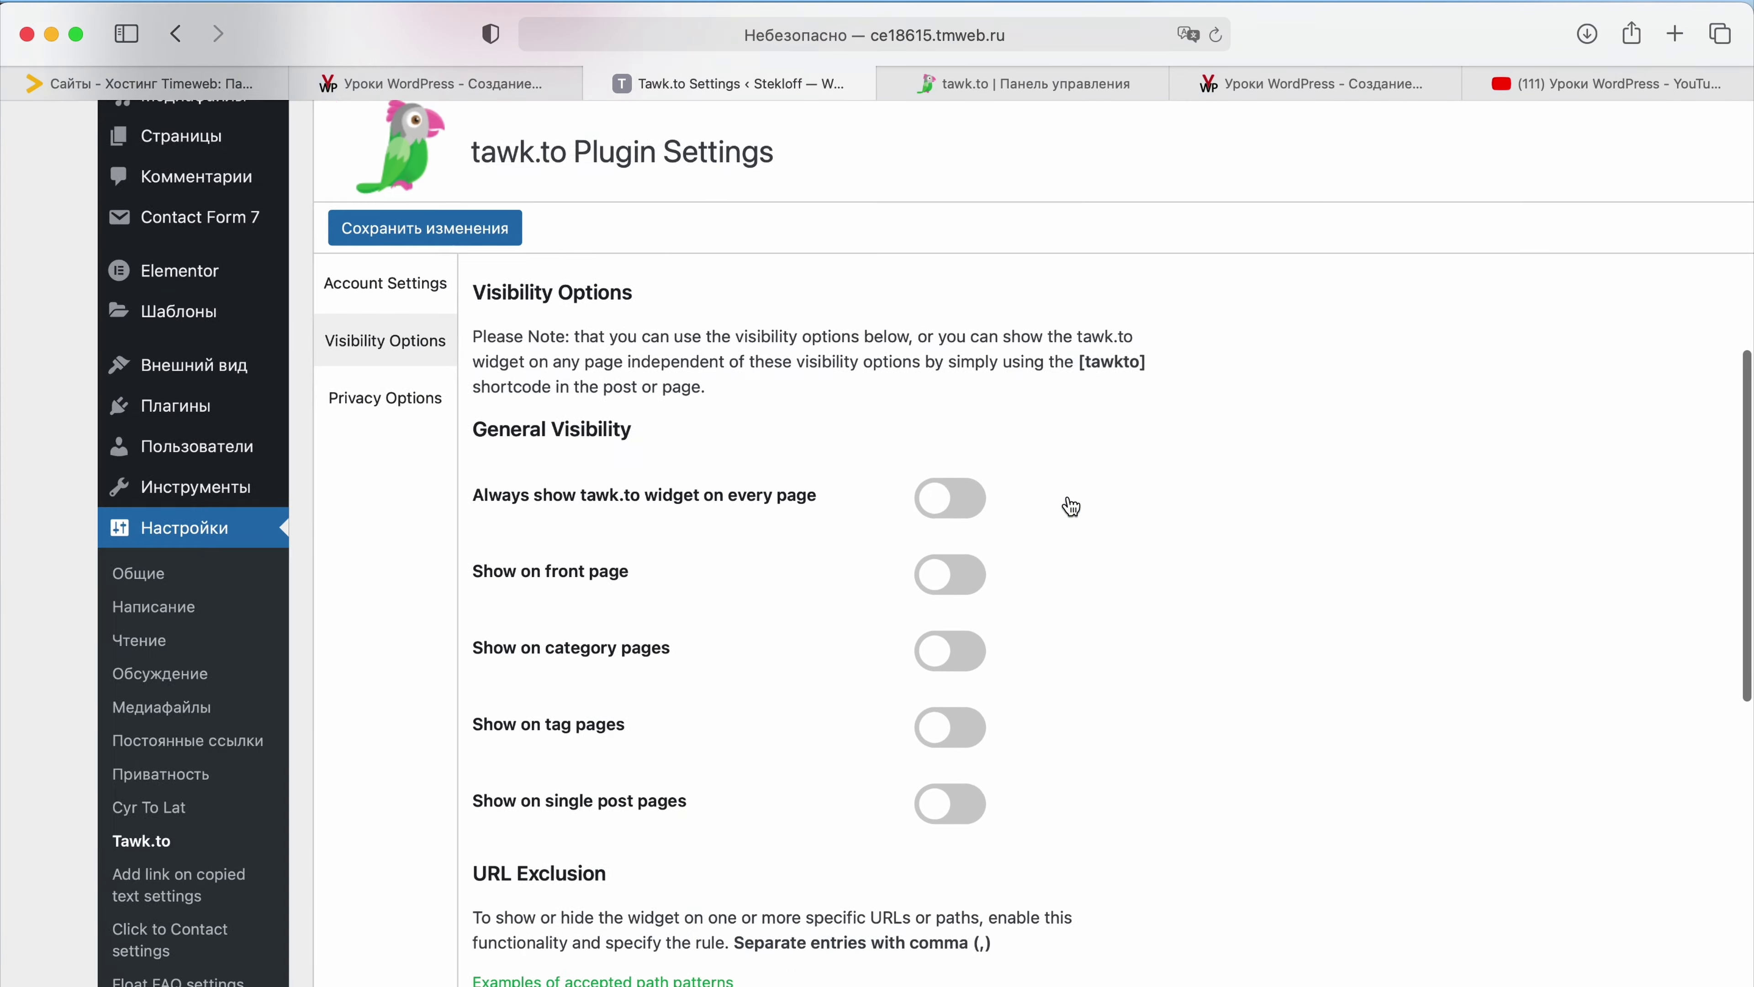
# Step: Examine the visibility options for front, category, tag and single post pages, and the [tawkto] shortcode
pyautogui.scroll(3, 784, 665)
pyautogui.scroll(3, 626, 553)
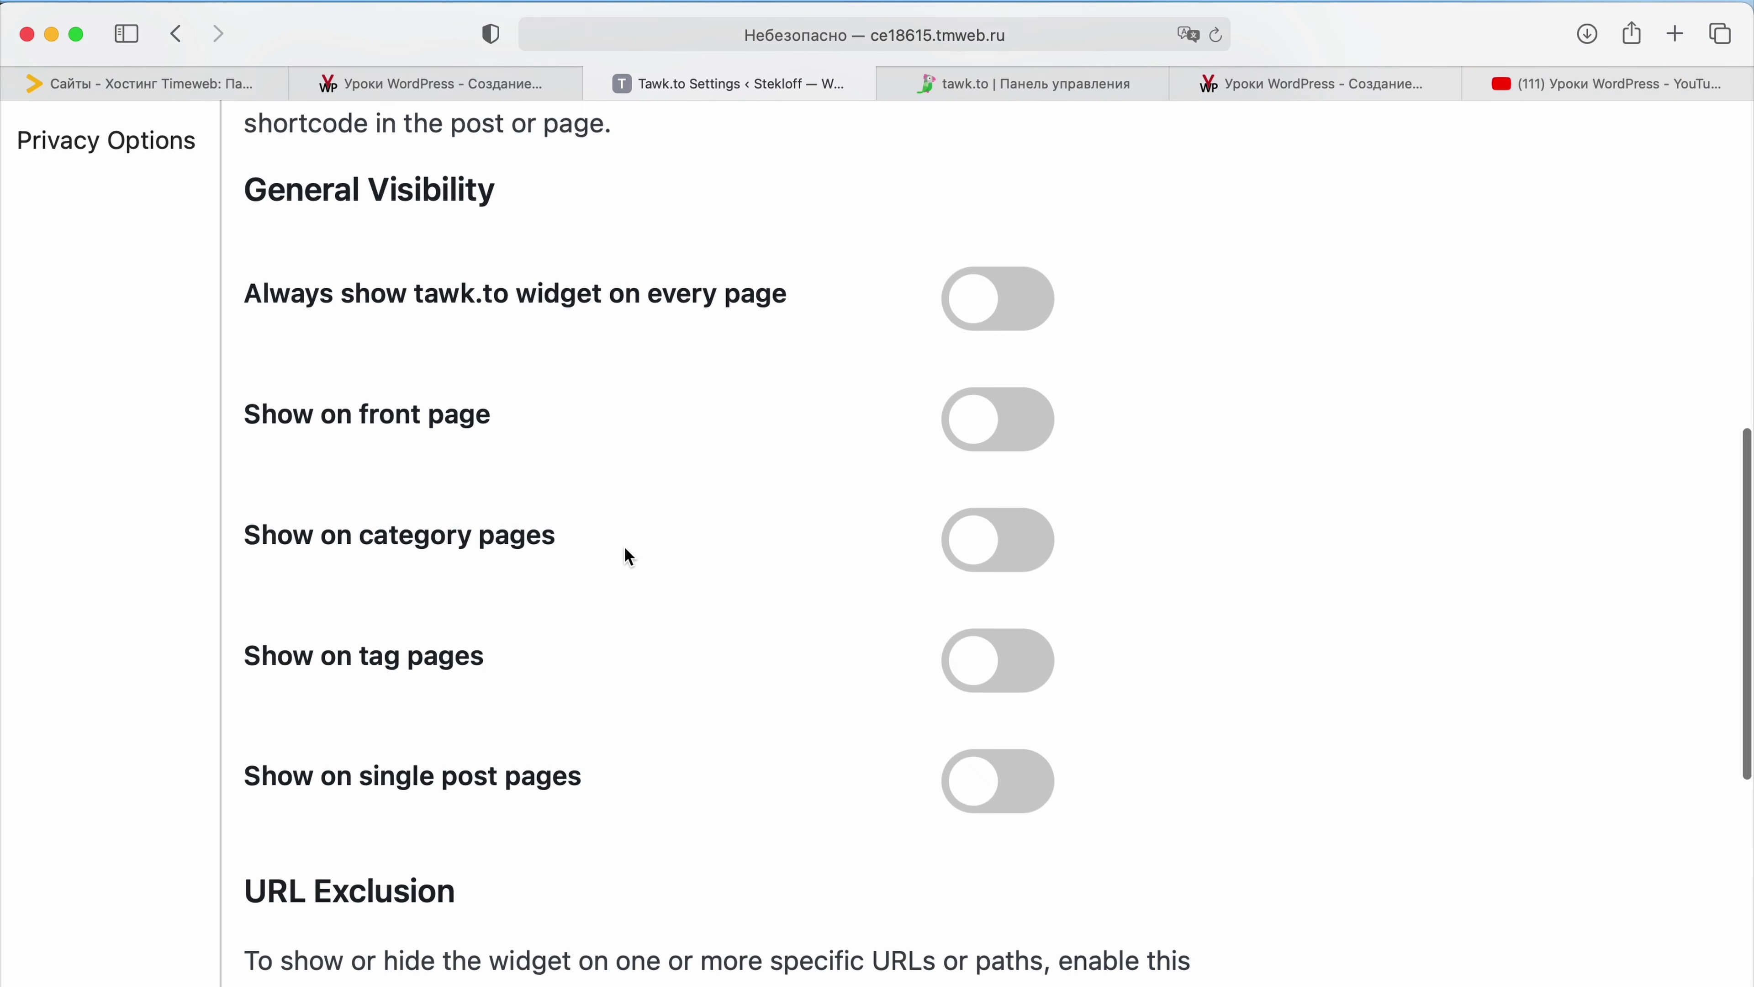
pyautogui.click(349, 420)
pyautogui.moveTo(349, 419); pyautogui.dragTo(492, 419)
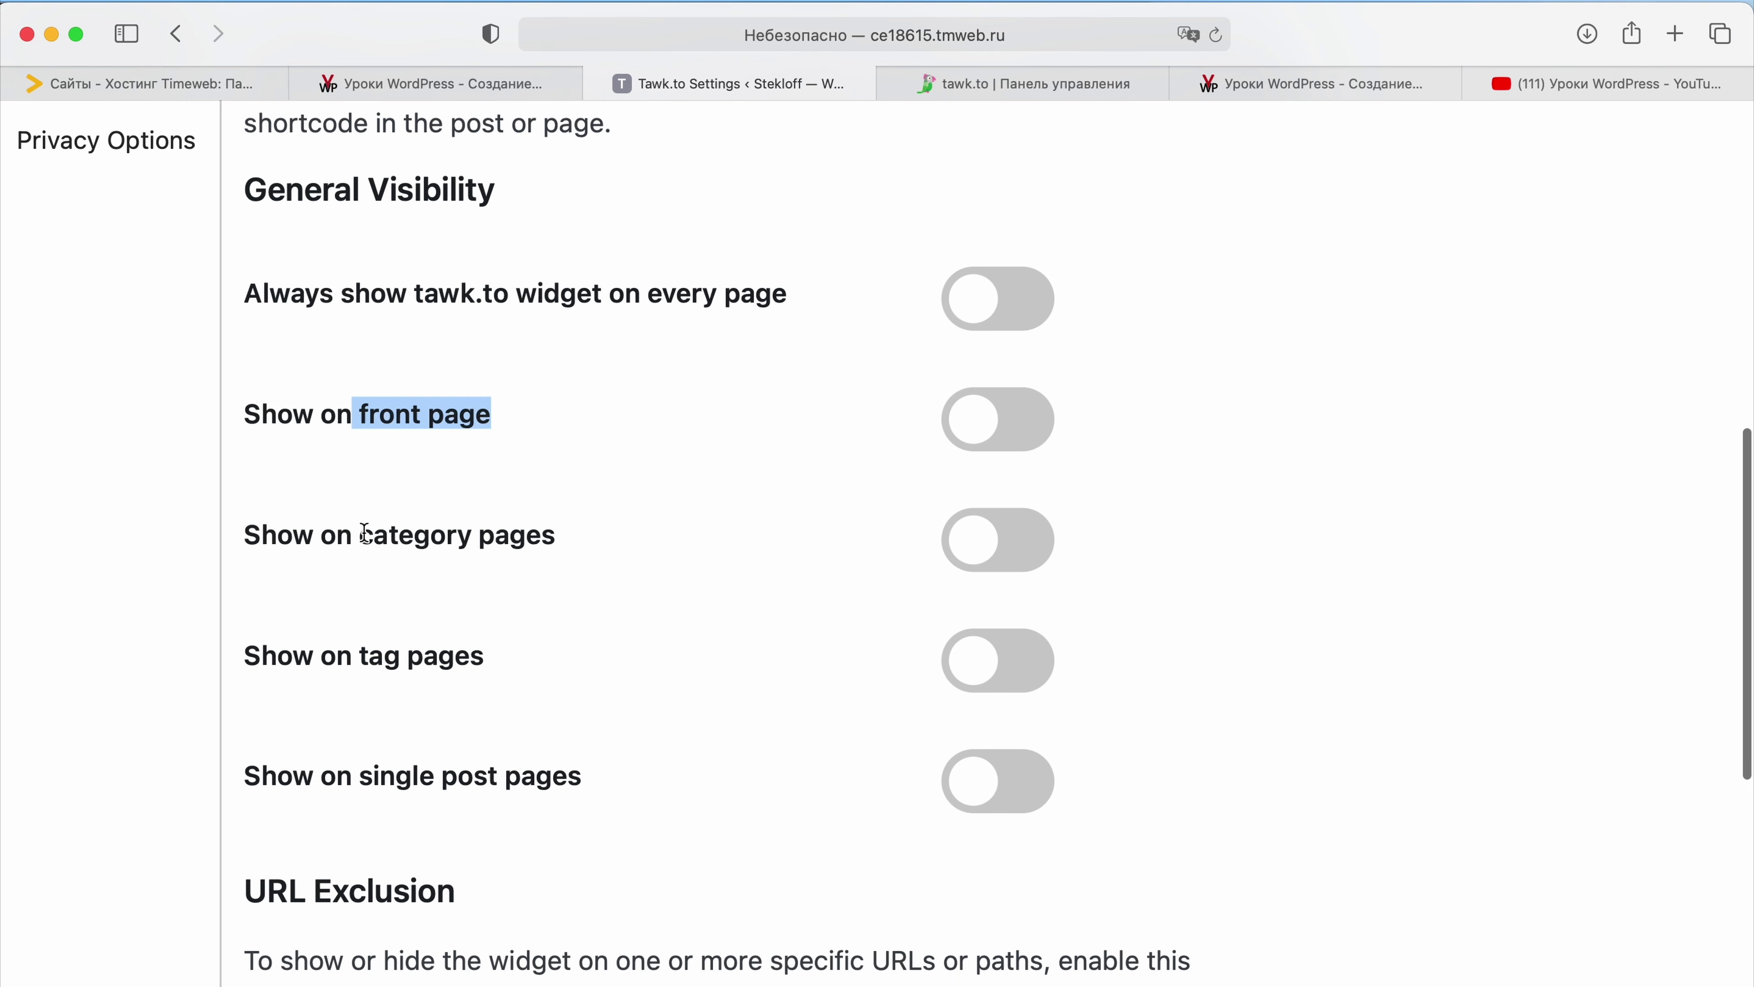
pyautogui.moveTo(362, 536); pyautogui.dragTo(555, 543)
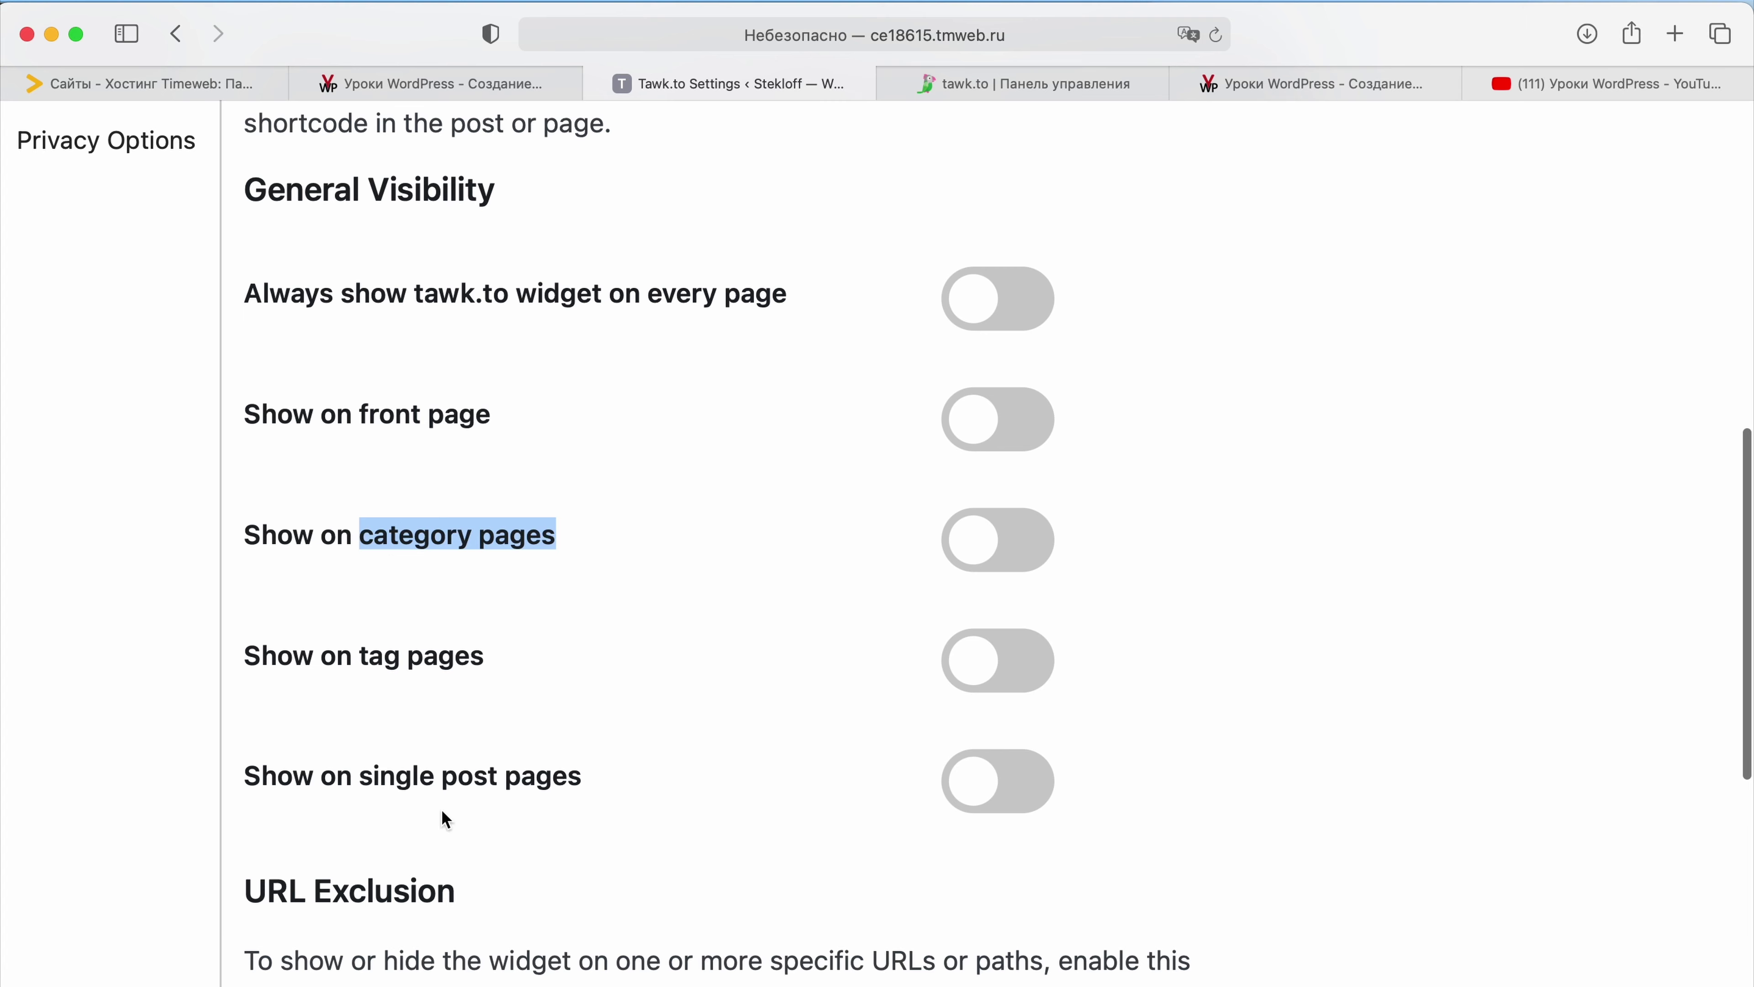
pyautogui.scroll(-5, 490, 456)
pyautogui.scroll(3, 489, 462)
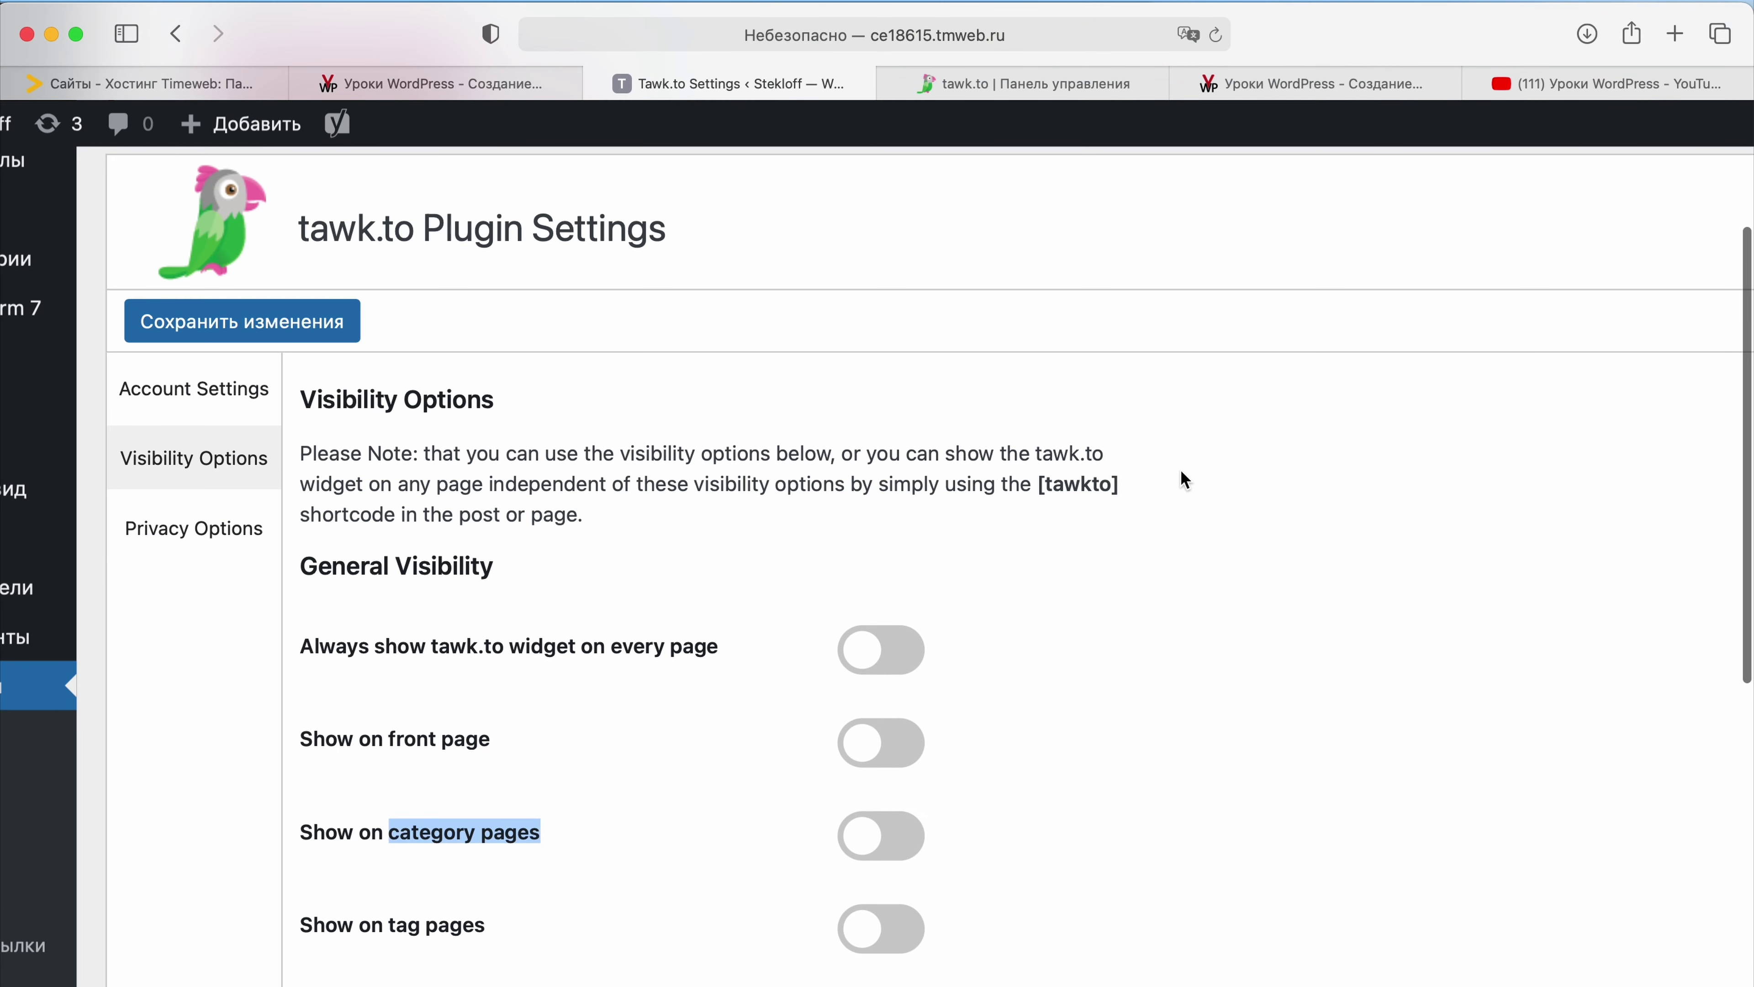
pyautogui.scroll(5, 1182, 478)
pyautogui.moveTo(992, 485); pyautogui.dragTo(1148, 489)
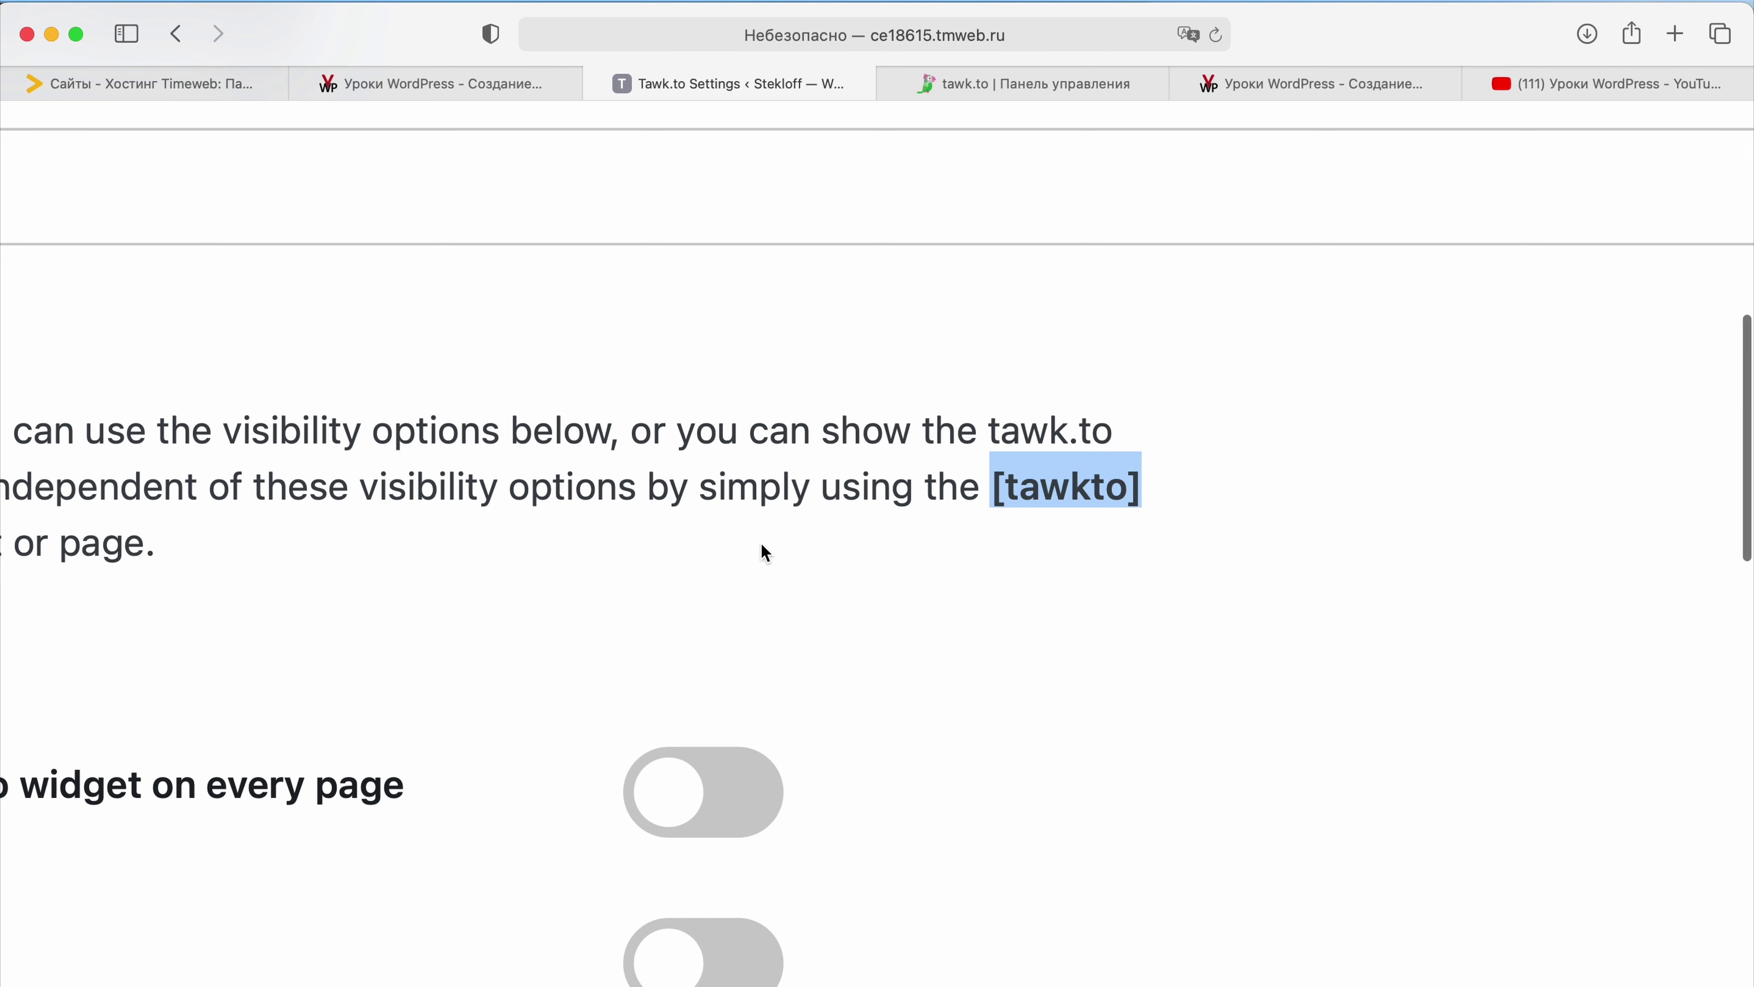
# Step: Switch to the tawk.to dashboard and copy the widget code from the Stekloff project's chat widget administration
pyautogui.press('super+0')
pyautogui.click(1015, 84)
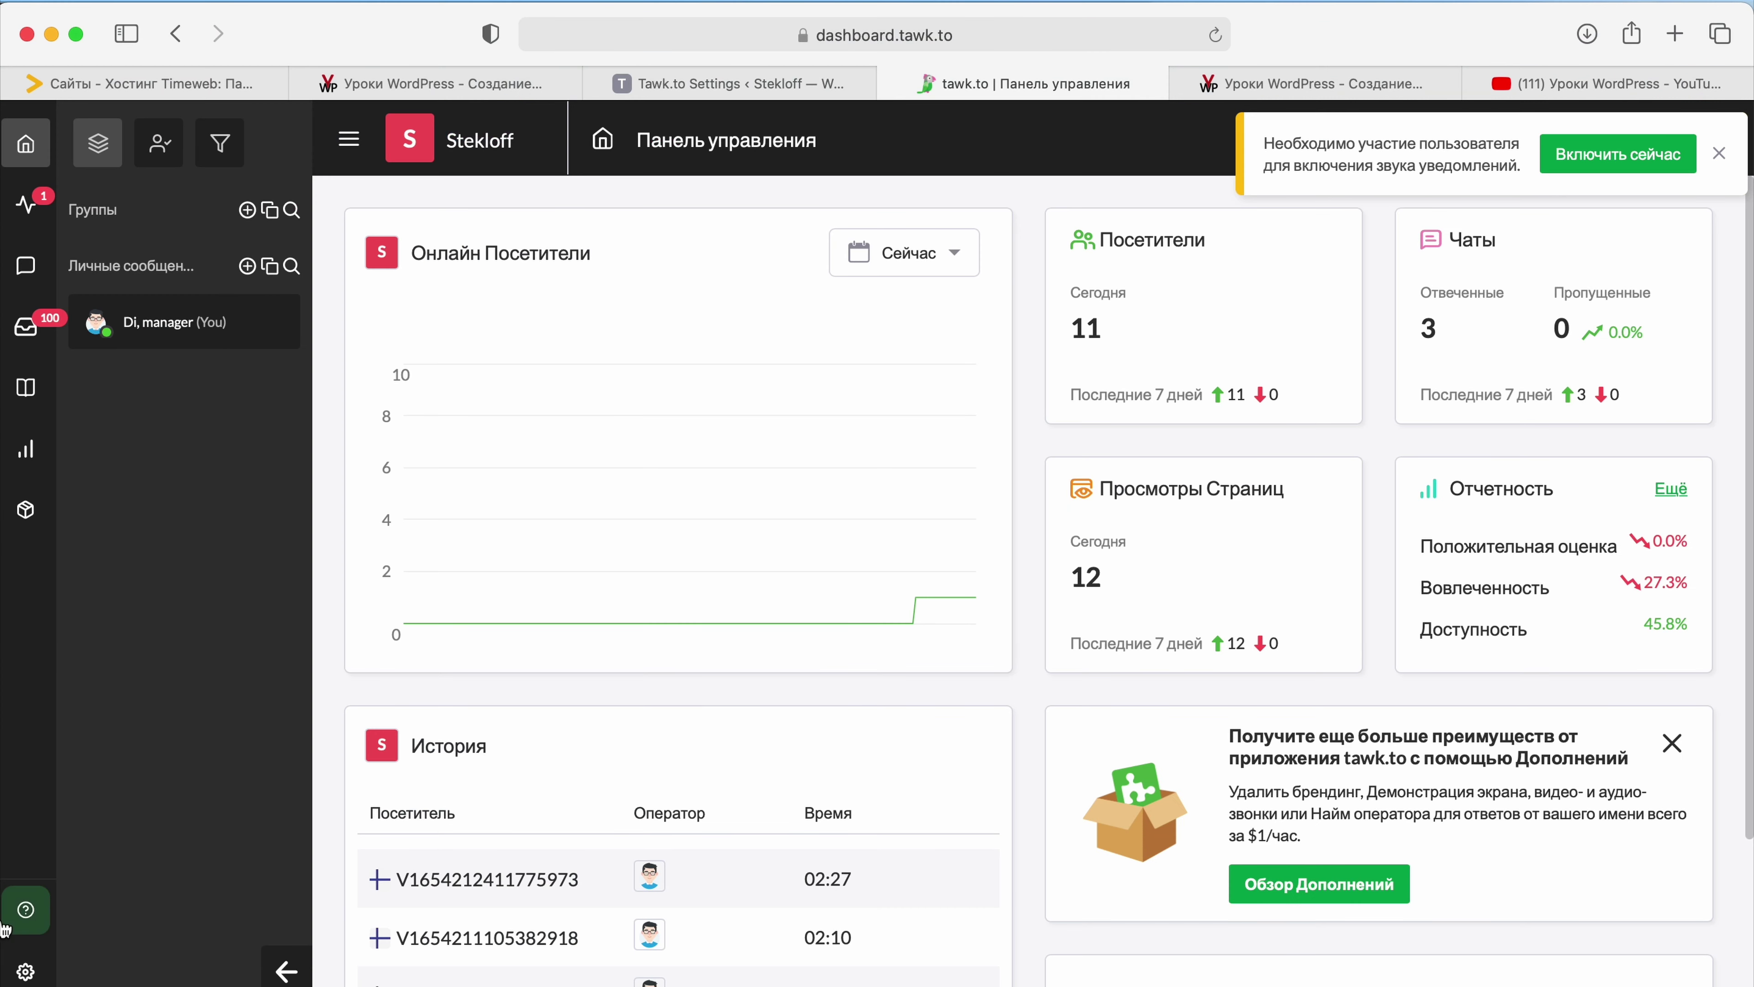
pyautogui.click(25, 971)
pyautogui.click(483, 353)
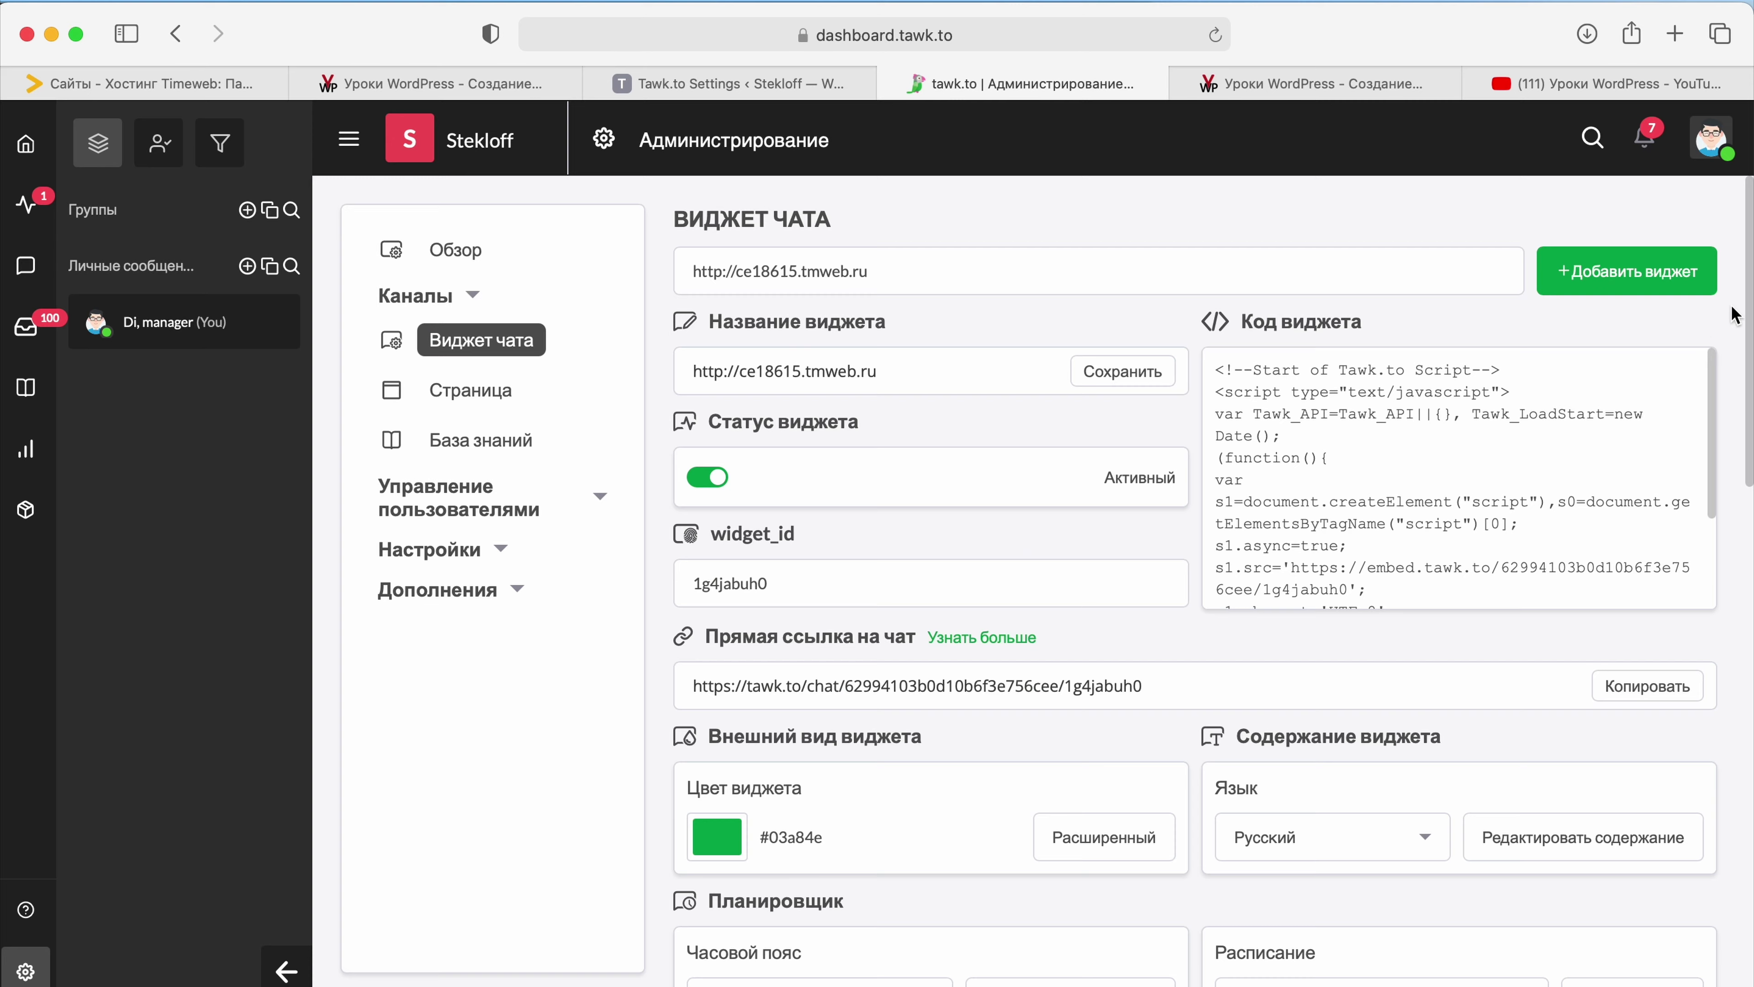
pyautogui.scroll(5, 1702, 325)
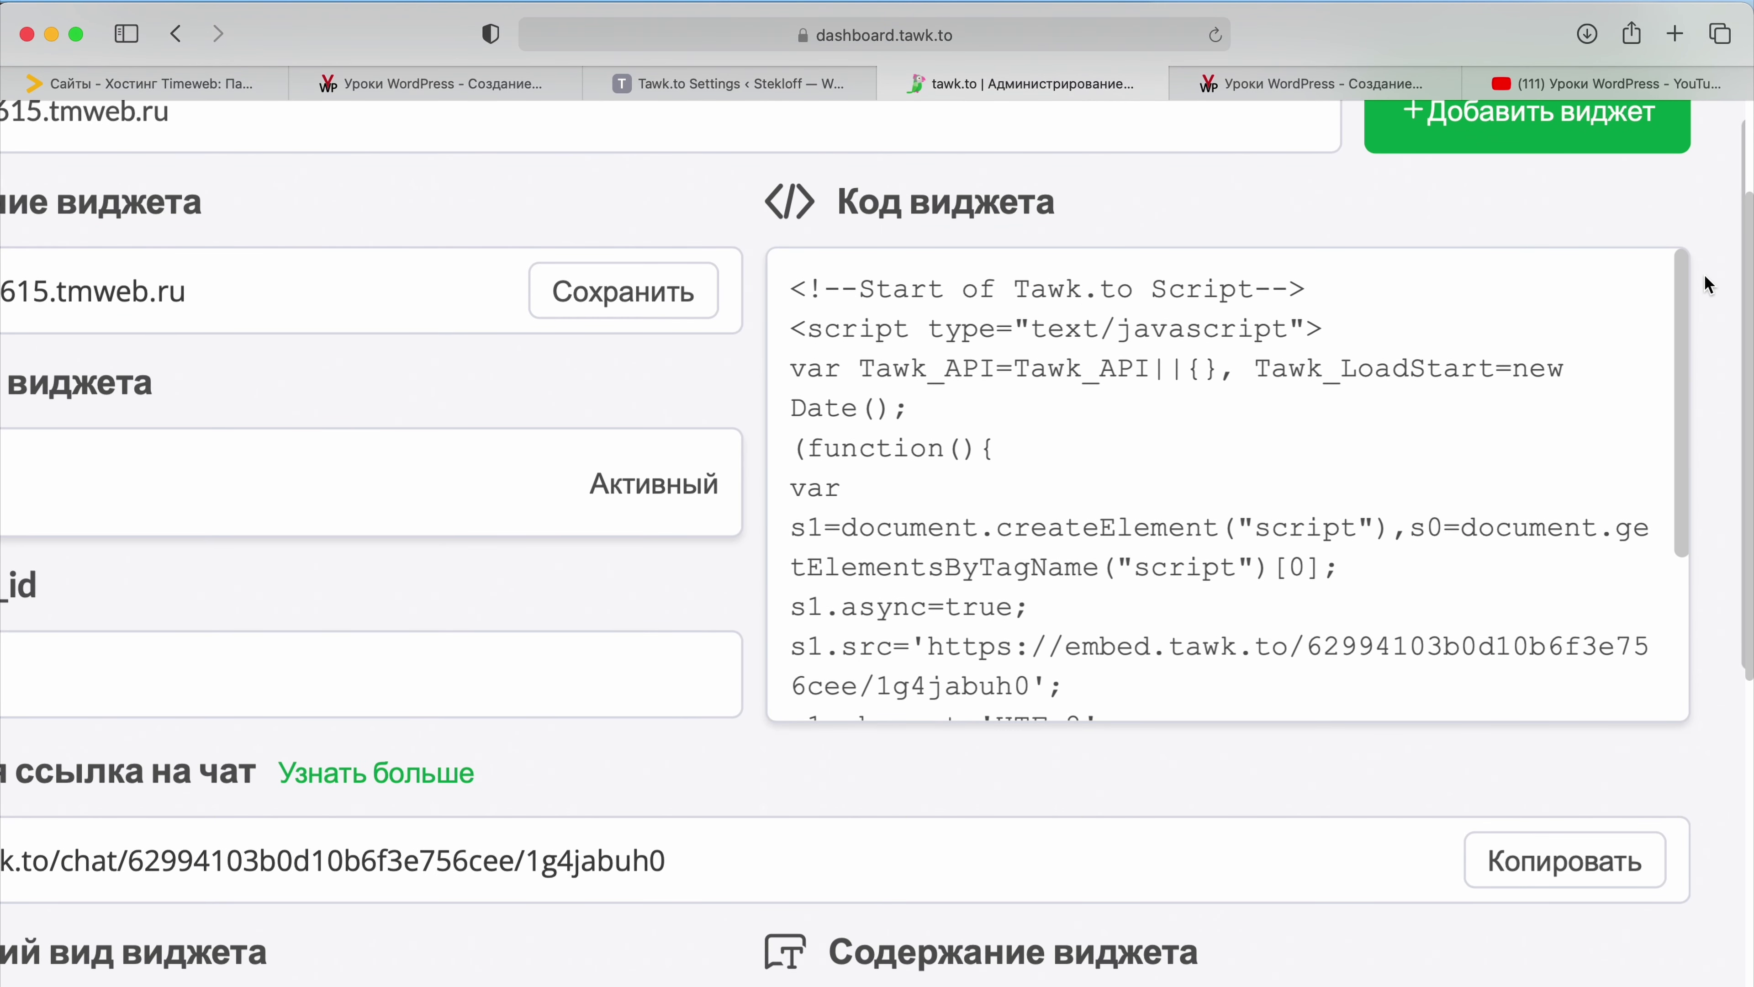
pyautogui.moveTo(1410, 349)
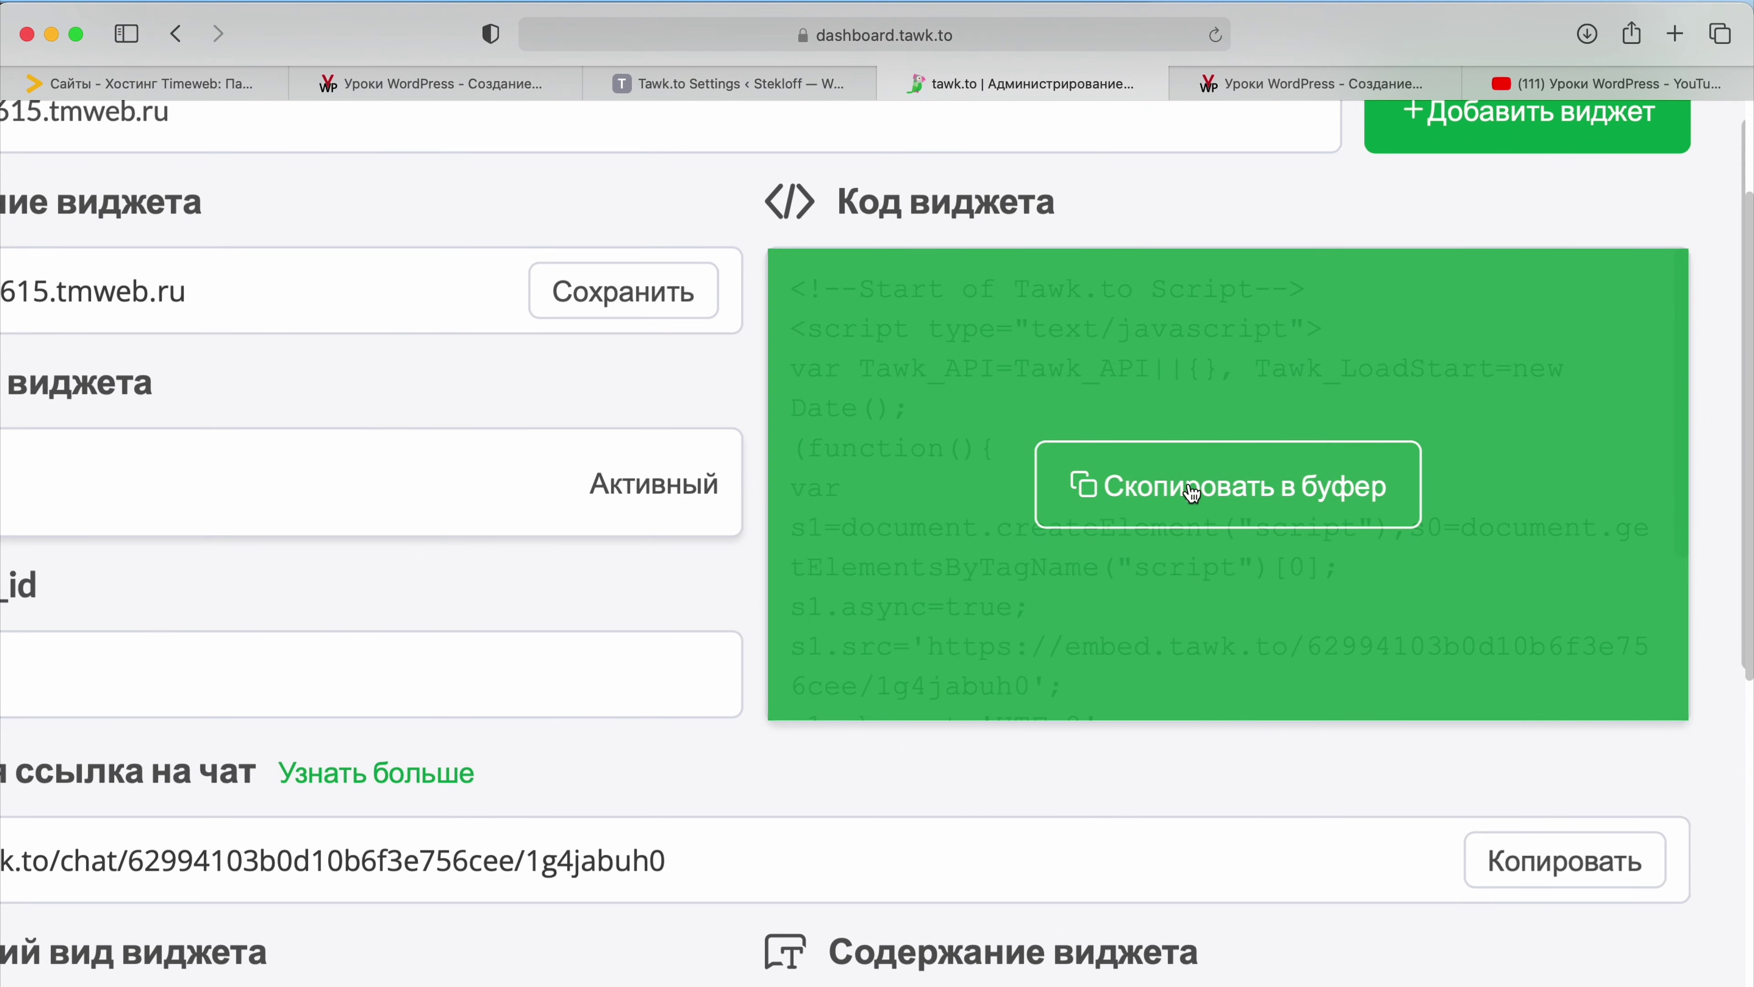
pyautogui.click(1182, 275)
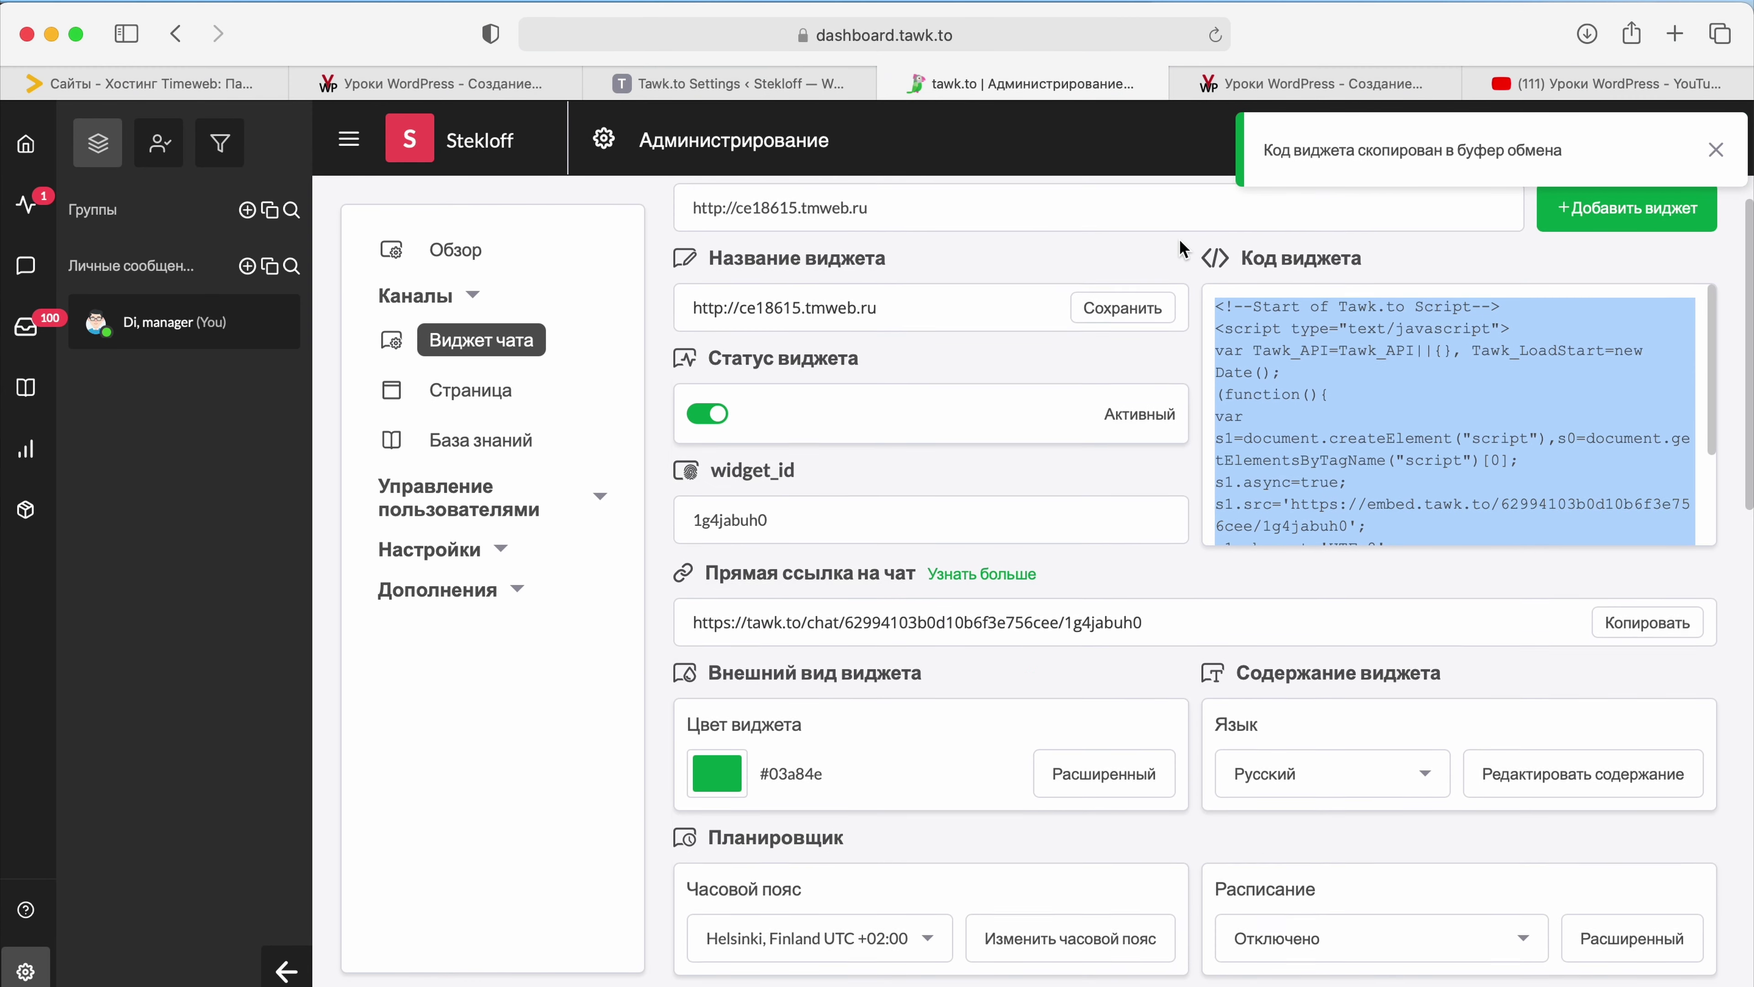
pyautogui.scroll(2, 1179, 242)
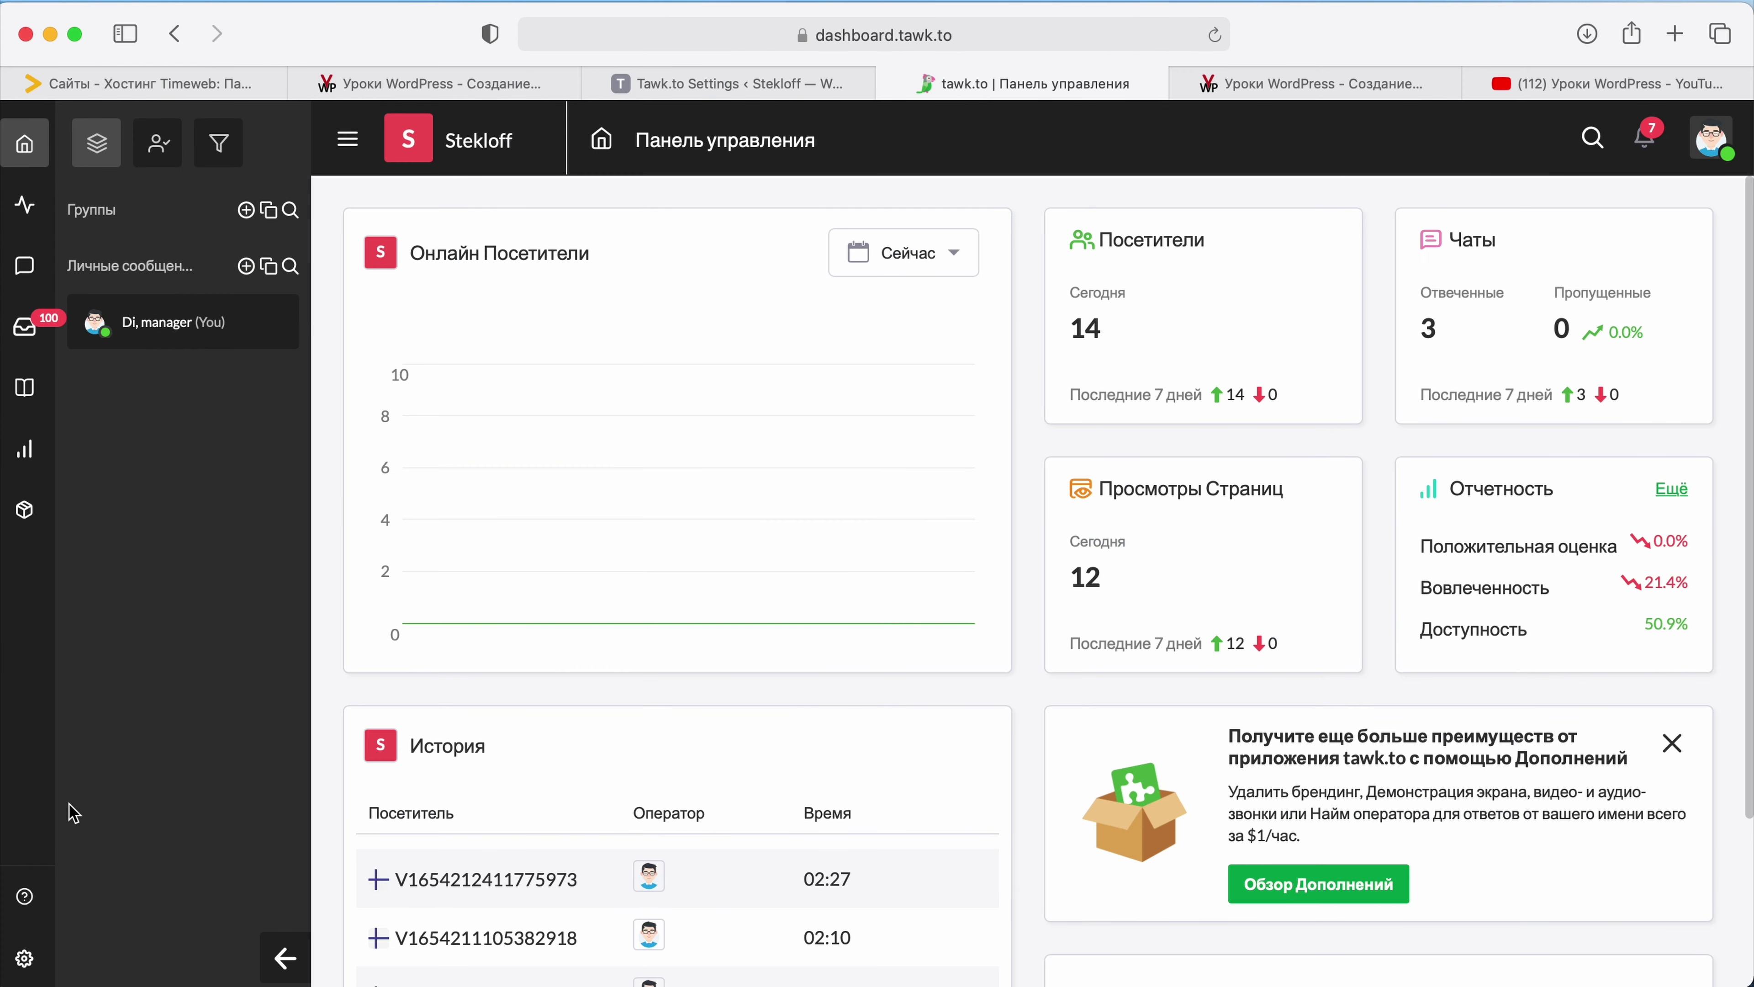
# Step: Go to the chat widget settings in the project administration and open the advanced widget appearance editor
pyautogui.click(22, 956)
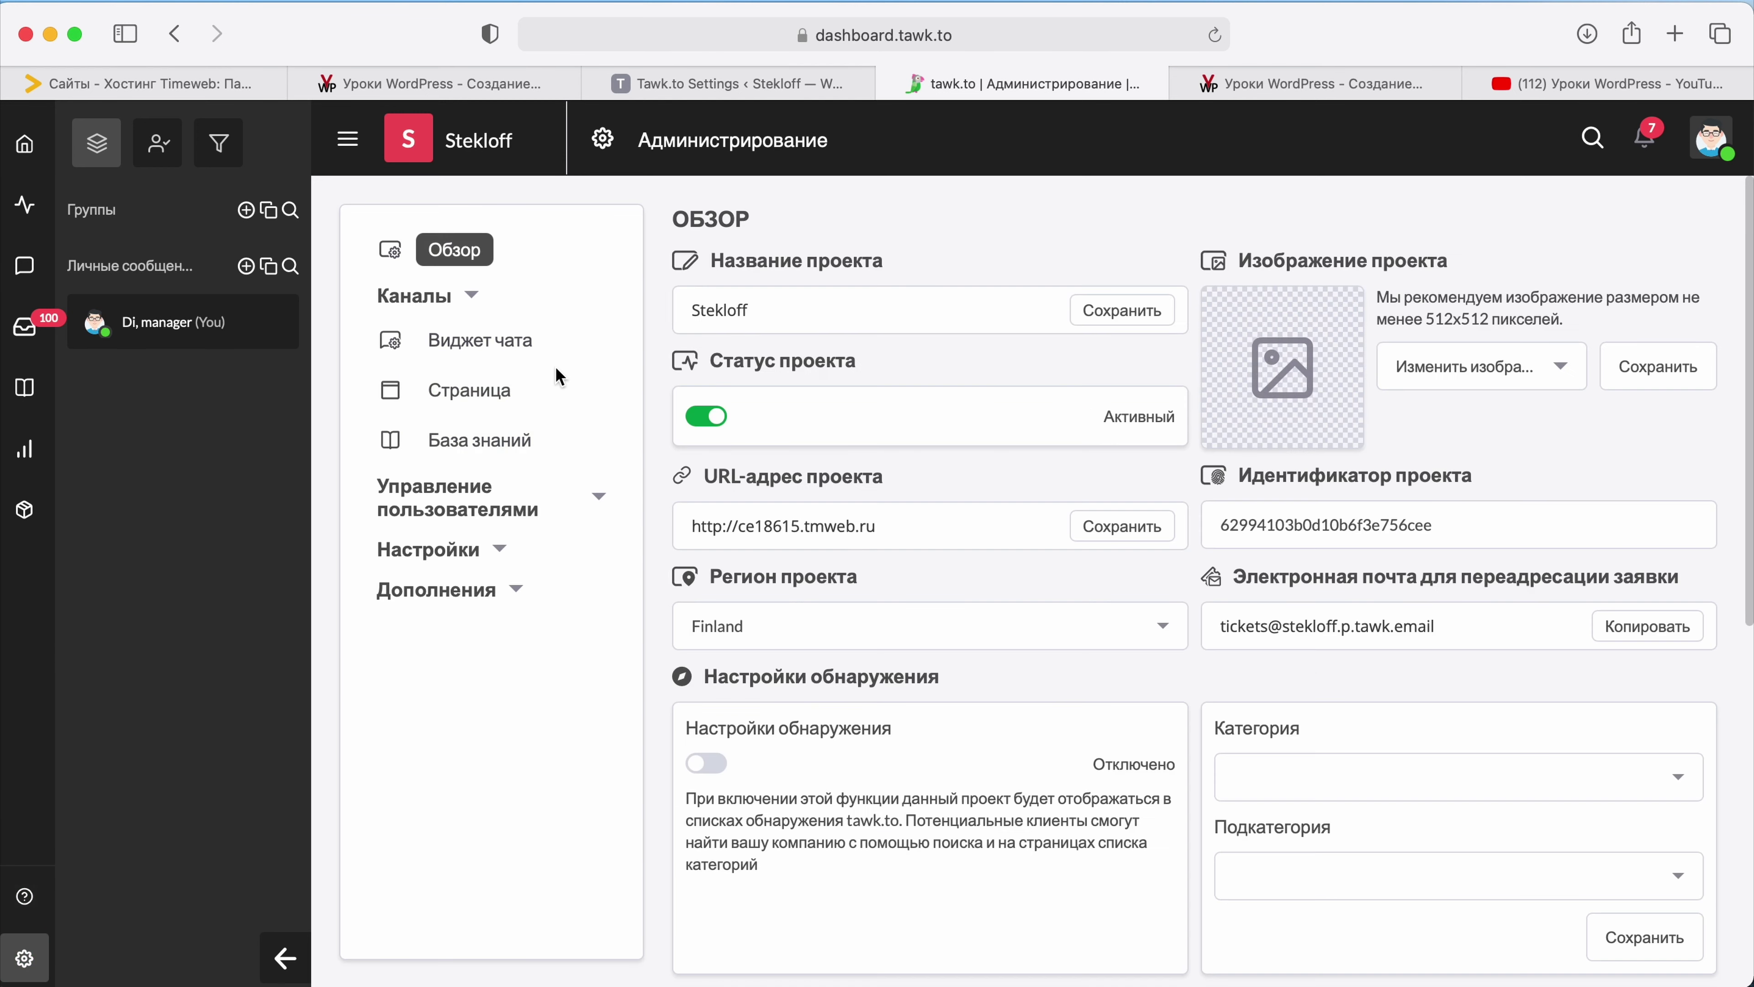
pyautogui.click(501, 350)
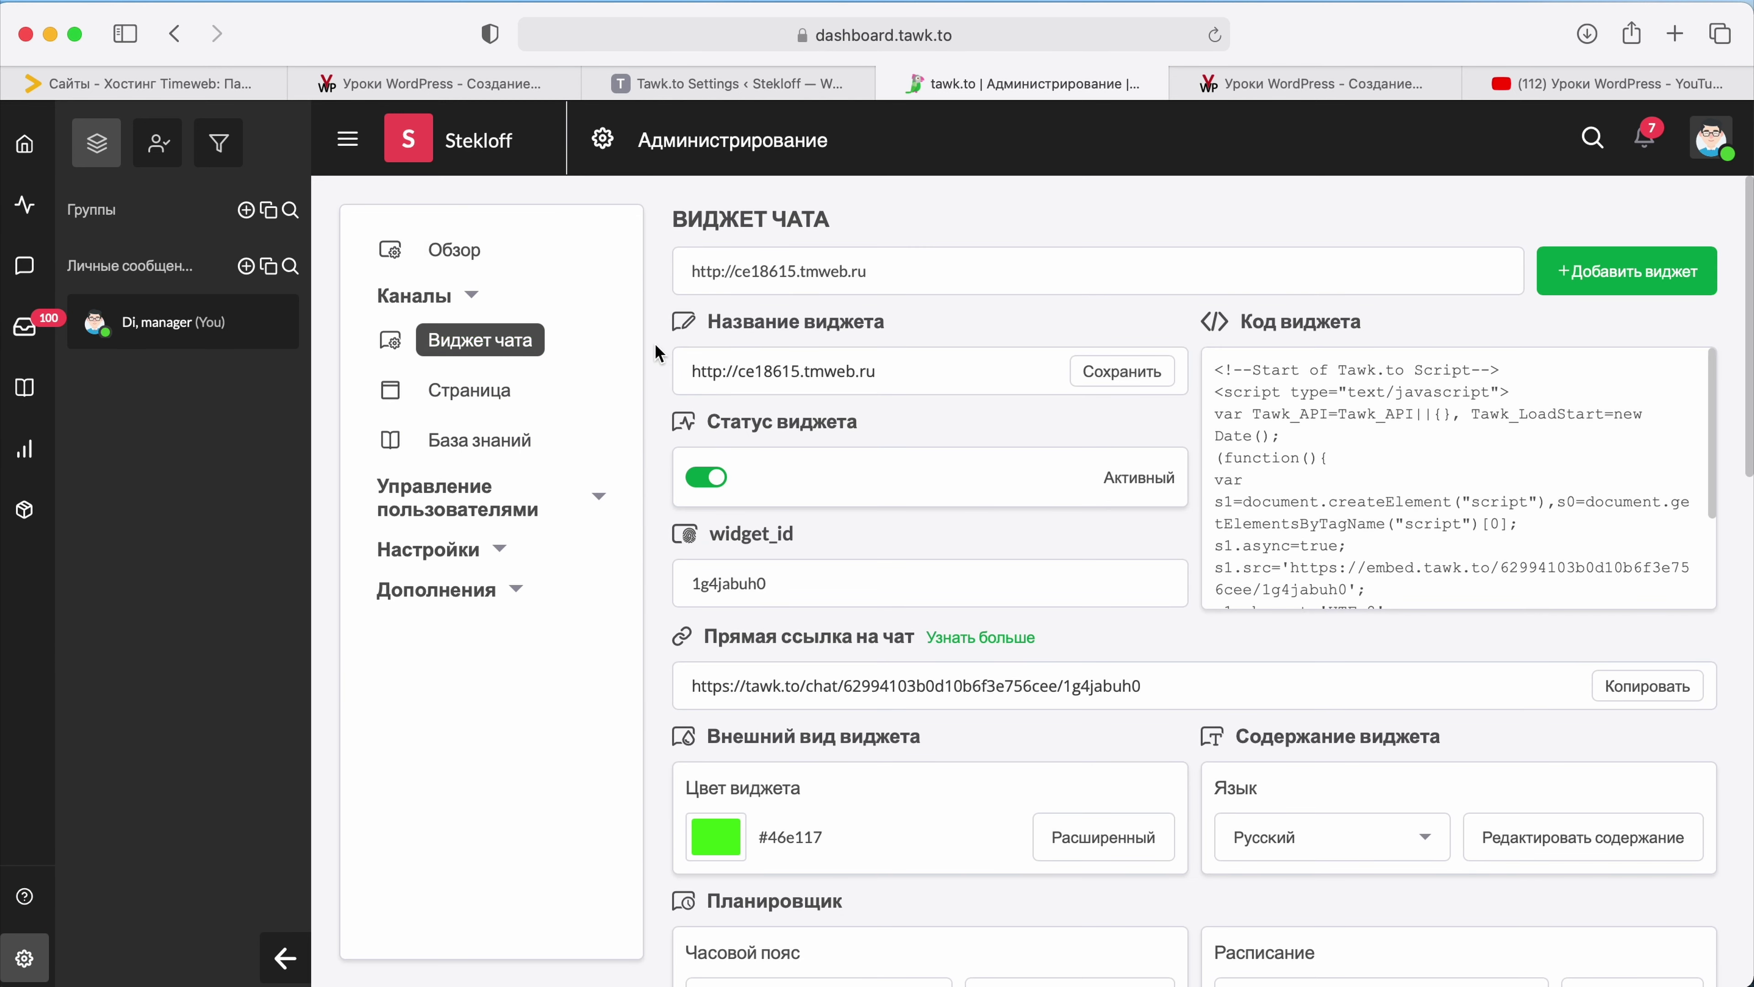
pyautogui.scroll(-6, 960, 540)
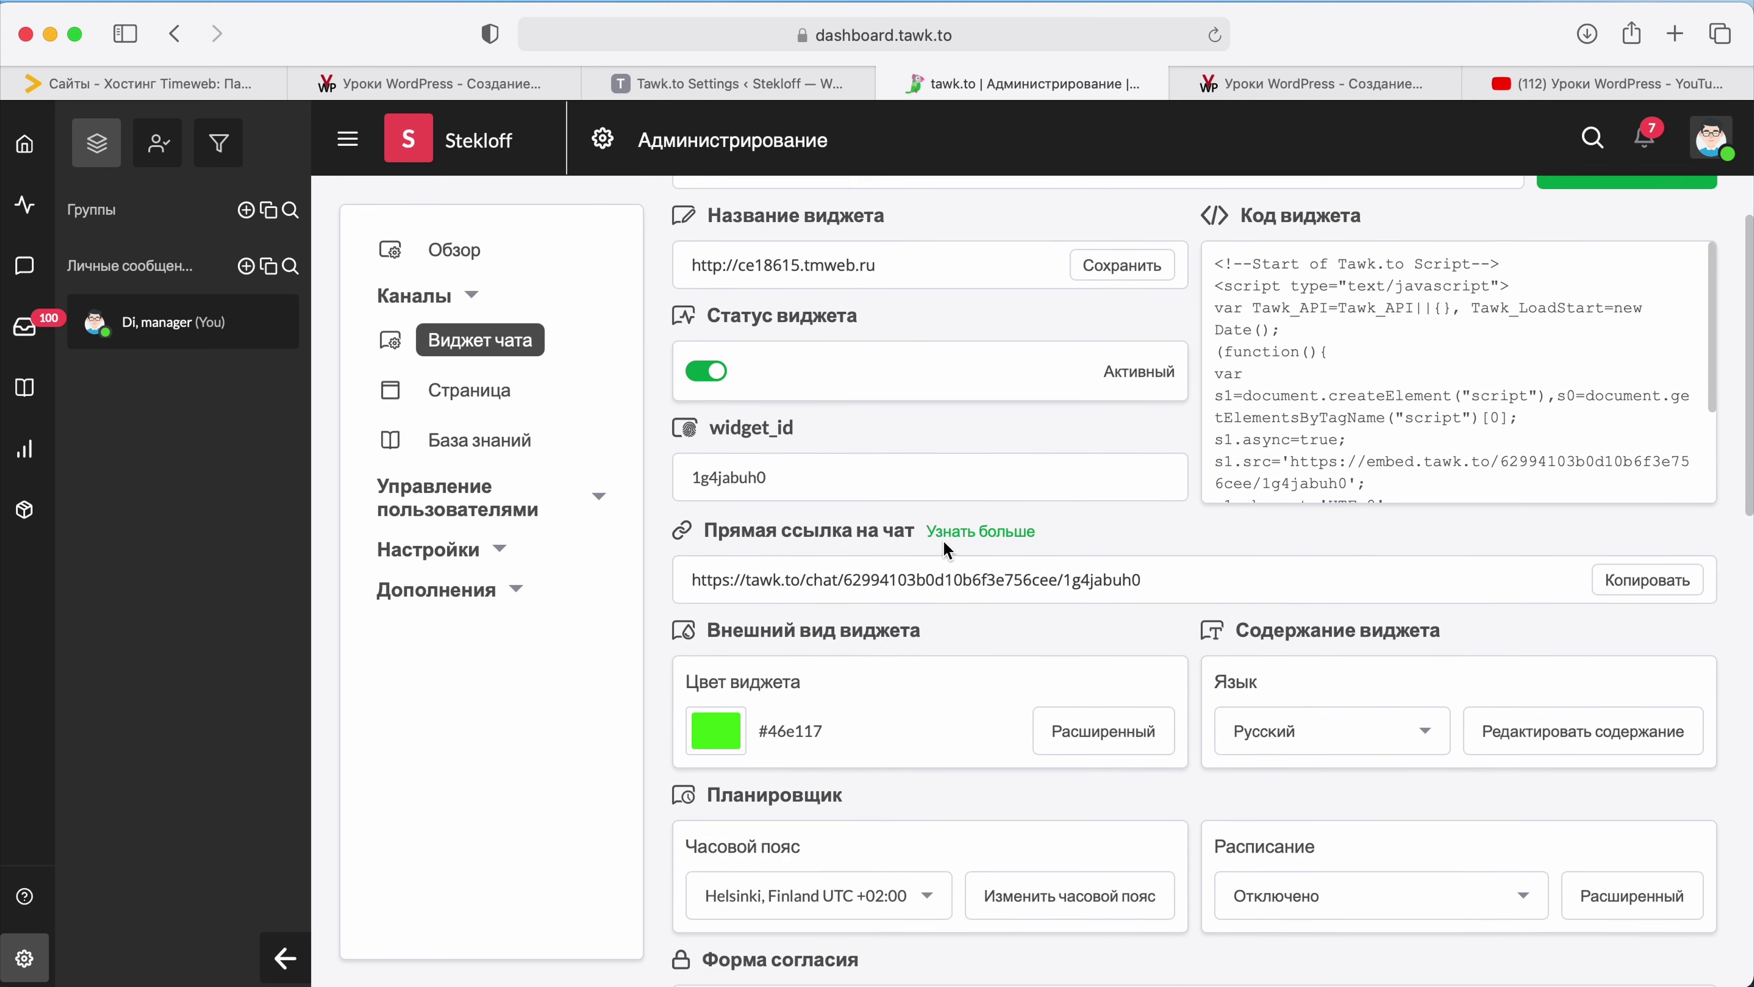
pyautogui.scroll(5, 896, 450)
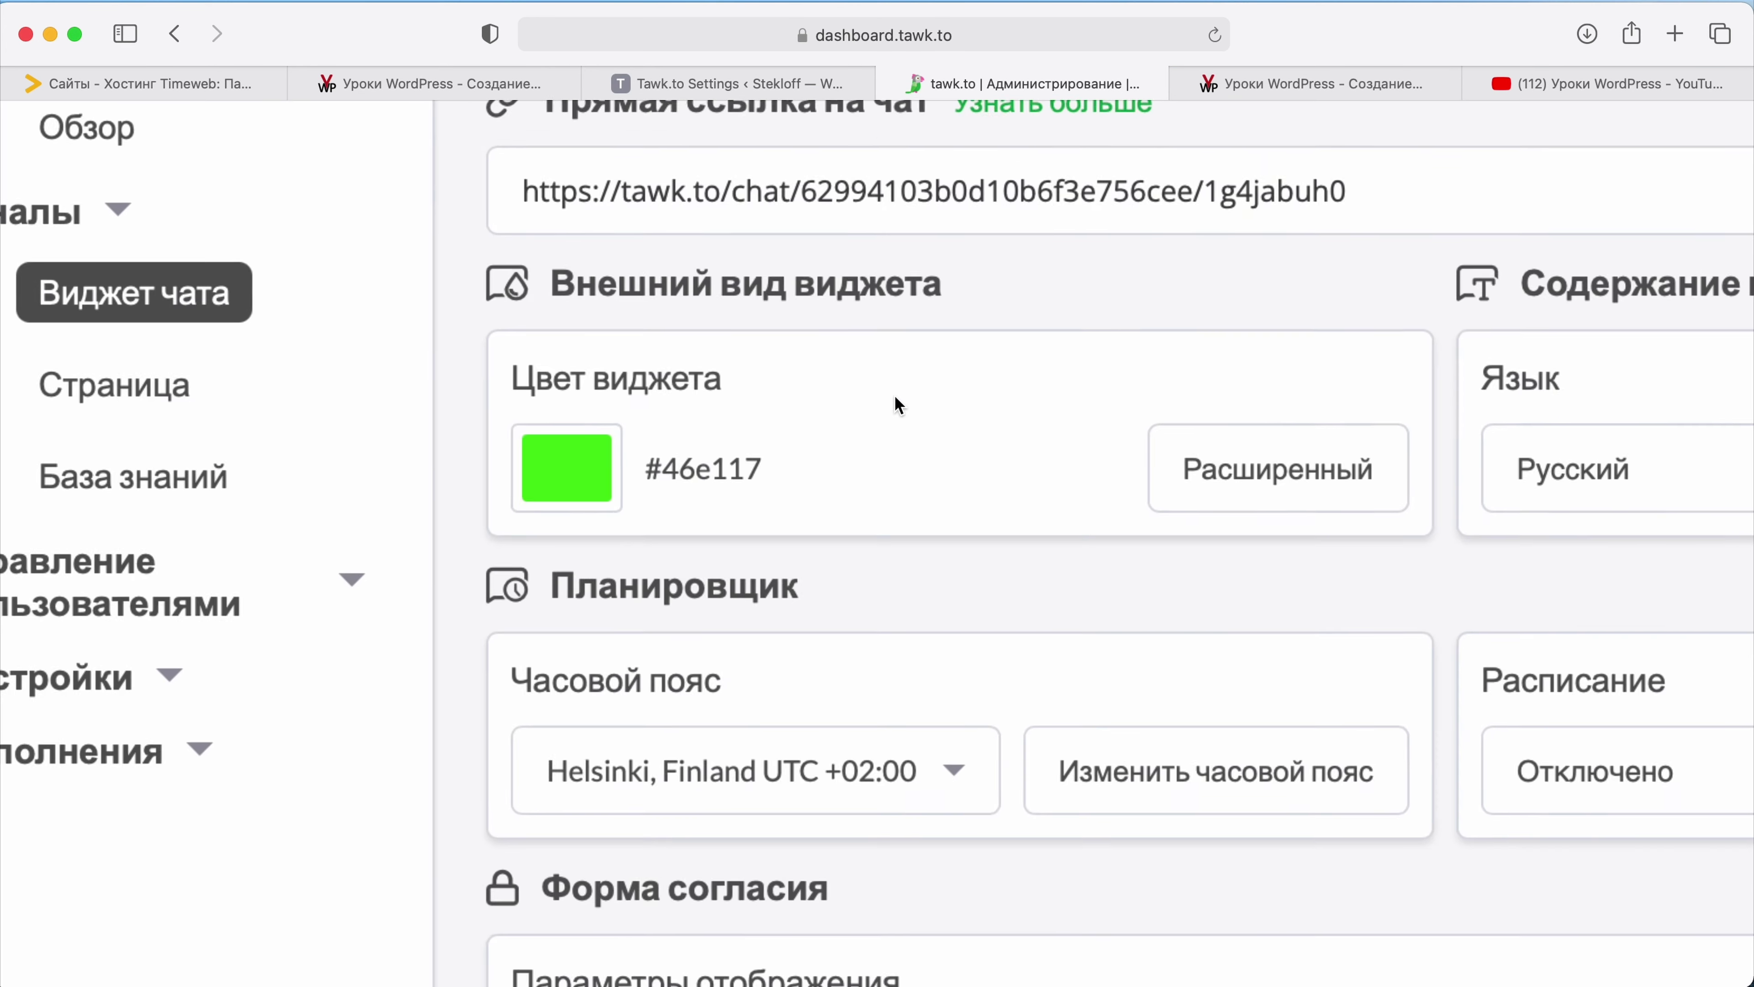
pyautogui.moveTo(500, 280); pyautogui.dragTo(892, 282)
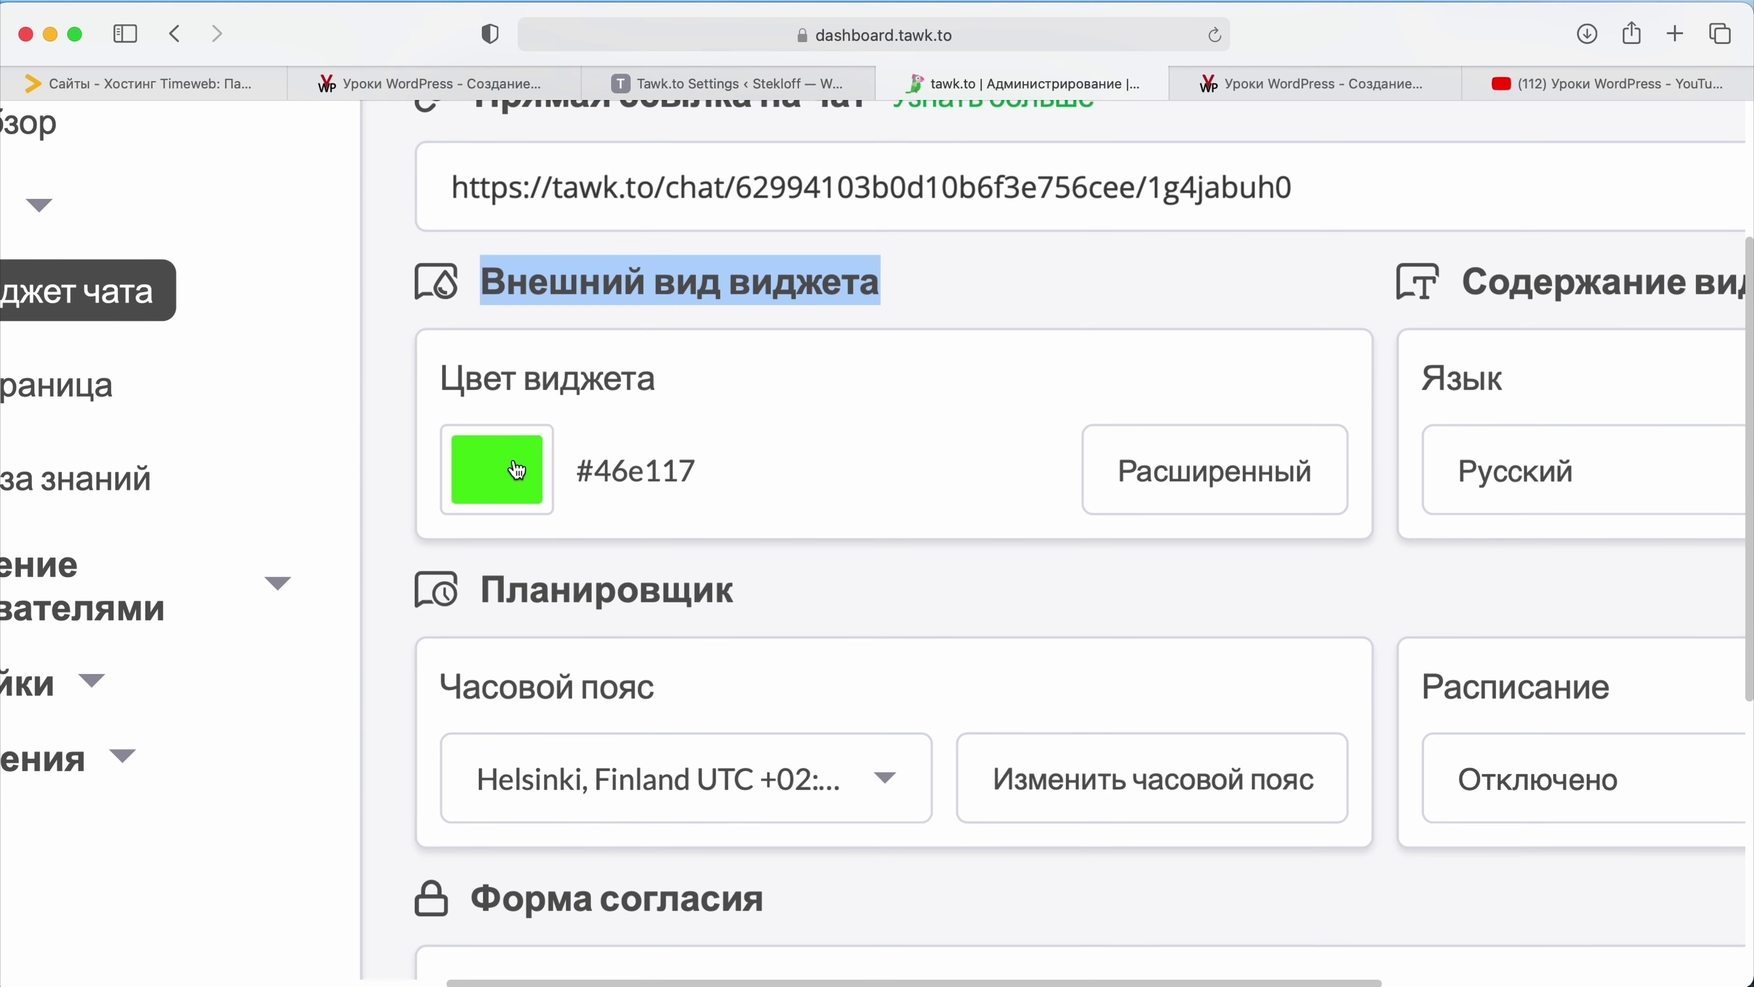
pyautogui.scroll(-5, 518, 471)
pyautogui.click(1114, 453)
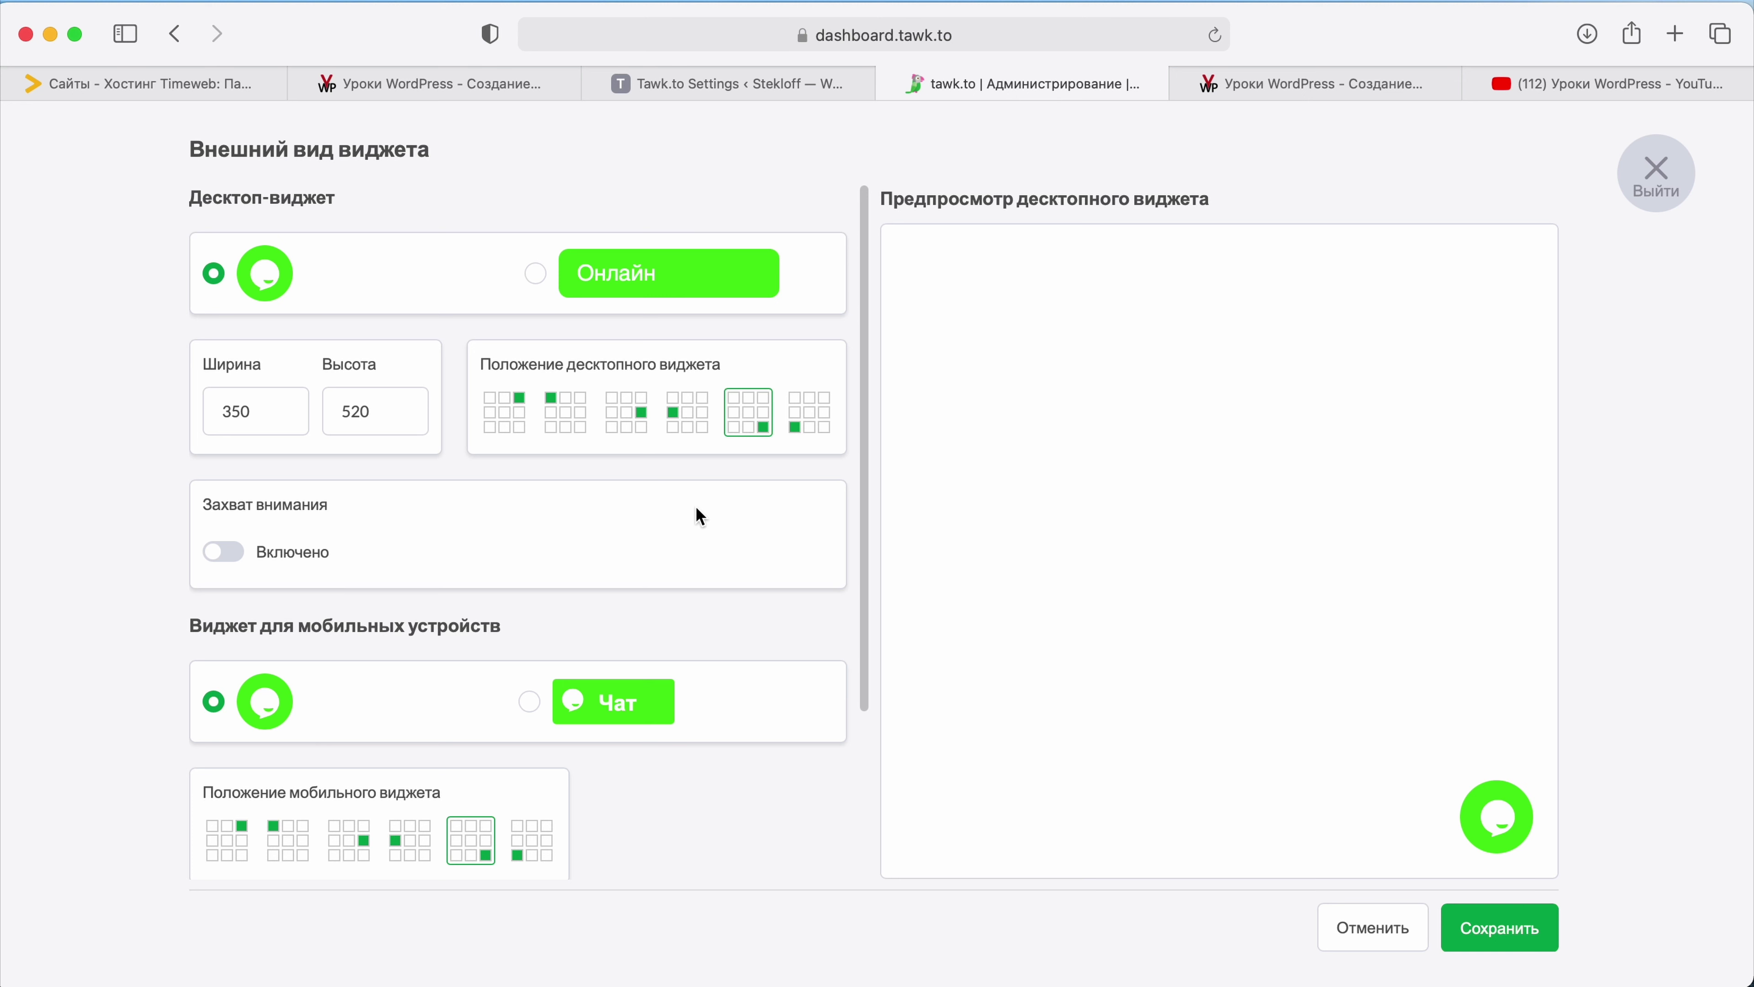
# Step: Set the desktop widget to the rectangular "Онлайн" style, and try the rectangular mobile style before restoring the round one
pyautogui.click(544, 277)
pyautogui.click(215, 274)
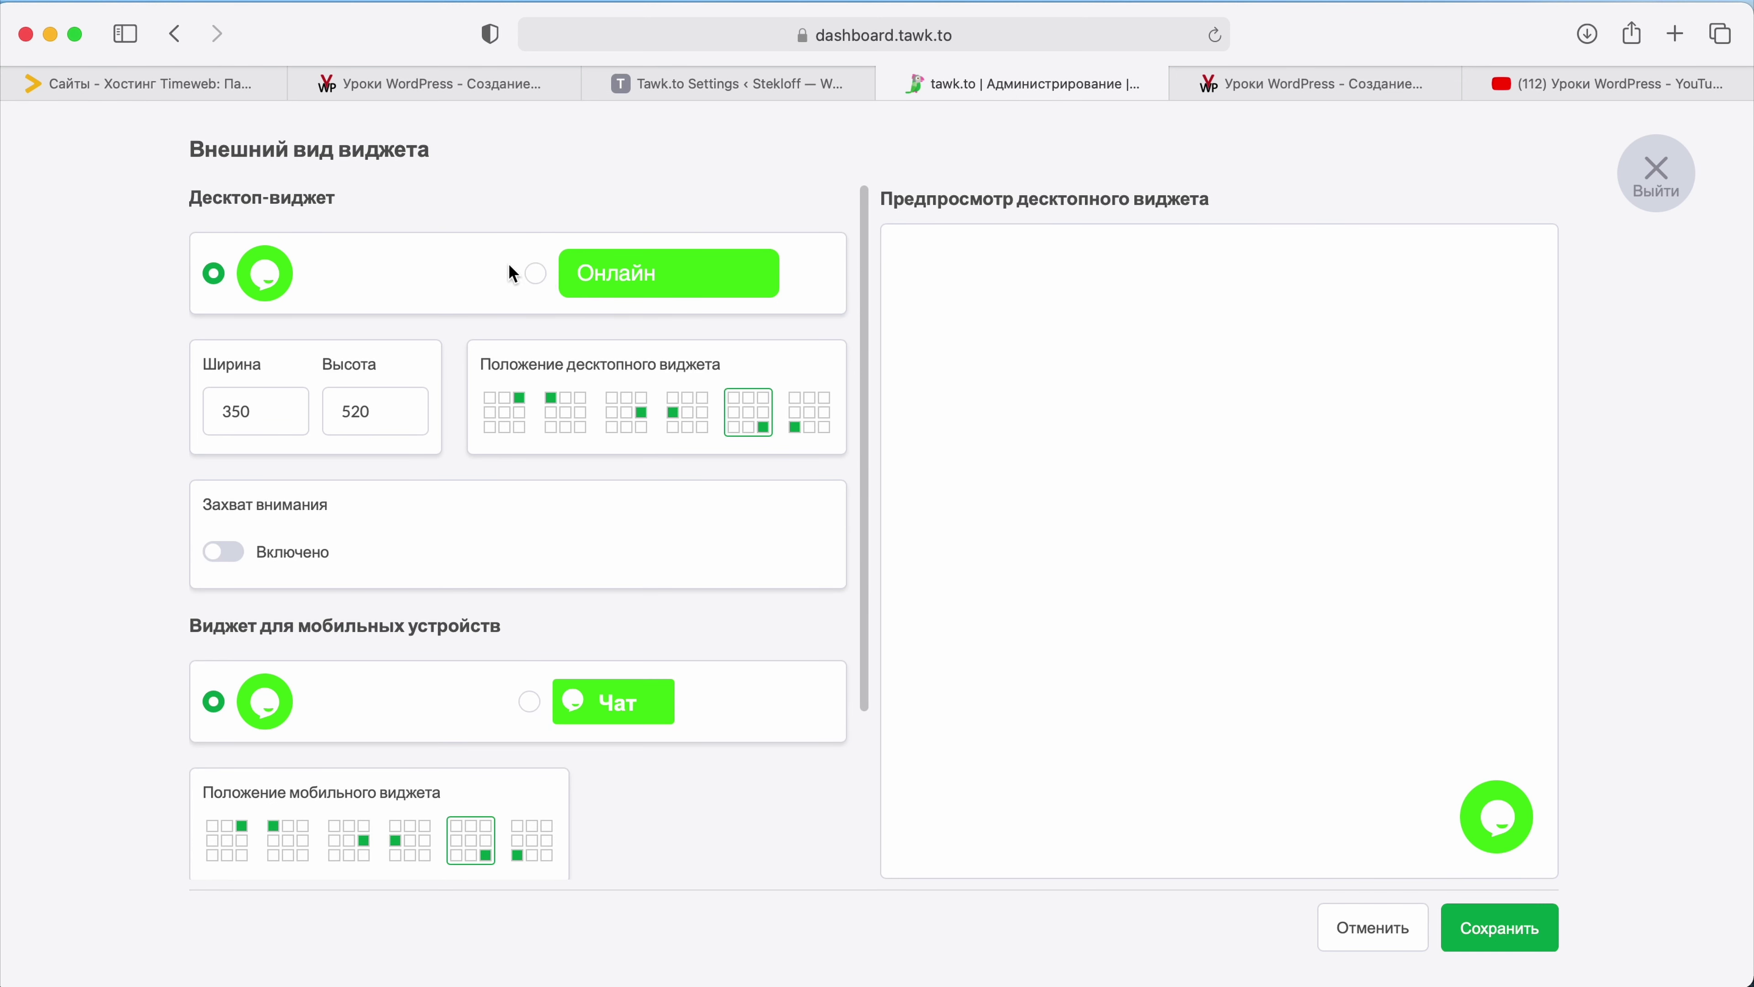
pyautogui.click(543, 280)
pyautogui.scroll(-6, 388, 634)
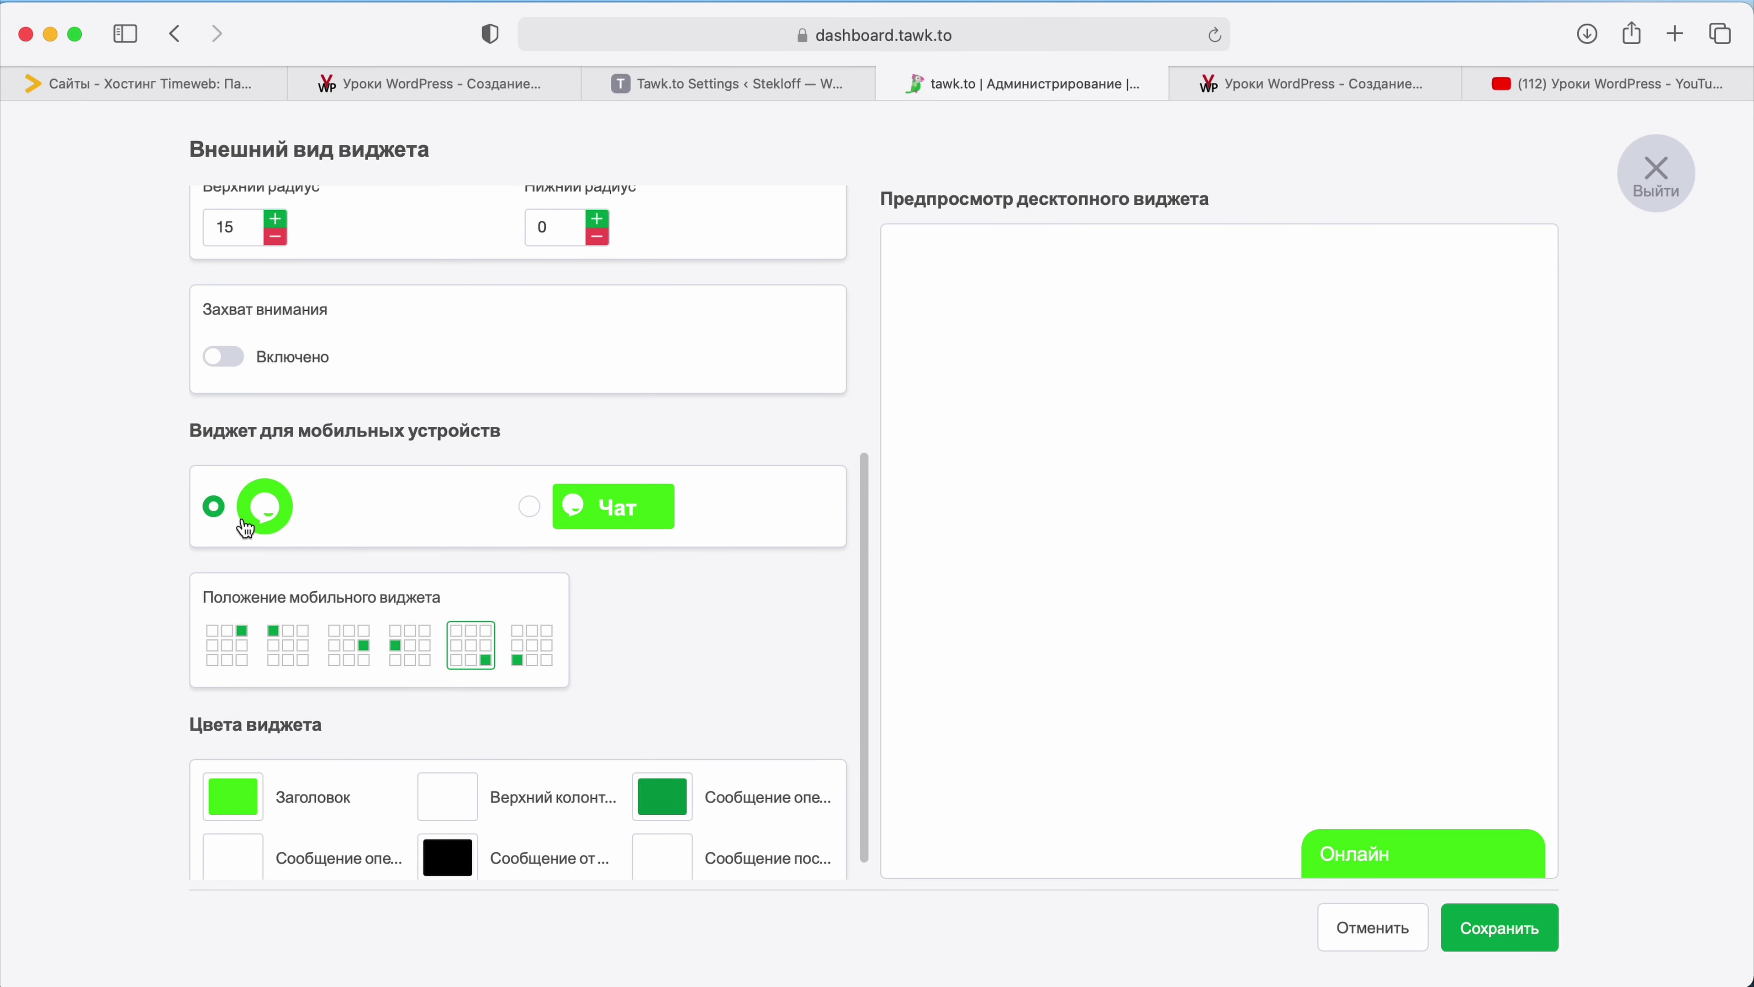
pyautogui.click(529, 507)
pyautogui.click(216, 507)
# Step: Try different desktop widget positions in the preview, ending with the lower-left corner
pyautogui.scroll(6, 404, 458)
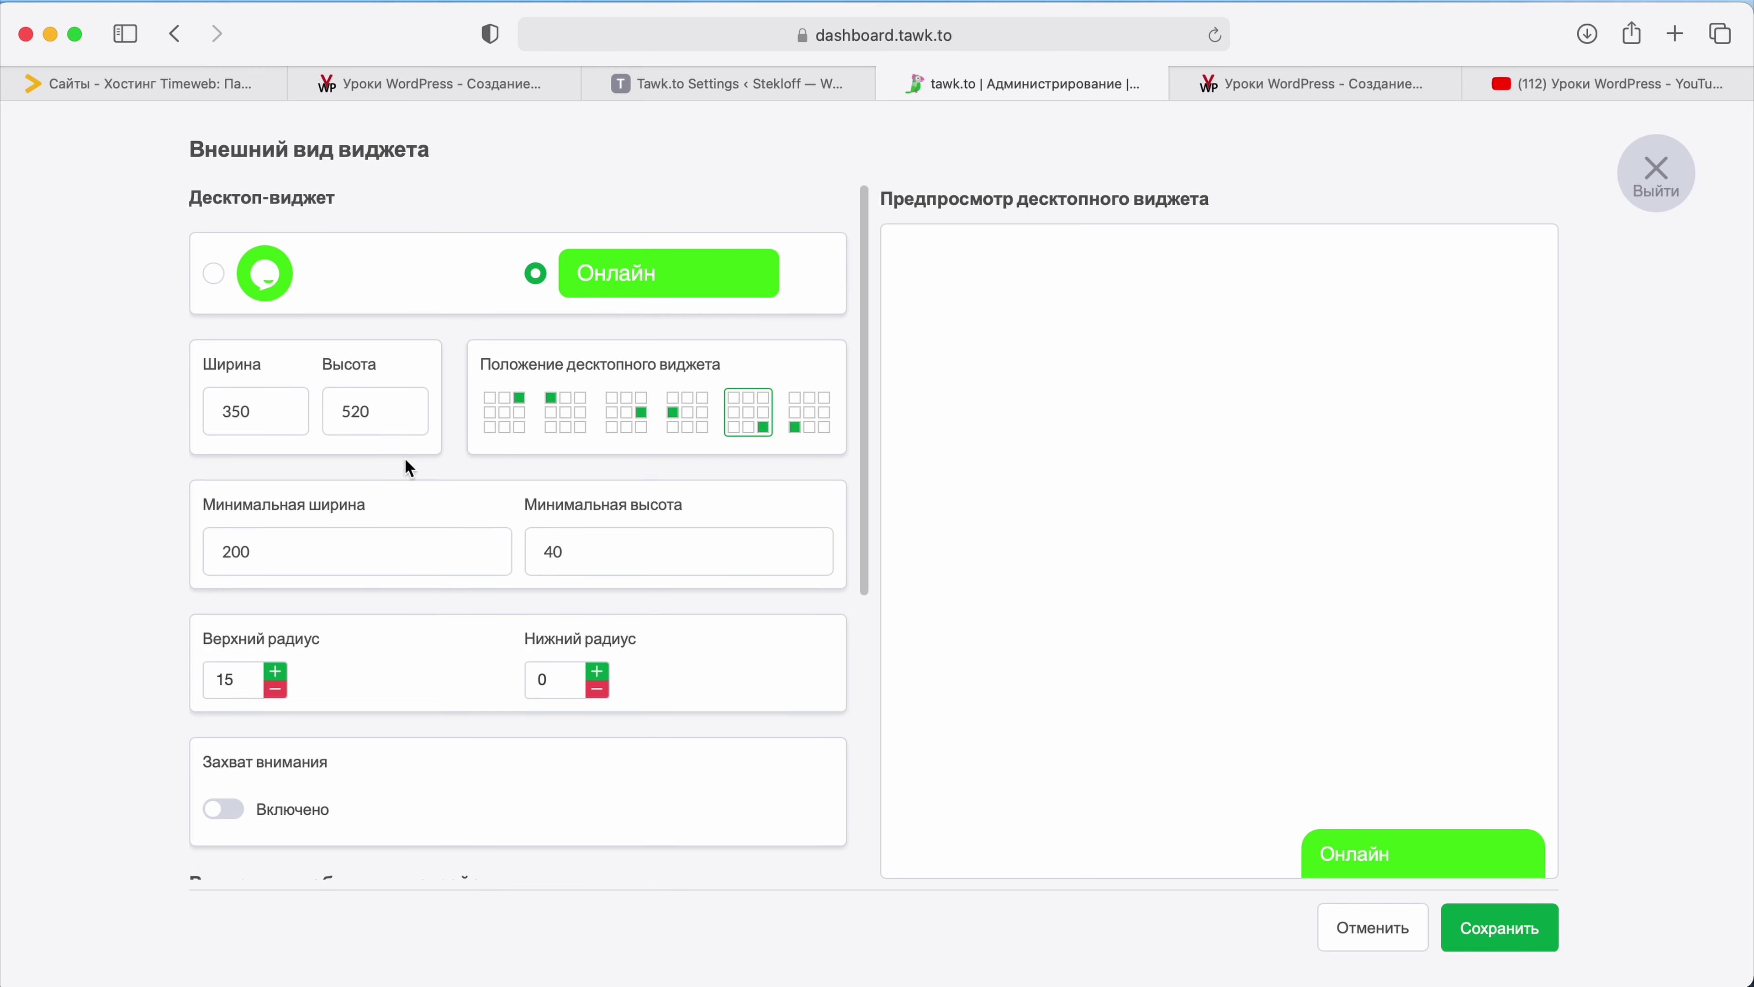
pyautogui.click(570, 416)
pyautogui.click(626, 414)
pyautogui.click(687, 415)
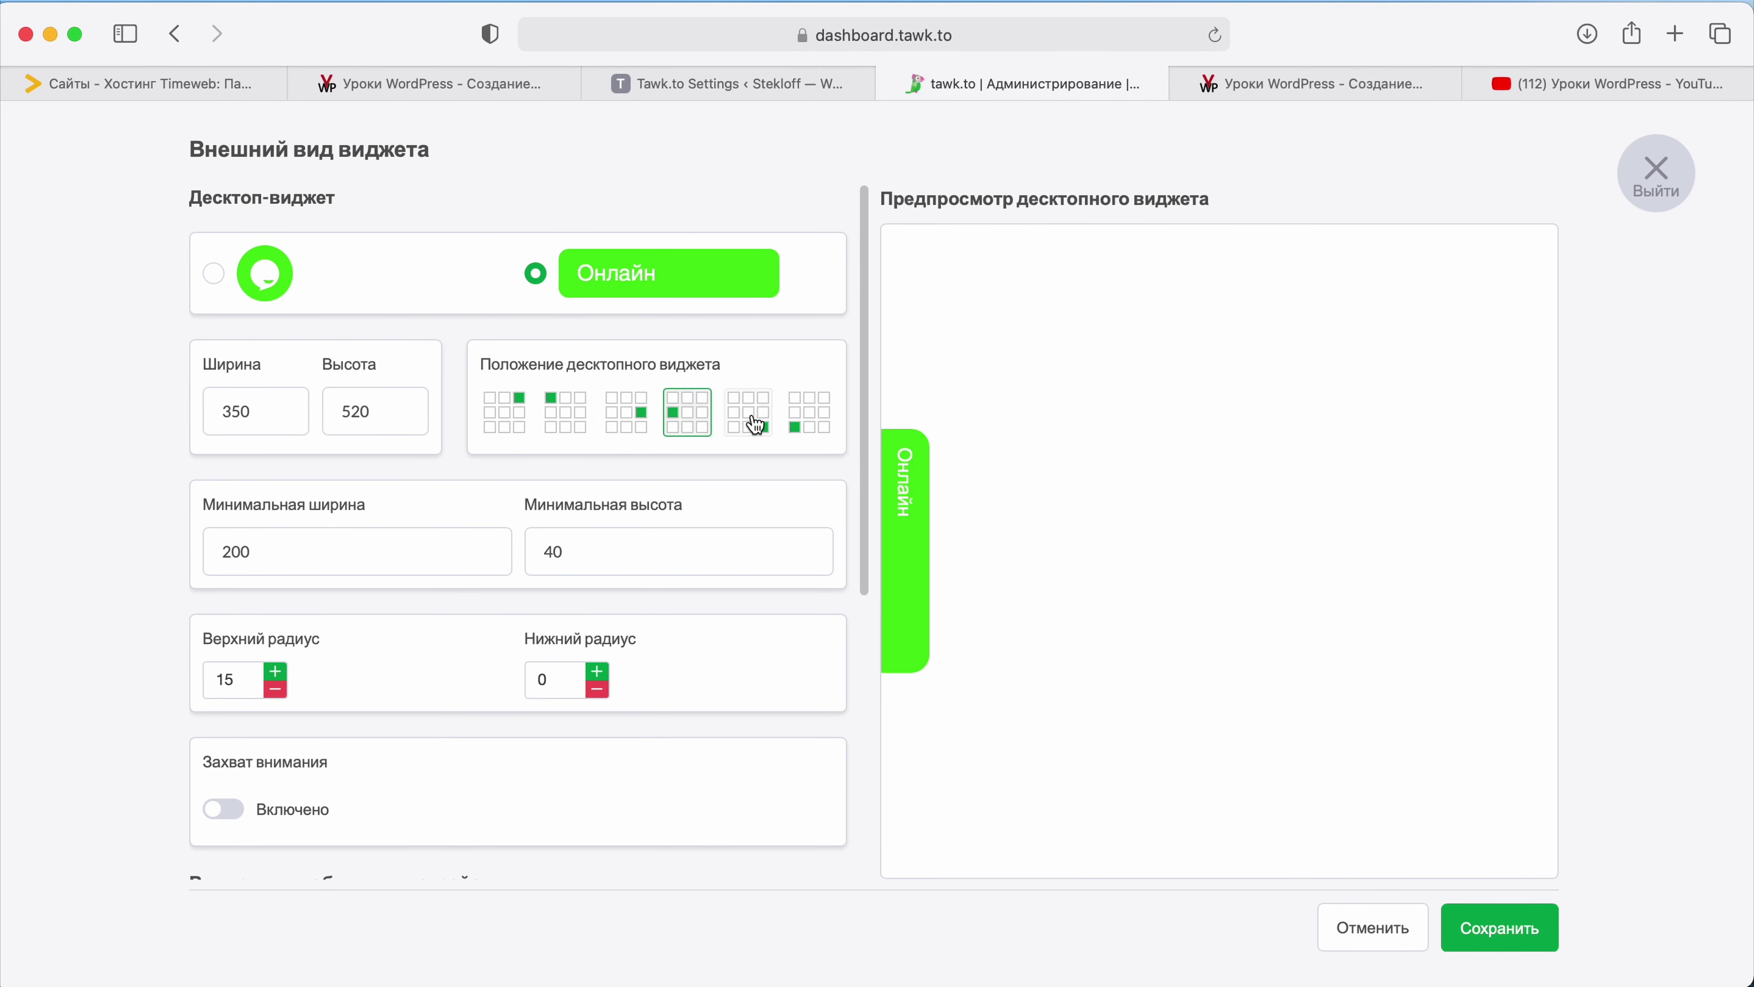
pyautogui.click(750, 416)
pyautogui.click(804, 418)
# Step: Try each mobile widget position, and restore the lower-right corner for both the mobile and desktop widgets
pyautogui.scroll(-7, 535, 660)
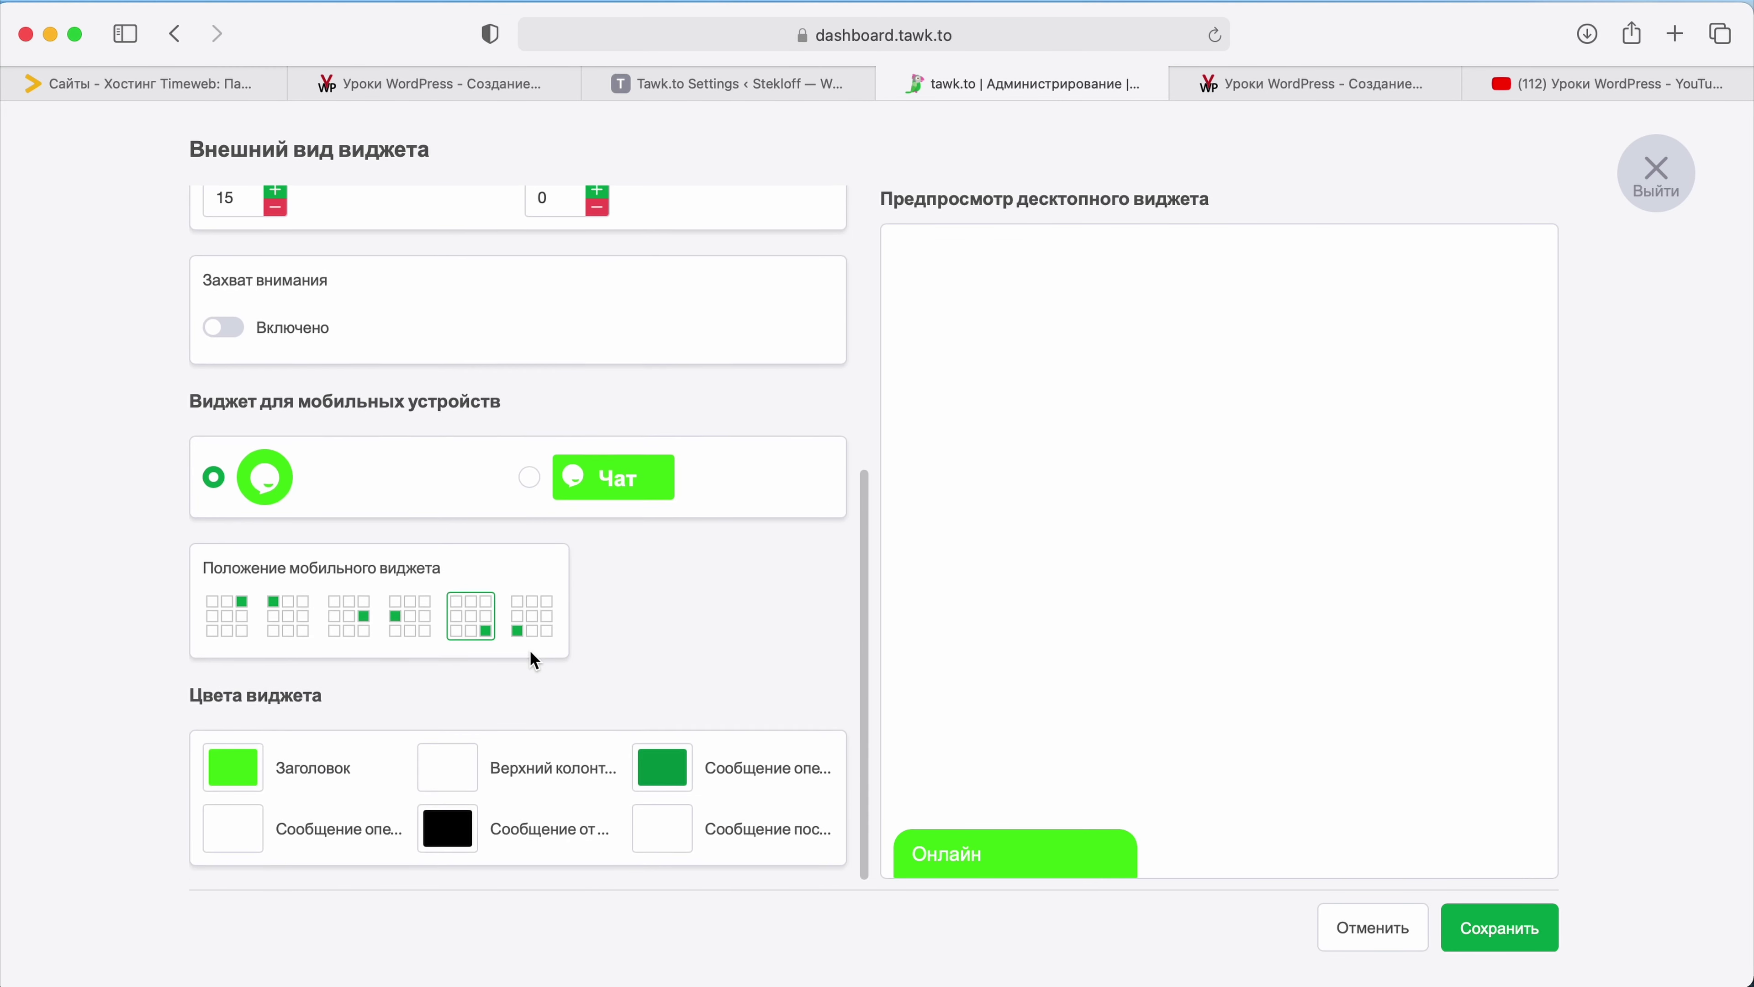
pyautogui.click(523, 618)
pyautogui.click(367, 627)
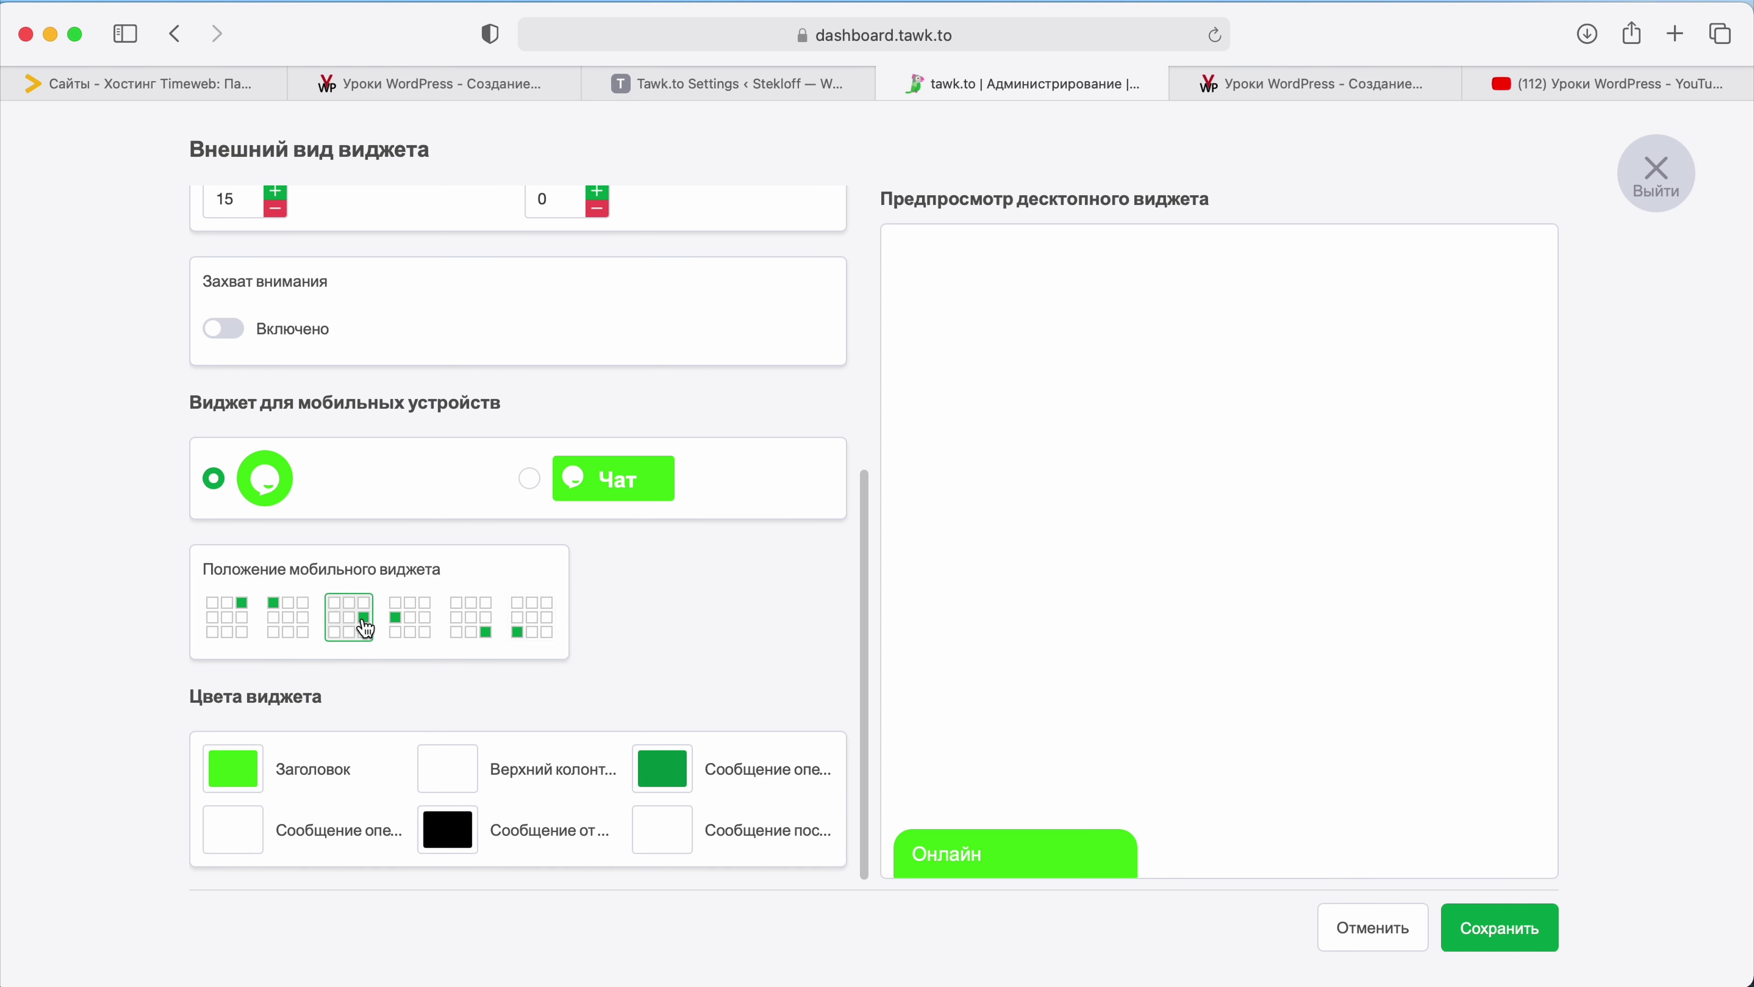
pyautogui.click(272, 634)
pyautogui.click(234, 625)
pyautogui.click(411, 618)
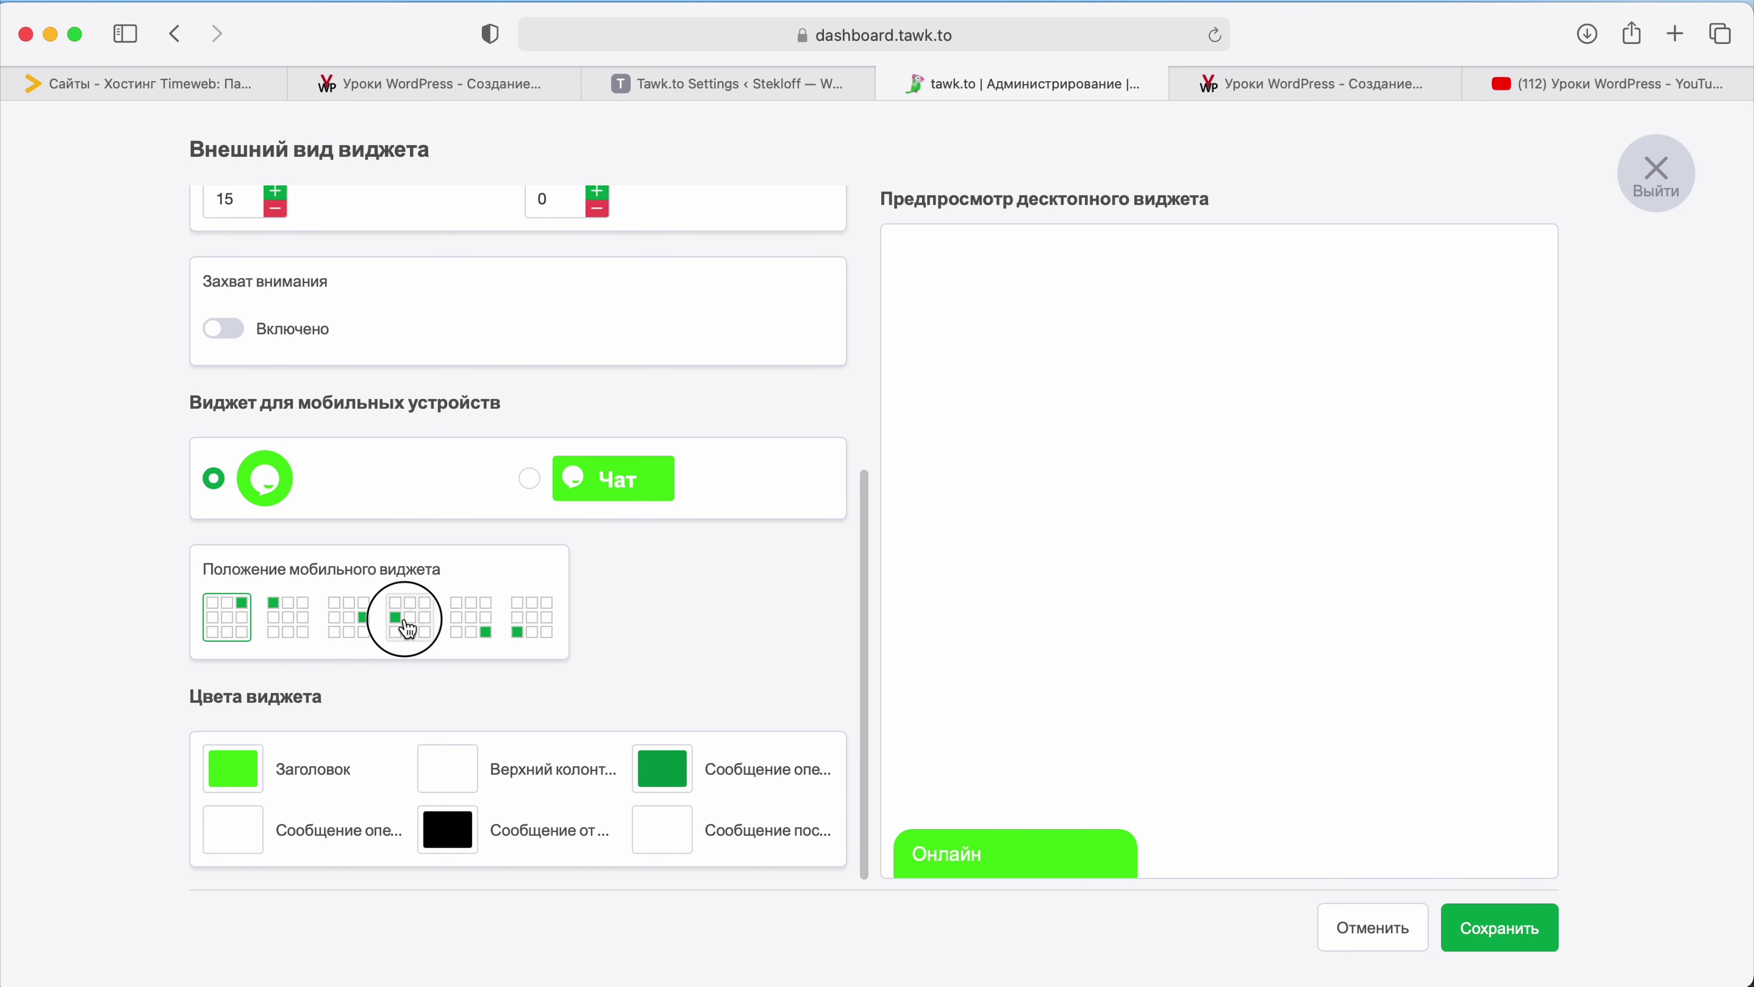
pyautogui.click(487, 634)
pyautogui.click(552, 634)
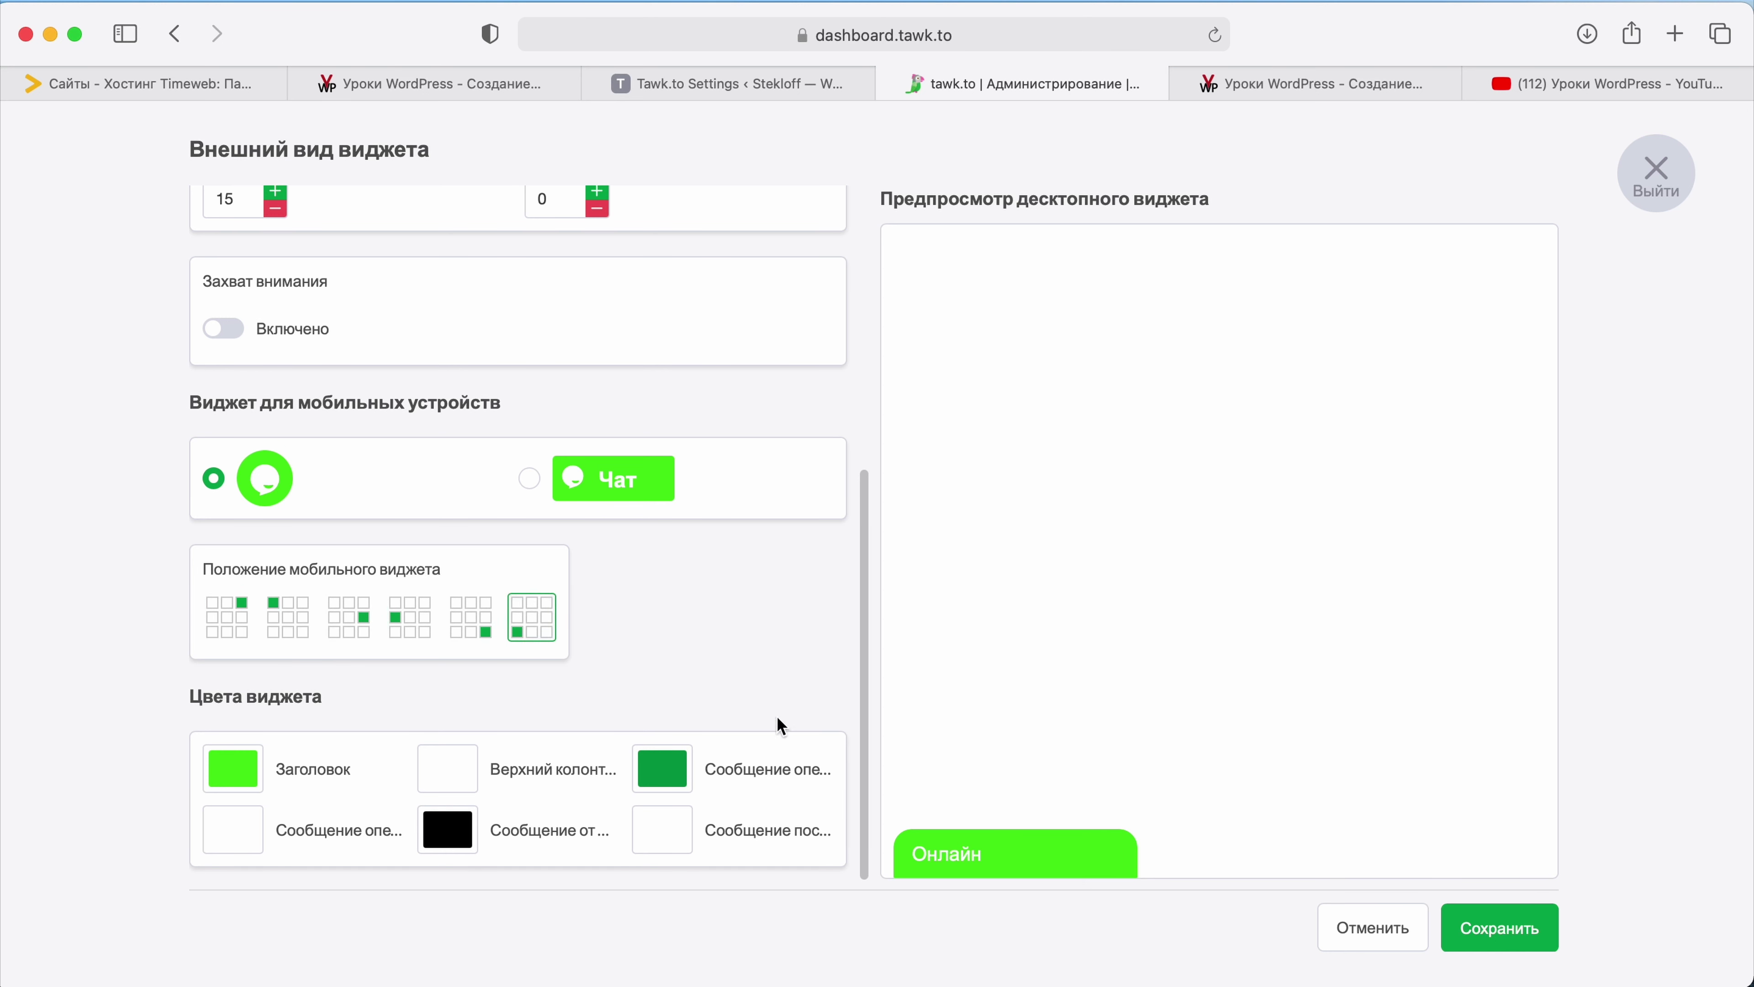
pyautogui.click(483, 619)
pyautogui.scroll(6, 456, 552)
pyautogui.click(749, 377)
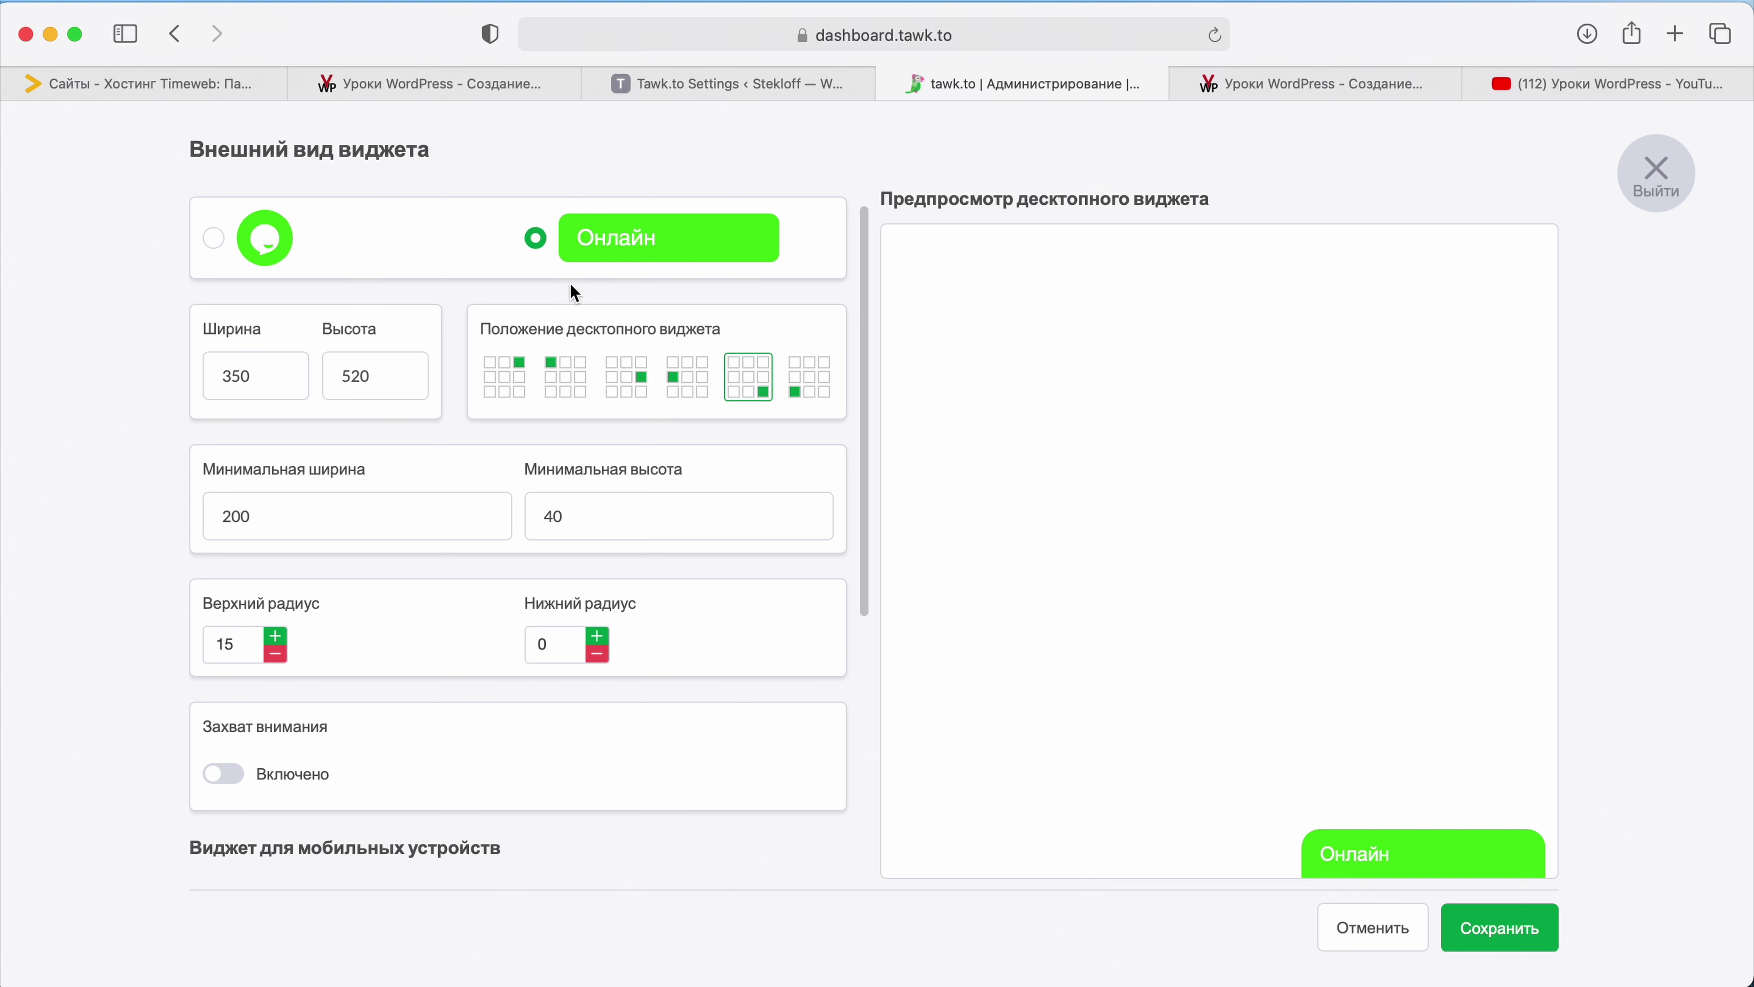
# Step: Check the desktop widget's size and minimum size fields, and try a top radius of 0 before restoring it to 15
pyautogui.moveTo(262, 376); pyautogui.dragTo(198, 391)
pyautogui.moveTo(371, 381); pyautogui.dragTo(330, 379)
pyautogui.moveTo(385, 512); pyautogui.dragTo(180, 513)
pyautogui.moveTo(591, 513); pyautogui.dragTo(549, 515)
pyautogui.scroll(-2, 352, 664)
pyautogui.moveTo(244, 531); pyautogui.dragTo(204, 530)
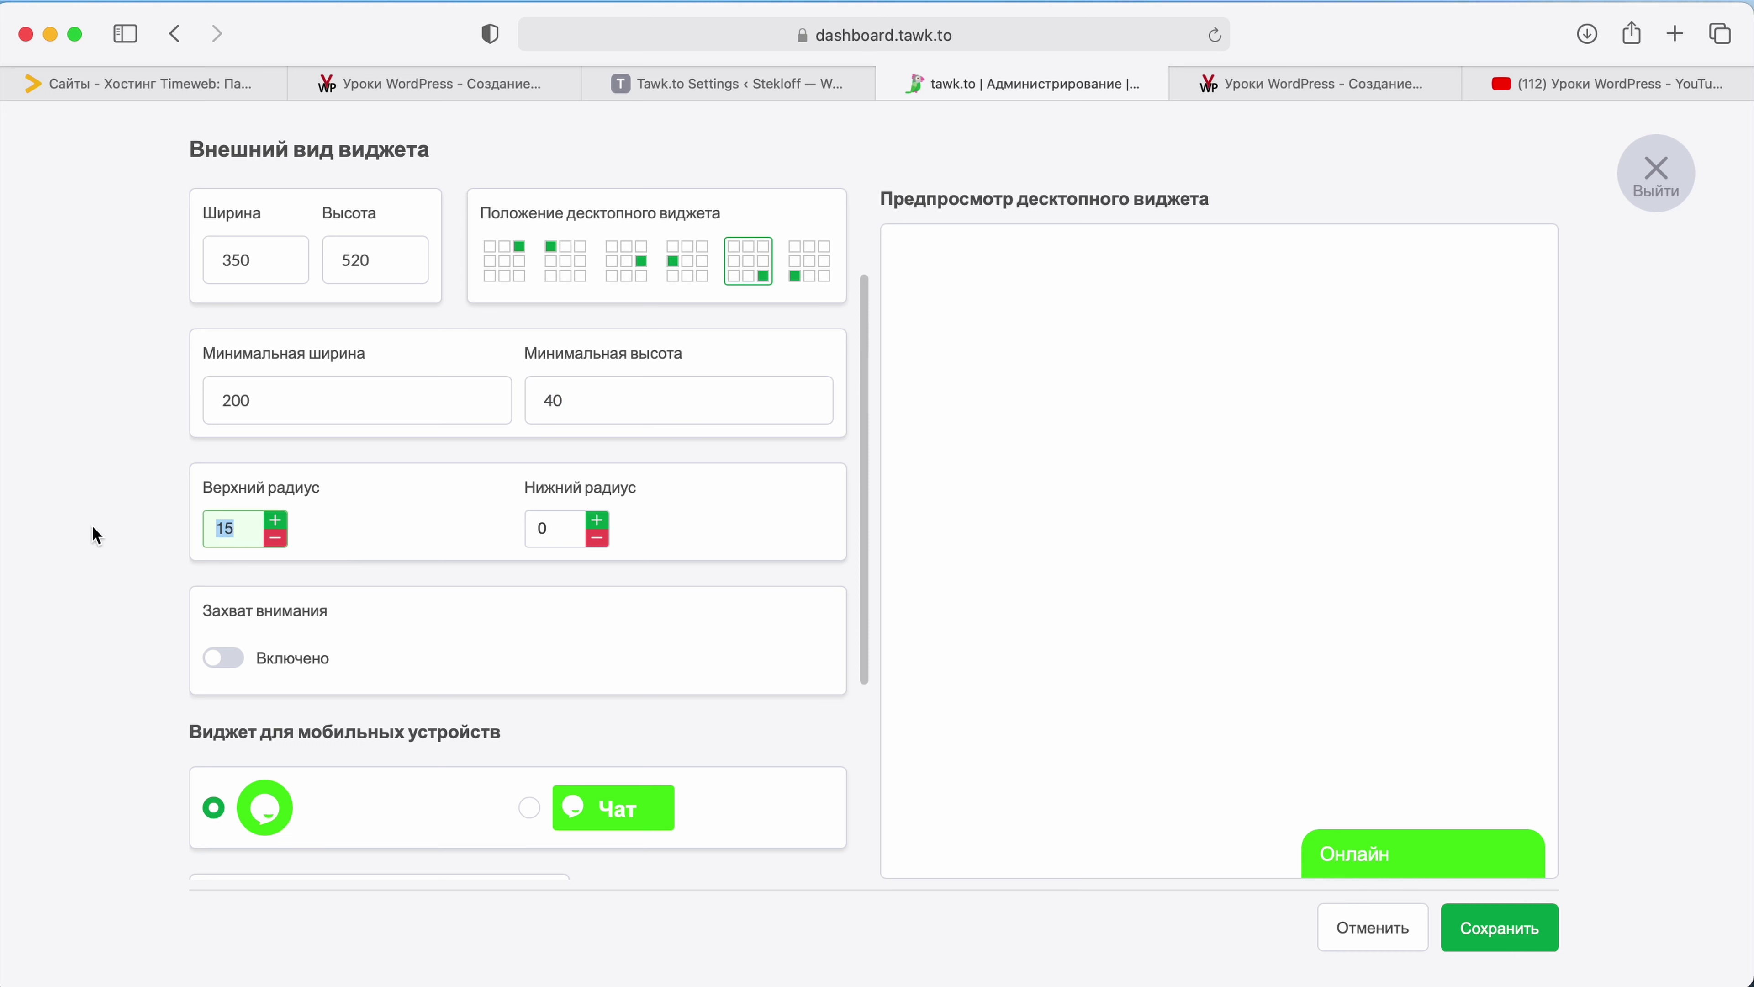
pyautogui.write('0')
pyautogui.press('BackSpace')
pyautogui.write('15')
# Step: Enable the attention grabber for the desktop widget and turn on matching the bubble to the widget theme
pyautogui.scroll(-5, 425, 581)
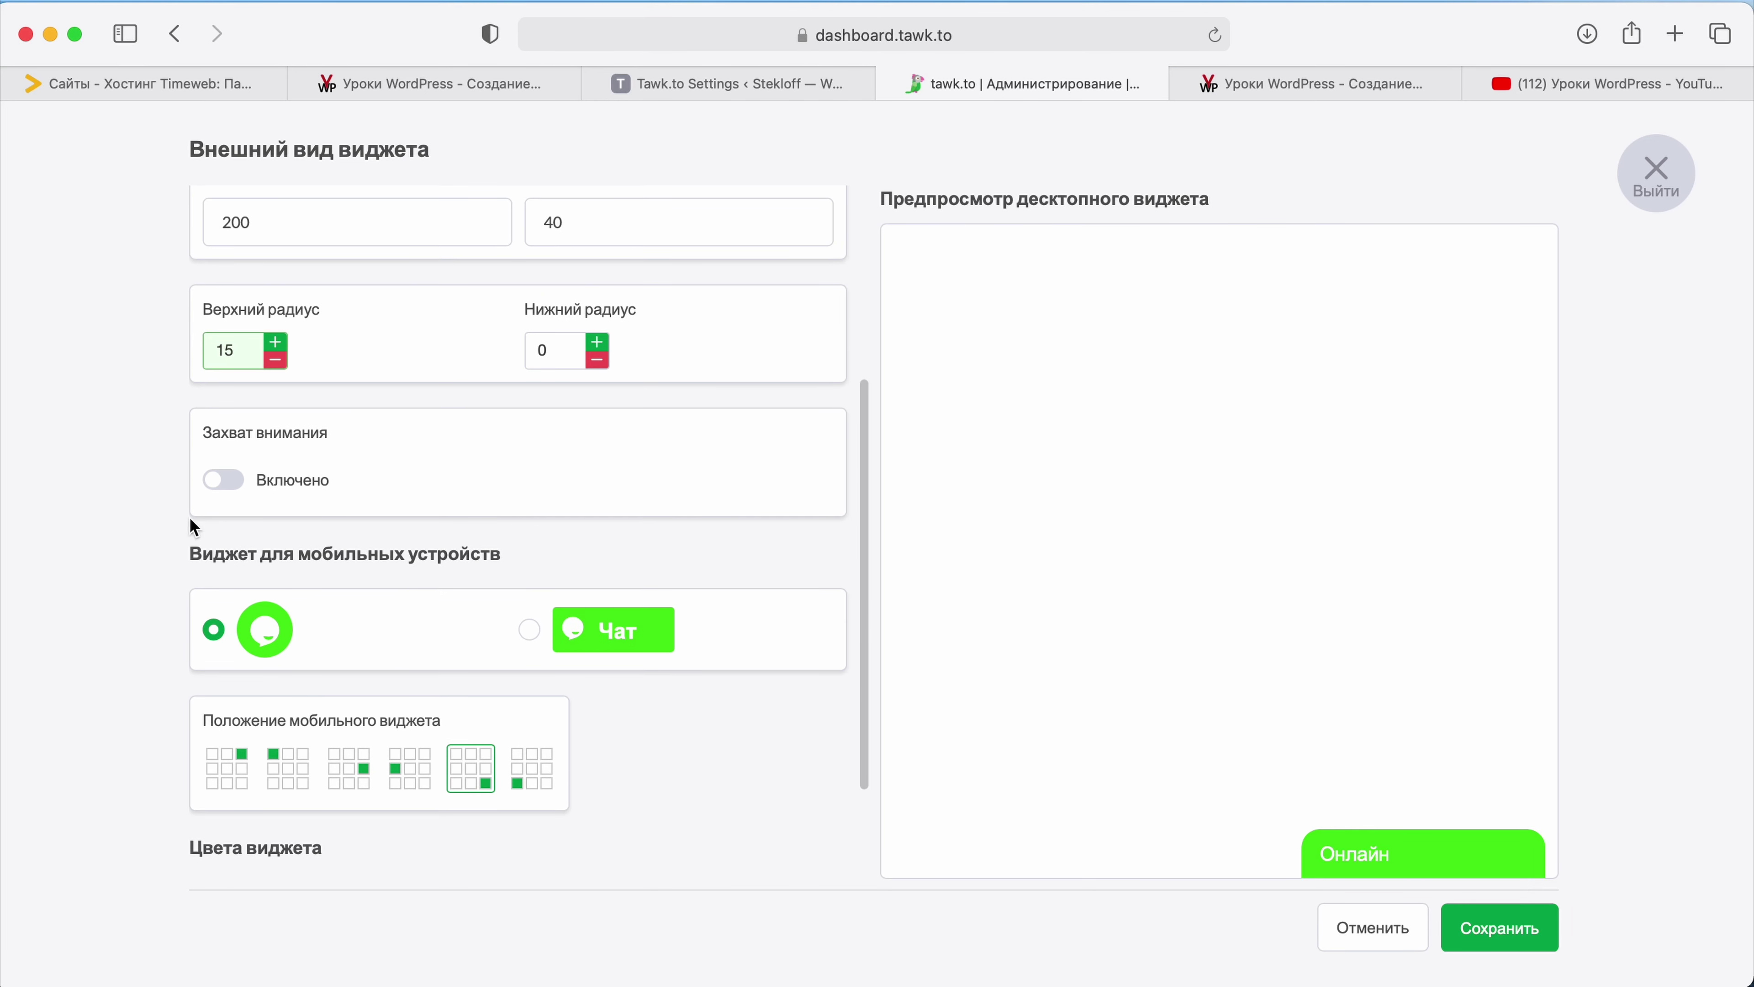
pyautogui.click(226, 478)
pyautogui.scroll(-2, 582, 529)
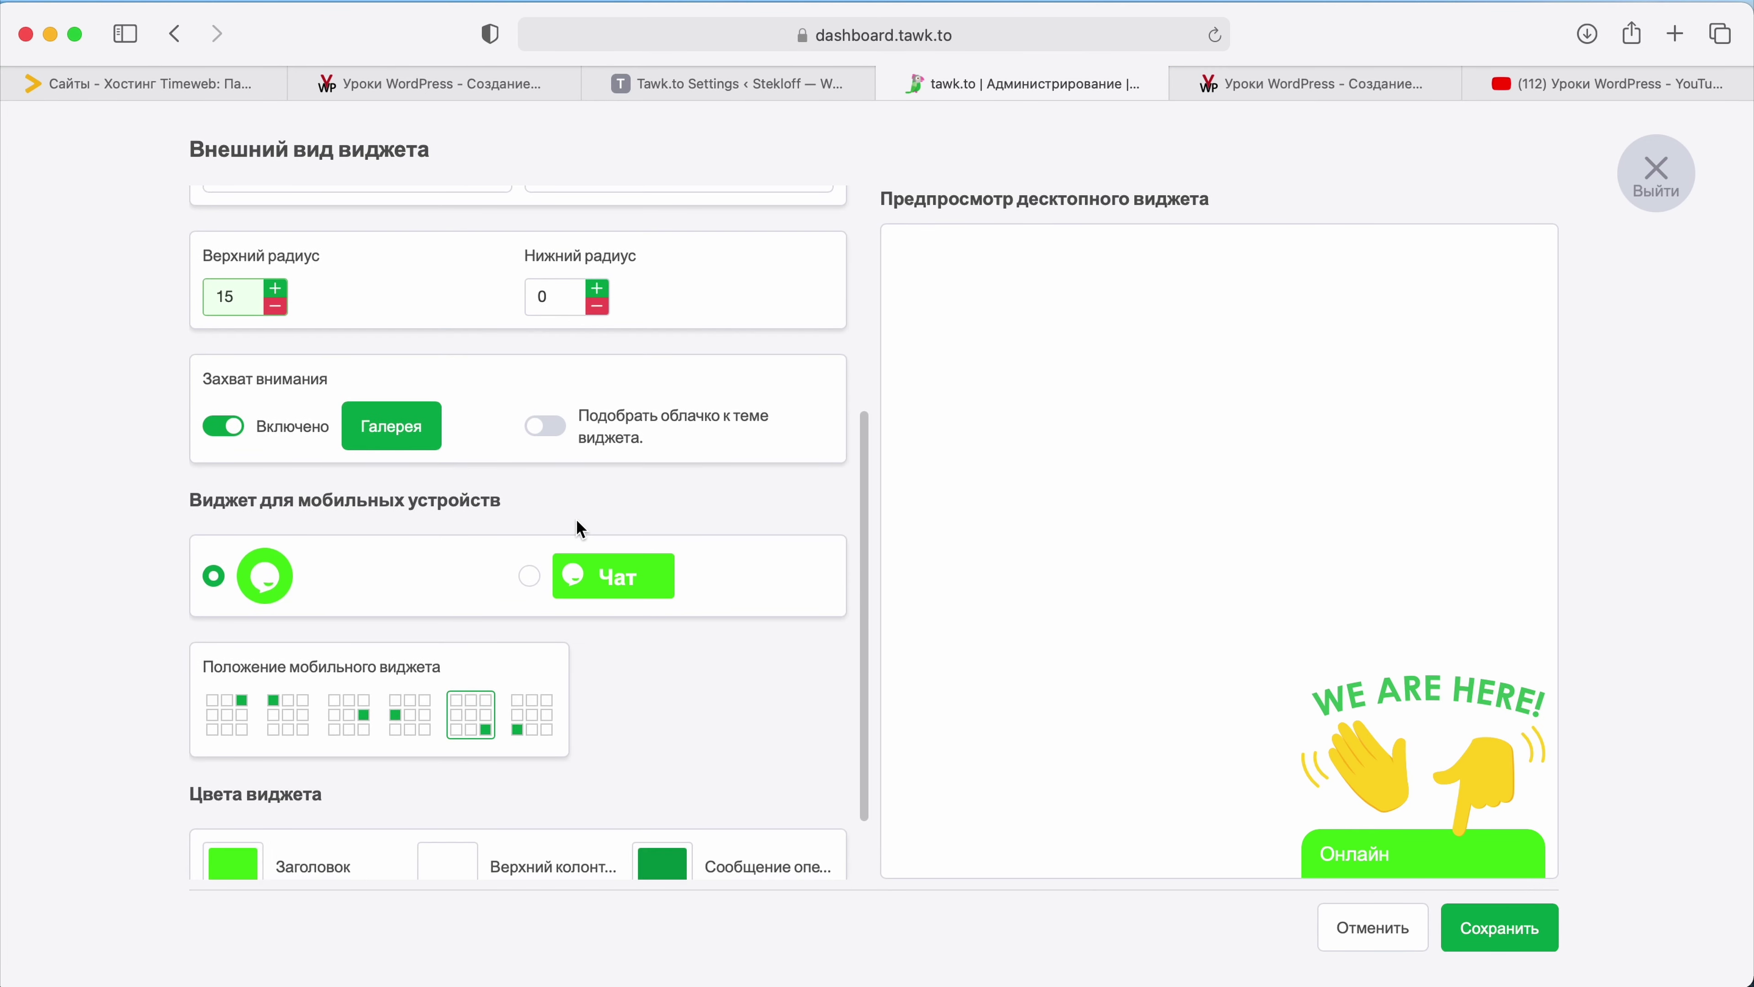
pyautogui.click(561, 429)
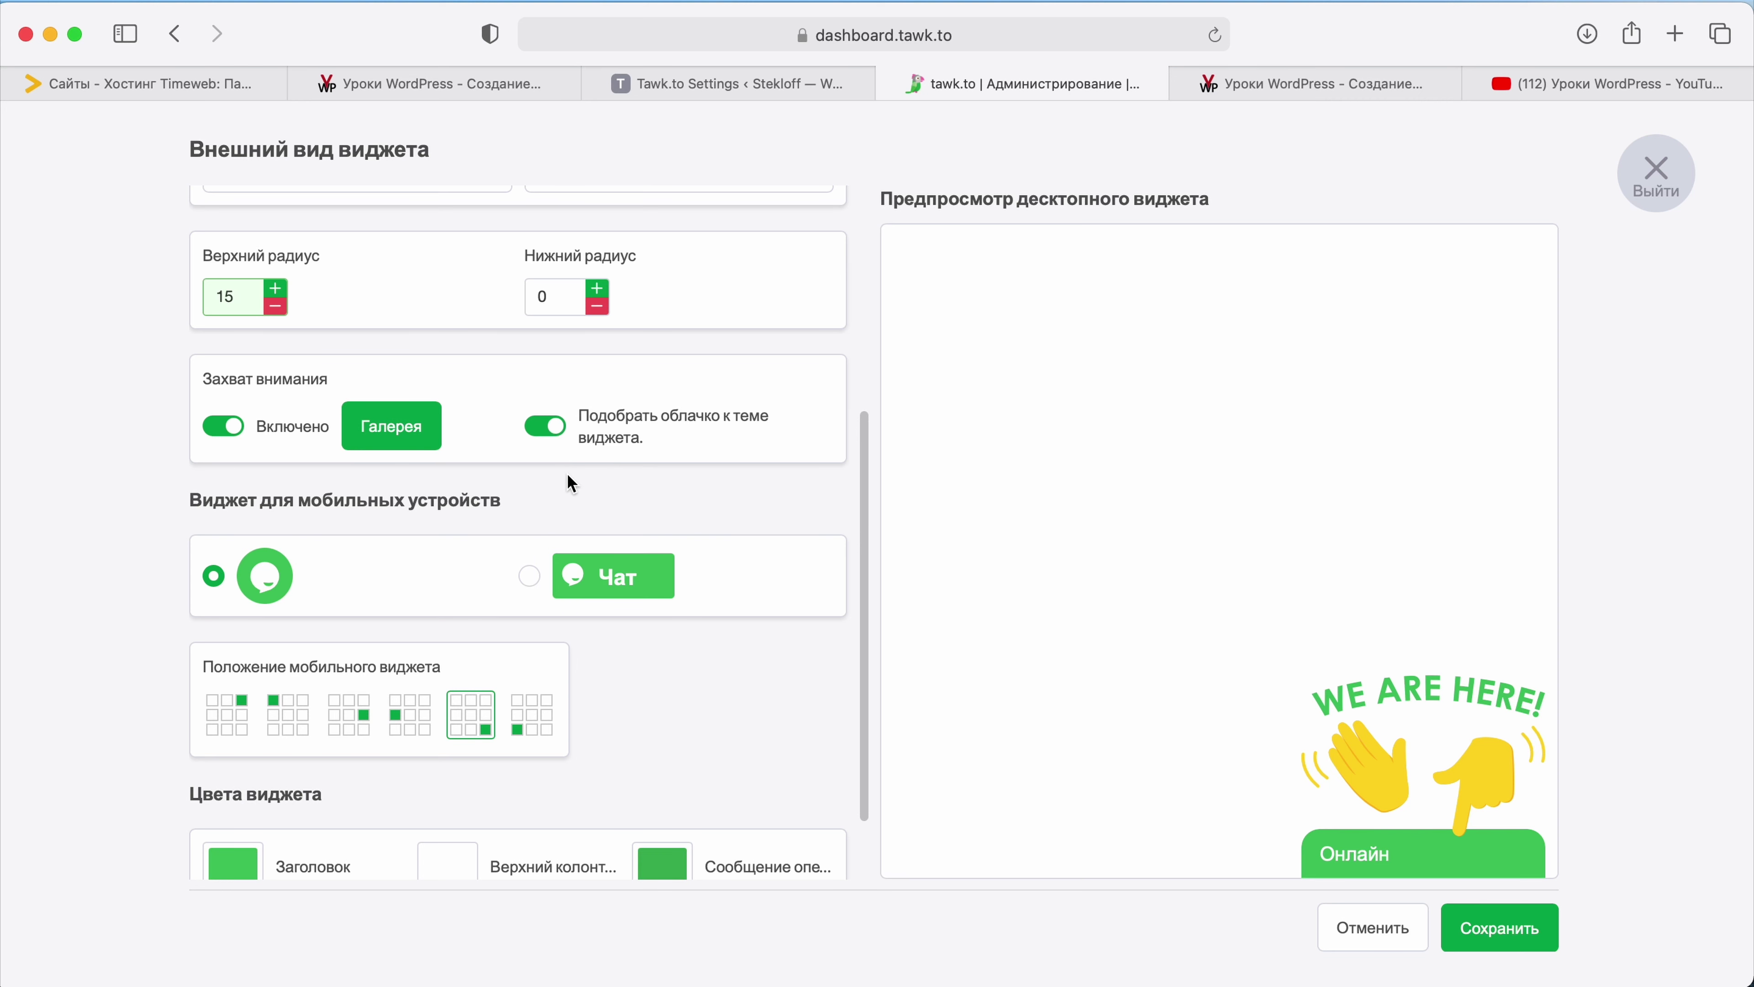
# Step: Choose the circled red arrow image from the attention grabber gallery, and turn the attention grabber off
pyautogui.click(391, 426)
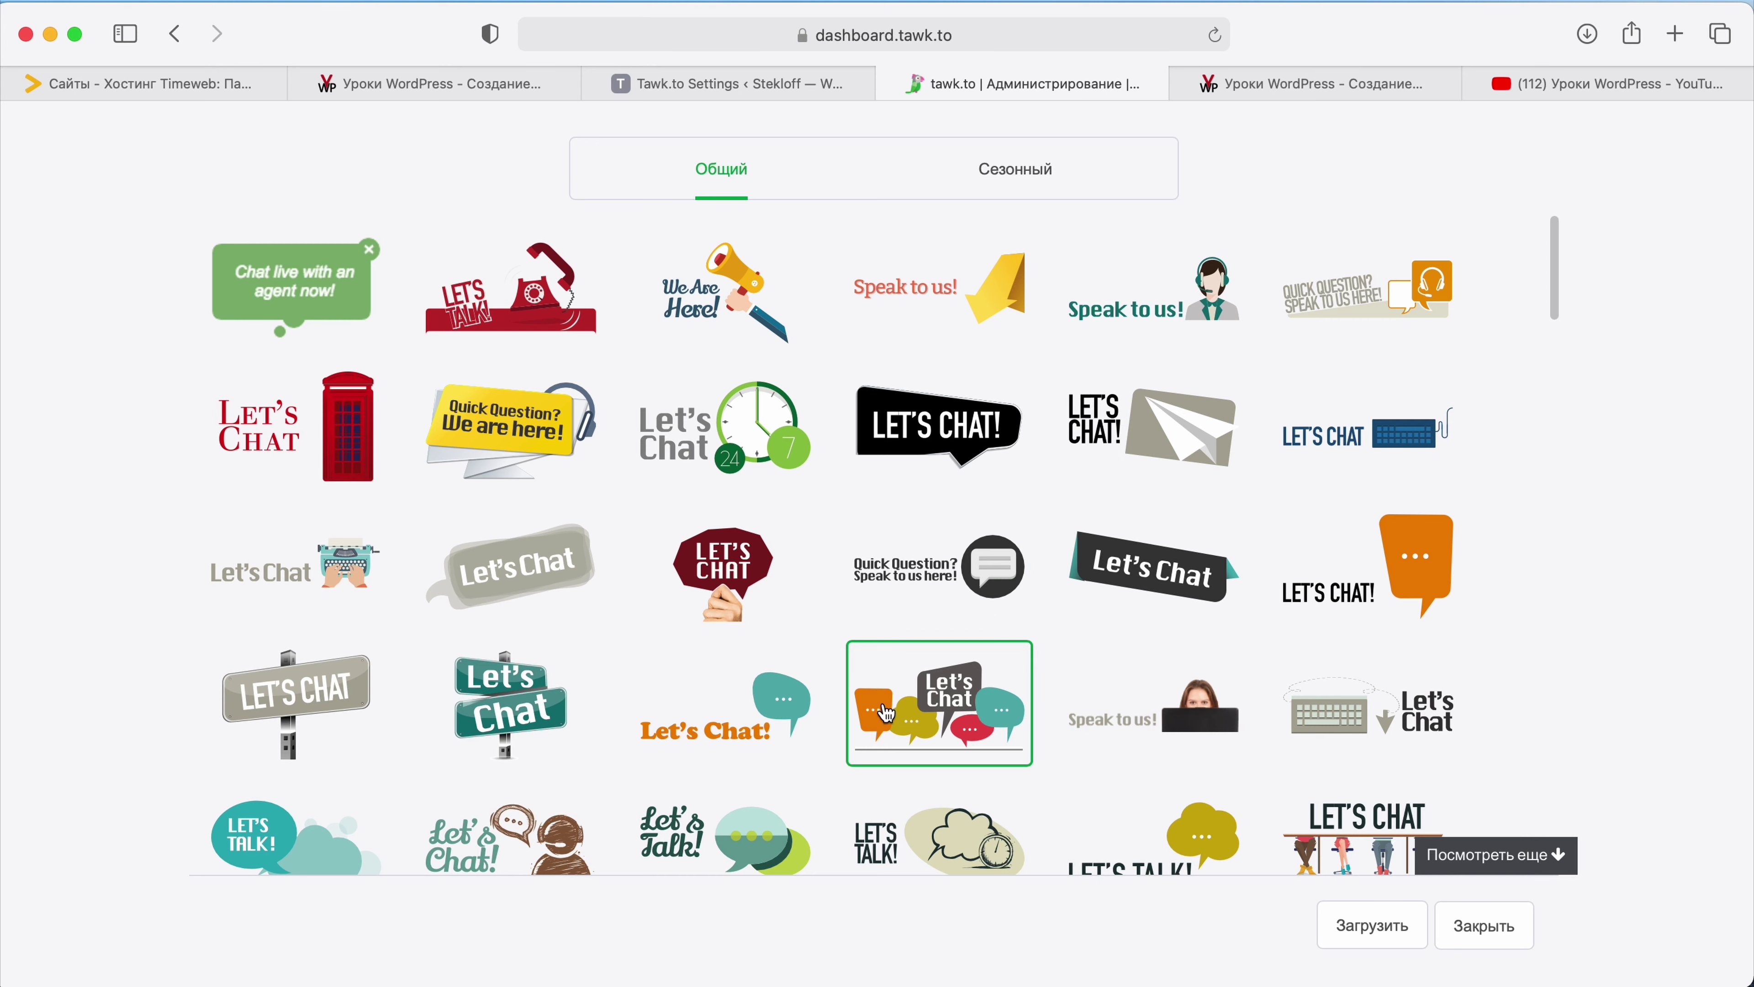
pyautogui.scroll(-3, 794, 726)
pyautogui.scroll(-15, 801, 731)
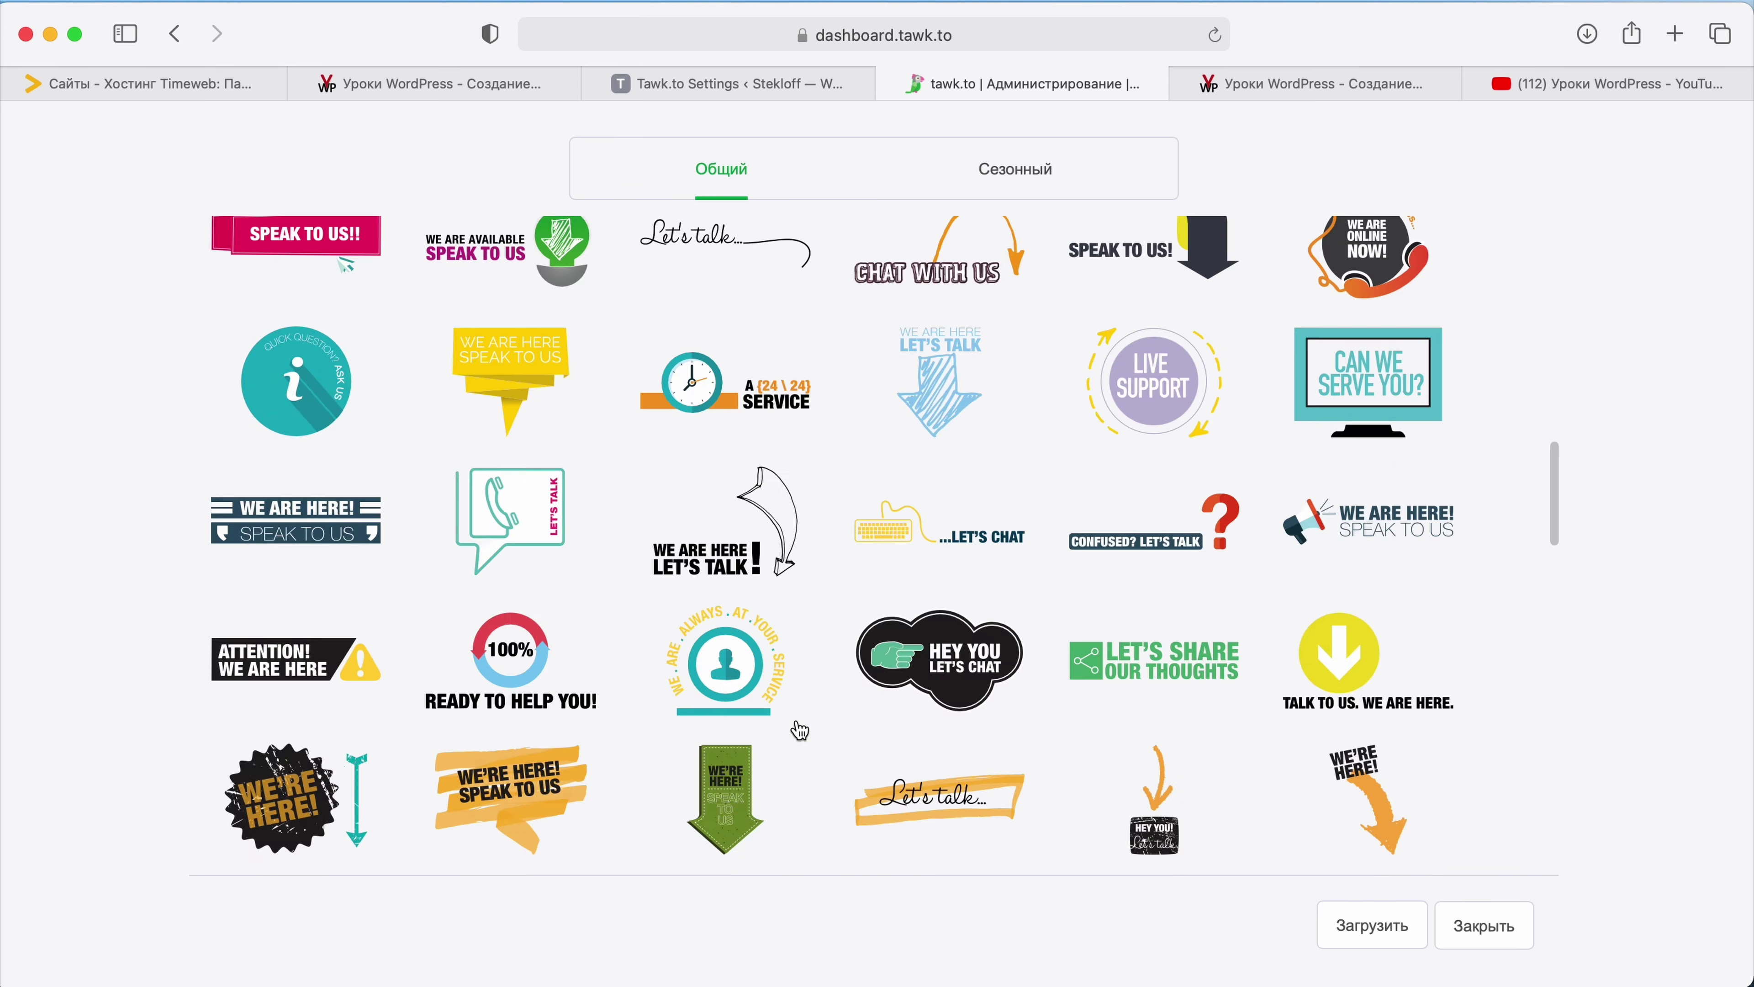
pyautogui.scroll(-5, 801, 730)
pyautogui.scroll(15, 799, 726)
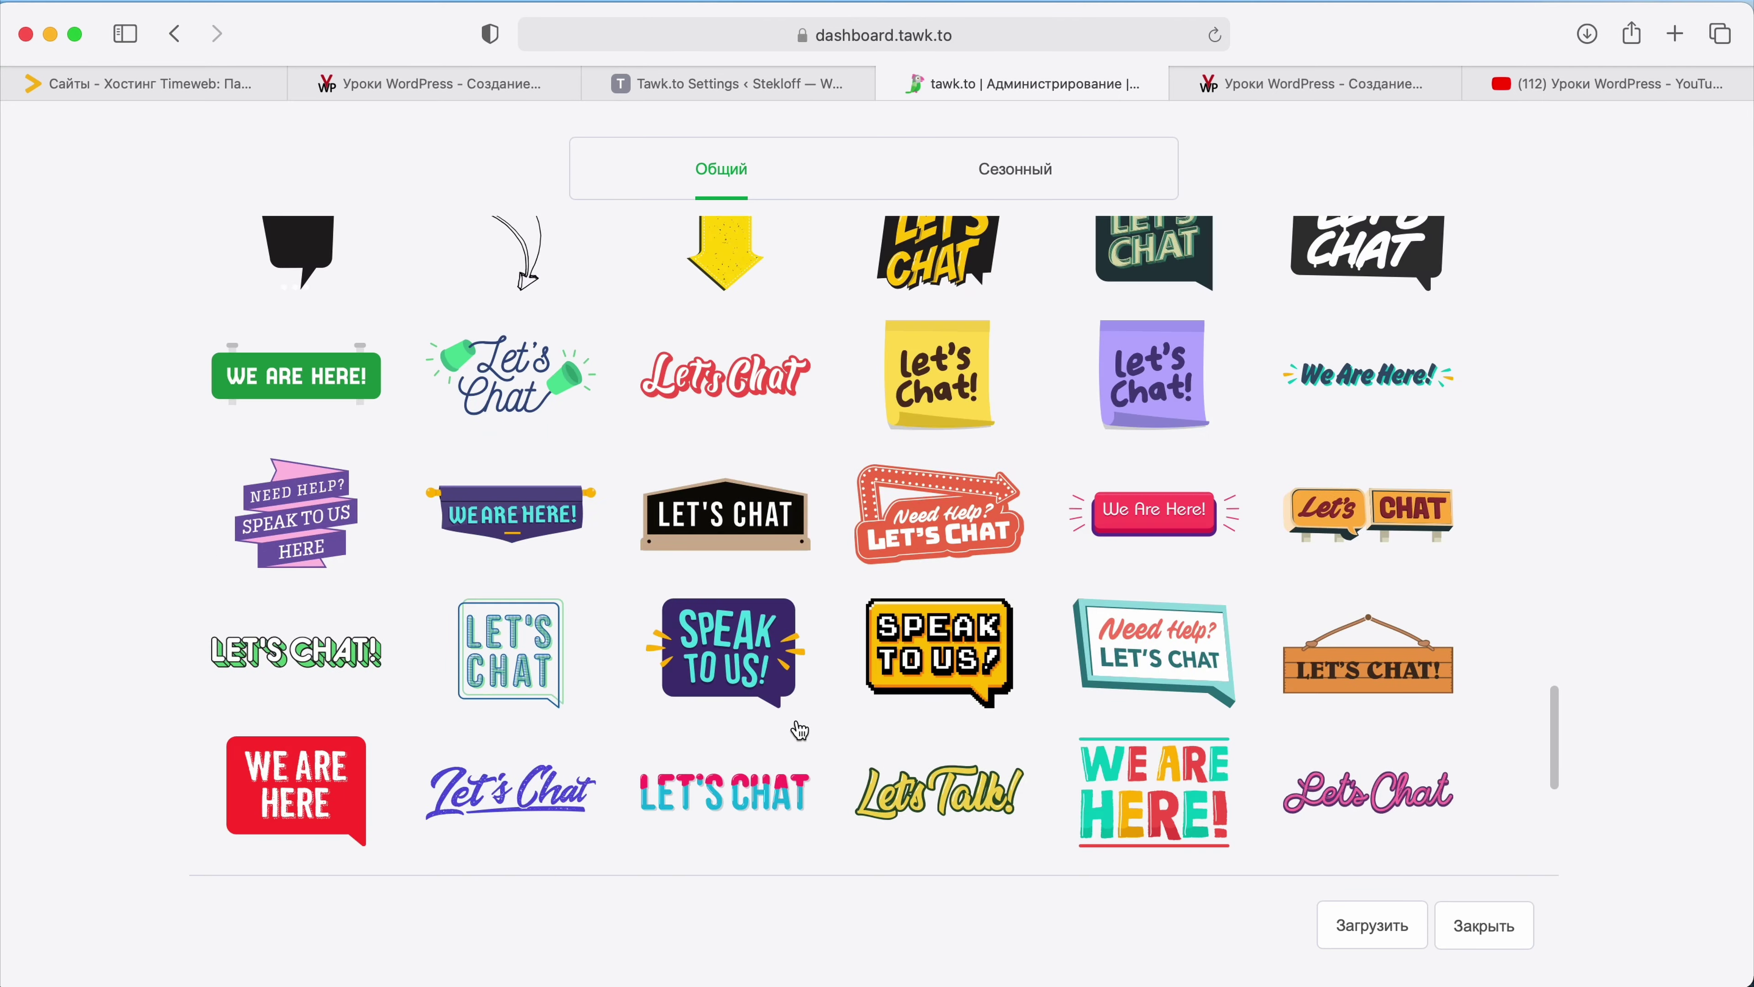
pyautogui.scroll(-2, 829, 601)
pyautogui.click(567, 621)
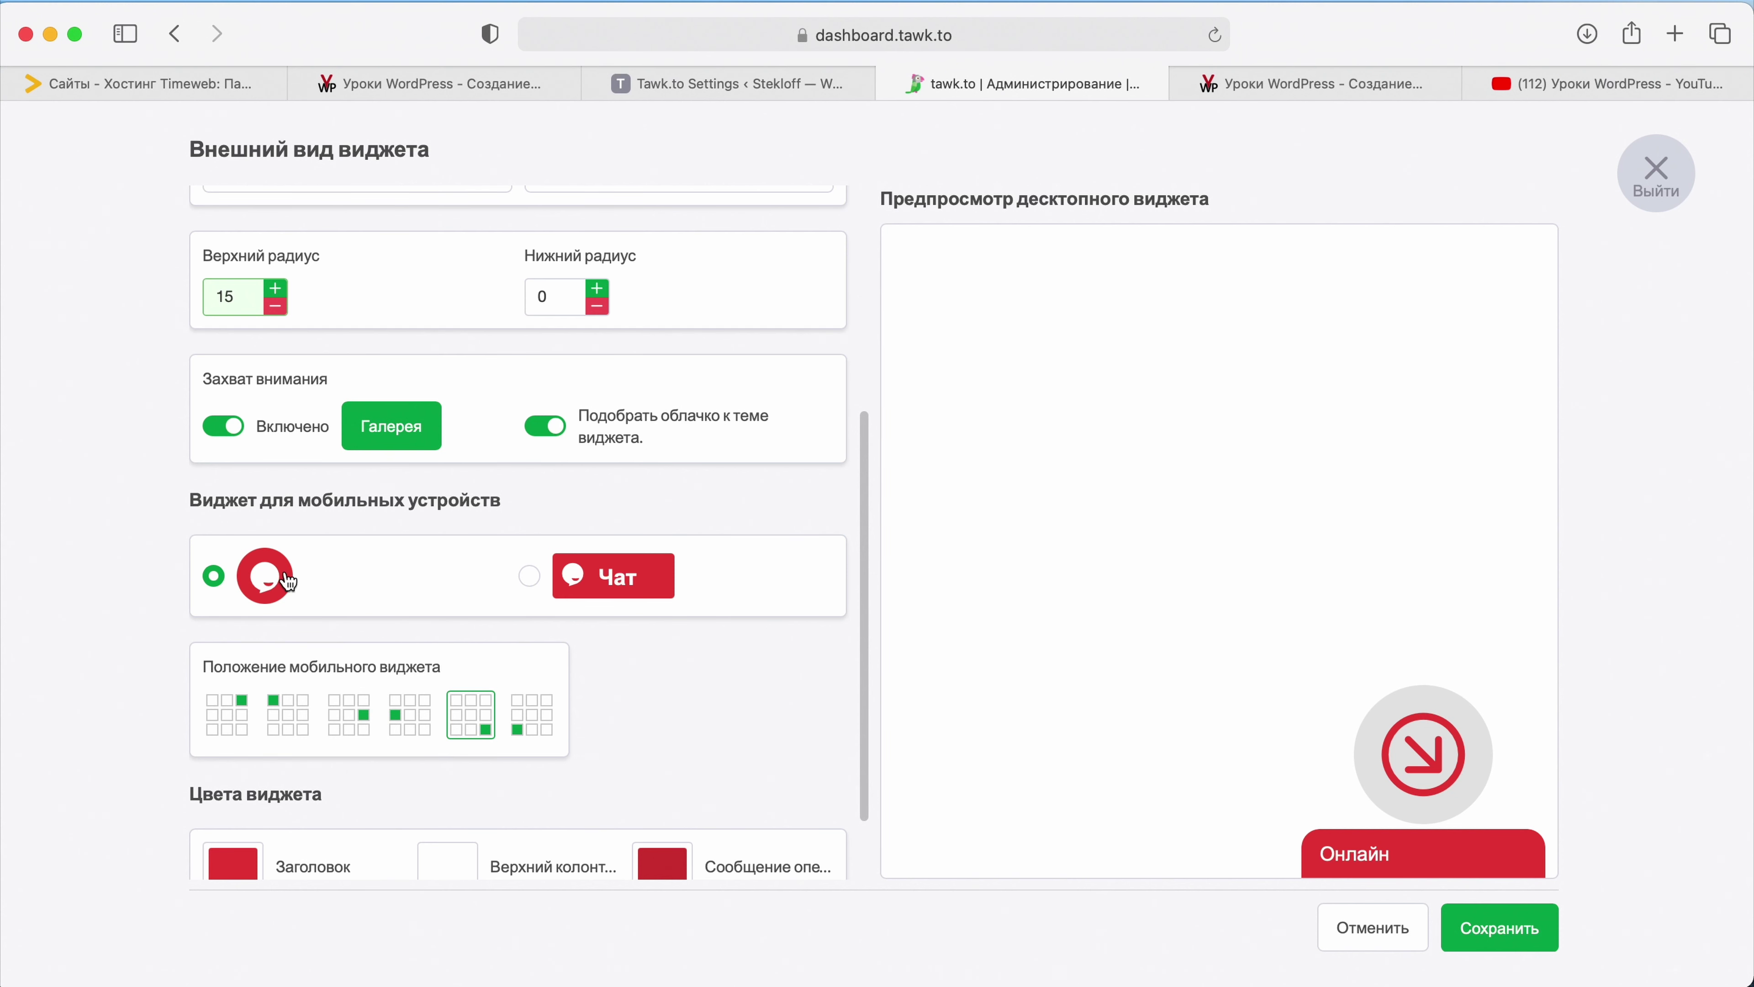
pyautogui.click(231, 433)
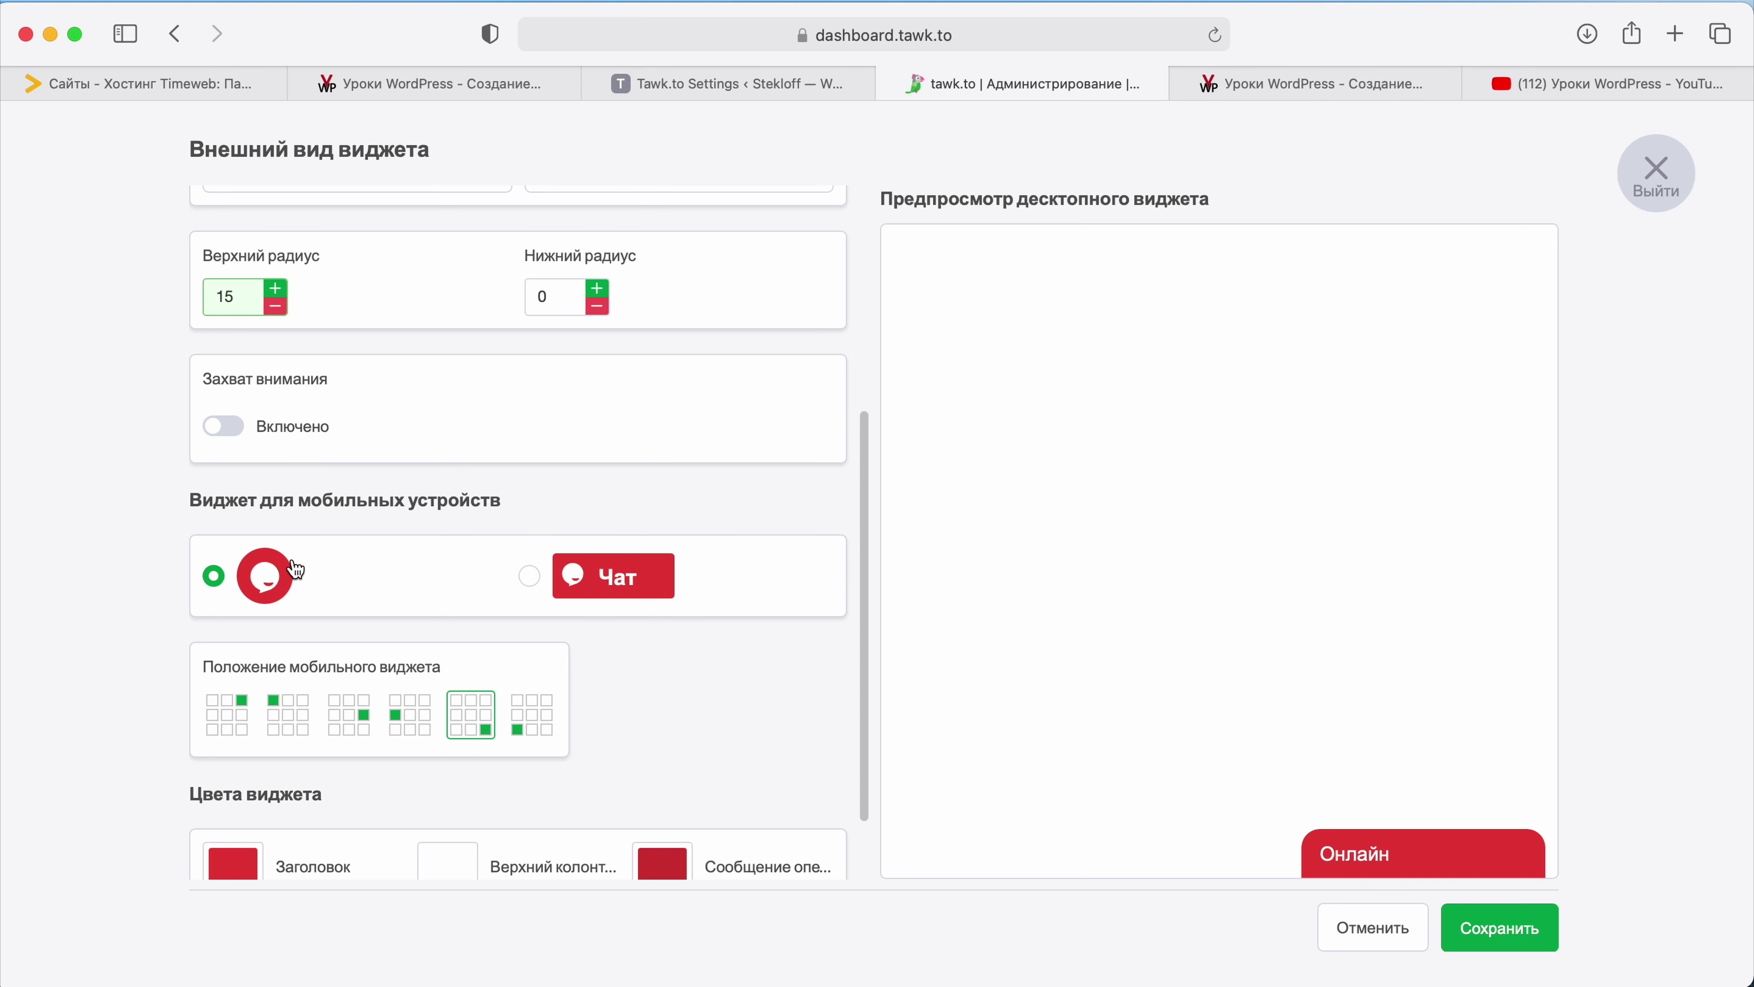
# Step: Set both the widget's header colour and the visitor message background to black (#000000)
pyautogui.scroll(-3, 529, 563)
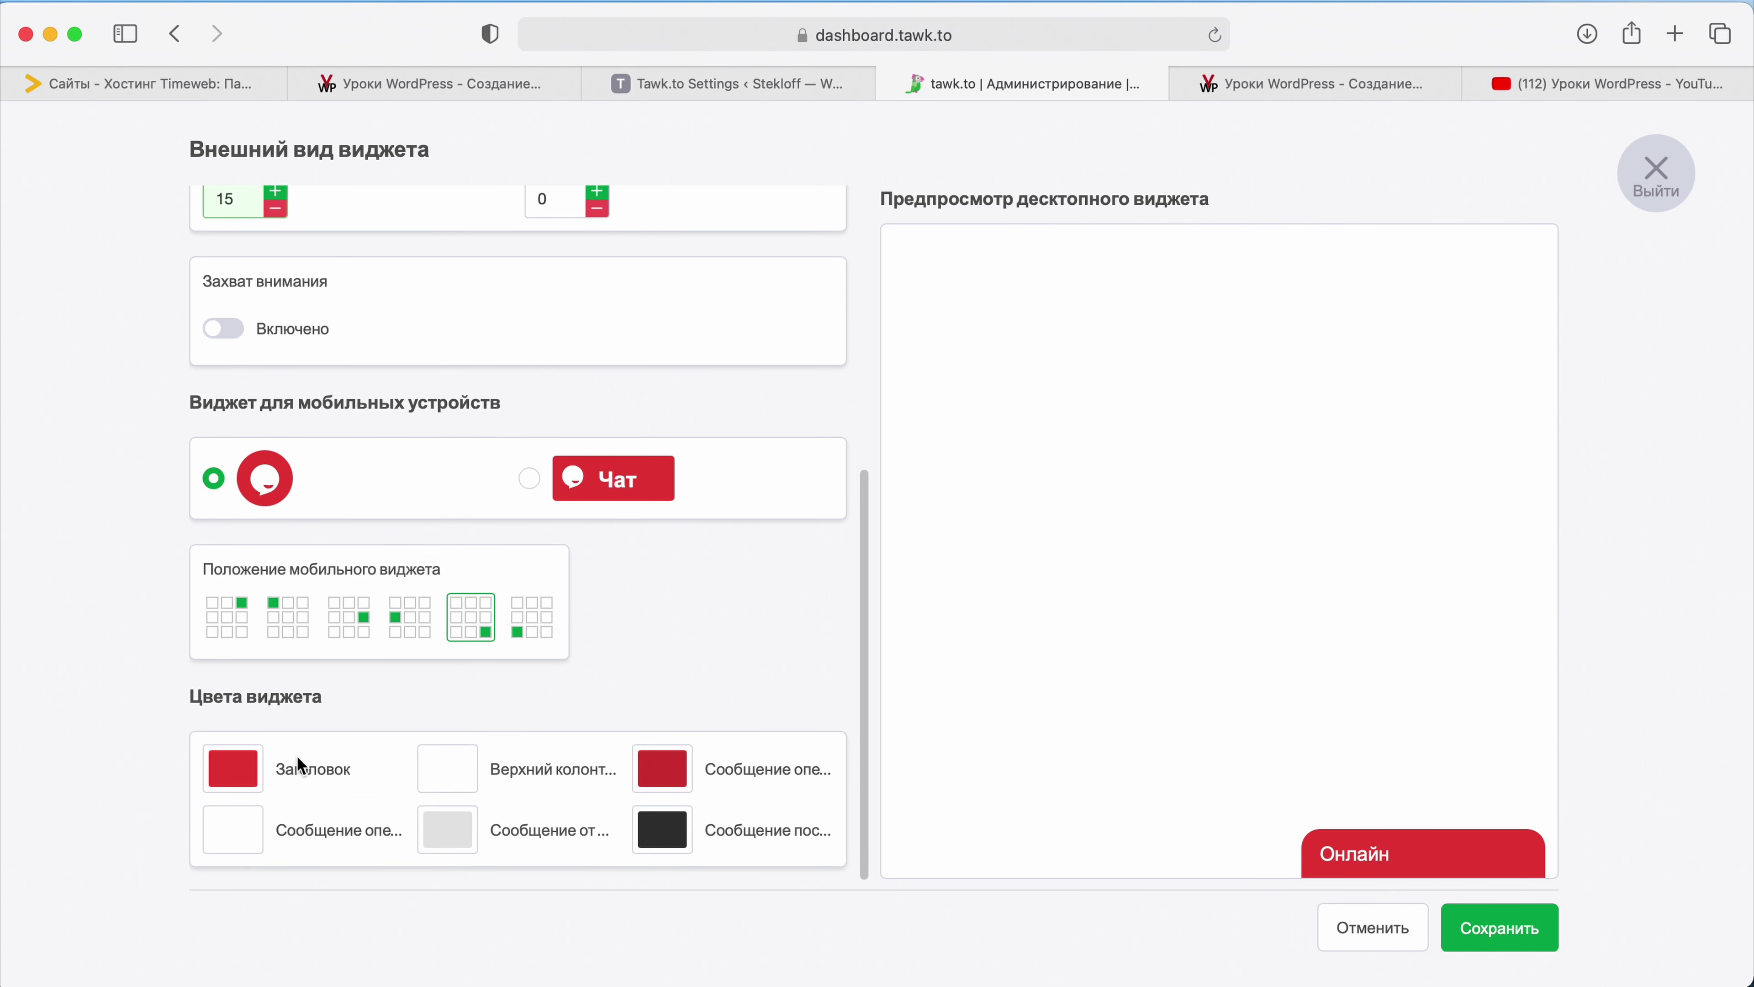
pyautogui.click(228, 768)
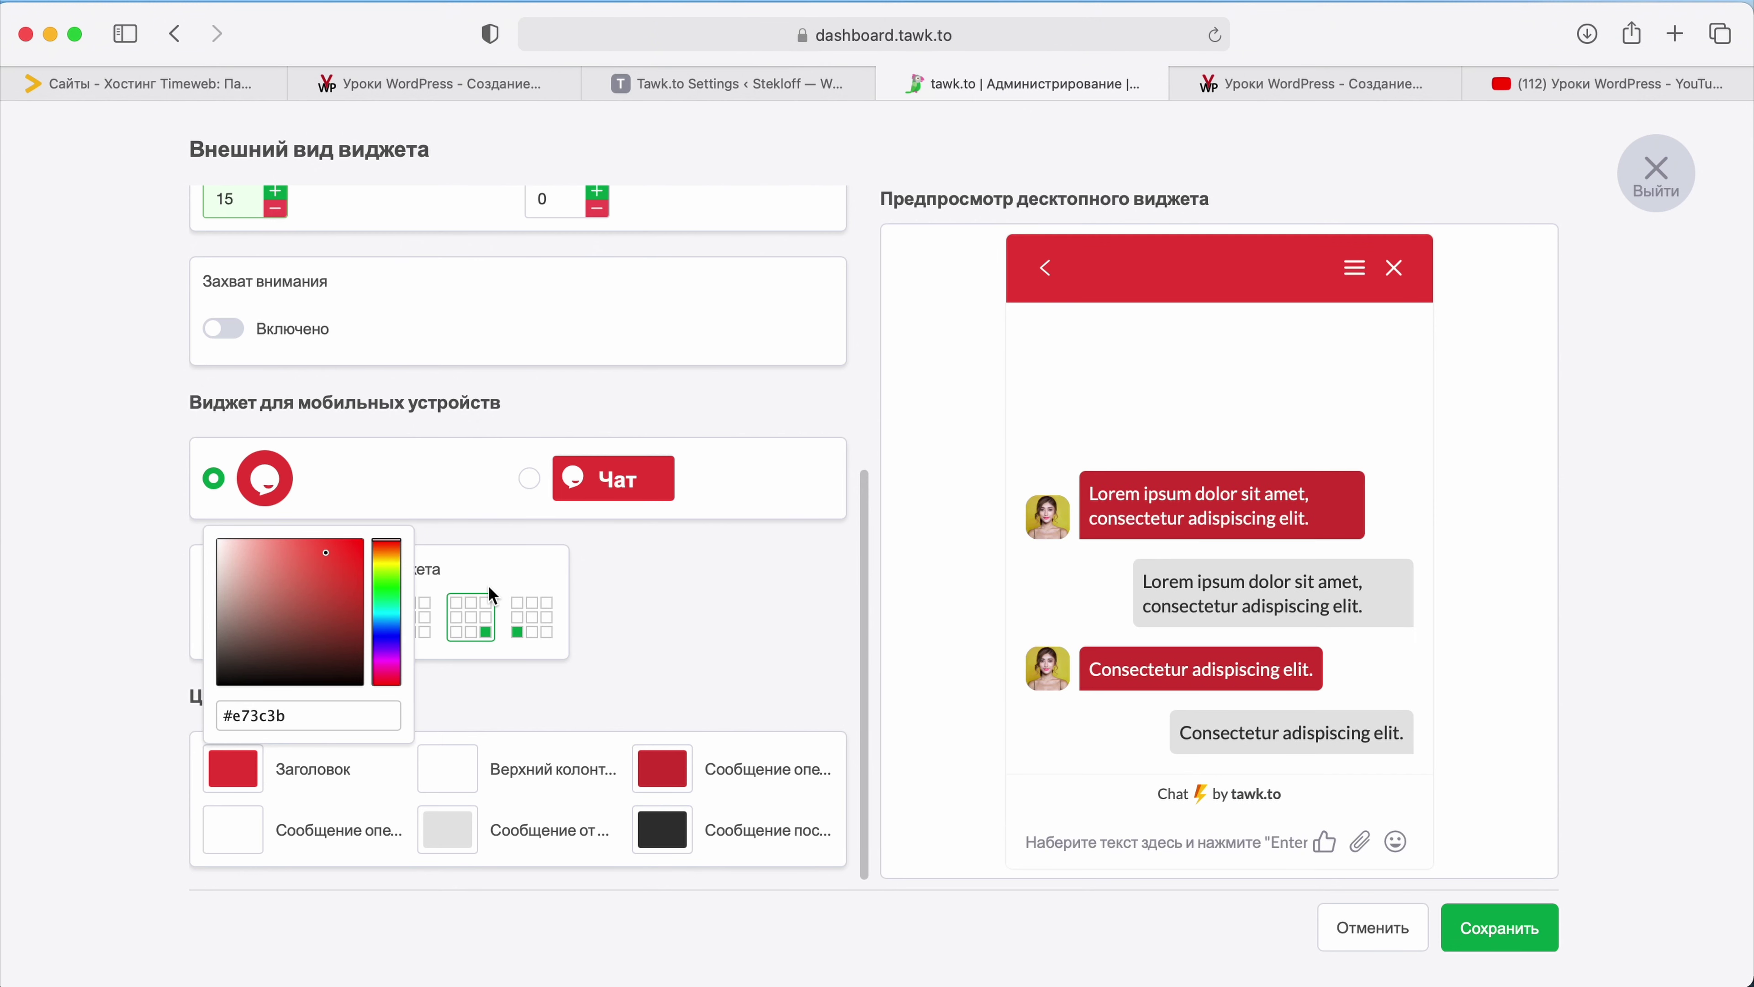
pyautogui.moveTo(333, 623); pyautogui.dragTo(243, 718)
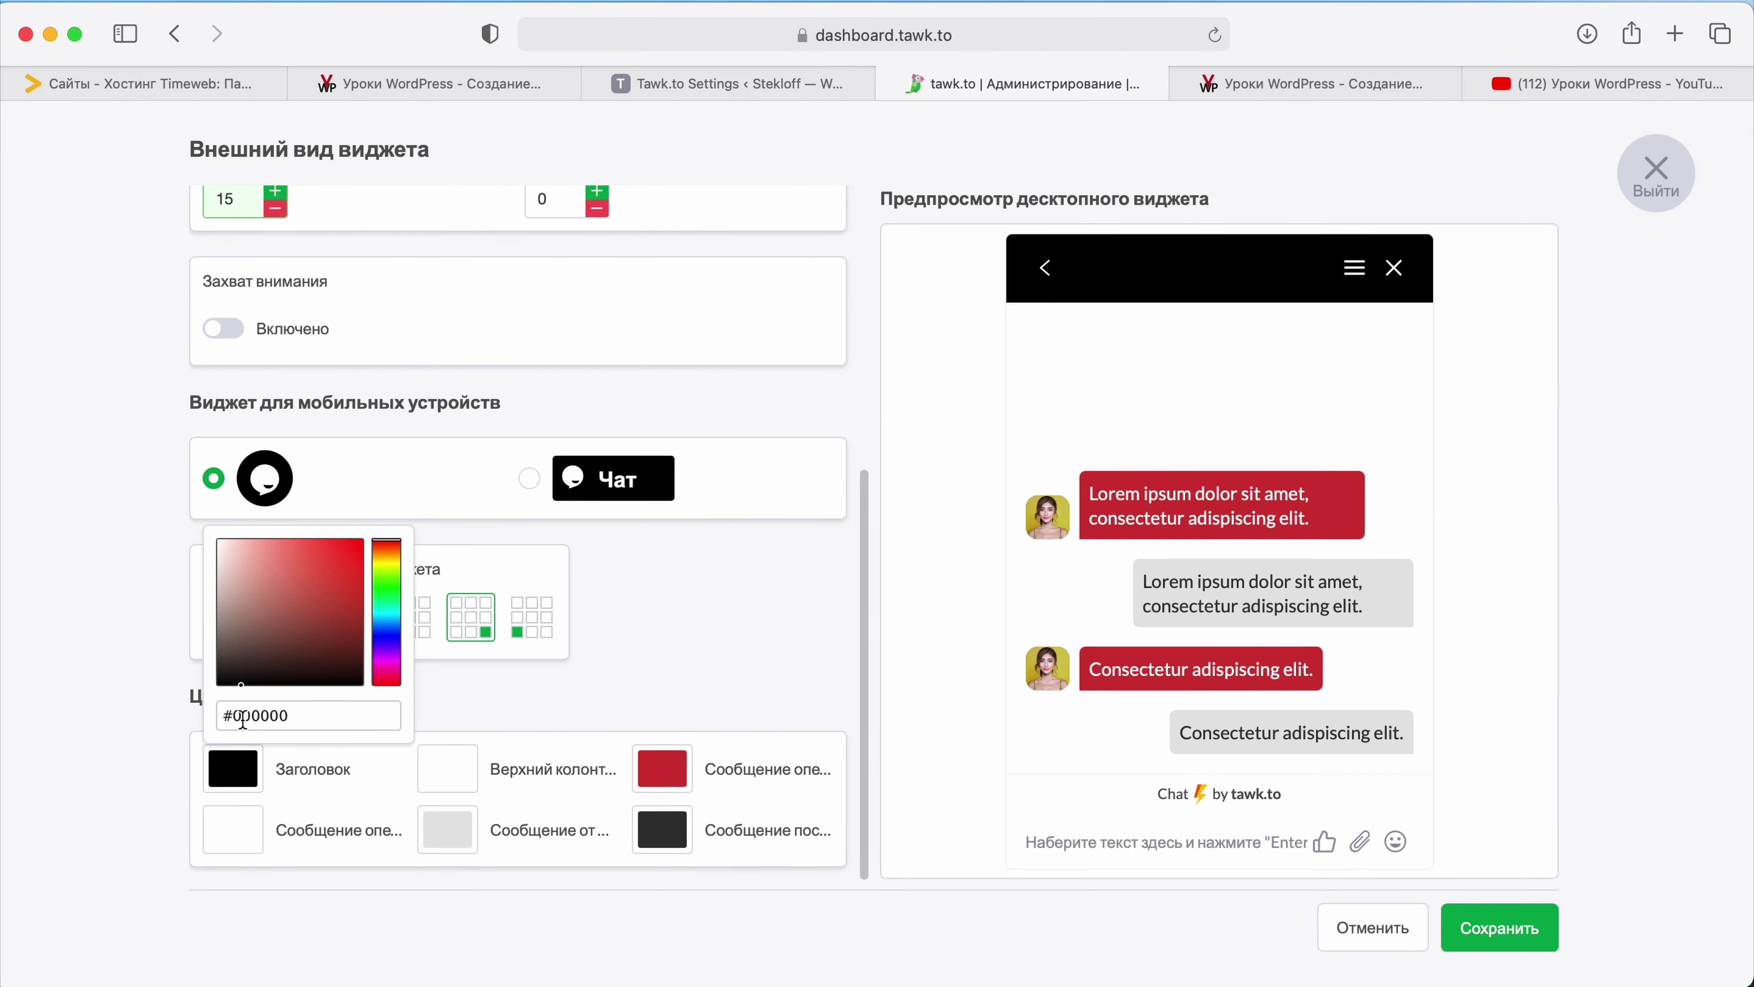
pyautogui.click(766, 677)
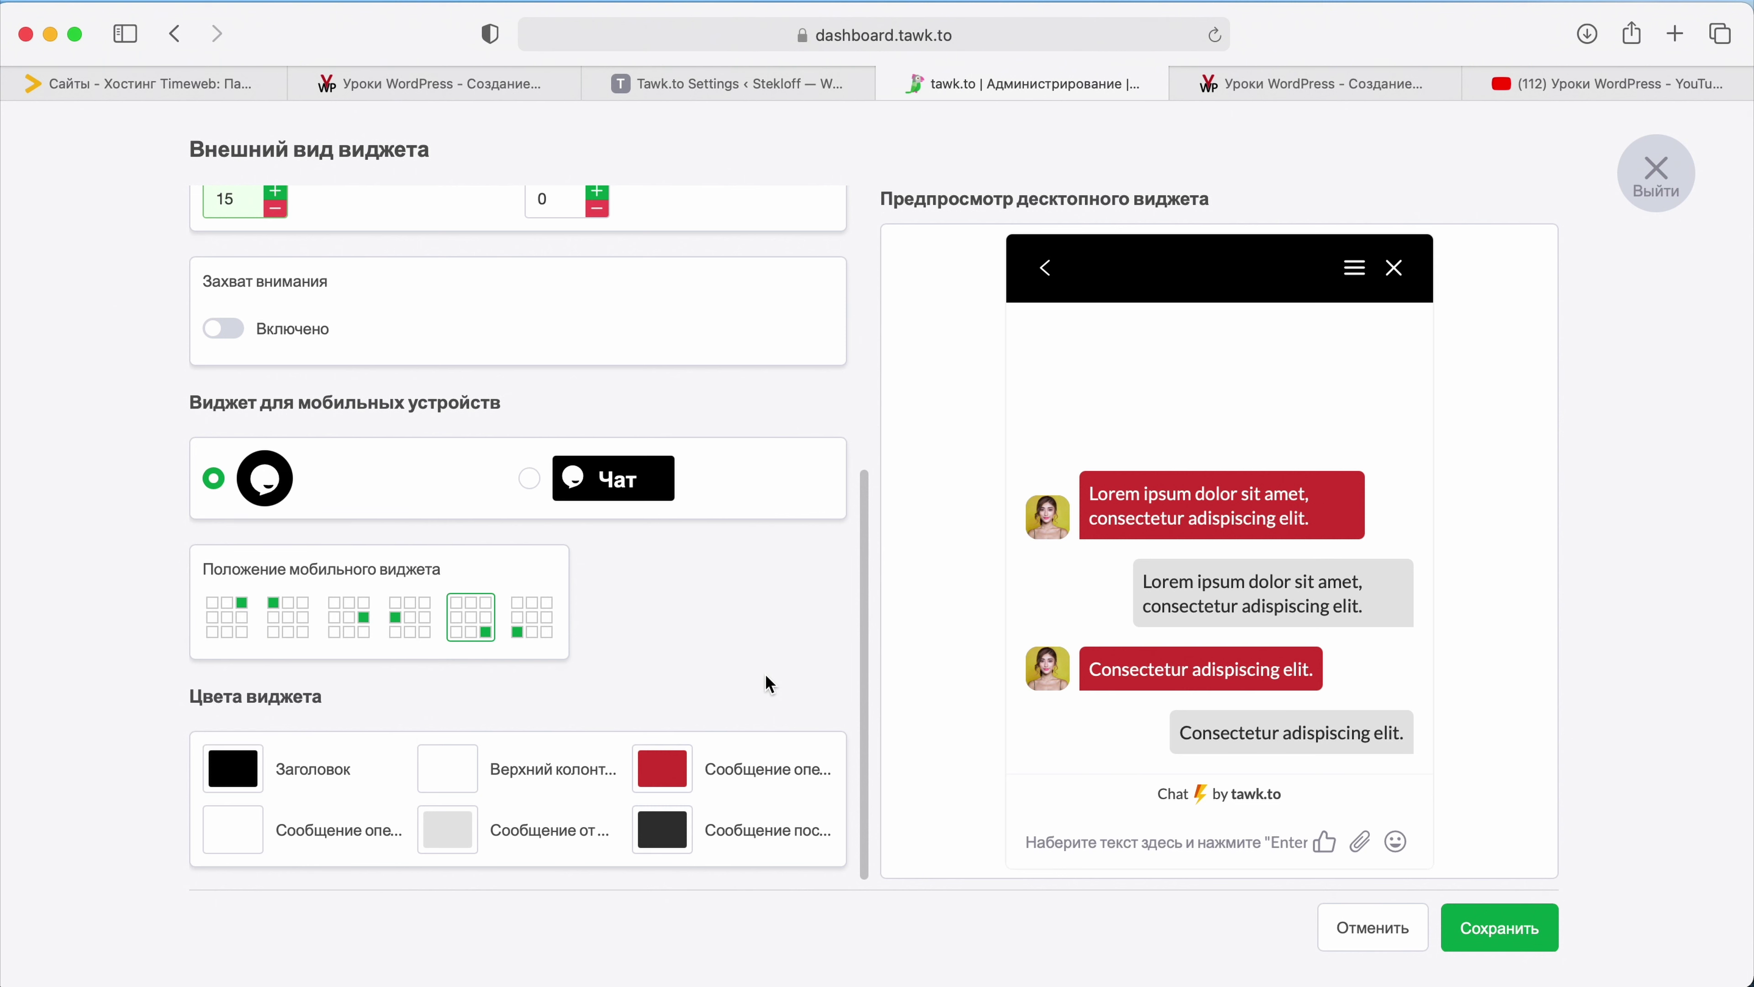
pyautogui.click(447, 829)
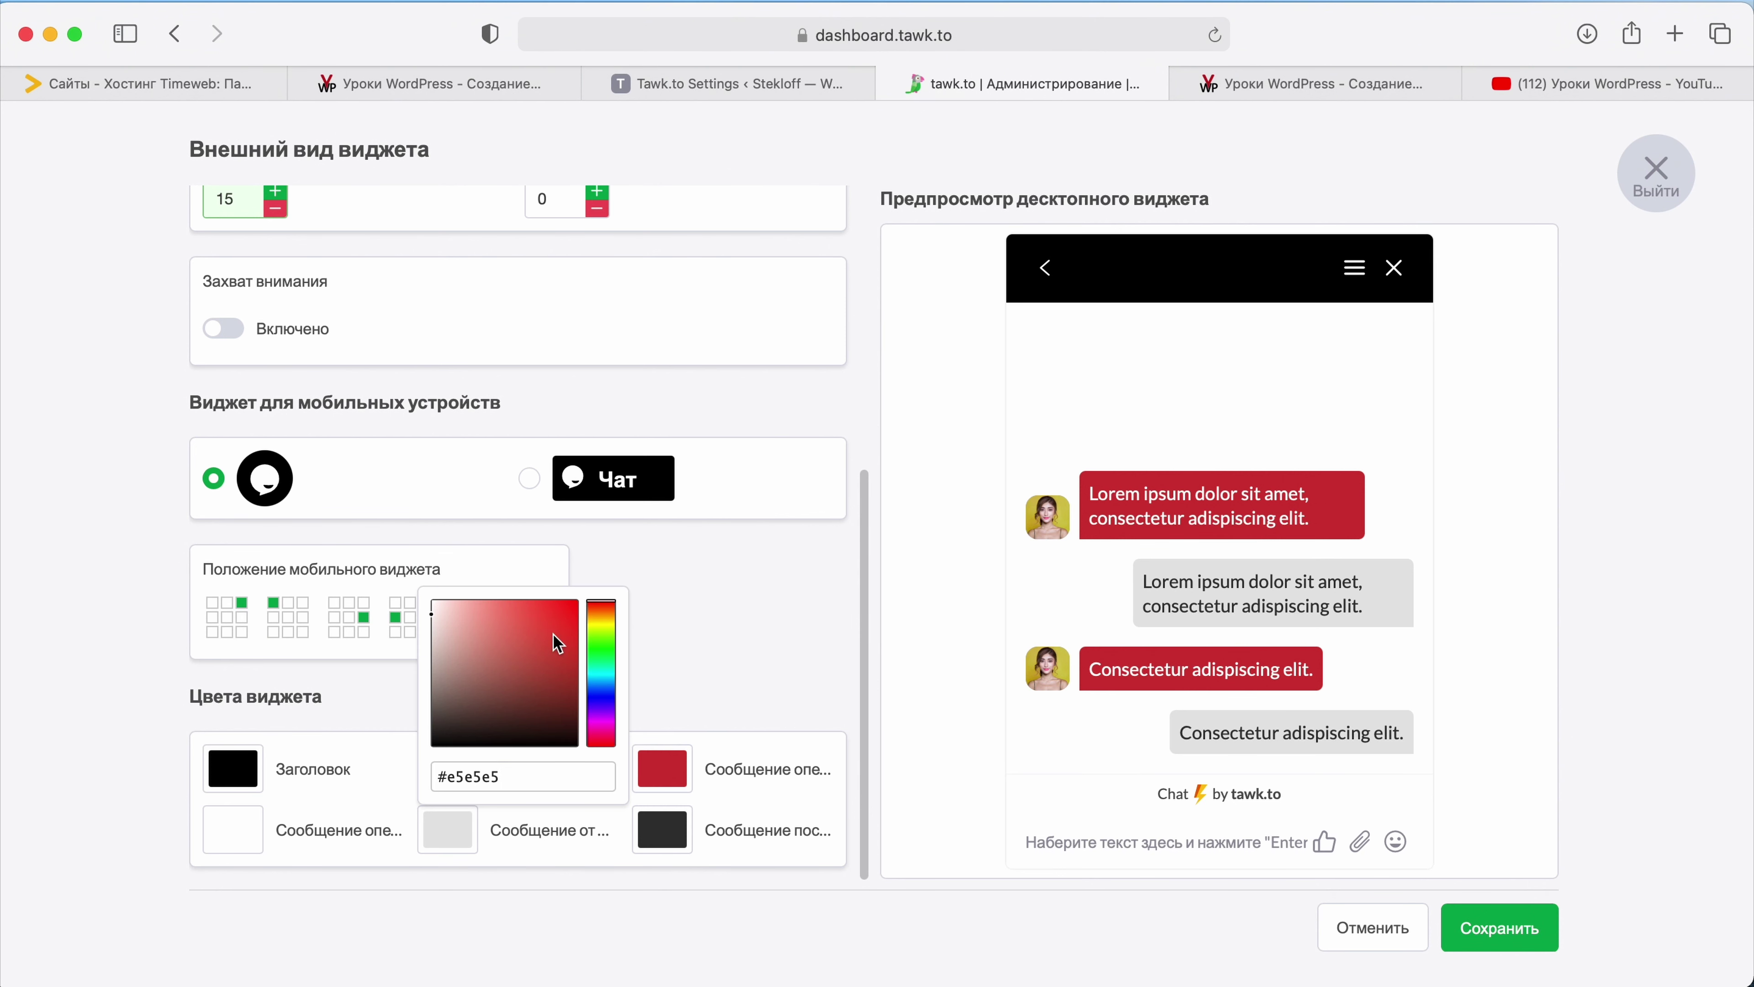
pyautogui.click(500, 677)
pyautogui.moveTo(500, 677); pyautogui.dragTo(432, 747)
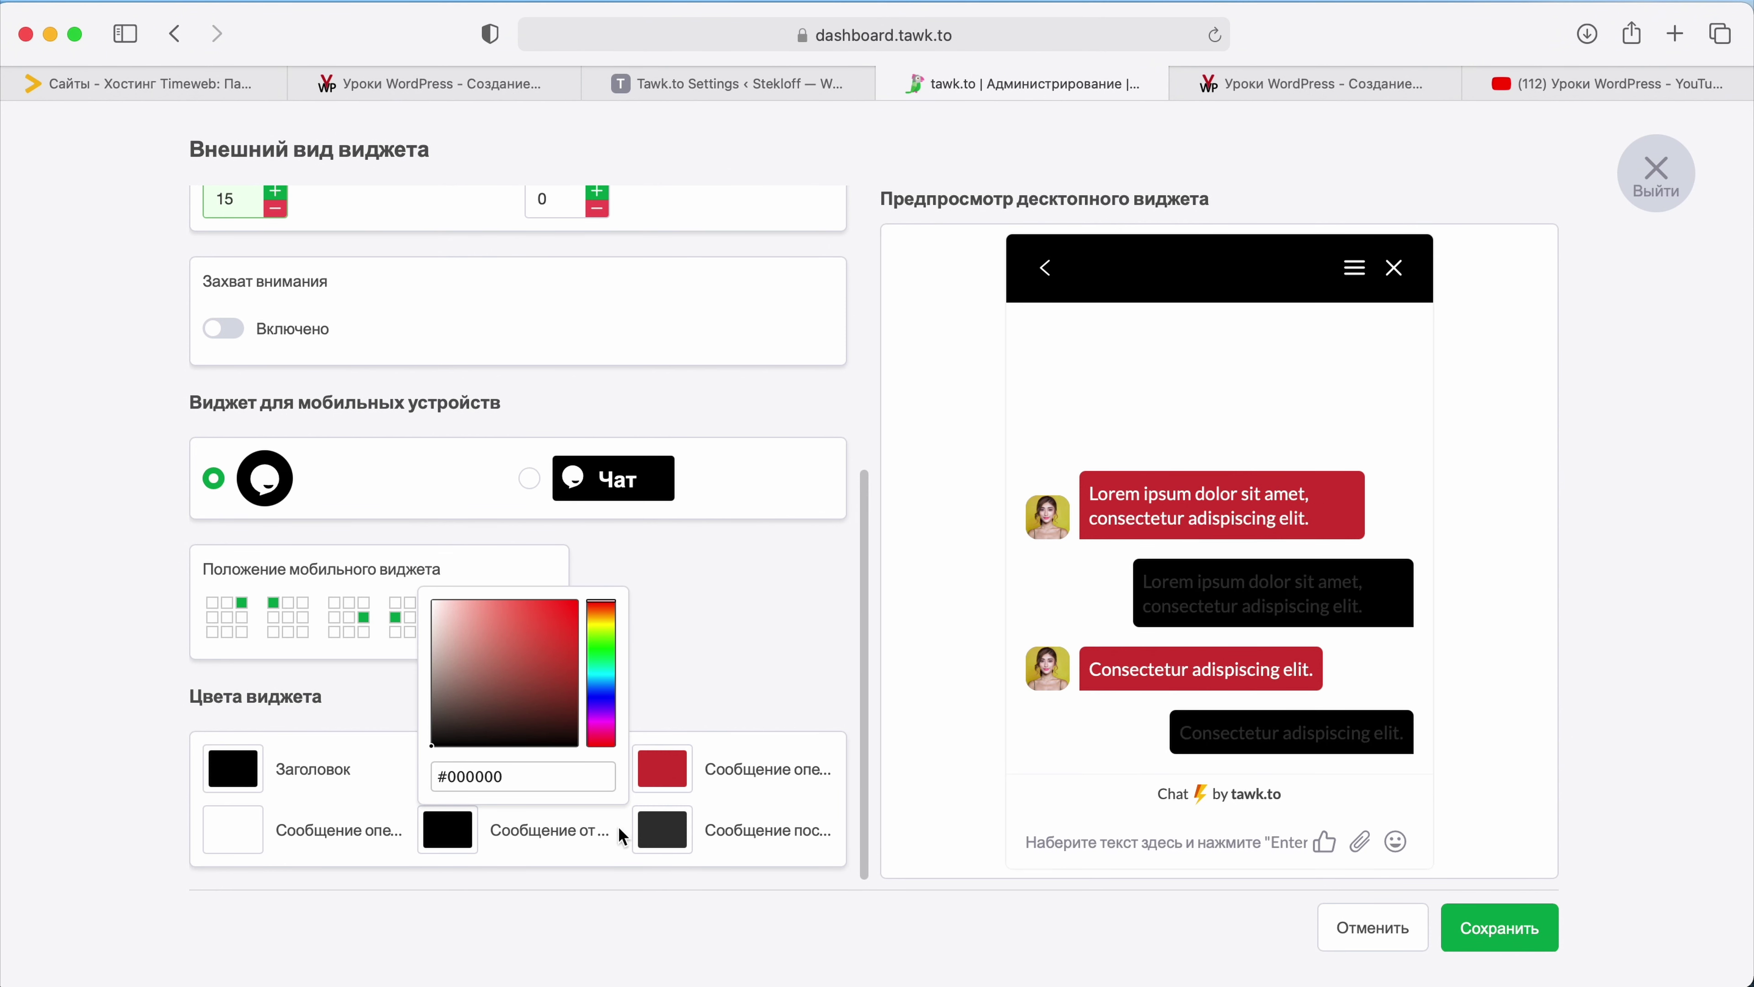
# Step: Set the visitor message text colour to white (#ffffff), and save and close the widget appearance settings
pyautogui.click(661, 832)
pyautogui.moveTo(718, 684); pyautogui.dragTo(573, 536)
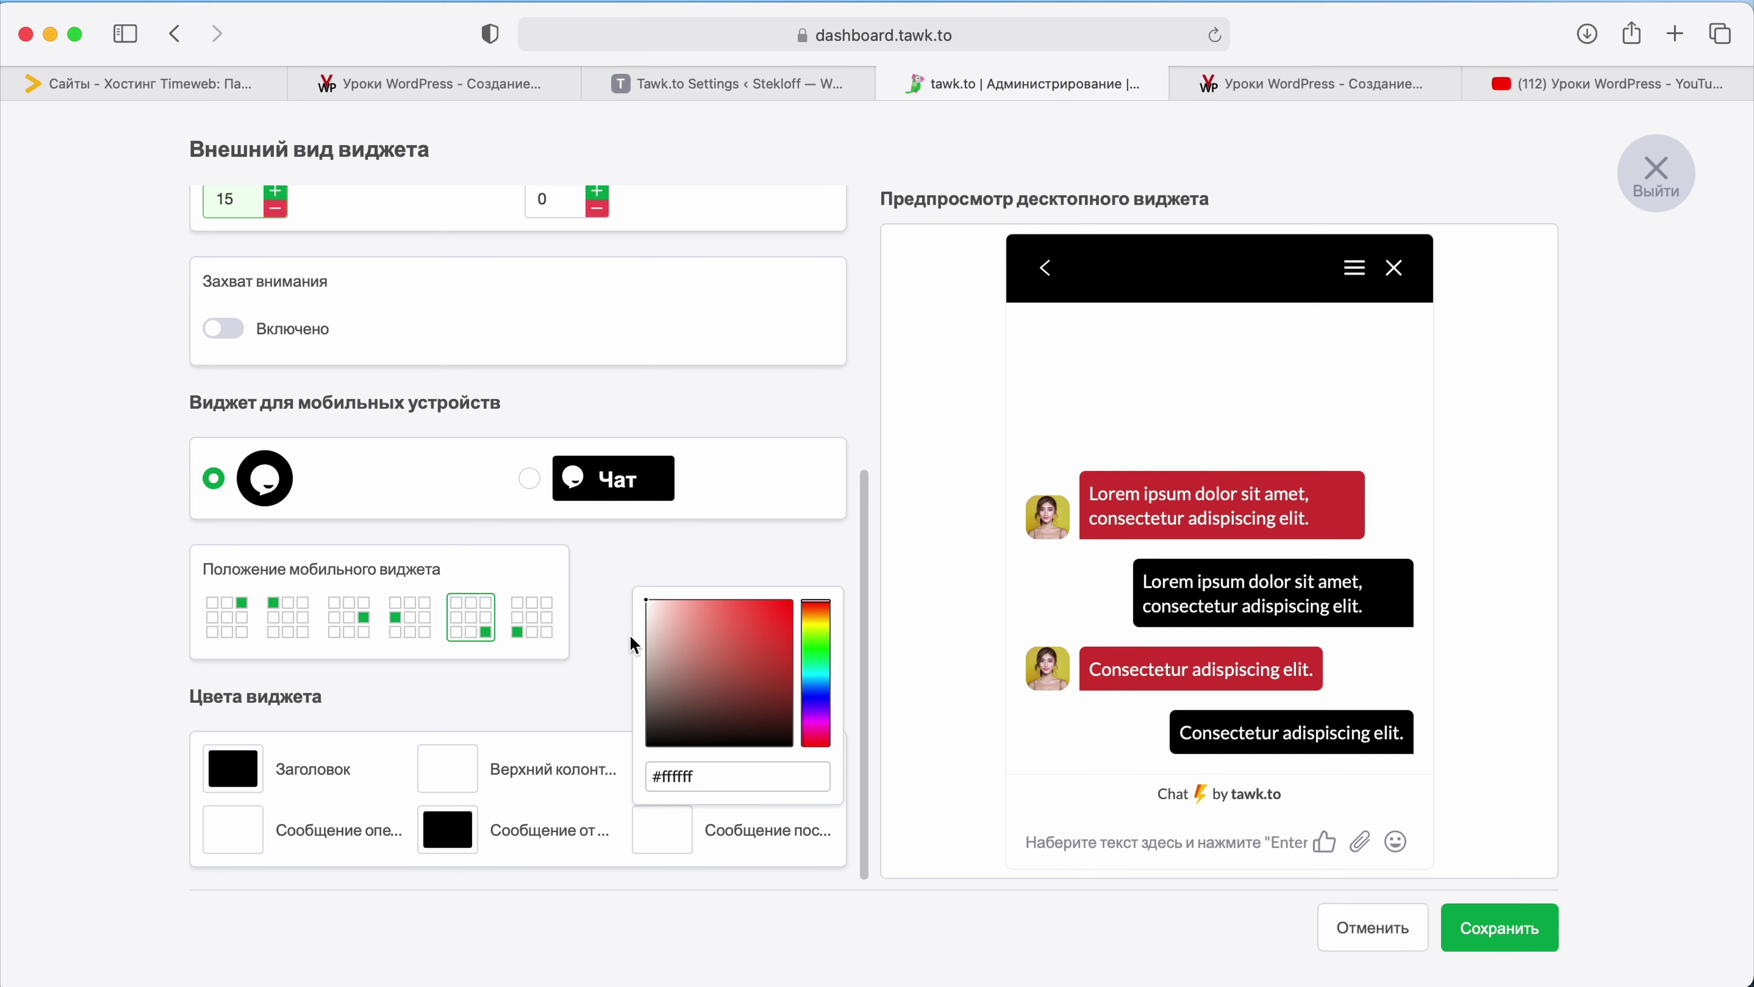
pyautogui.click(634, 650)
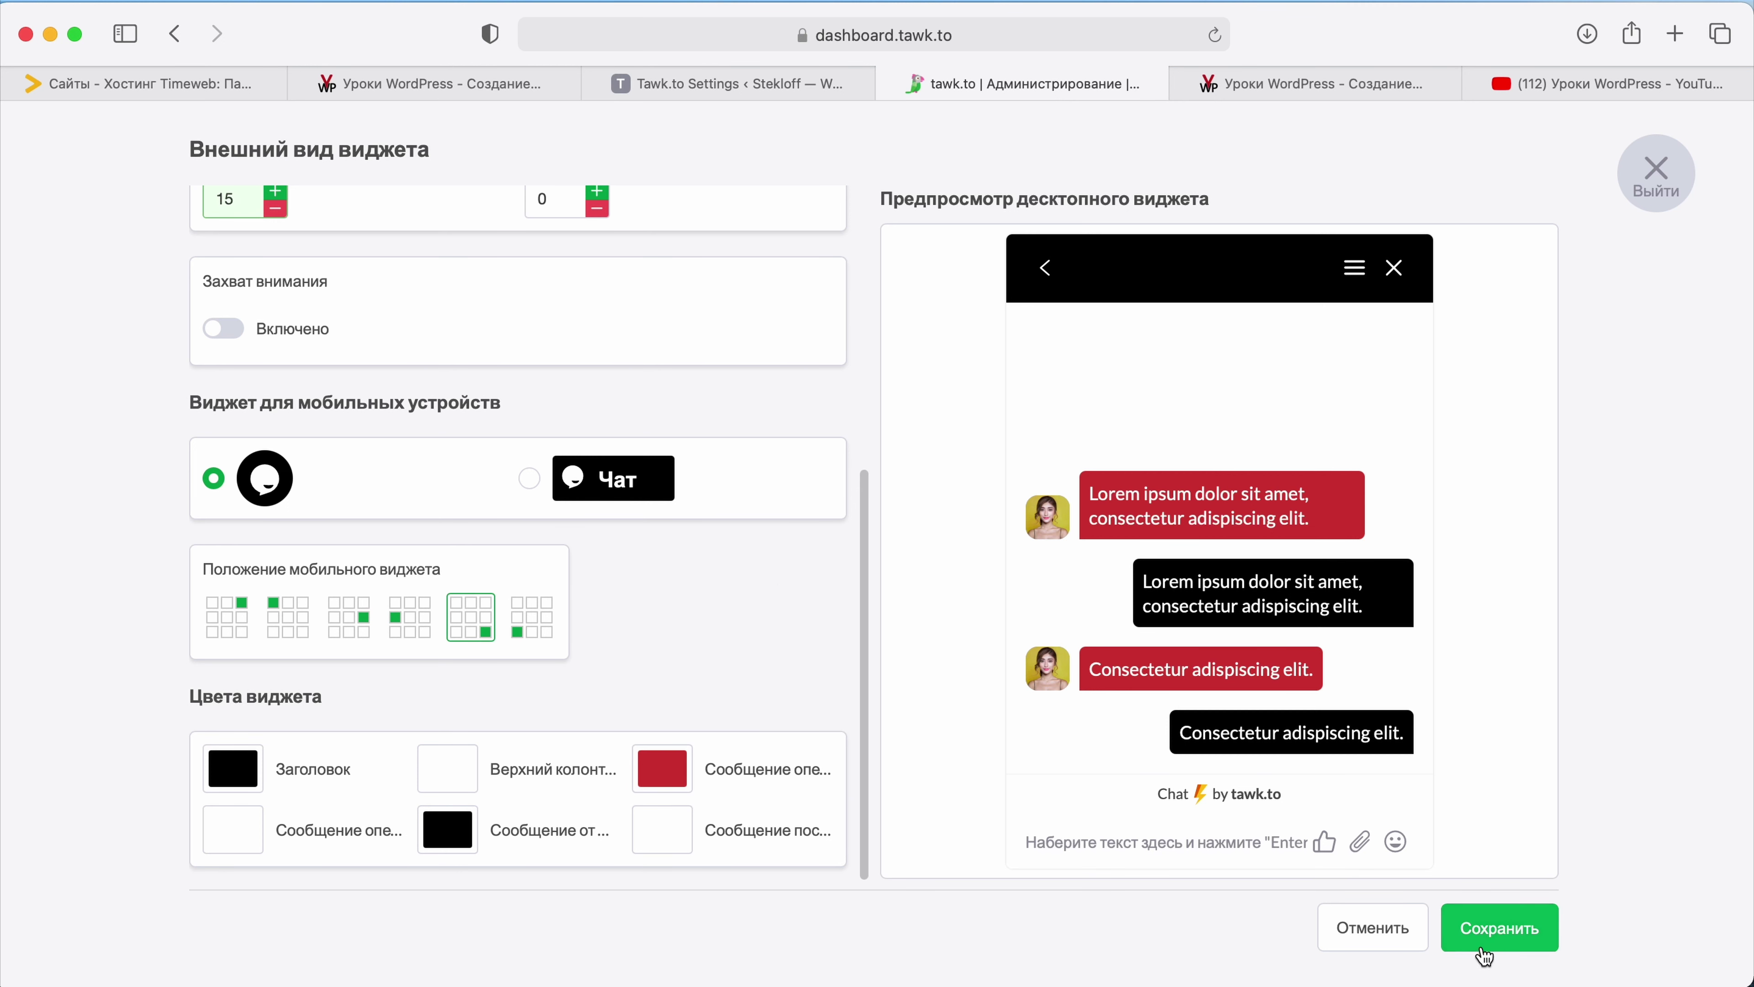
pyautogui.click(1484, 931)
pyautogui.click(1657, 172)
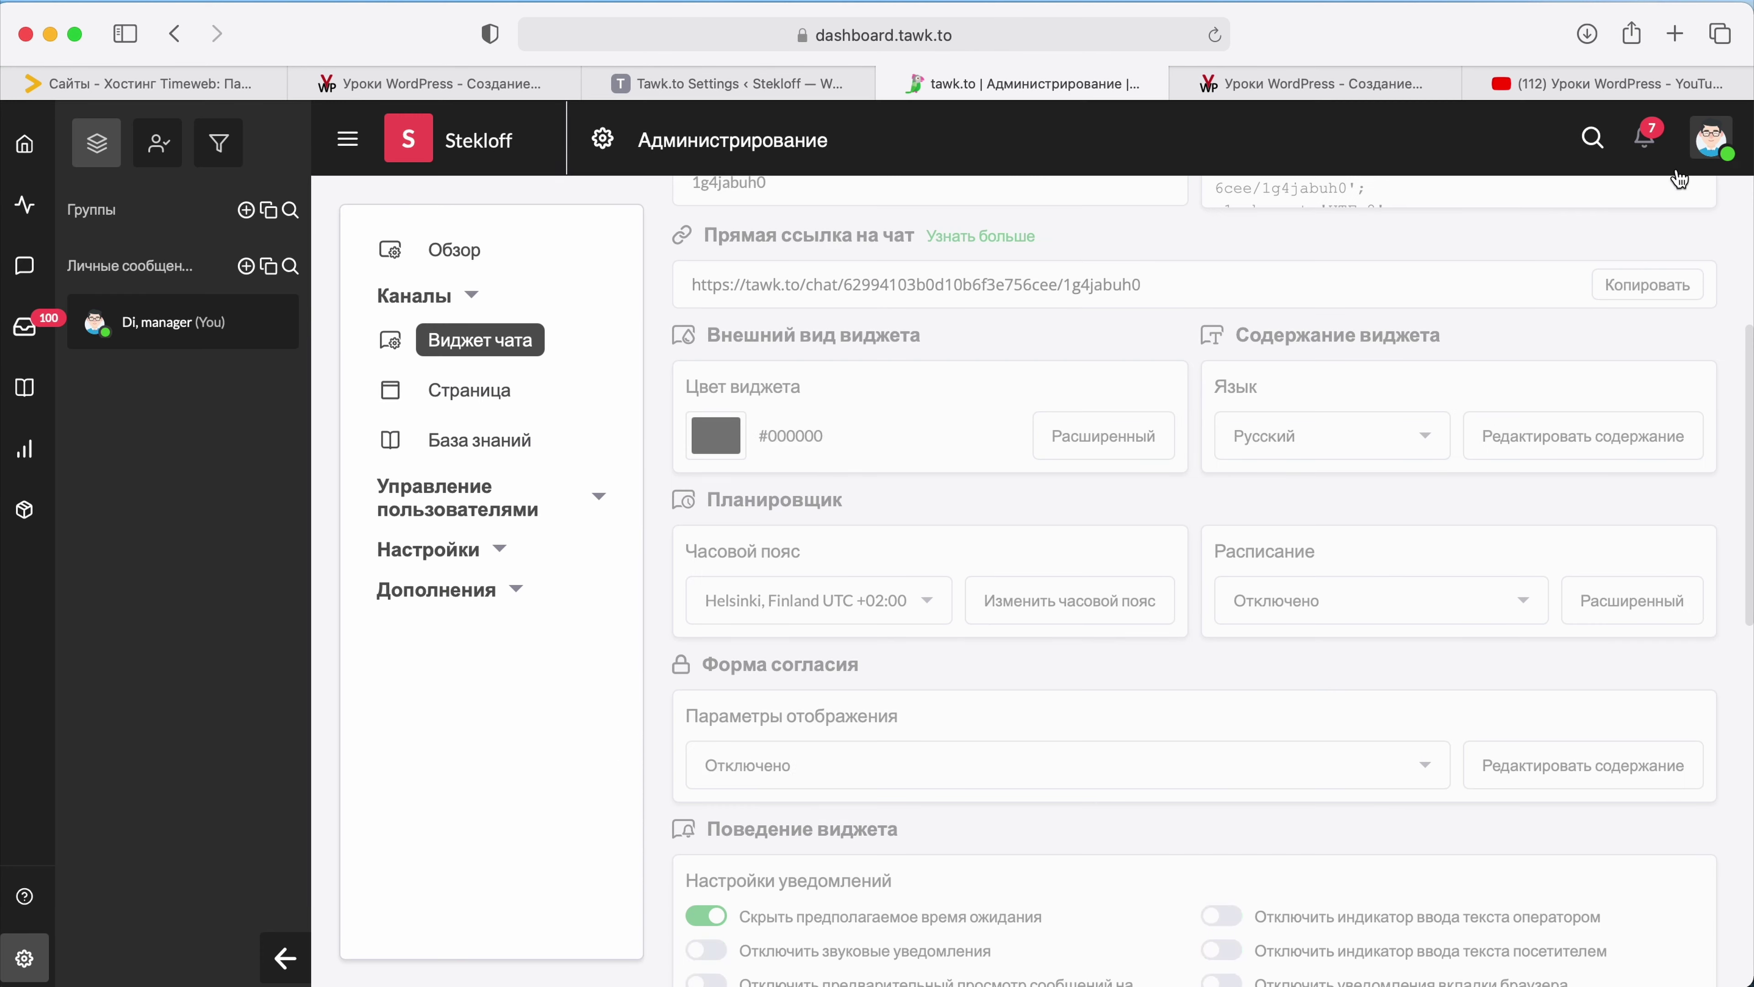
pyautogui.scroll(5, 1016, 405)
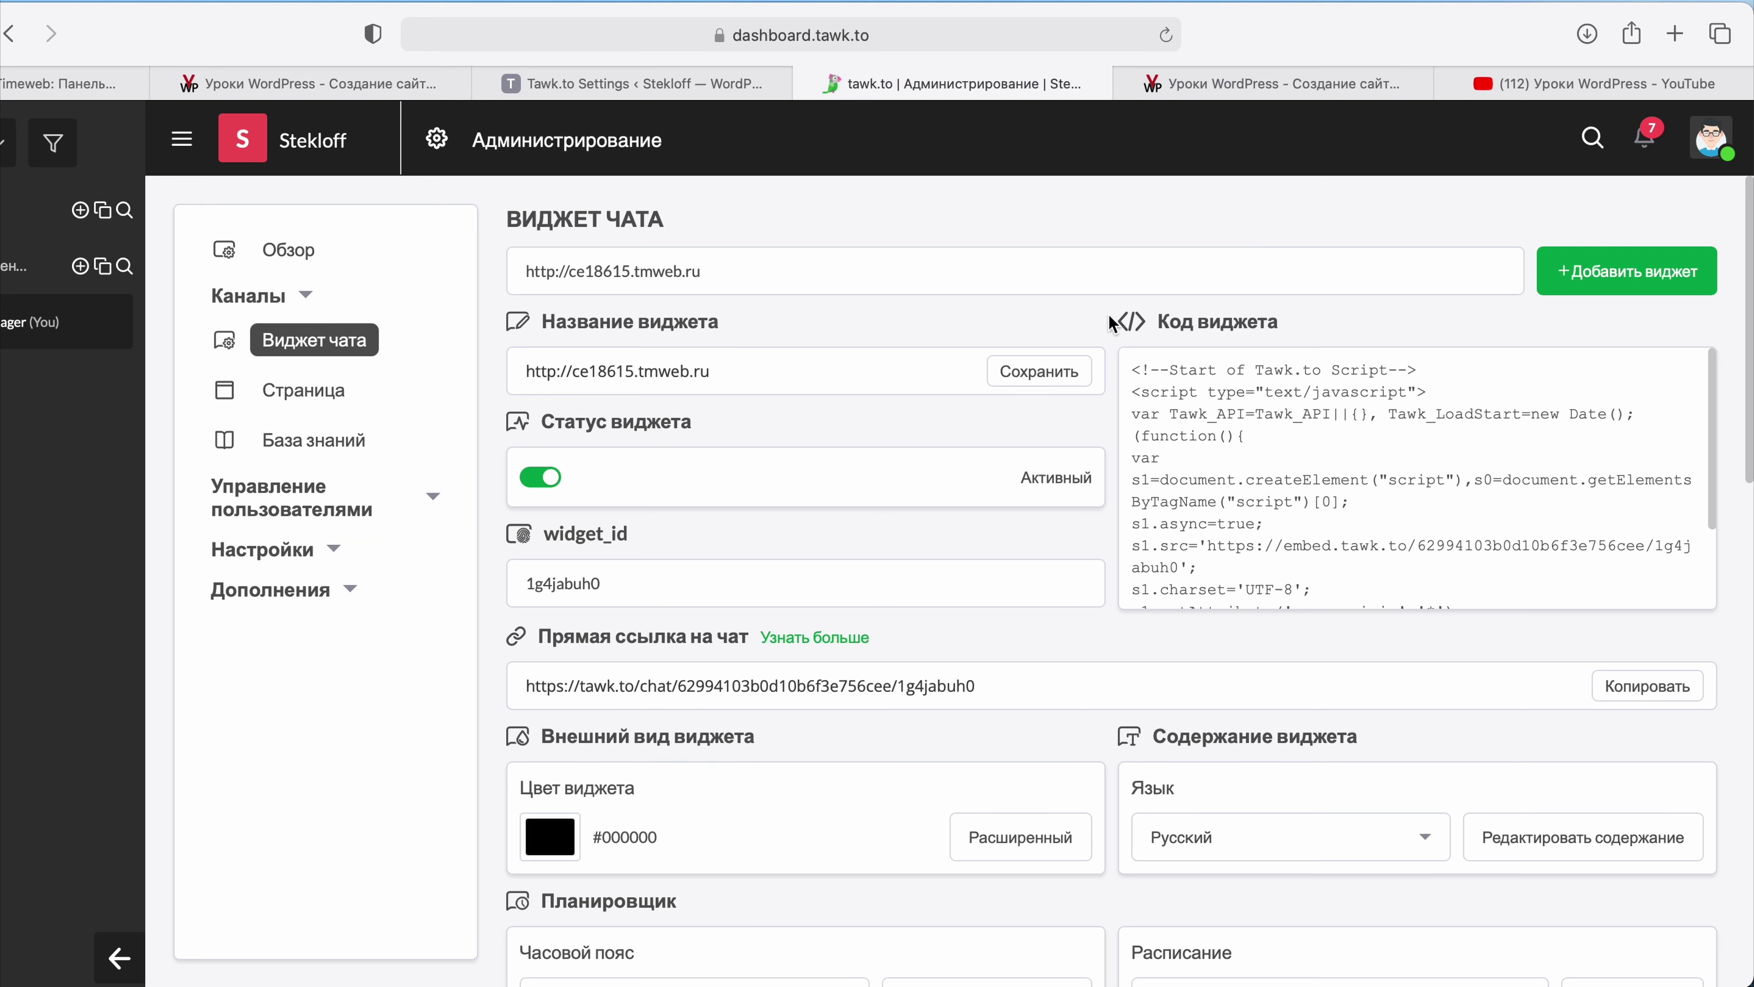
pyautogui.moveTo(1750, 276); pyautogui.dragTo(1592, 276)
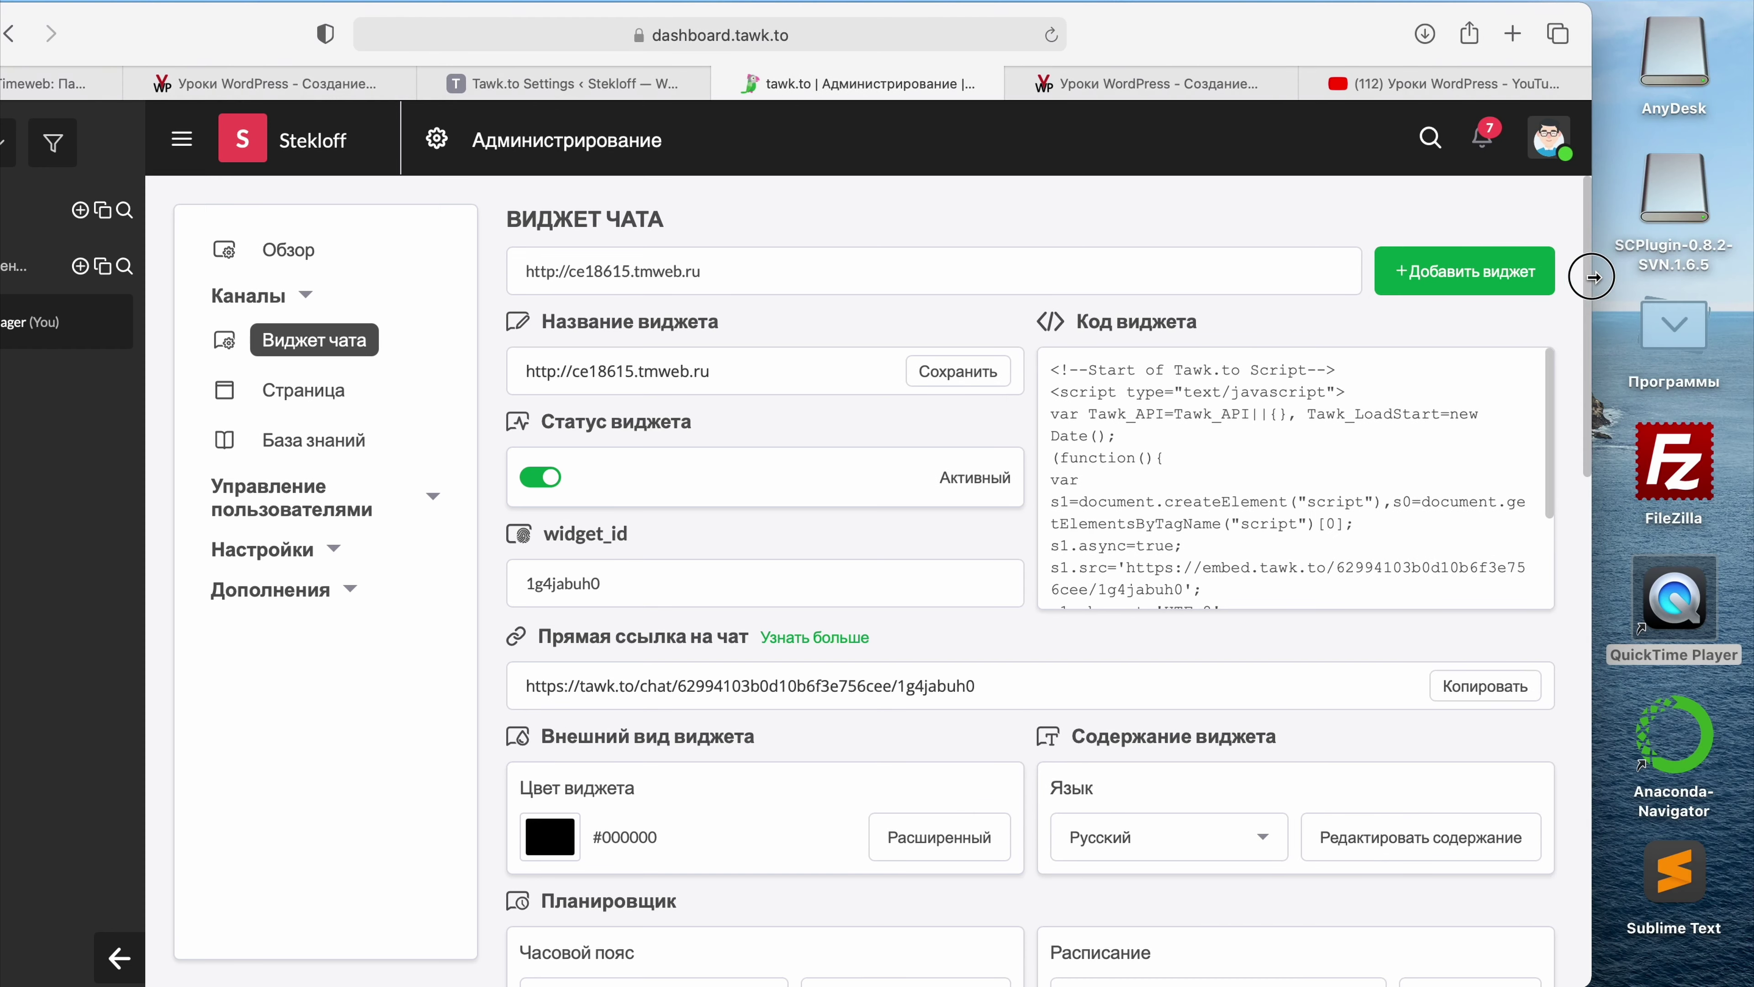
pyautogui.moveTo(1135, 46); pyautogui.dragTo(1298, 22)
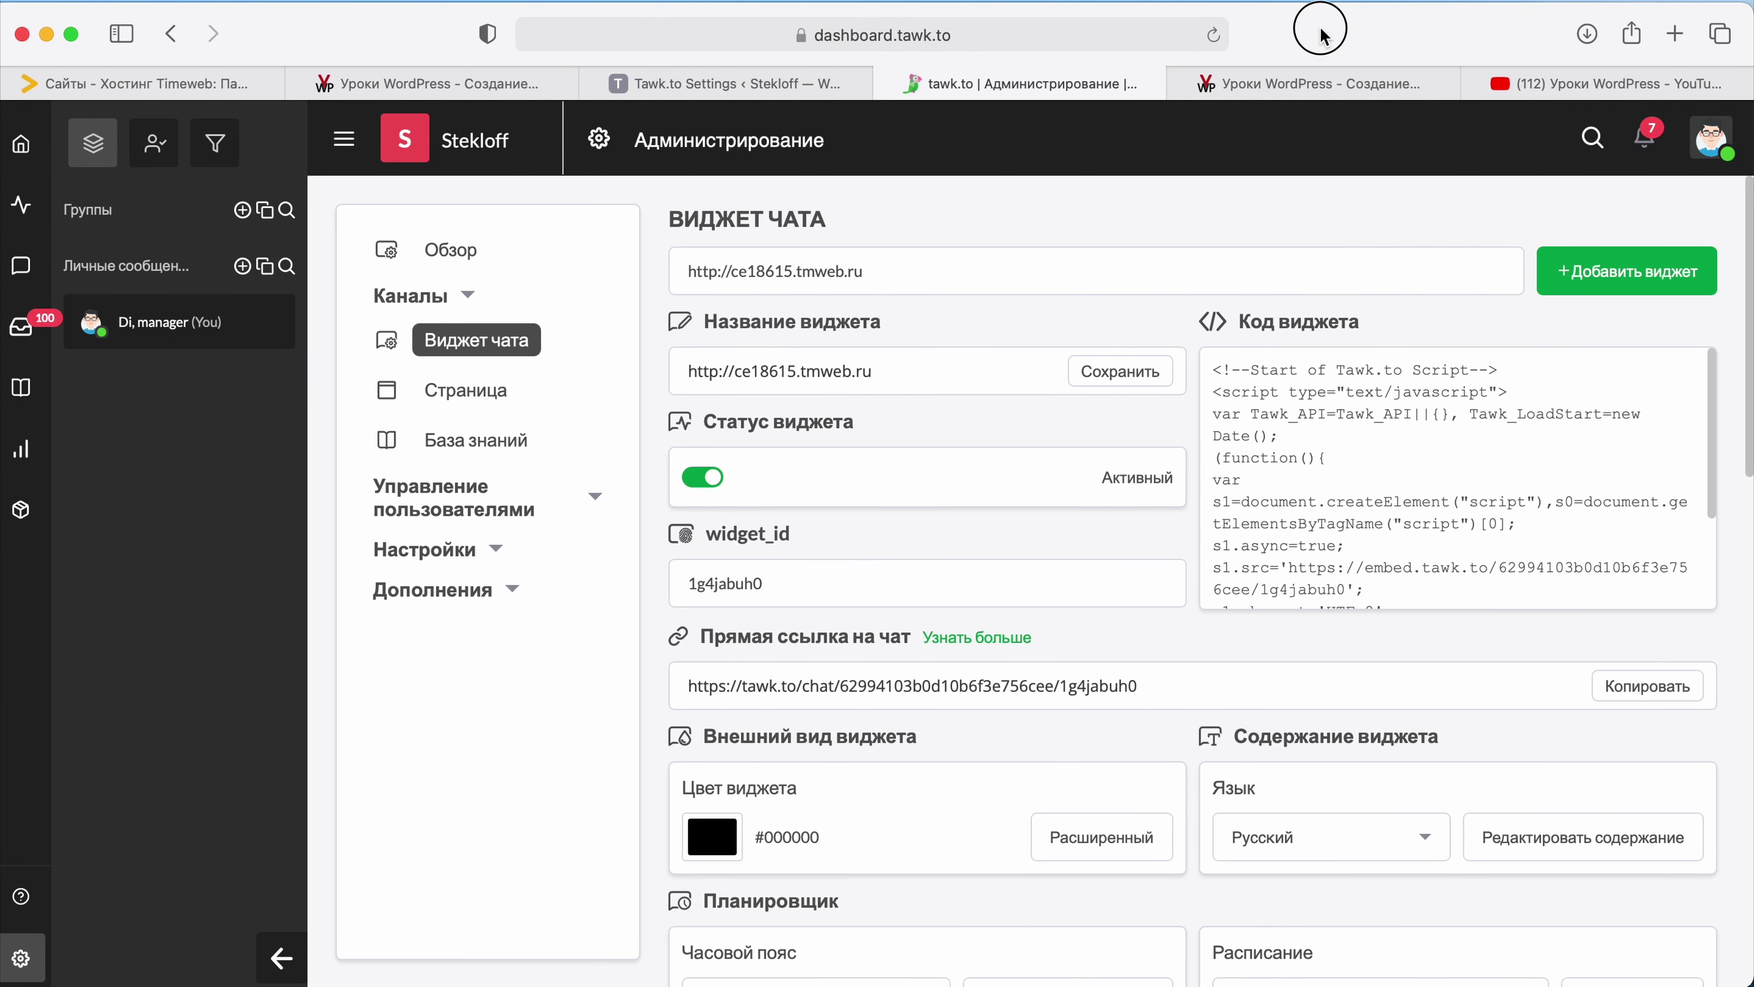
pyautogui.scroll(-5, 1234, 749)
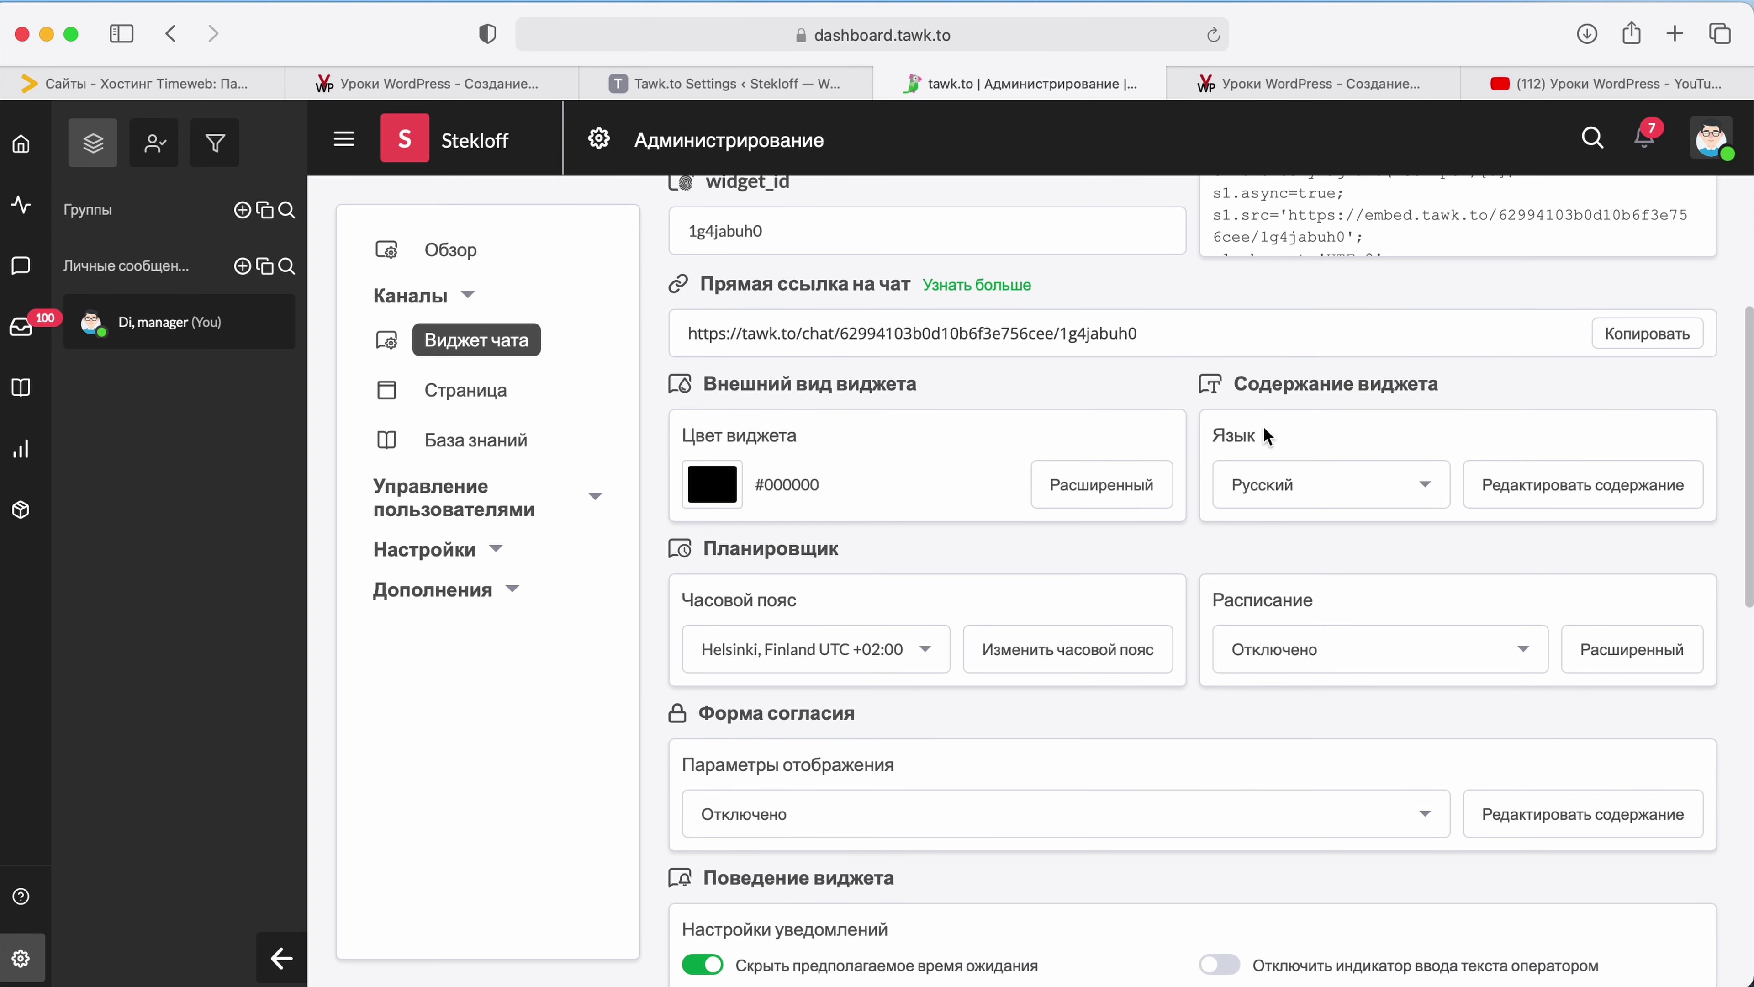
pyautogui.moveTo(1234, 384); pyautogui.dragTo(1439, 390)
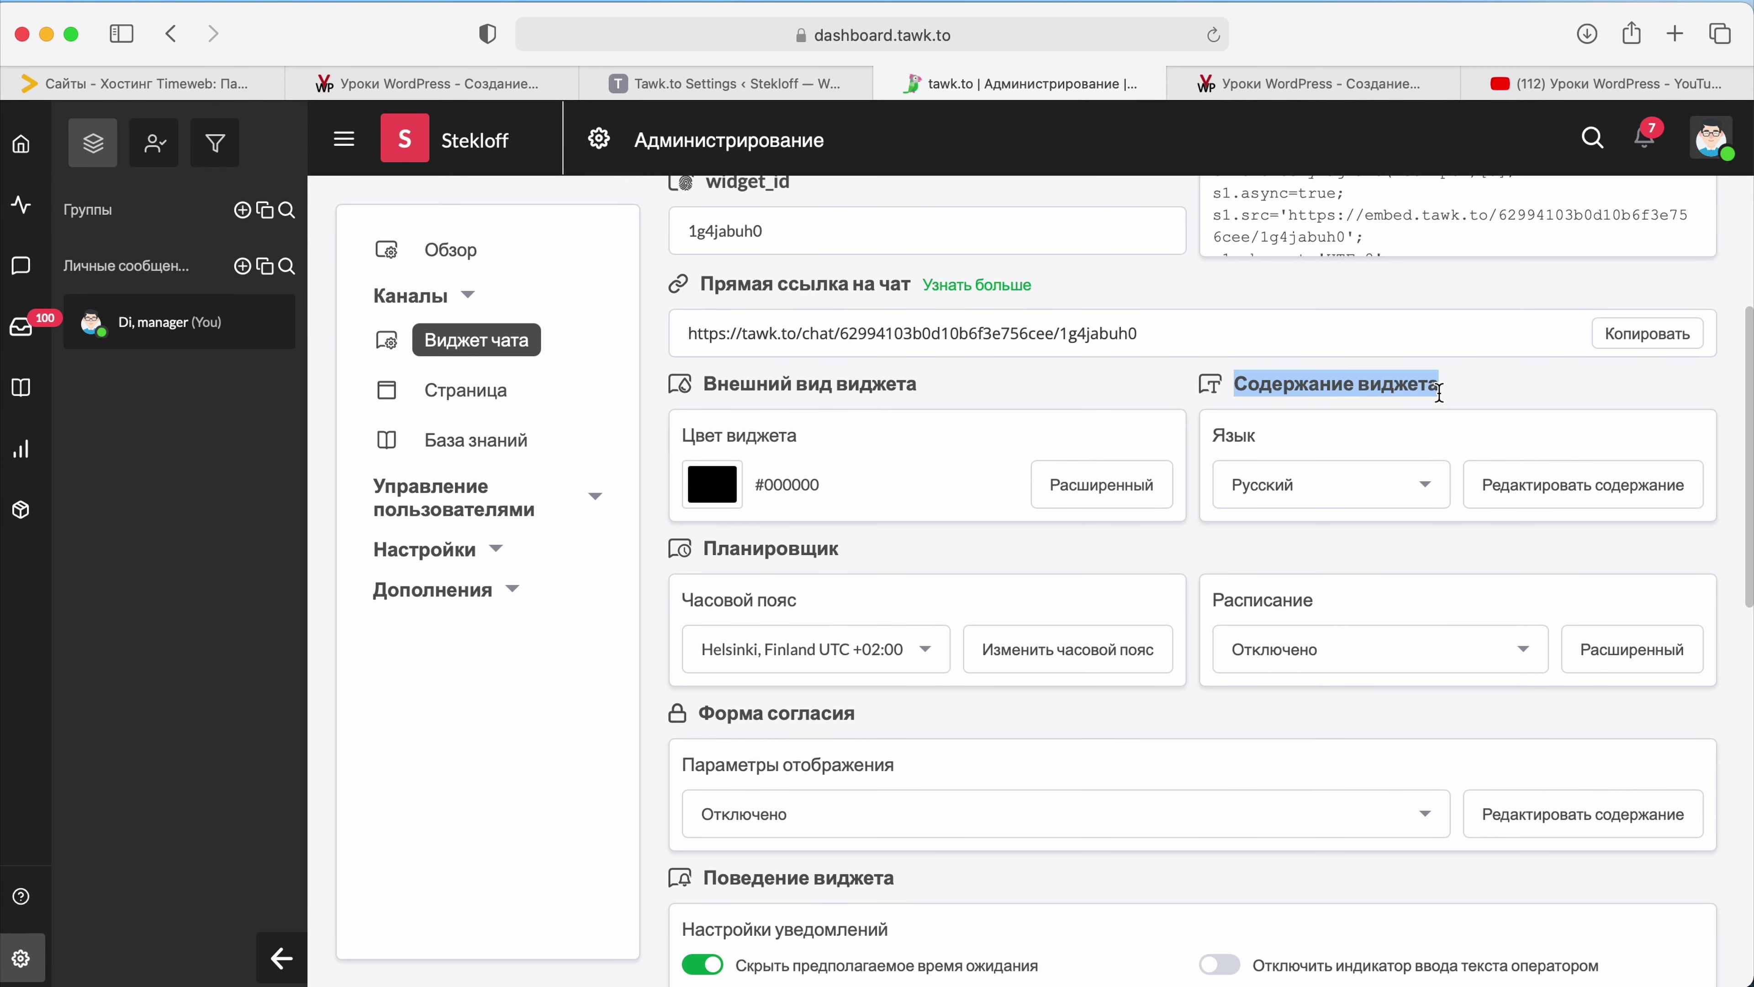
pyautogui.moveTo(710, 383); pyautogui.dragTo(928, 384)
pyautogui.click(1012, 381)
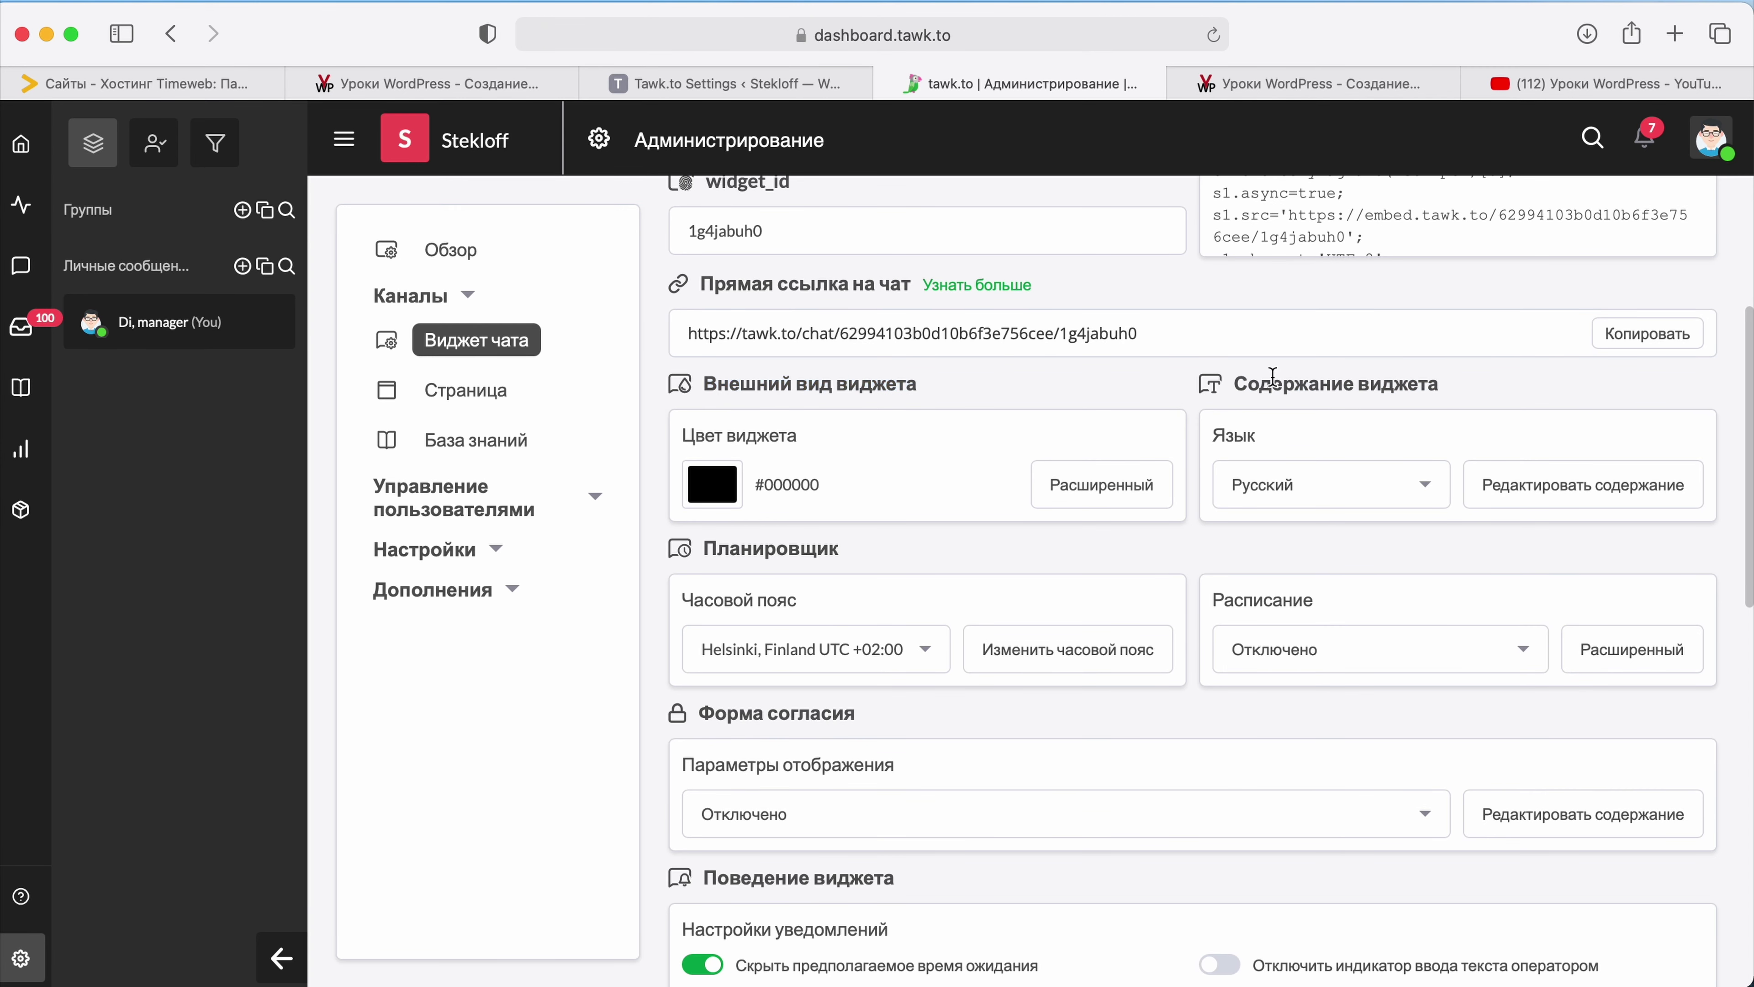
# Step: Check the available widget languages without changing the selection, and open the widget content for editing
pyautogui.click(1376, 492)
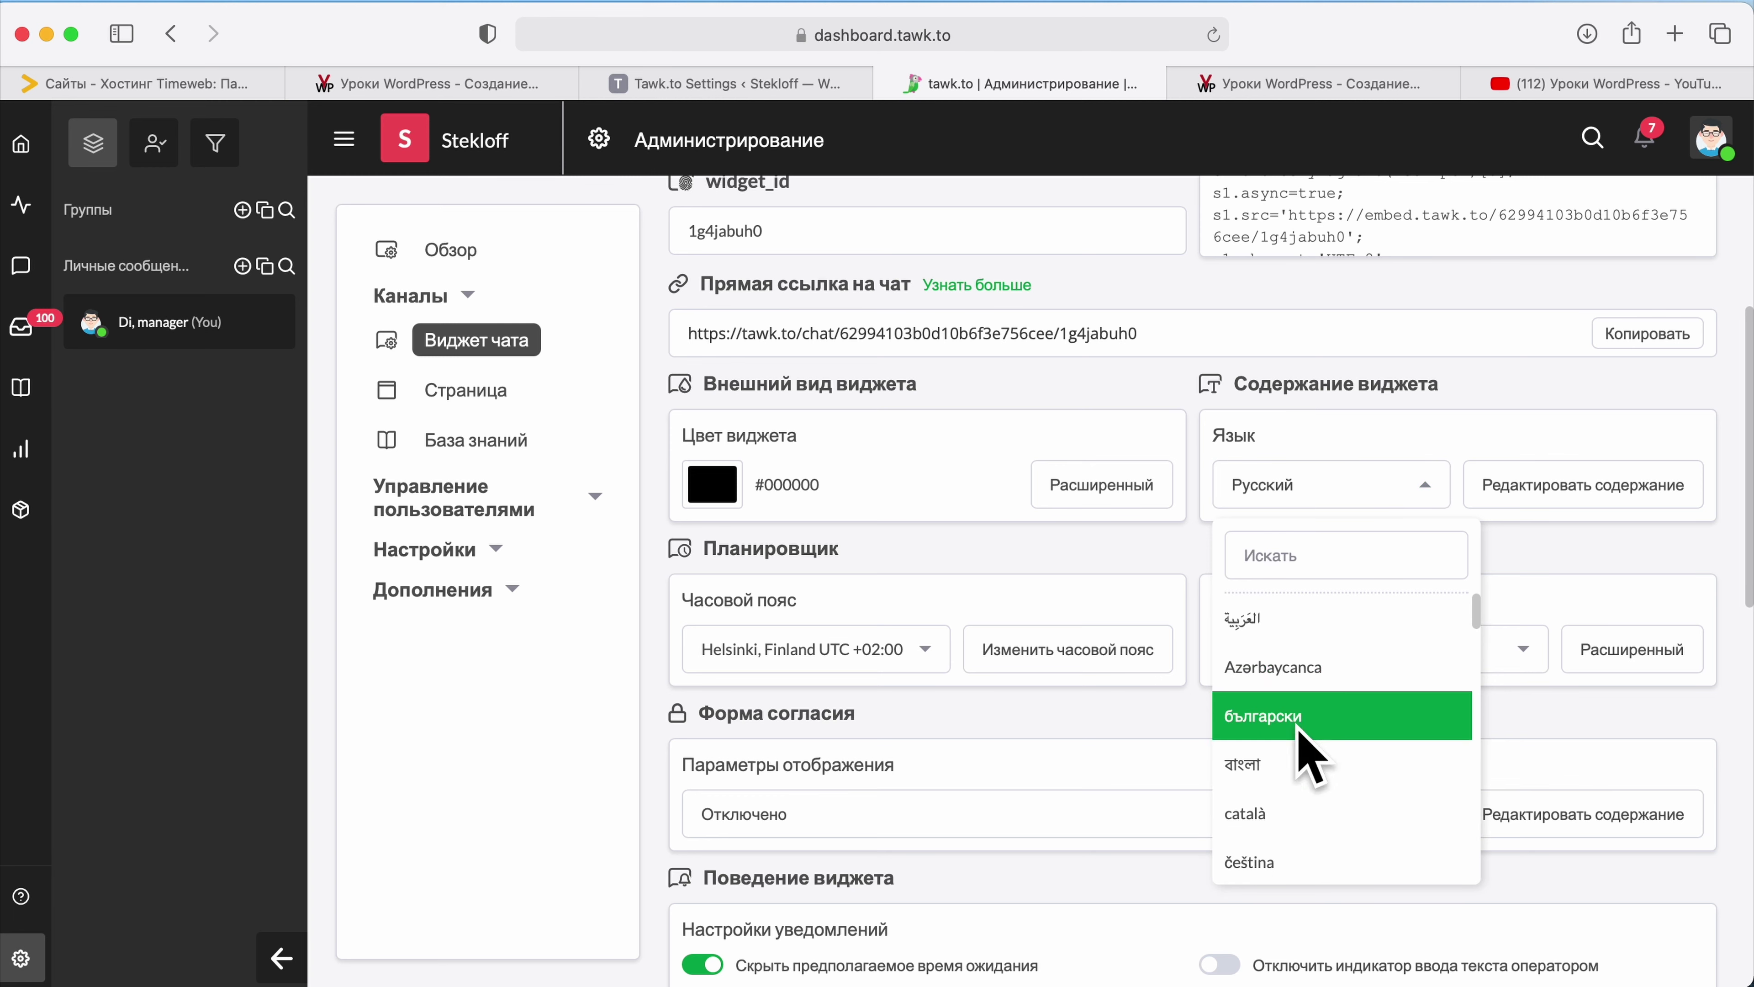
pyautogui.click(1435, 471)
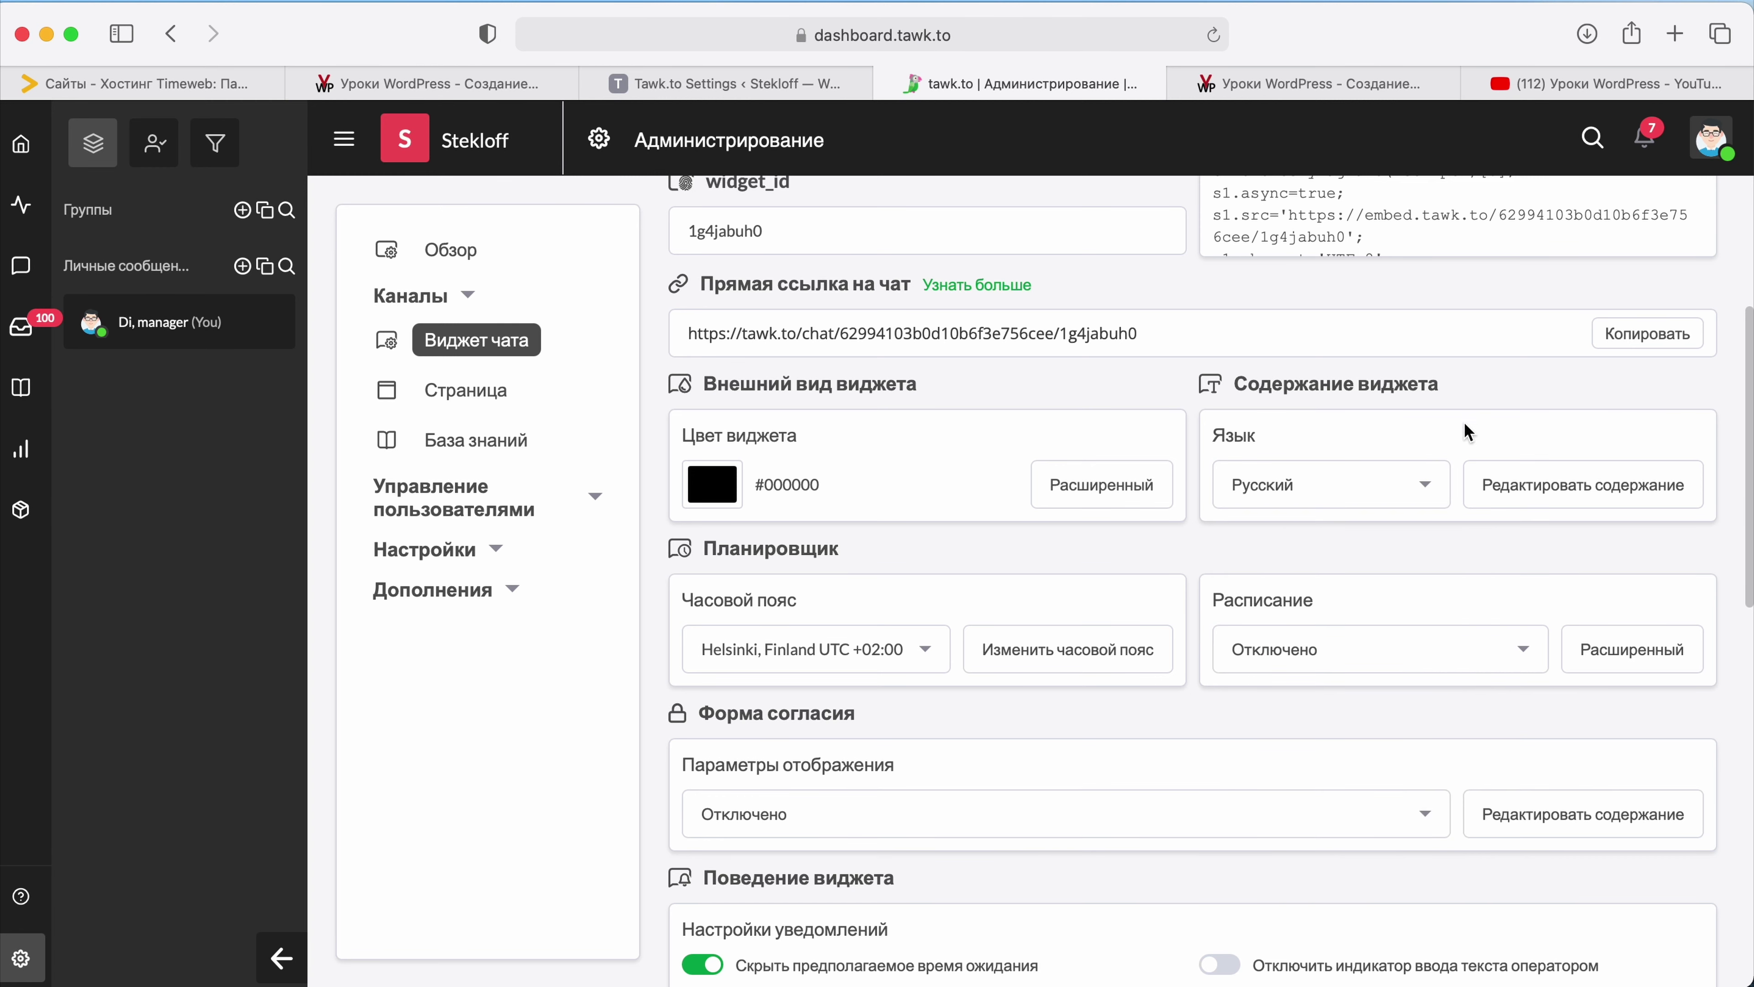
pyautogui.click(1519, 493)
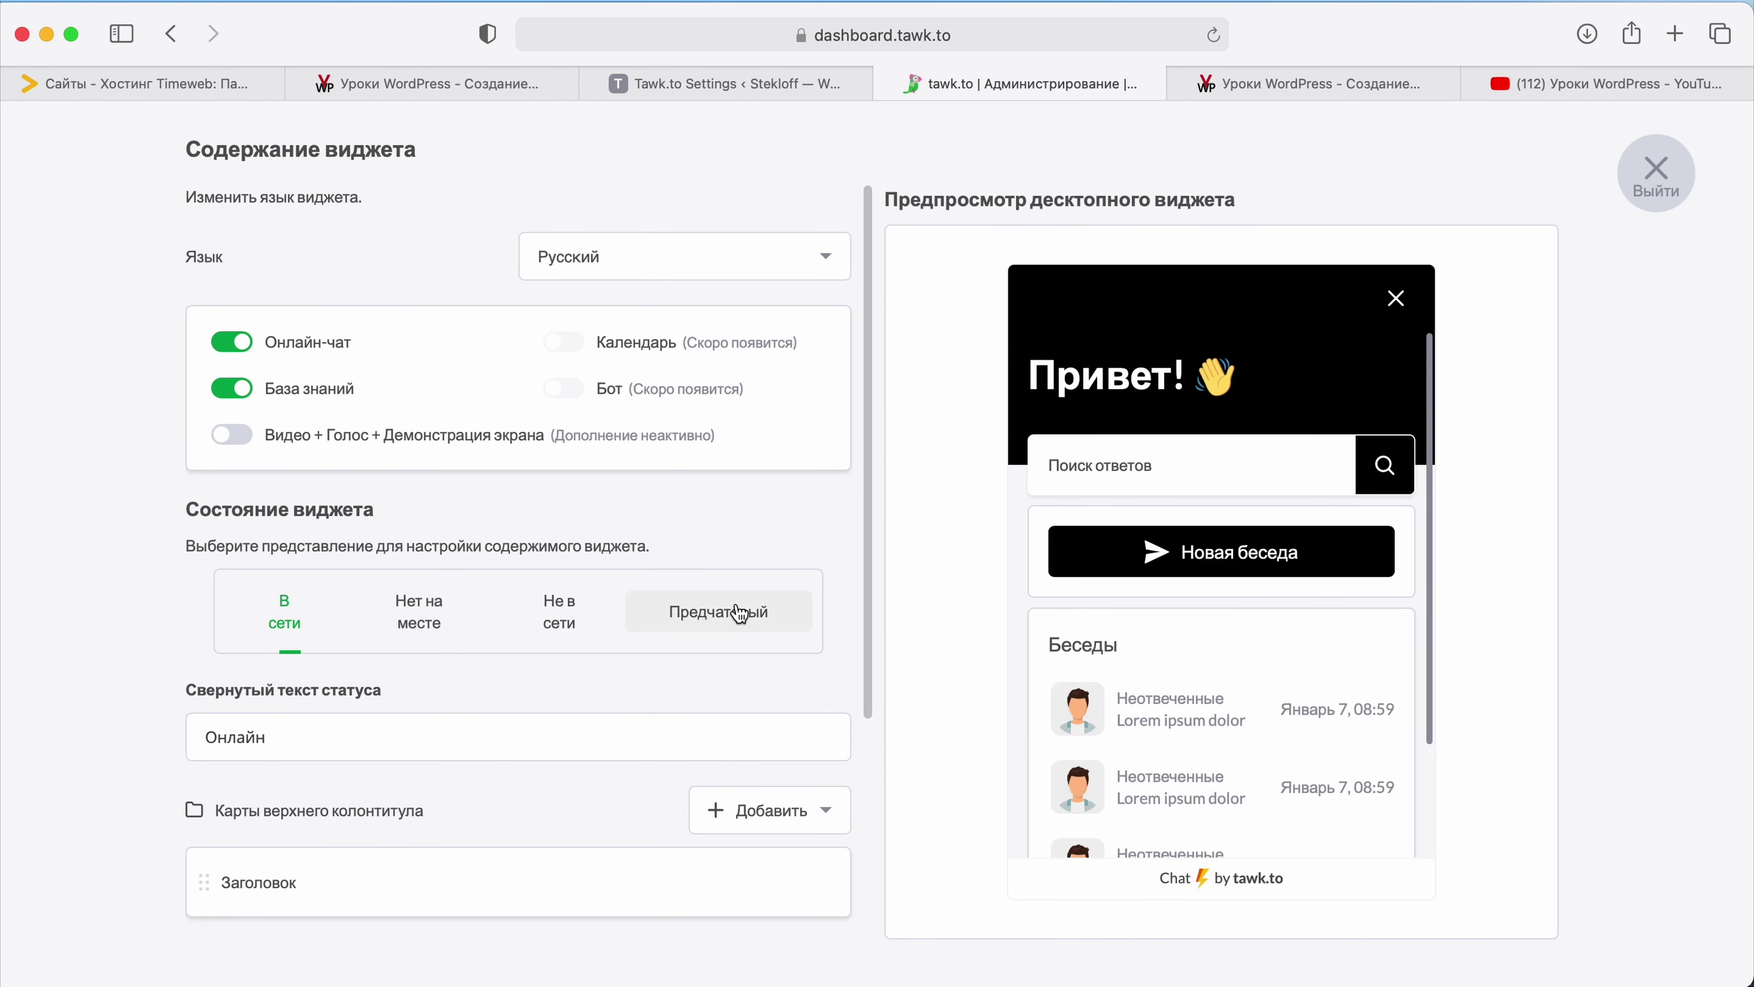
pyautogui.scroll(-3, 519, 666)
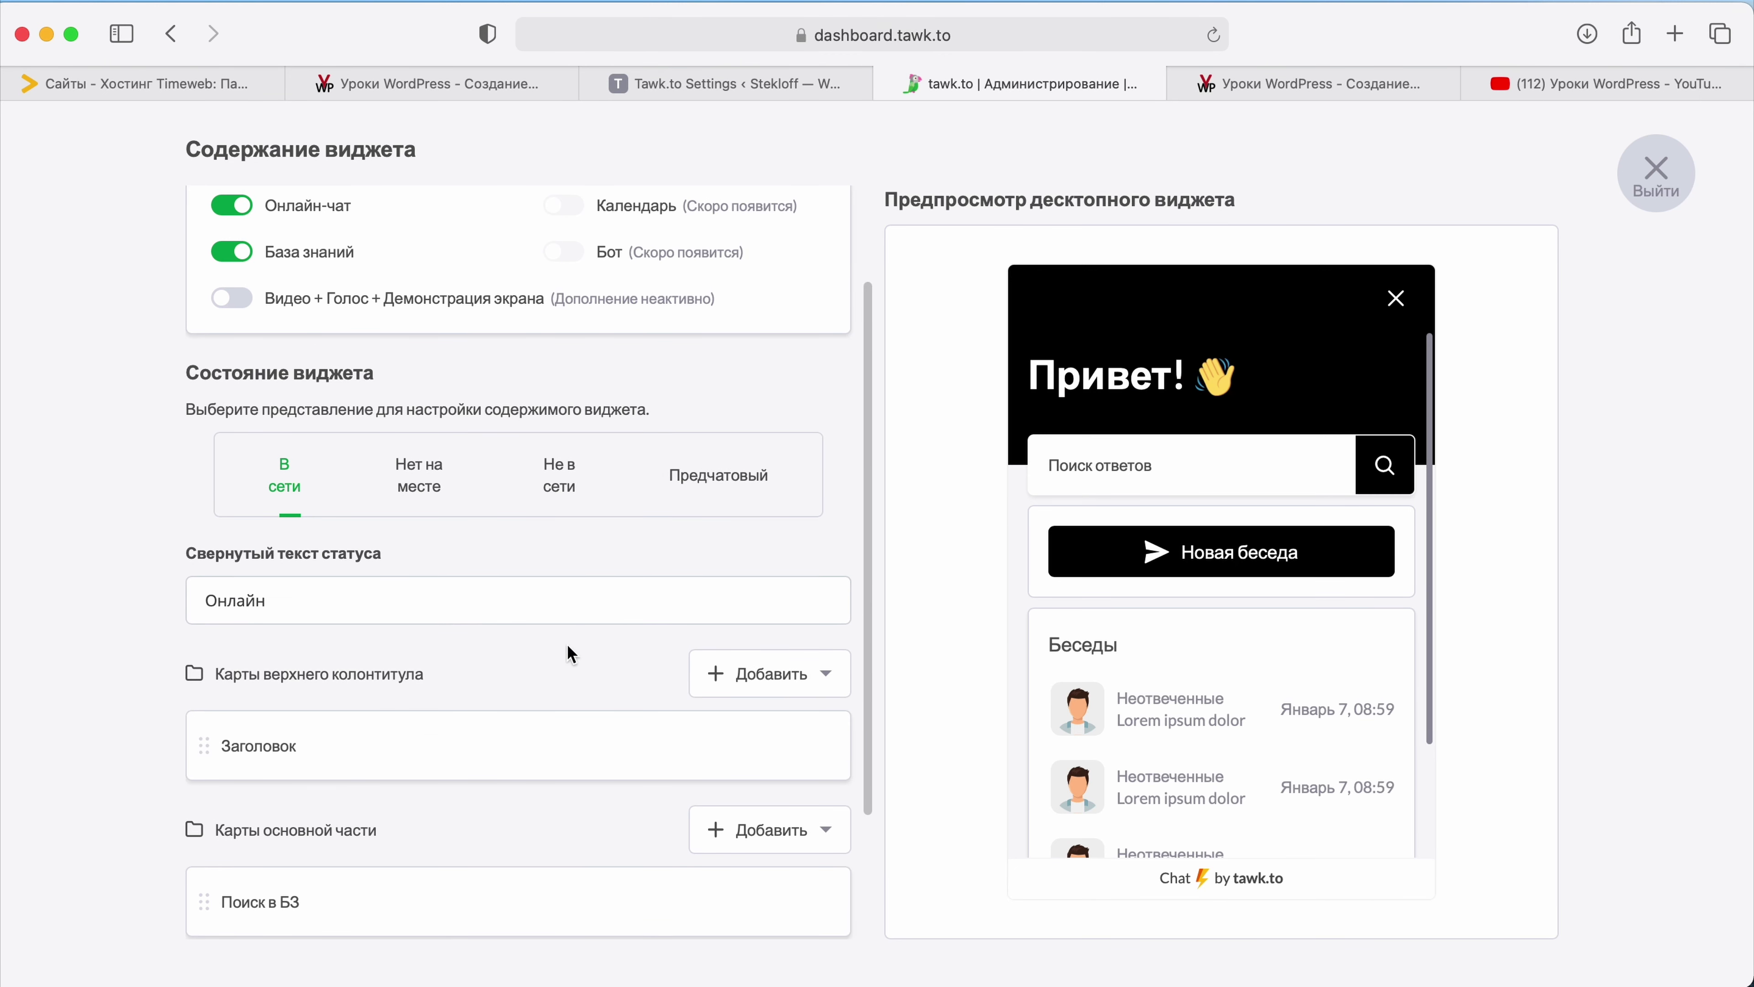
# Step: Change the greeting in the online state's heading card from "Привет" to "Здравствуйте", keeping the waving hand, and update the card
pyautogui.moveTo(1028, 377); pyautogui.dragTo(1185, 380)
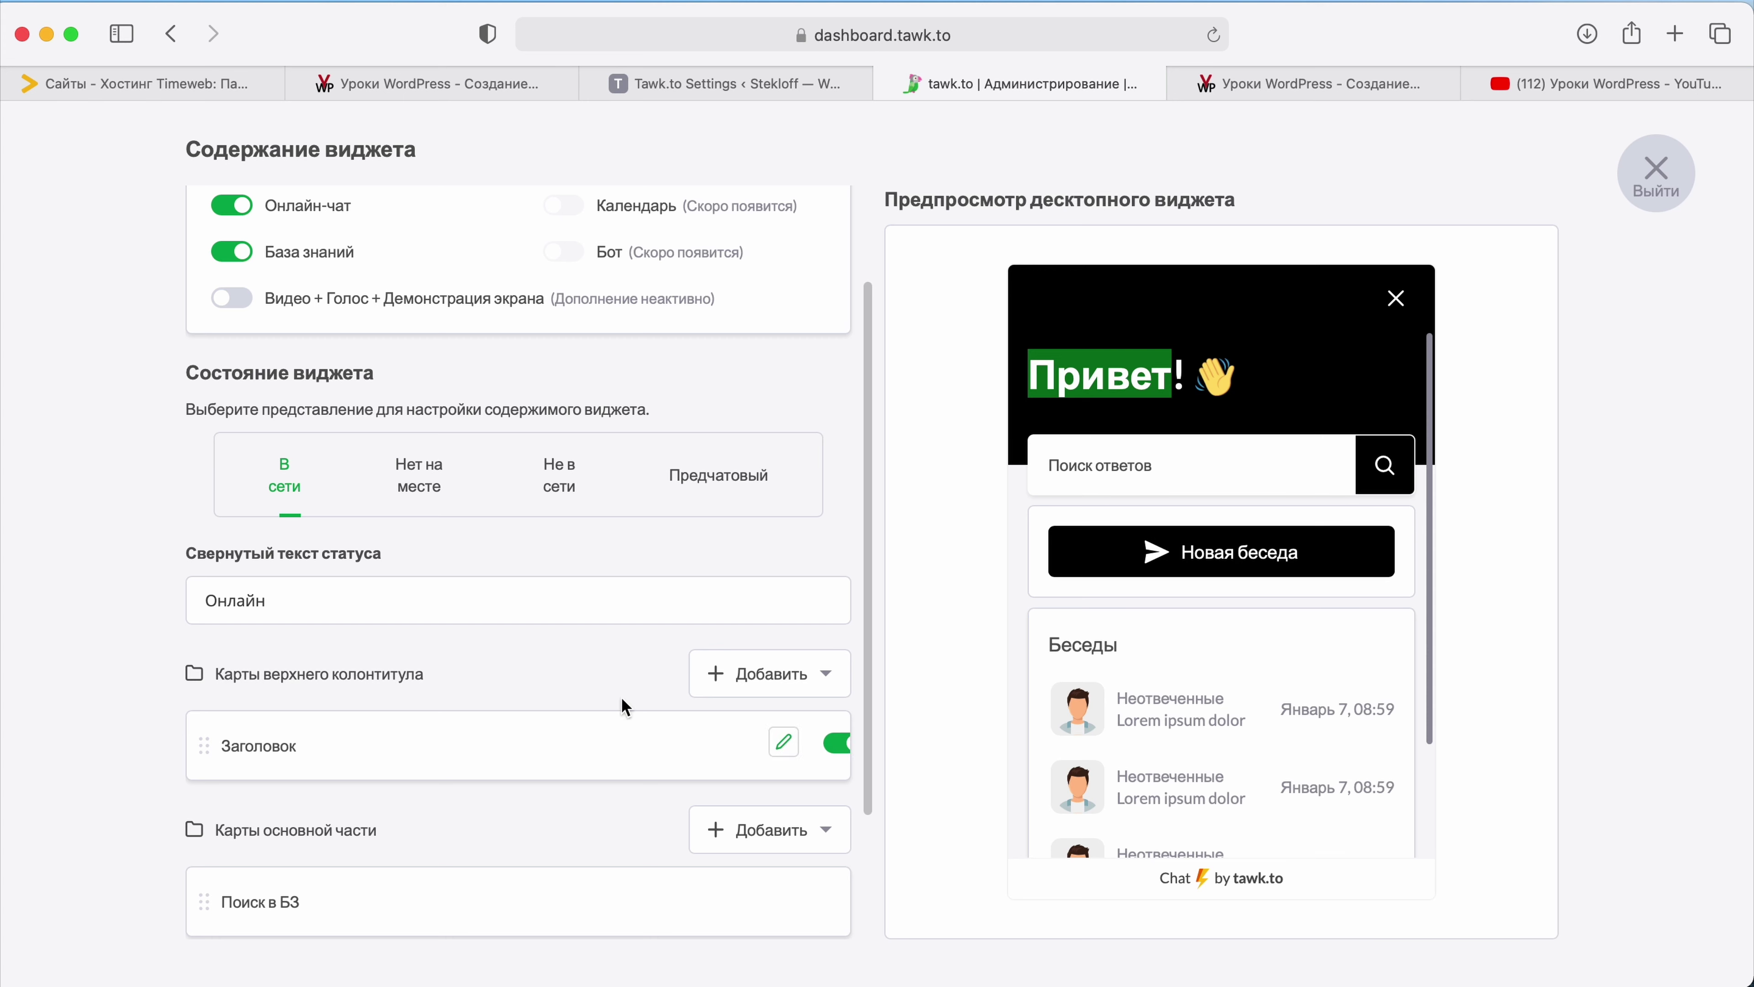
pyautogui.scroll(-2, 621, 696)
pyautogui.click(746, 674)
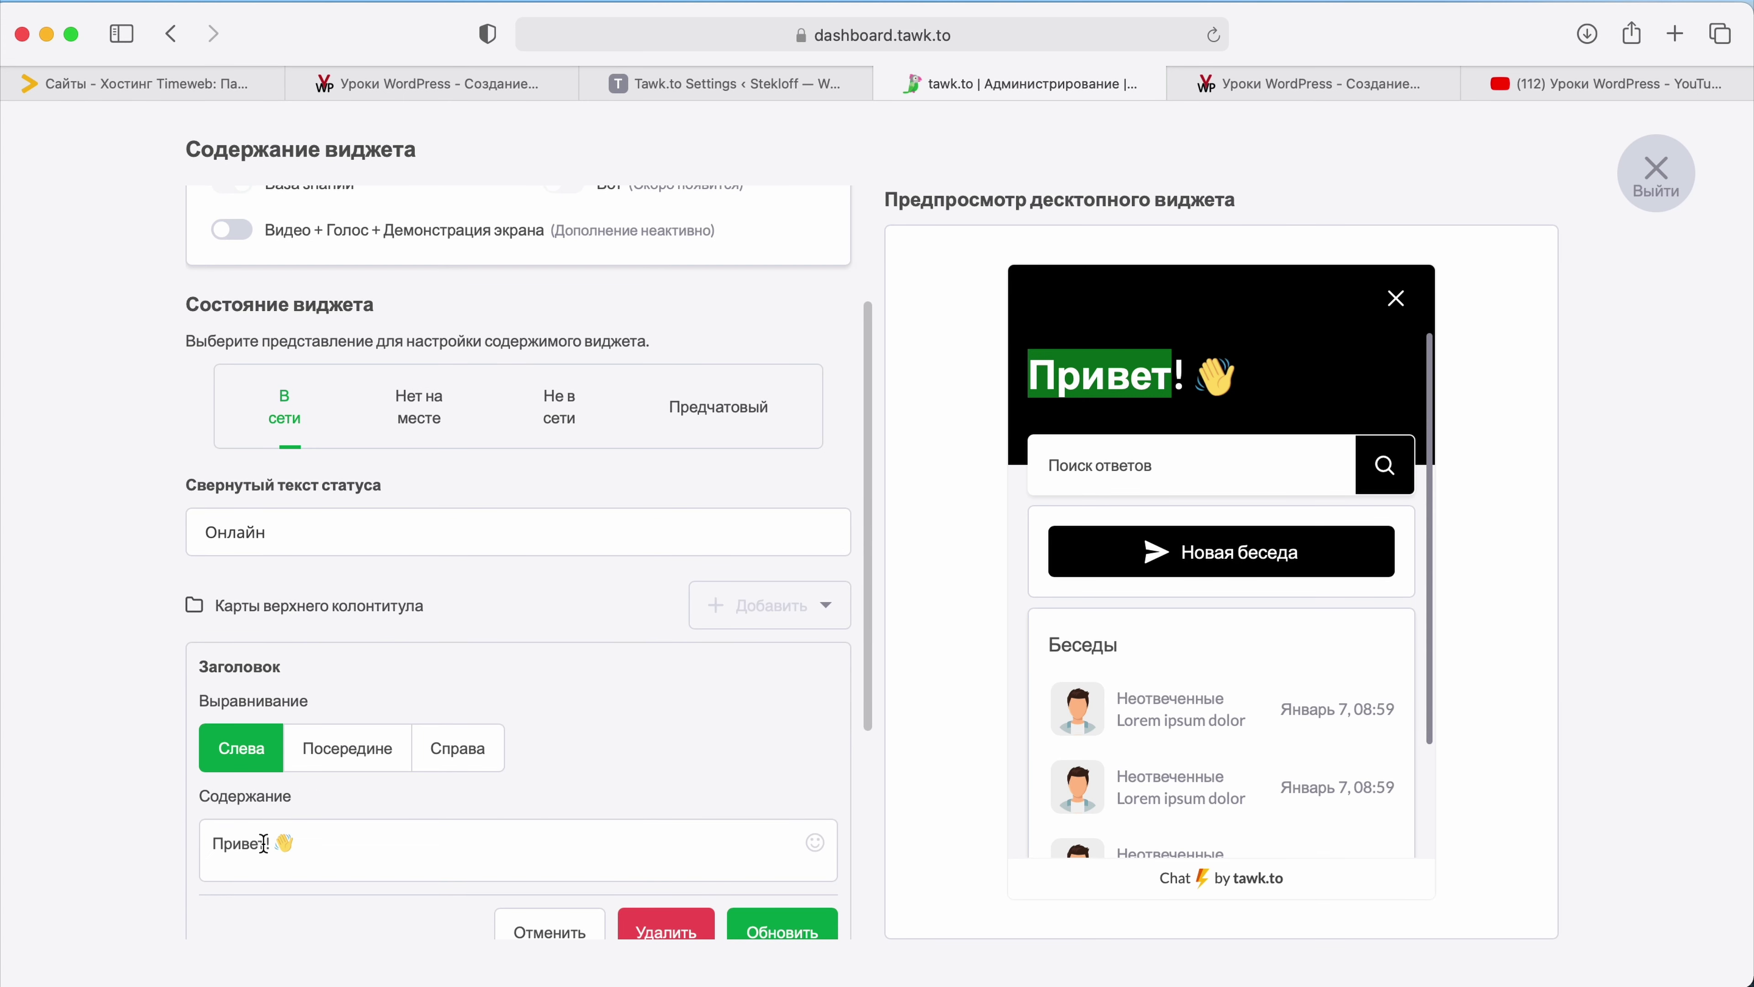
pyautogui.moveTo(263, 844); pyautogui.dragTo(130, 854)
pyautogui.write('Здравств')
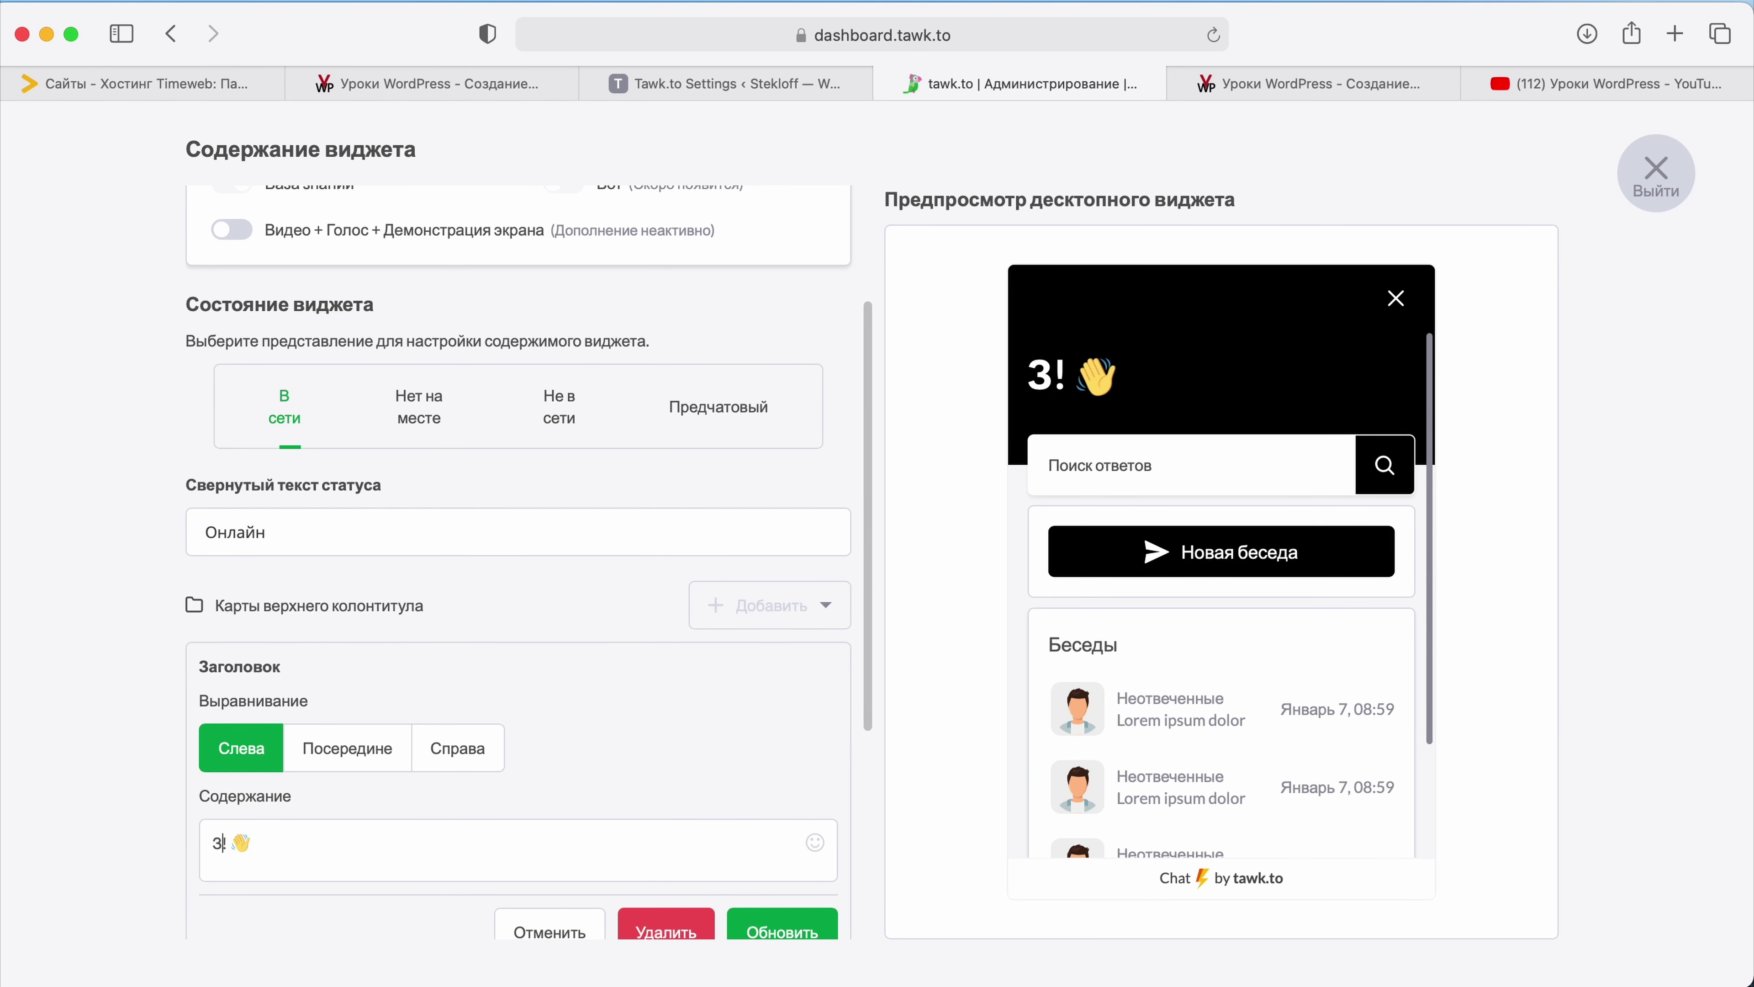
pyautogui.write('уйте')
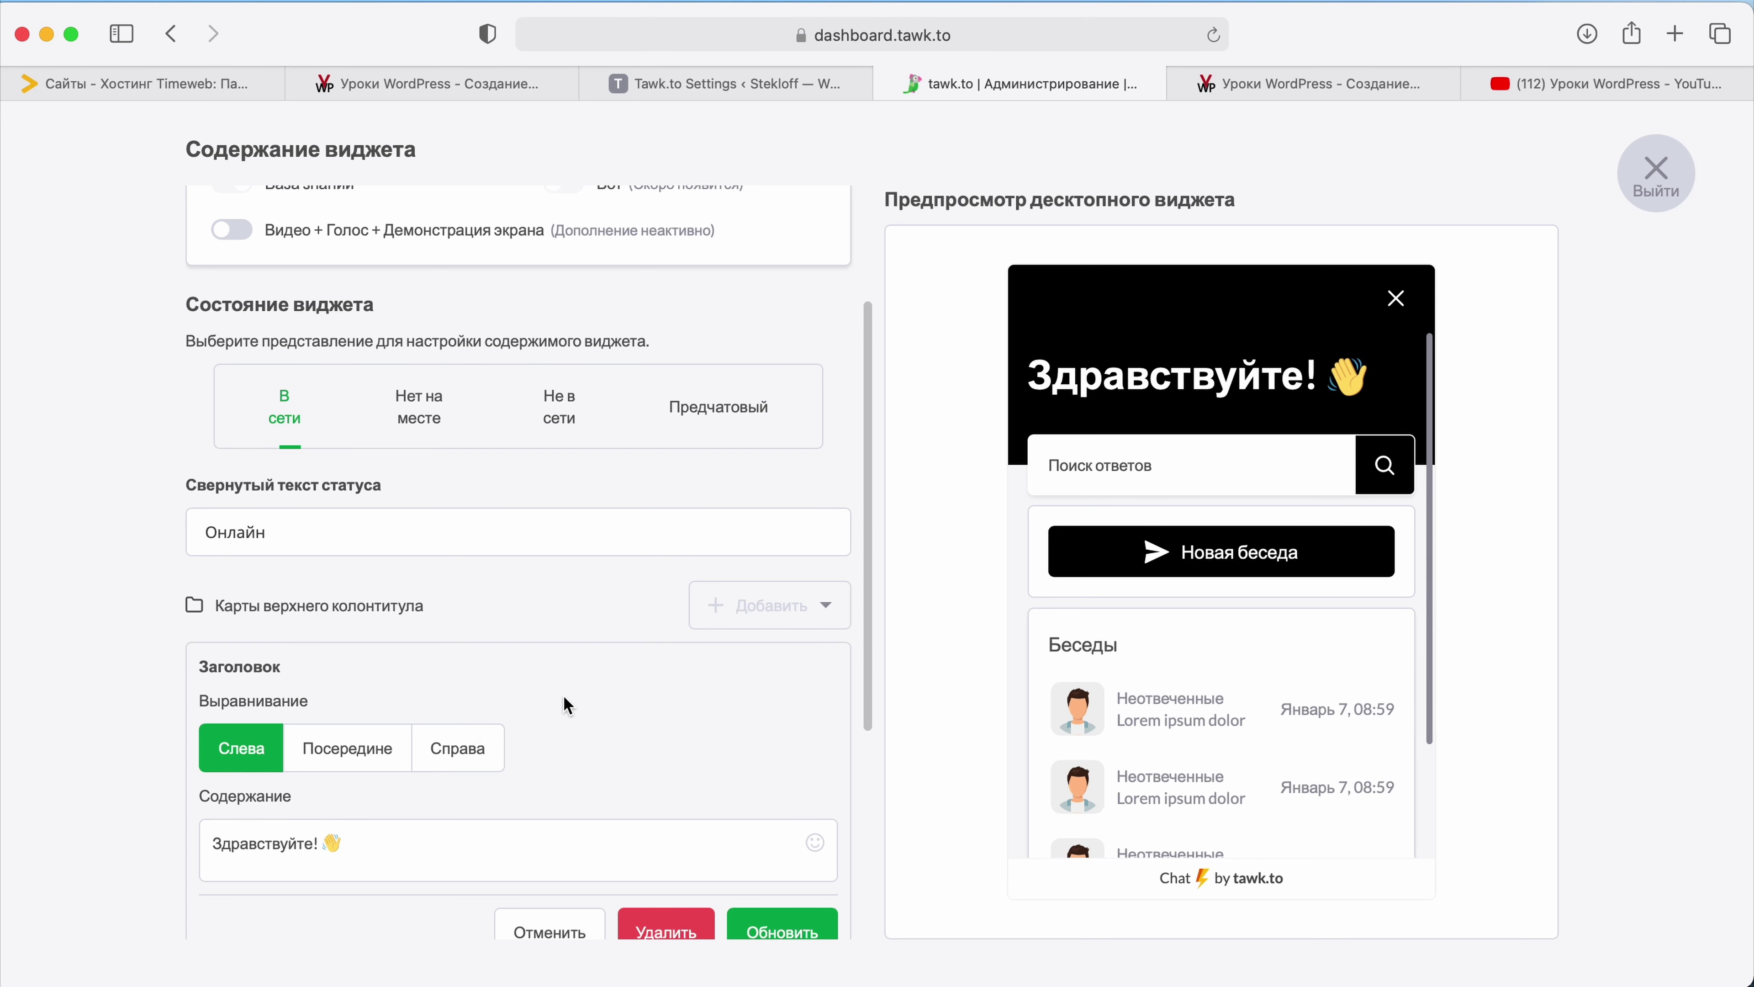
pyautogui.scroll(-5, 564, 697)
pyautogui.scroll(2, 568, 705)
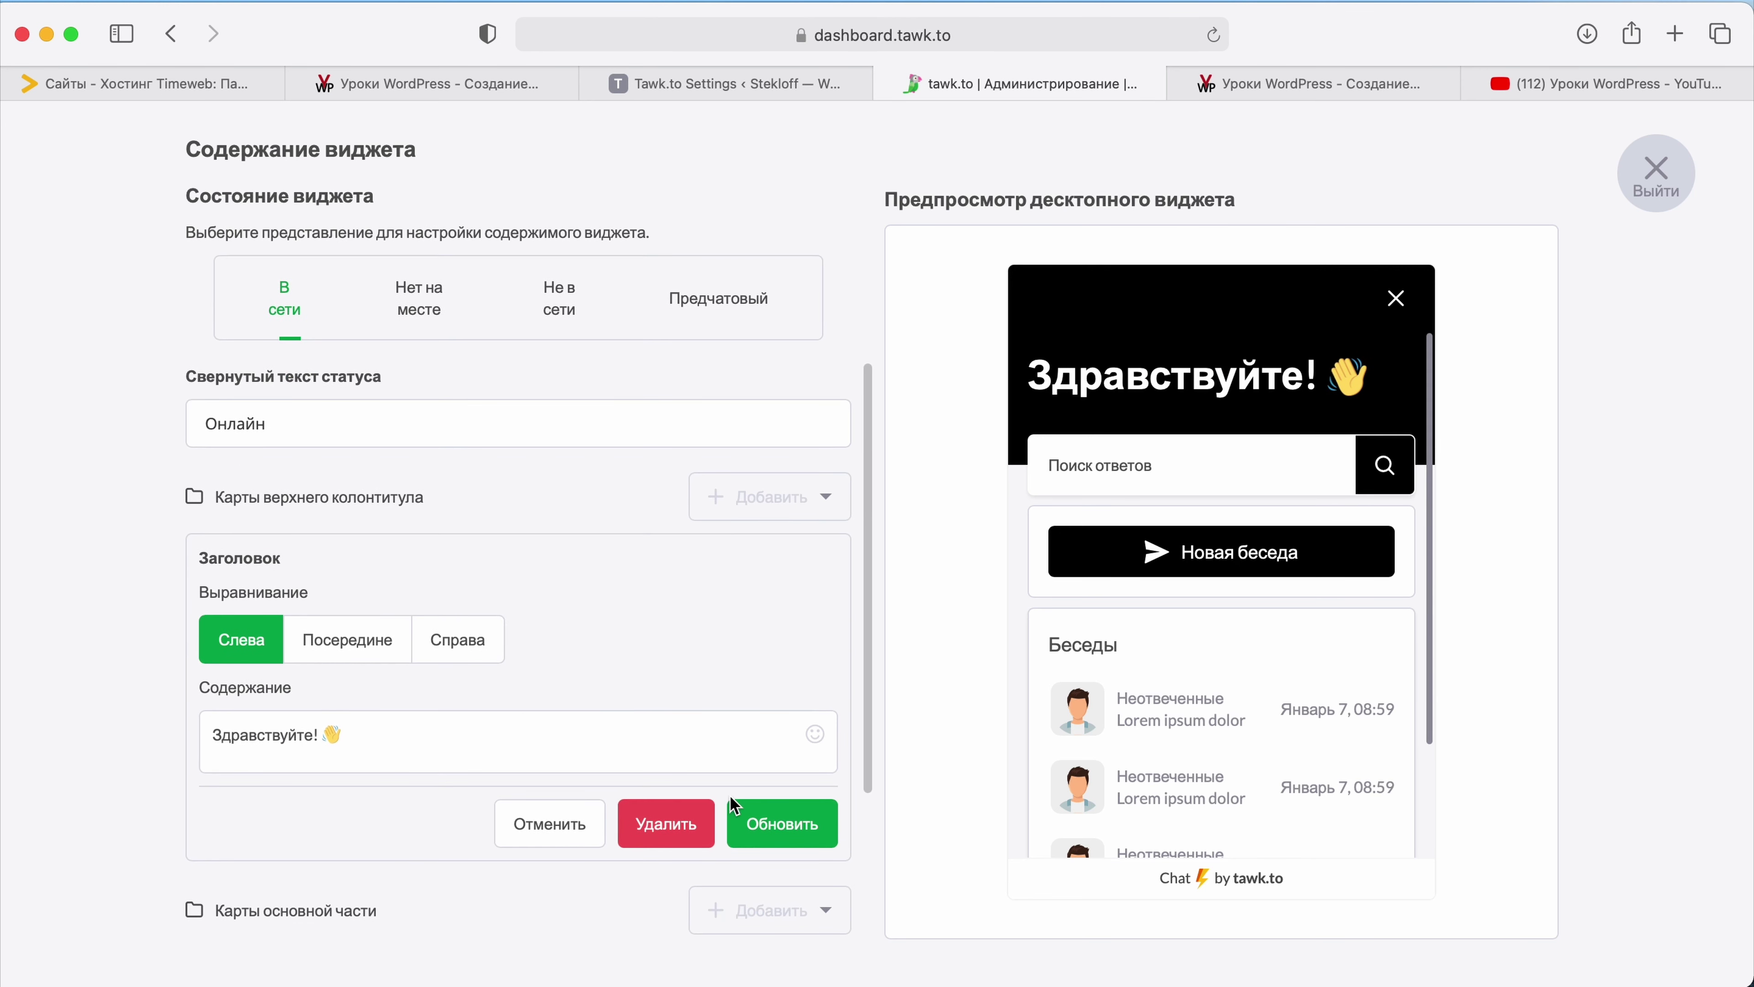
pyautogui.click(763, 829)
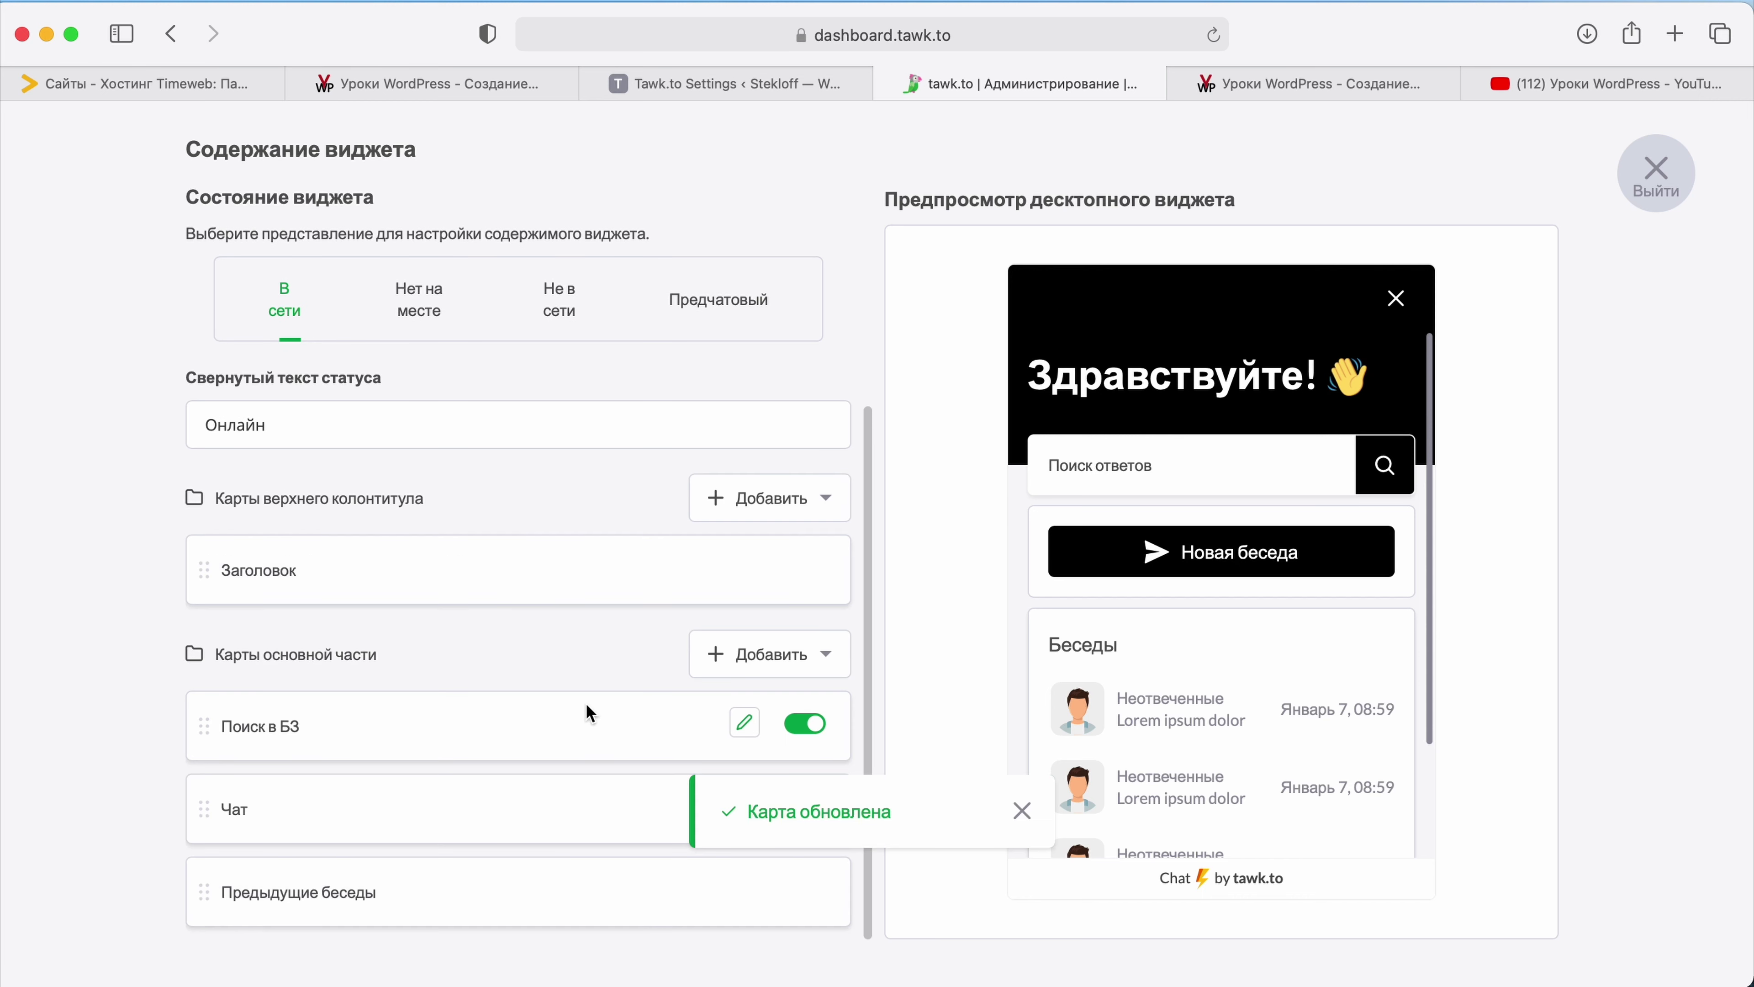
# Step: Add a centred text area card reading "Привет! Напишите нам!" to the online state's header cards and save it
pyautogui.scroll(2, 586, 703)
pyautogui.scroll(-2, 729, 565)
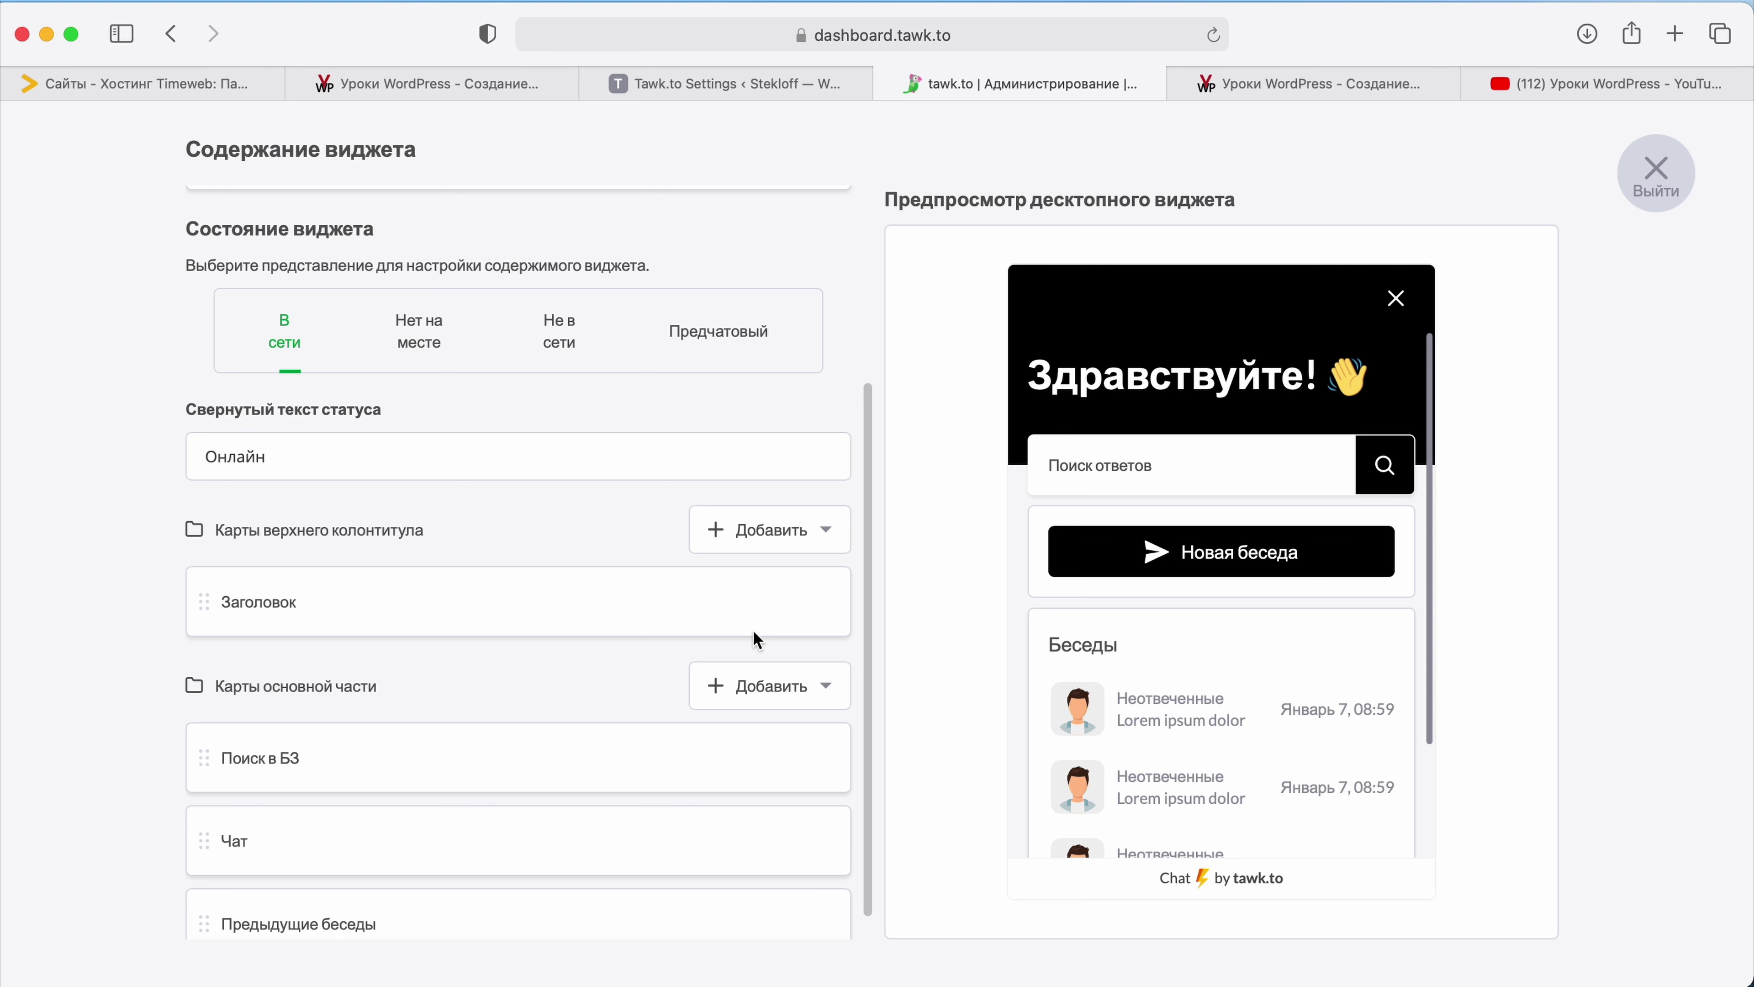
pyautogui.click(763, 552)
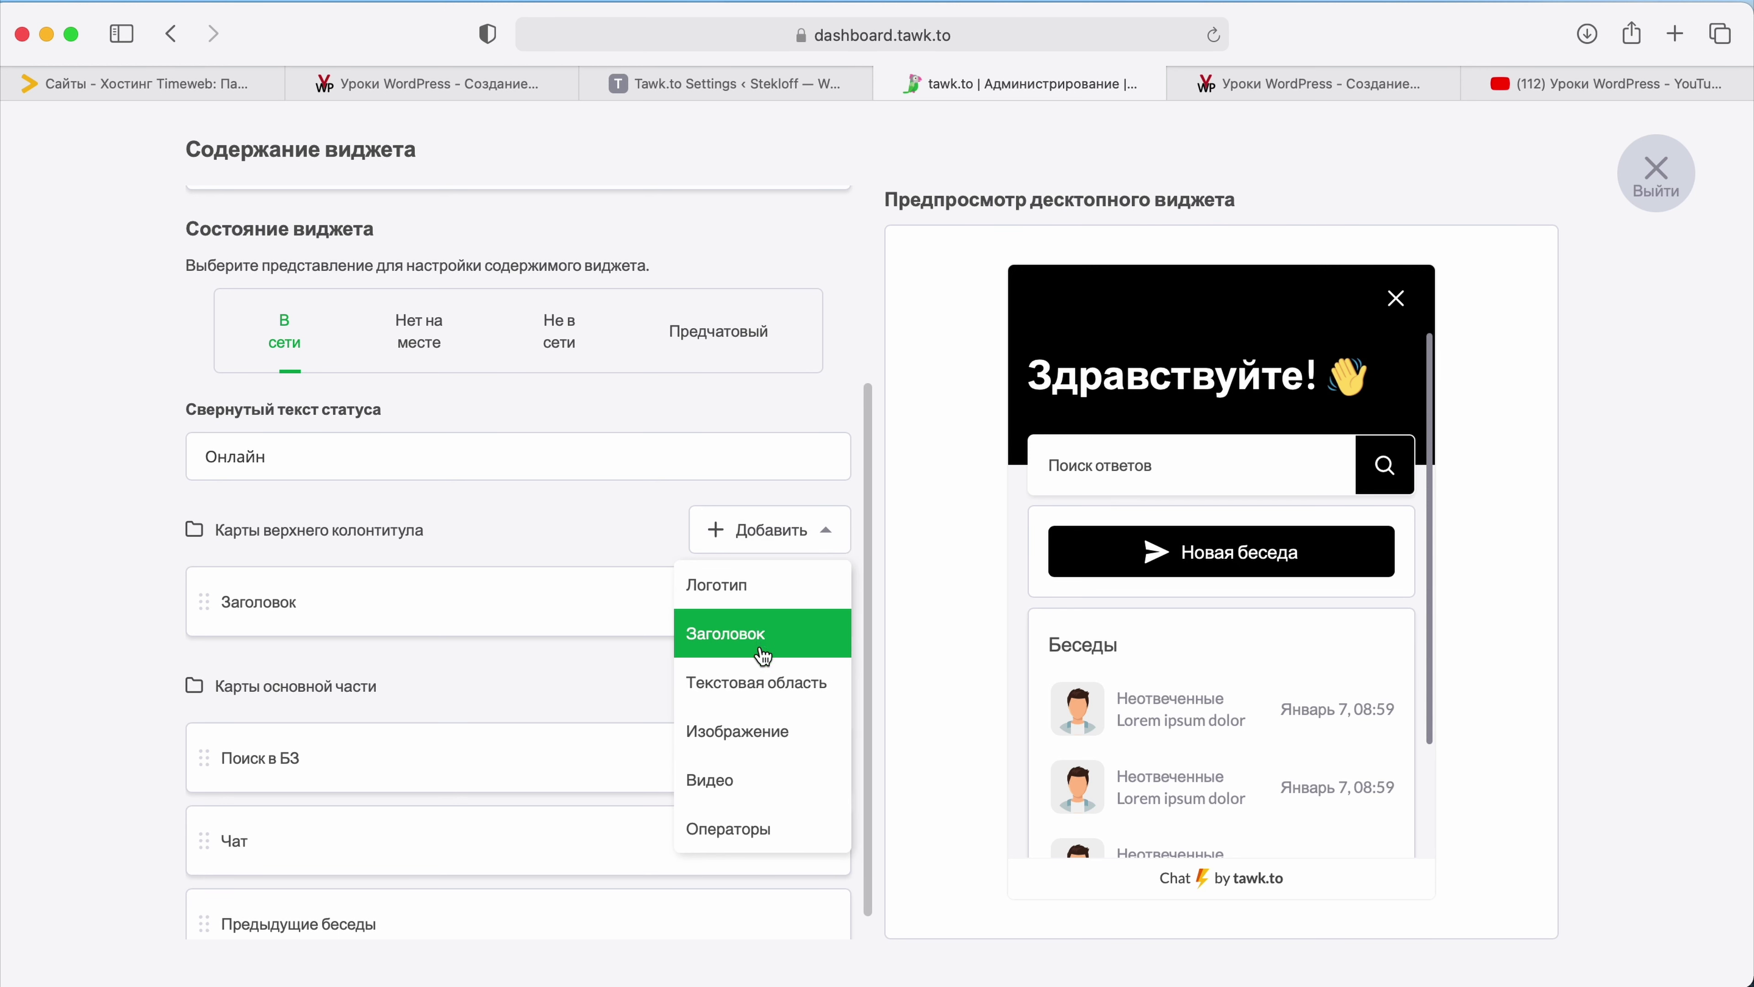
pyautogui.scroll(-1, 766, 663)
pyautogui.click(772, 683)
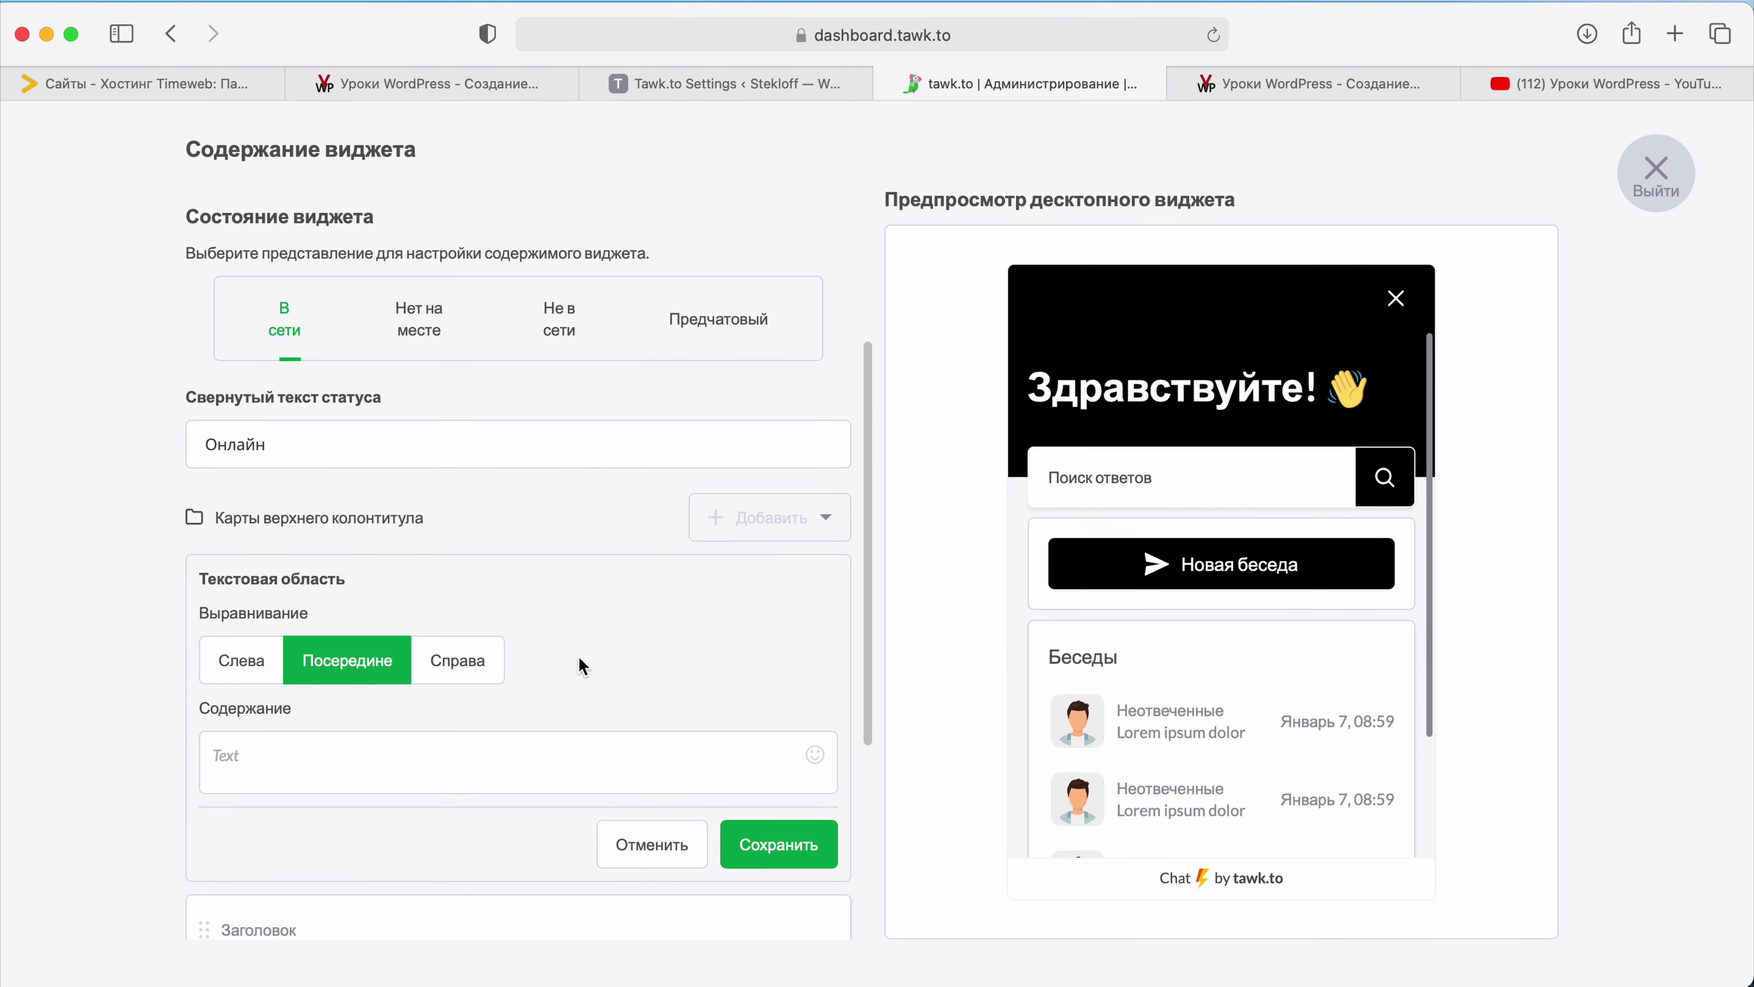
pyautogui.click(447, 767)
pyautogui.write('Привет! ')
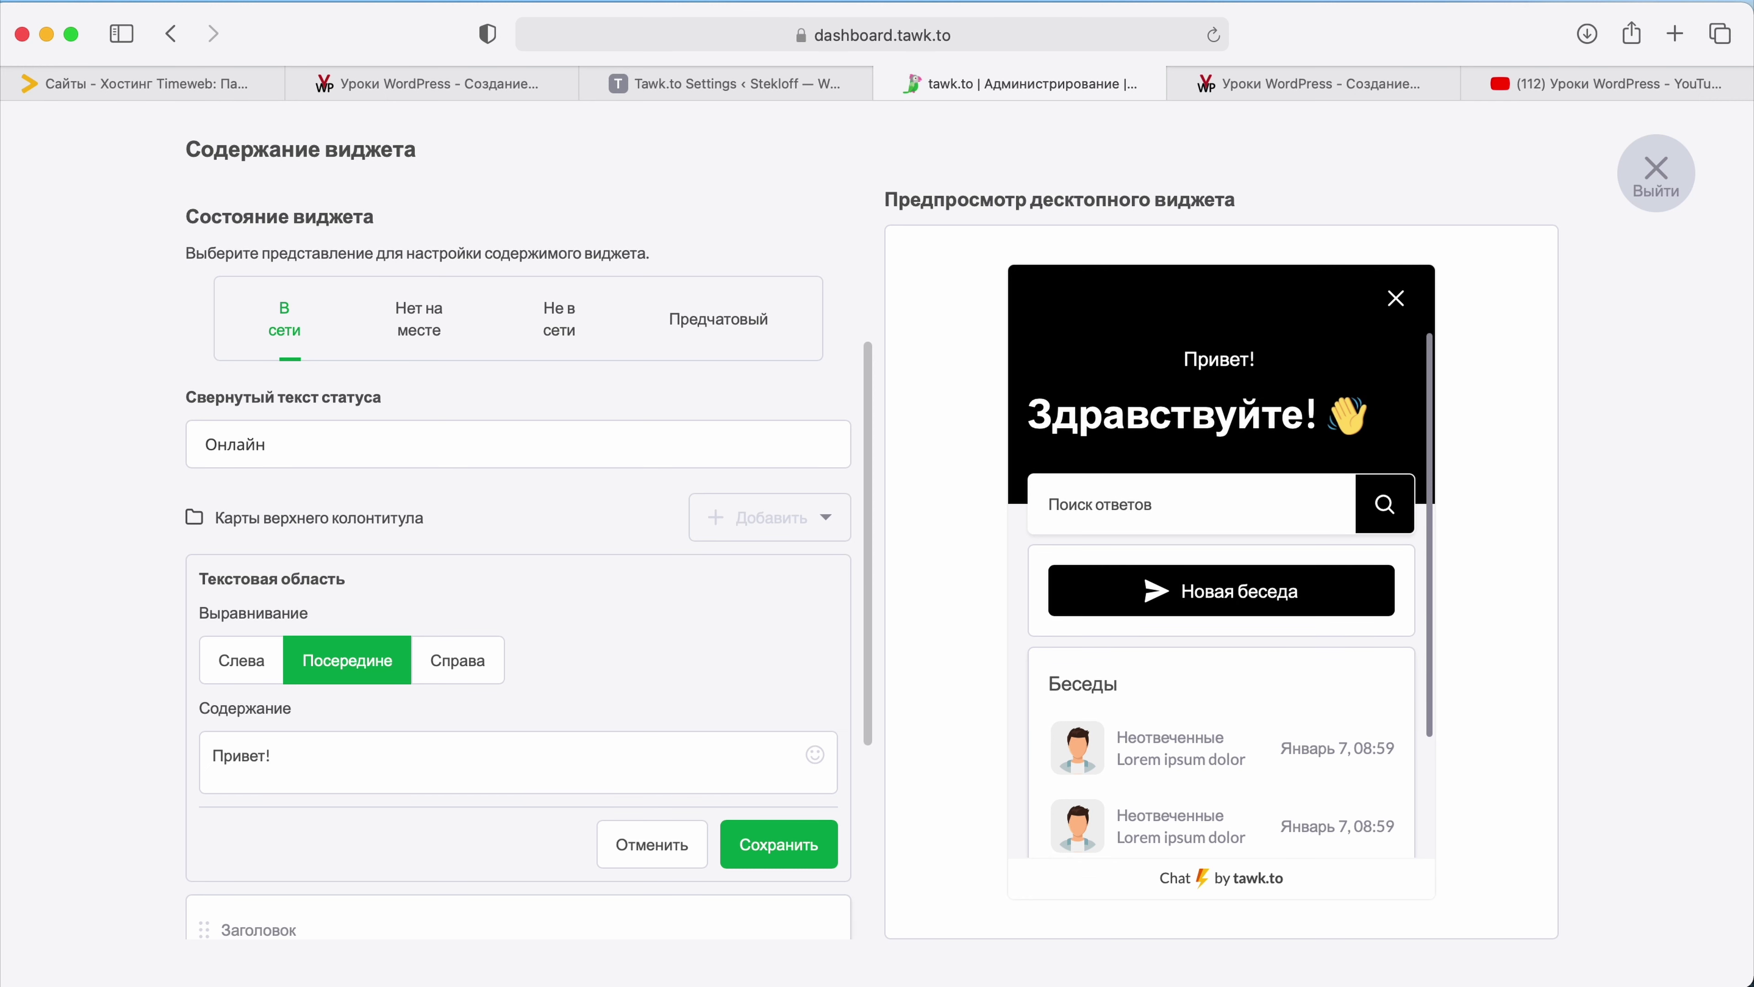
pyautogui.write('Напишите нам!')
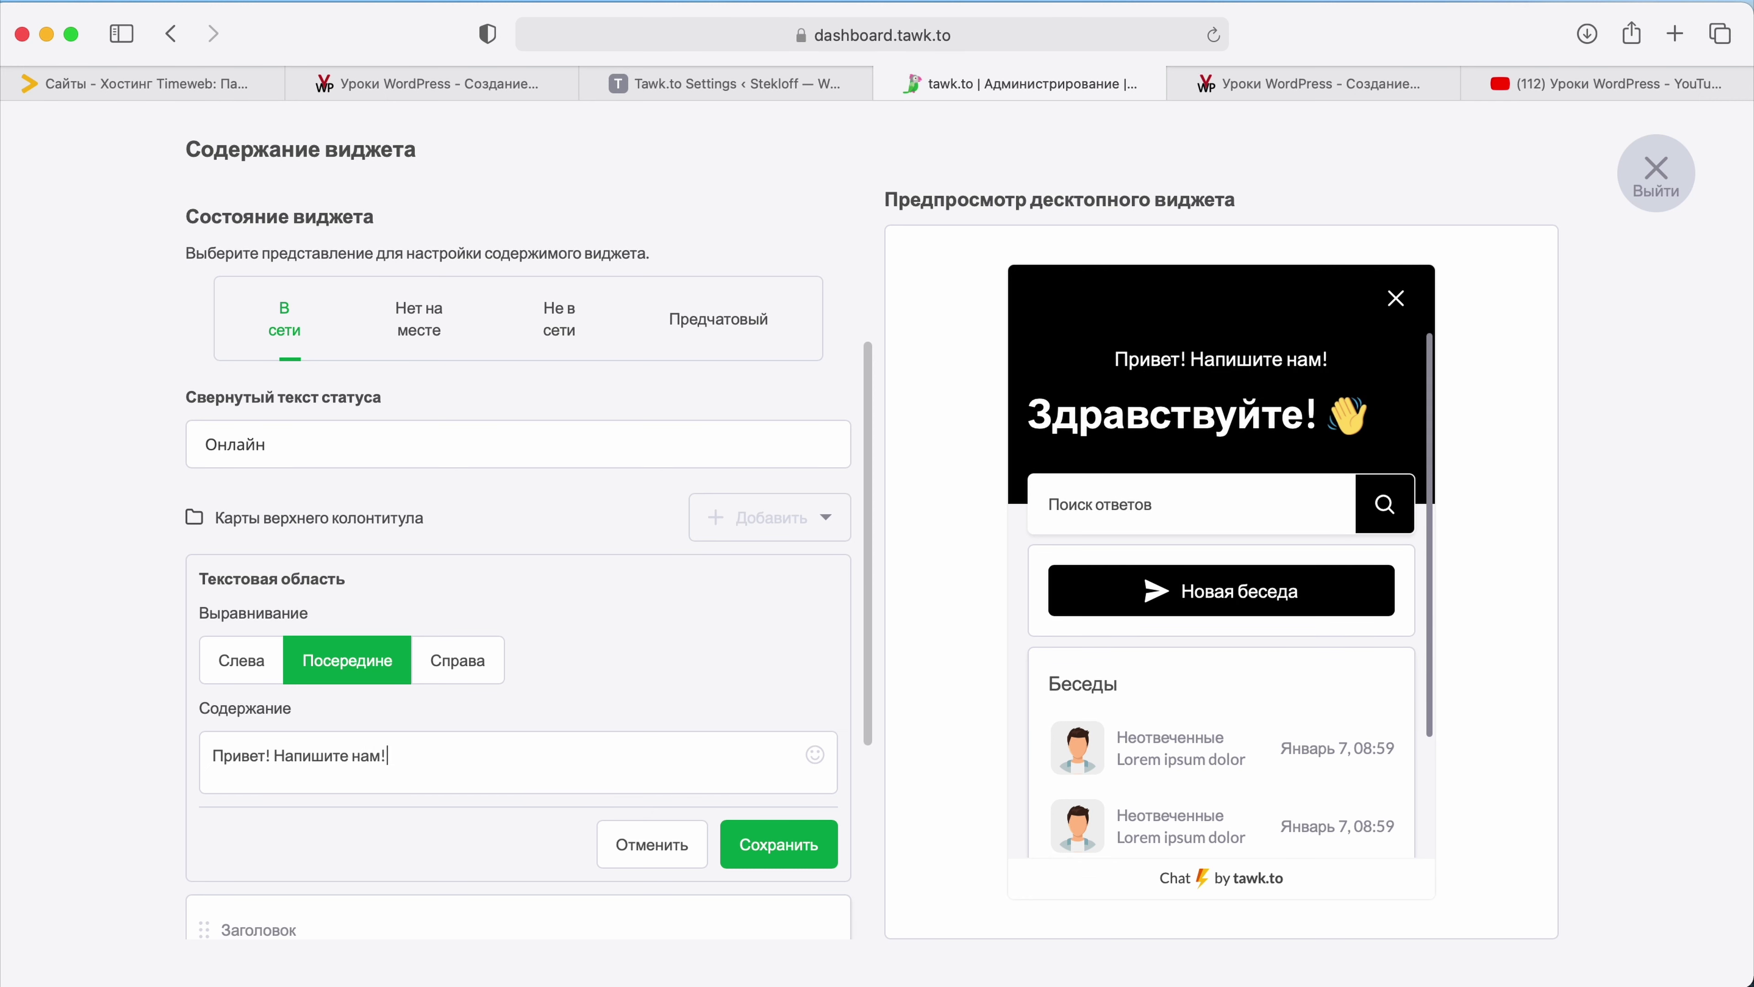
pyautogui.click(794, 844)
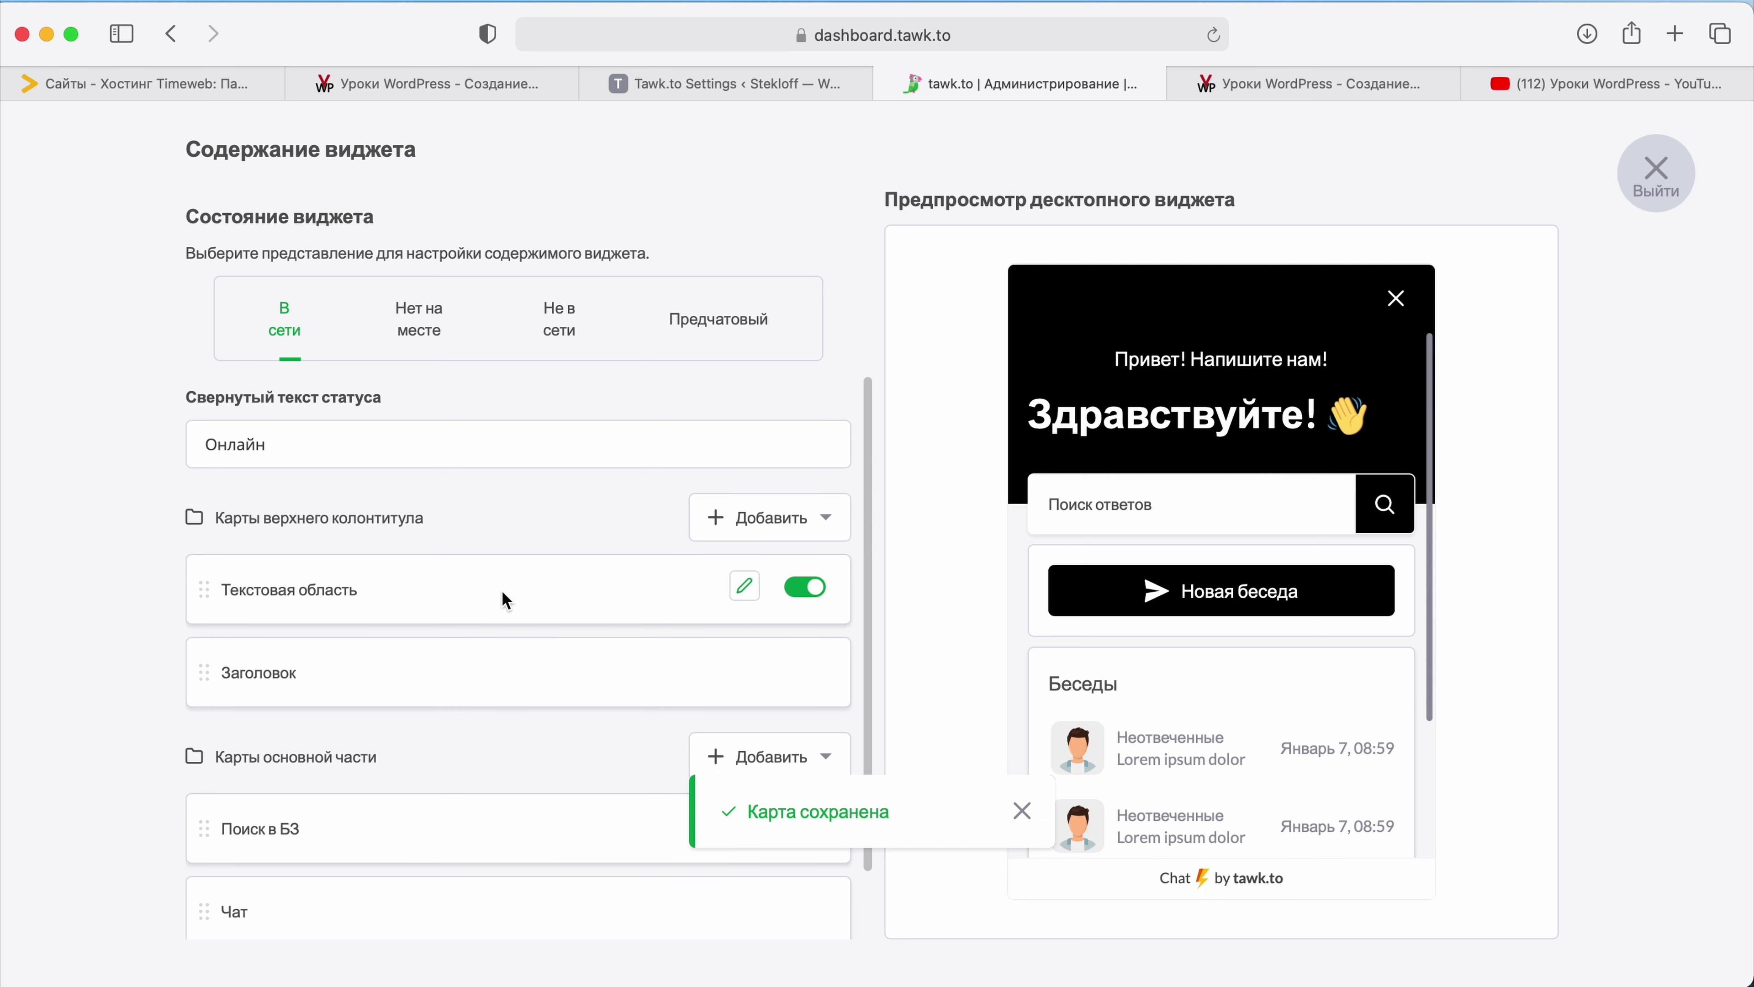
# Step: Move the text area card below the heading card, align its text left and update the card
pyautogui.moveTo(225, 592); pyautogui.dragTo(207, 672)
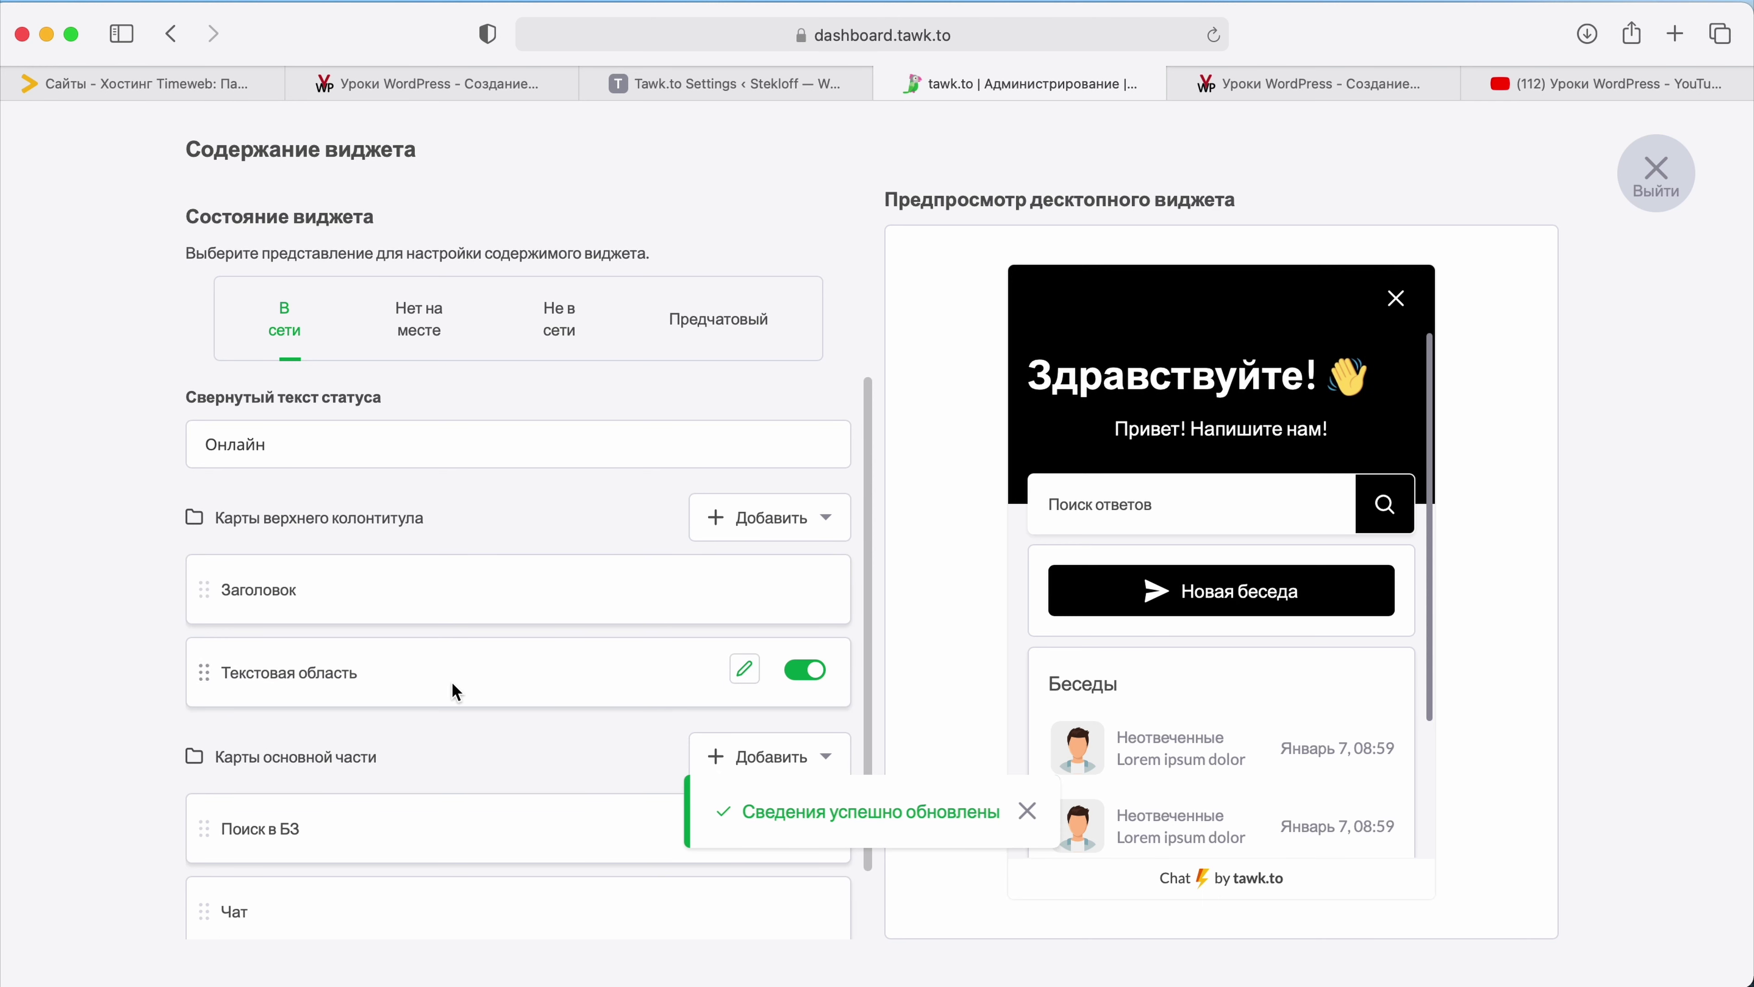
pyautogui.click(744, 668)
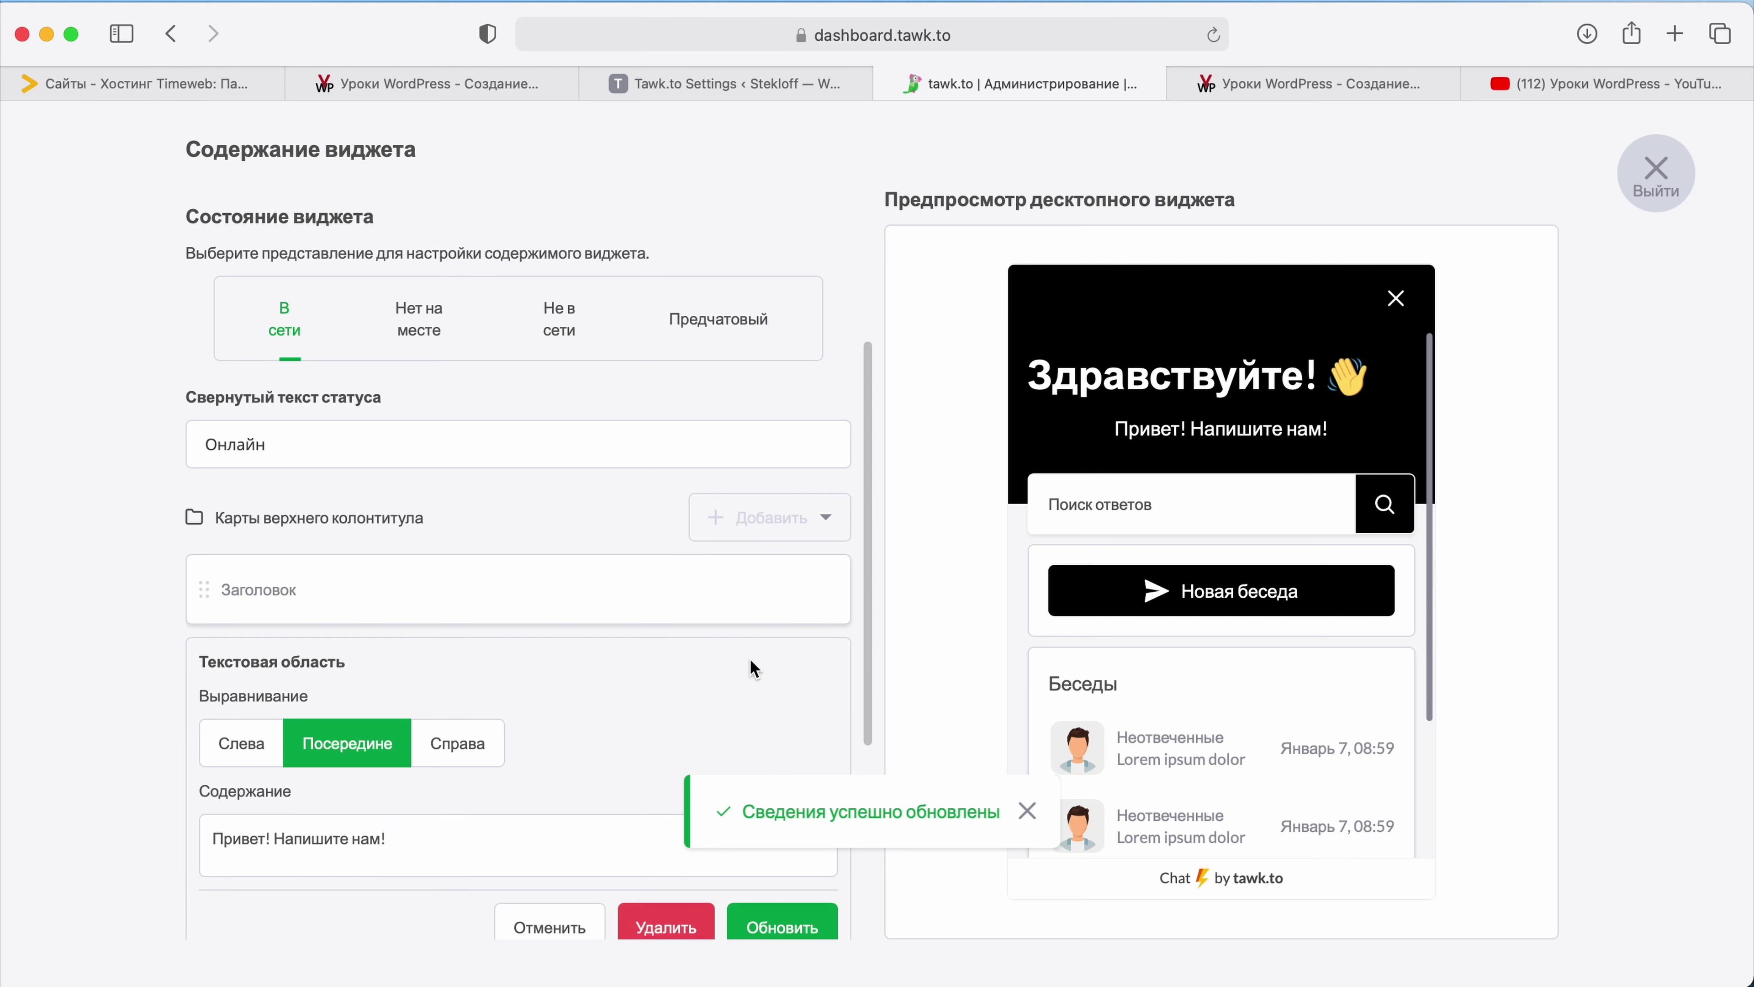
pyautogui.scroll(-3, 651, 669)
pyautogui.click(238, 581)
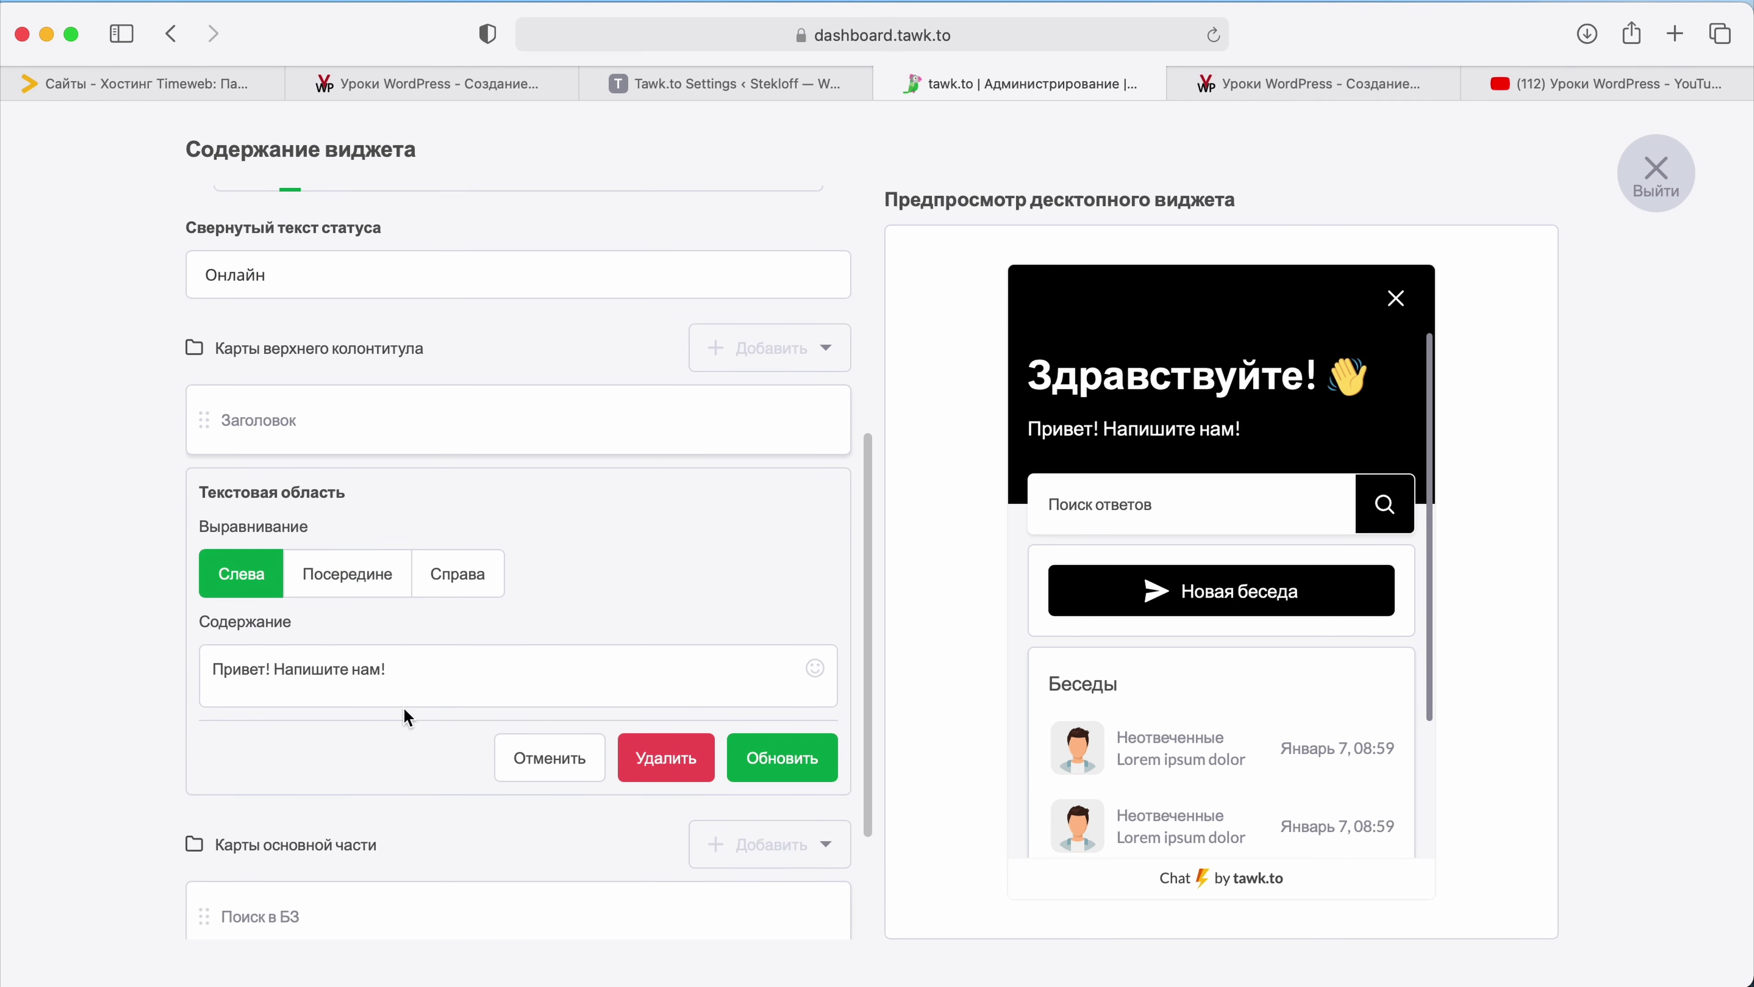
pyautogui.click(758, 753)
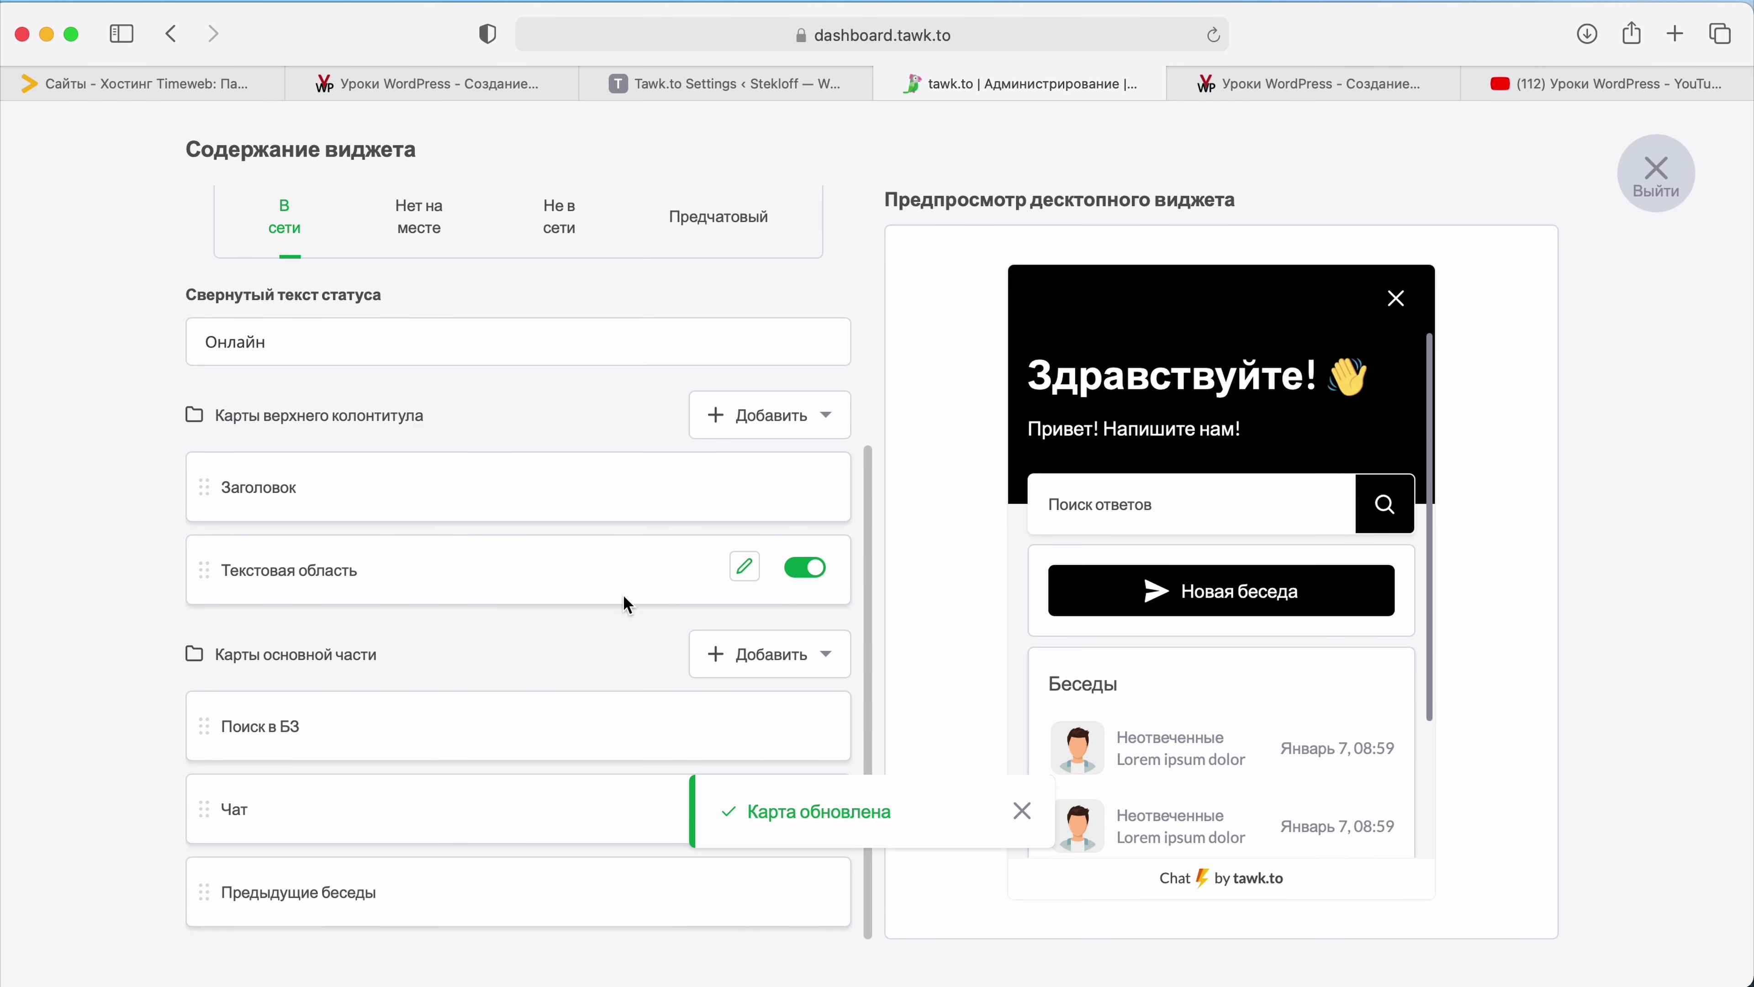
# Step: Examine the online state's header and body cards alongside the matching elements in the desktop widget preview
pyautogui.scroll(3, 625, 596)
pyautogui.scroll(-2, 675, 537)
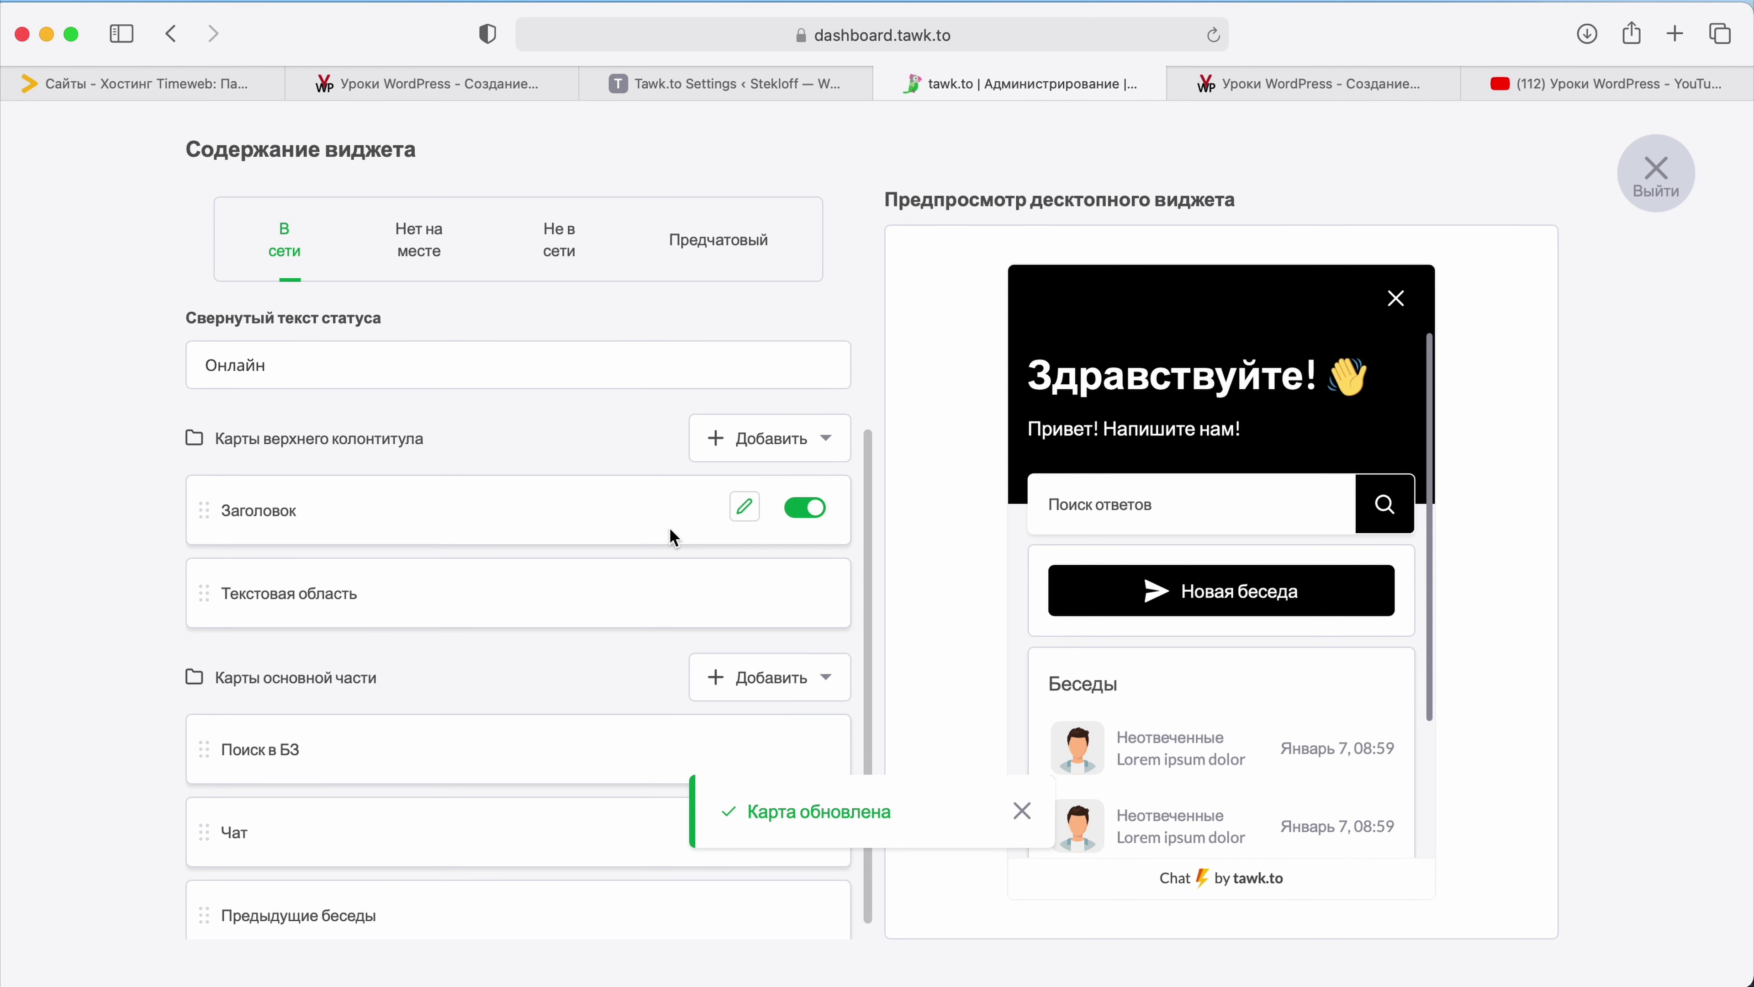
pyautogui.moveTo(762, 603)
pyautogui.scroll(-5, 1105, 597)
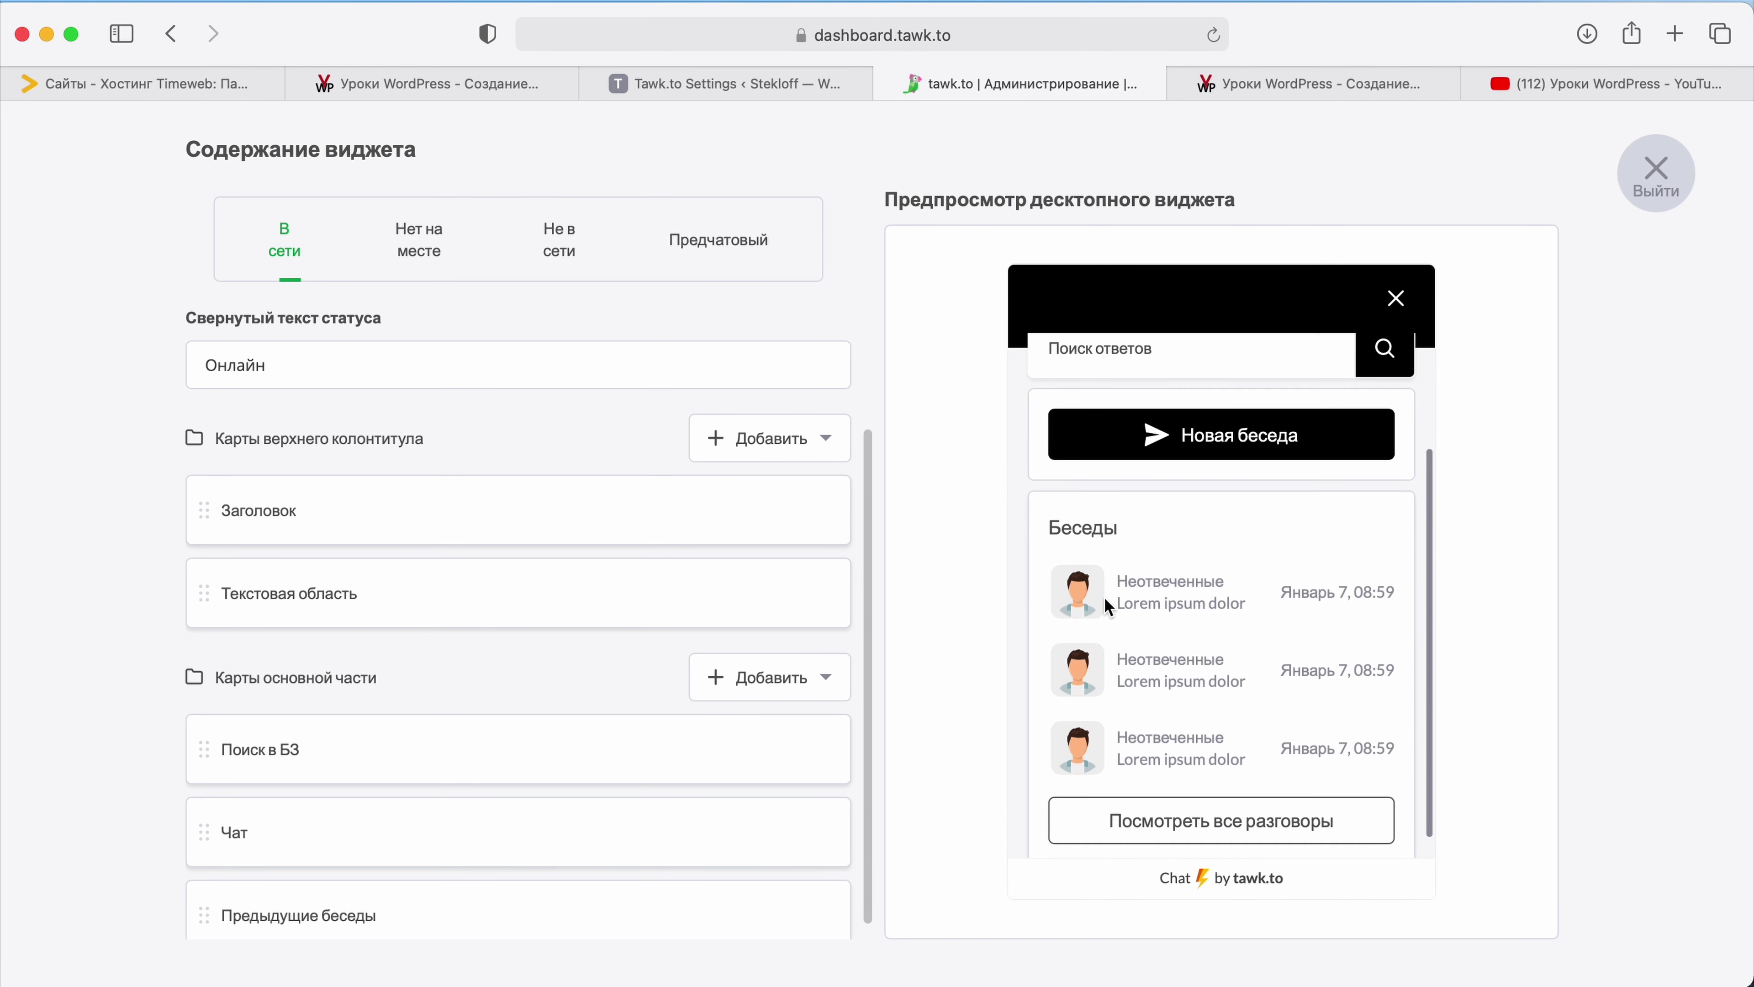
pyautogui.scroll(5, 1143, 465)
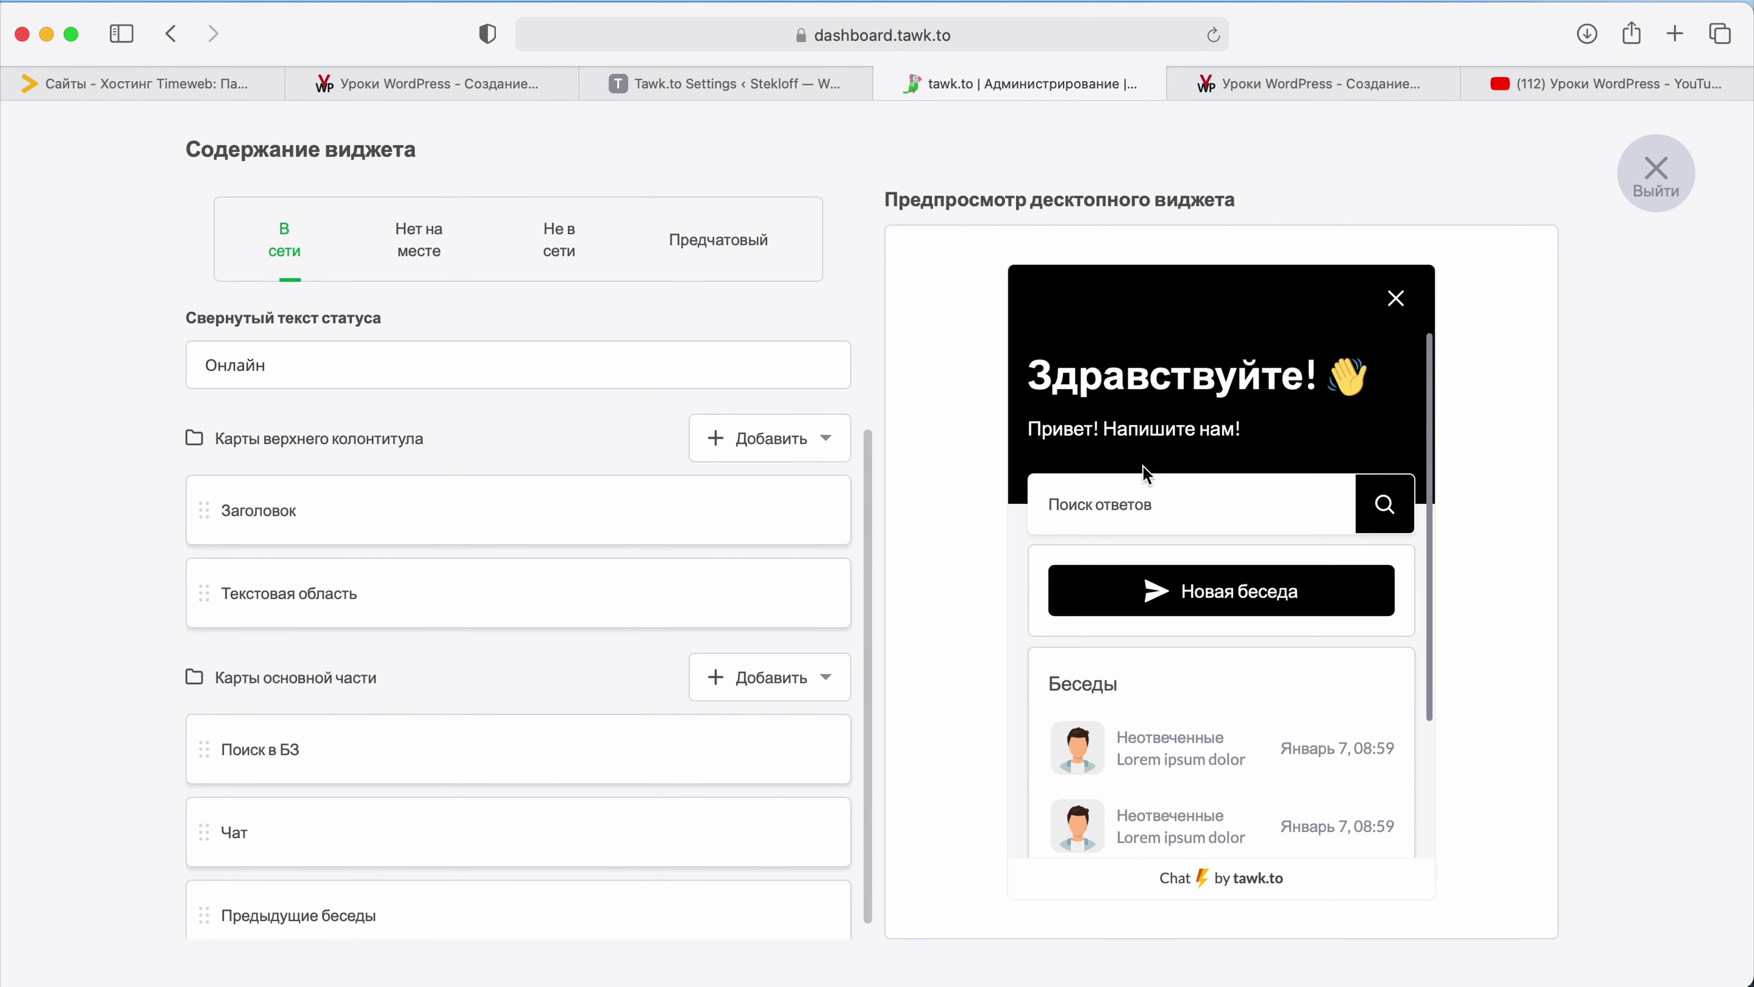
pyautogui.scroll(-1, 697, 643)
pyautogui.moveTo(528, 723)
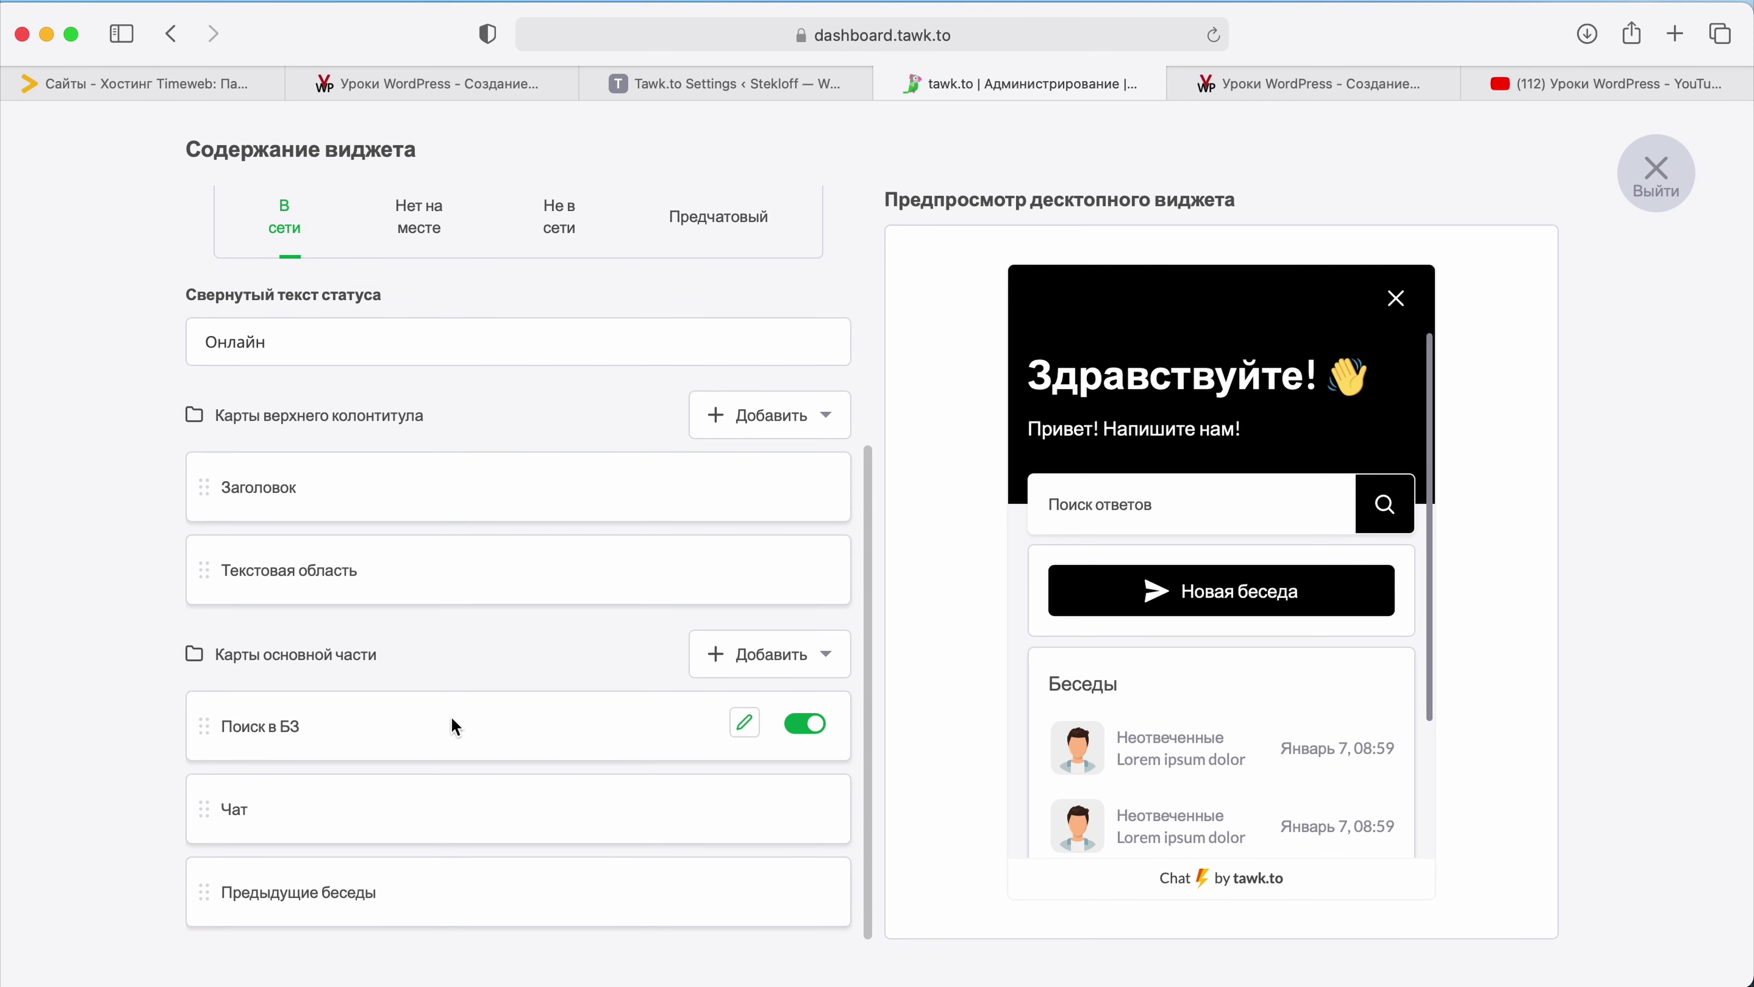
pyautogui.click(303, 726)
pyautogui.scroll(-3, 1188, 592)
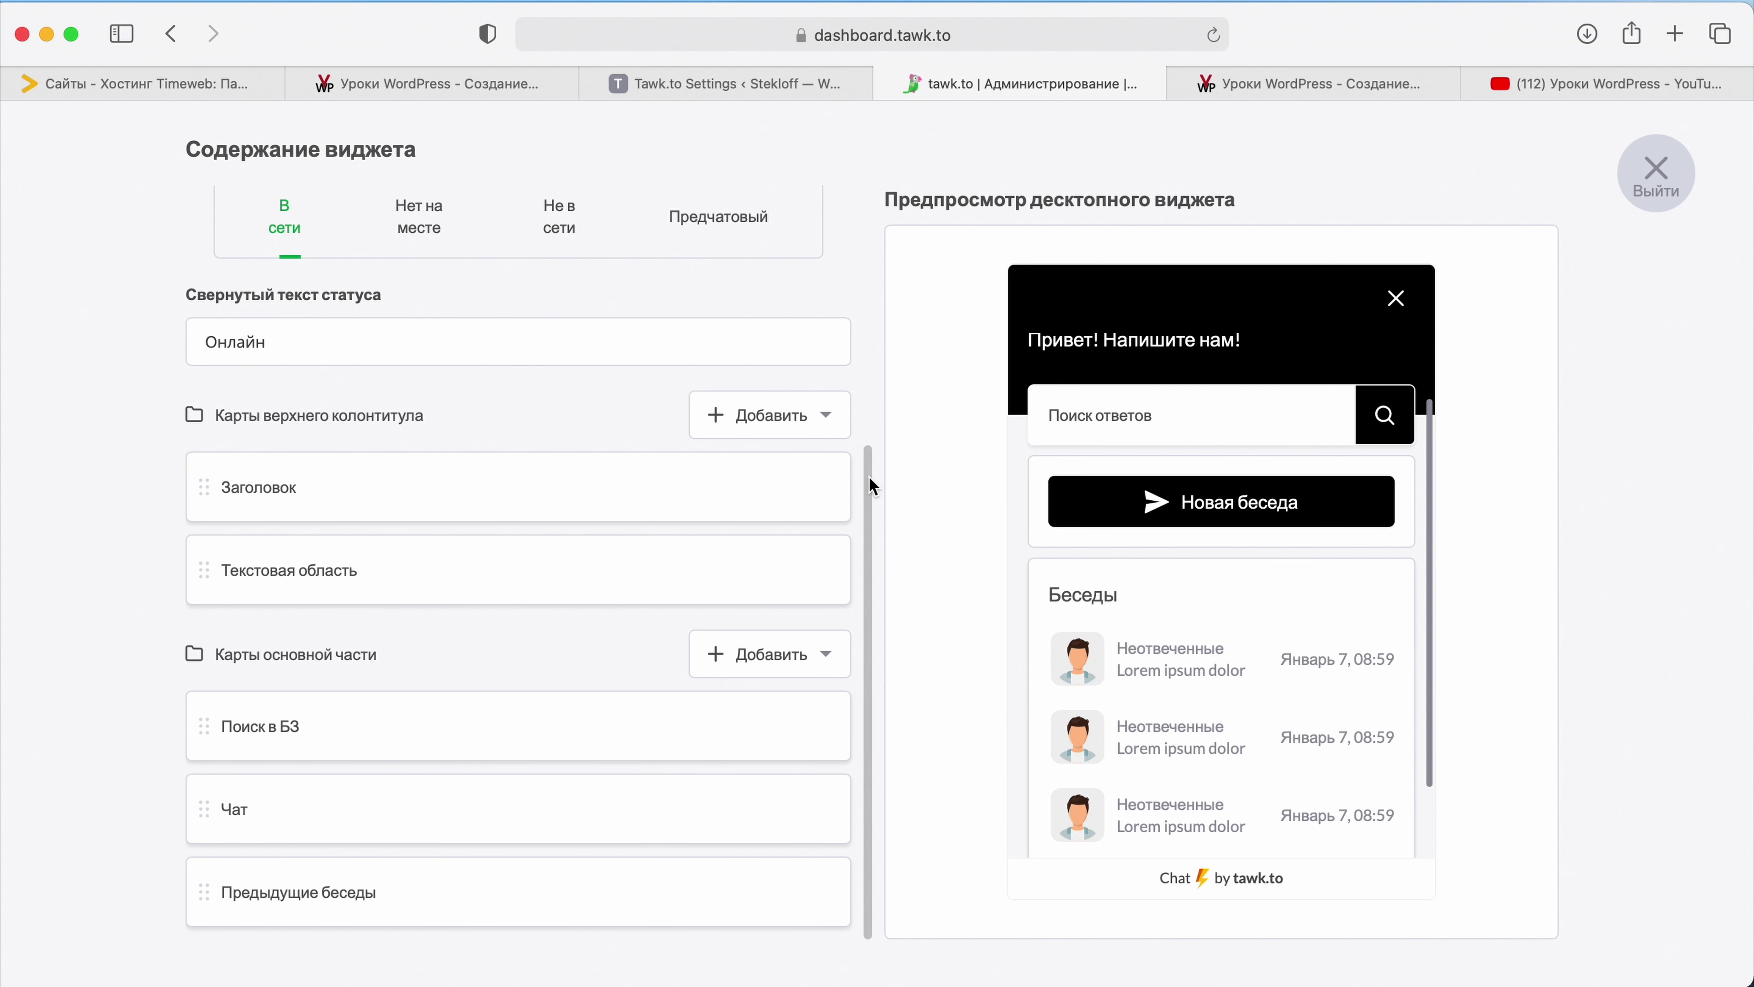
pyautogui.moveTo(868, 476)
pyautogui.mouseDown()
pyautogui.moveTo(869, 242)
pyautogui.moveTo(865, 504)
pyautogui.mouseUp()
pyautogui.moveTo(450, 732)
pyautogui.scroll(2, 1235, 580)
pyautogui.scroll(-5, 1234, 579)
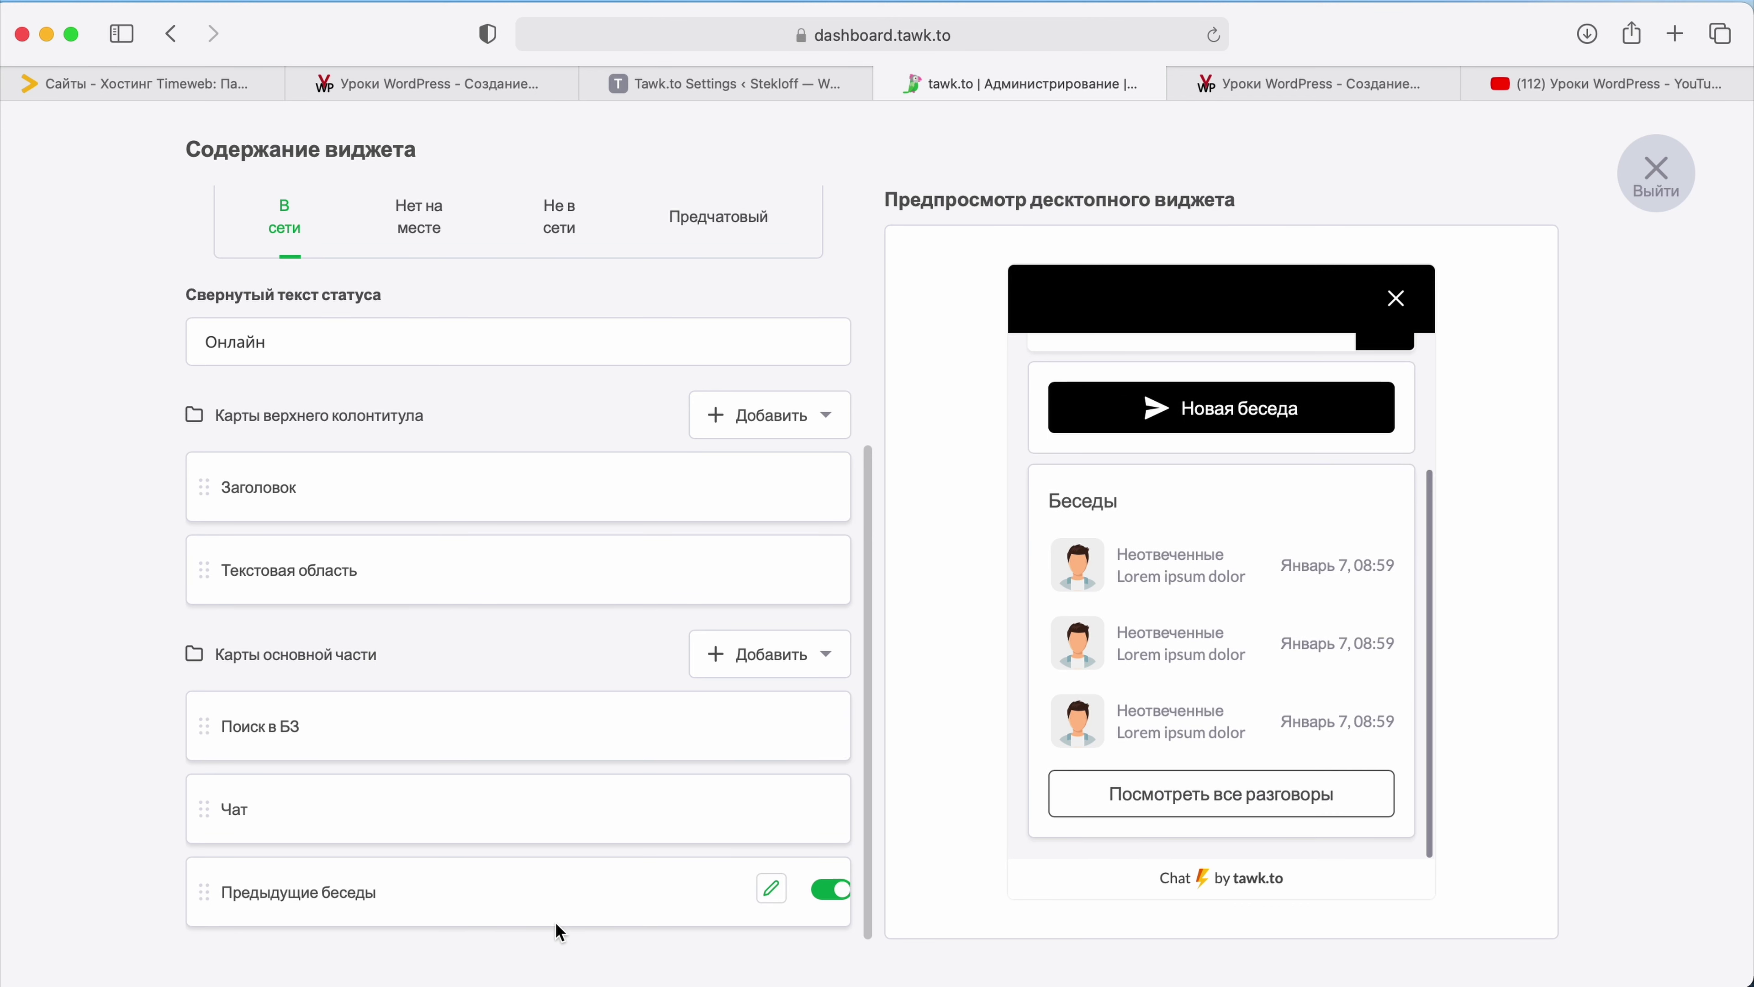
# Step: Locate the conversations block in the preview and turn off the "Предыдущие беседы" body card
pyautogui.scroll(1, 587, 756)
pyautogui.scroll(-1, 570, 842)
pyautogui.moveTo(1047, 502); pyautogui.dragTo(1128, 499)
pyautogui.click(1134, 503)
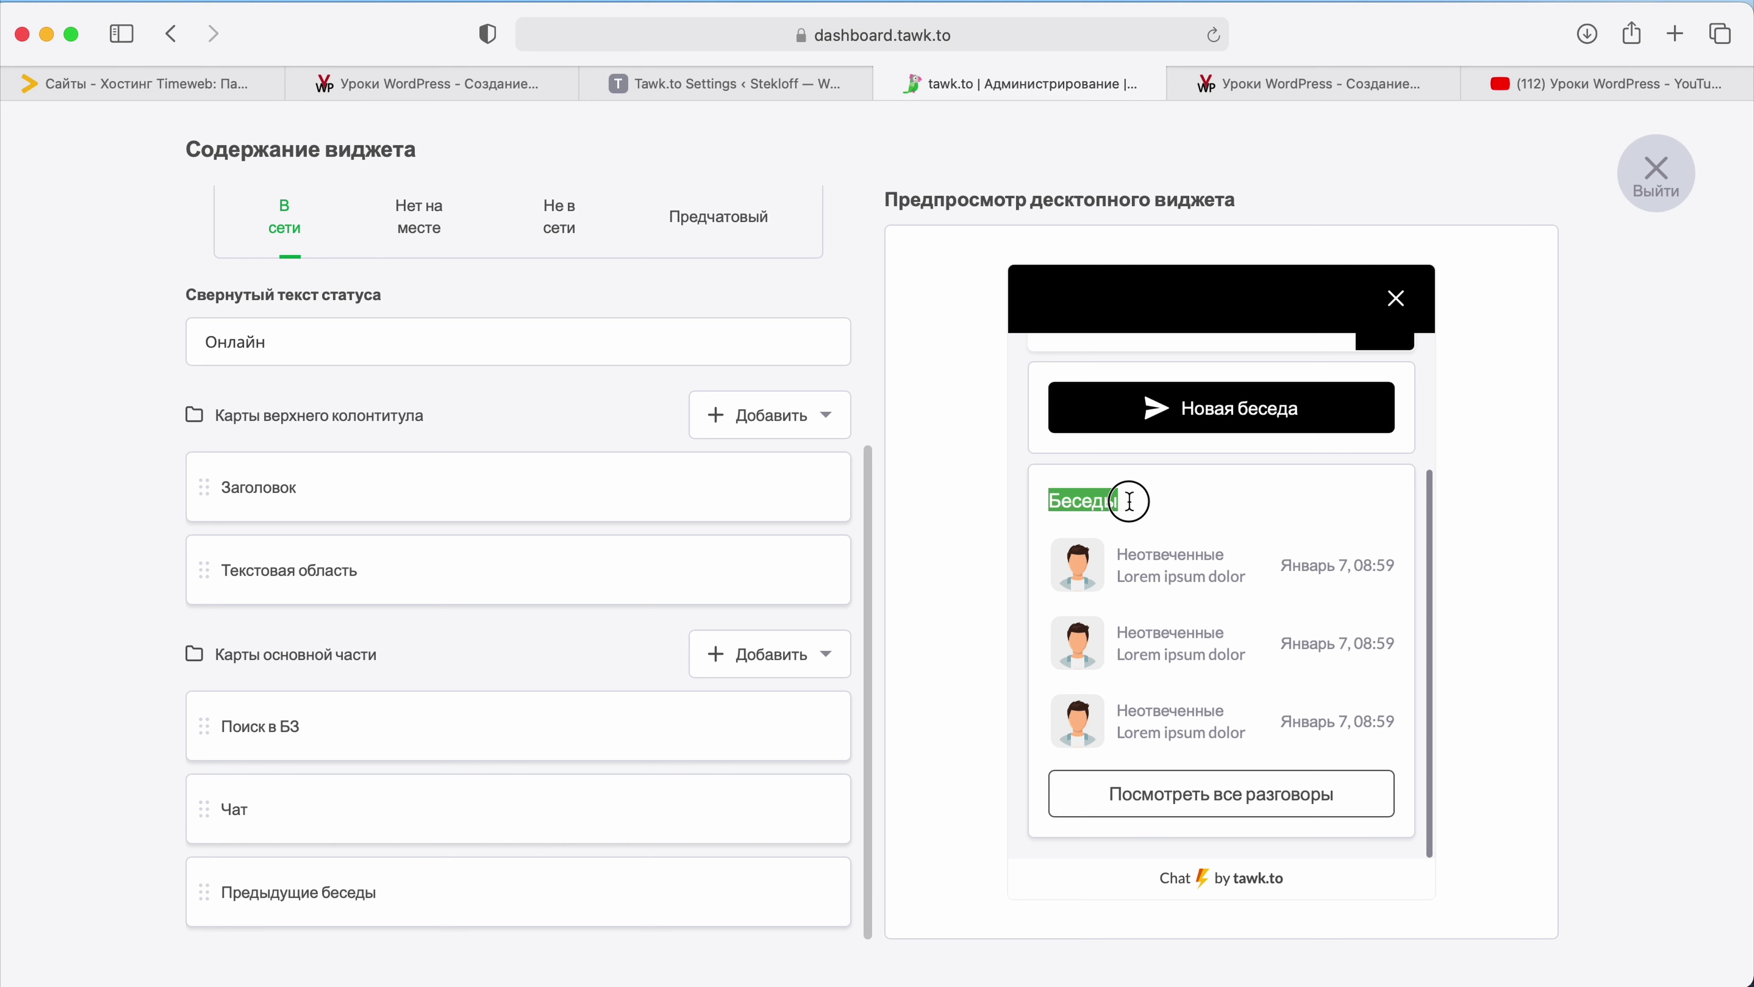
pyautogui.click(1127, 501)
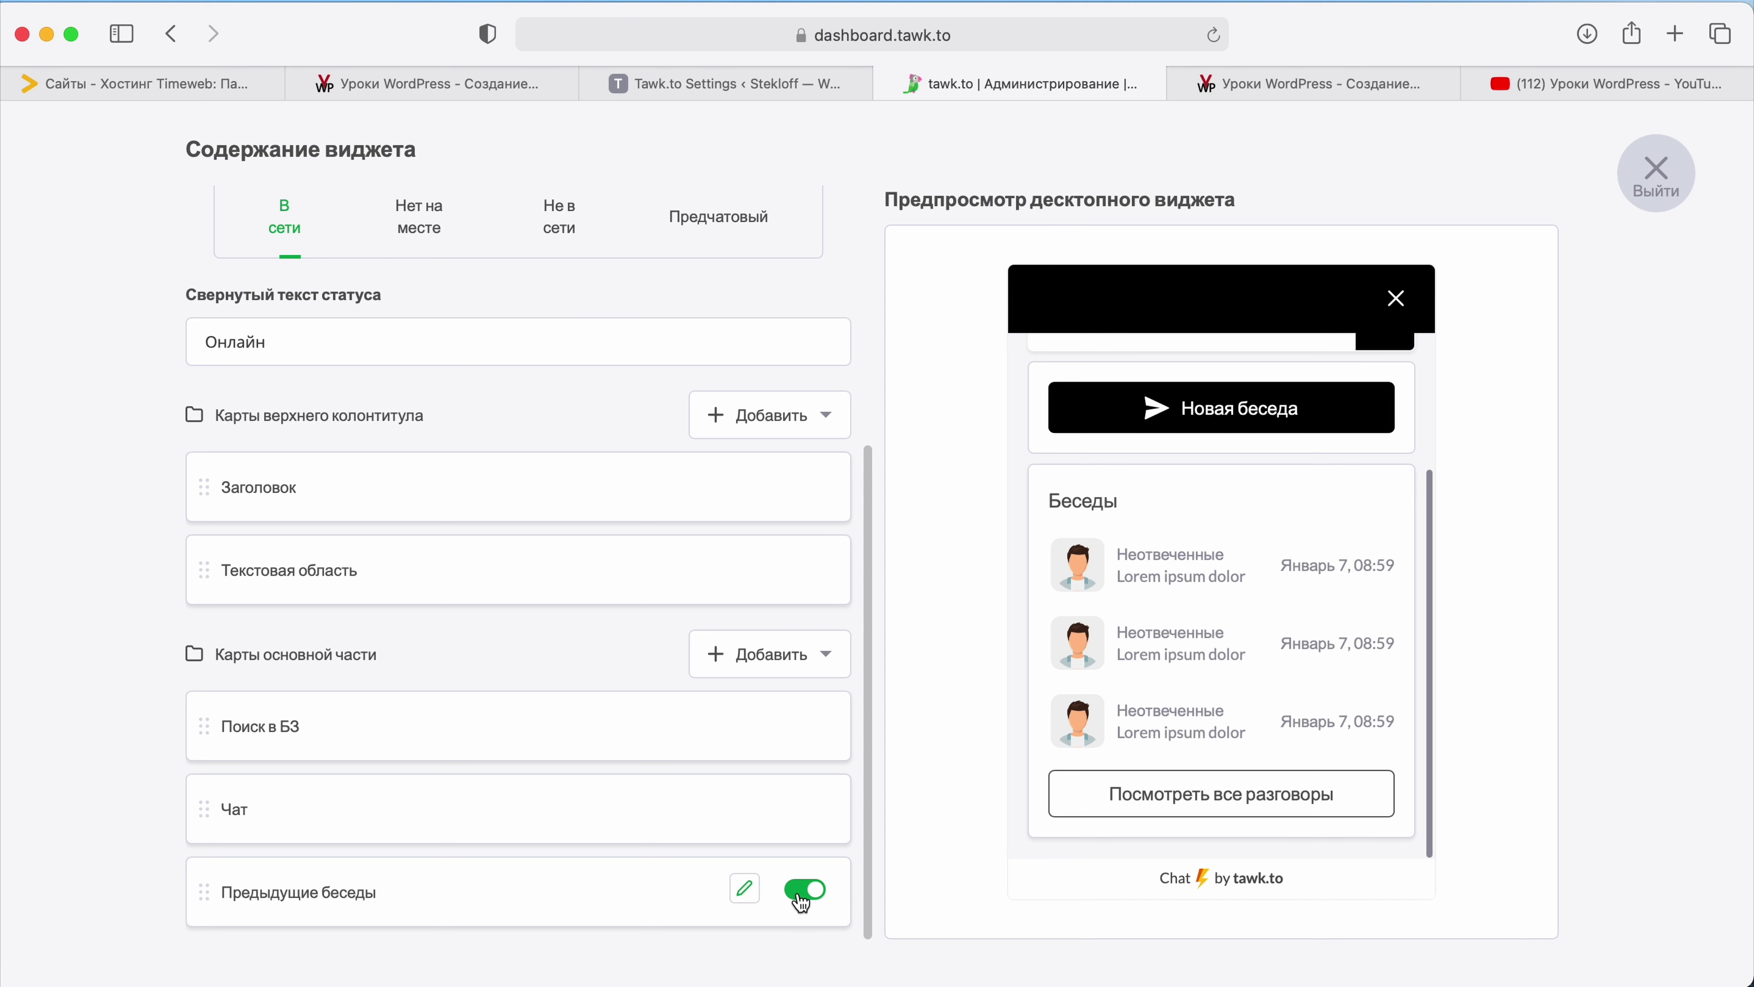
pyautogui.click(805, 891)
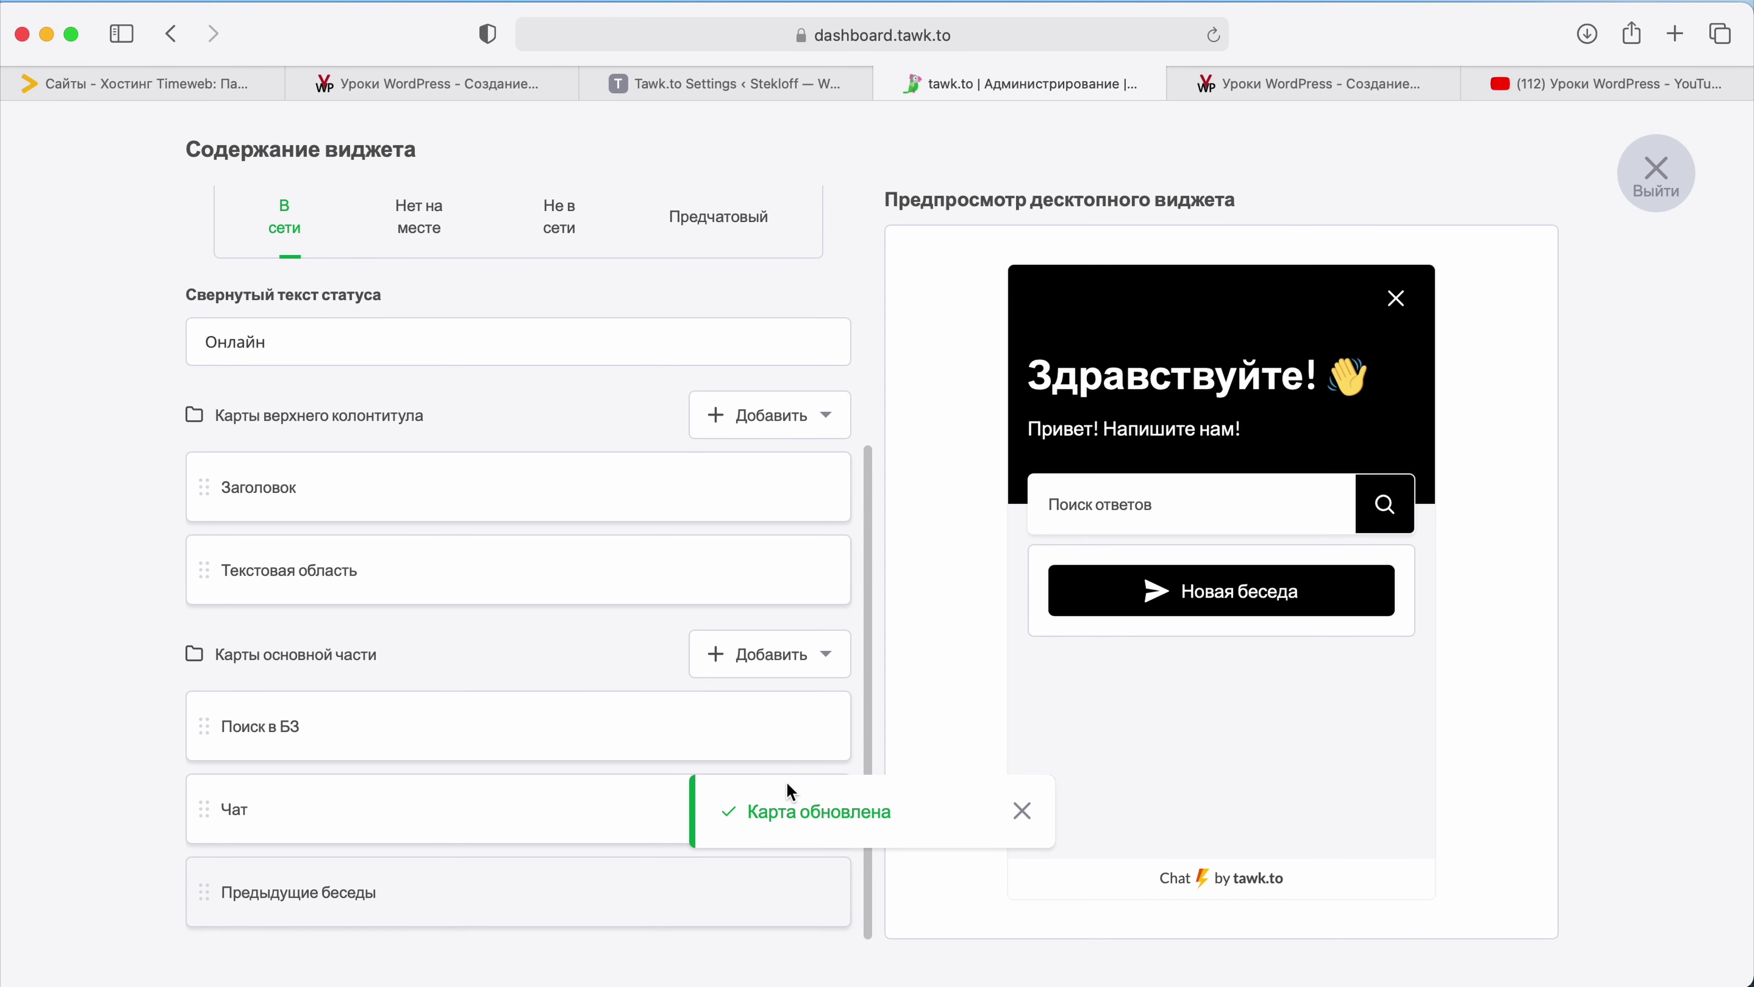
# Step: Compare the widget content and previews of the online, away, offline and pre-chat states
pyautogui.scroll(5, 826, 434)
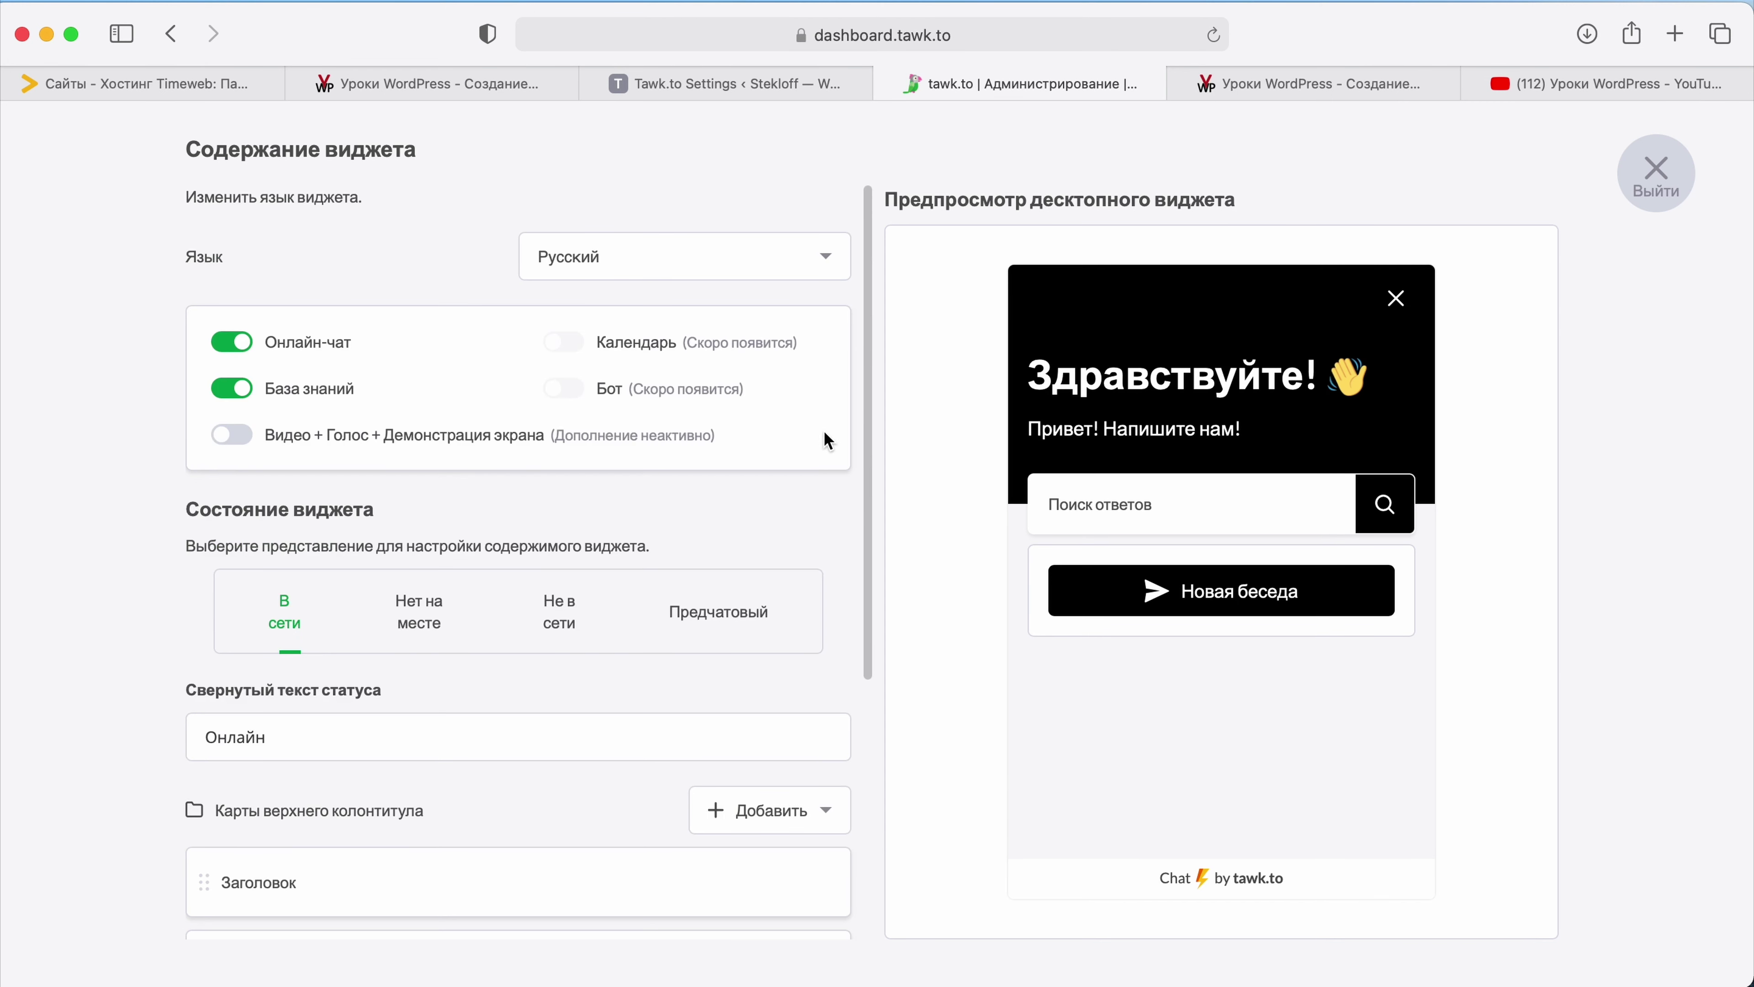
pyautogui.scroll(-5, 755, 474)
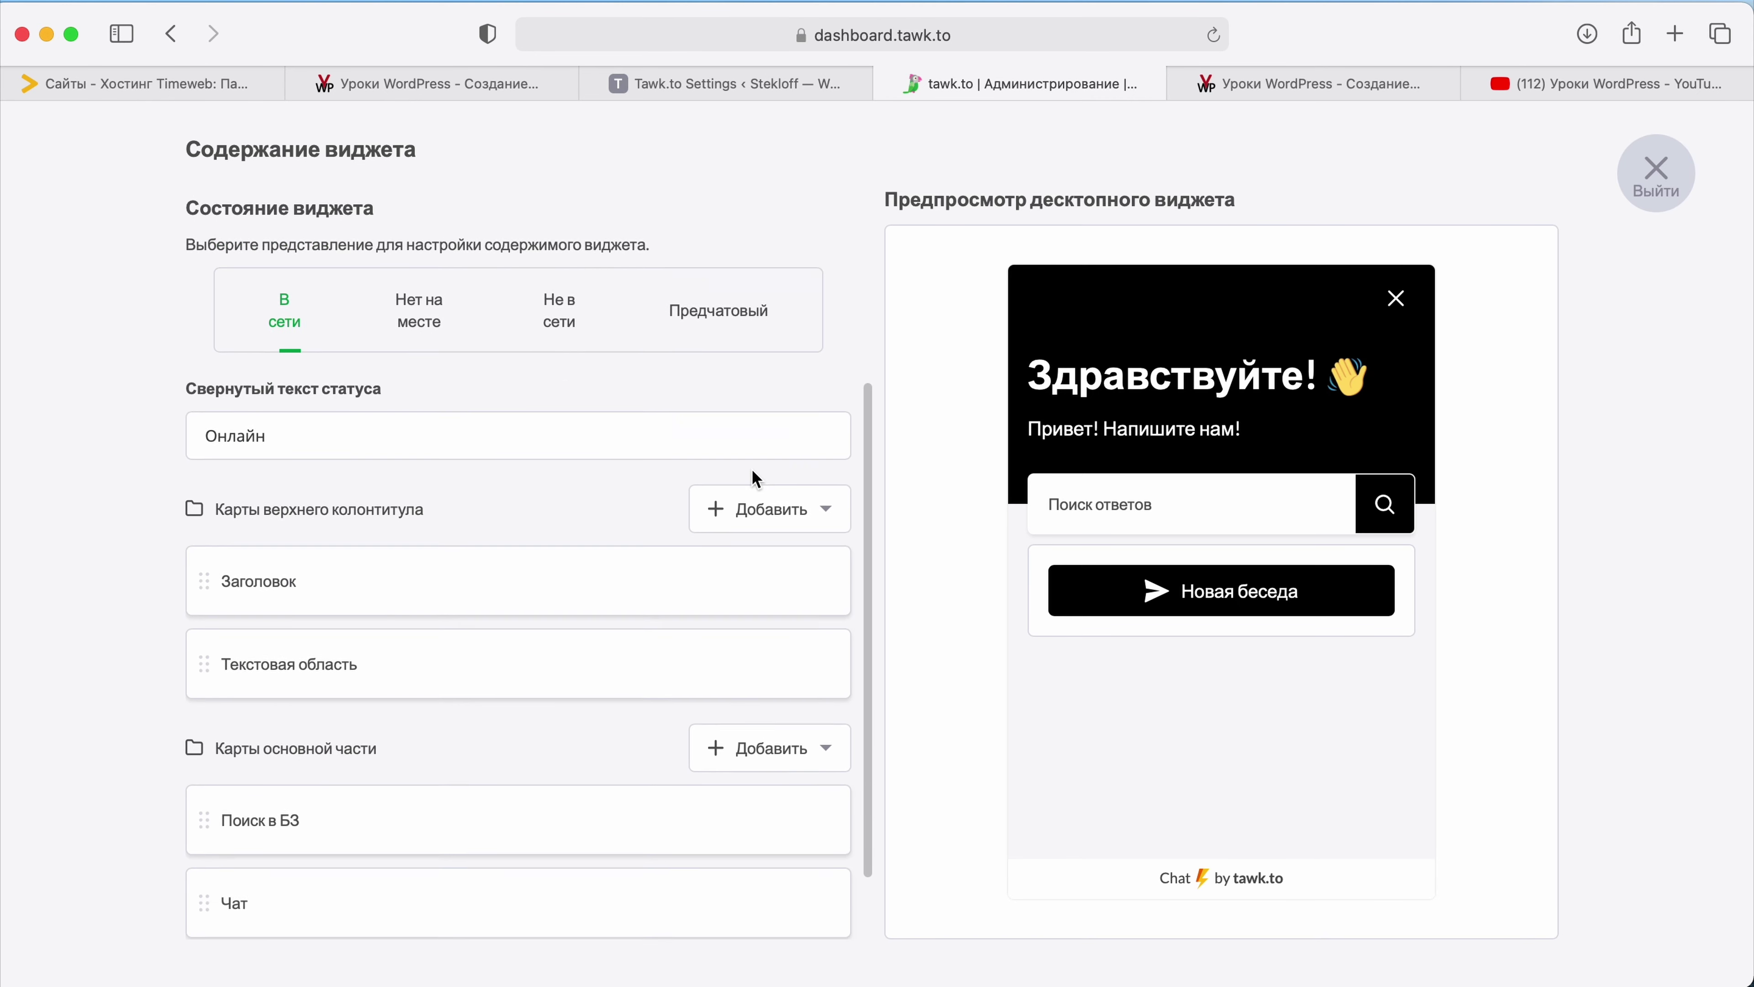
pyautogui.scroll(3, 756, 477)
pyautogui.scroll(3, 753, 477)
pyautogui.scroll(-3, 483, 581)
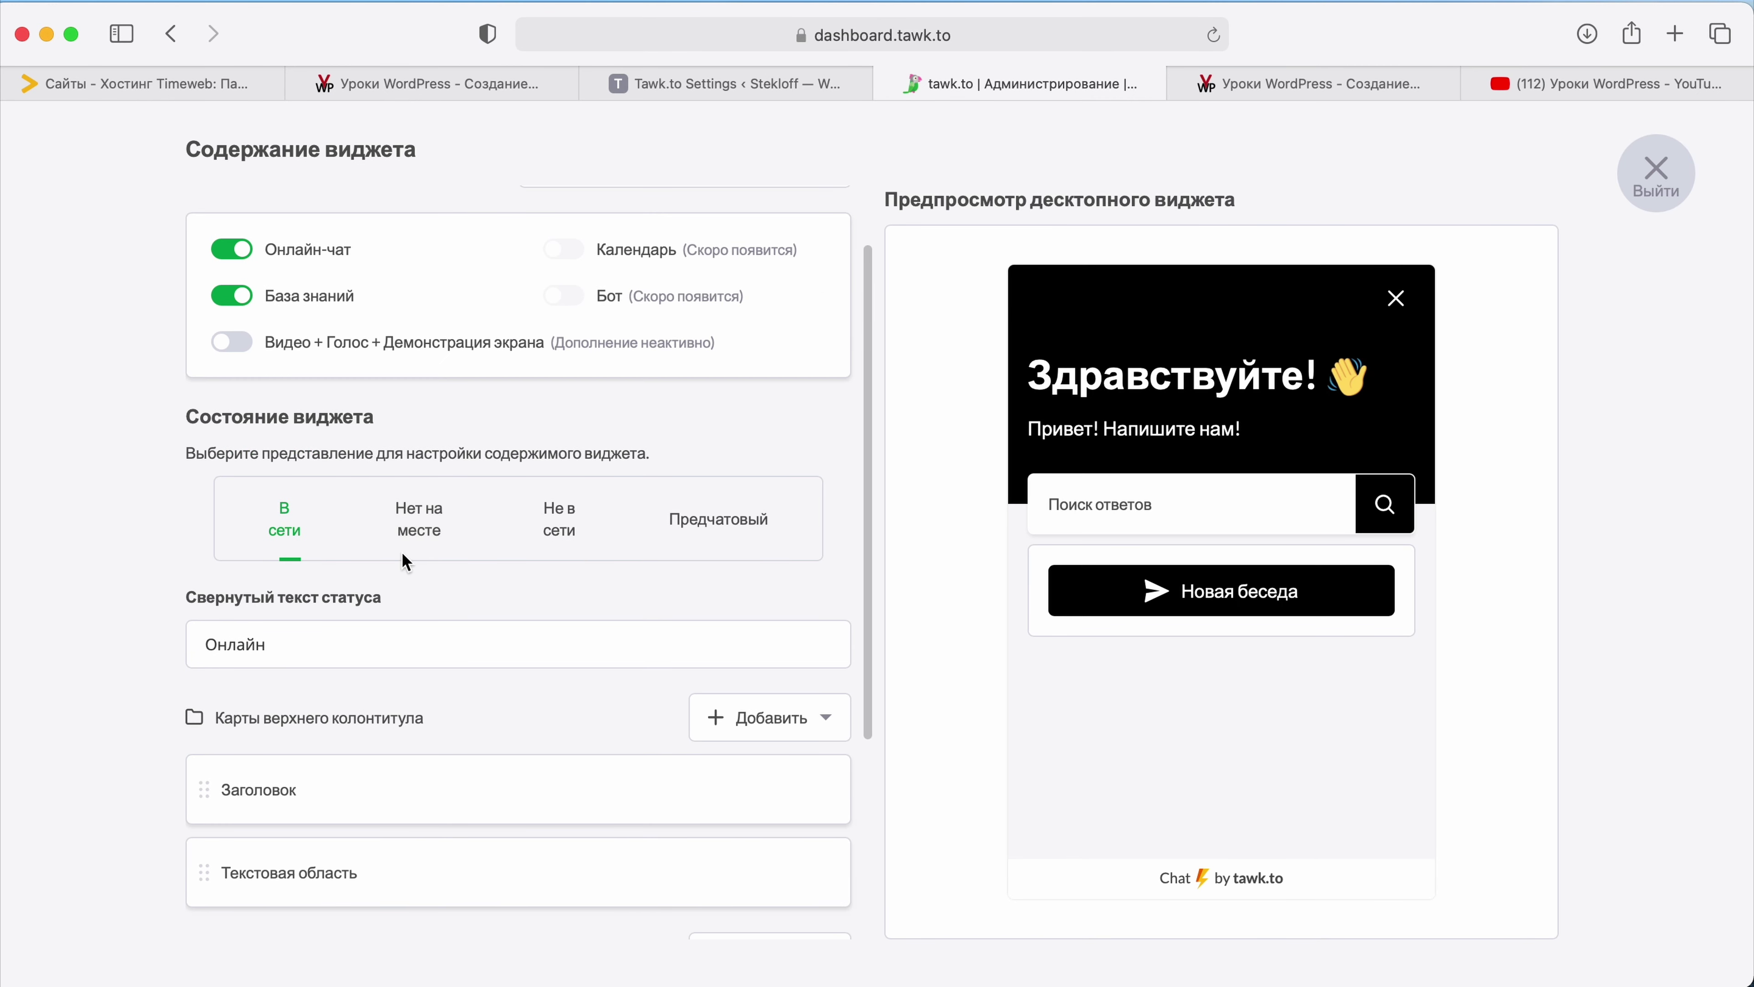
pyautogui.click(416, 535)
pyautogui.click(552, 518)
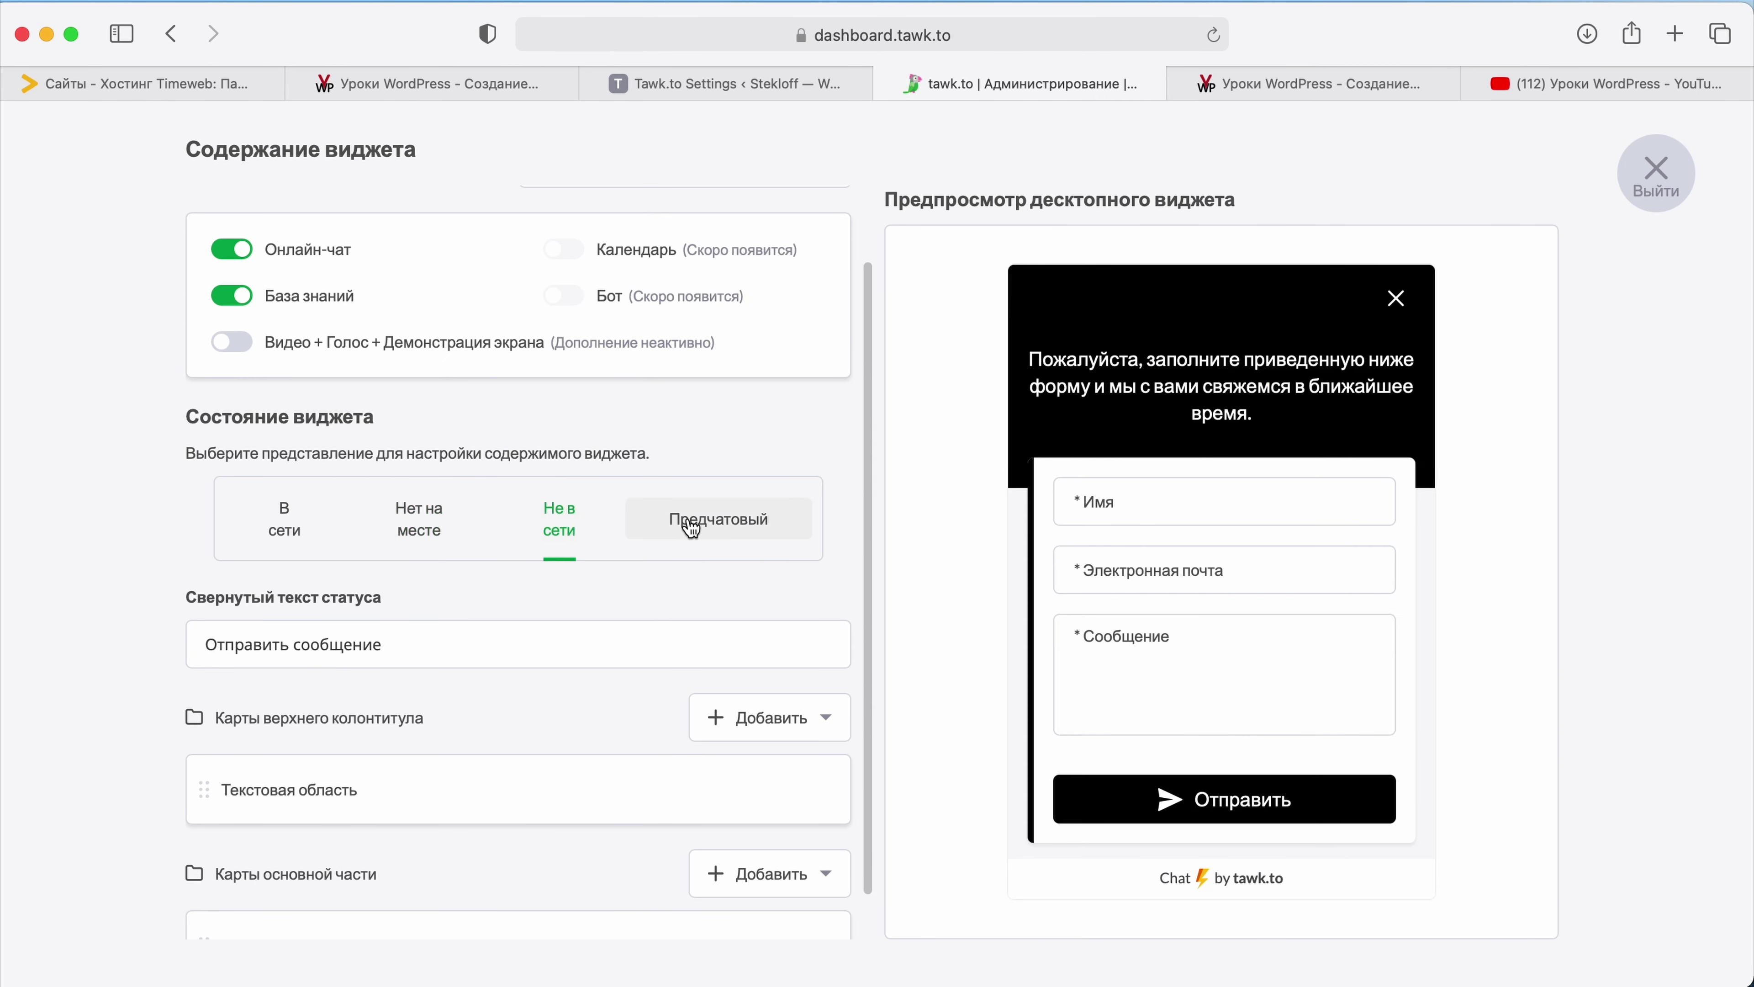
pyautogui.click(711, 524)
pyautogui.click(414, 622)
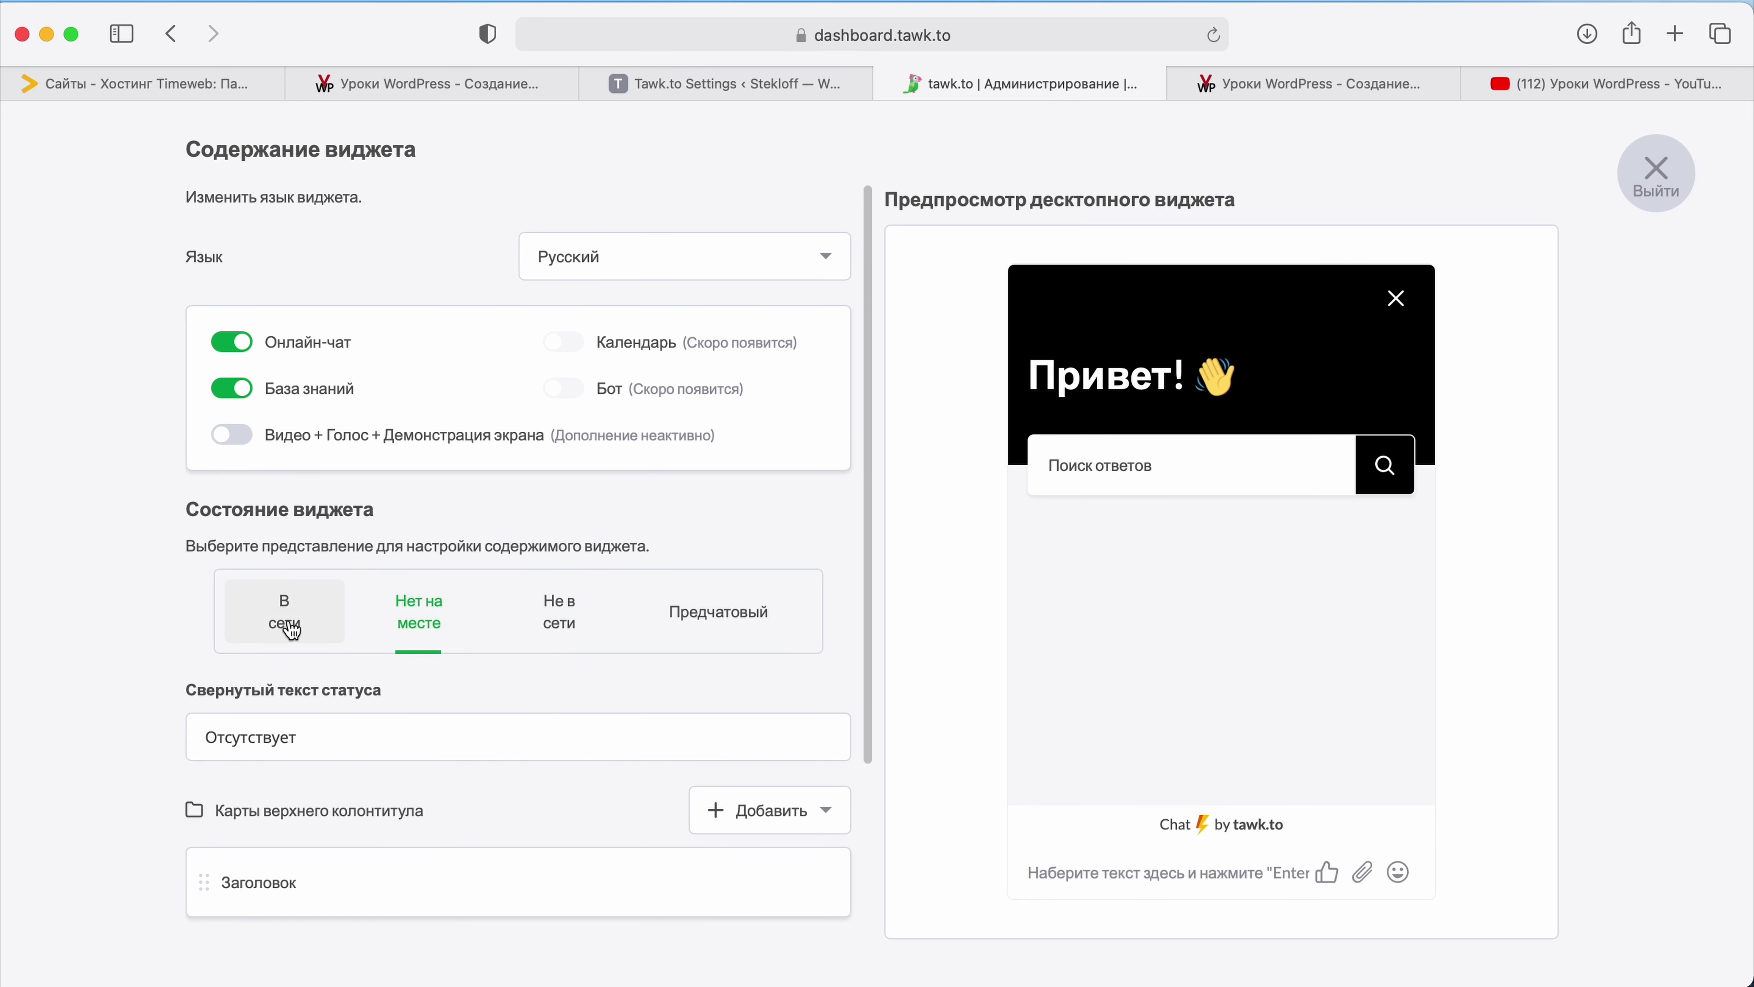
pyautogui.click(290, 625)
pyautogui.click(410, 633)
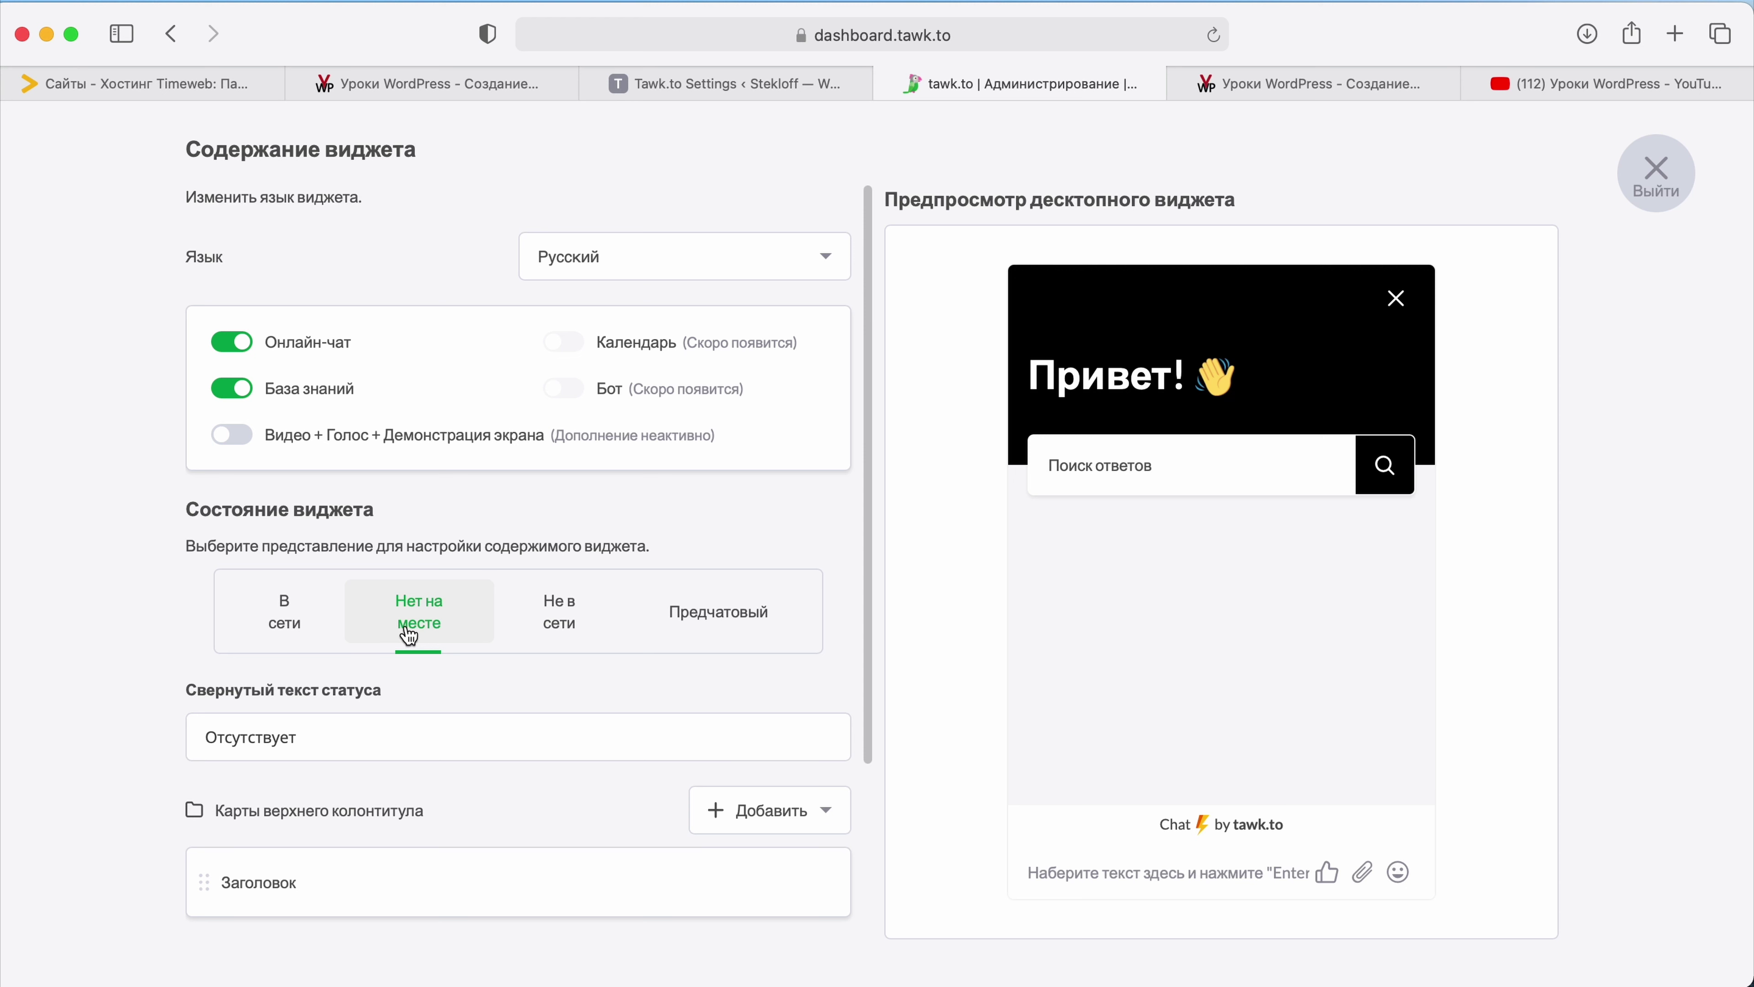
pyautogui.click(529, 619)
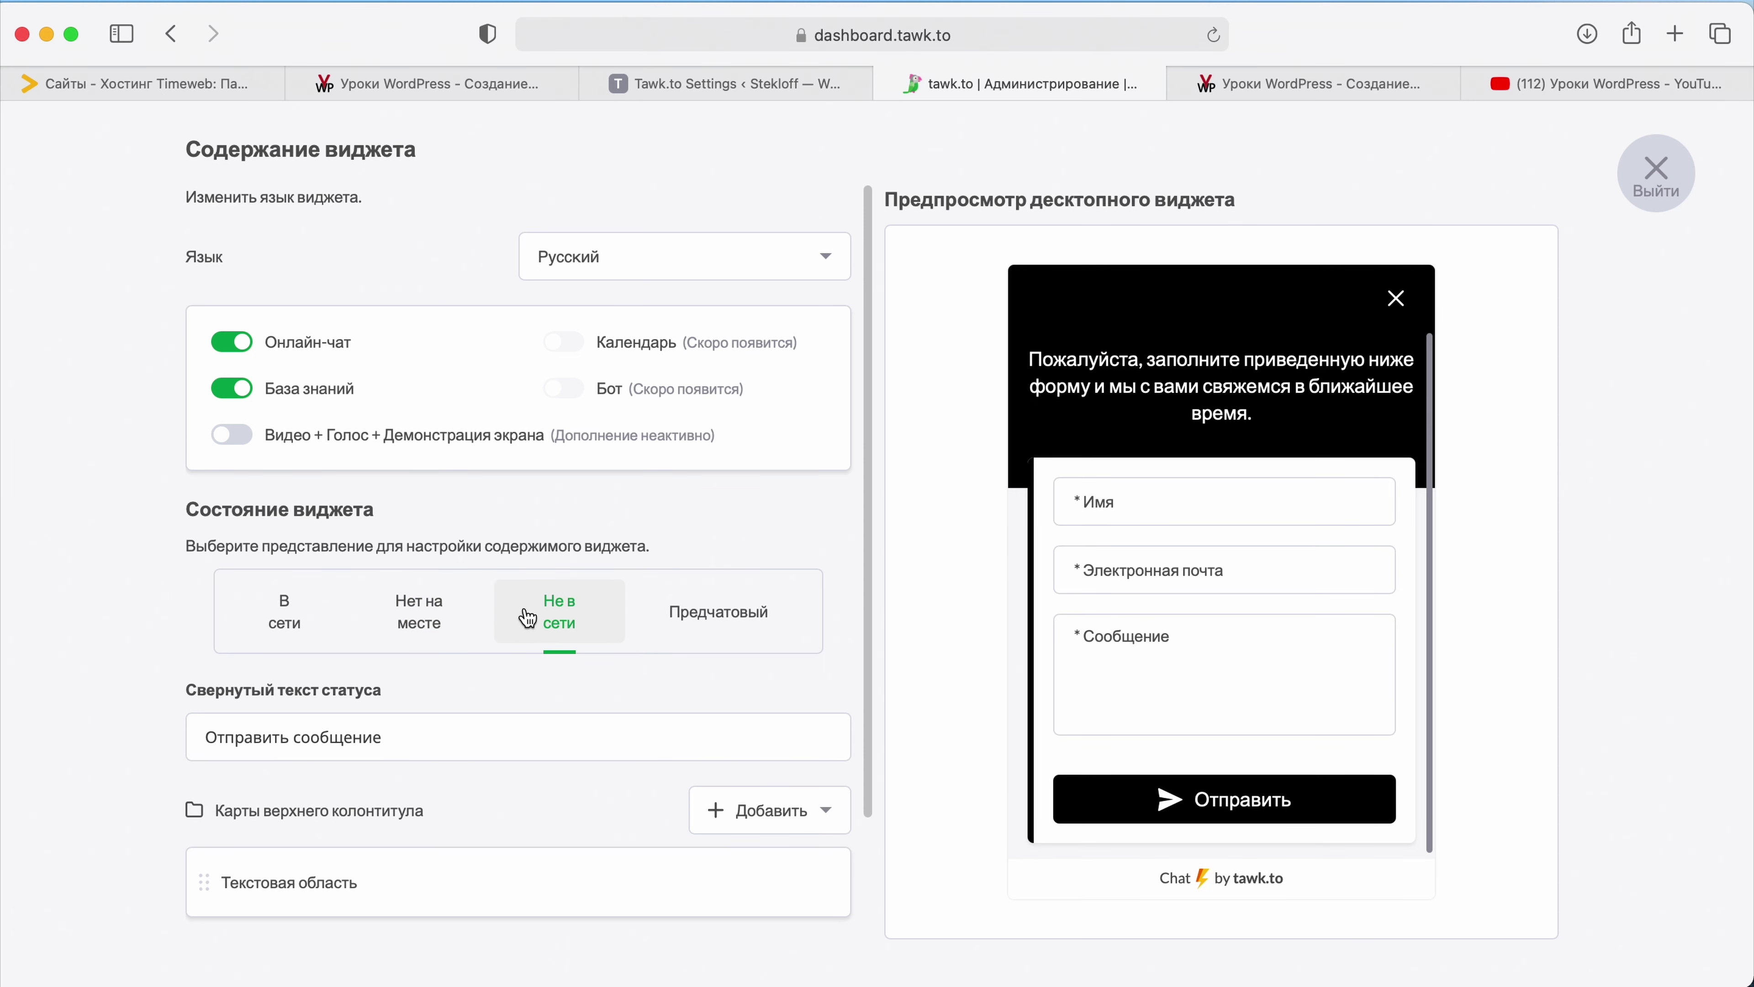
pyautogui.click(420, 608)
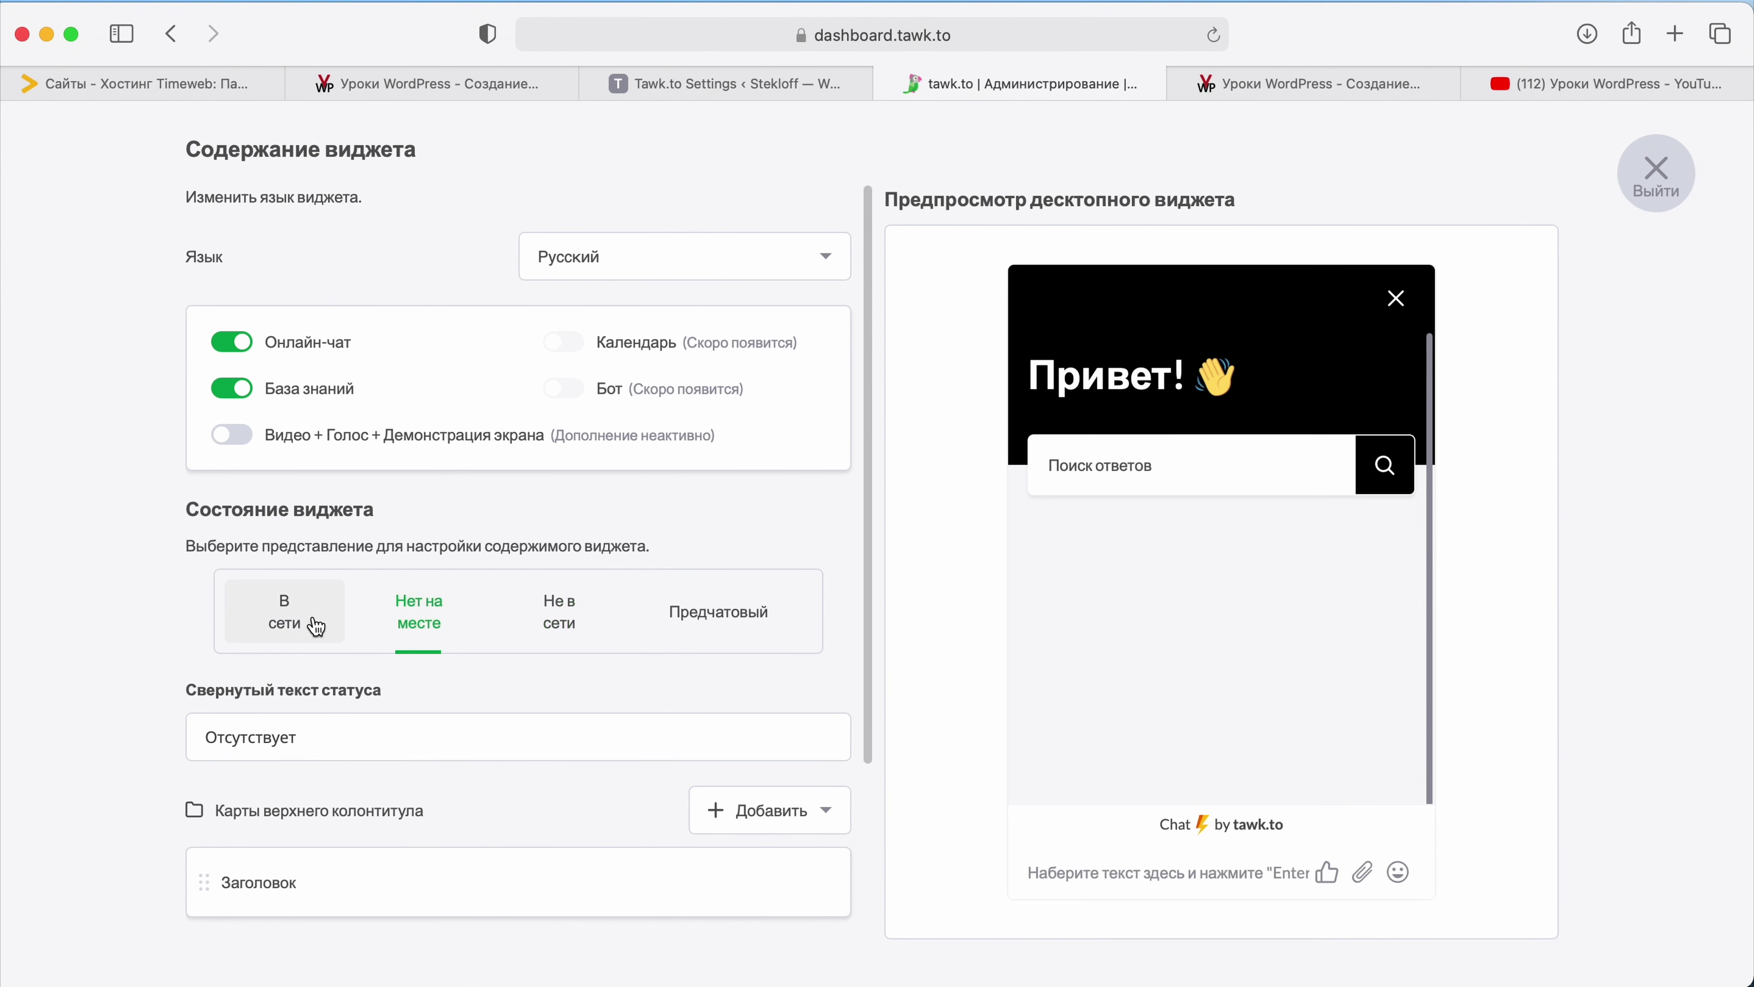
pyautogui.click(317, 618)
pyautogui.click(413, 618)
pyautogui.click(541, 630)
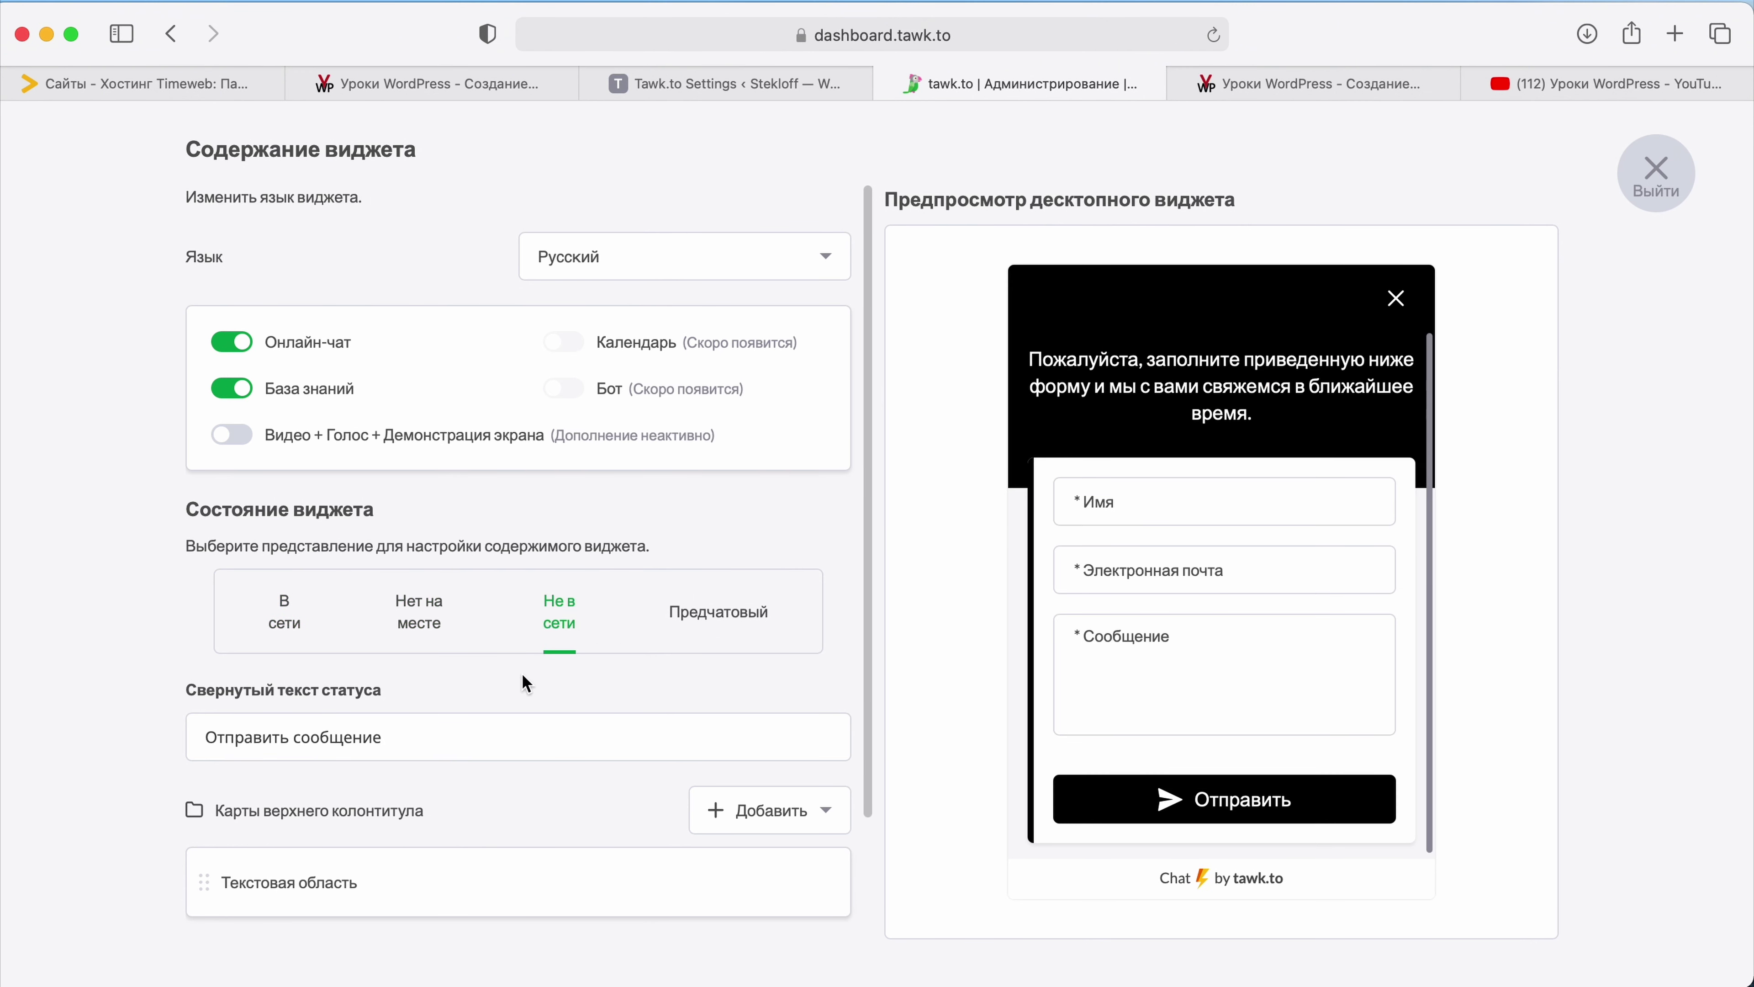
# Step: Examine the offline state's cards and try the name, e-mail and message fields of its preview form without filling them in
pyautogui.scroll(-3, 522, 673)
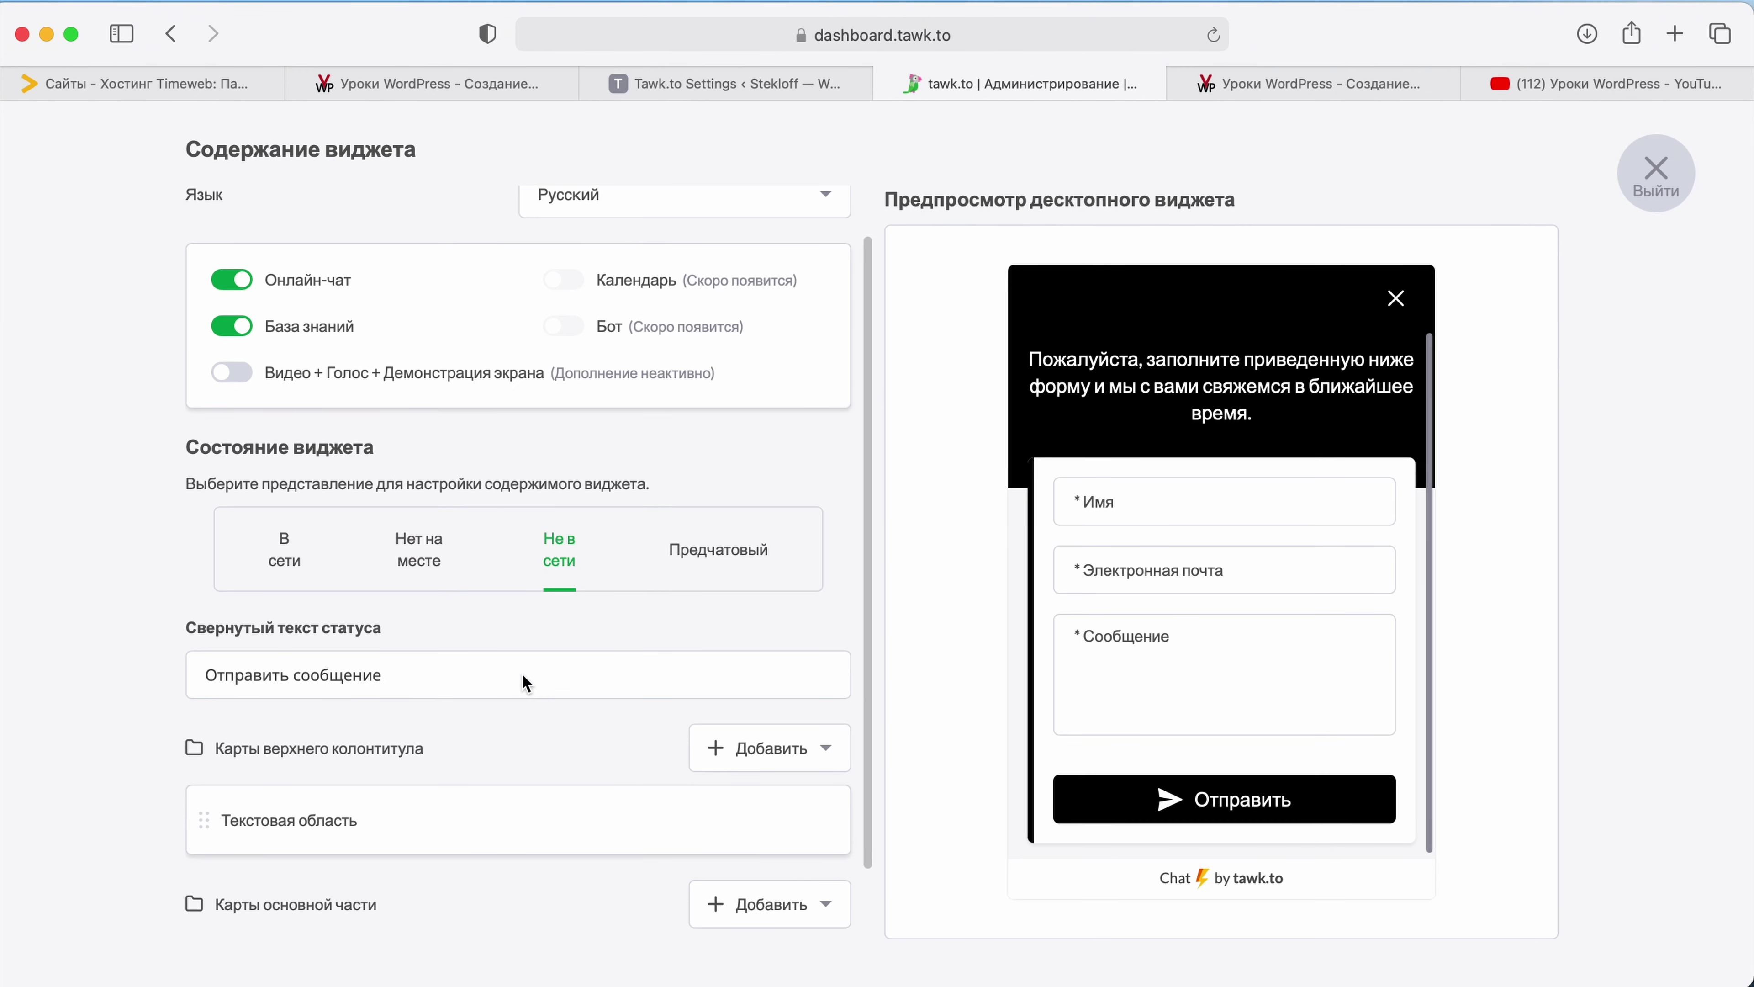
pyautogui.click(1139, 641)
pyautogui.click(1187, 487)
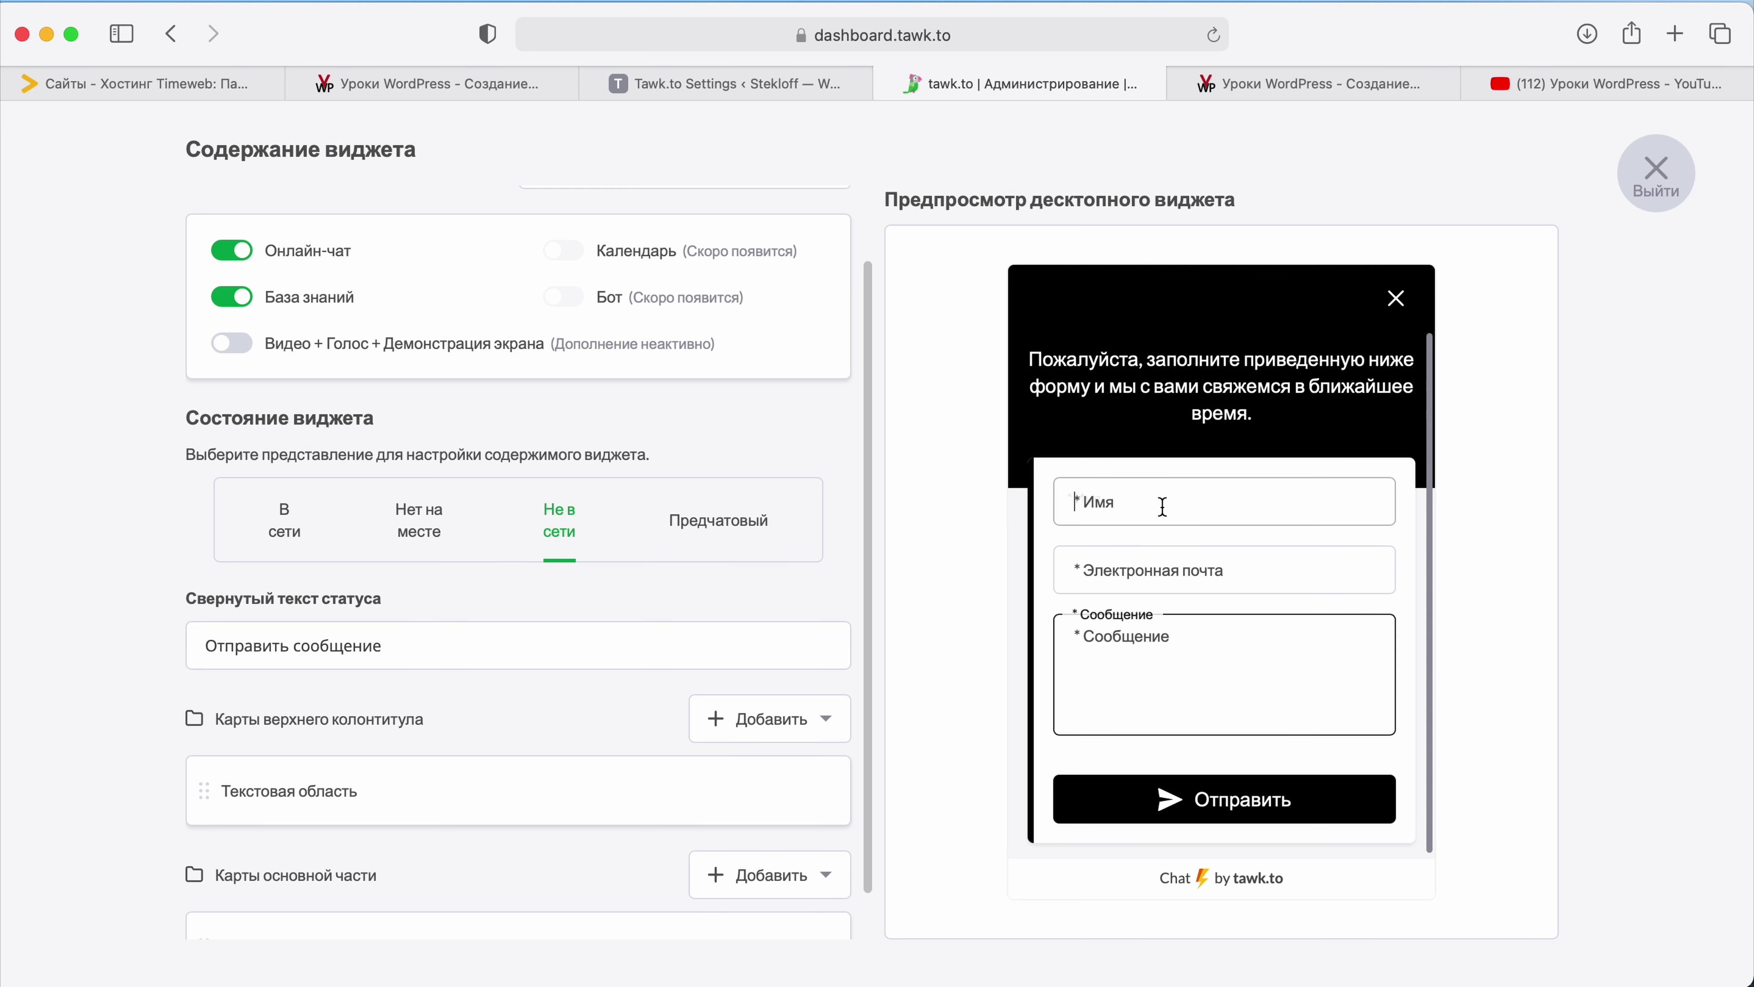
pyautogui.click(1162, 576)
pyautogui.click(710, 597)
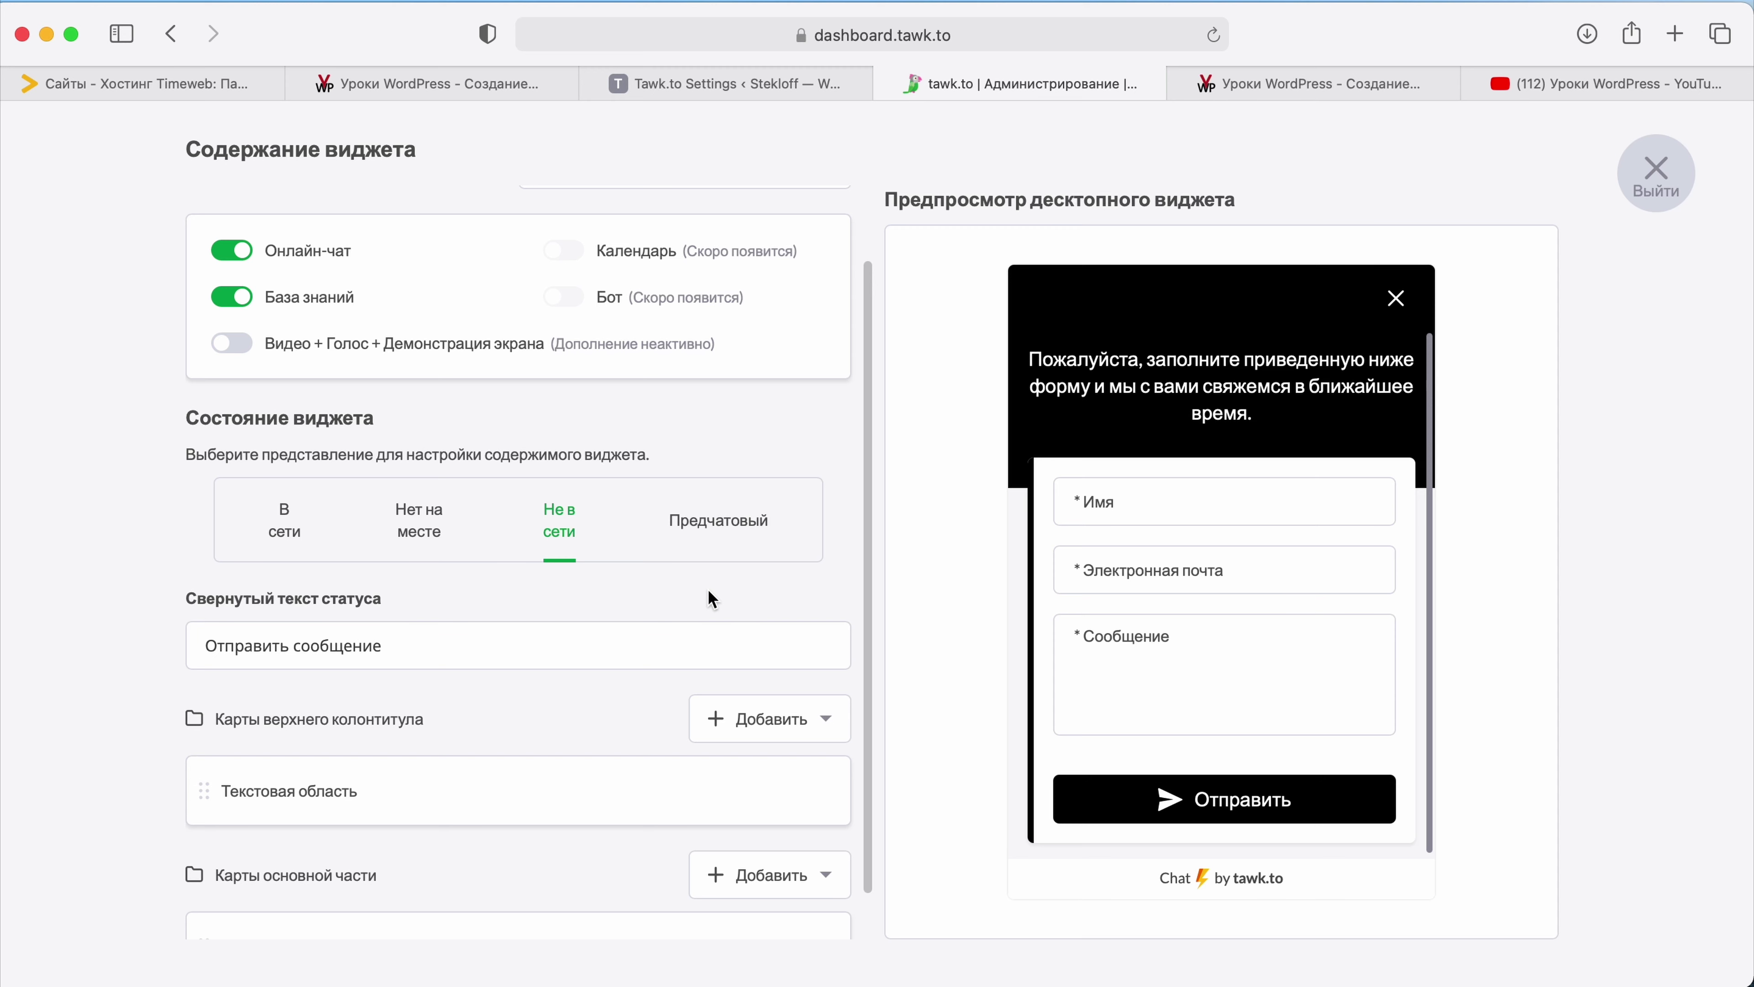
pyautogui.scroll(-3, 525, 684)
pyautogui.scroll(5, 525, 684)
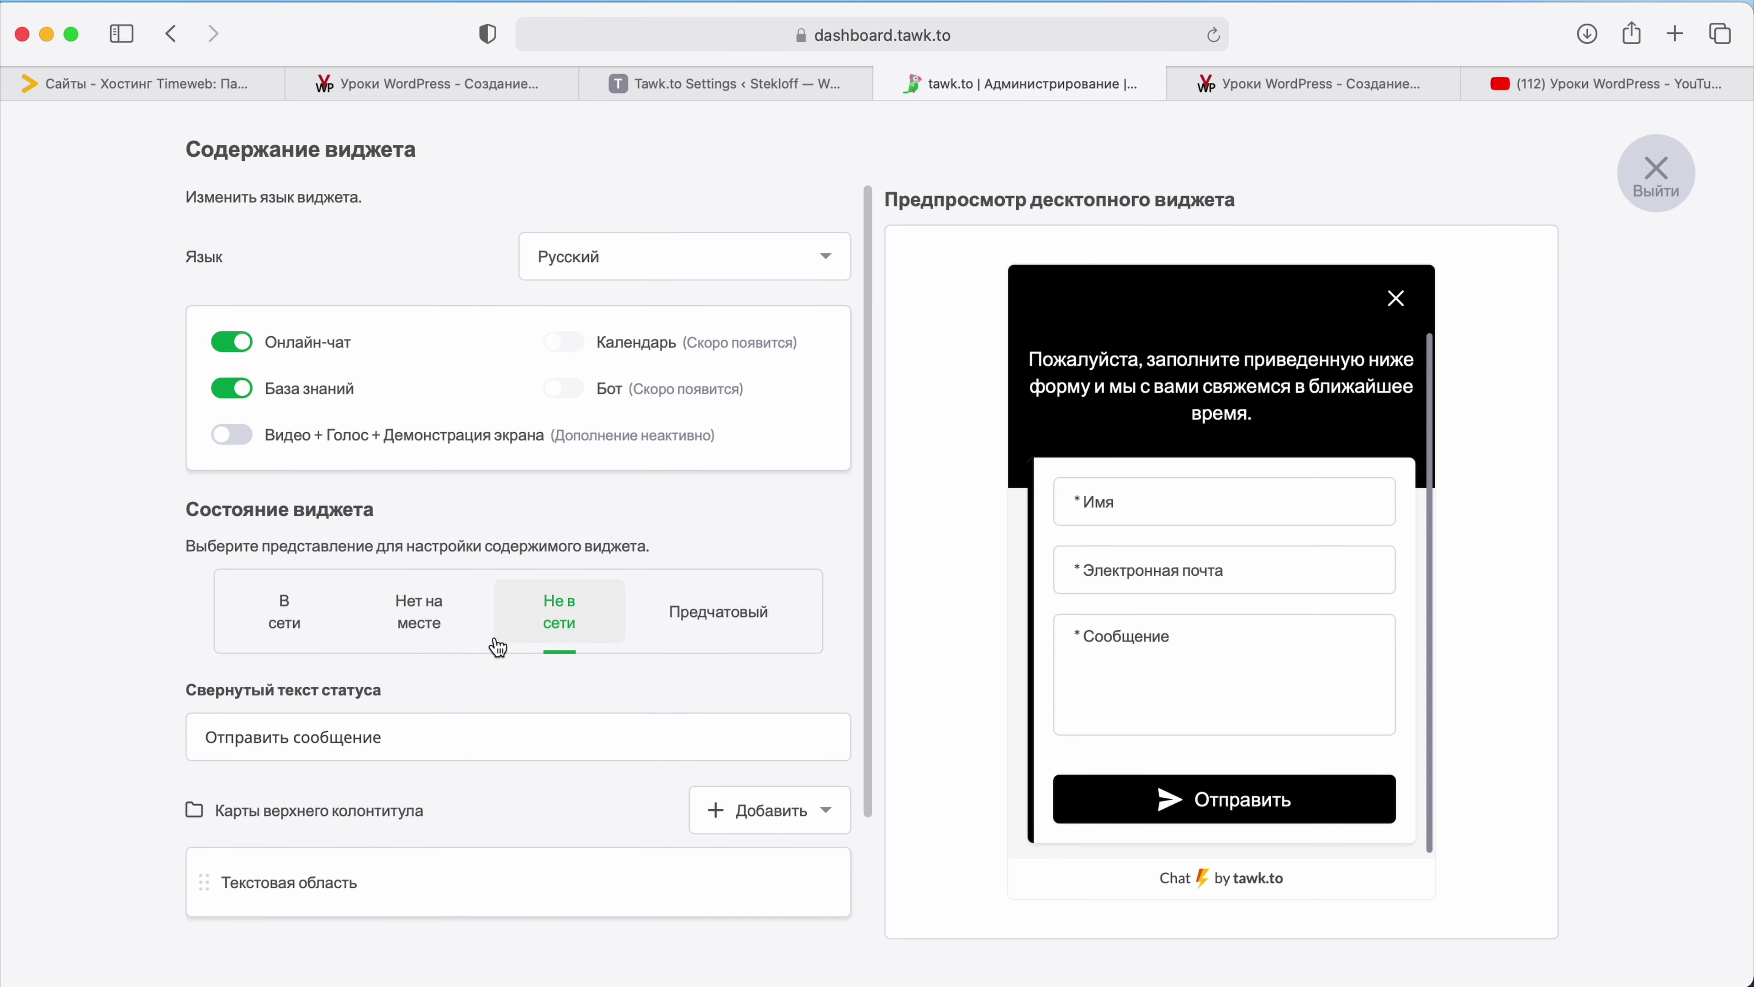
# Step: Check the away and pre-chat states, return to the online state and close the widget content editor
pyautogui.click(449, 621)
pyautogui.click(687, 633)
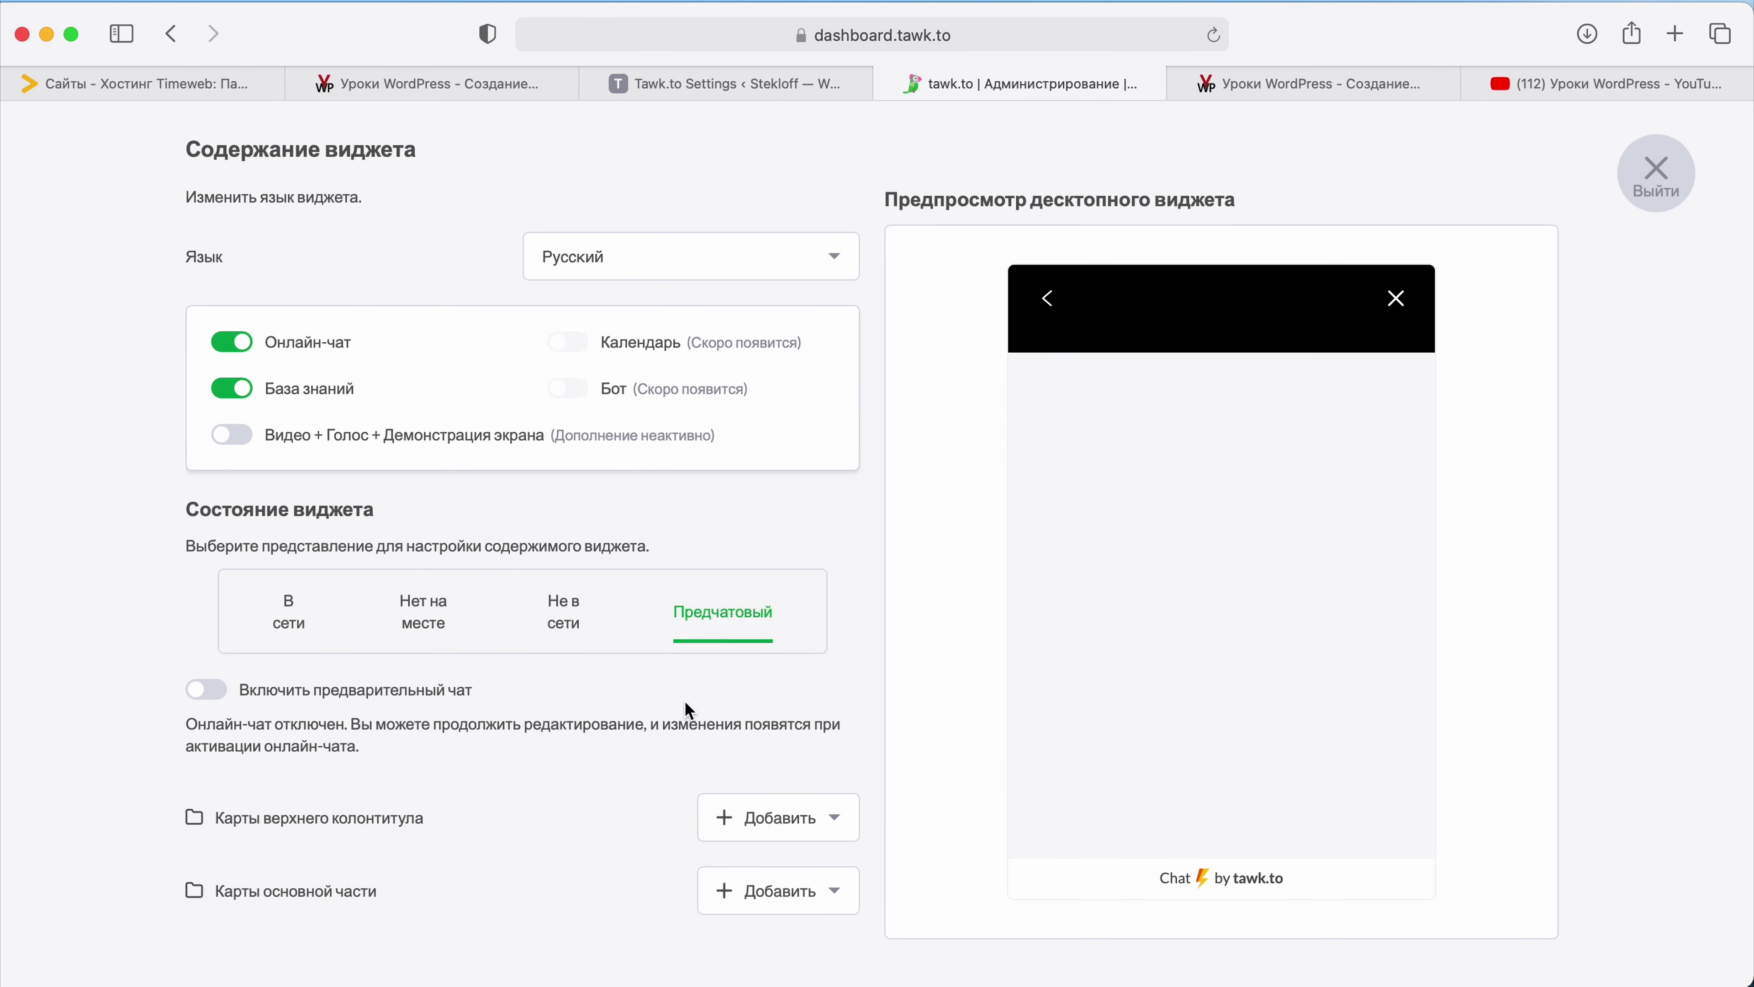
pyautogui.click(274, 619)
pyautogui.click(1650, 187)
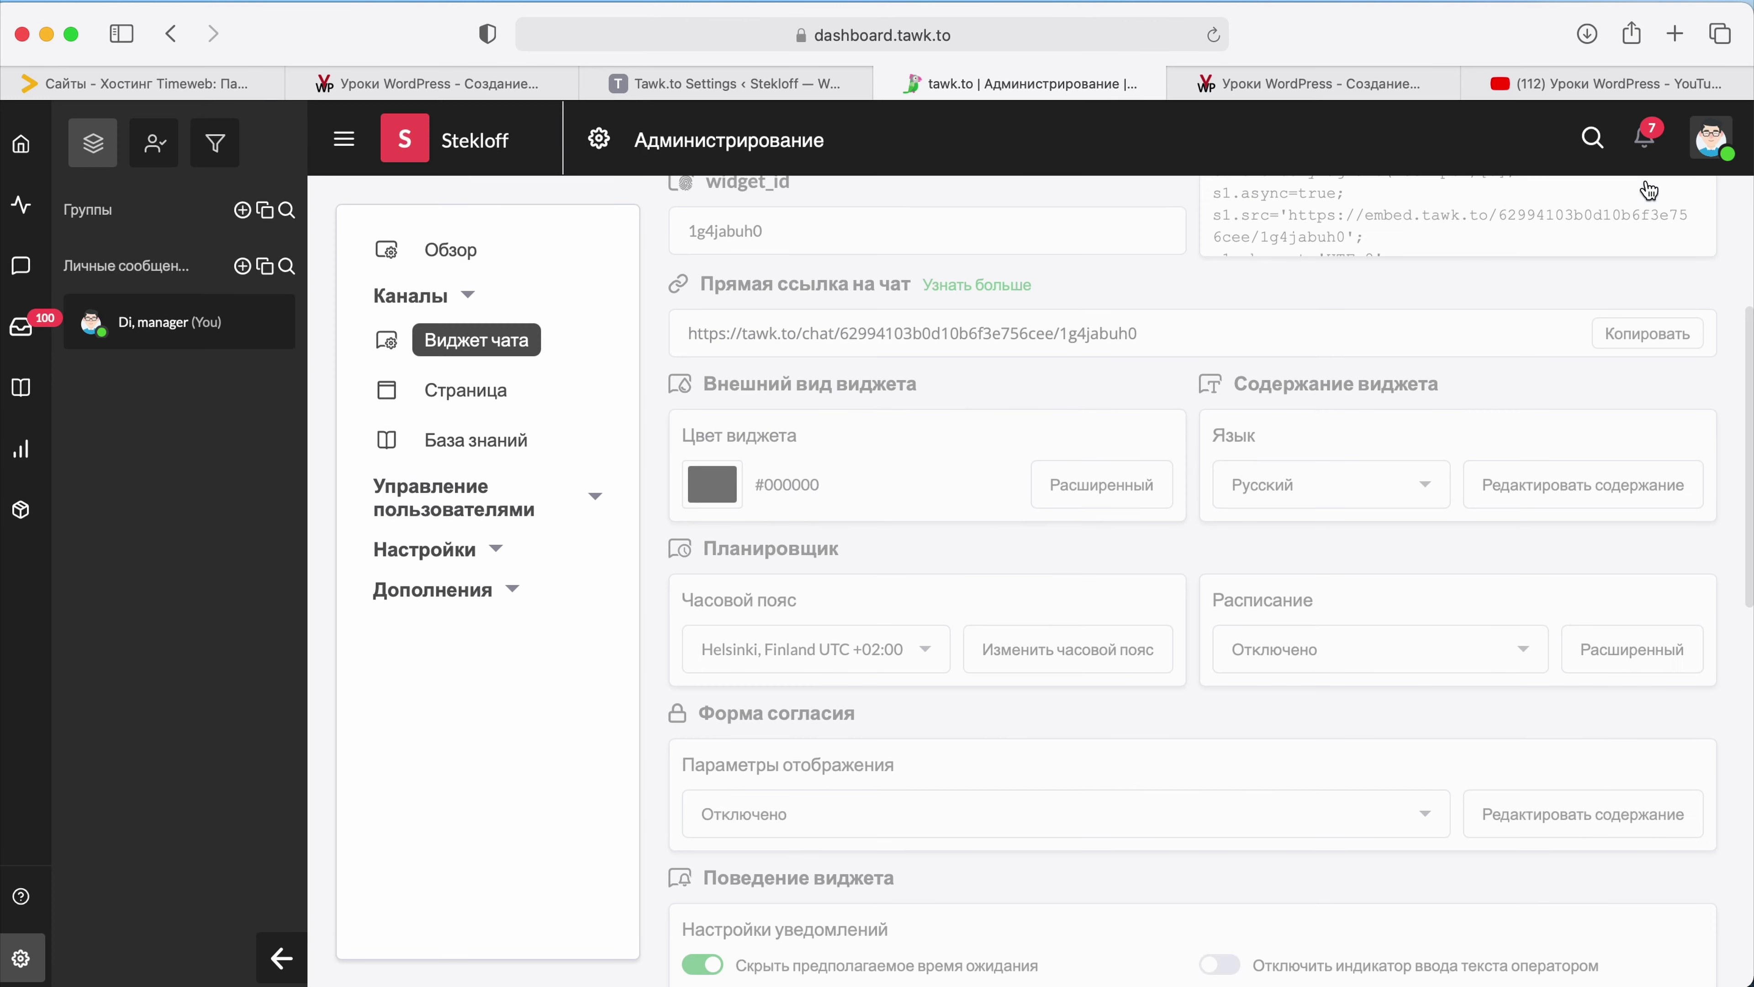
pyautogui.scroll(-2, 956, 456)
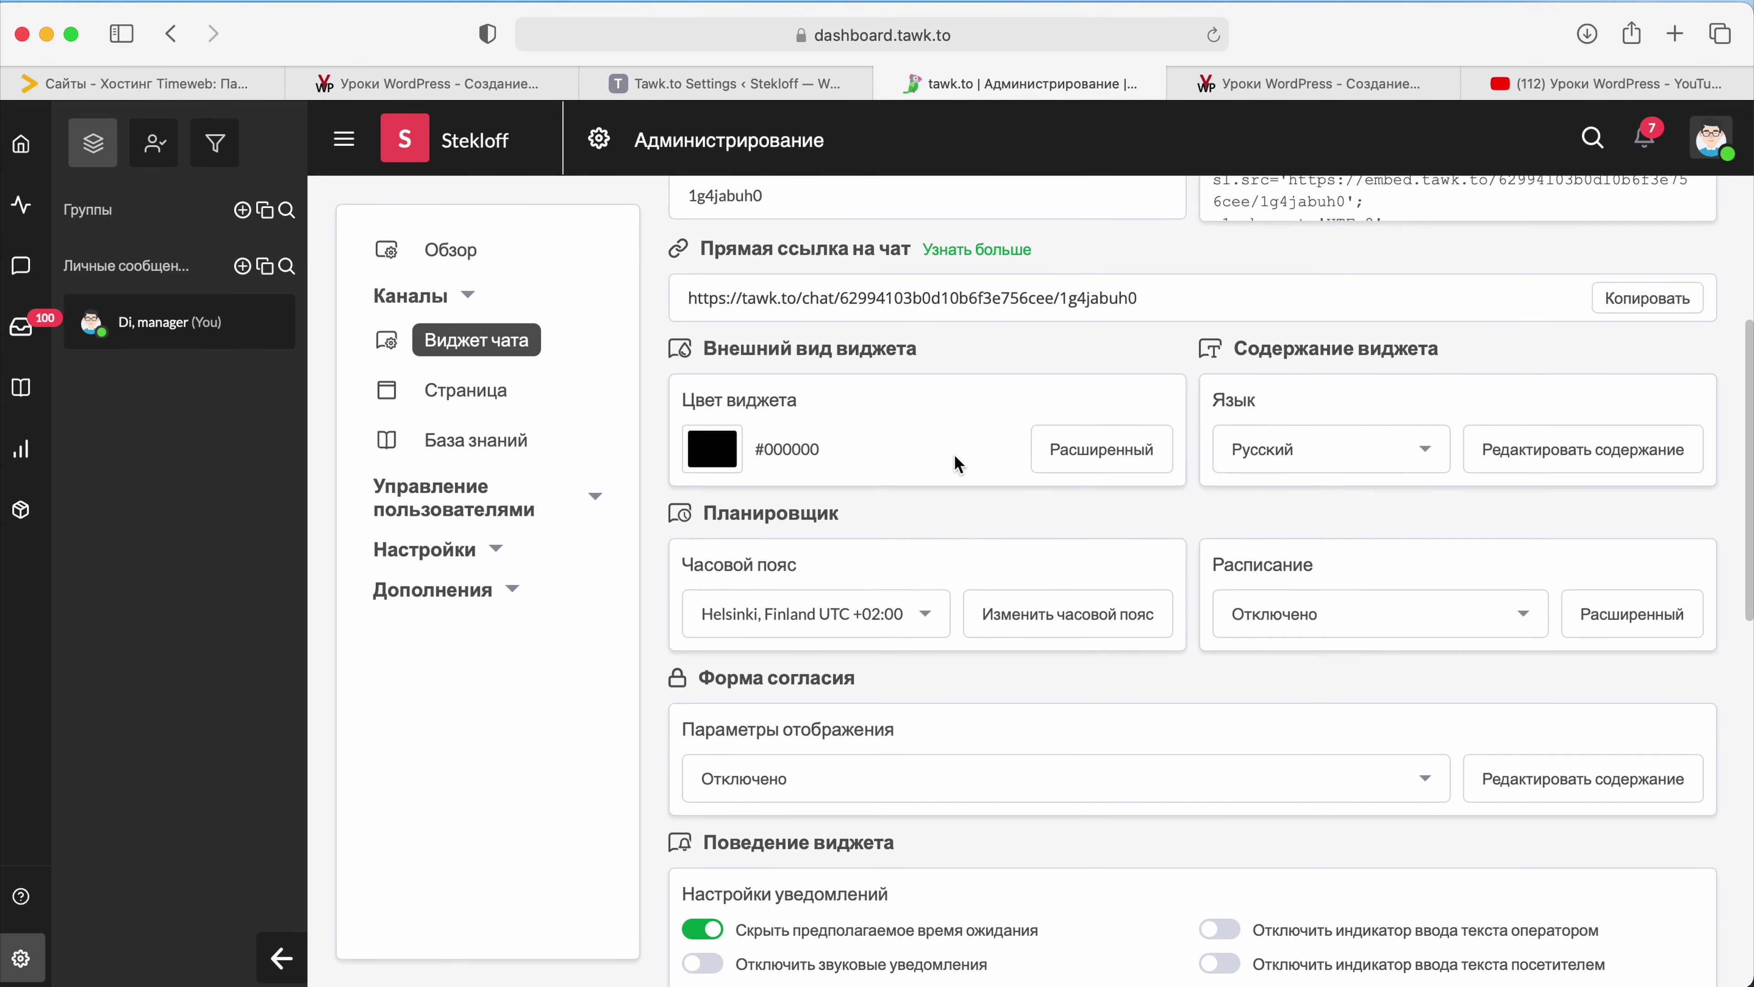
# Step: Review the options of the "Расписание" setting in the scheduler section without choosing another one
pyautogui.scroll(6, 955, 463)
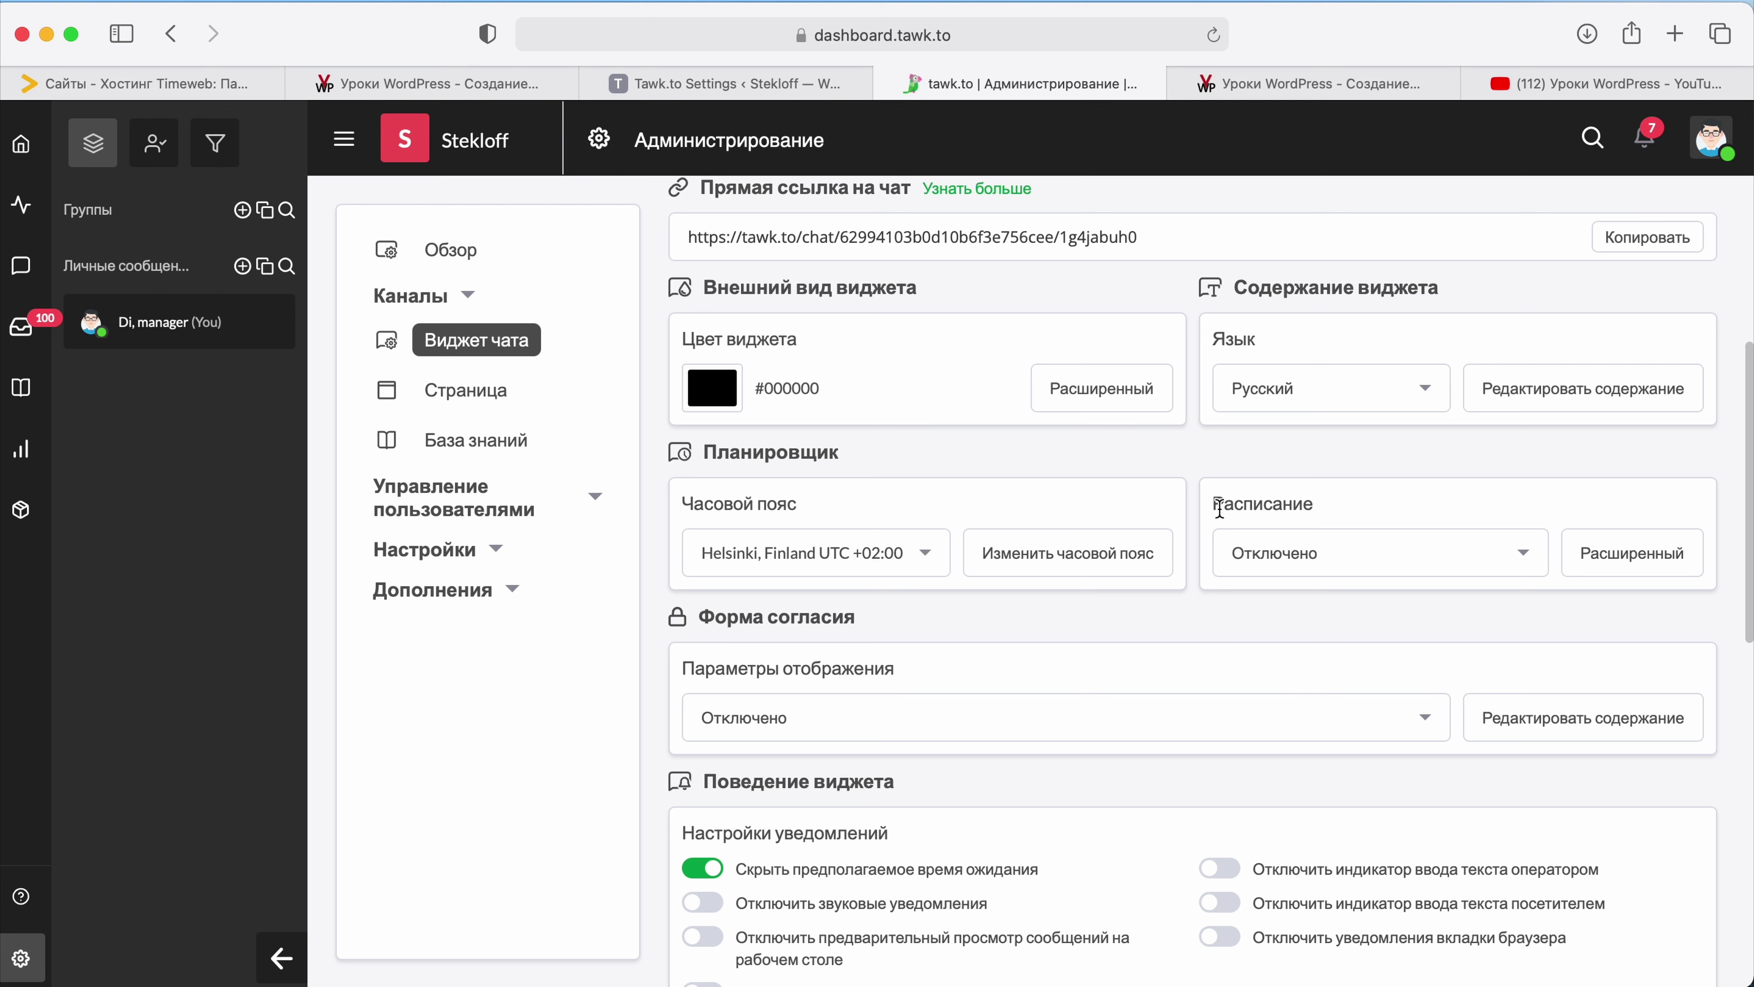
pyautogui.moveTo(1219, 508); pyautogui.dragTo(1316, 504)
pyautogui.click(1320, 507)
pyautogui.scroll(-2, 1542, 536)
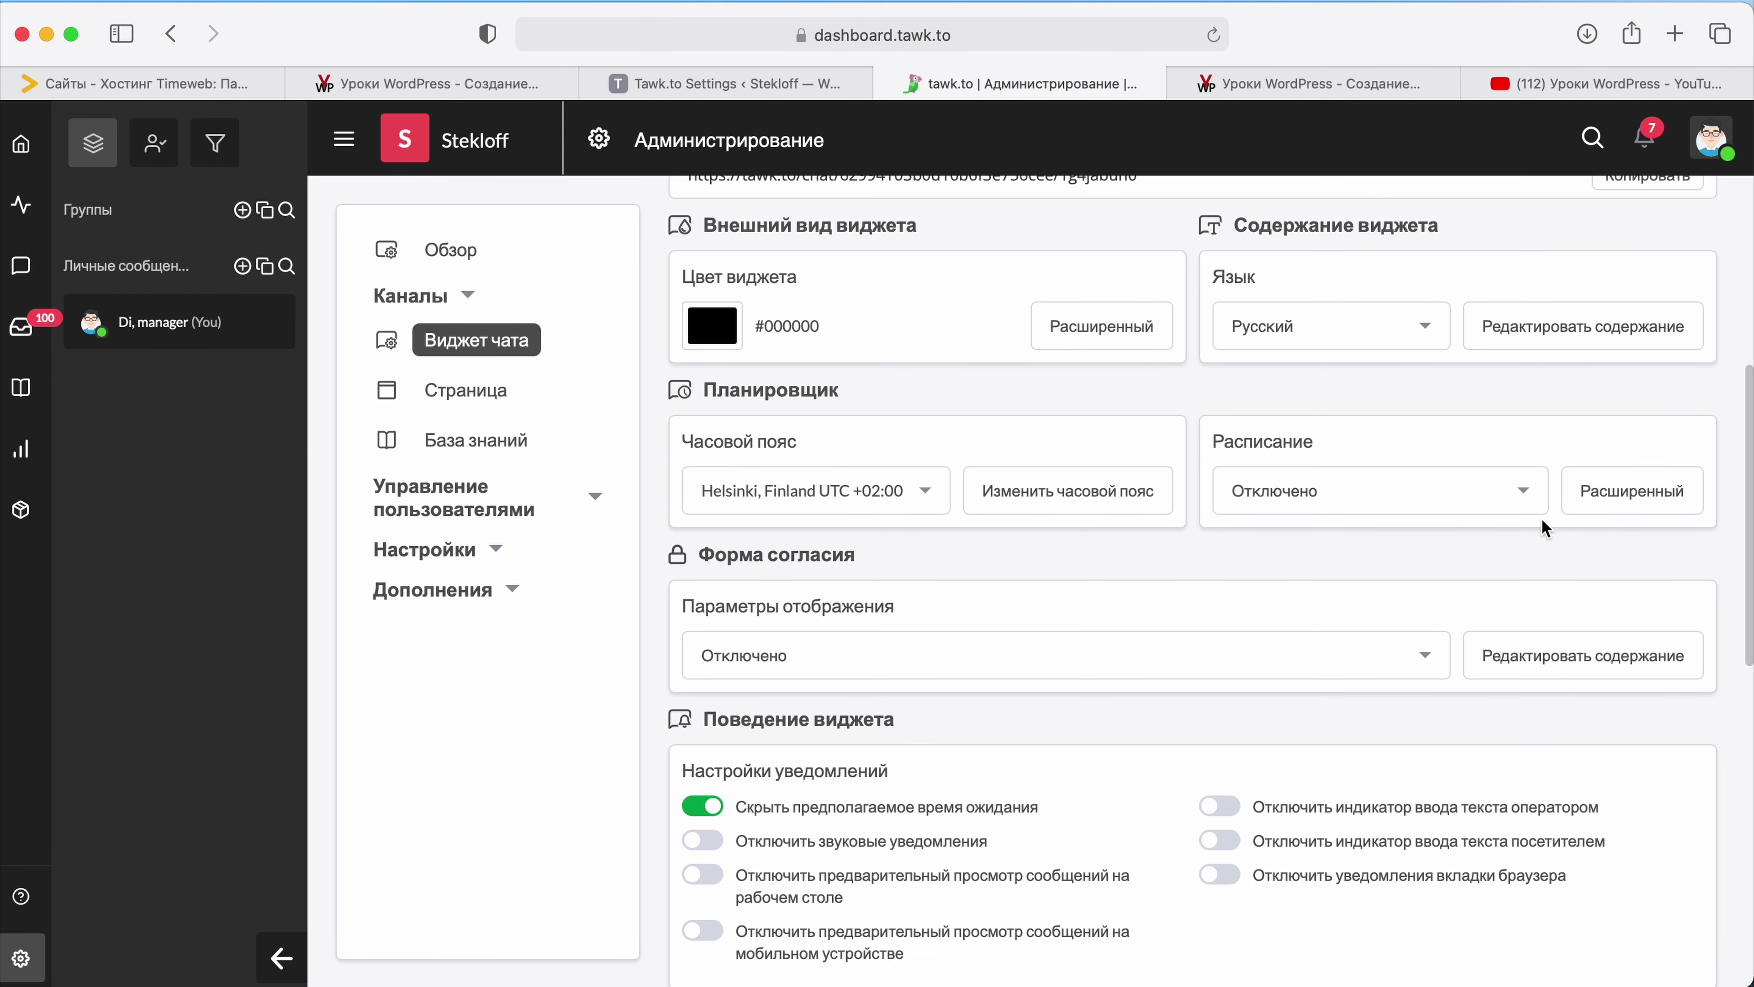
pyautogui.click(1447, 508)
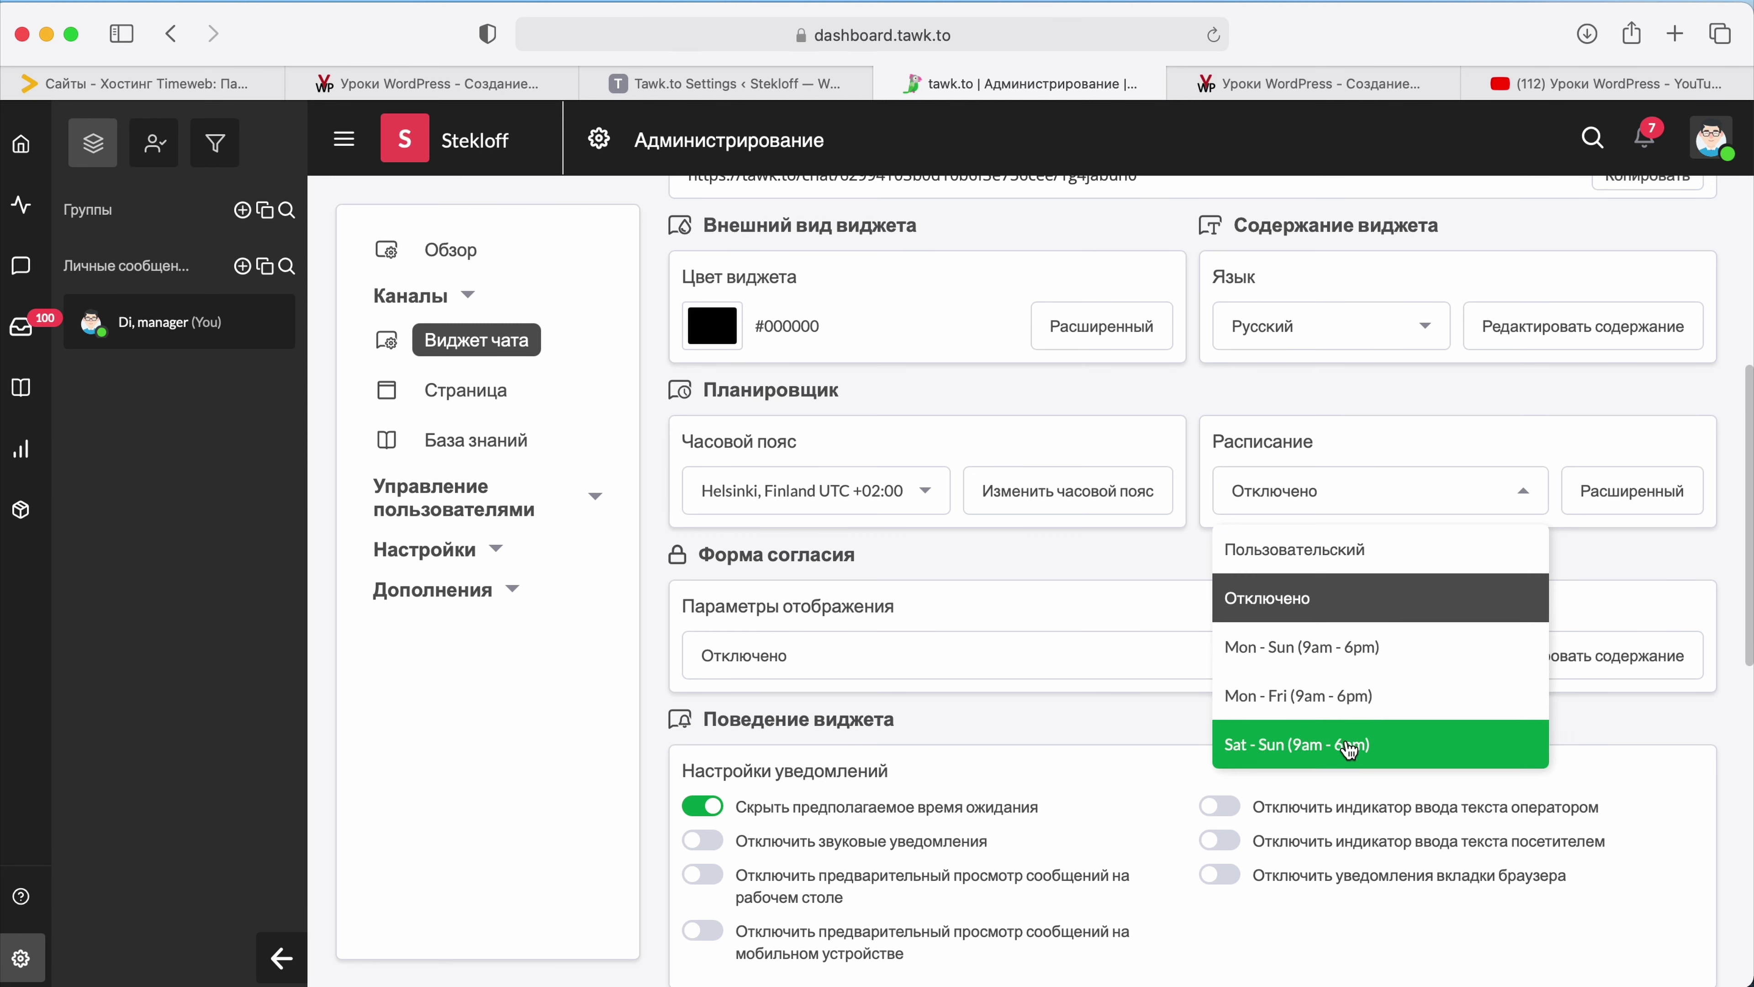
pyautogui.click(1607, 536)
# Step: Enable the scheduler in the advanced schedule settings to review the time ranges of each weekday, and exit without saving
pyautogui.click(1629, 490)
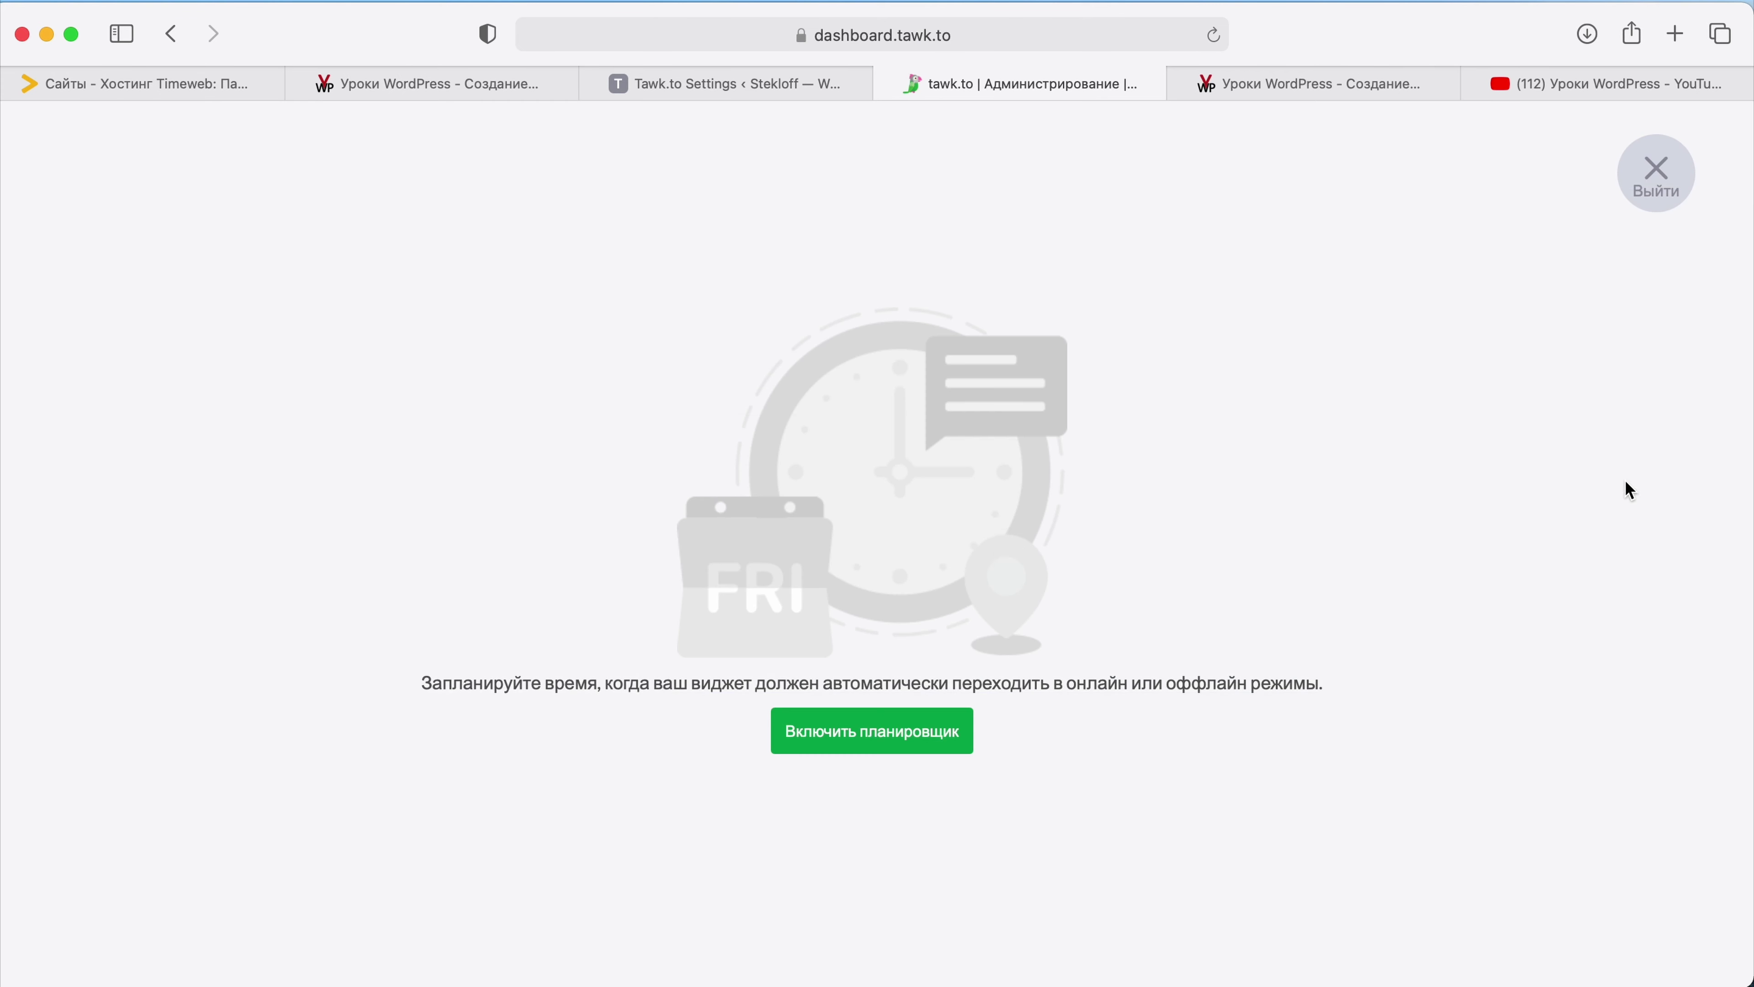
pyautogui.click(889, 744)
pyautogui.scroll(-10, 653, 470)
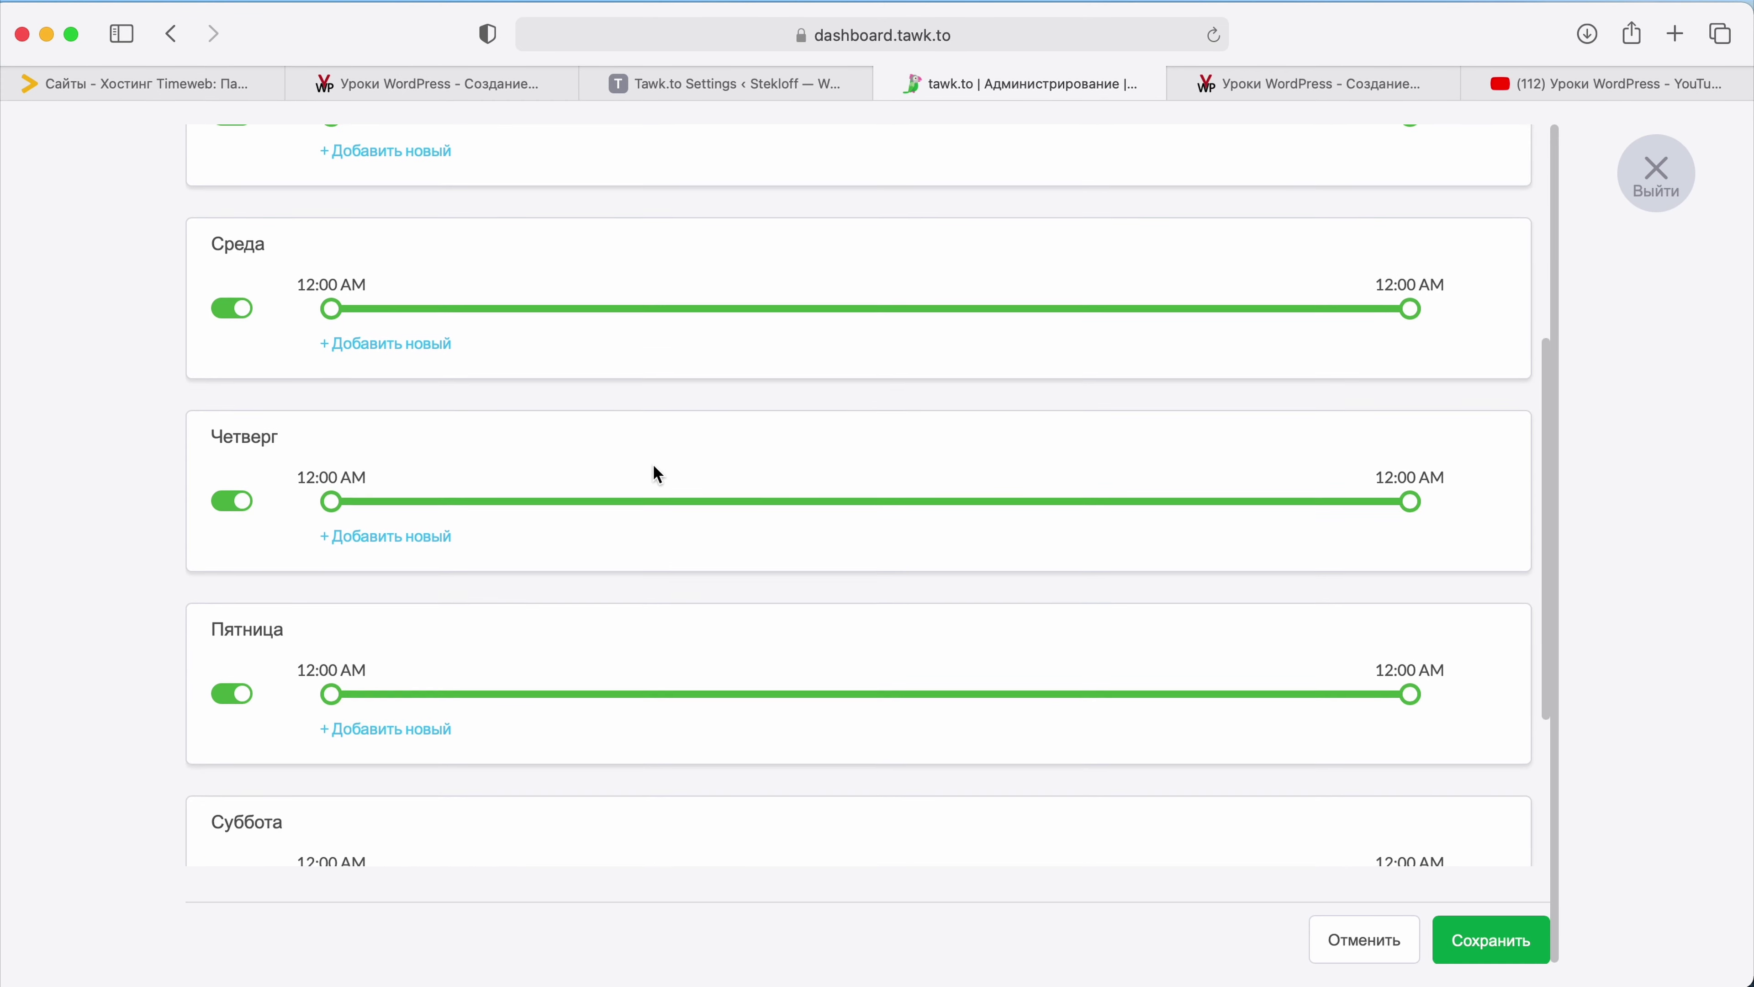
pyautogui.scroll(10, 648, 348)
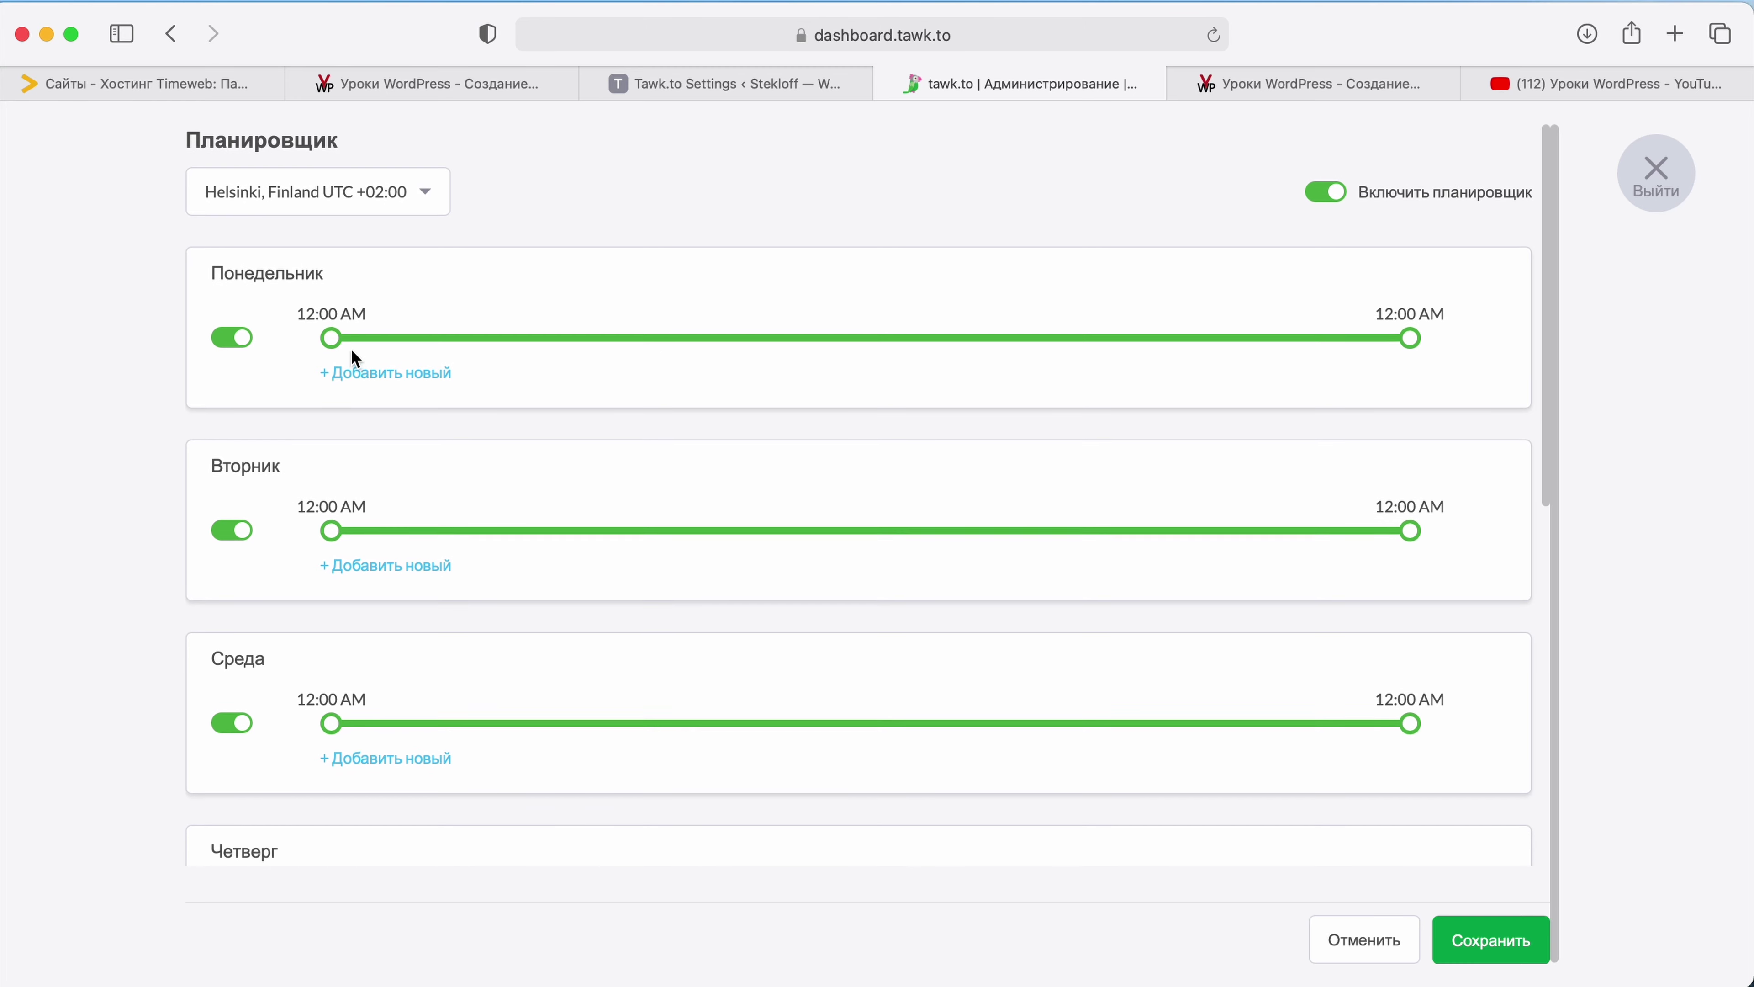
pyautogui.moveTo(332, 338)
pyautogui.mouseDown()
pyautogui.moveTo(679, 342)
pyautogui.moveTo(330, 339)
pyautogui.mouseUp()
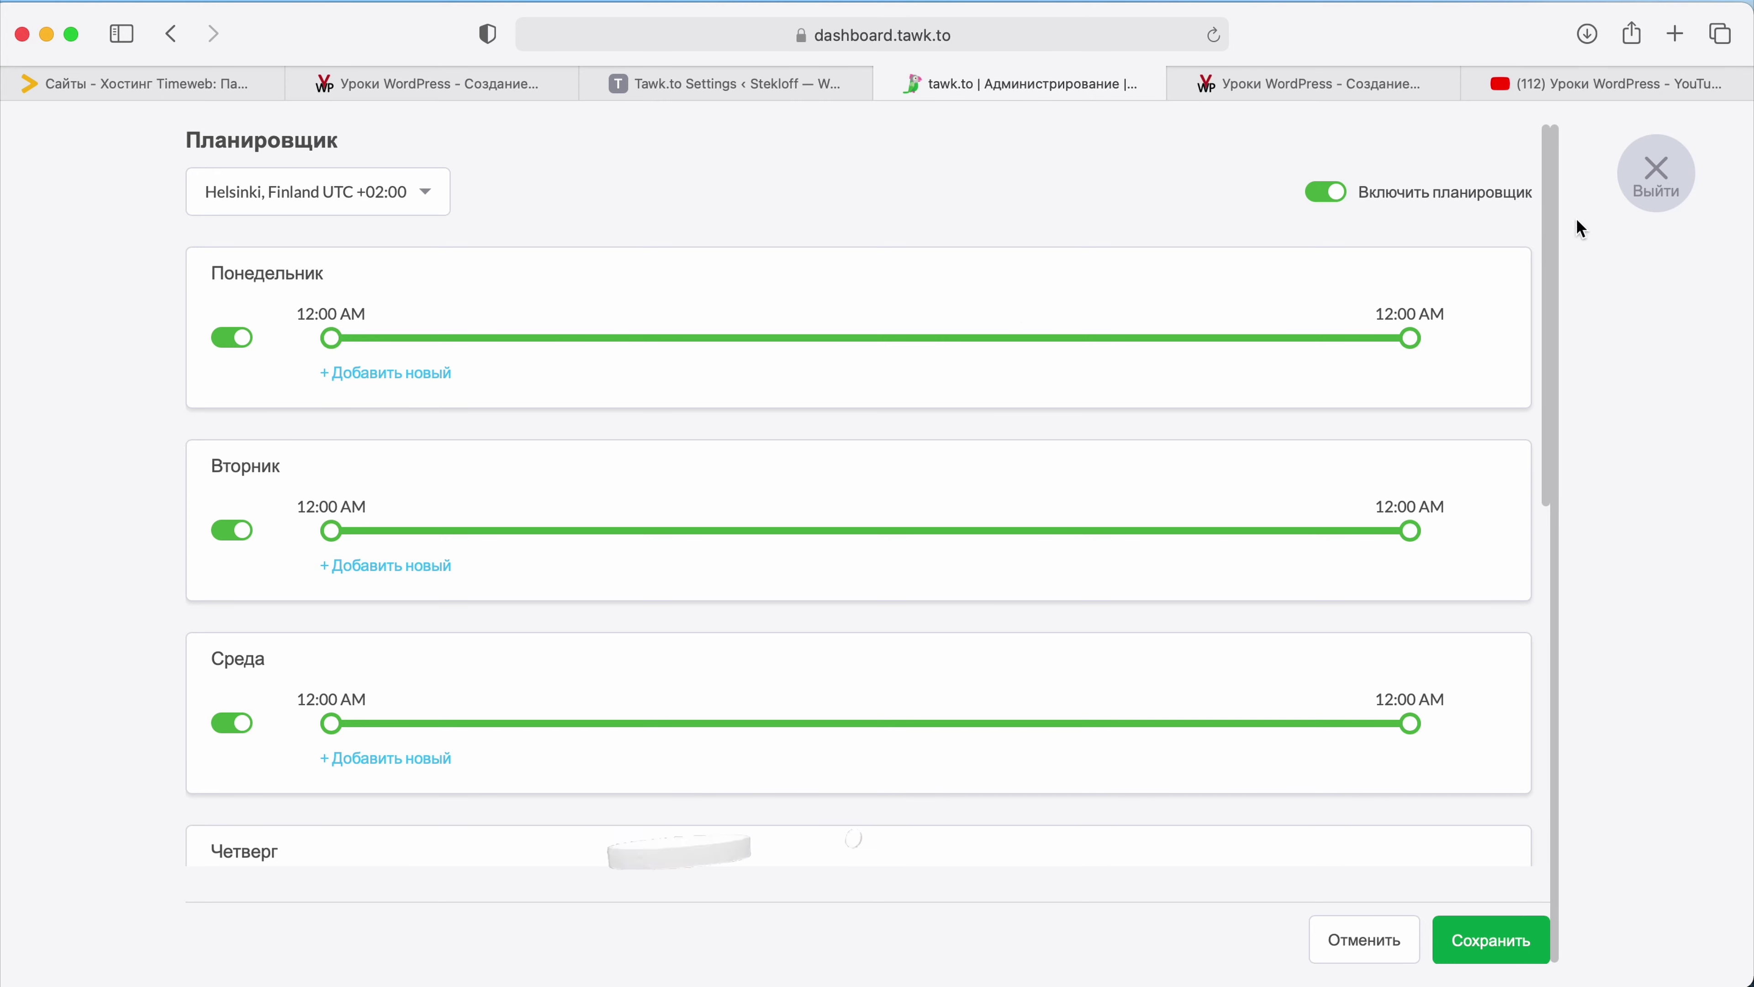
pyautogui.click(1651, 176)
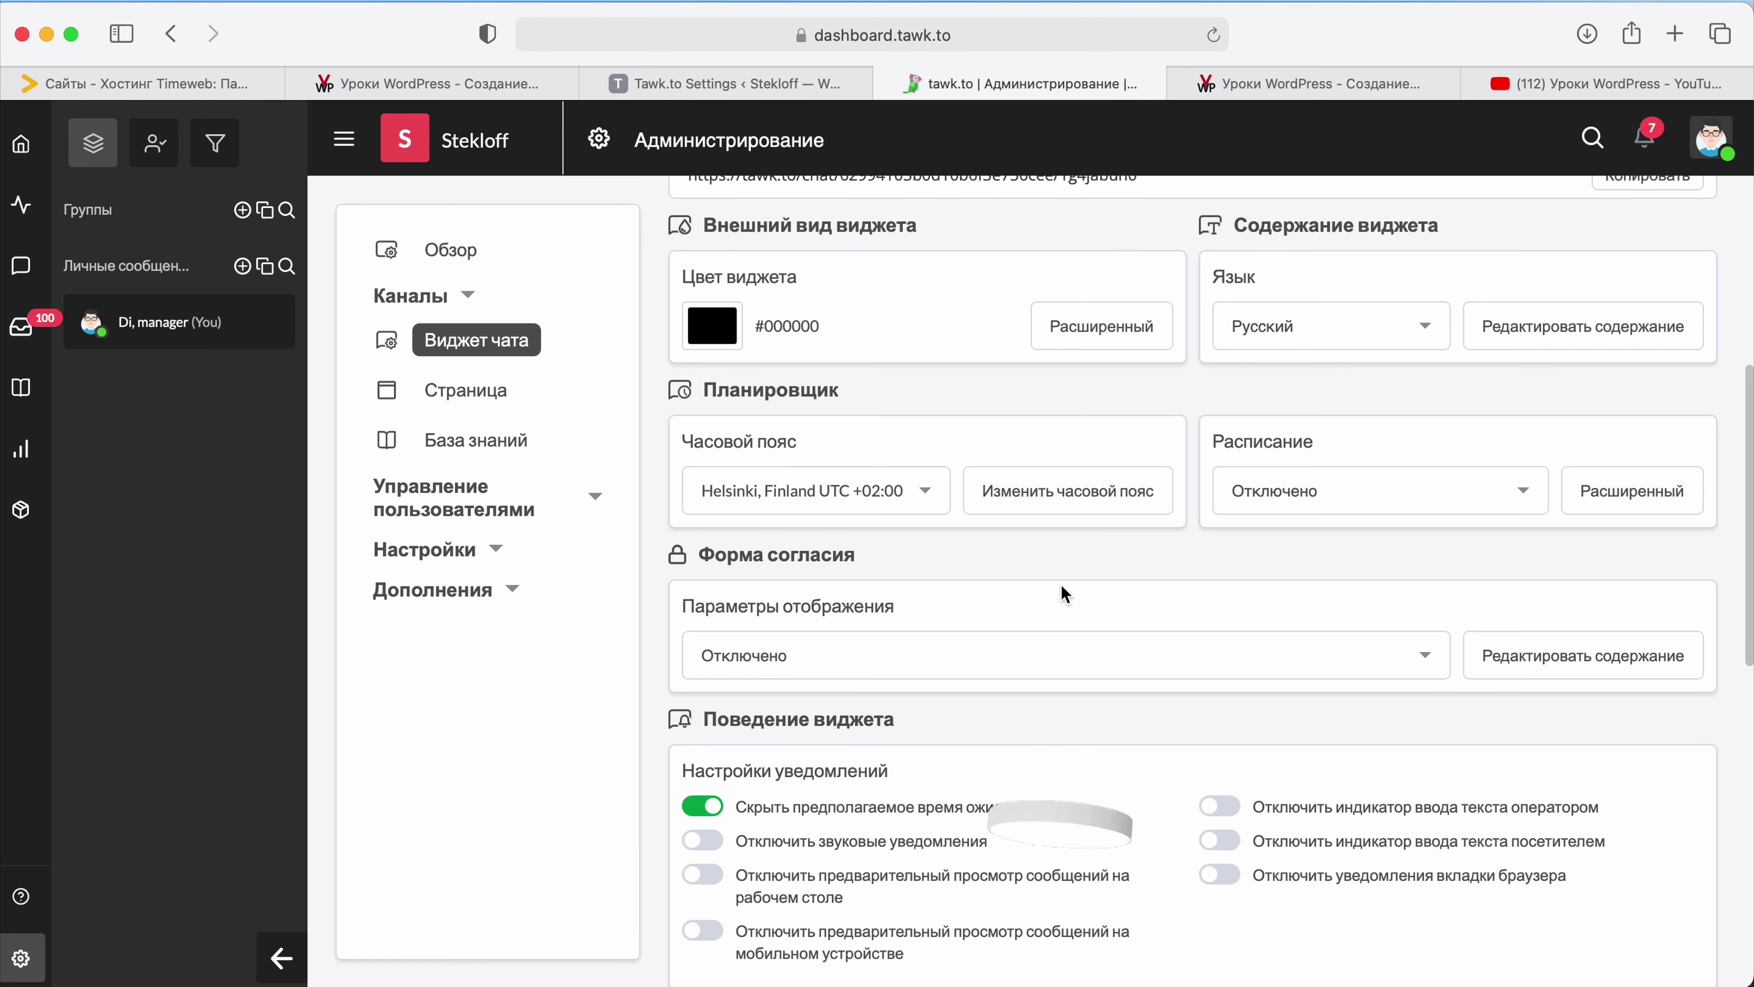
# Step: Open the knowledge base setup and examine its name, subdomain and default language fields
pyautogui.scroll(-2, 1060, 584)
pyautogui.scroll(4, 1061, 584)
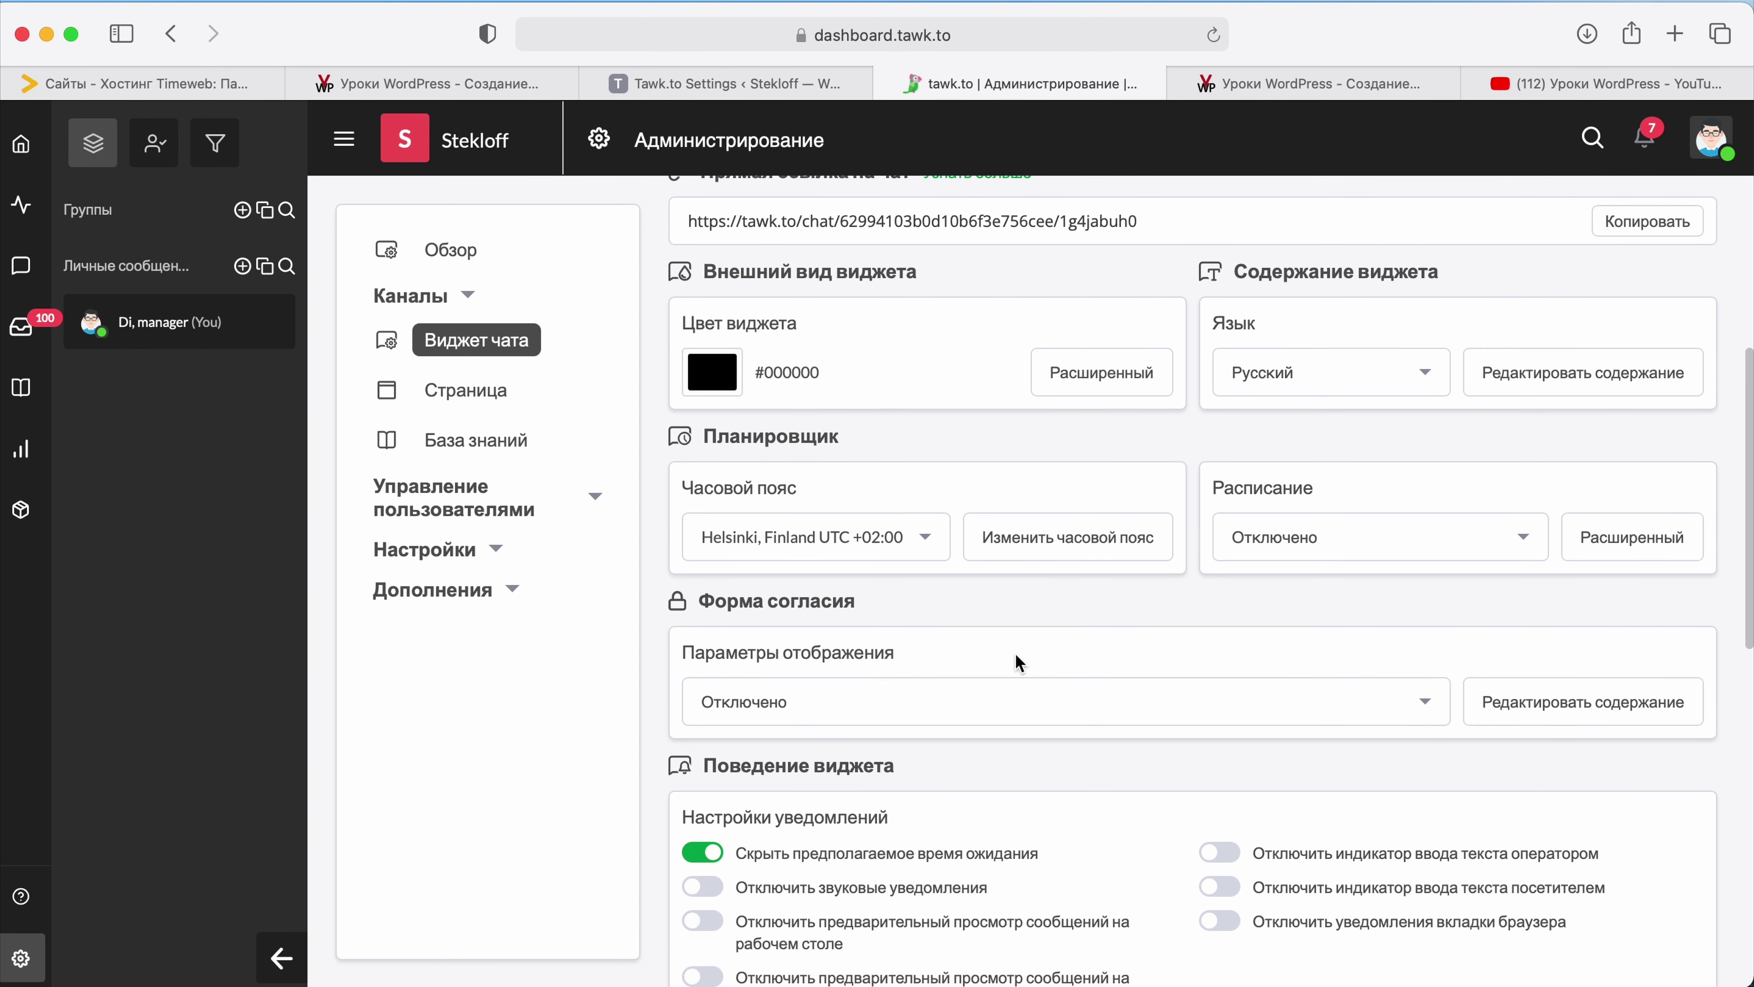
pyautogui.scroll(-3, 1015, 655)
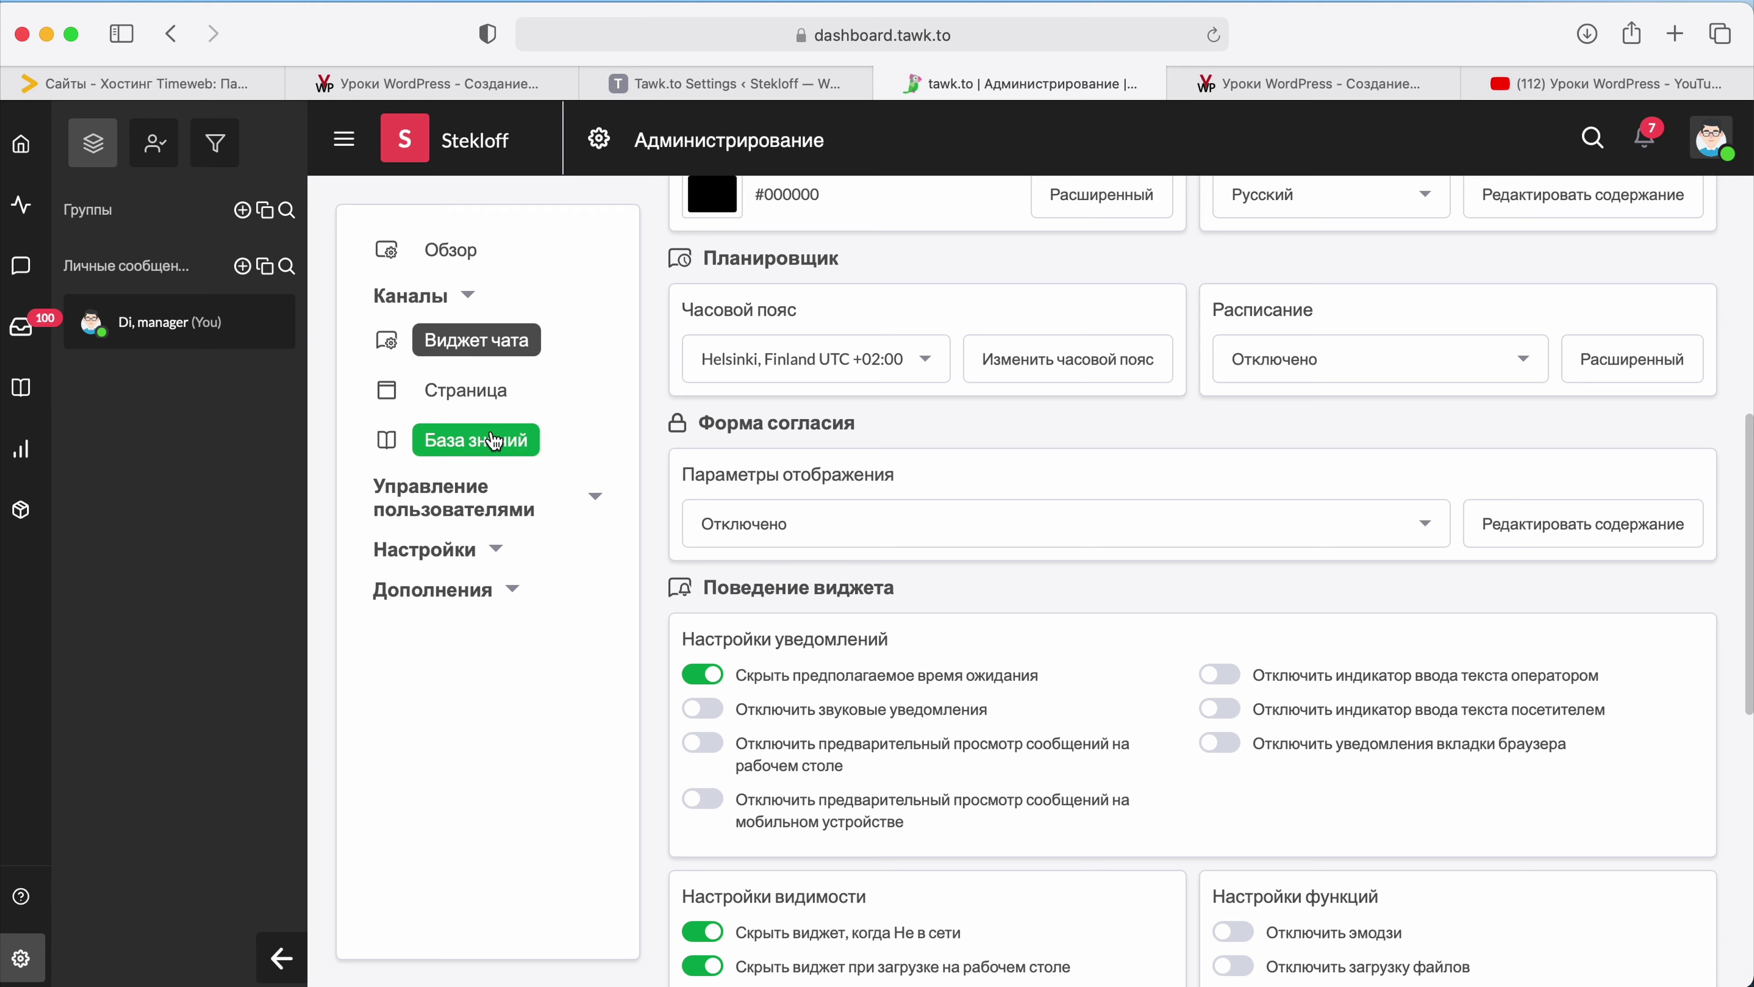
pyautogui.click(494, 440)
pyautogui.click(1196, 791)
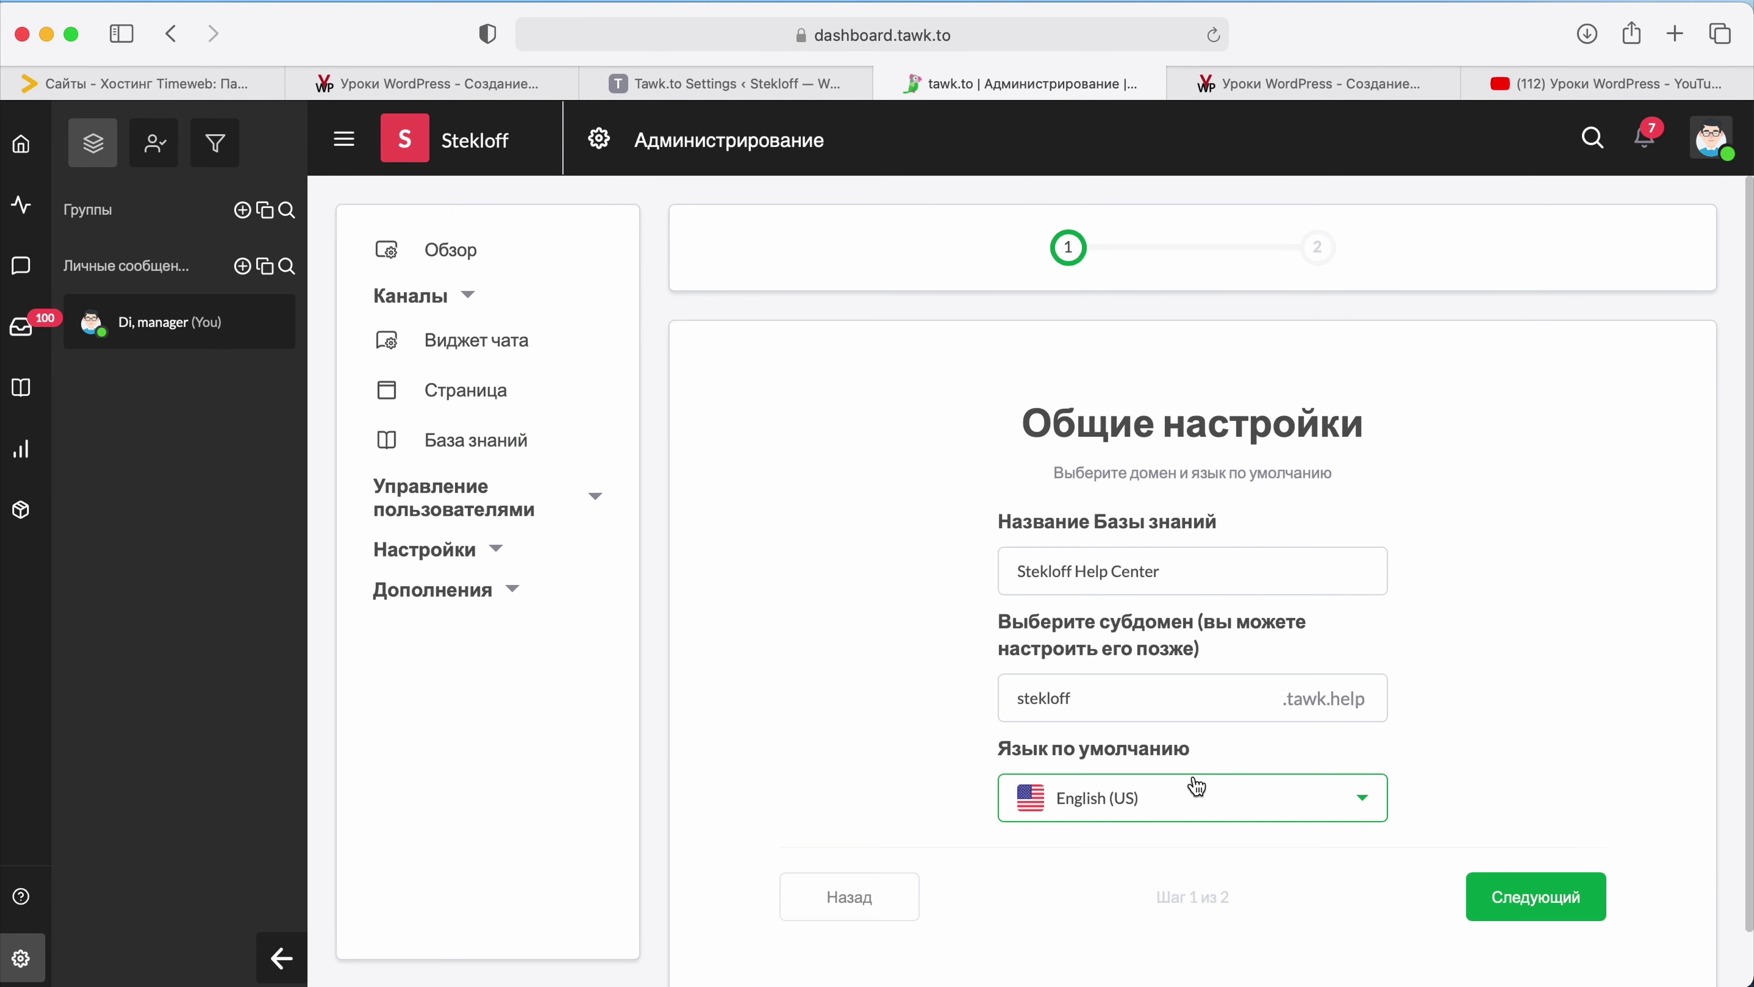
pyautogui.scroll(-1, 1125, 540)
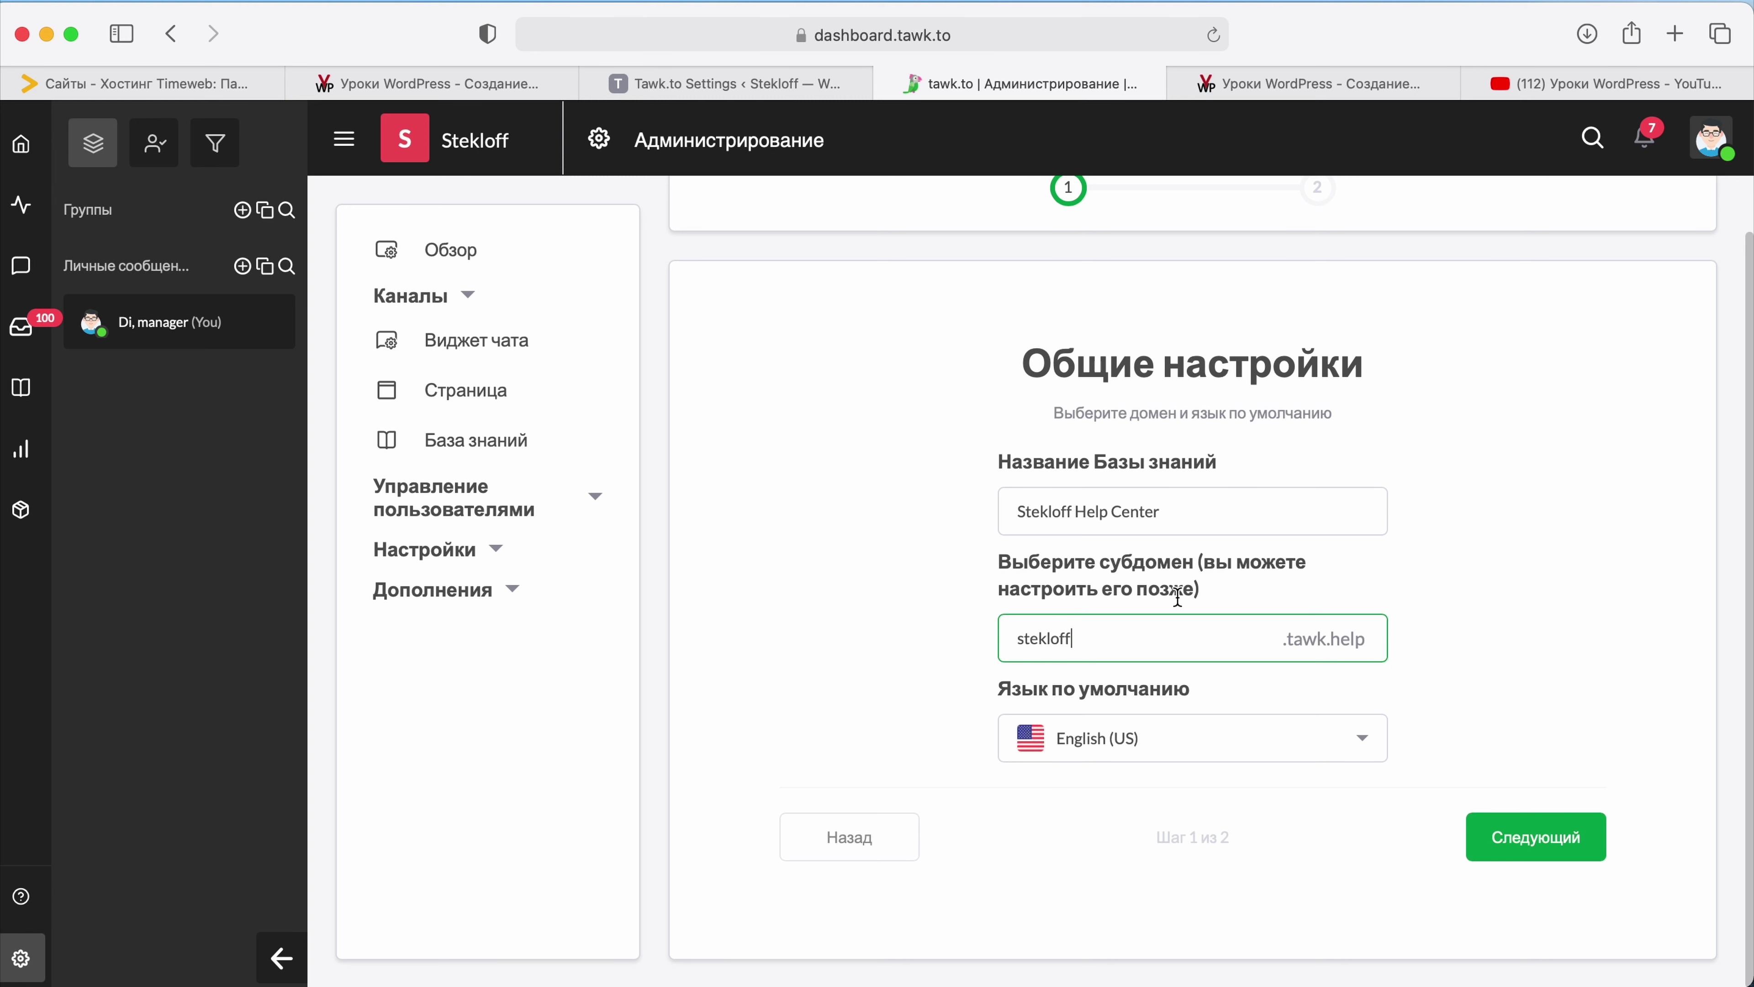
pyautogui.click(1157, 794)
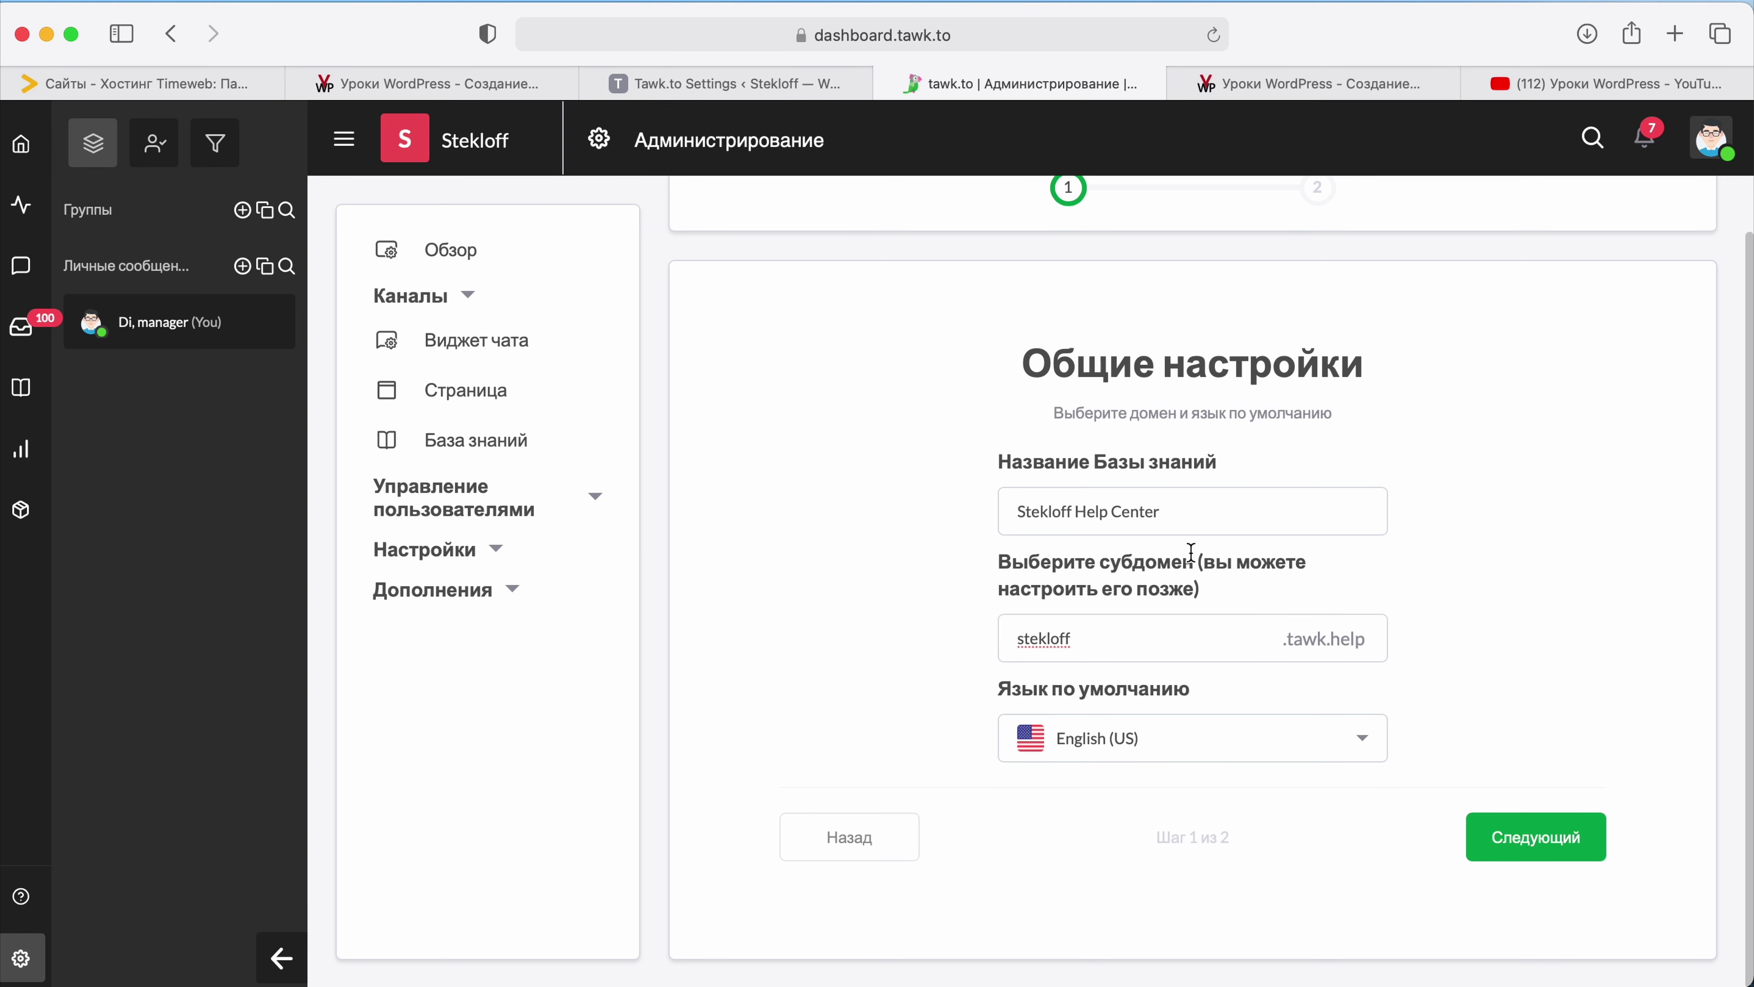
pyautogui.scroll(1, 1188, 556)
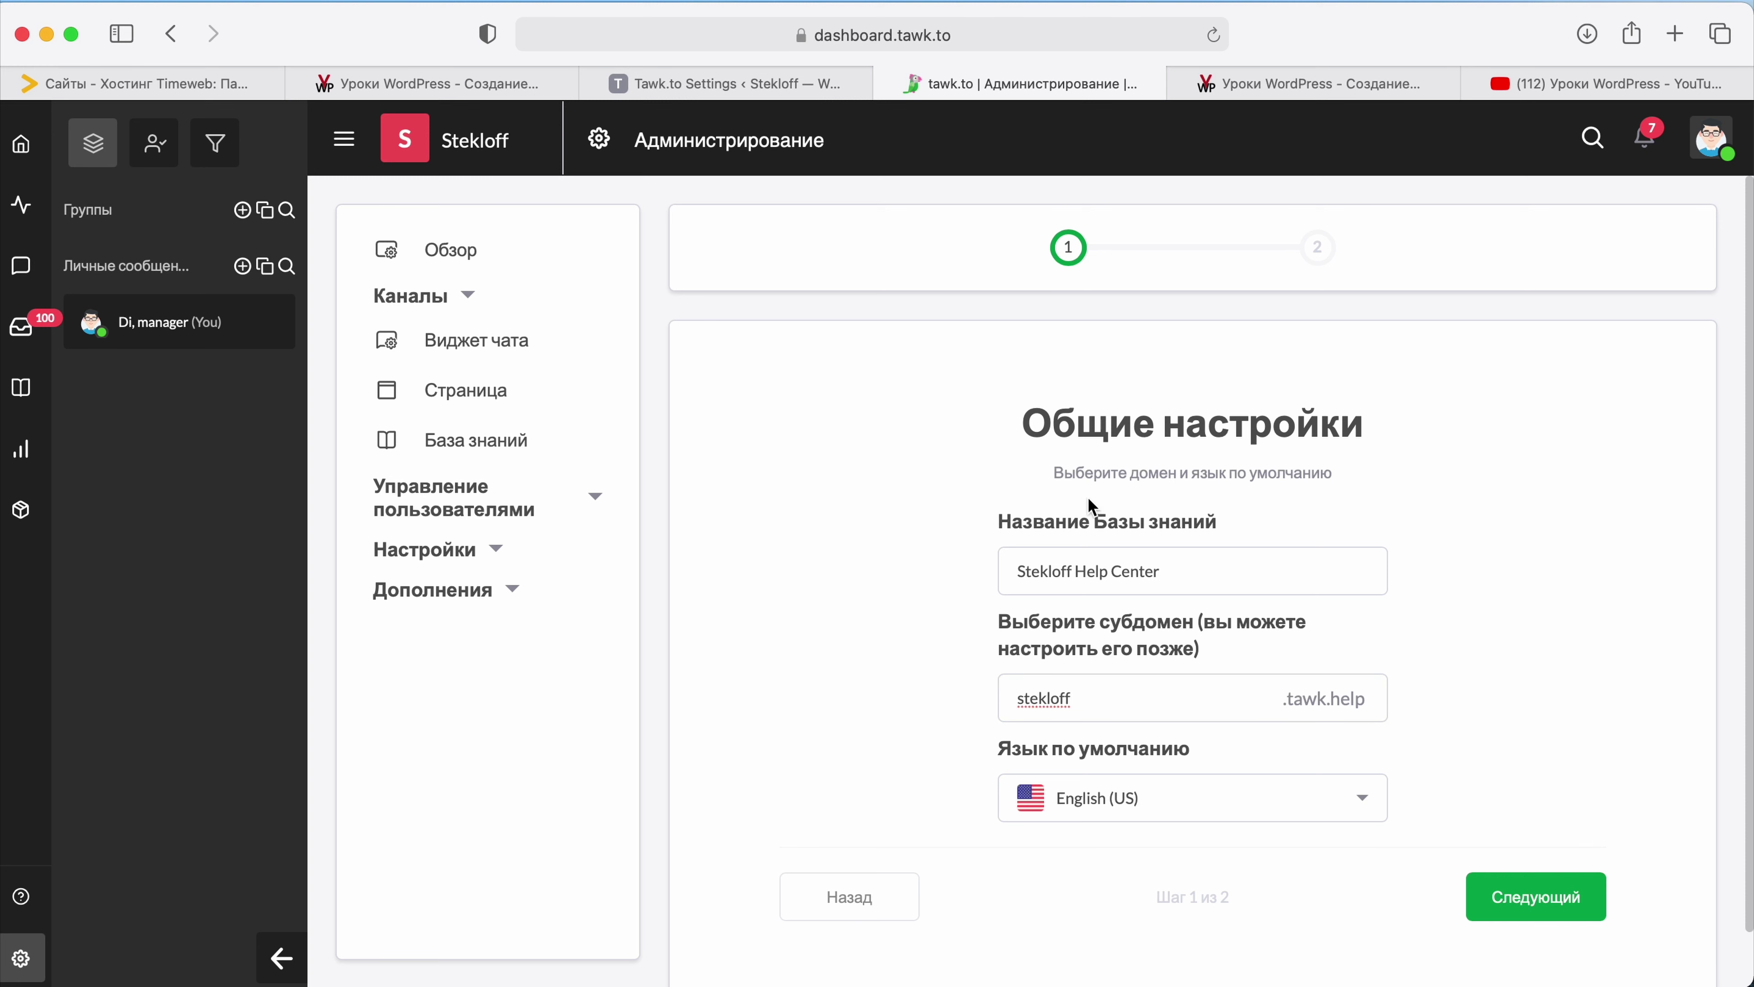
# Step: Return to the chat widget settings and review the display options of the consent form
pyautogui.click(500, 353)
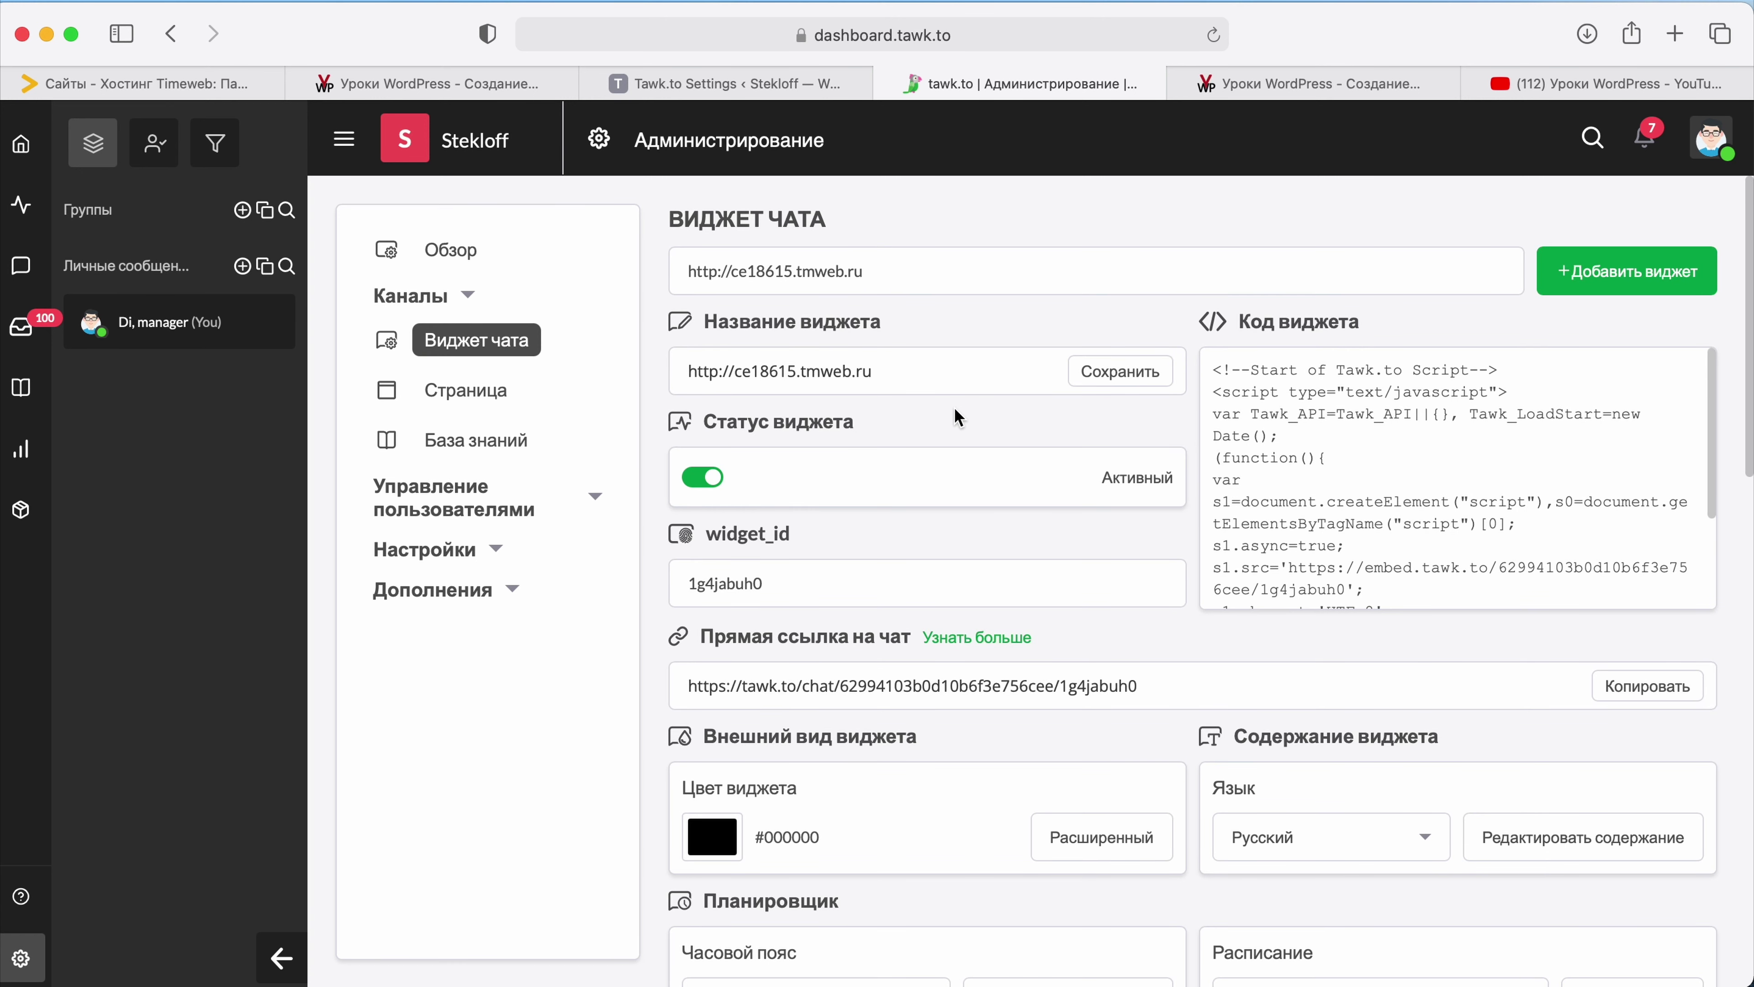
pyautogui.scroll(-10, 974, 532)
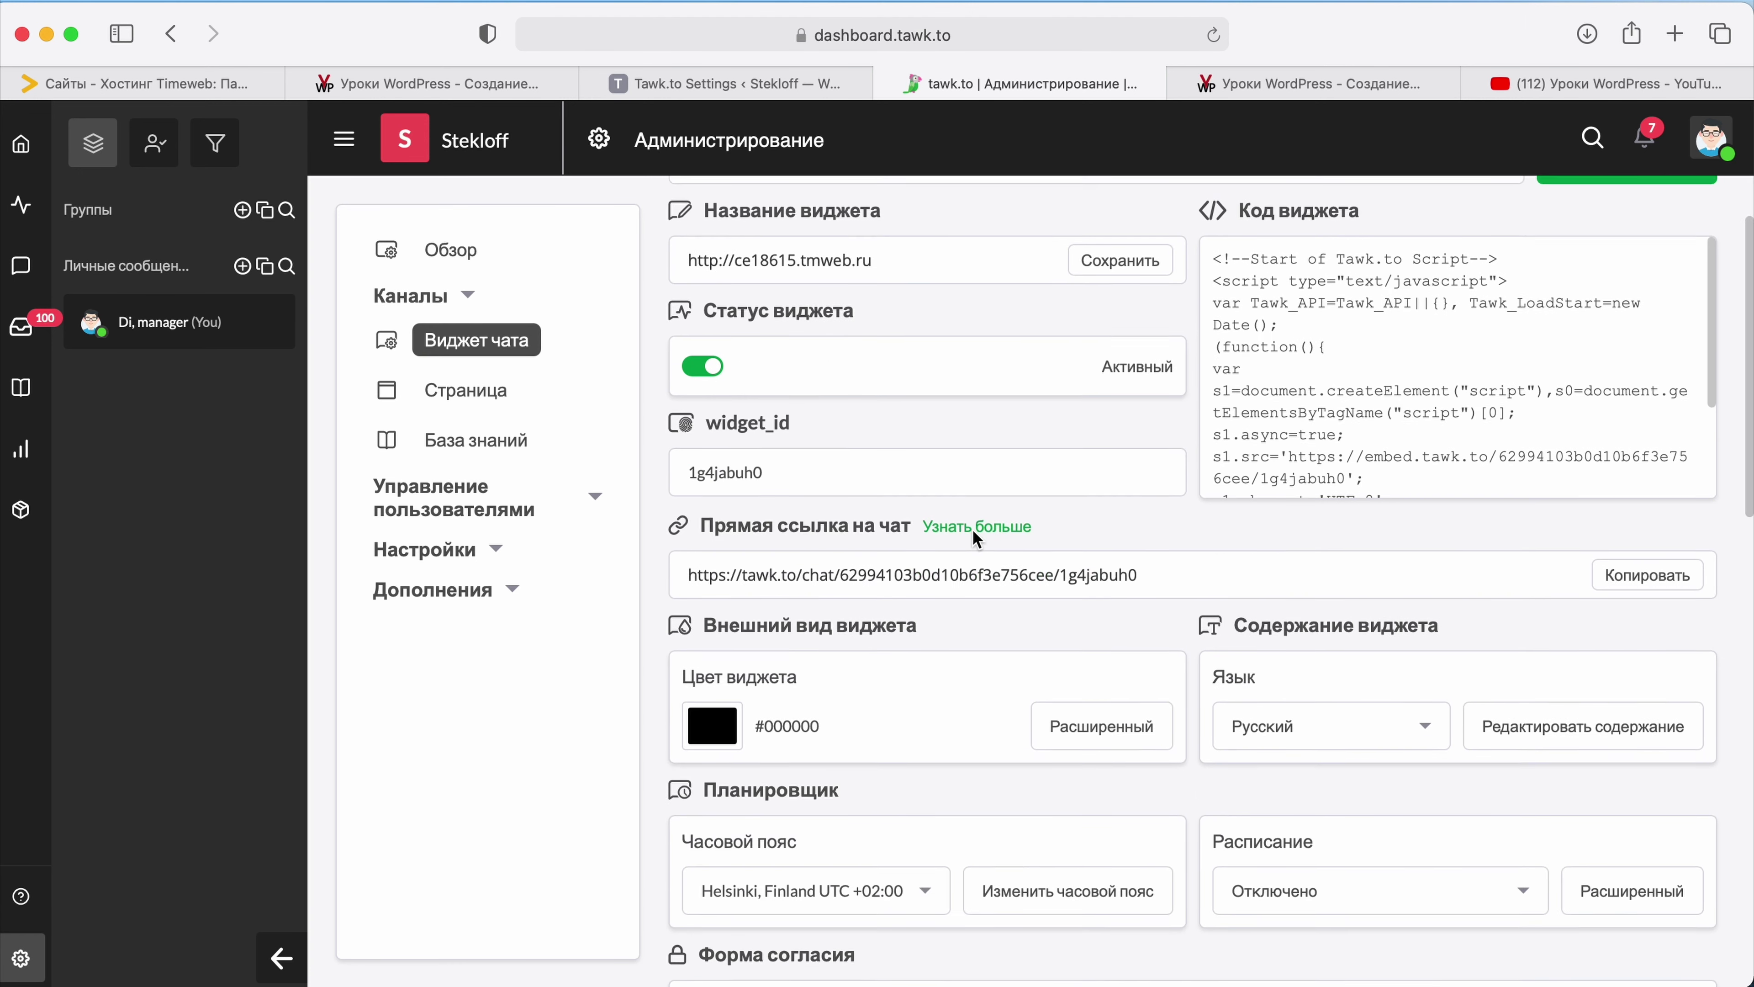
pyautogui.scroll(-4, 974, 539)
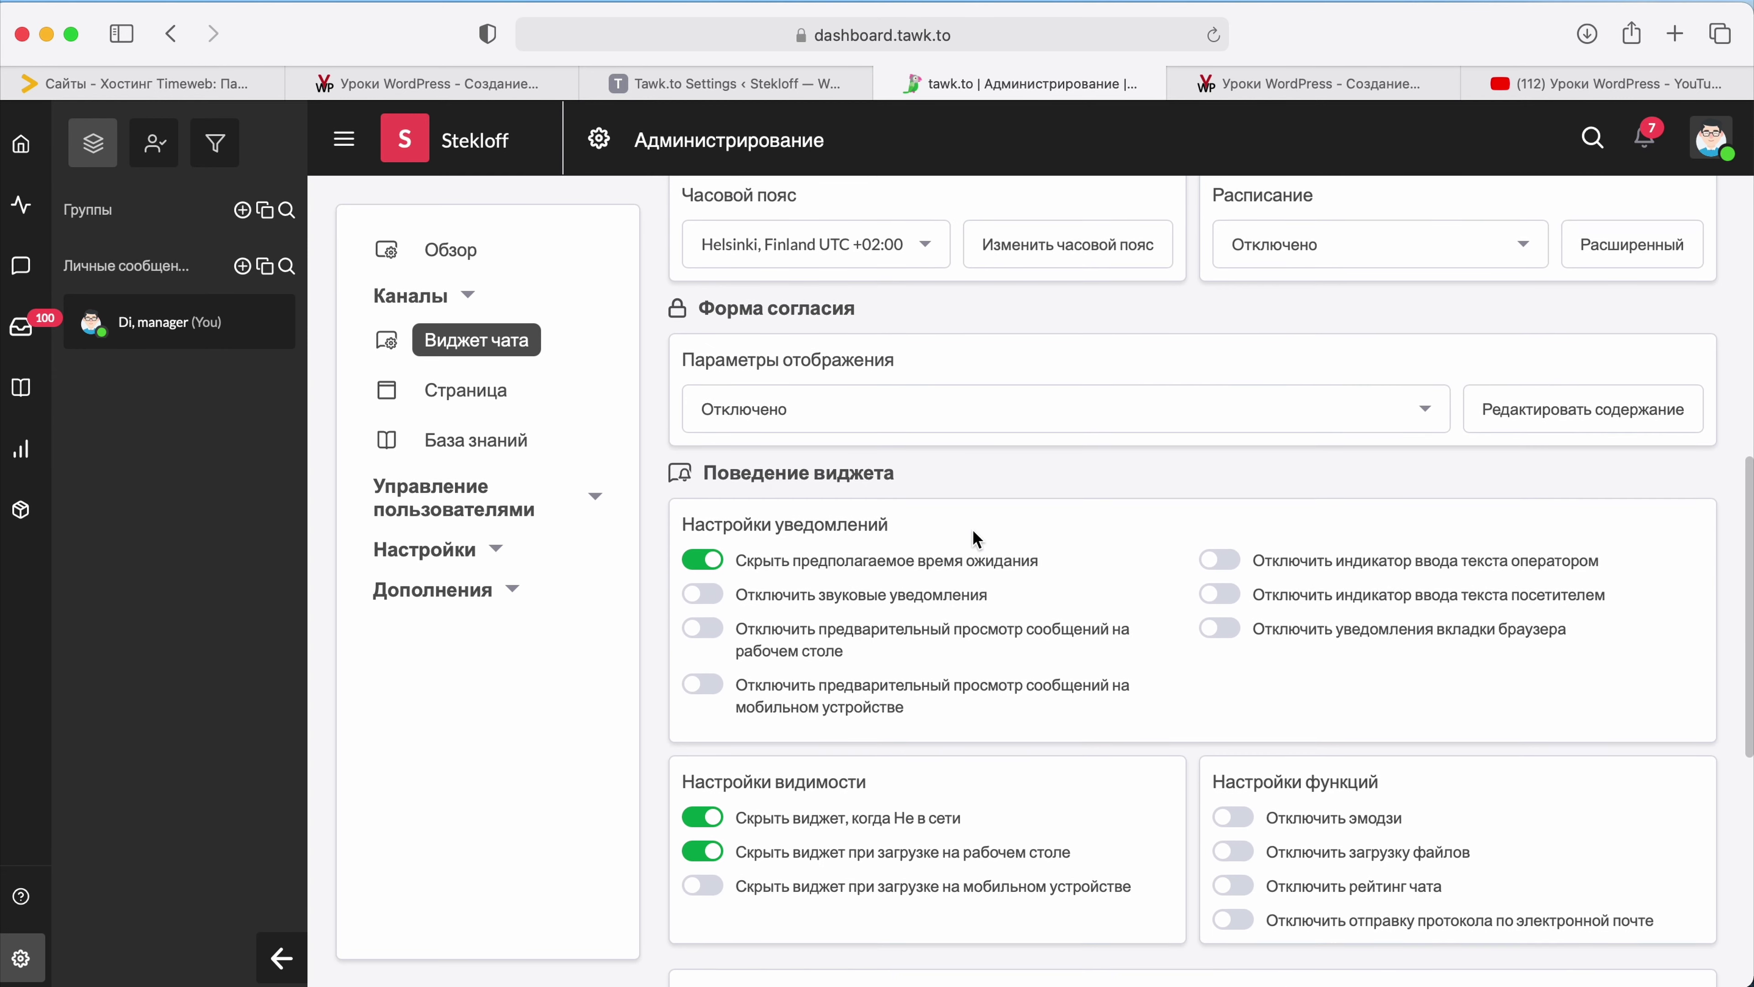
pyautogui.click(813, 399)
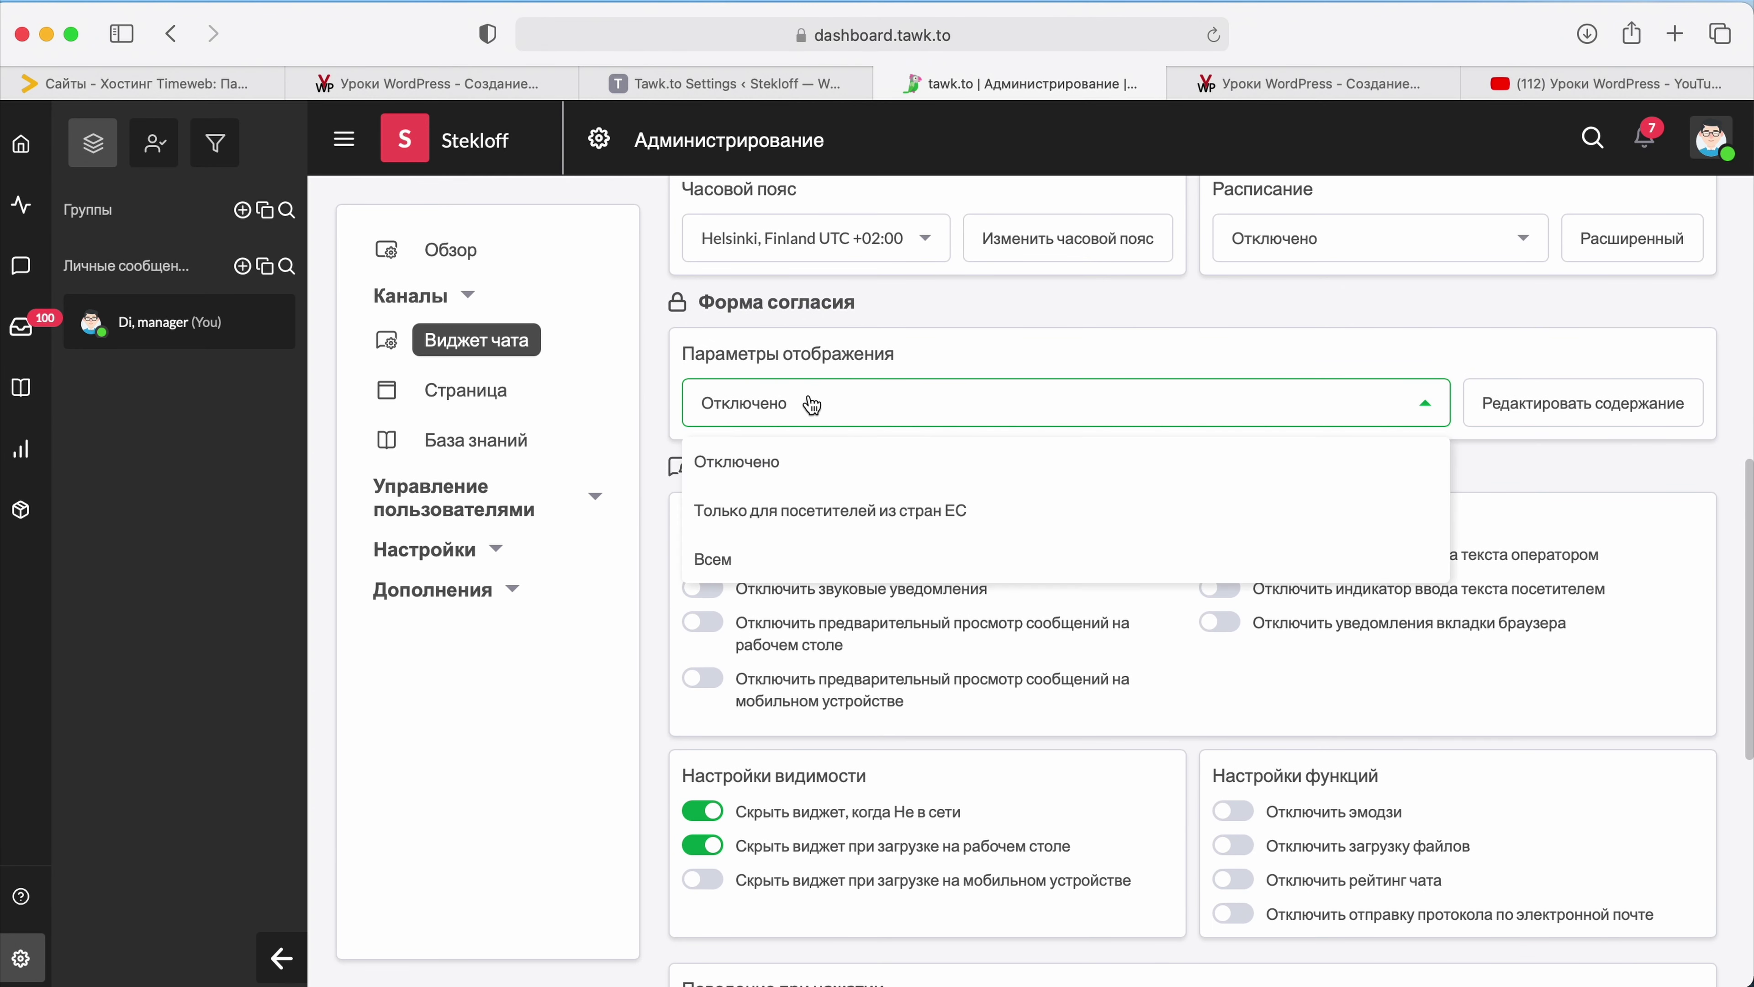
pyautogui.click(953, 349)
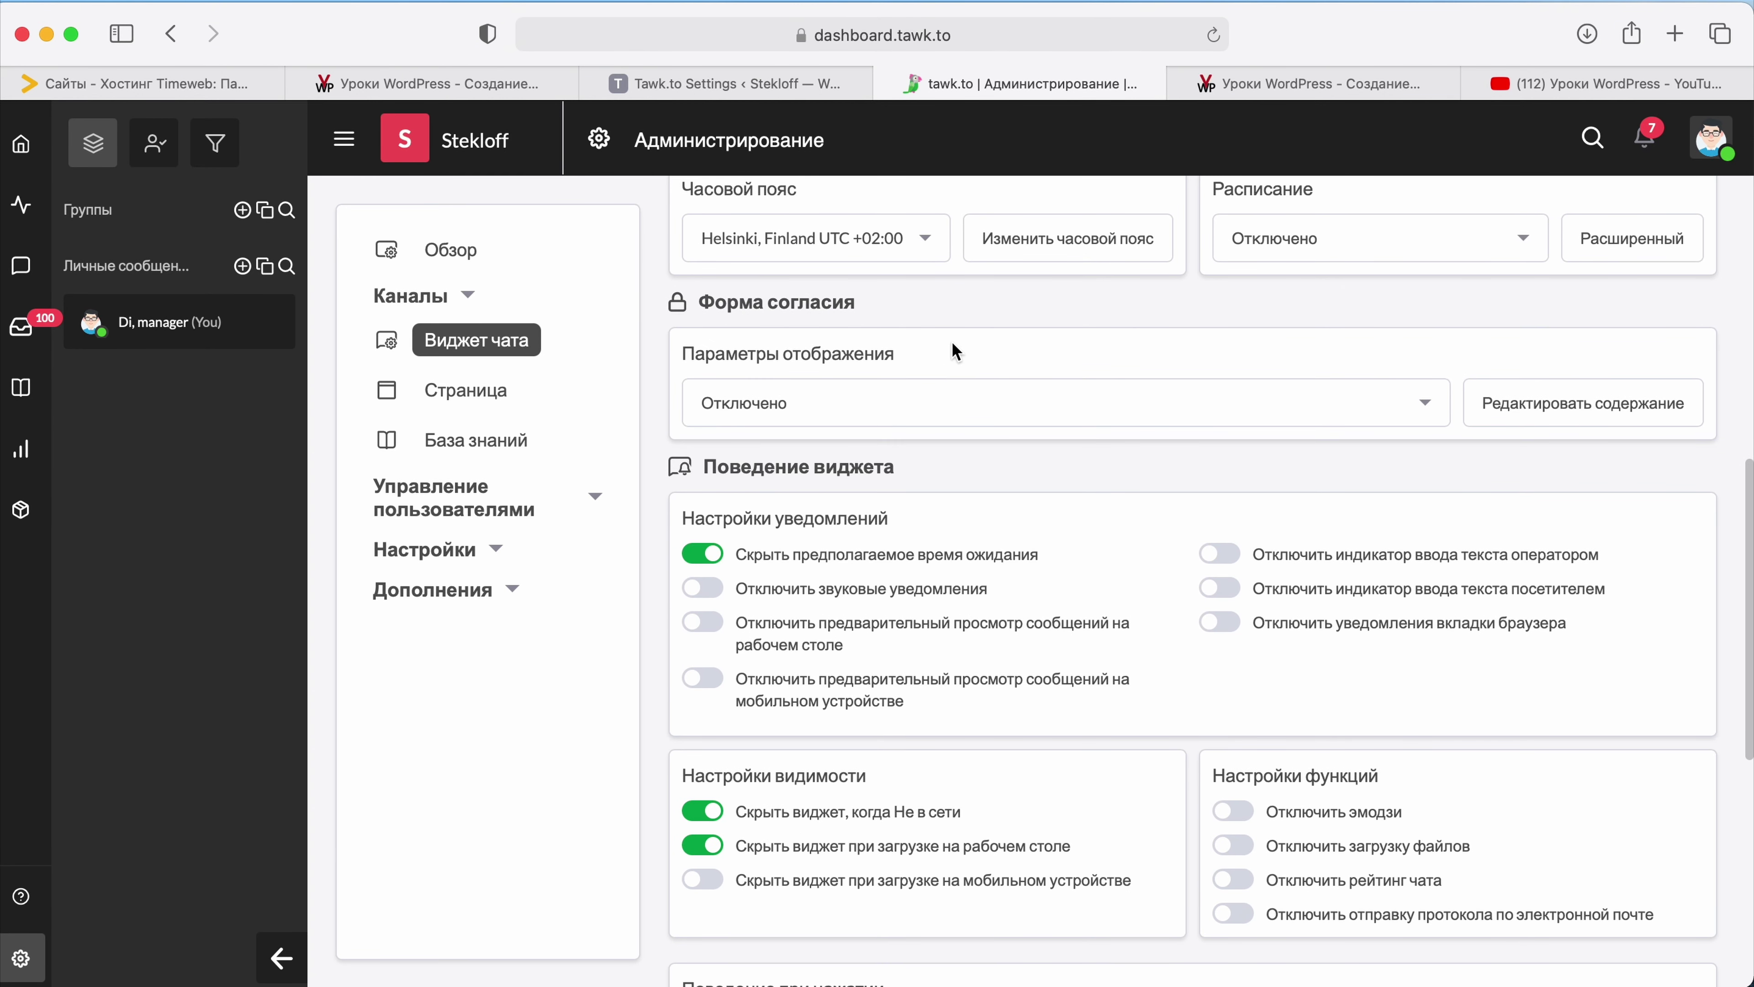
# Step: Turn off "Скрыть виджет, когда Не в сети" in the widget's visibility settings
pyautogui.scroll(-3, 968, 376)
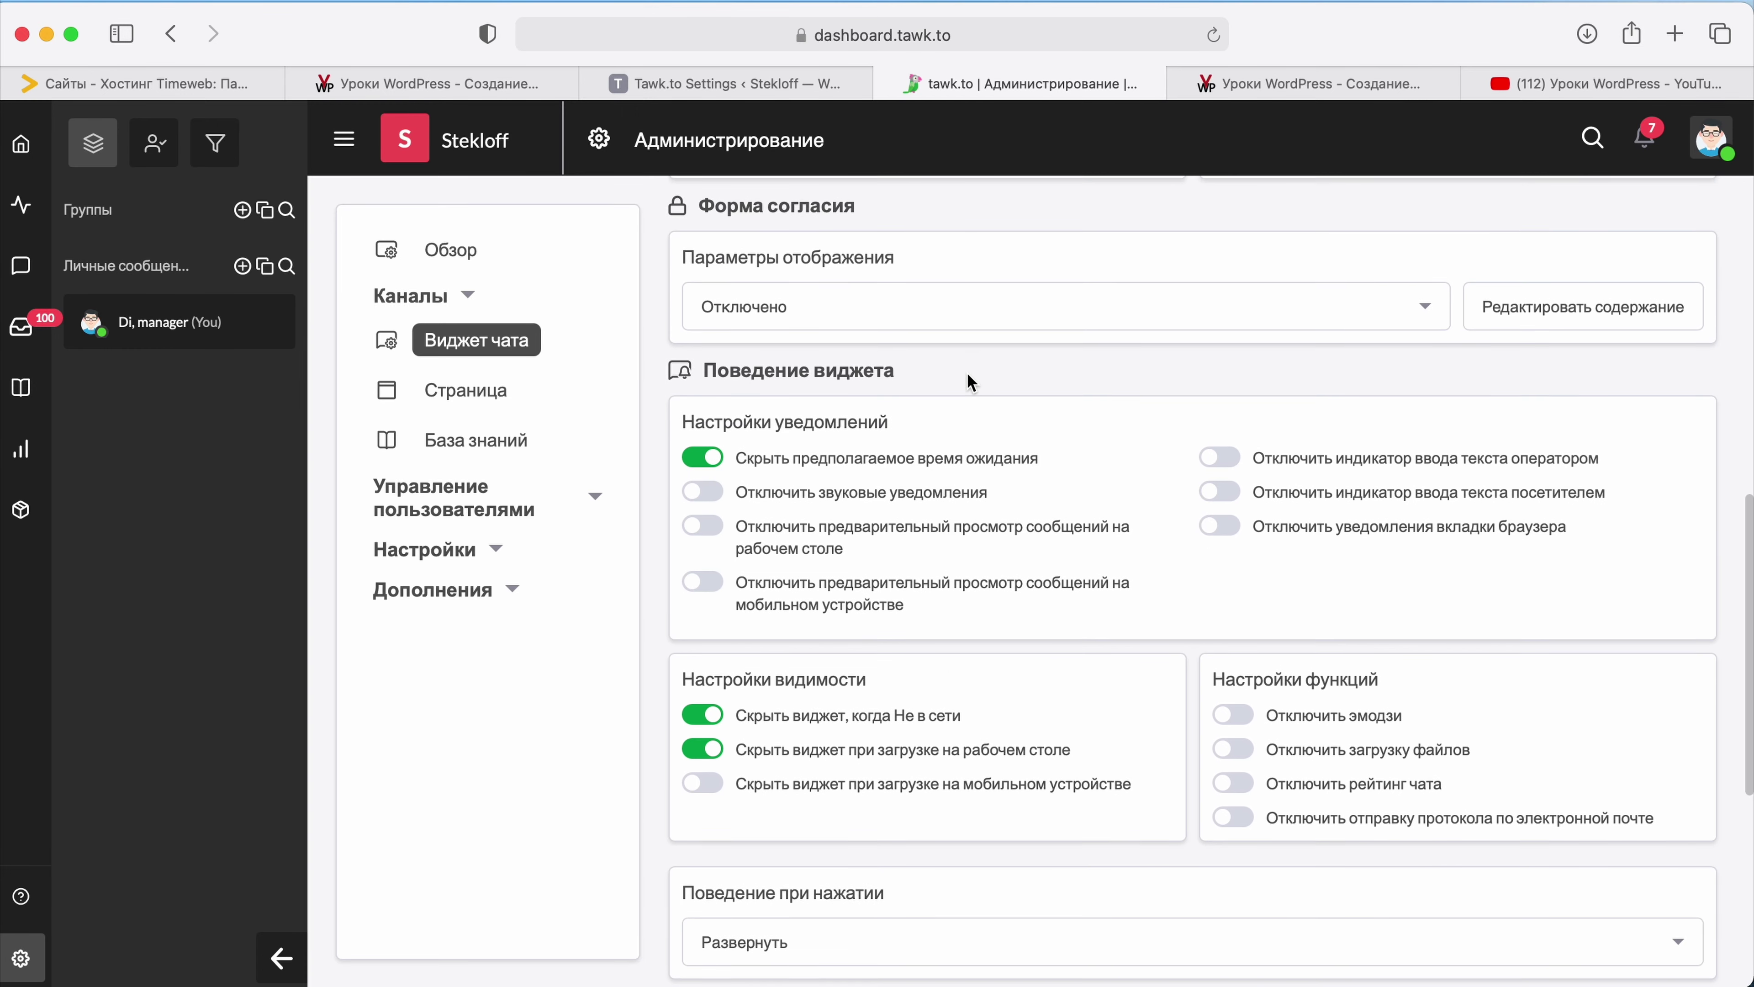
pyautogui.scroll(-3, 966, 372)
pyautogui.scroll(5, 801, 563)
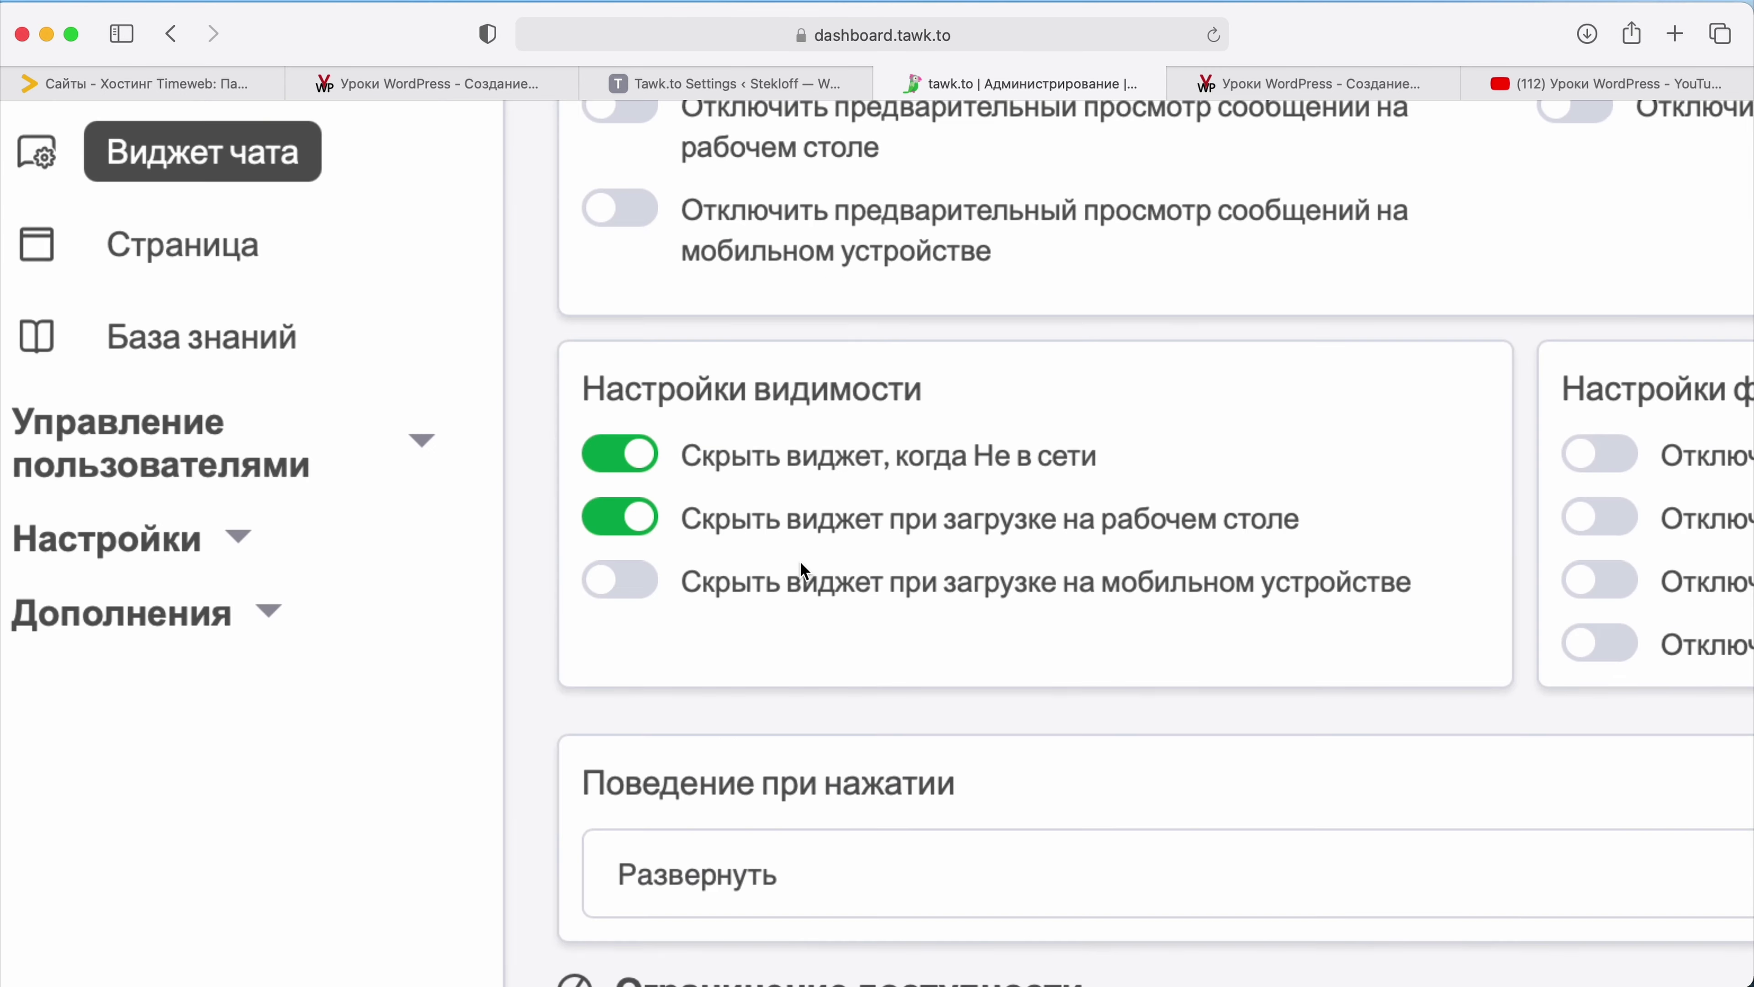
pyautogui.hscroll(2, 951, 525)
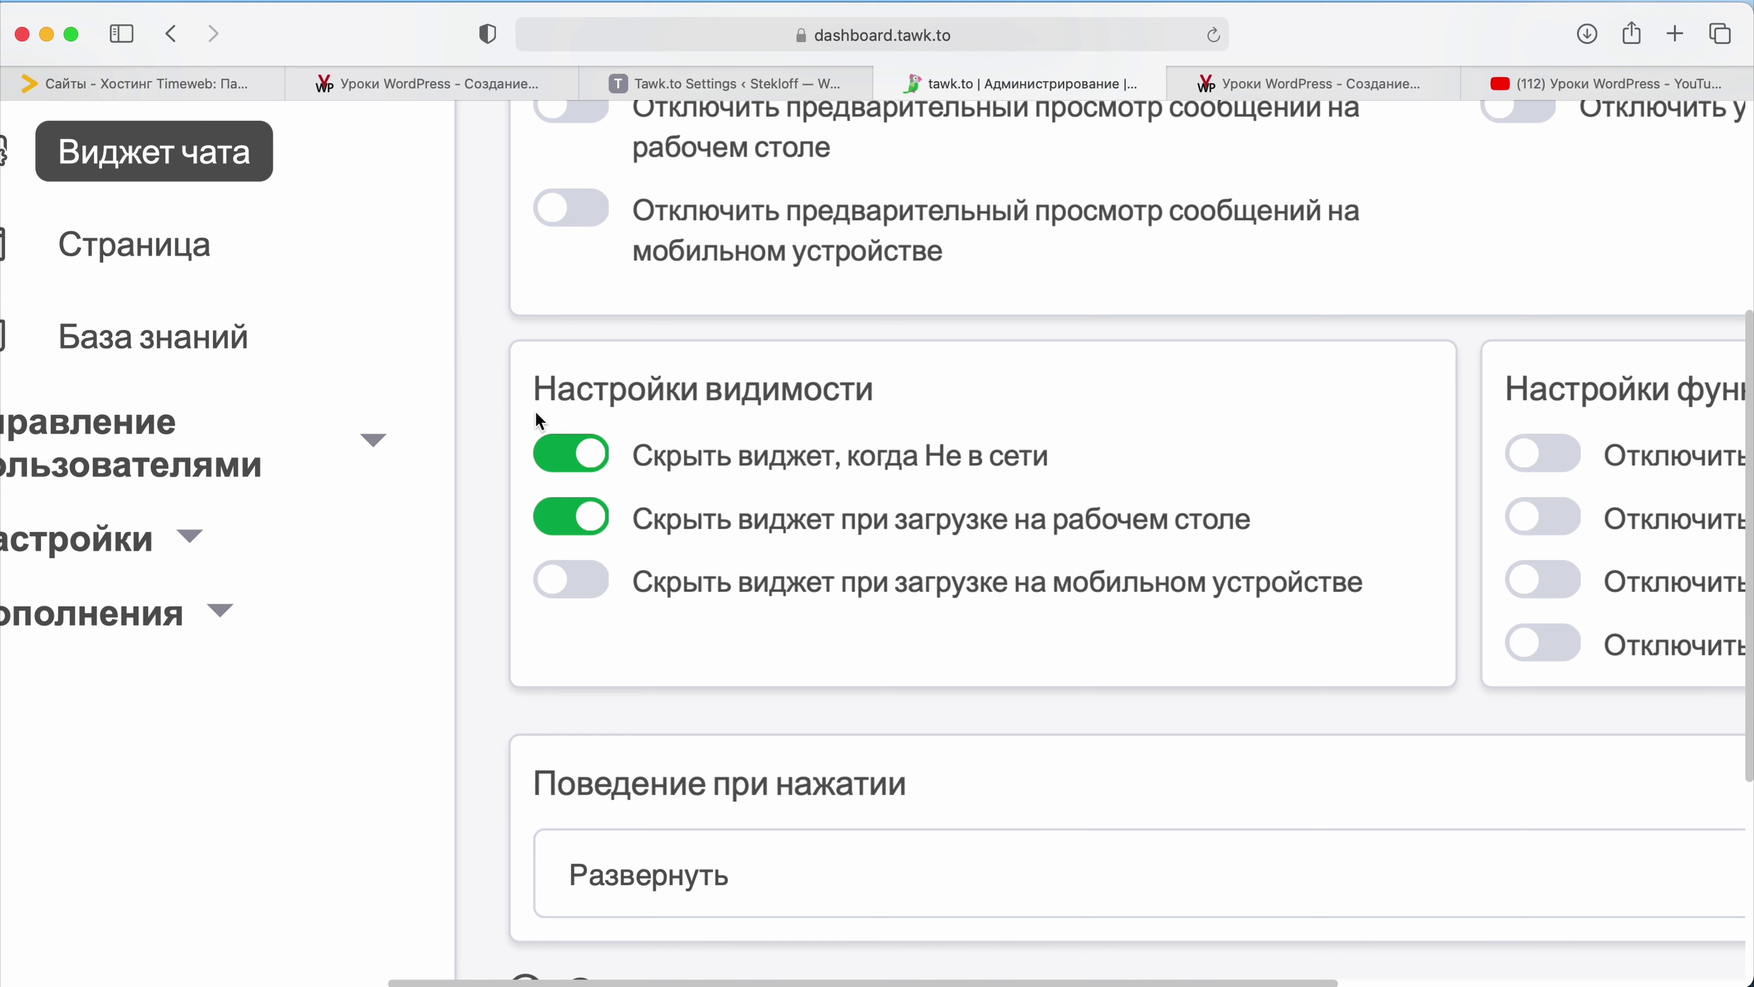
pyautogui.click(537, 395)
pyautogui.moveTo(537, 395); pyautogui.dragTo(923, 391)
pyautogui.click(923, 391)
pyautogui.click(564, 467)
pyautogui.click(584, 459)
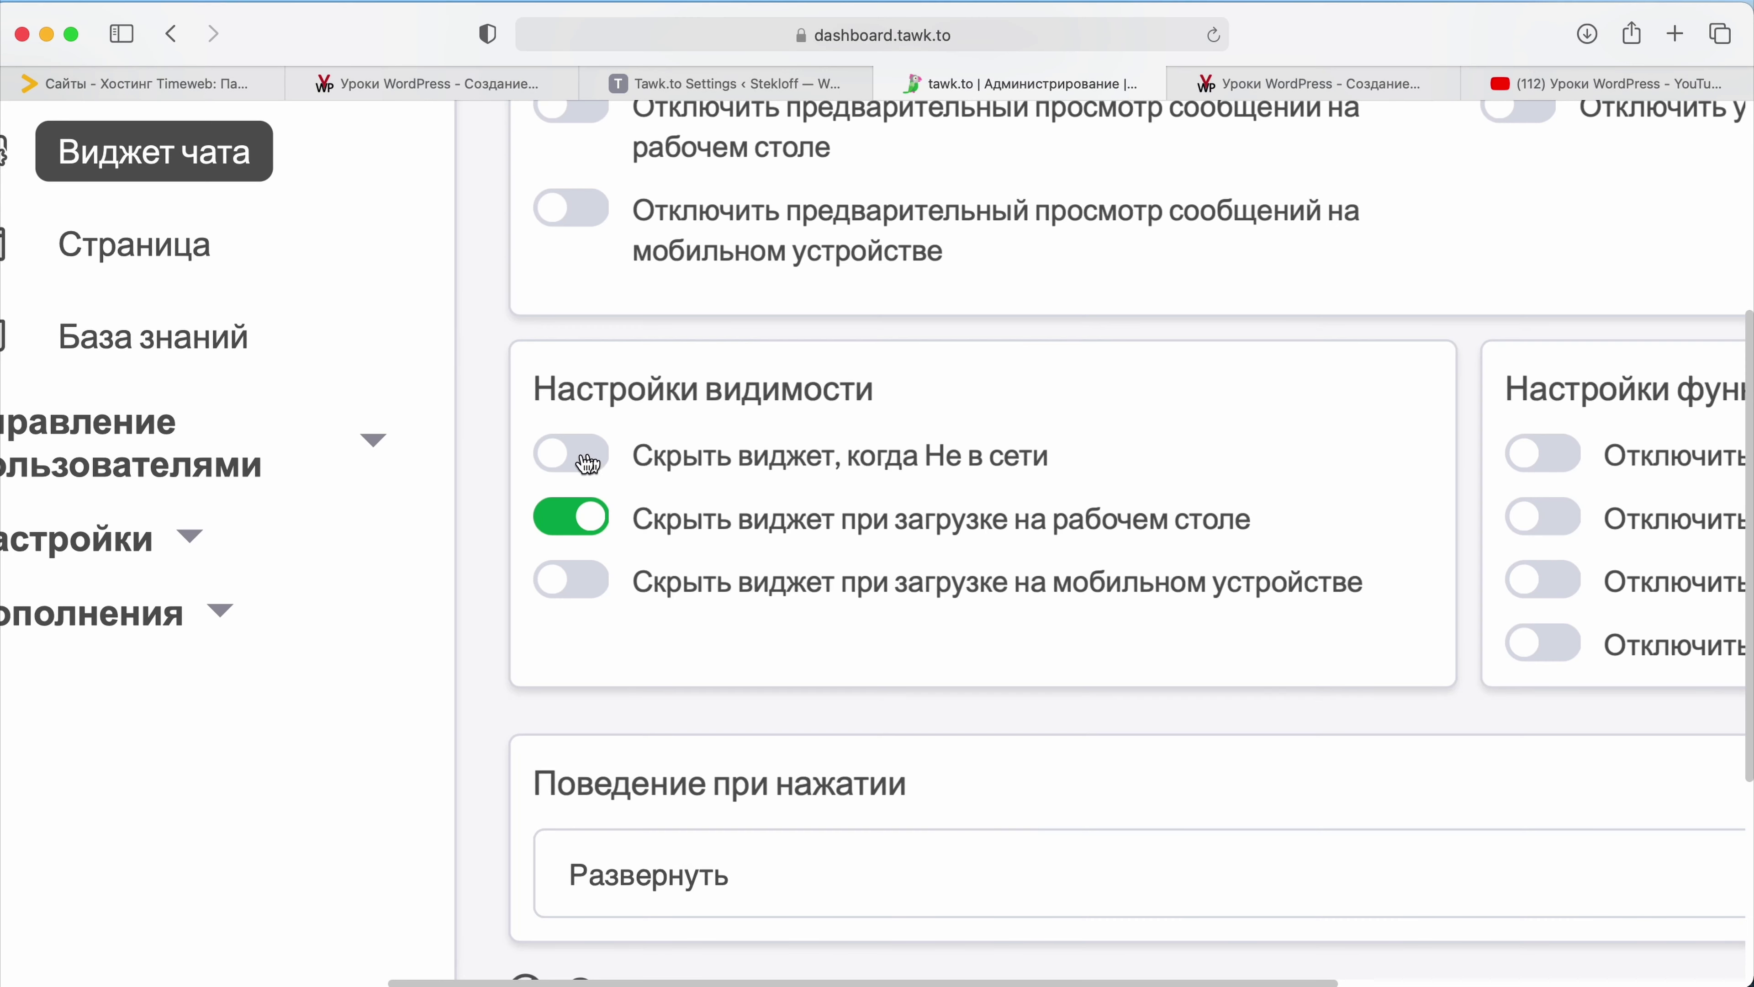
pyautogui.scroll(-5, 784, 365)
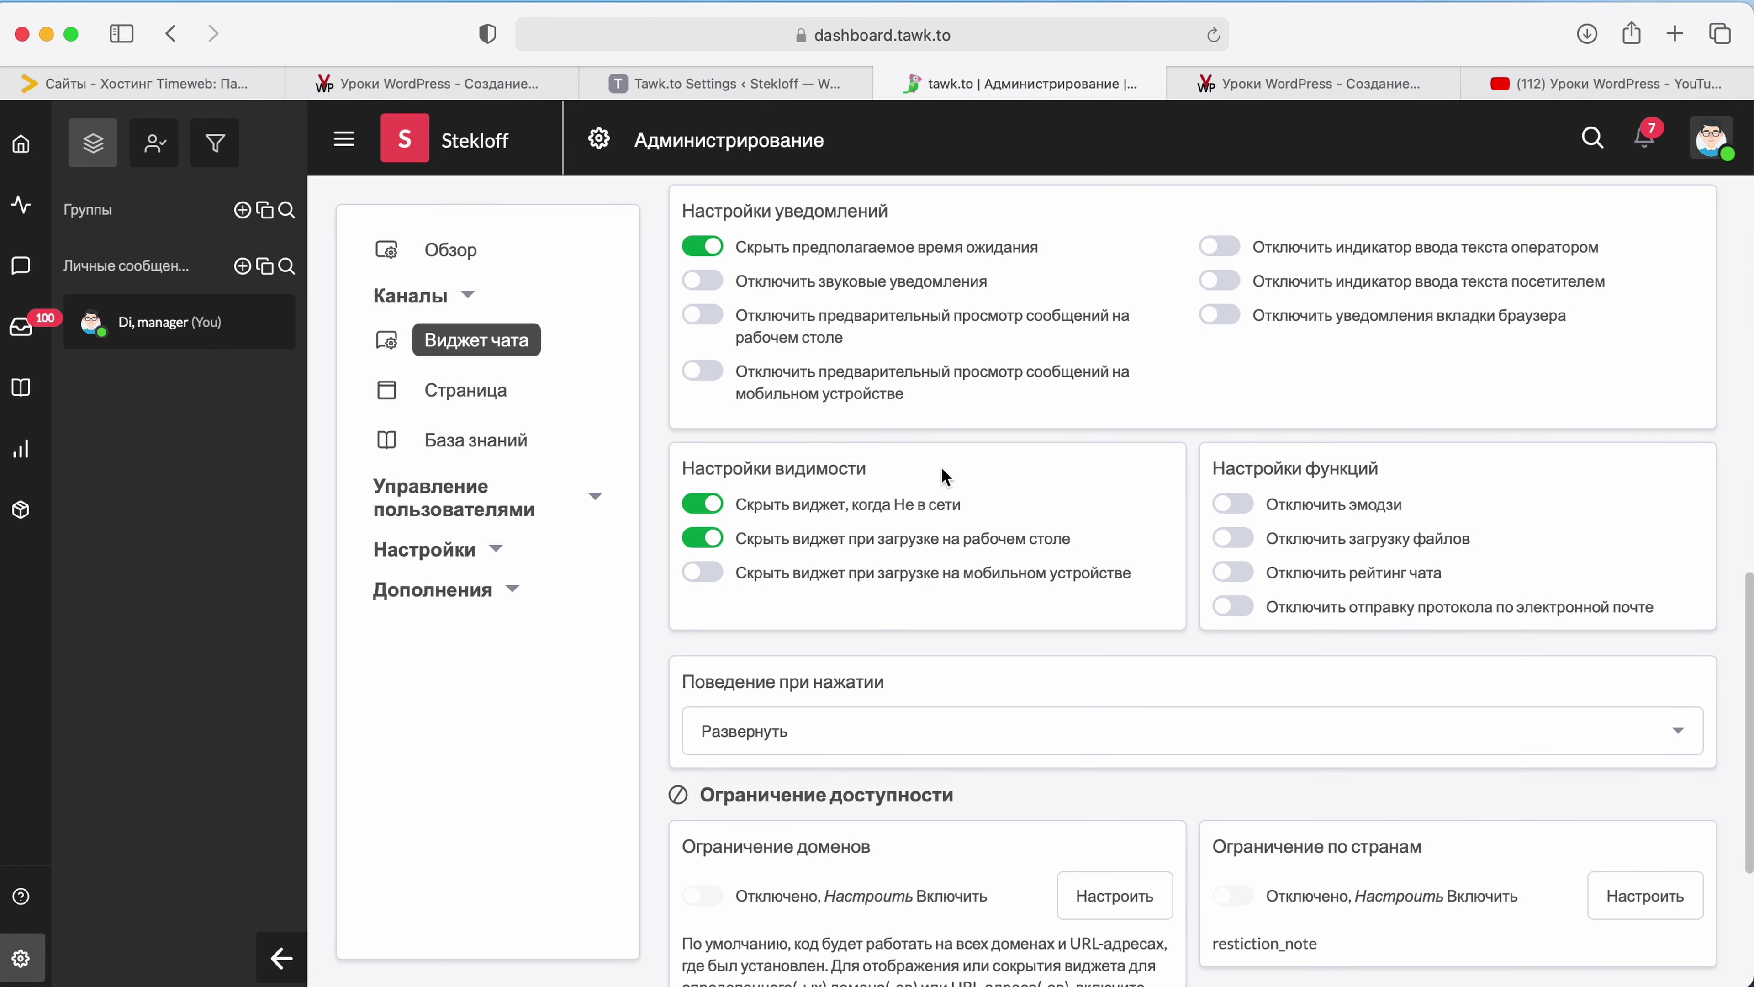
pyautogui.click(705, 511)
# Step: Examine the notification settings, especially the operator typing indicator and sound notification options
pyautogui.scroll(5, 934, 514)
pyautogui.keyDown('ctrl'); pyautogui.scroll(5, 1042, 414); pyautogui.keyUp('ctrl')
pyautogui.hscroll(5, 1116, 452)
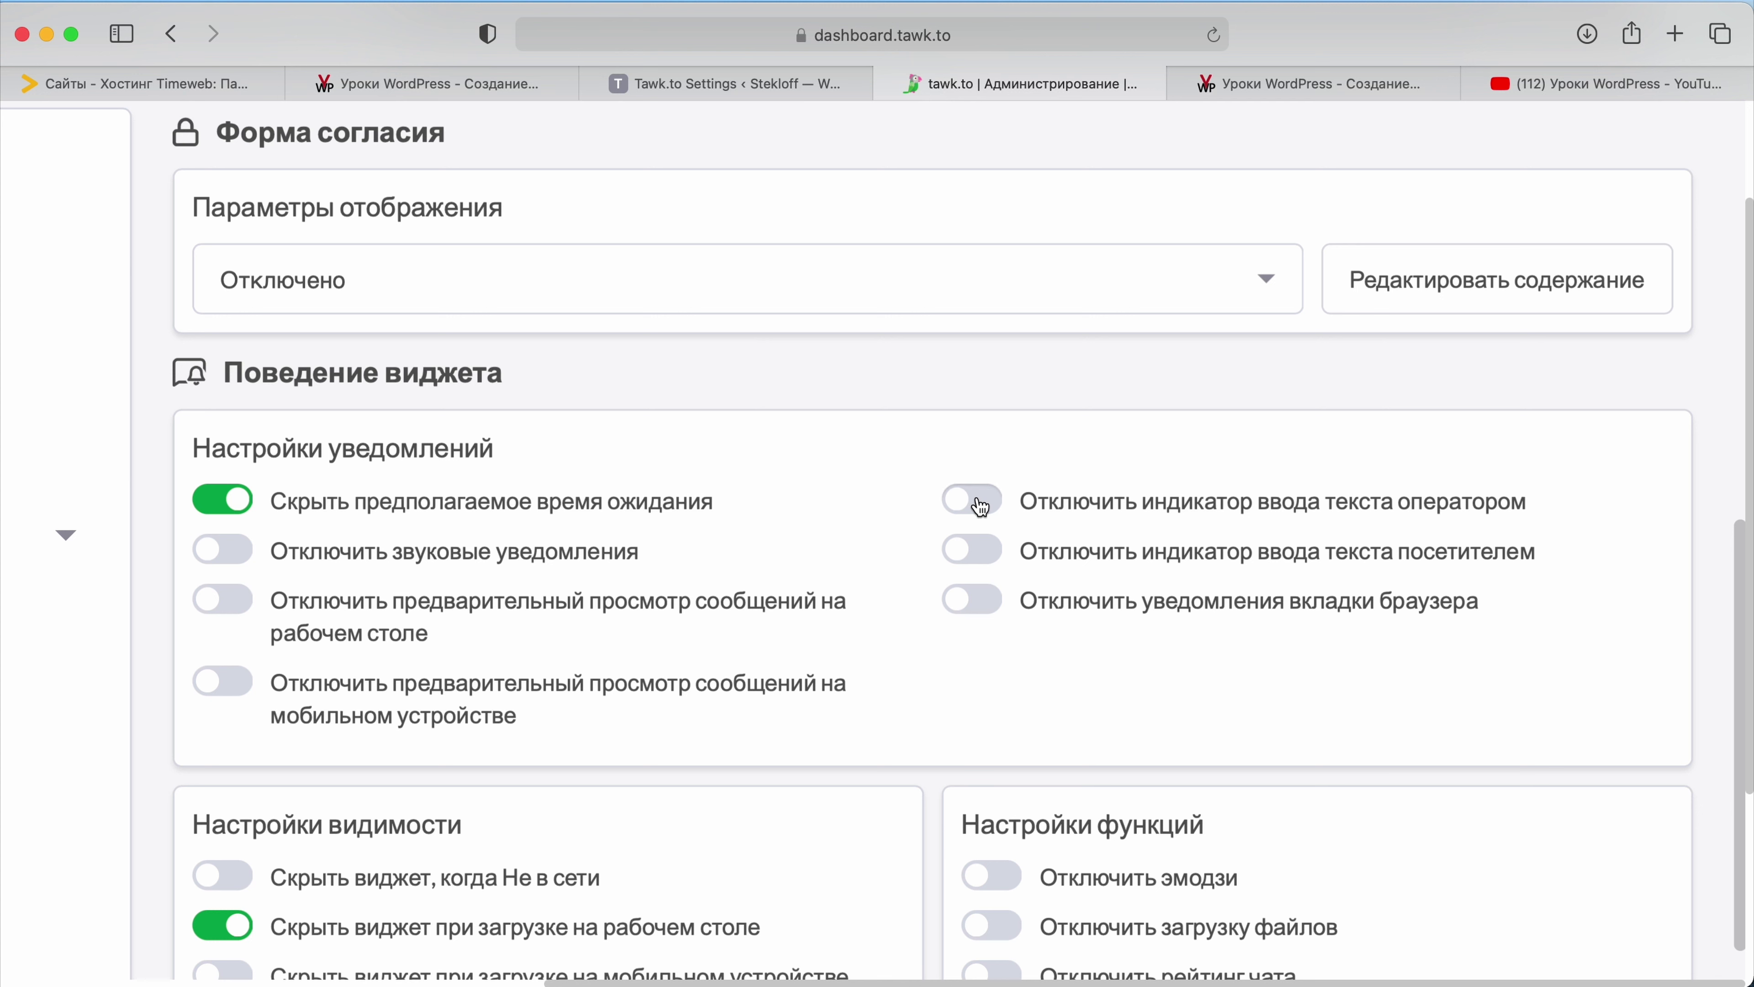
pyautogui.moveTo(1022, 502); pyautogui.dragTo(1550, 497)
pyautogui.click(1556, 495)
pyautogui.moveTo(272, 551); pyautogui.dragTo(667, 551)
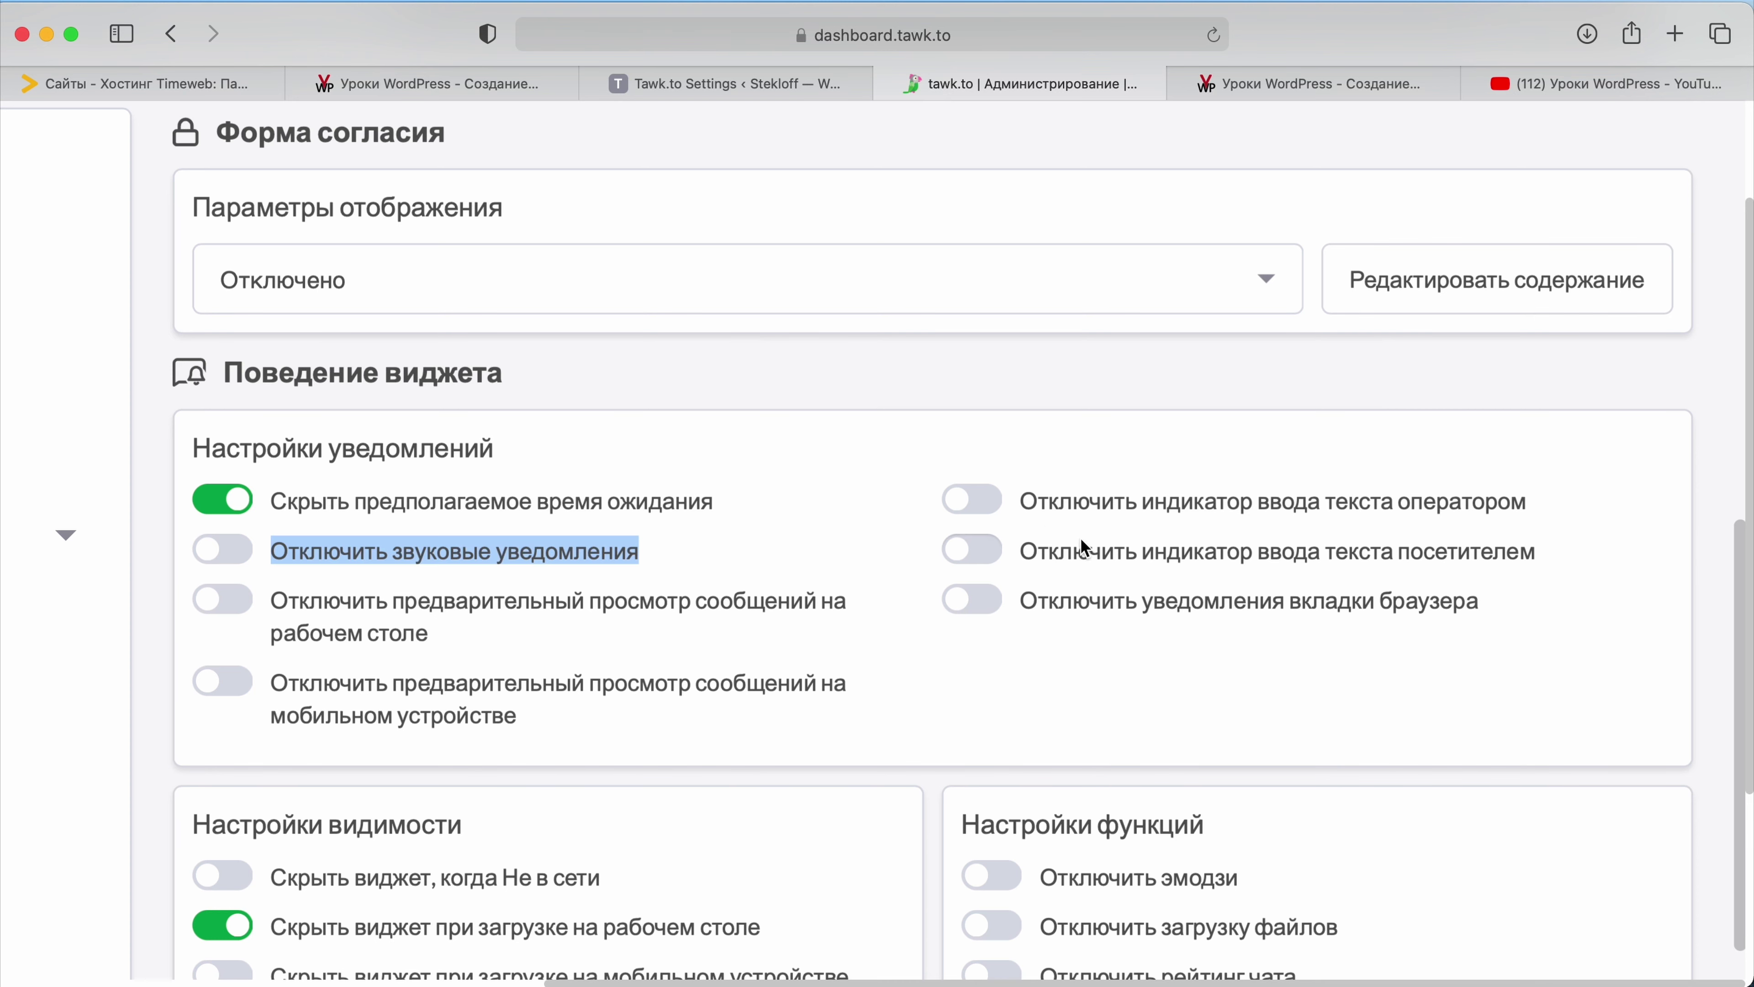
# Step: Examine the "Поведение при нажатии" options and the availability restrictions without changing them
pyautogui.scroll(-5, 810, 627)
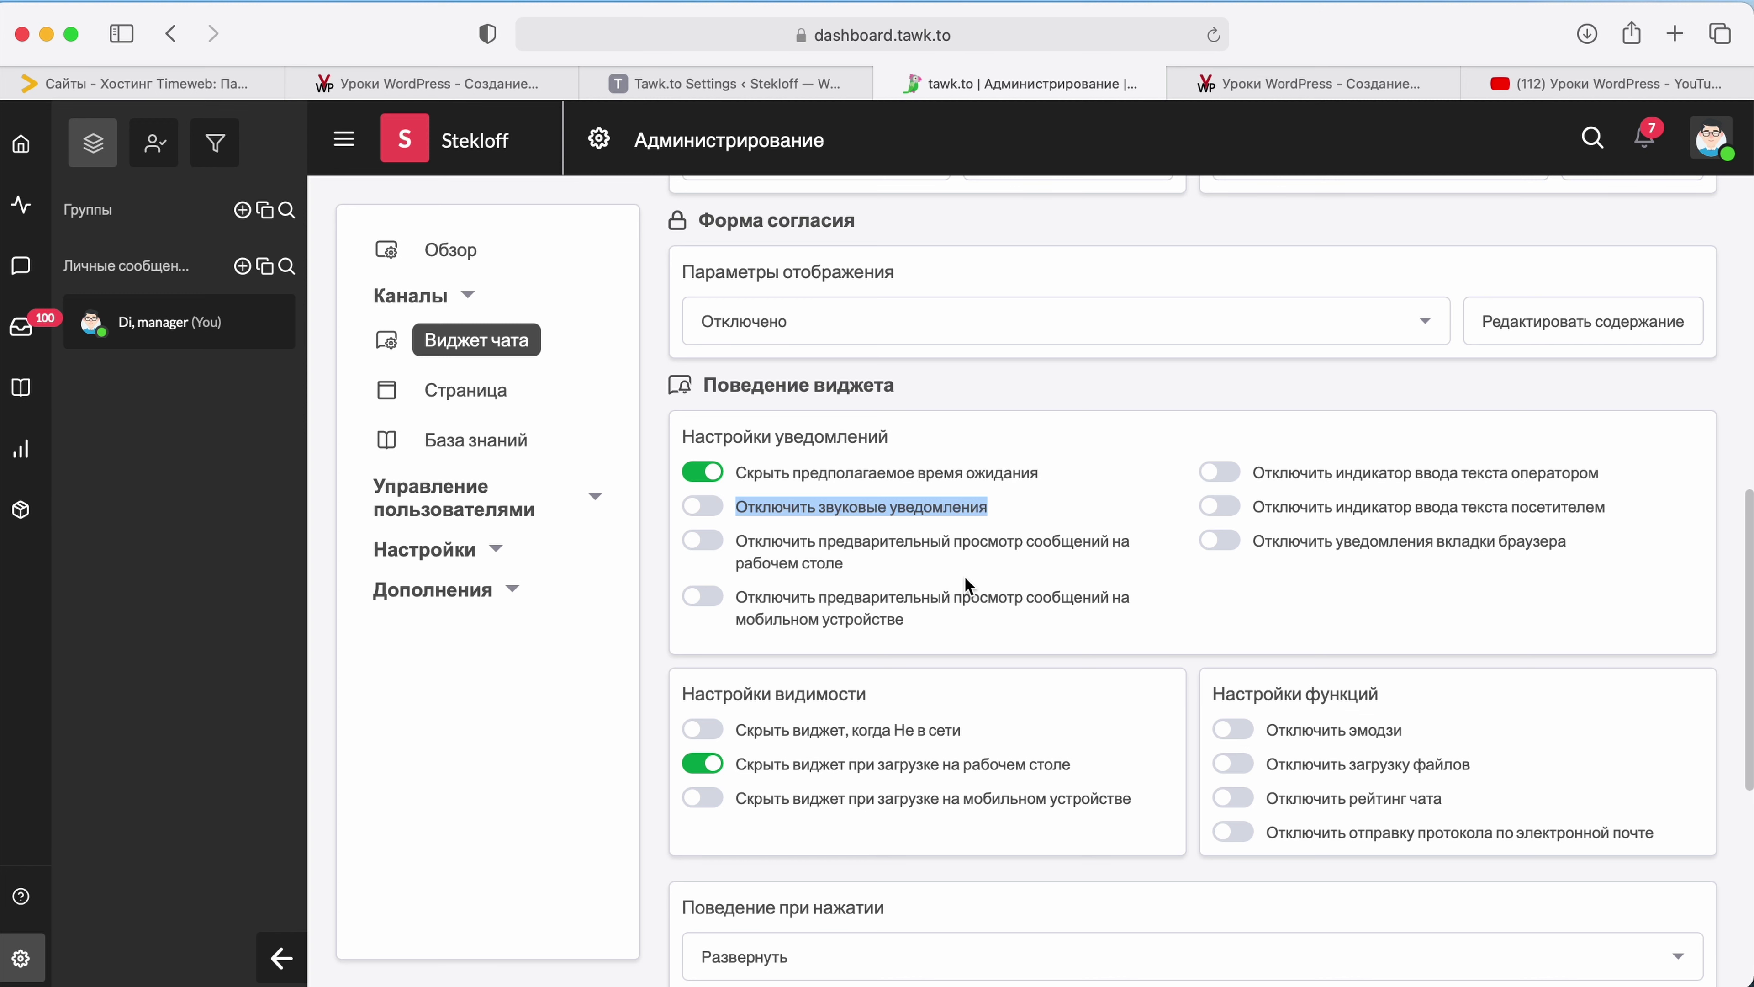
pyautogui.scroll(-5, 897, 696)
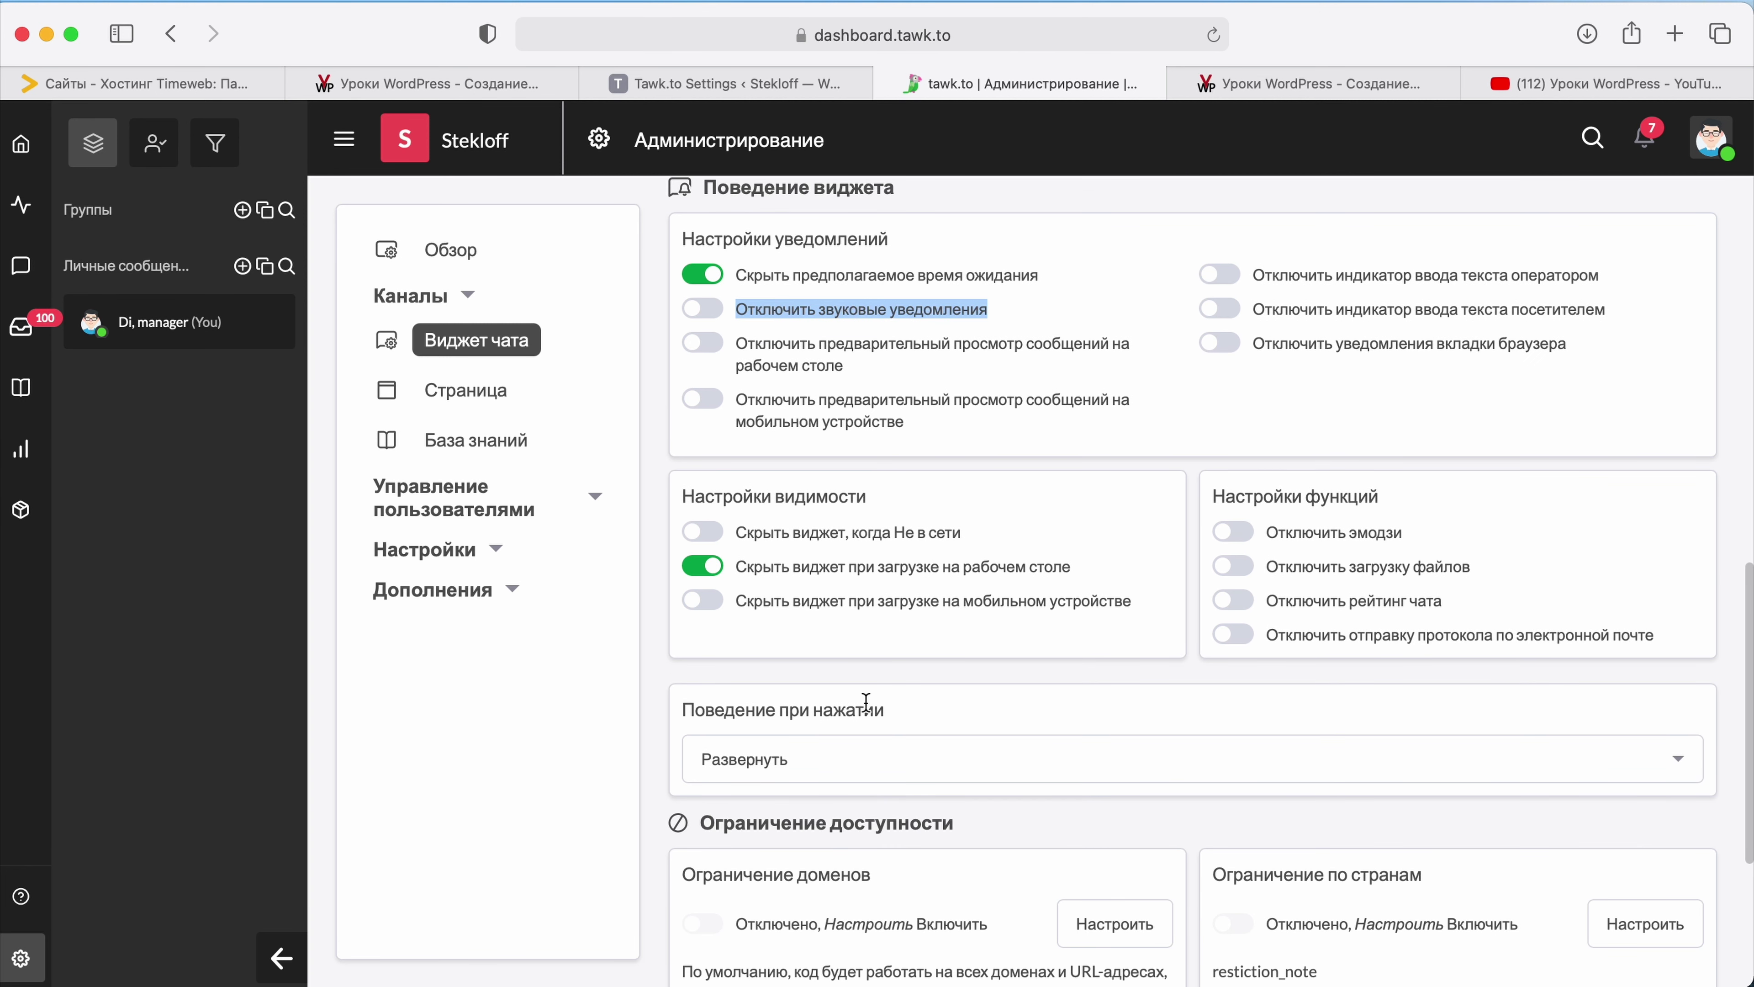
pyautogui.scroll(-8, 881, 688)
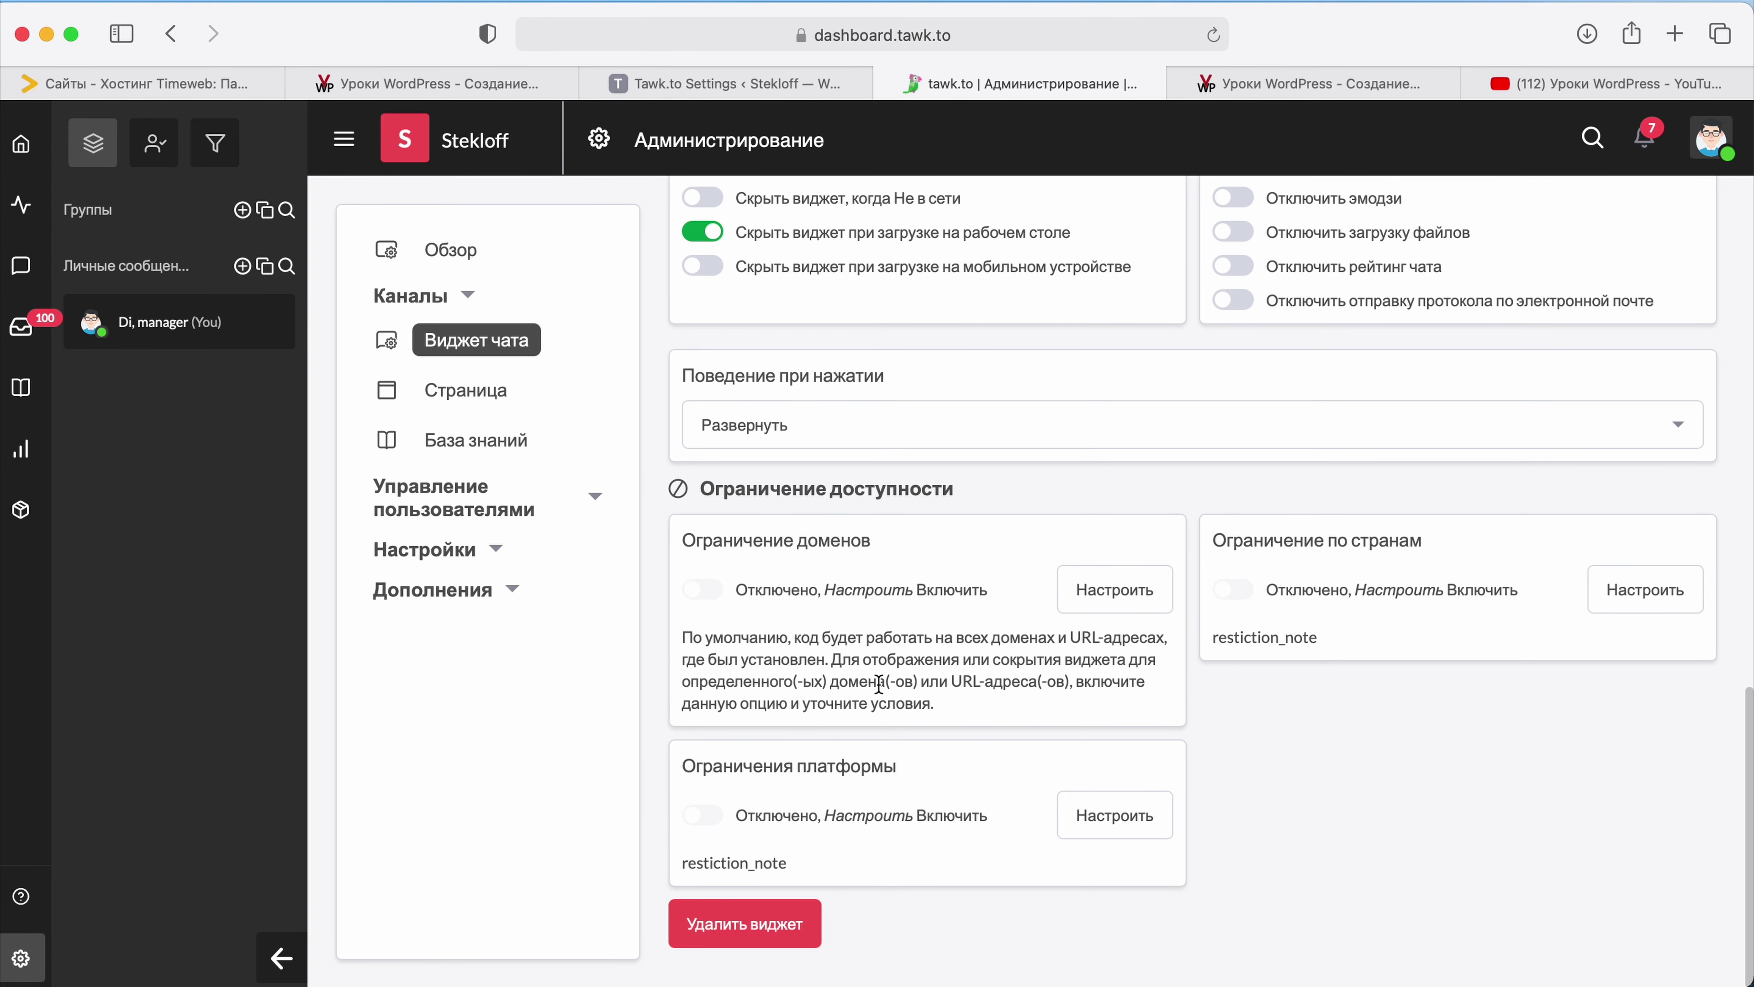
pyautogui.click(974, 442)
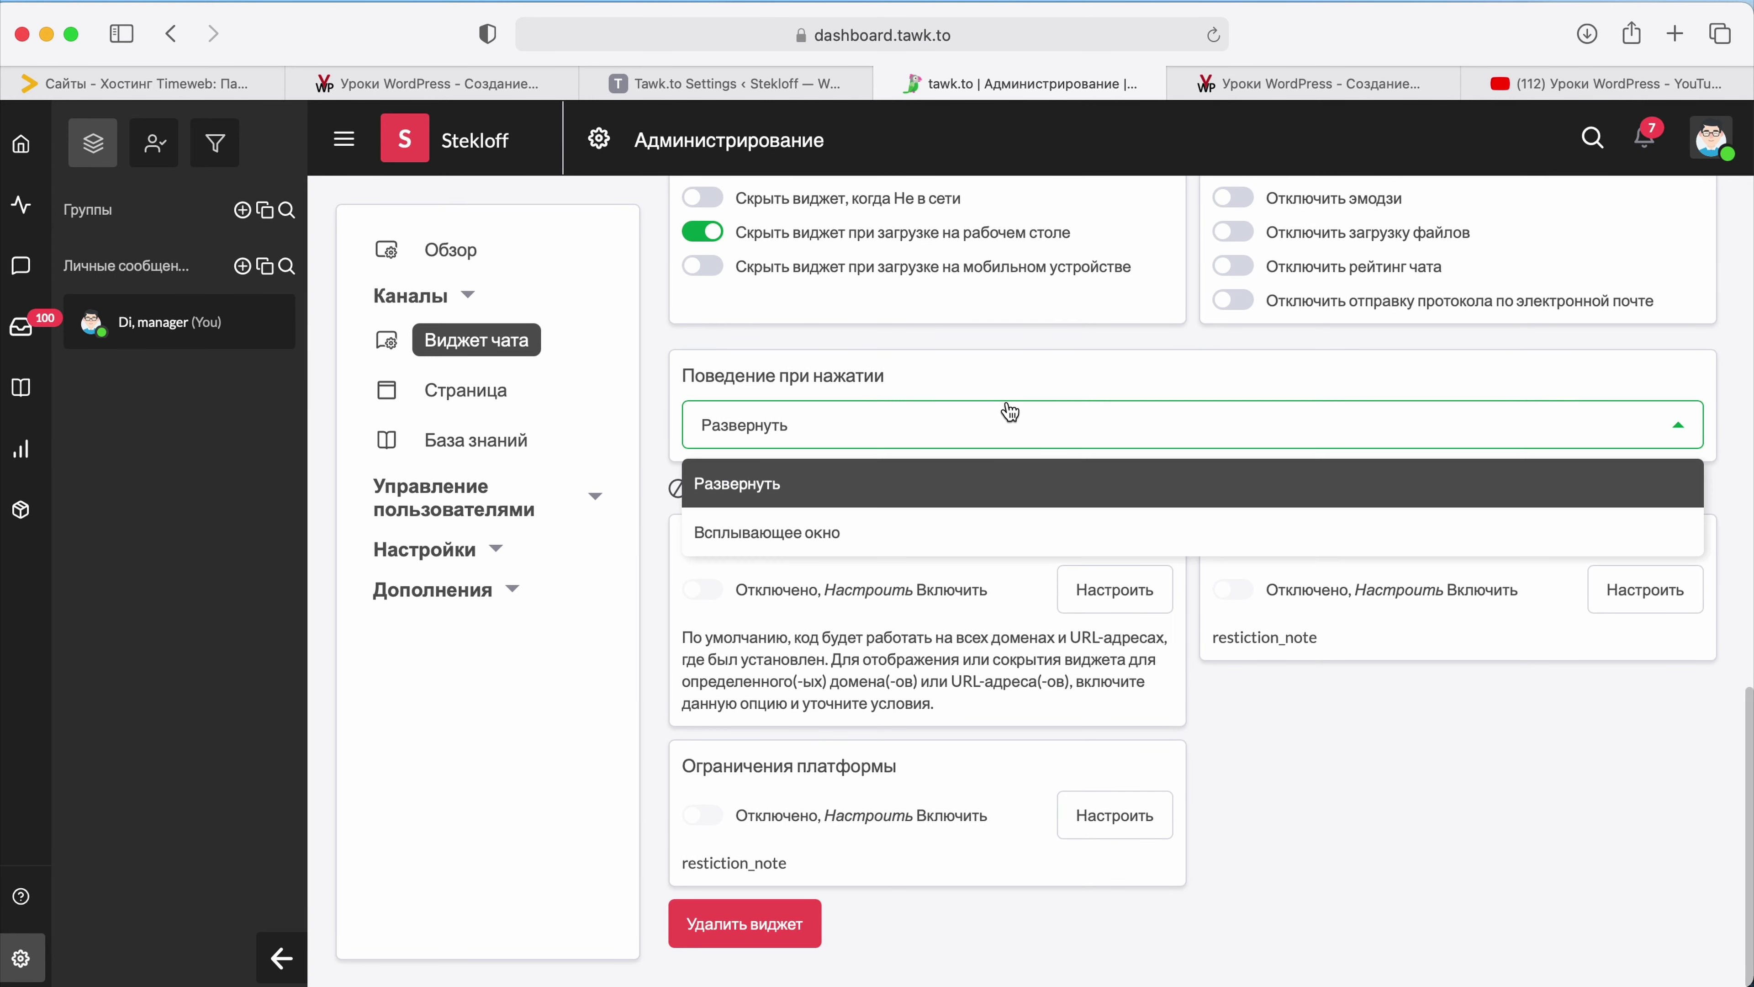
pyautogui.click(988, 437)
pyautogui.click(972, 374)
pyautogui.scroll(3, 971, 373)
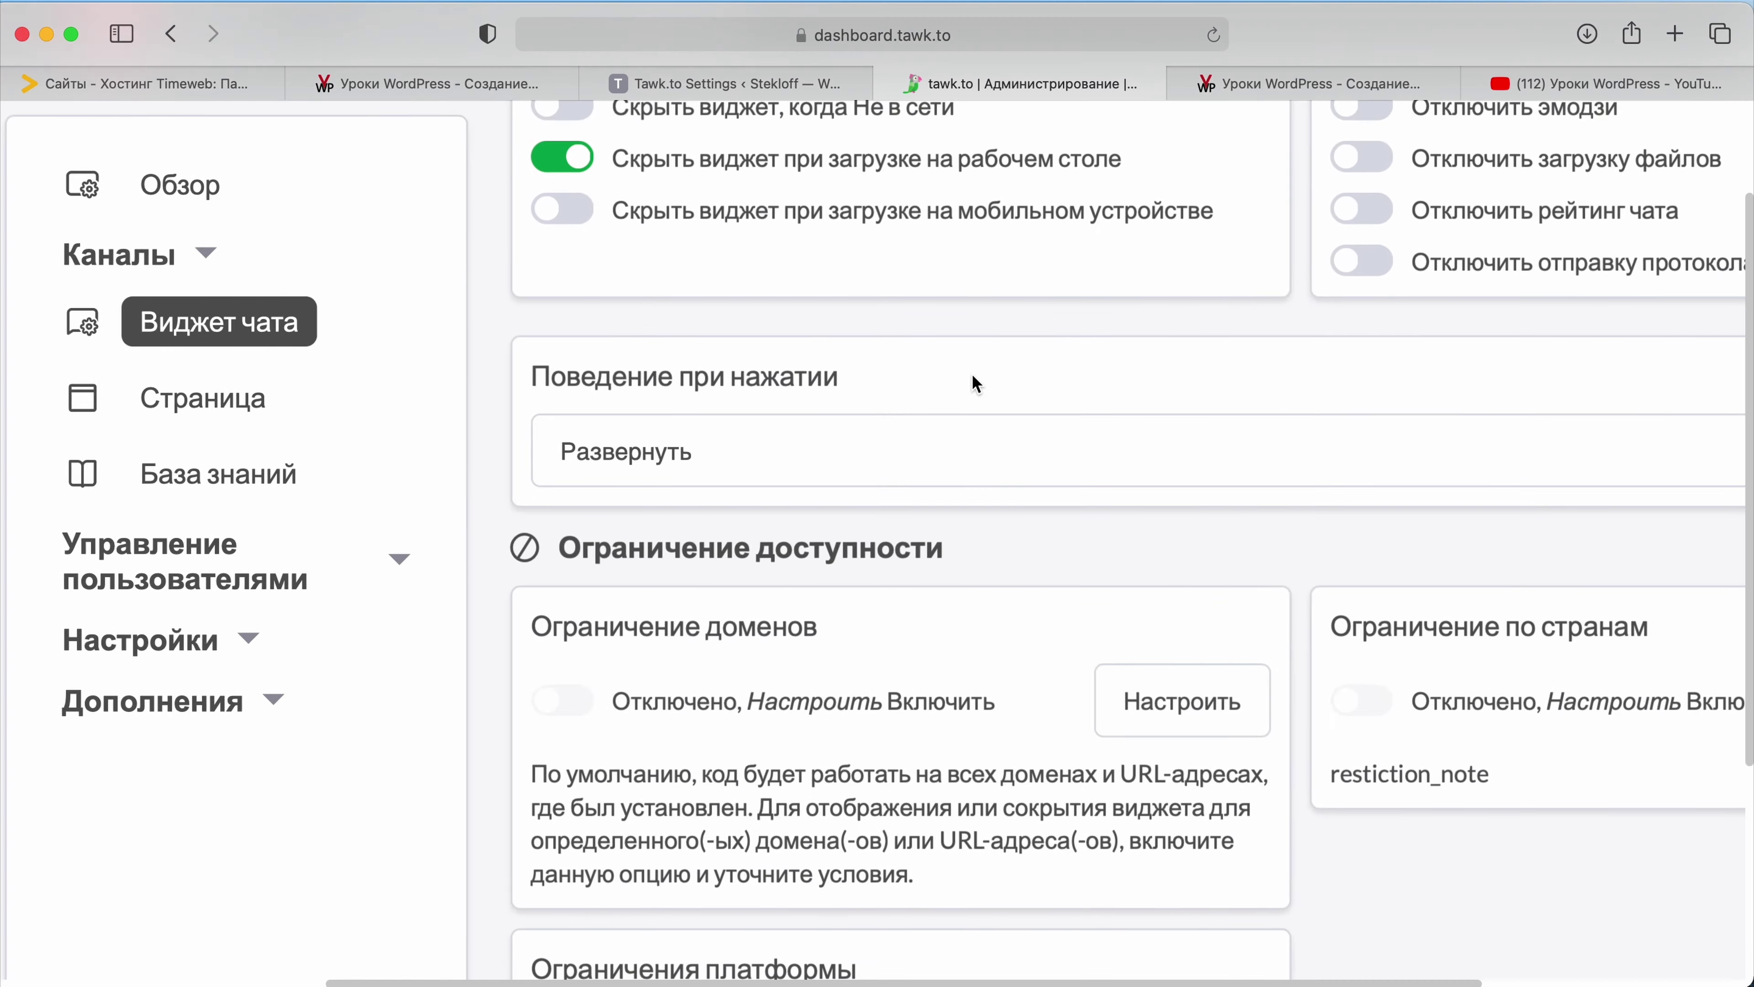
pyautogui.hscroll(5, 971, 373)
pyautogui.click(545, 450)
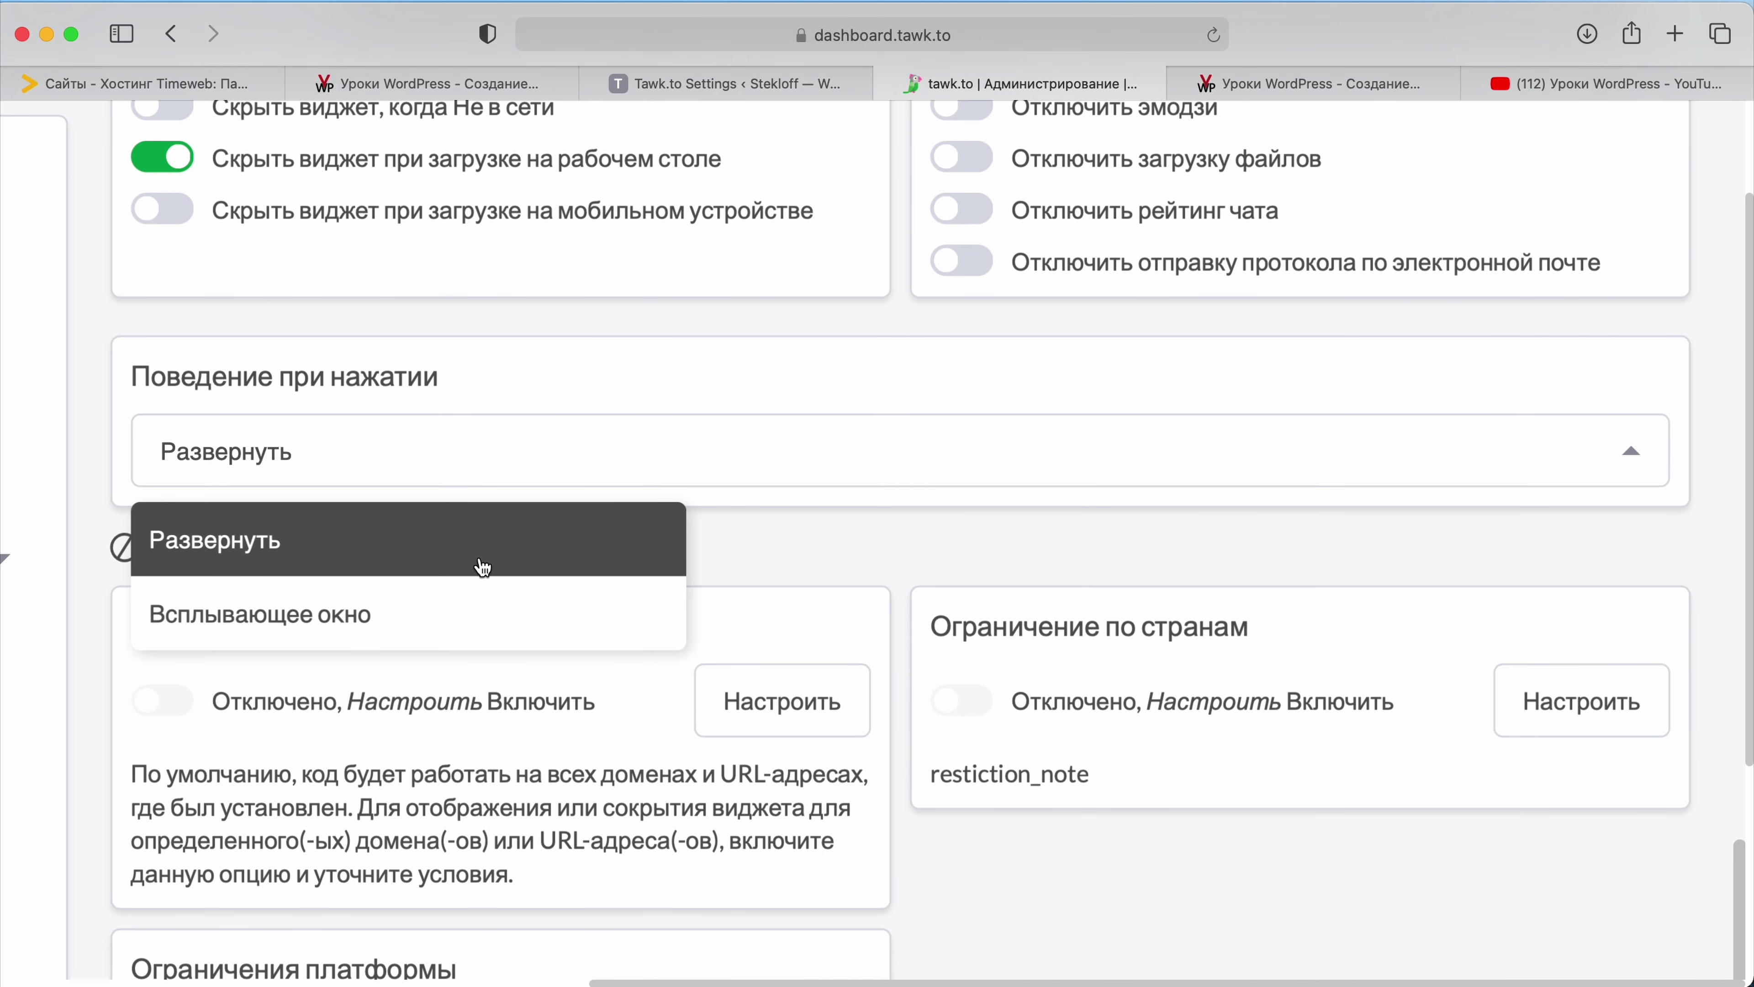
pyautogui.scroll(-5, 677, 505)
pyautogui.click(674, 525)
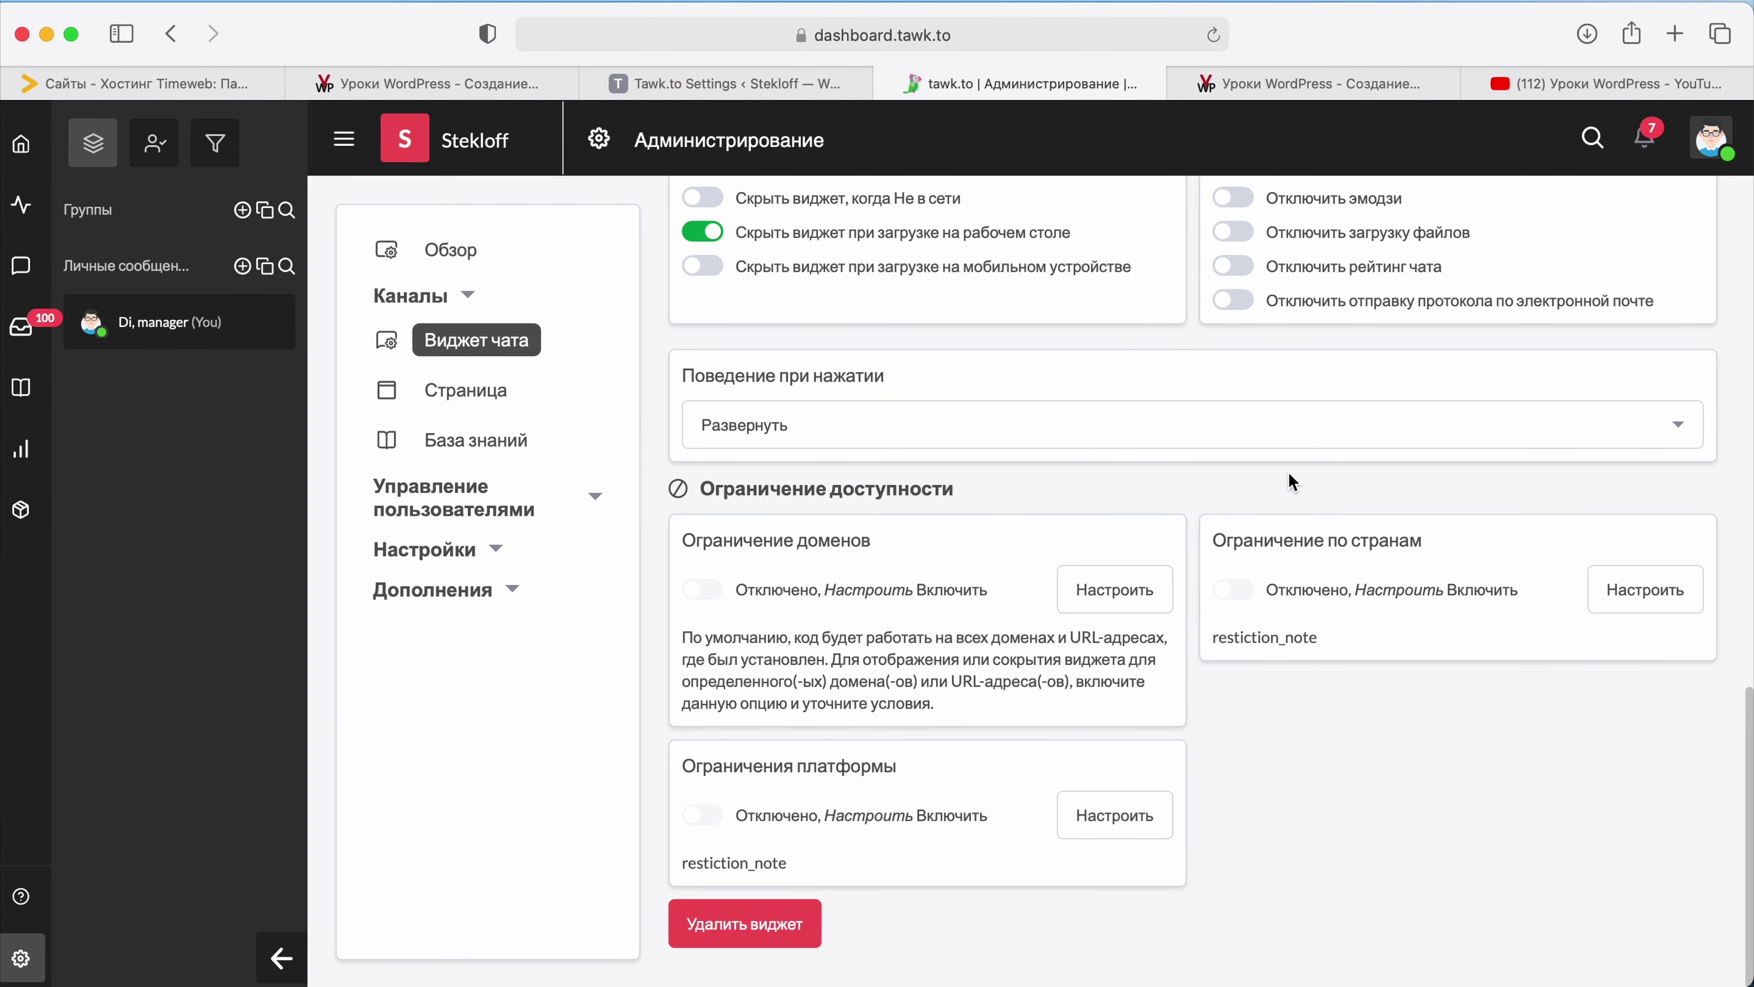
pyautogui.click(817, 447)
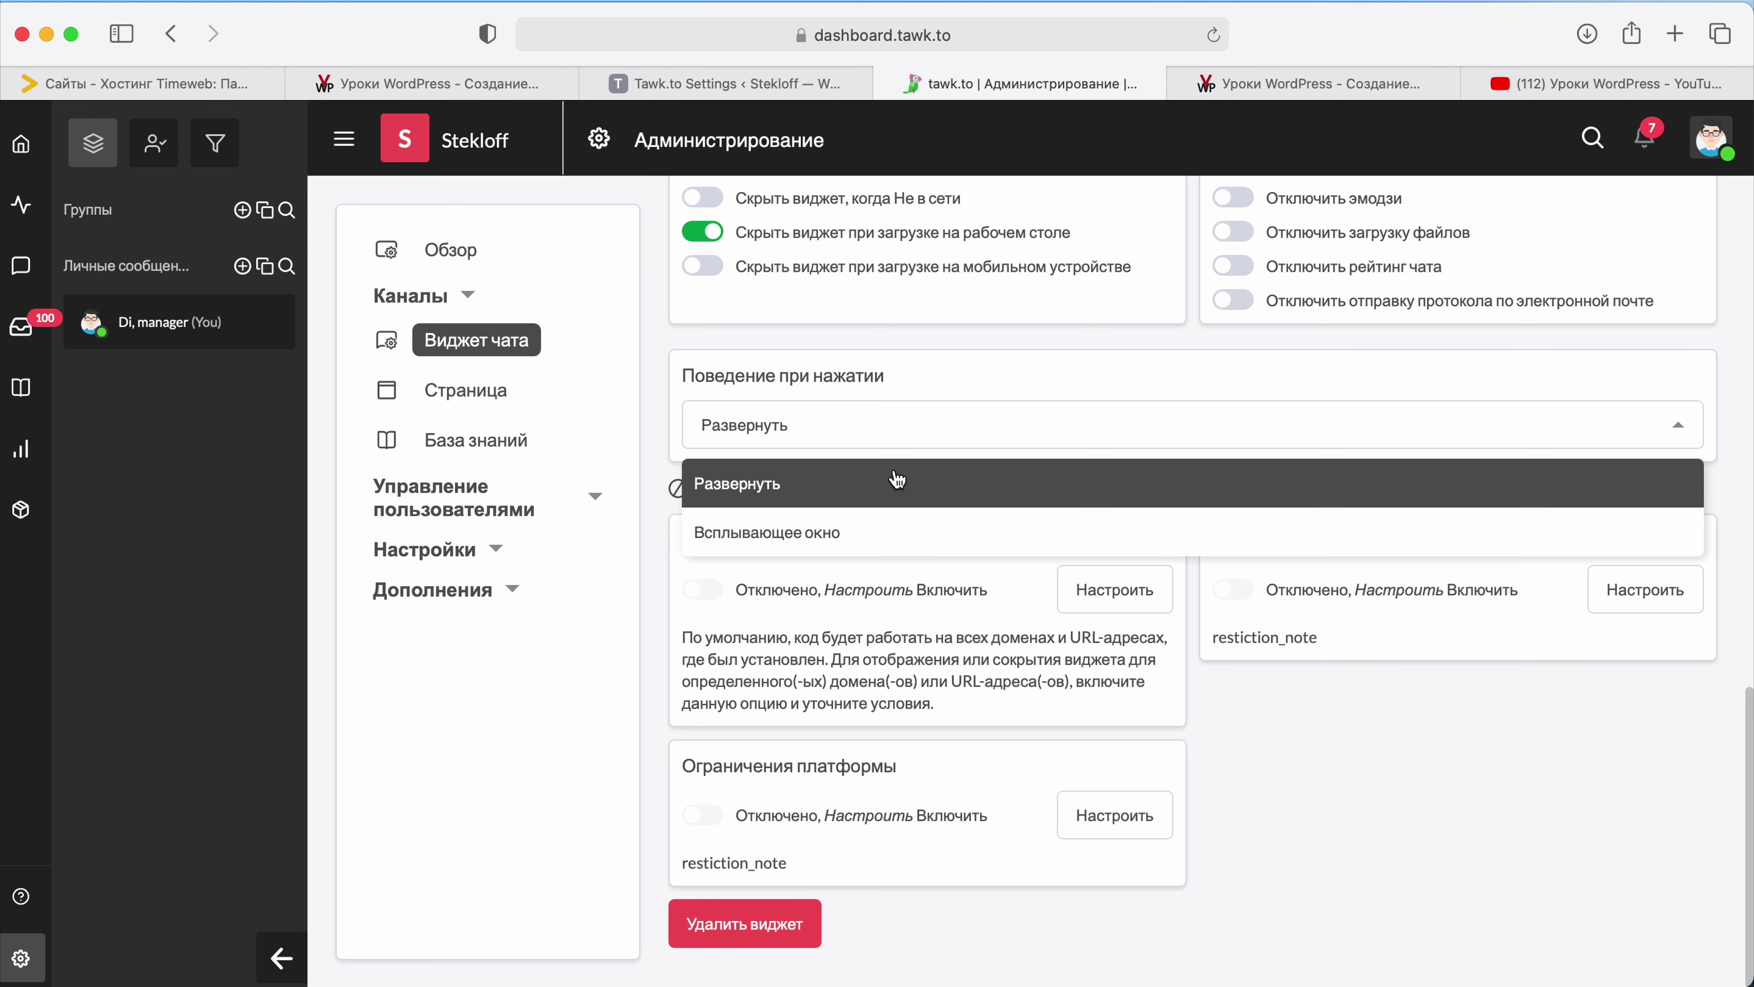
pyautogui.click(944, 367)
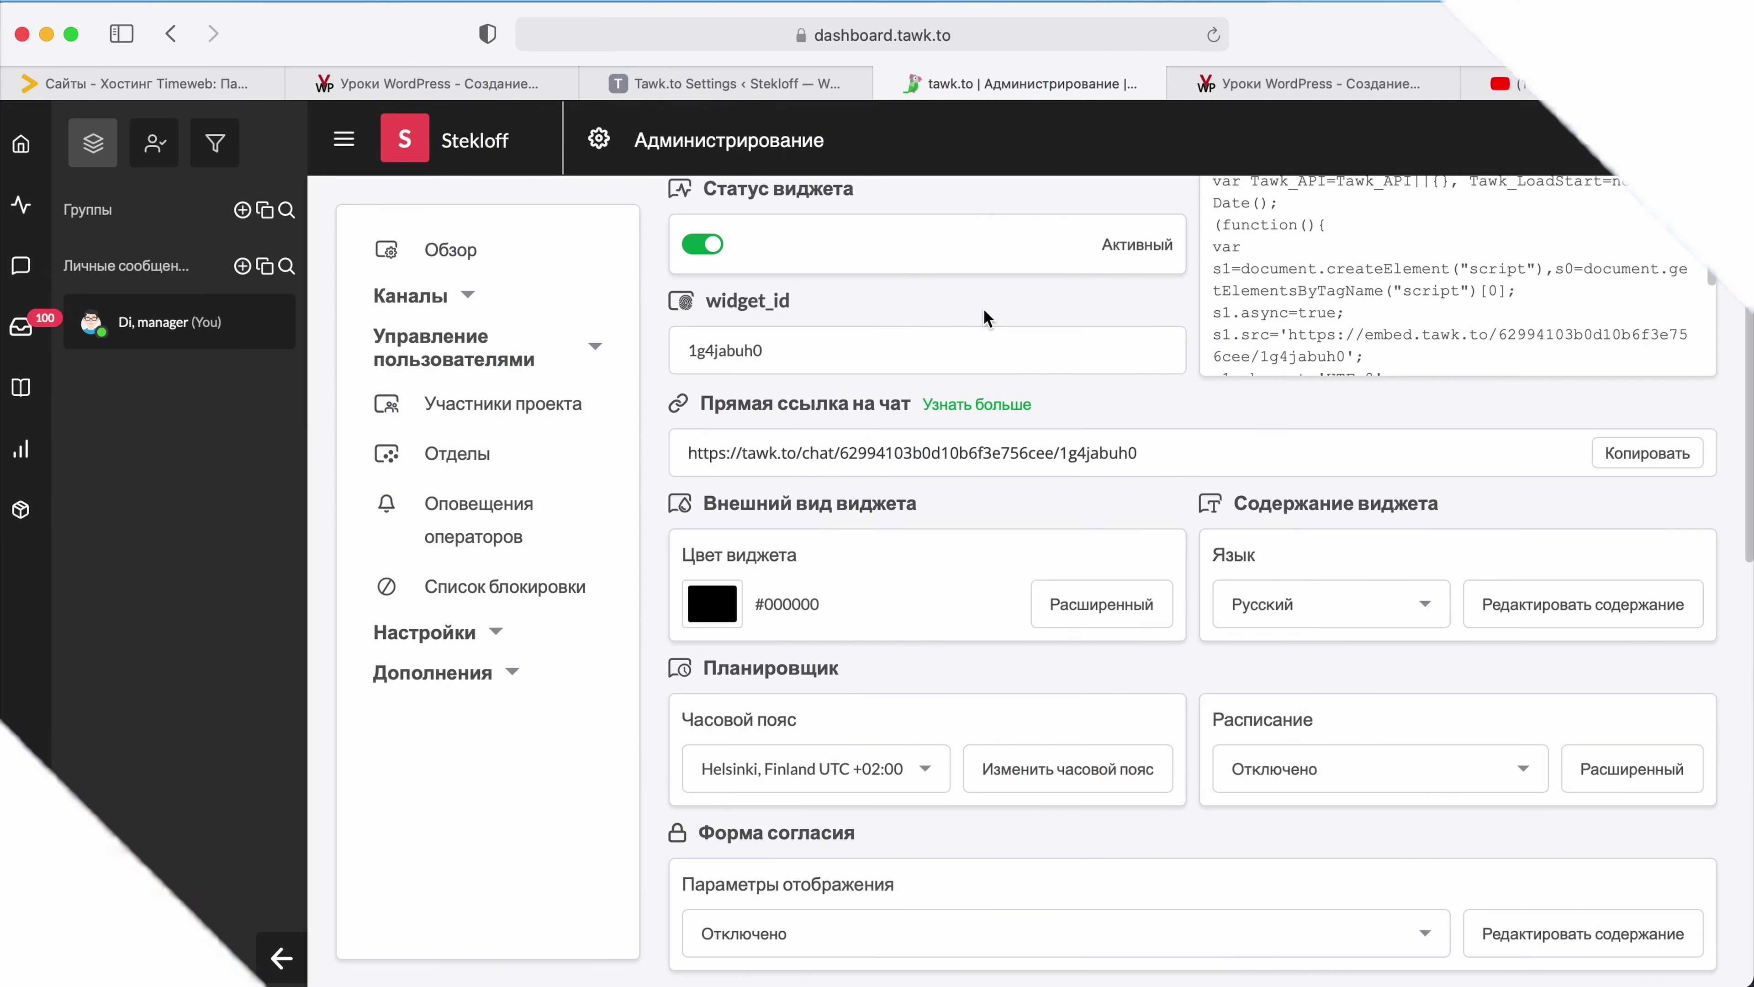
# Step: Open the operator's account menu and examine the availability statuses "В сети", "Нет на месте" and "Невидимка" without changing the status
pyautogui.scroll(5, 895, 319)
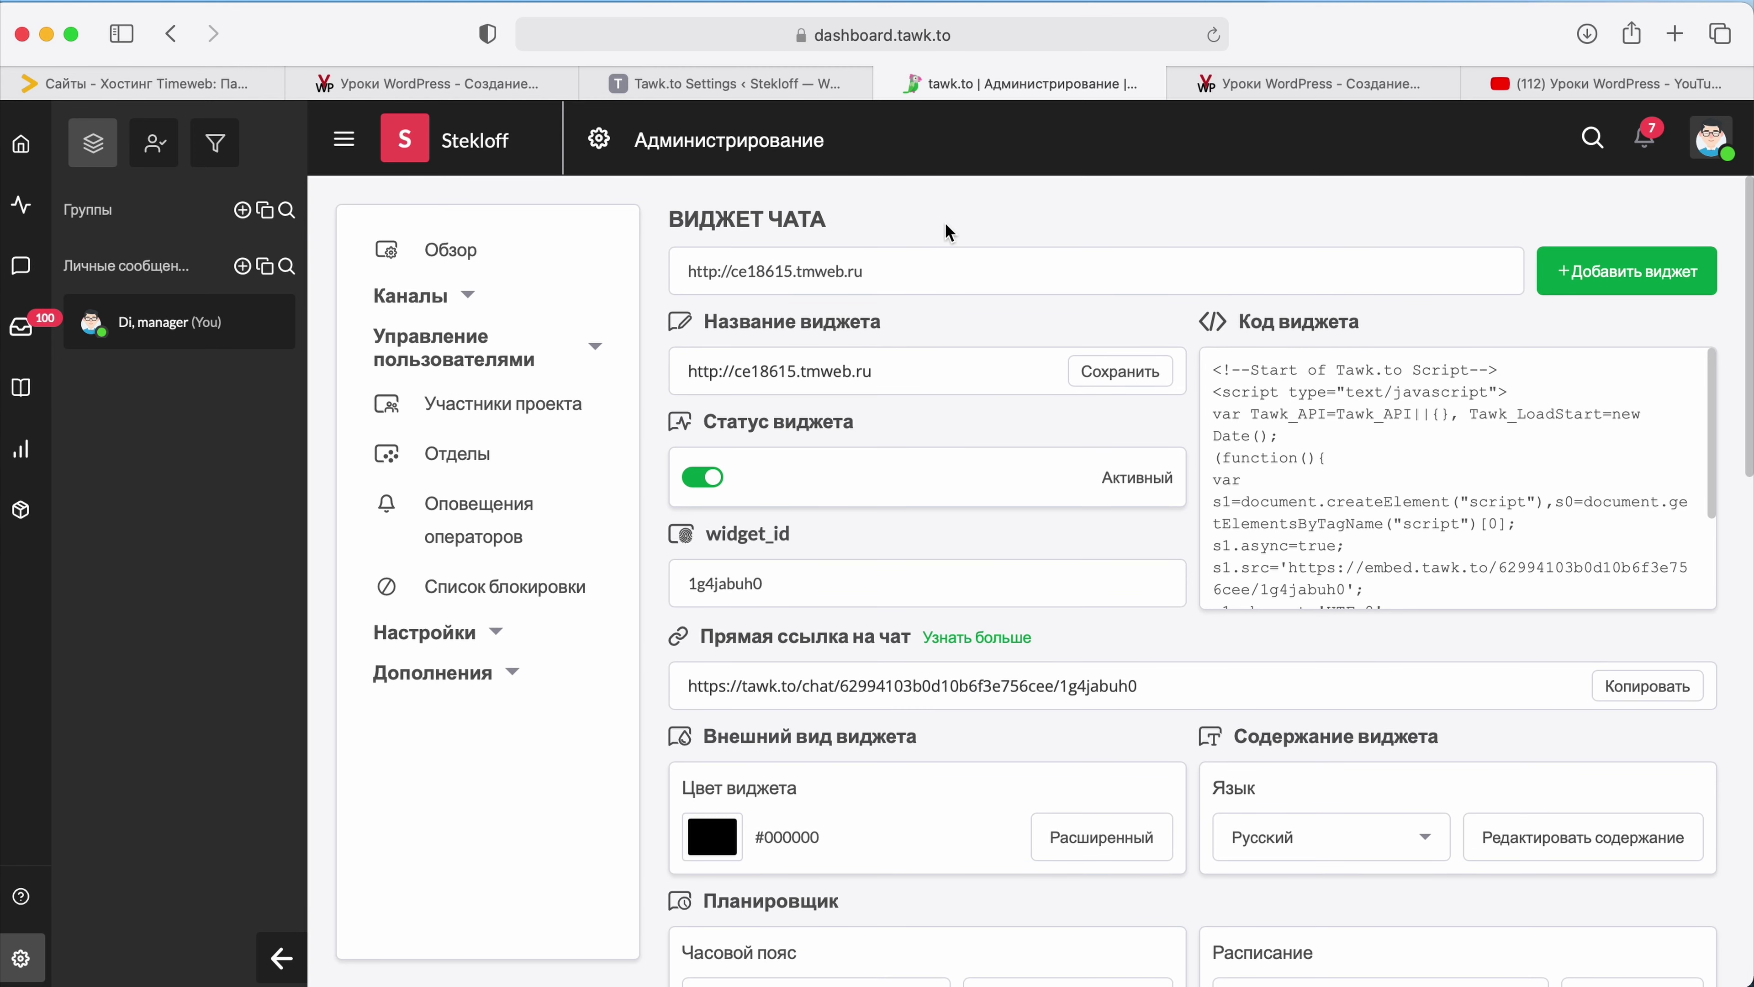
pyautogui.click(1711, 138)
pyautogui.scroll(5, 1642, 171)
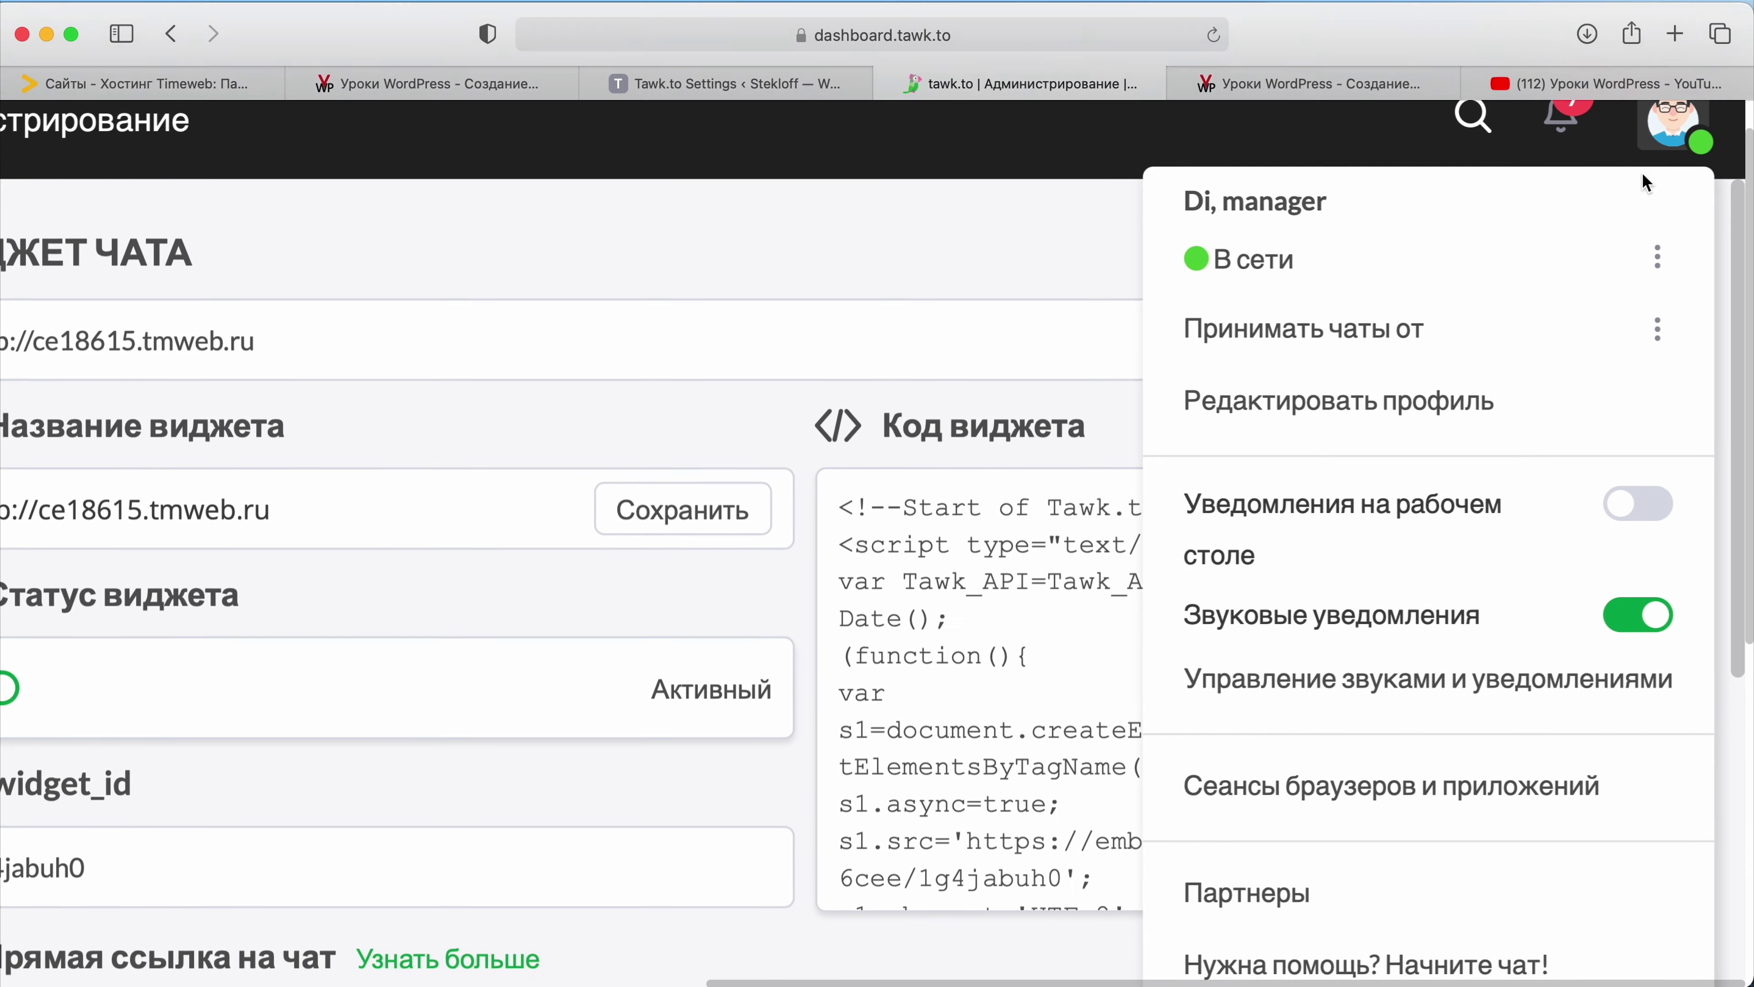
pyautogui.moveTo(1352, 328)
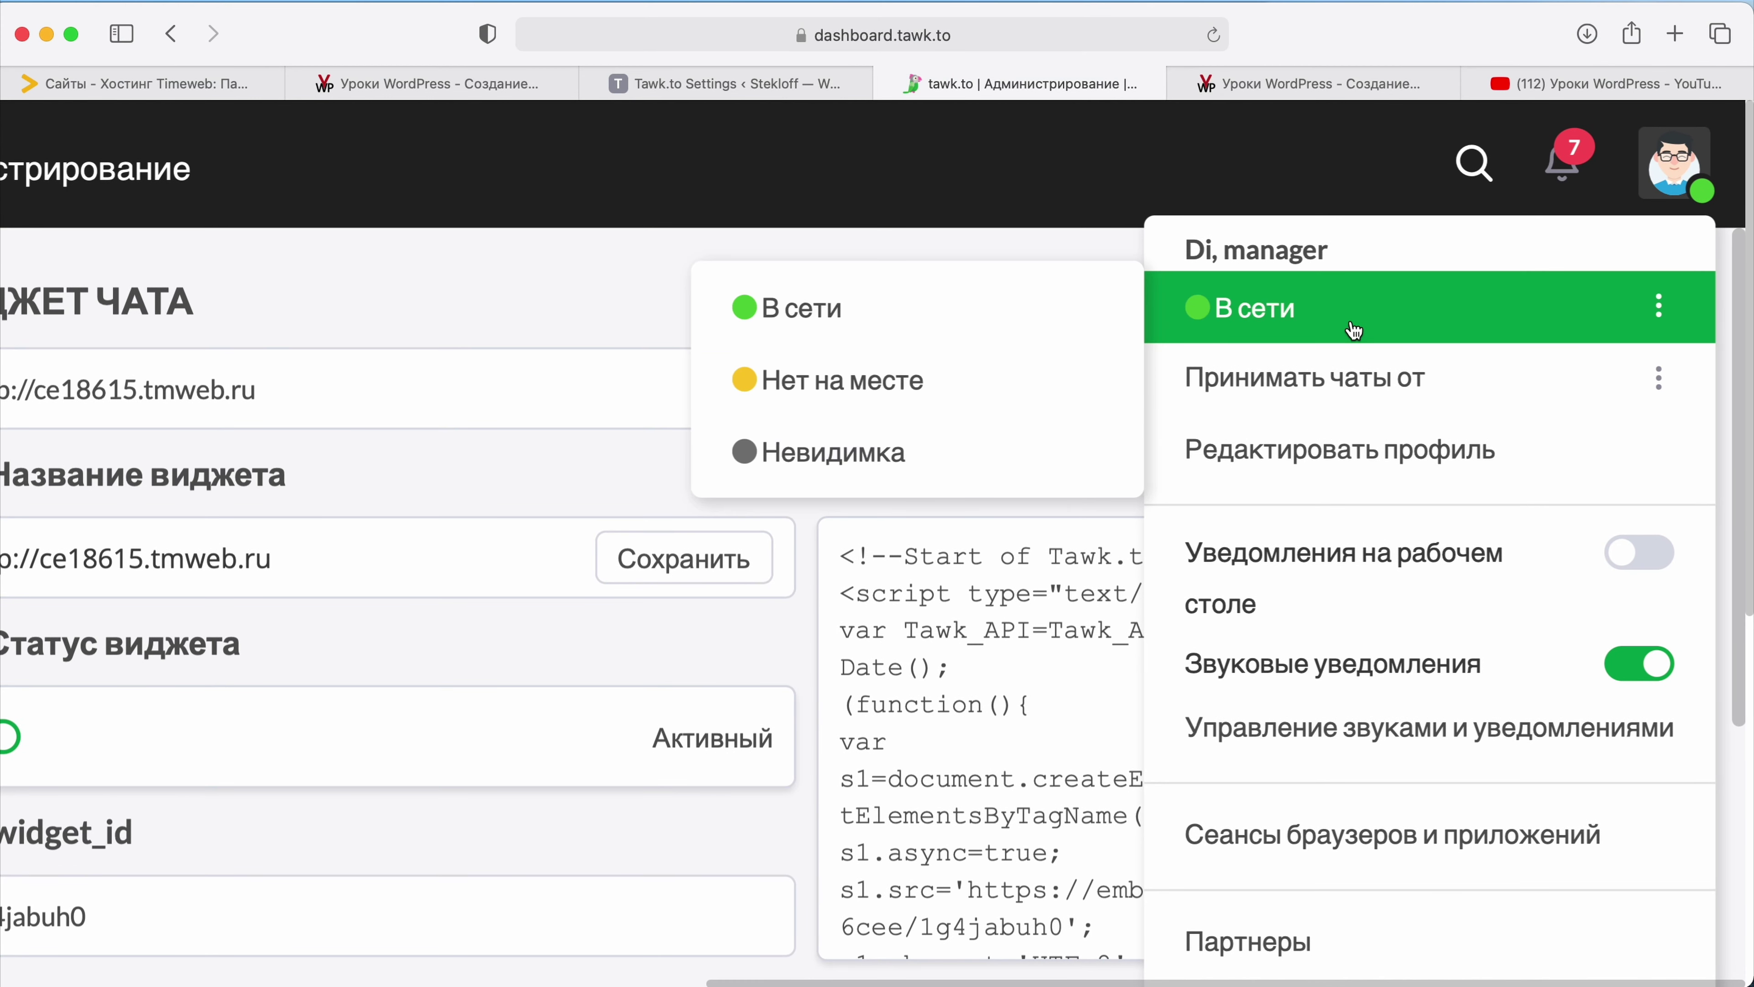
pyautogui.scroll(-3, 1353, 330)
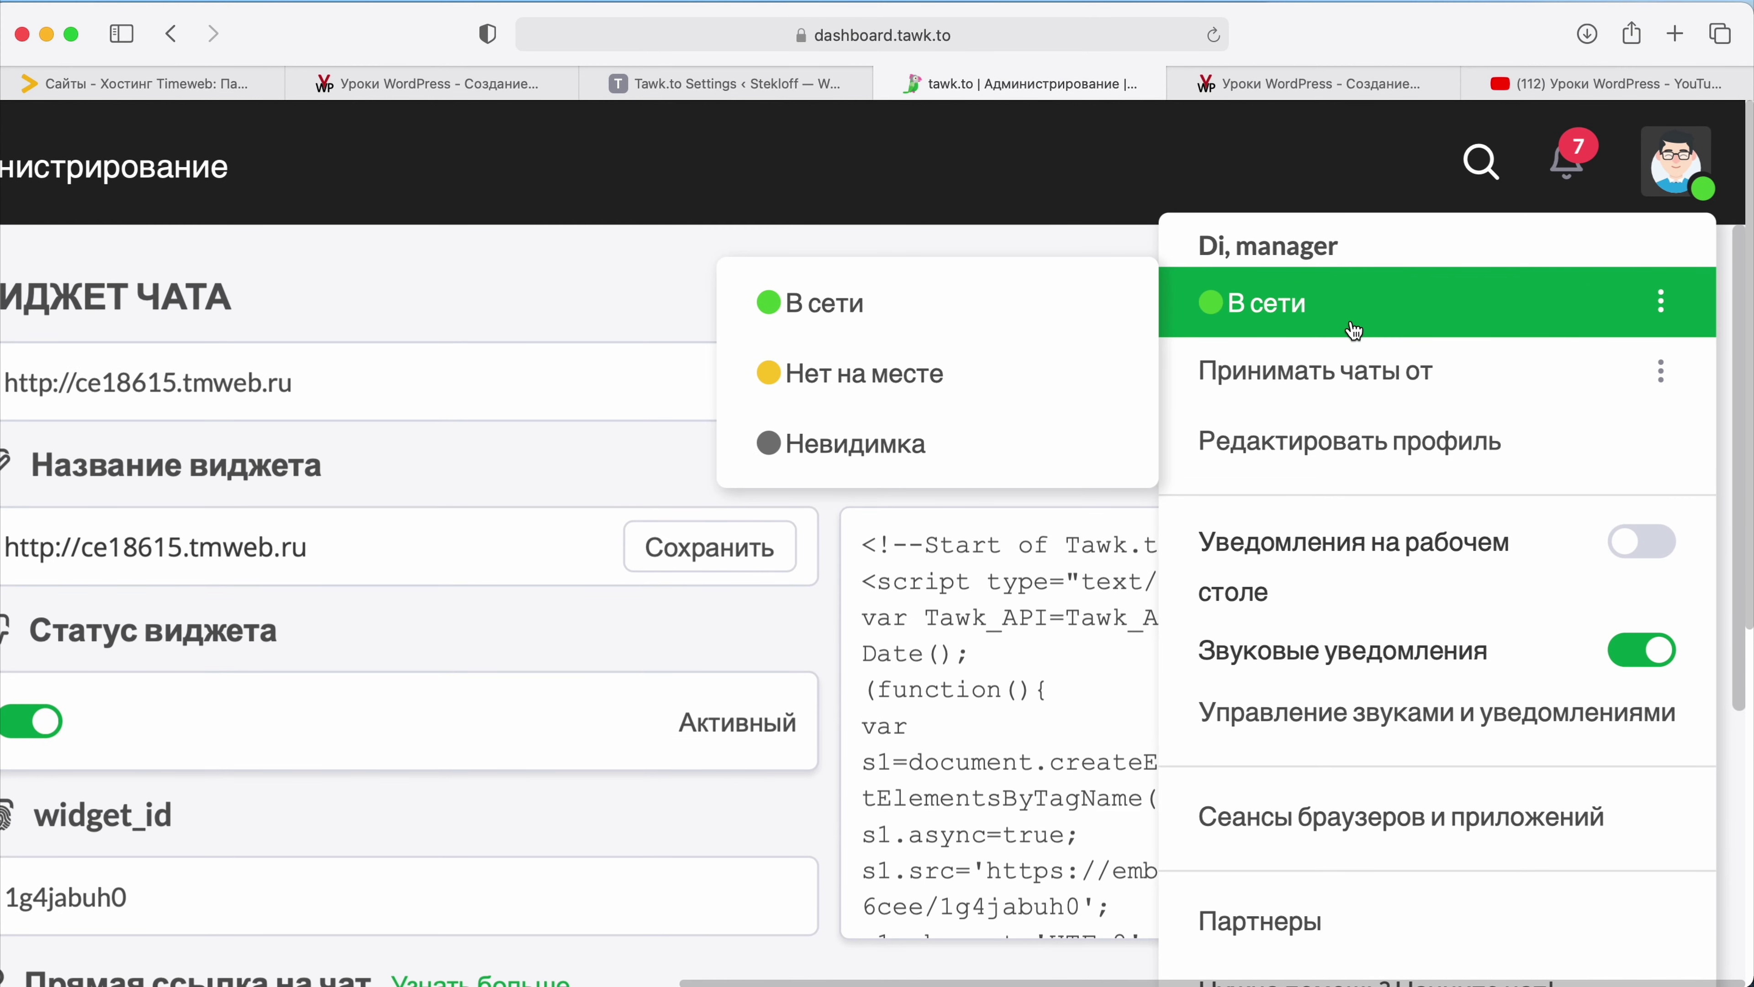
pyautogui.moveTo(1191, 248); pyautogui.dragTo(1292, 245)
pyautogui.click(1345, 250)
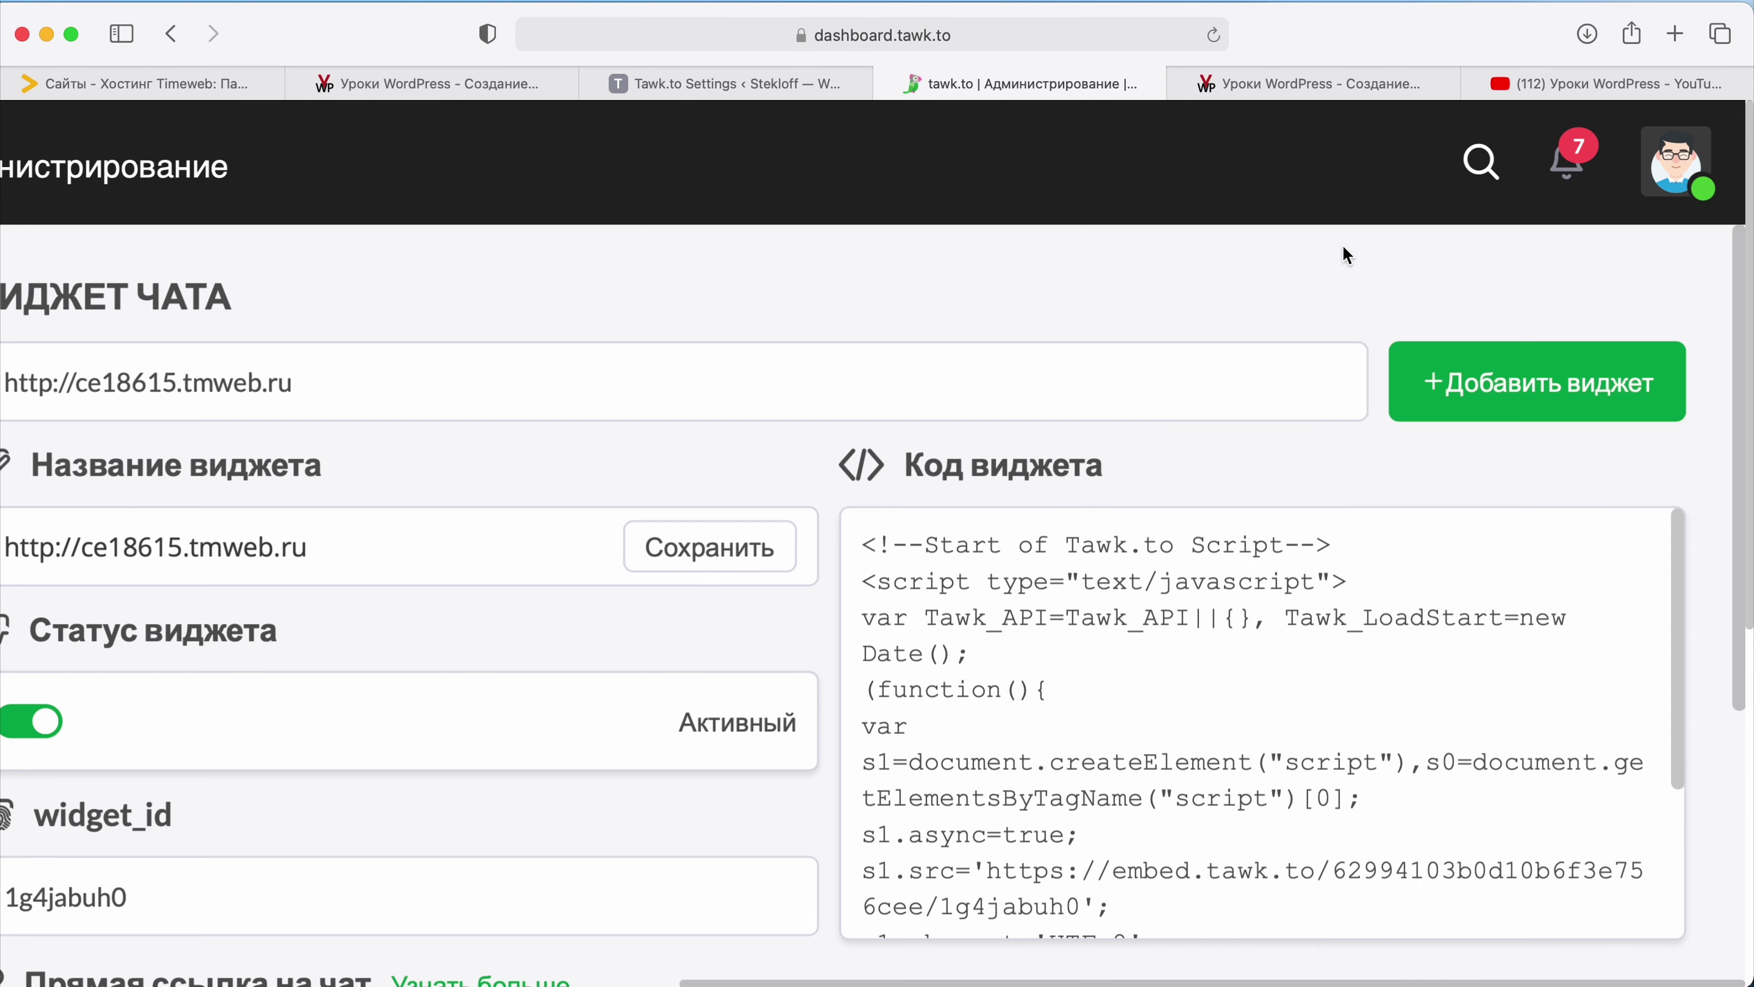
# Step: Review the account menu's profile and notification options again, then return to the chat widget settings
pyautogui.click(1676, 159)
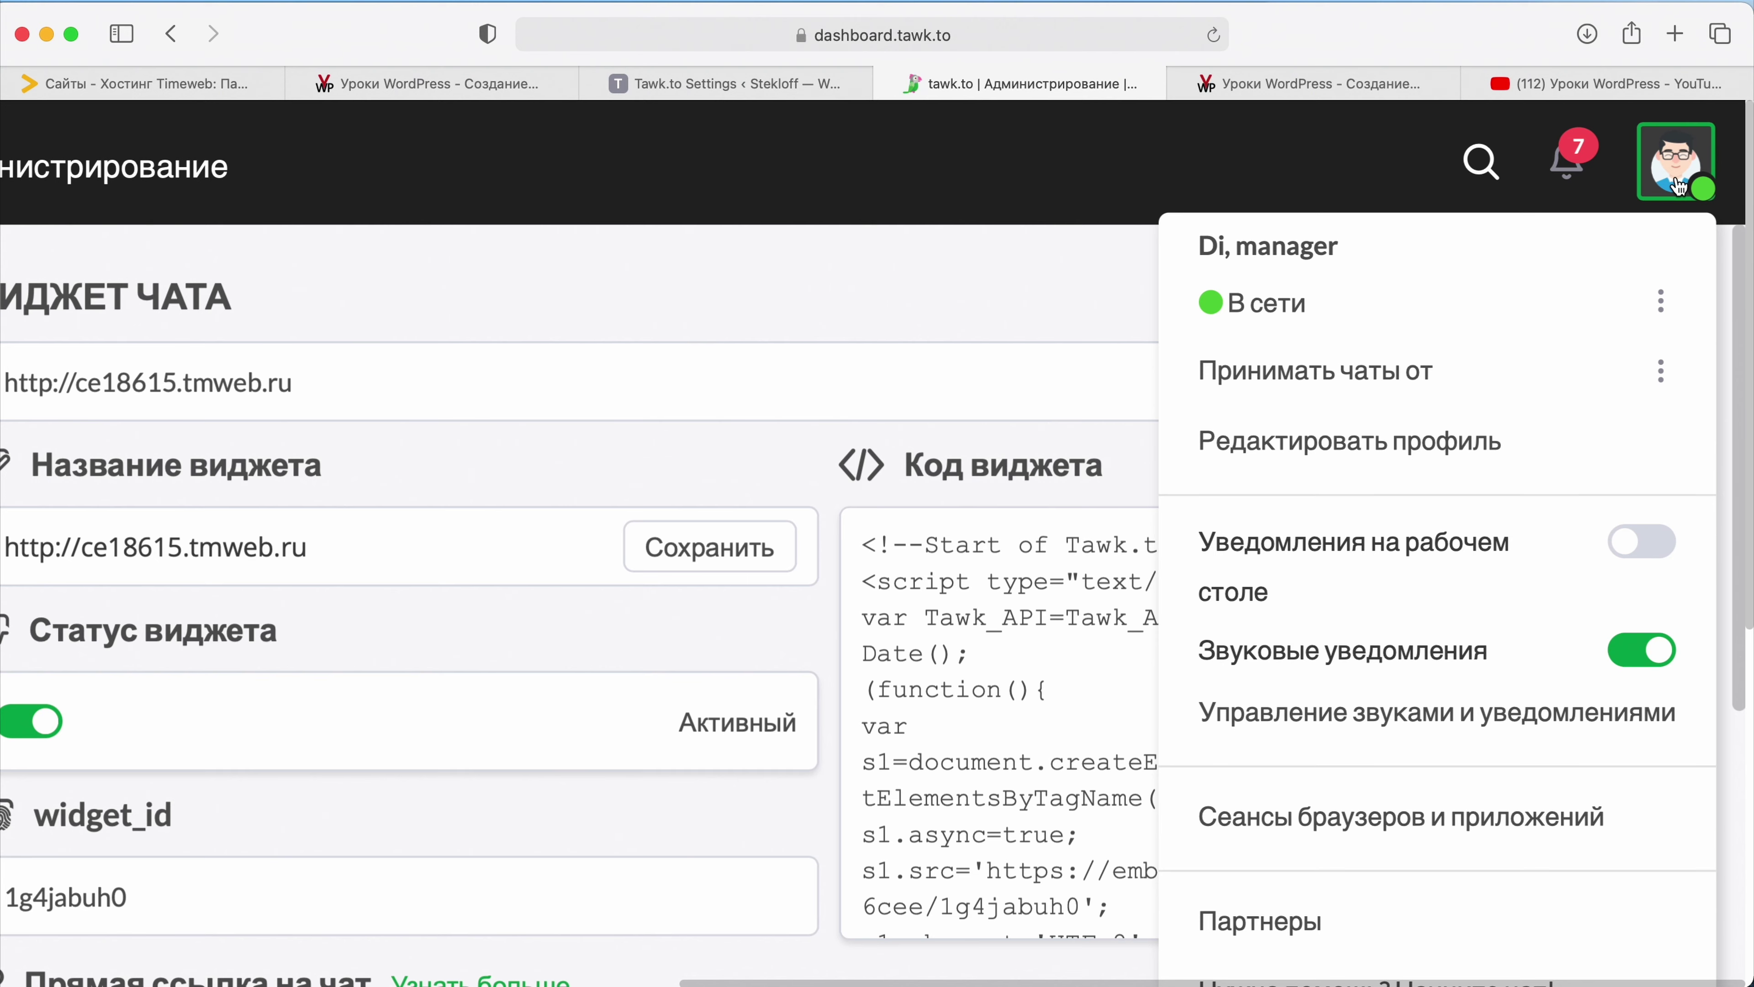
pyautogui.scroll(-5, 1679, 186)
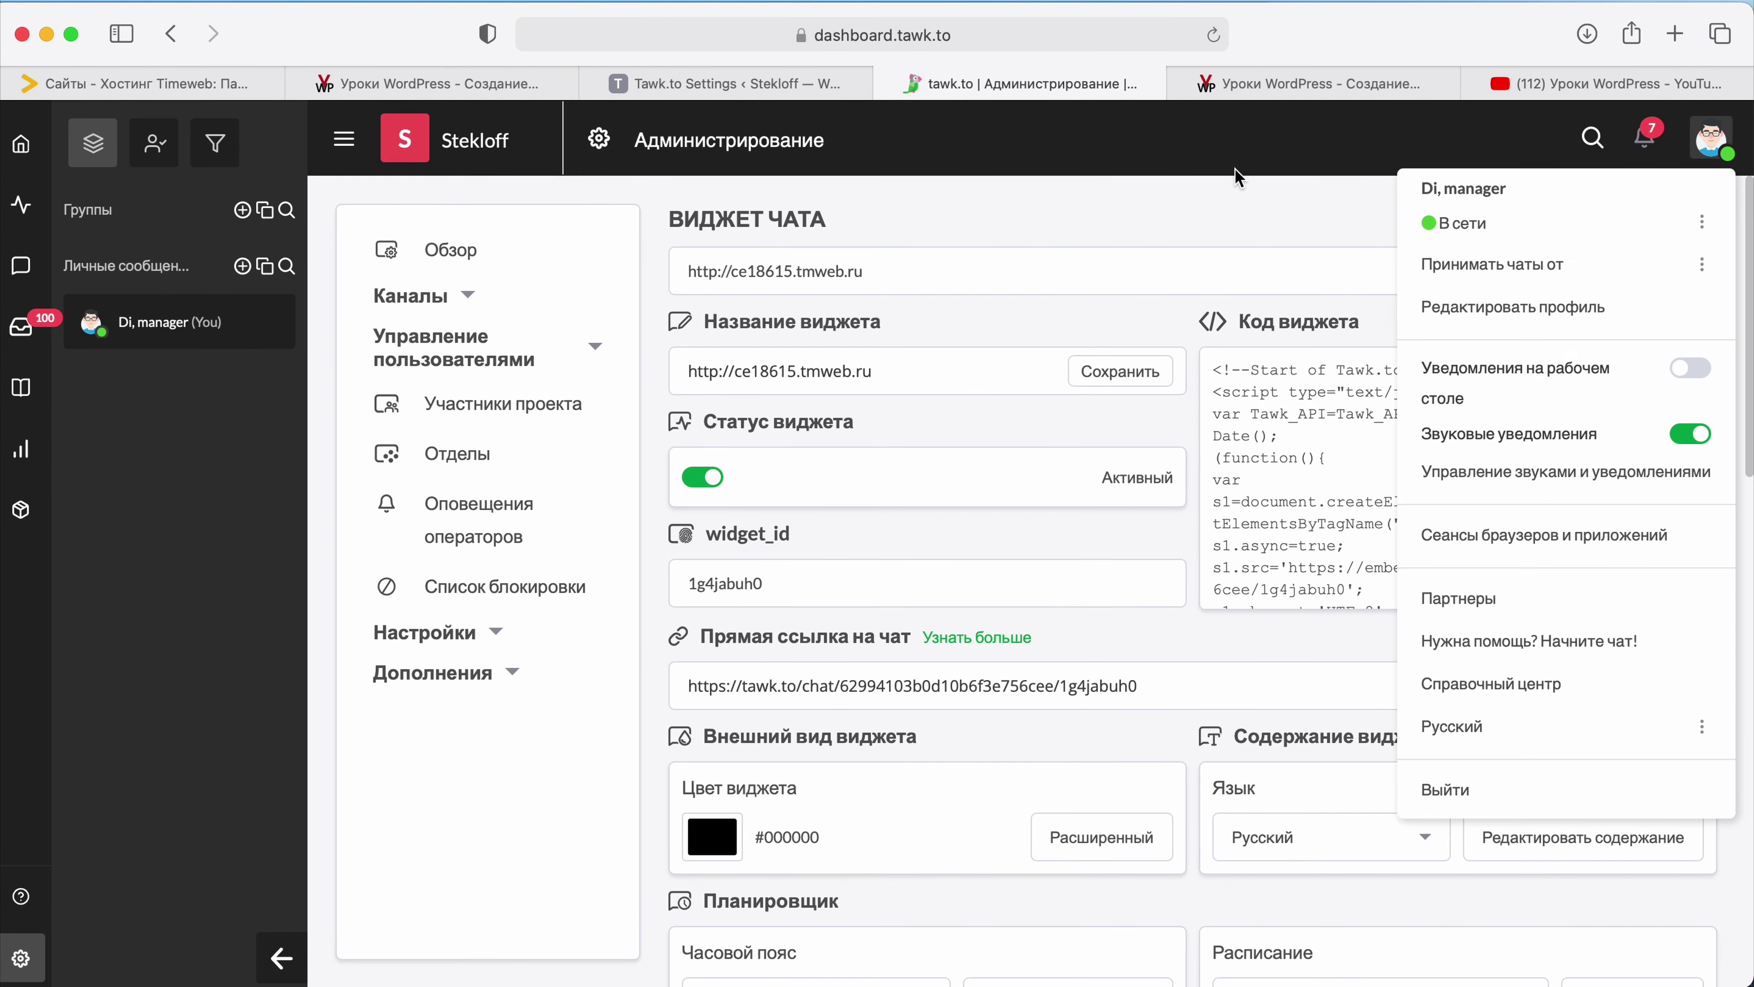
pyautogui.click(1237, 195)
pyautogui.scroll(-5, 783, 509)
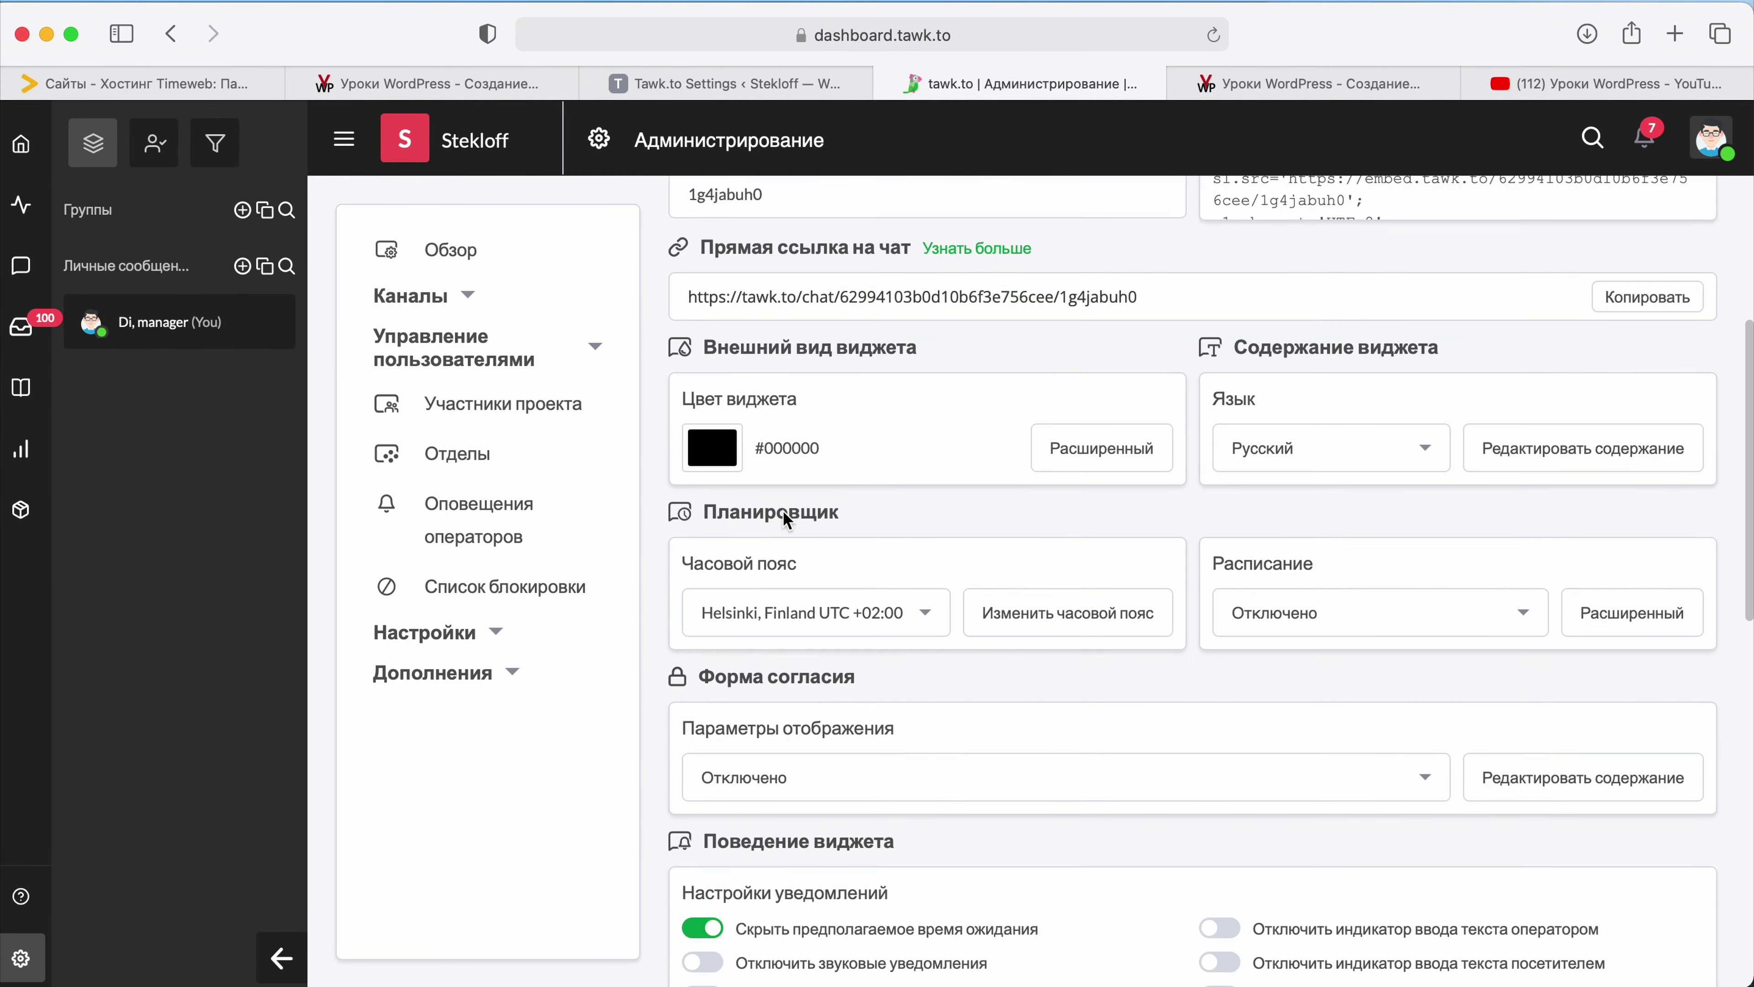
pyautogui.scroll(5, 782, 510)
# Step: Open the "Дополнения" page and review the offered add-ons, especially "Убрать брендинг"
pyautogui.click(20, 154)
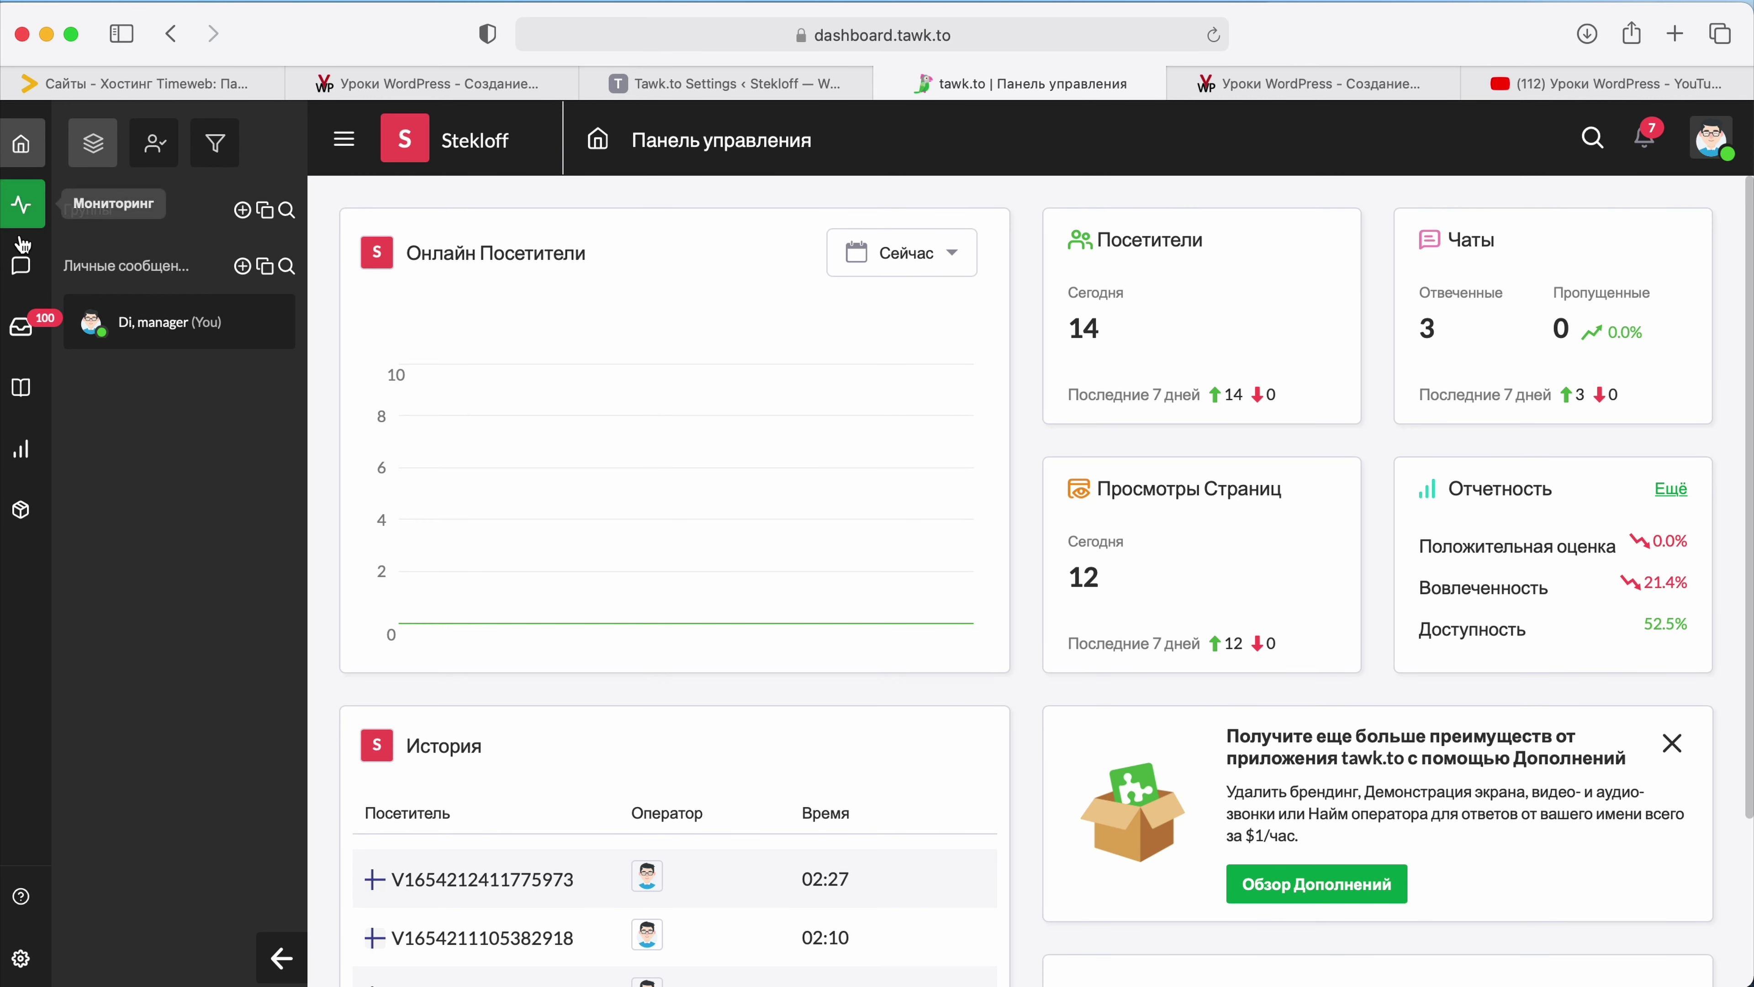
pyautogui.click(26, 507)
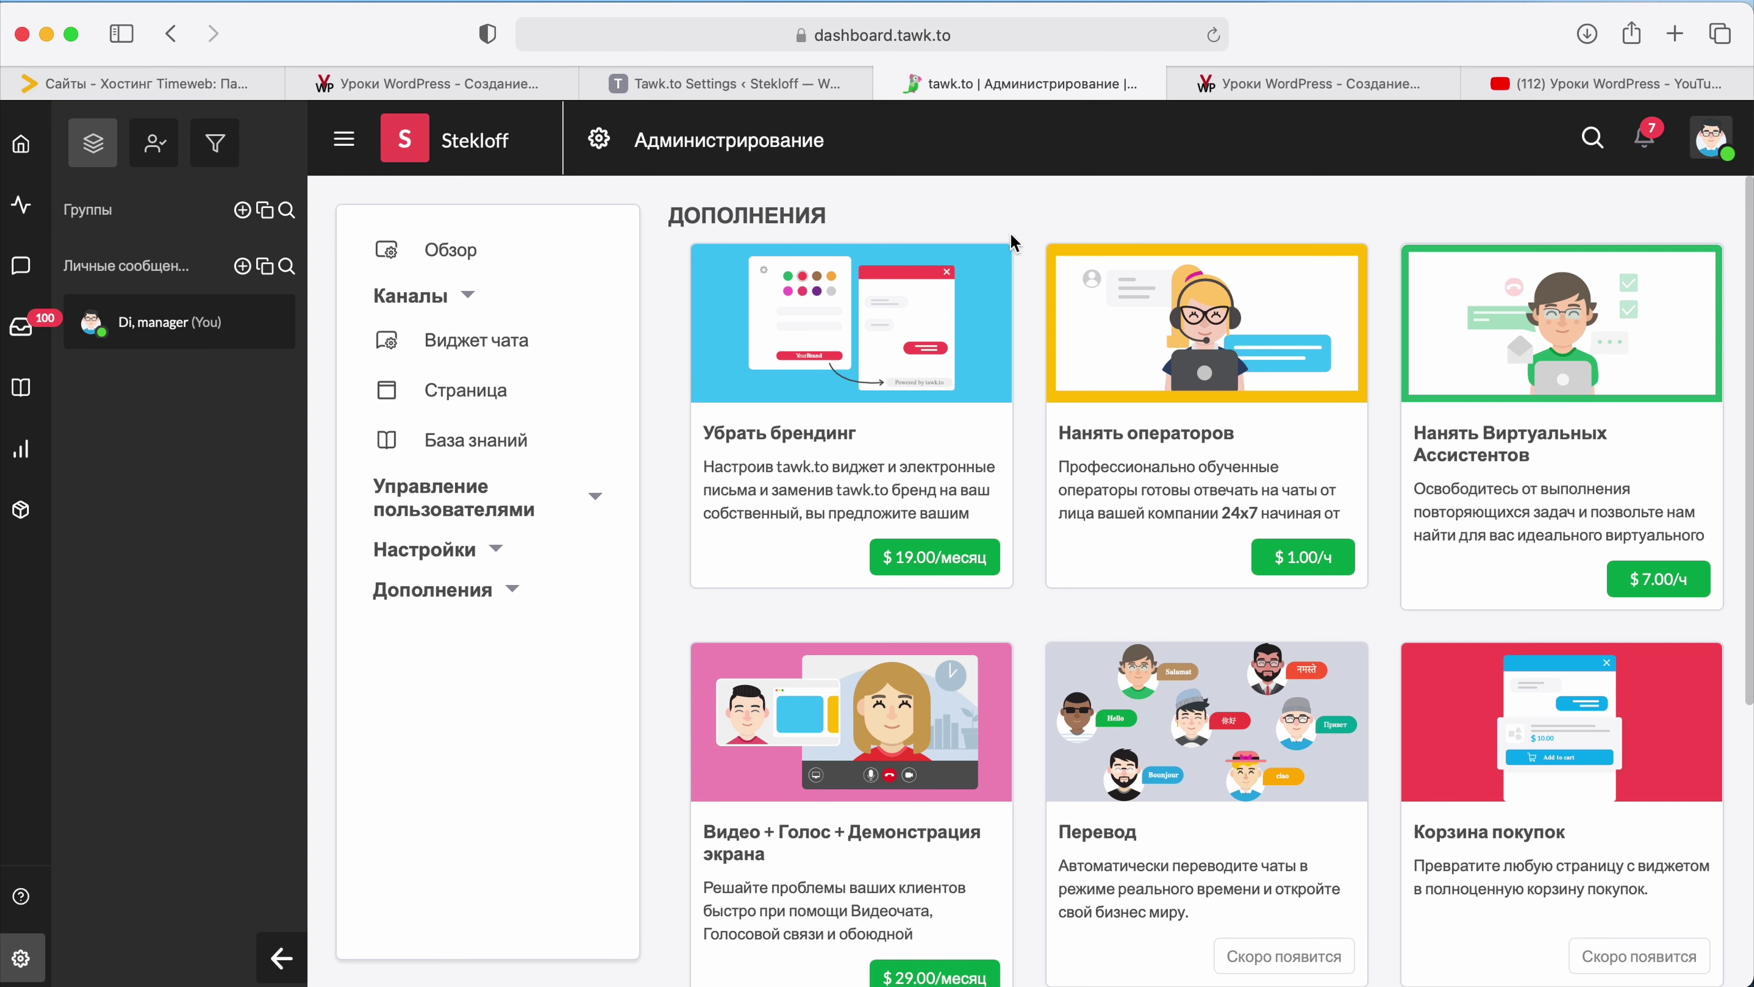
pyautogui.moveTo(692, 225); pyautogui.dragTo(852, 216)
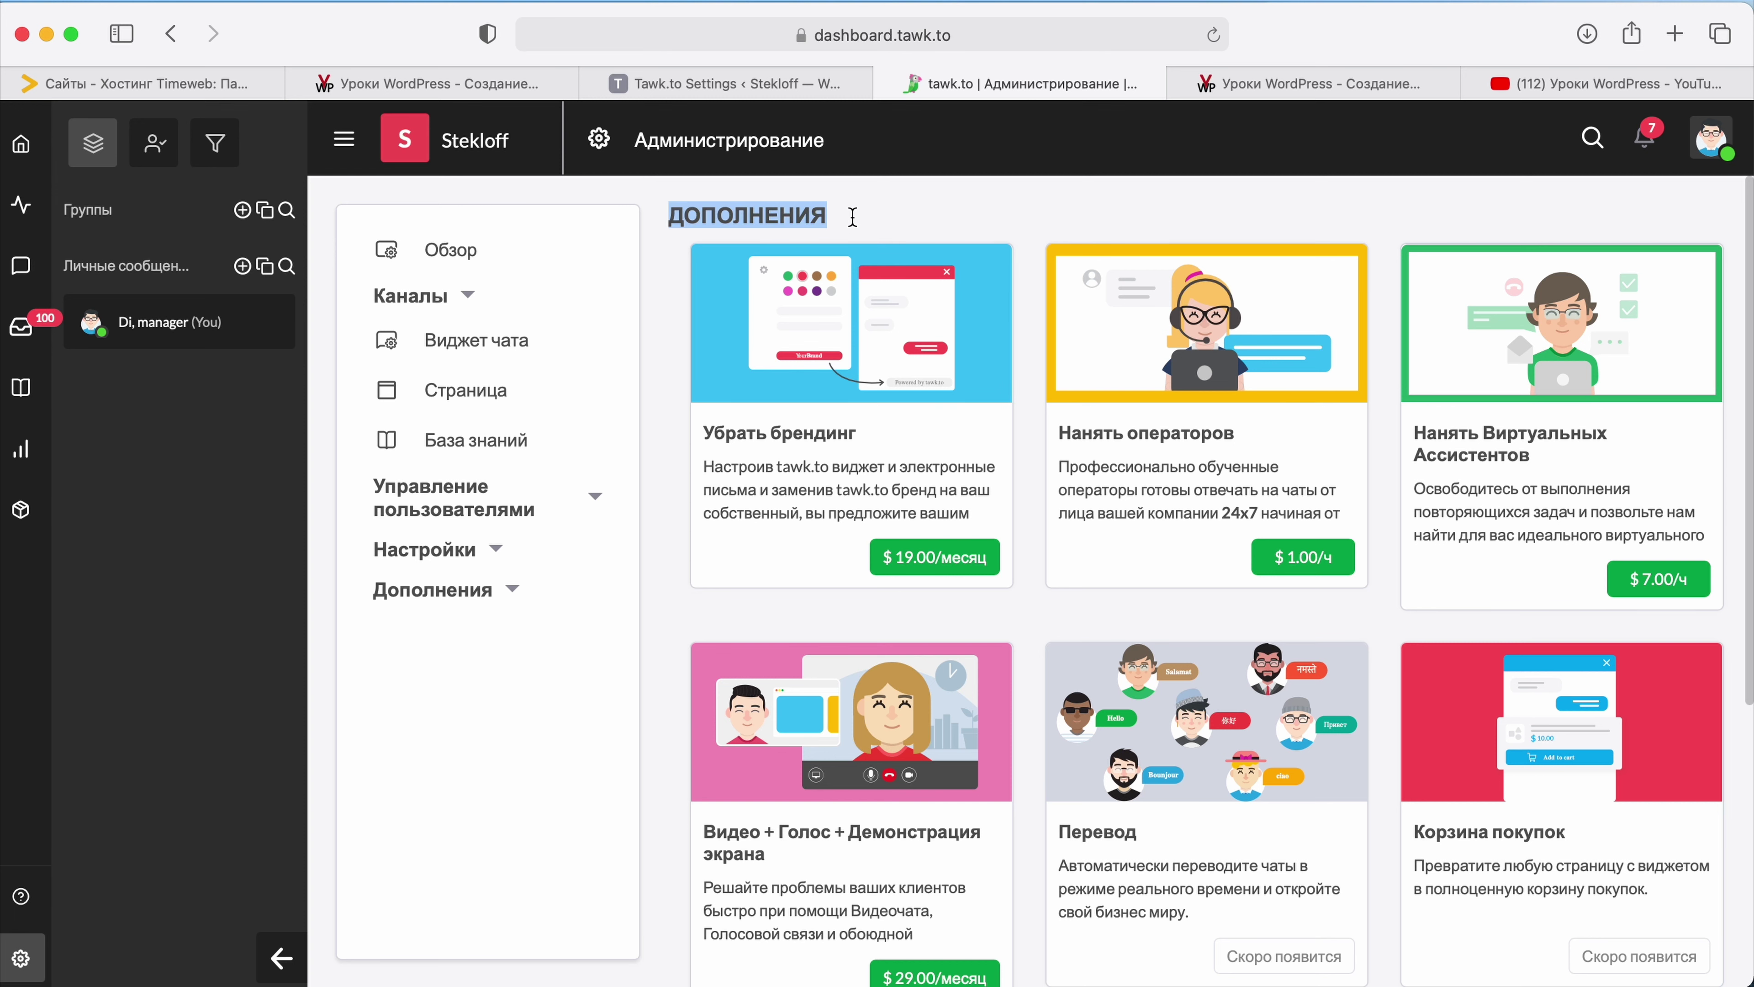
pyautogui.click(853, 216)
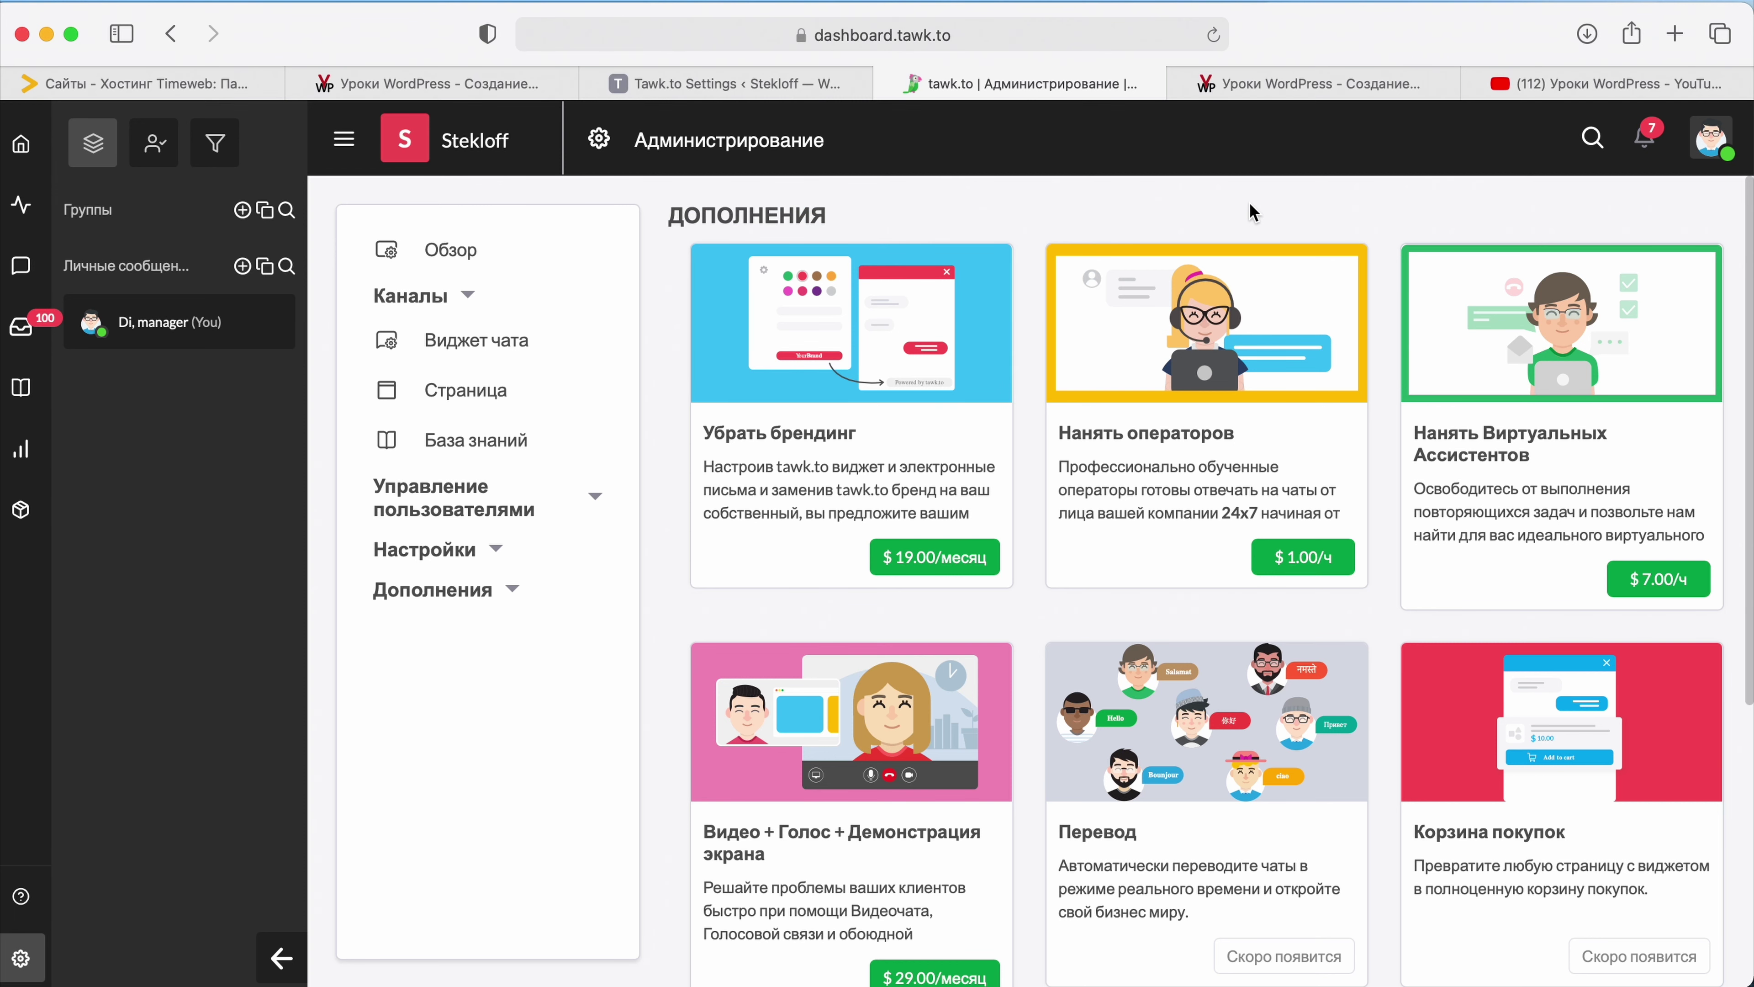
pyautogui.scroll(-6, 1228, 353)
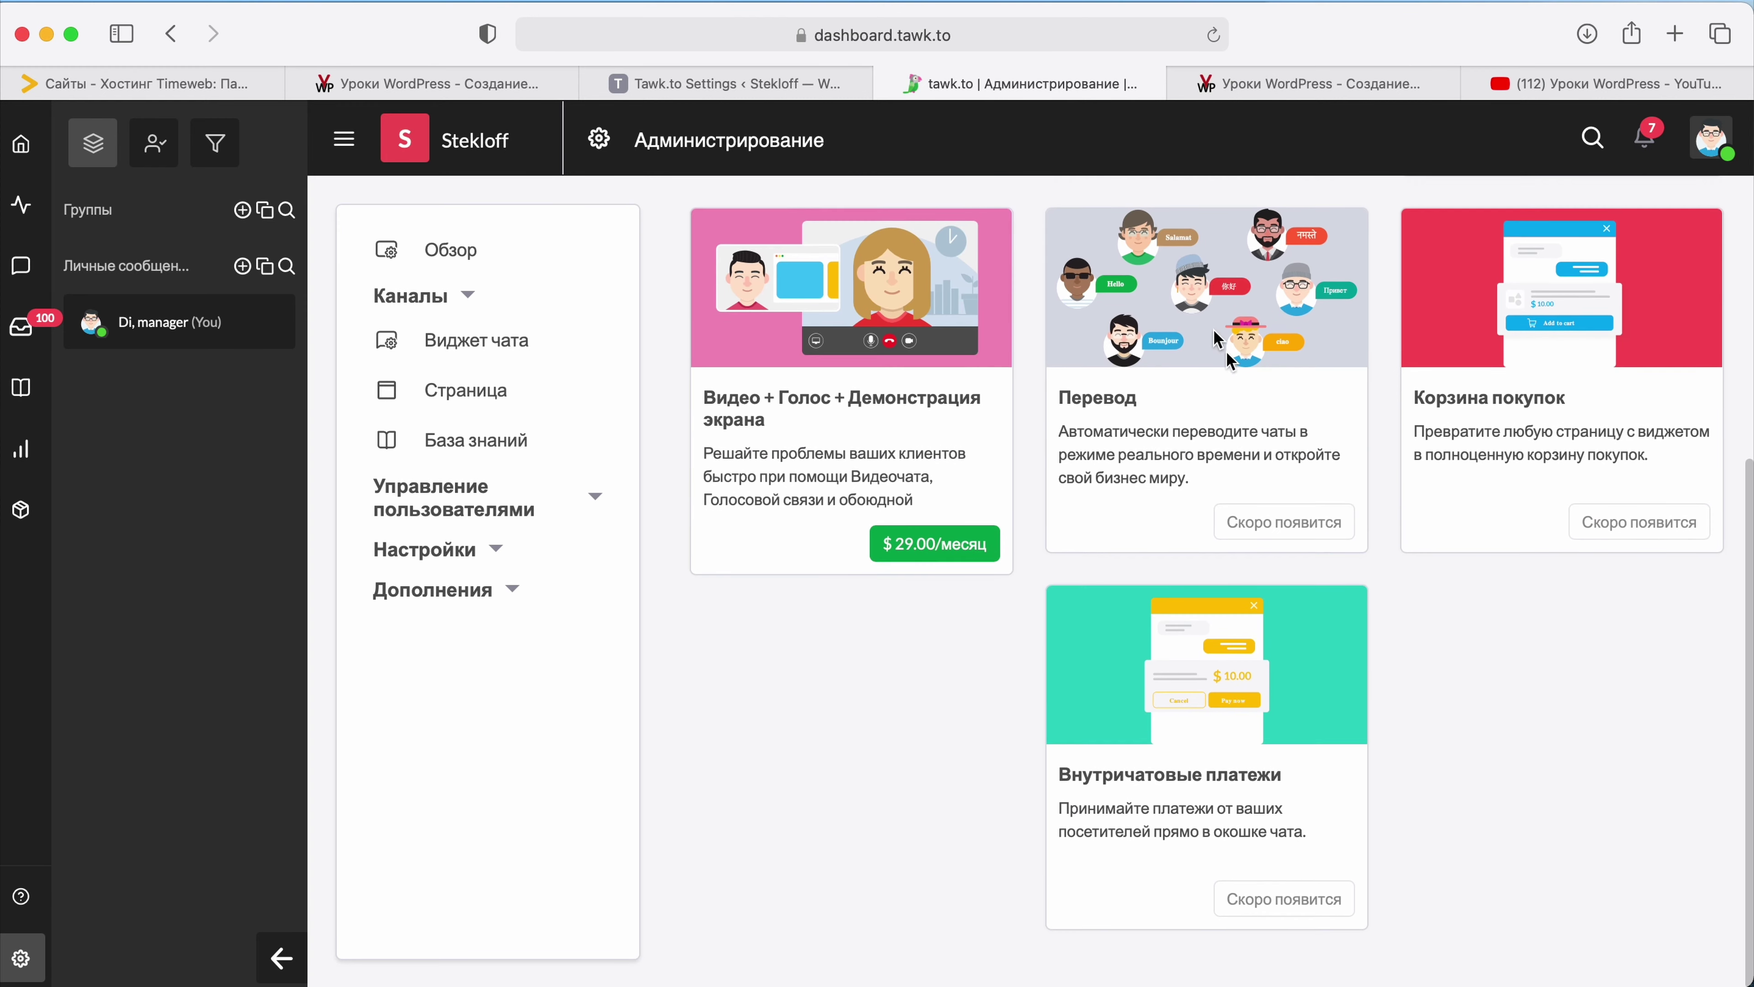
pyautogui.scroll(1, 1320, 423)
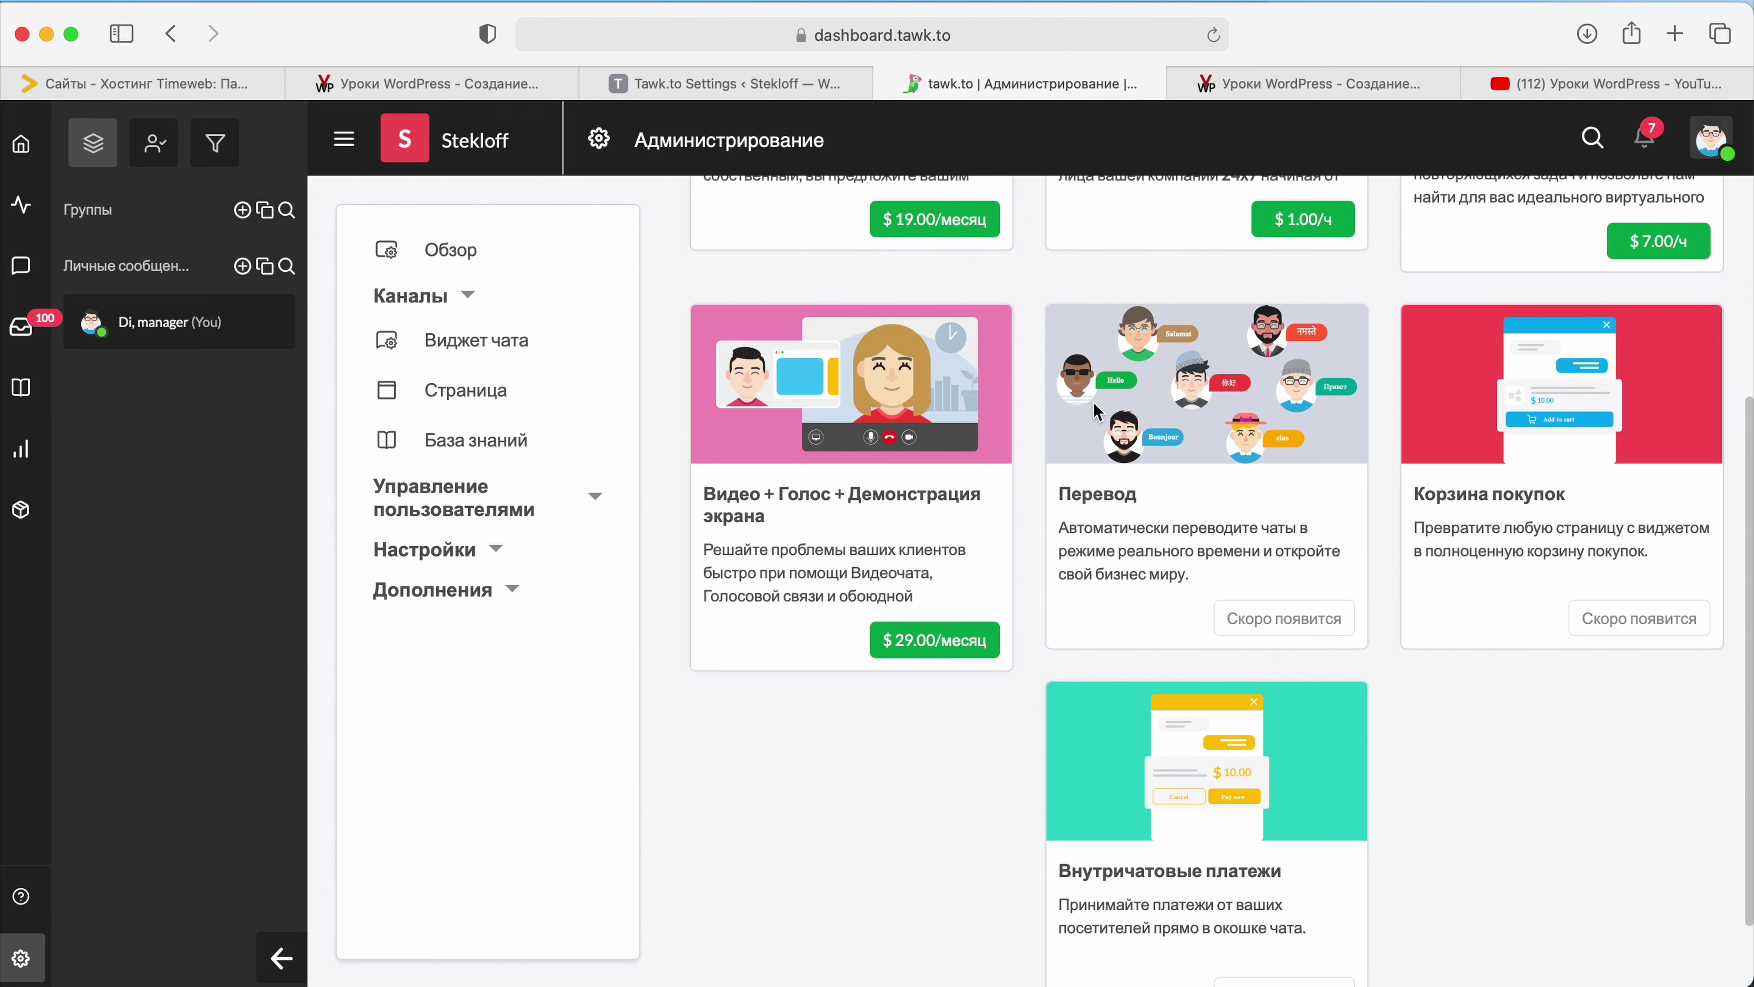
pyautogui.scroll(5, 1311, 380)
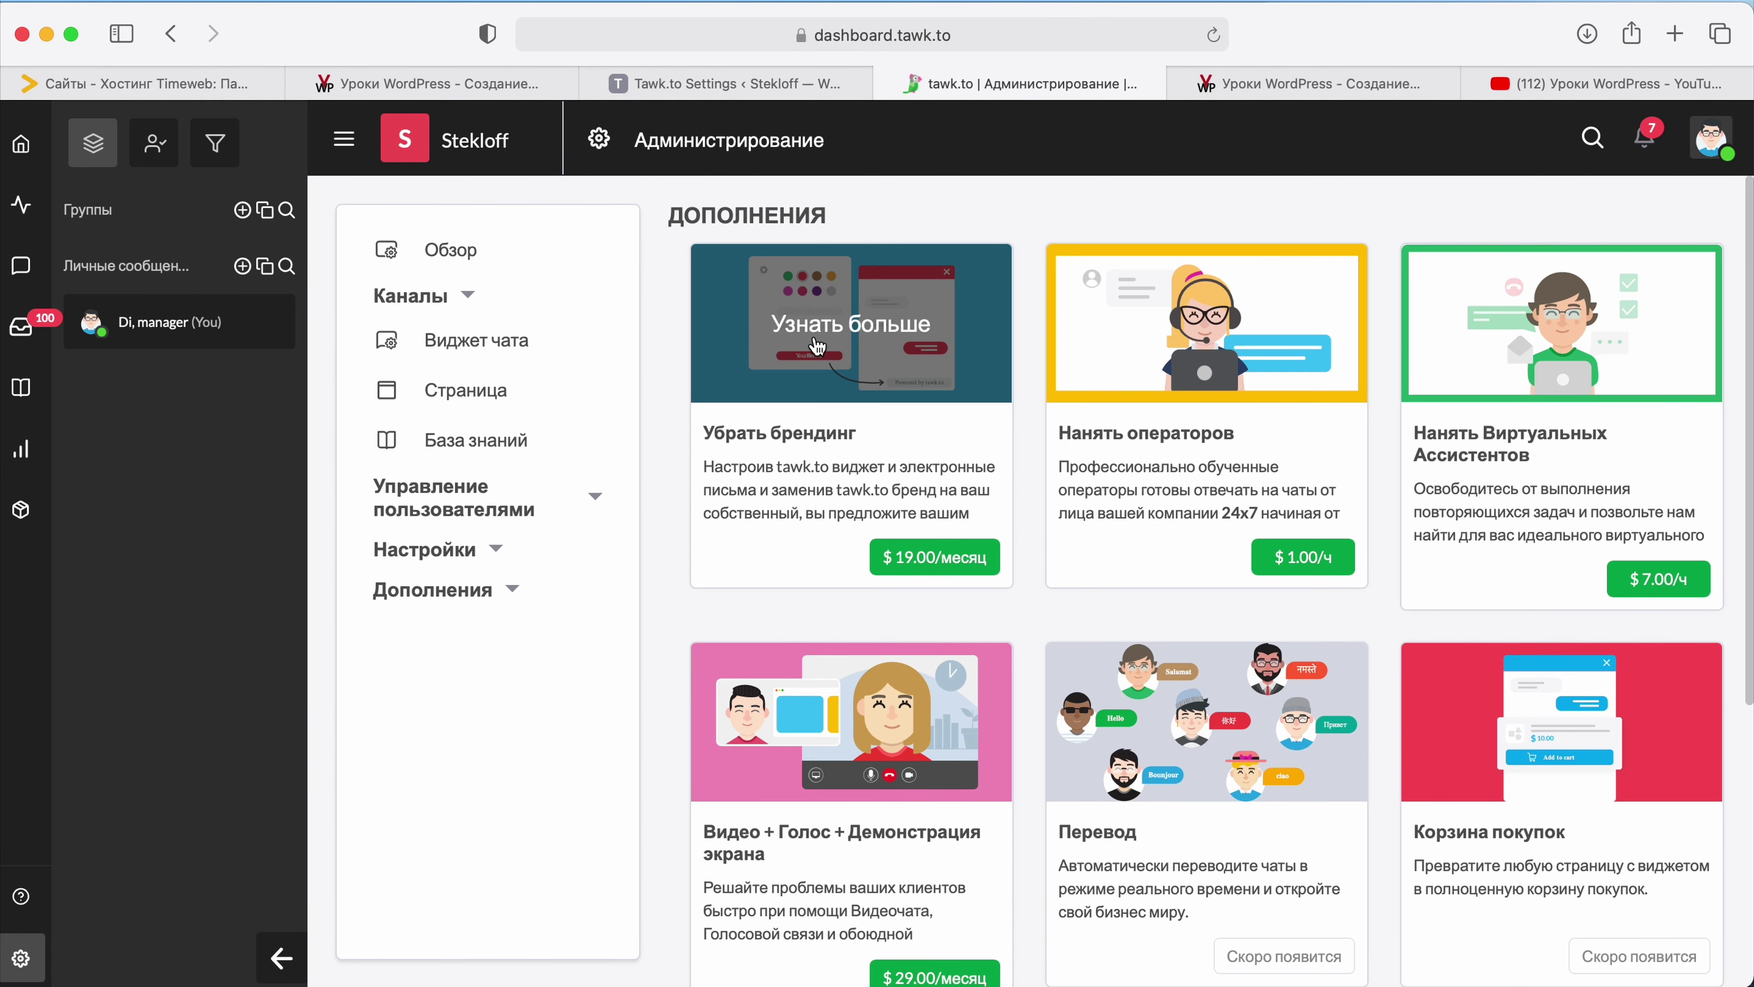
pyautogui.scroll(5, 822, 339)
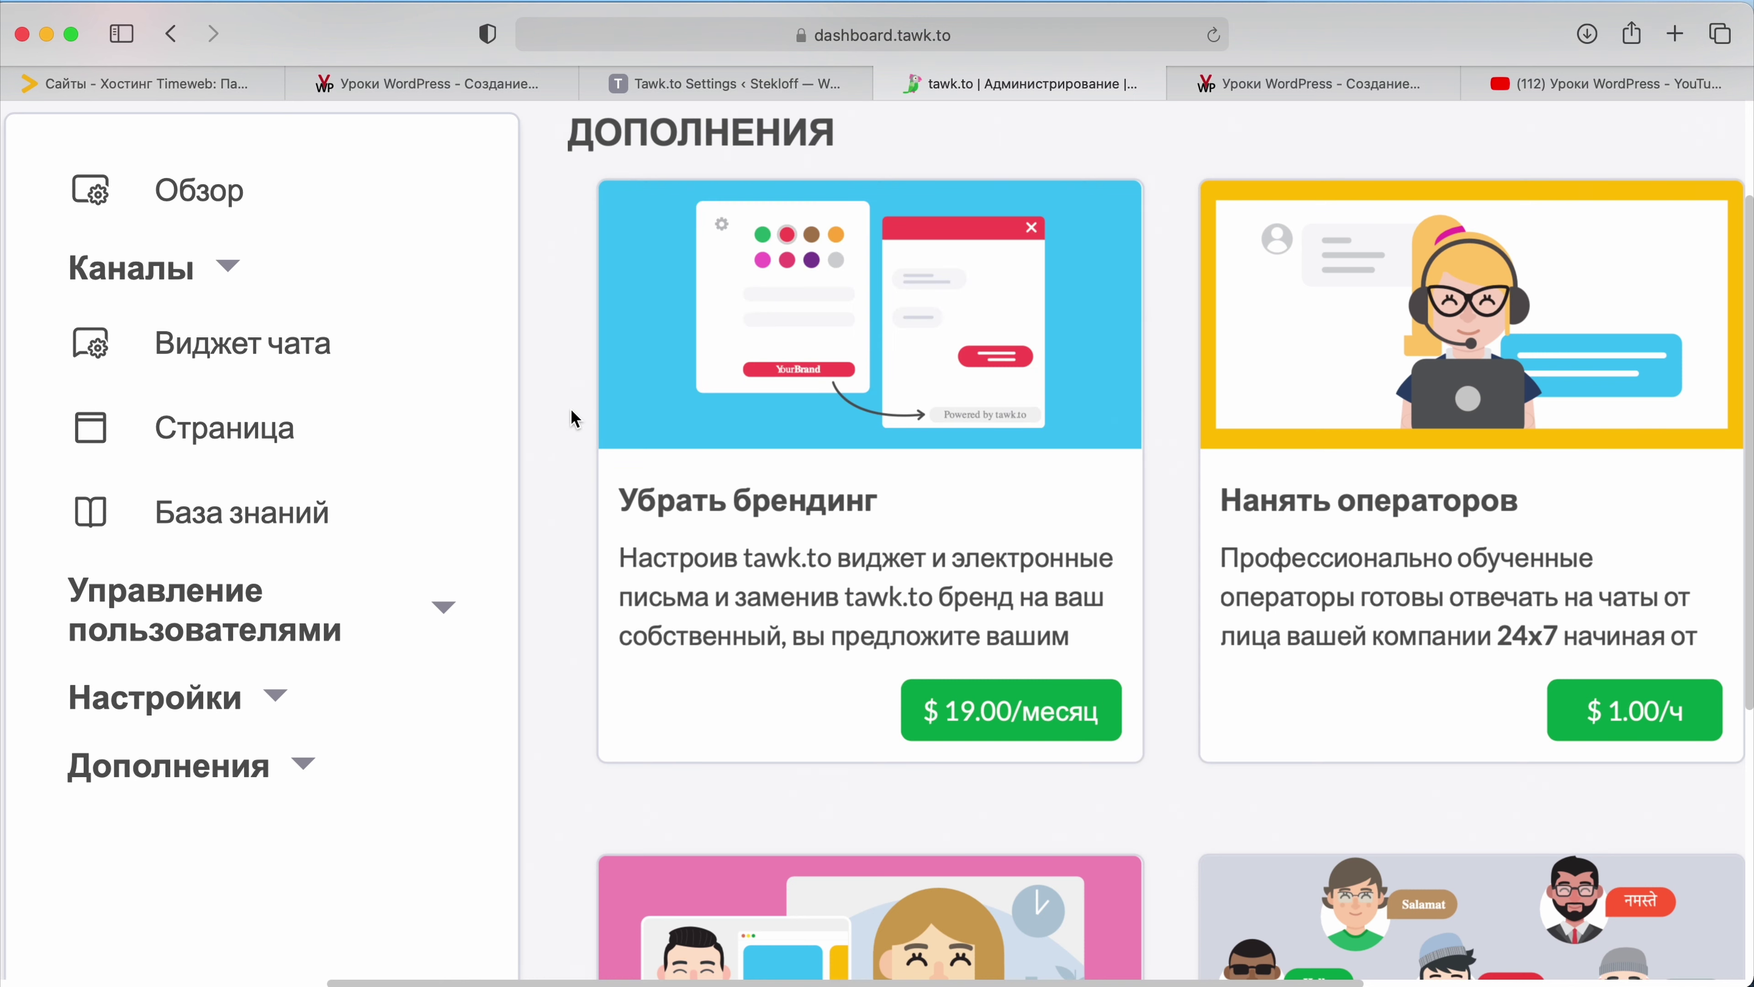
# Step: Switch to the WordPress tab with the Tawk.to plugin settings and open the Stekloff site's front page from there
pyautogui.click(687, 81)
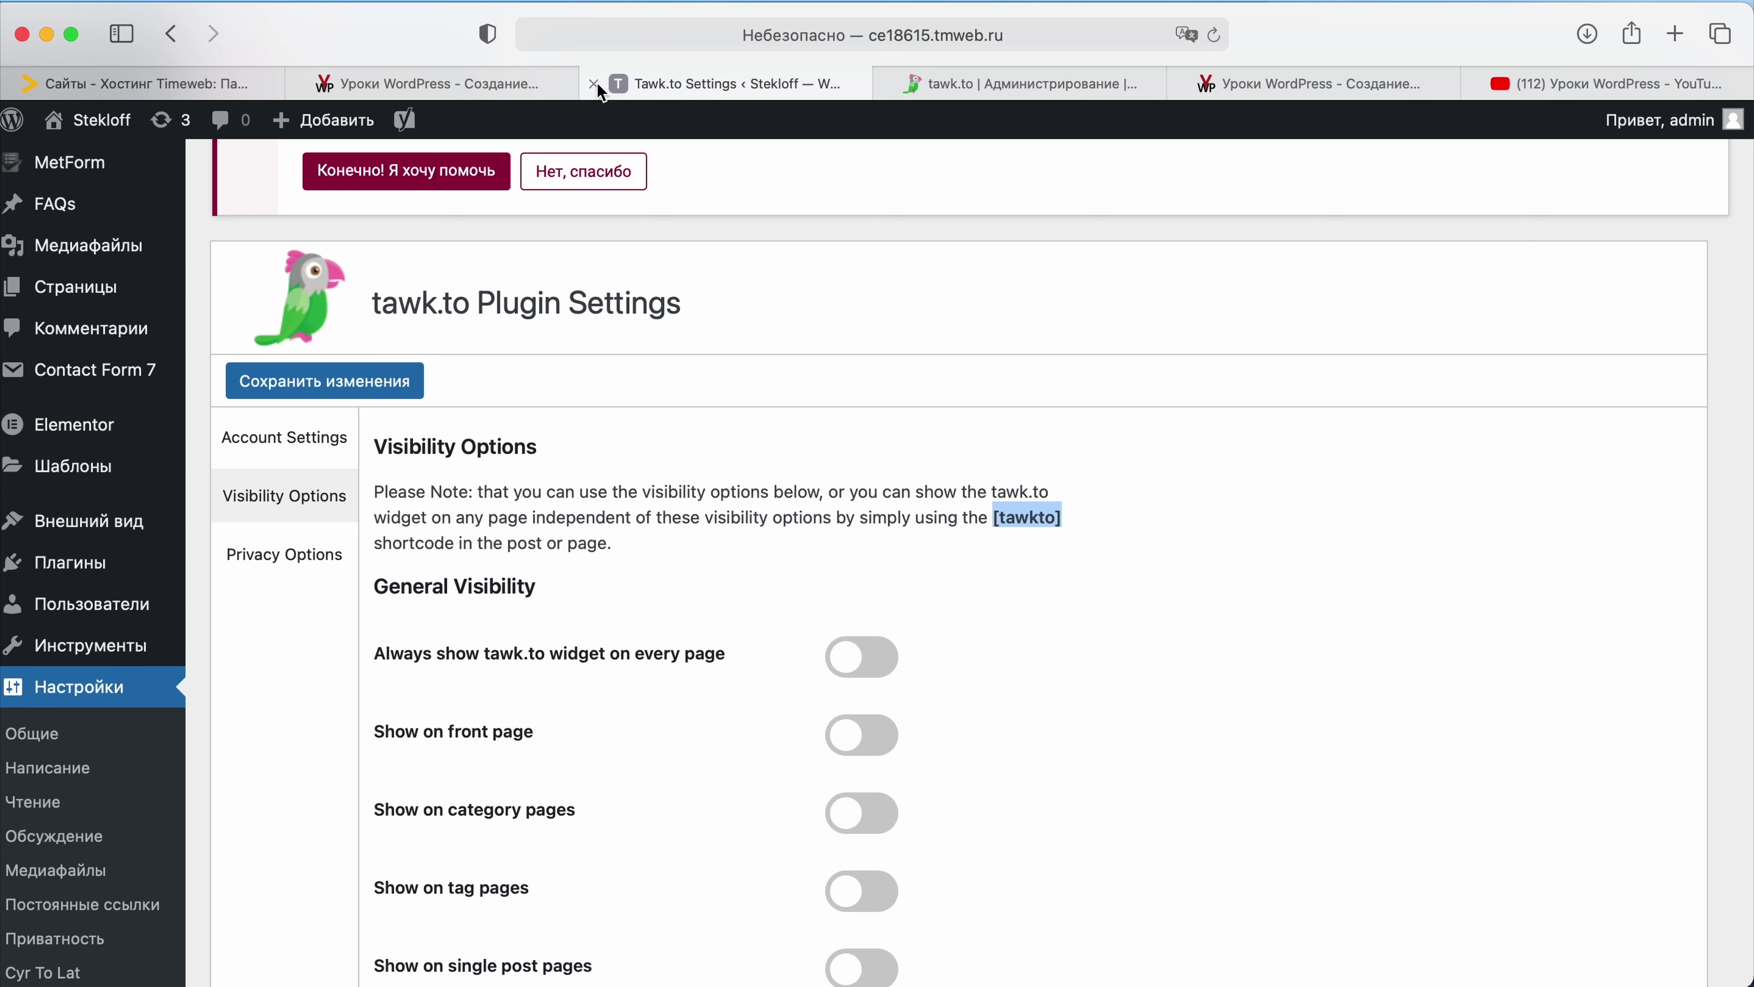
pyautogui.click(483, 88)
pyautogui.click(678, 80)
pyautogui.press('super+shift+backslash')
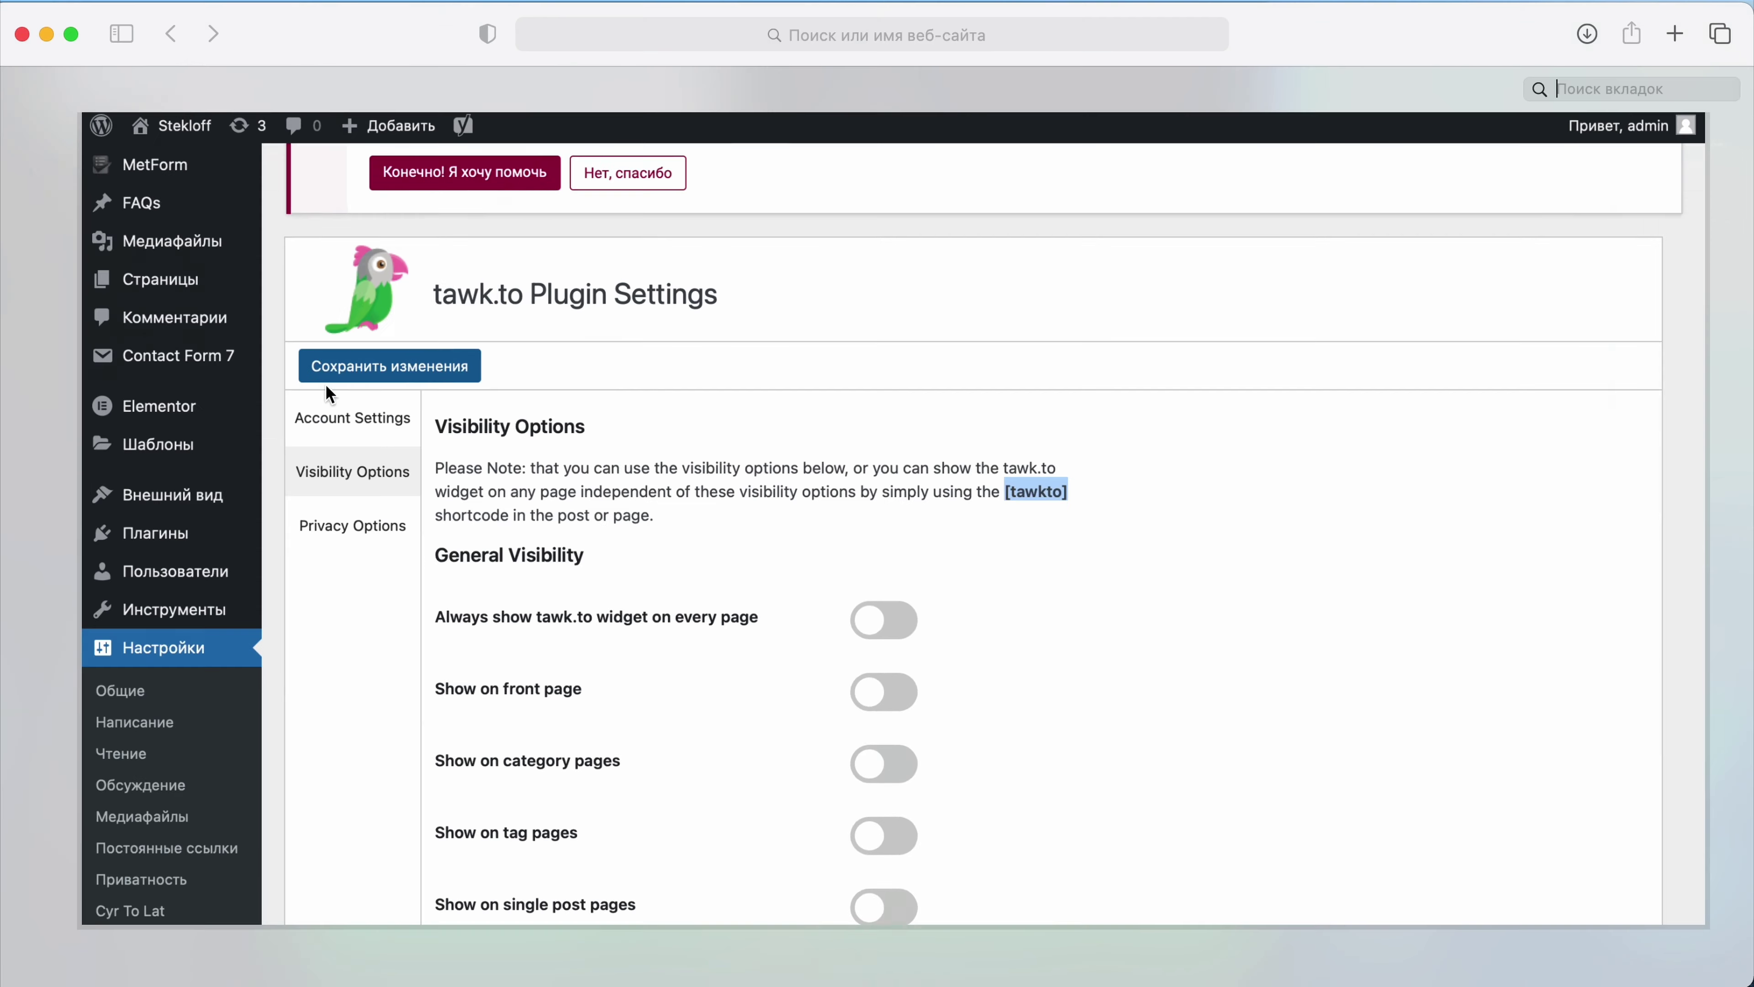
pyautogui.click(940, 256)
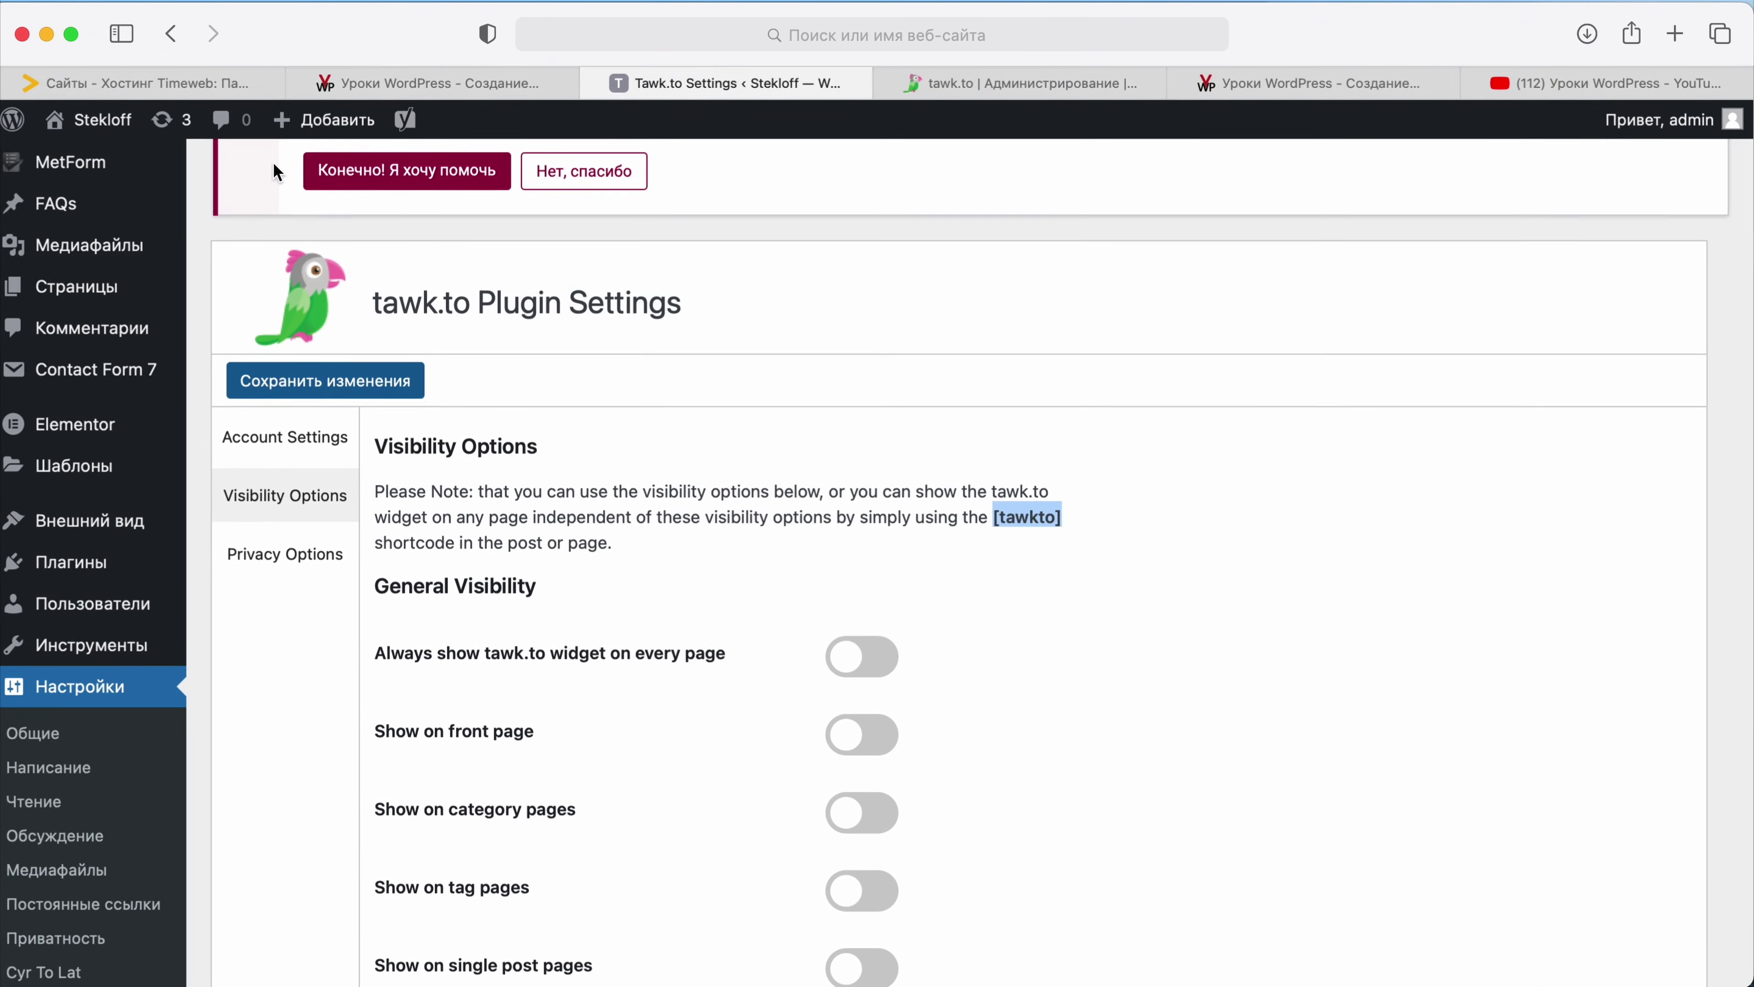
pyautogui.click(103, 137)
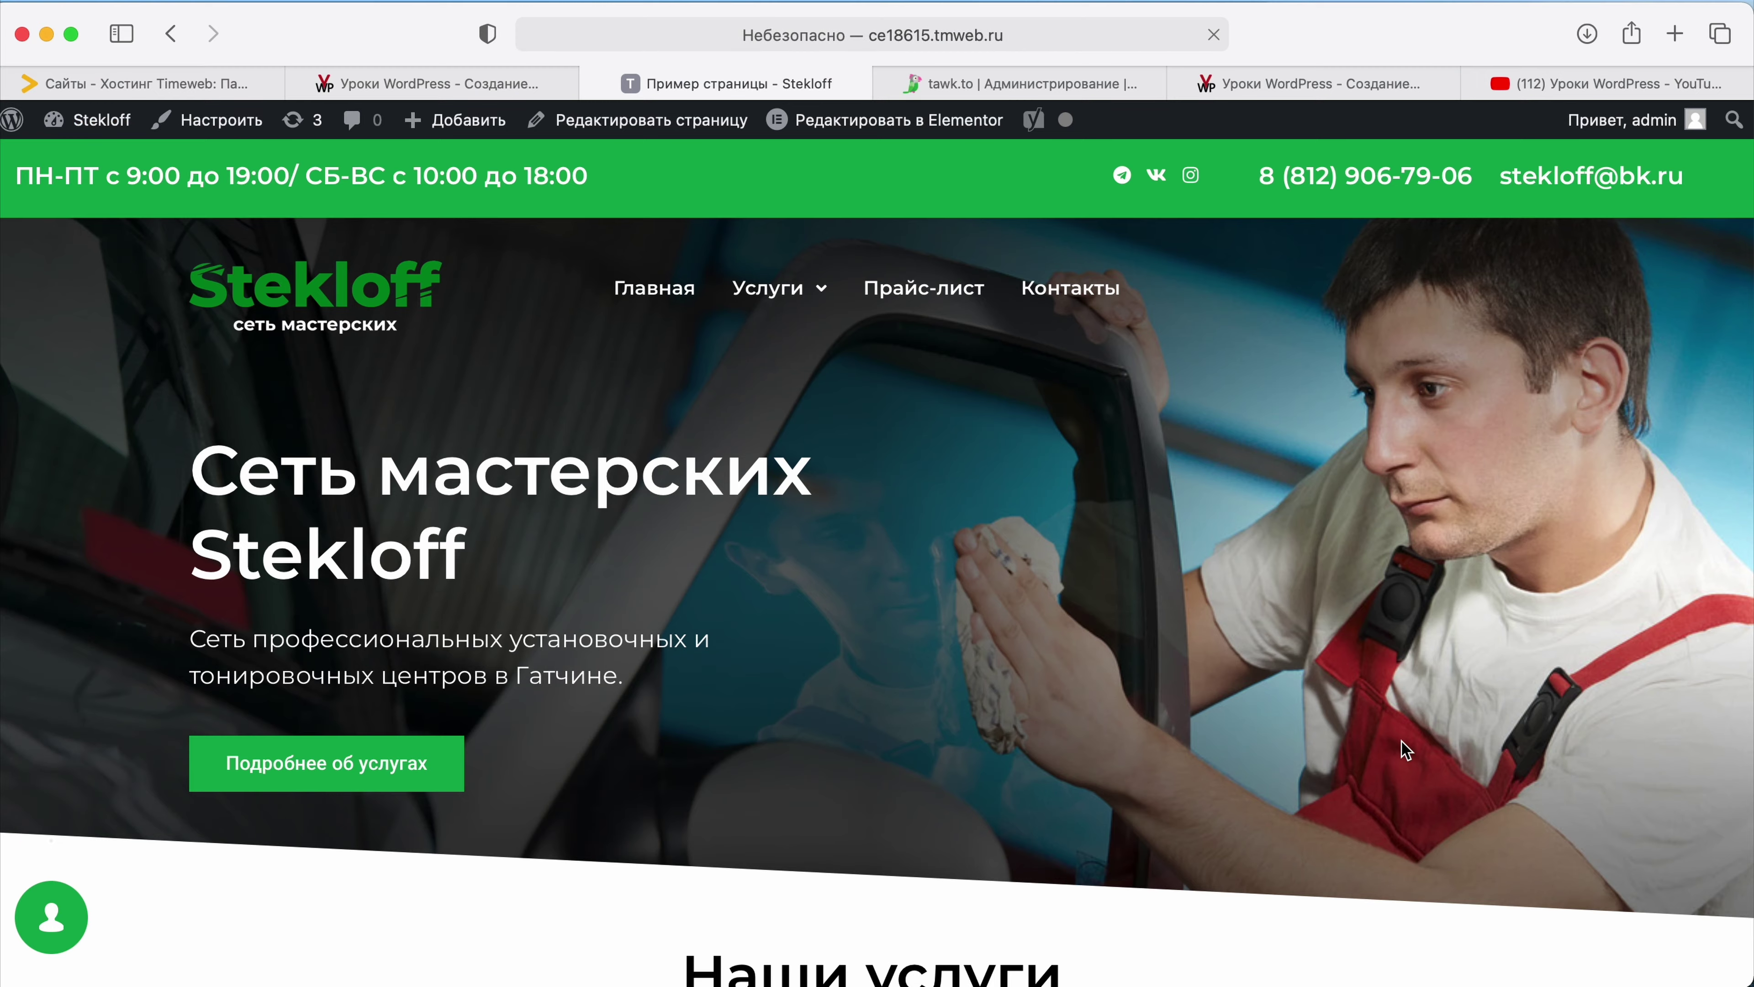
# Step: Look through the Stekloff front page from the header to the services section, checking it for the chat widget
pyautogui.scroll(-3, 1402, 745)
pyautogui.scroll(-8, 1400, 740)
pyautogui.scroll(11, 1400, 741)
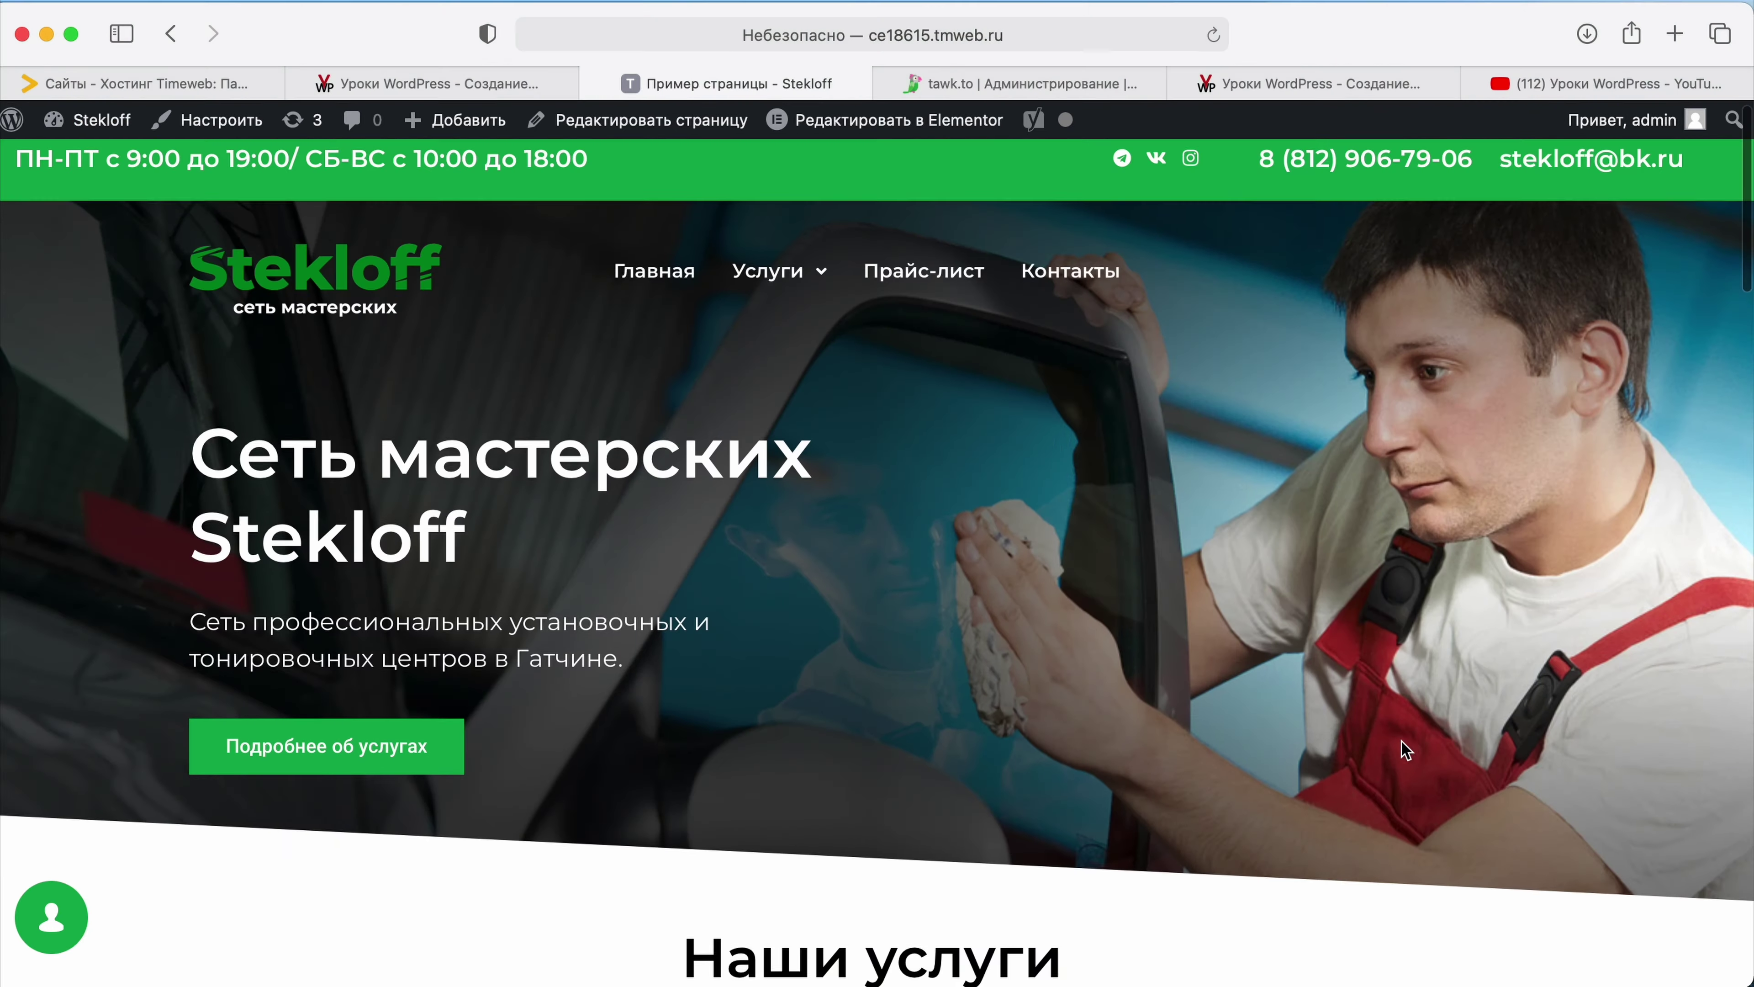
pyautogui.scroll(-16, 1401, 741)
pyautogui.scroll(10, 1401, 741)
pyautogui.scroll(-6, 1401, 750)
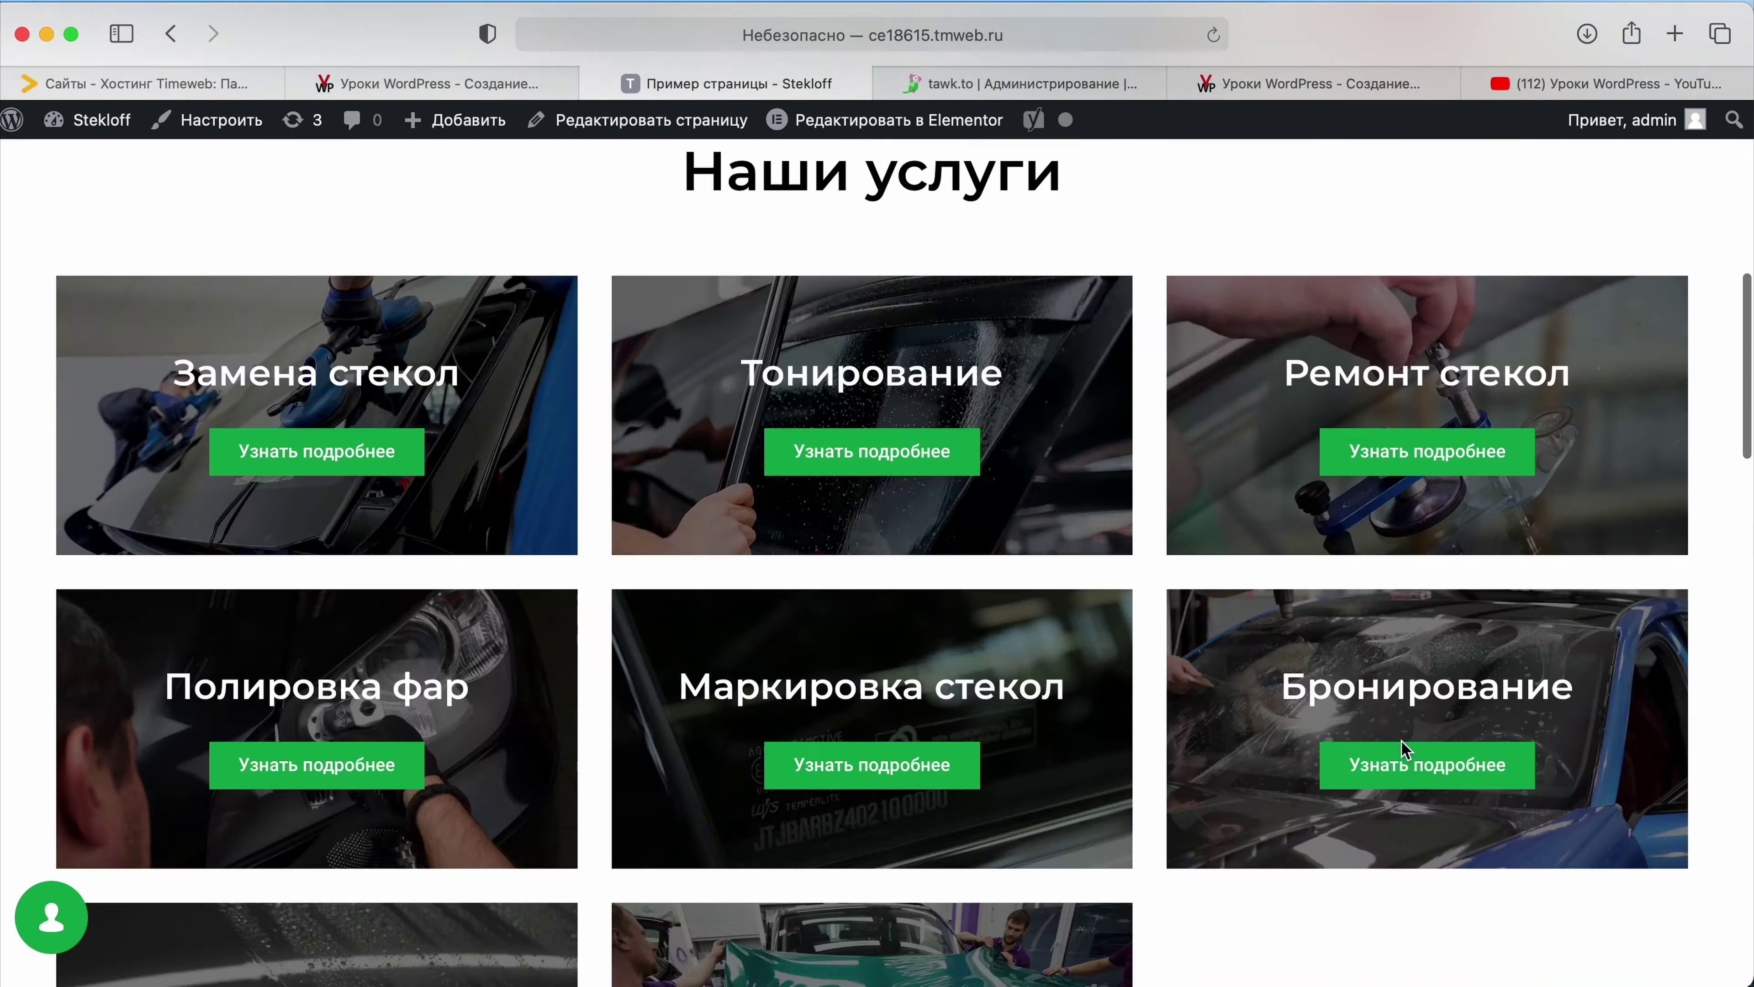
pyautogui.scroll(12, 1402, 749)
# Step: Return to the tawk.to dashboard and examine the add-on cards for branding removal, hired operators, virtual assistants, and video, voice and screen sharing
pyautogui.click(1016, 72)
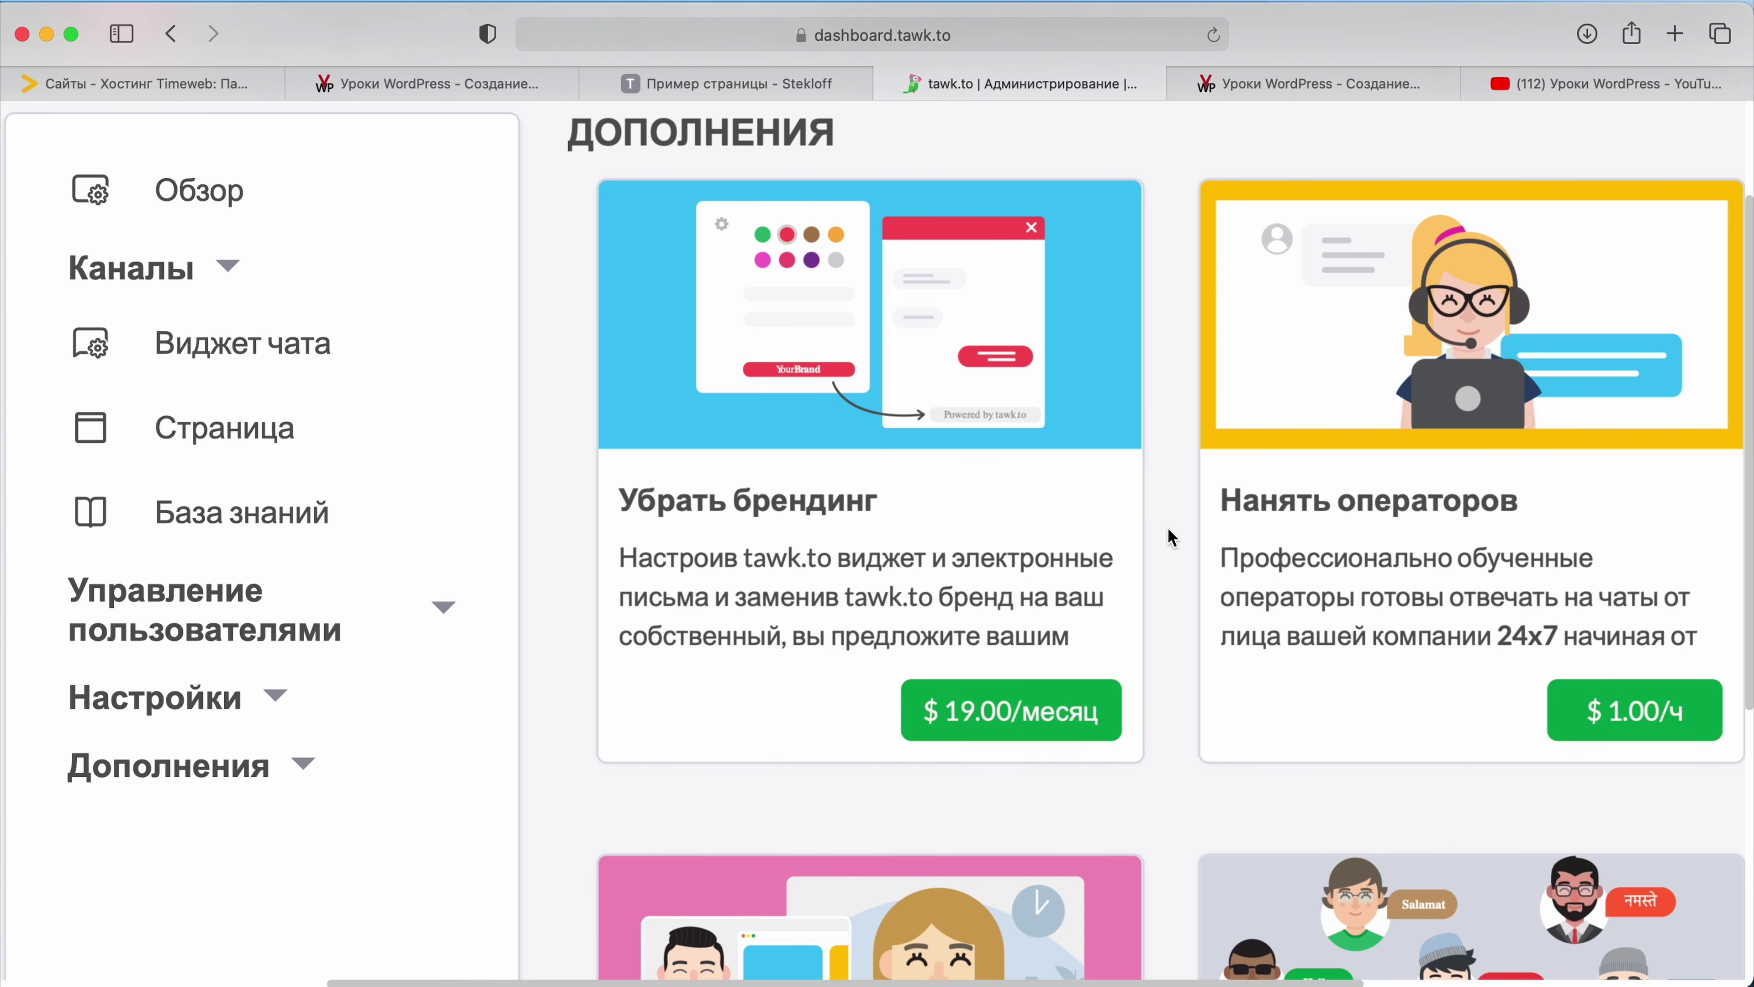
pyautogui.scroll(-5, 1172, 538)
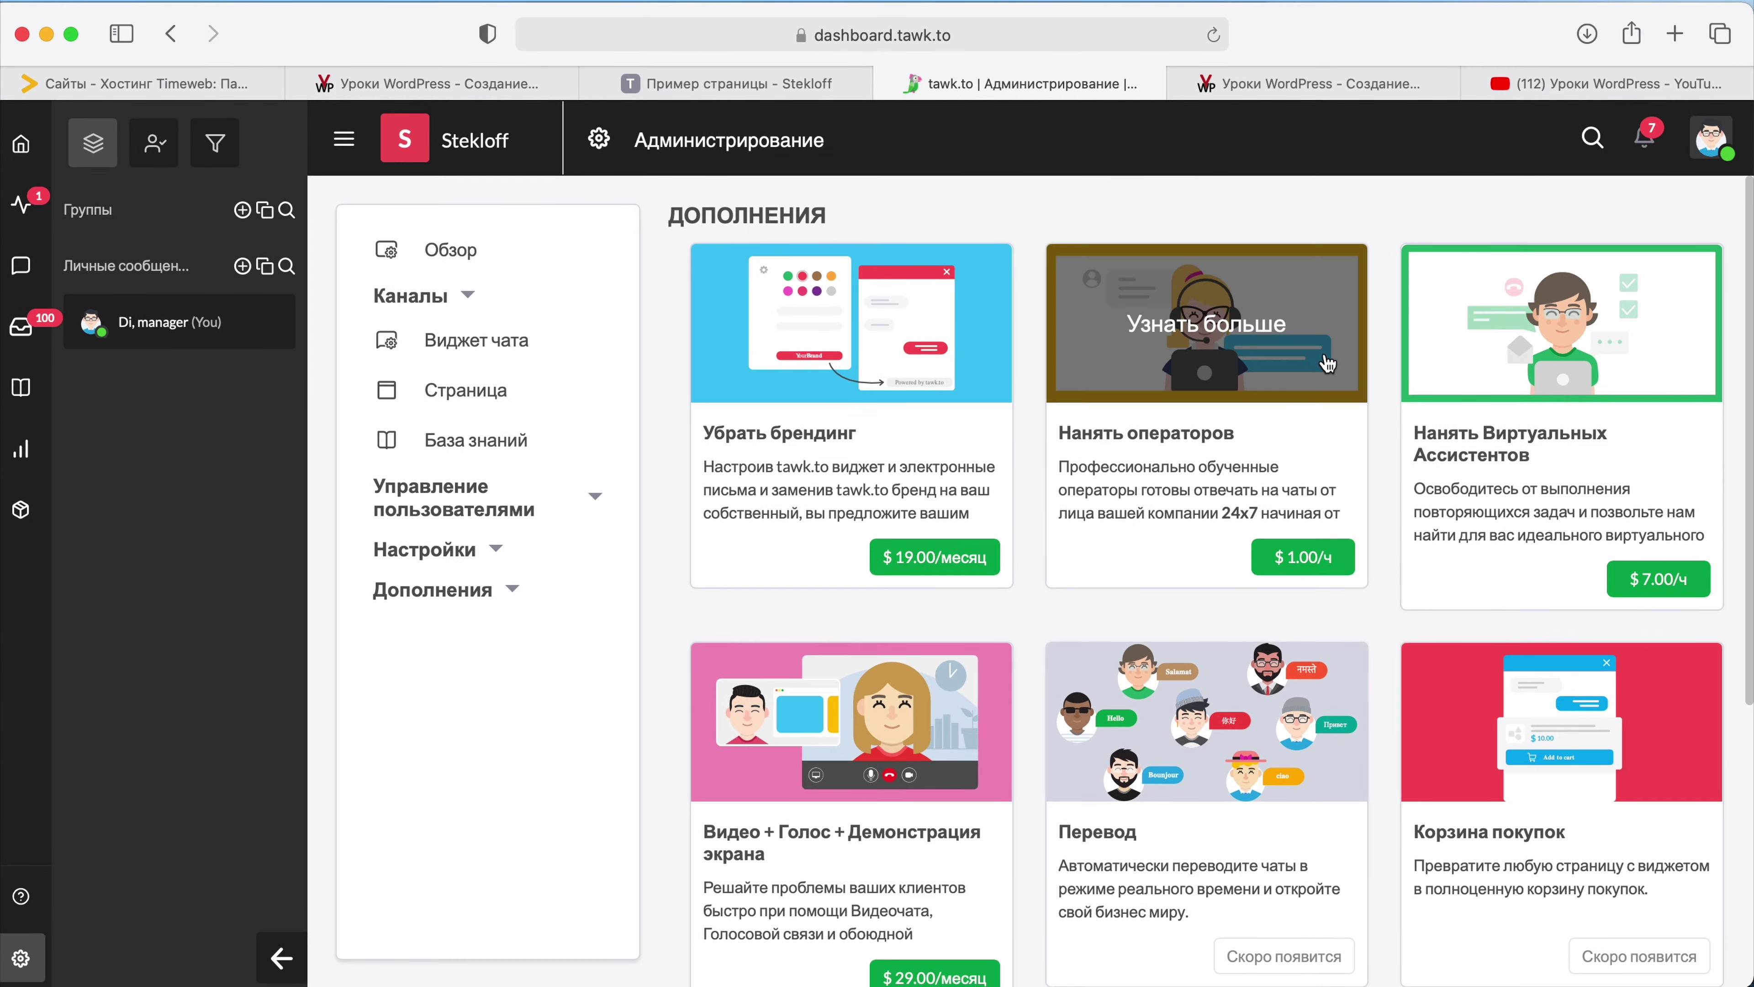
pyautogui.scroll(-4, 1107, 501)
pyautogui.scroll(5, 864, 559)
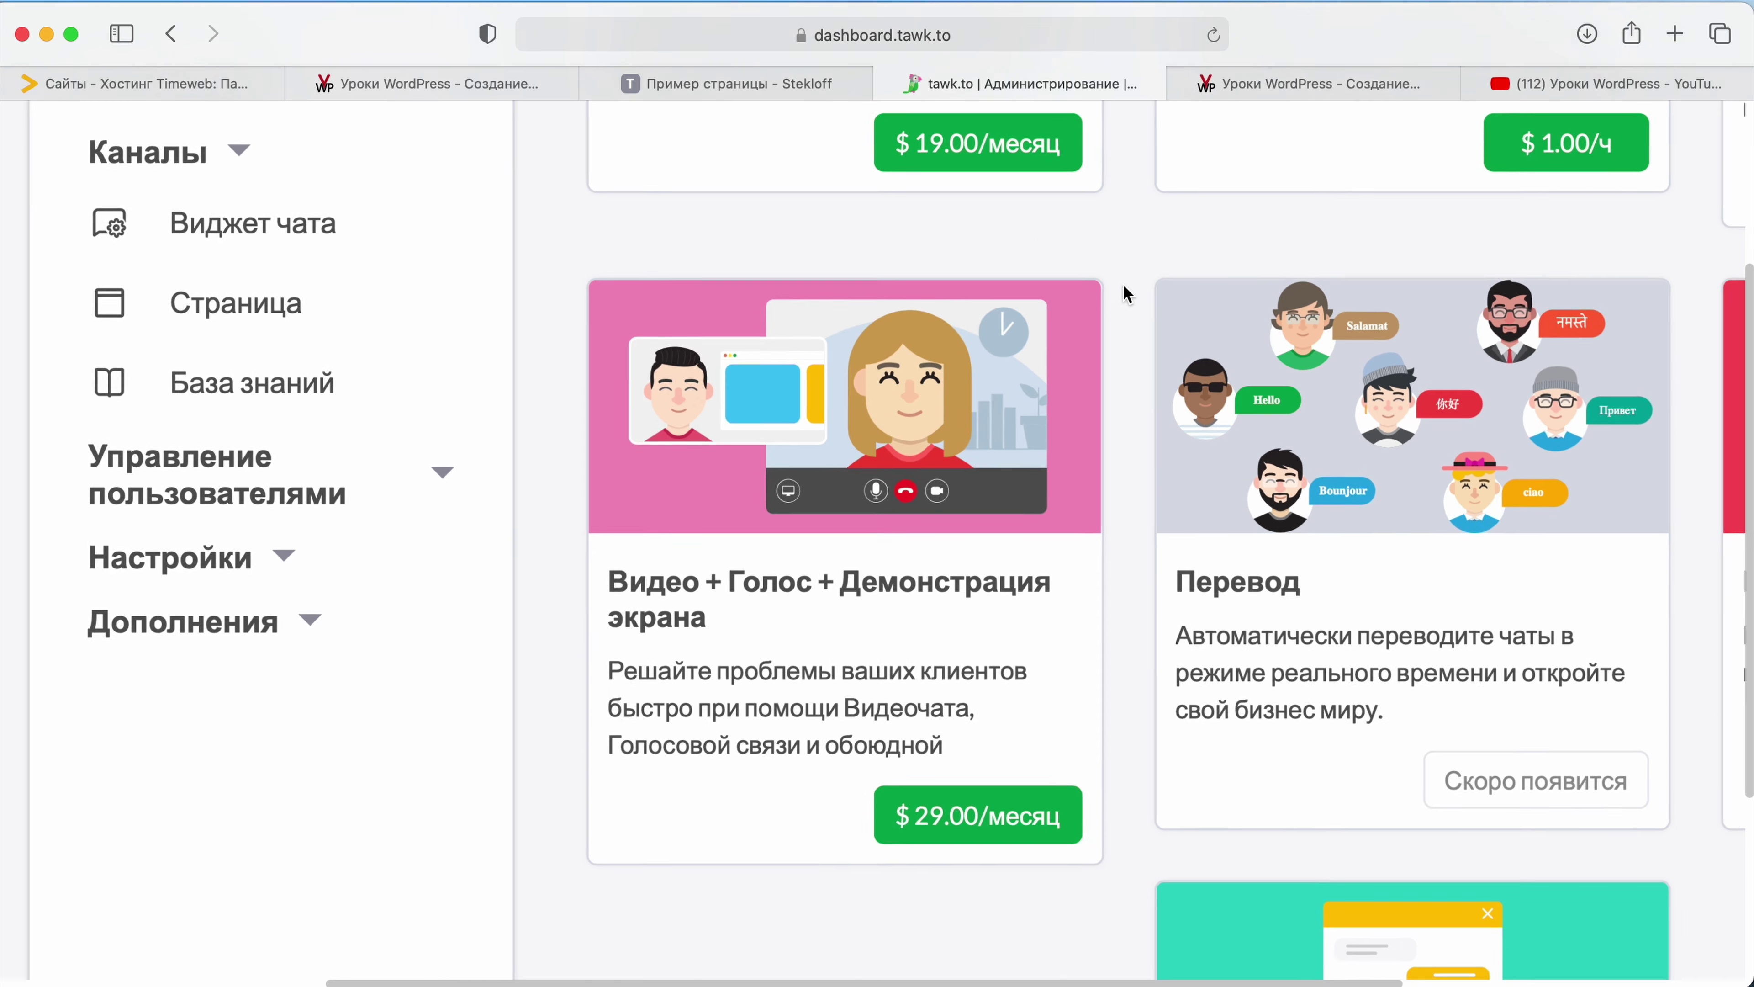
pyautogui.scroll(-2, 1127, 293)
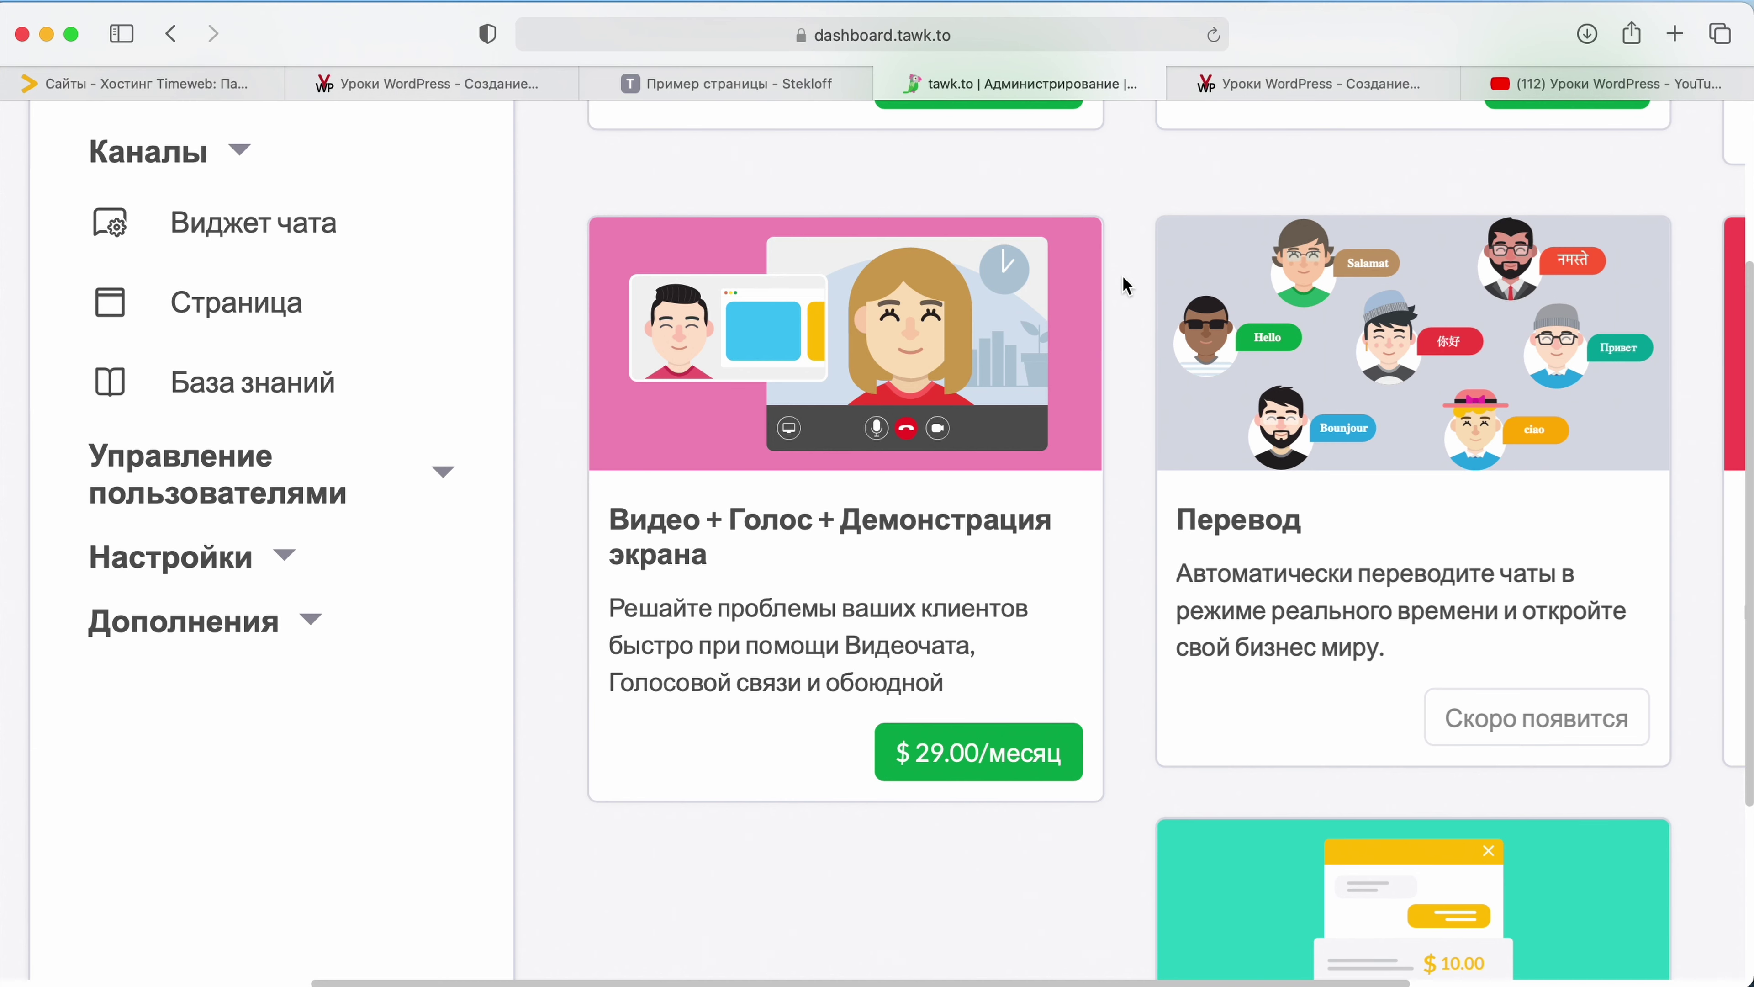
pyautogui.press('super+0')
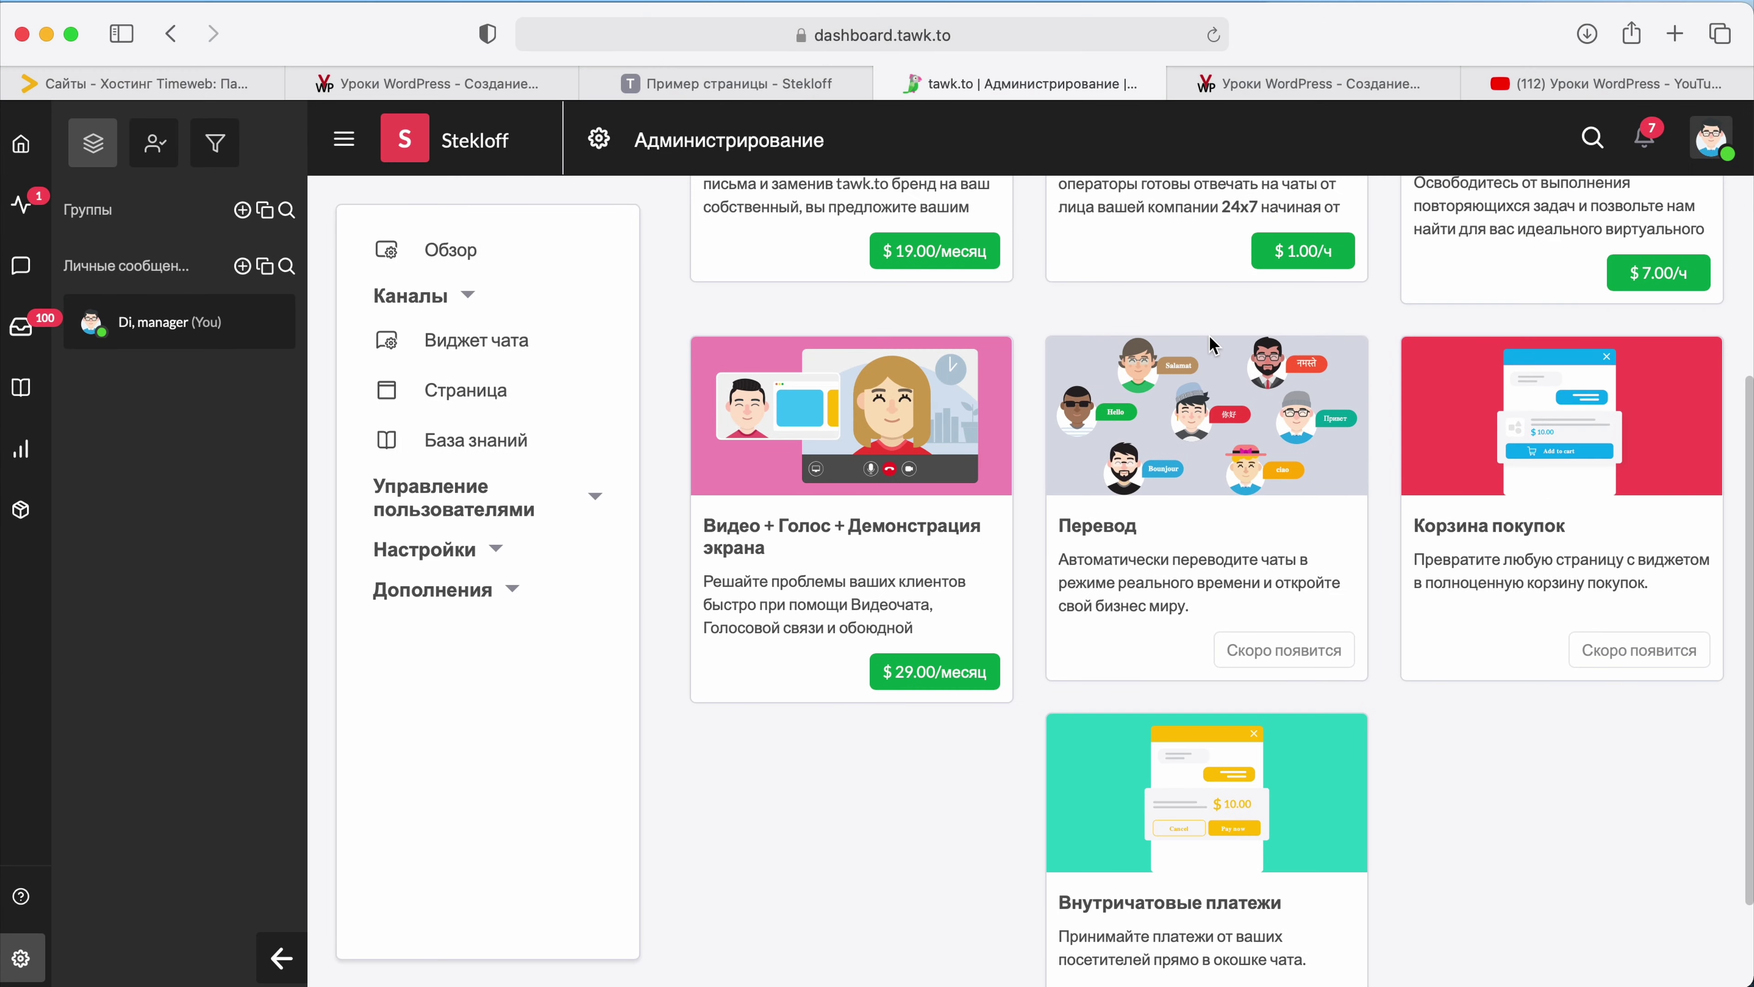
pyautogui.scroll(3, 1210, 339)
pyautogui.press('super+equal')
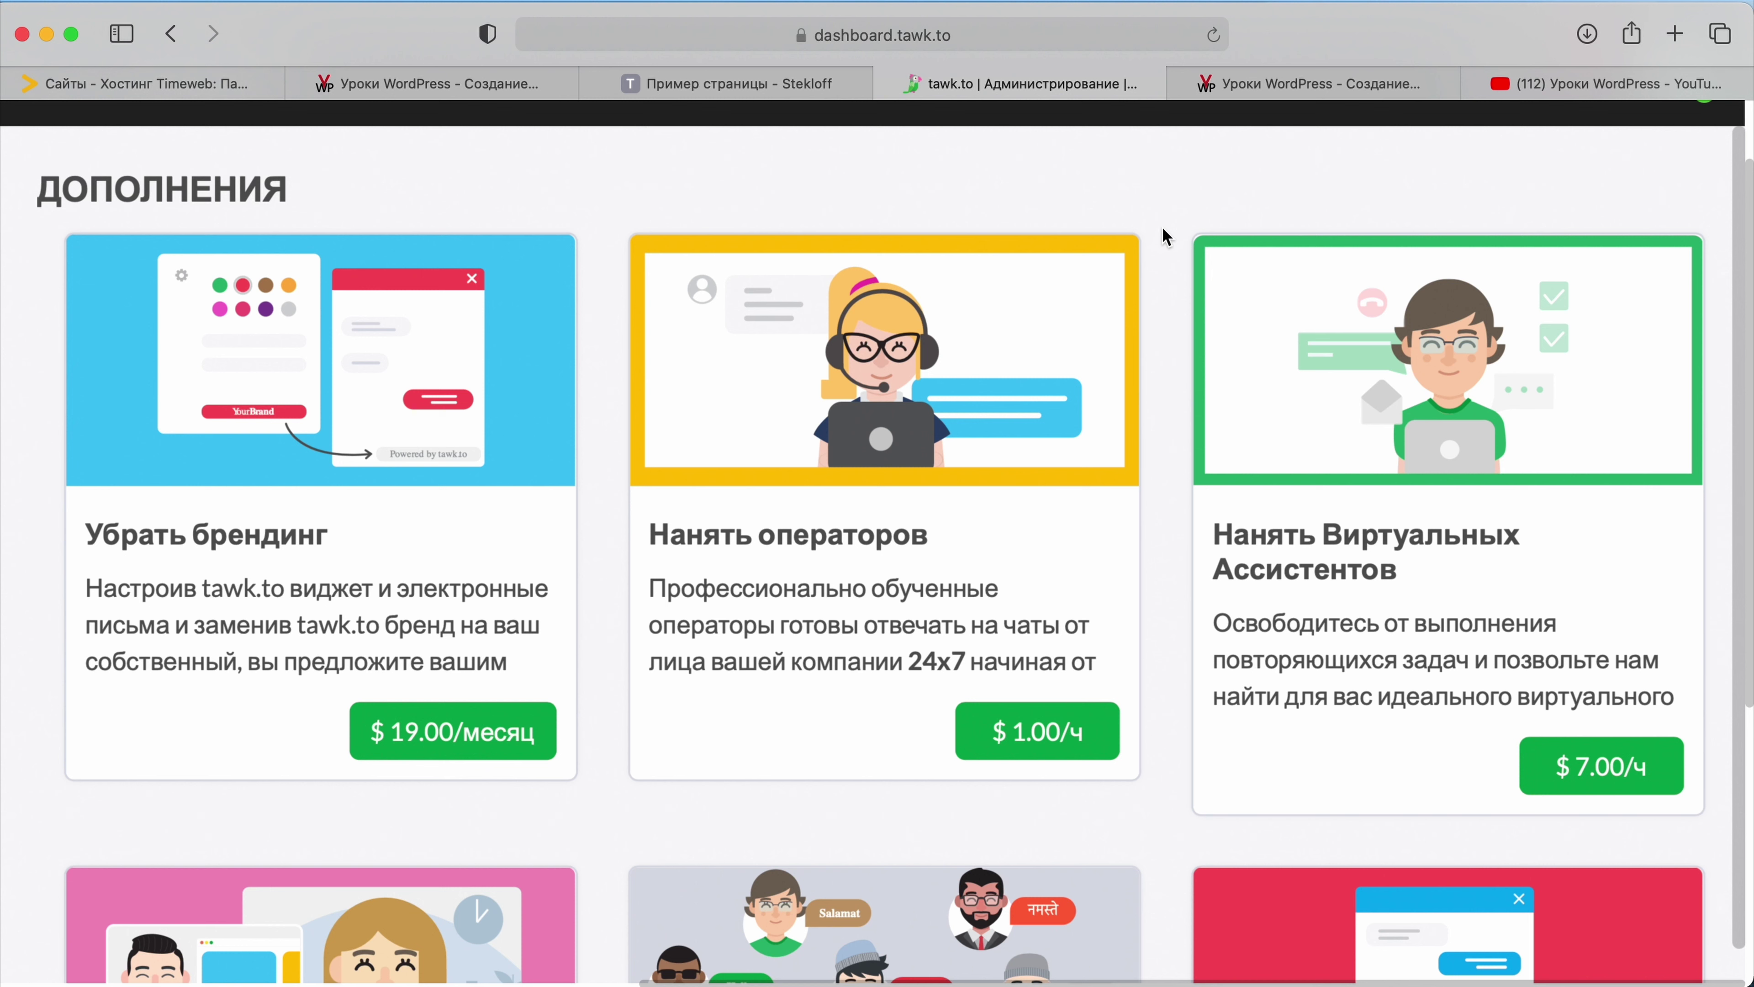
pyautogui.press('super+minus')
pyautogui.press('super+minus')
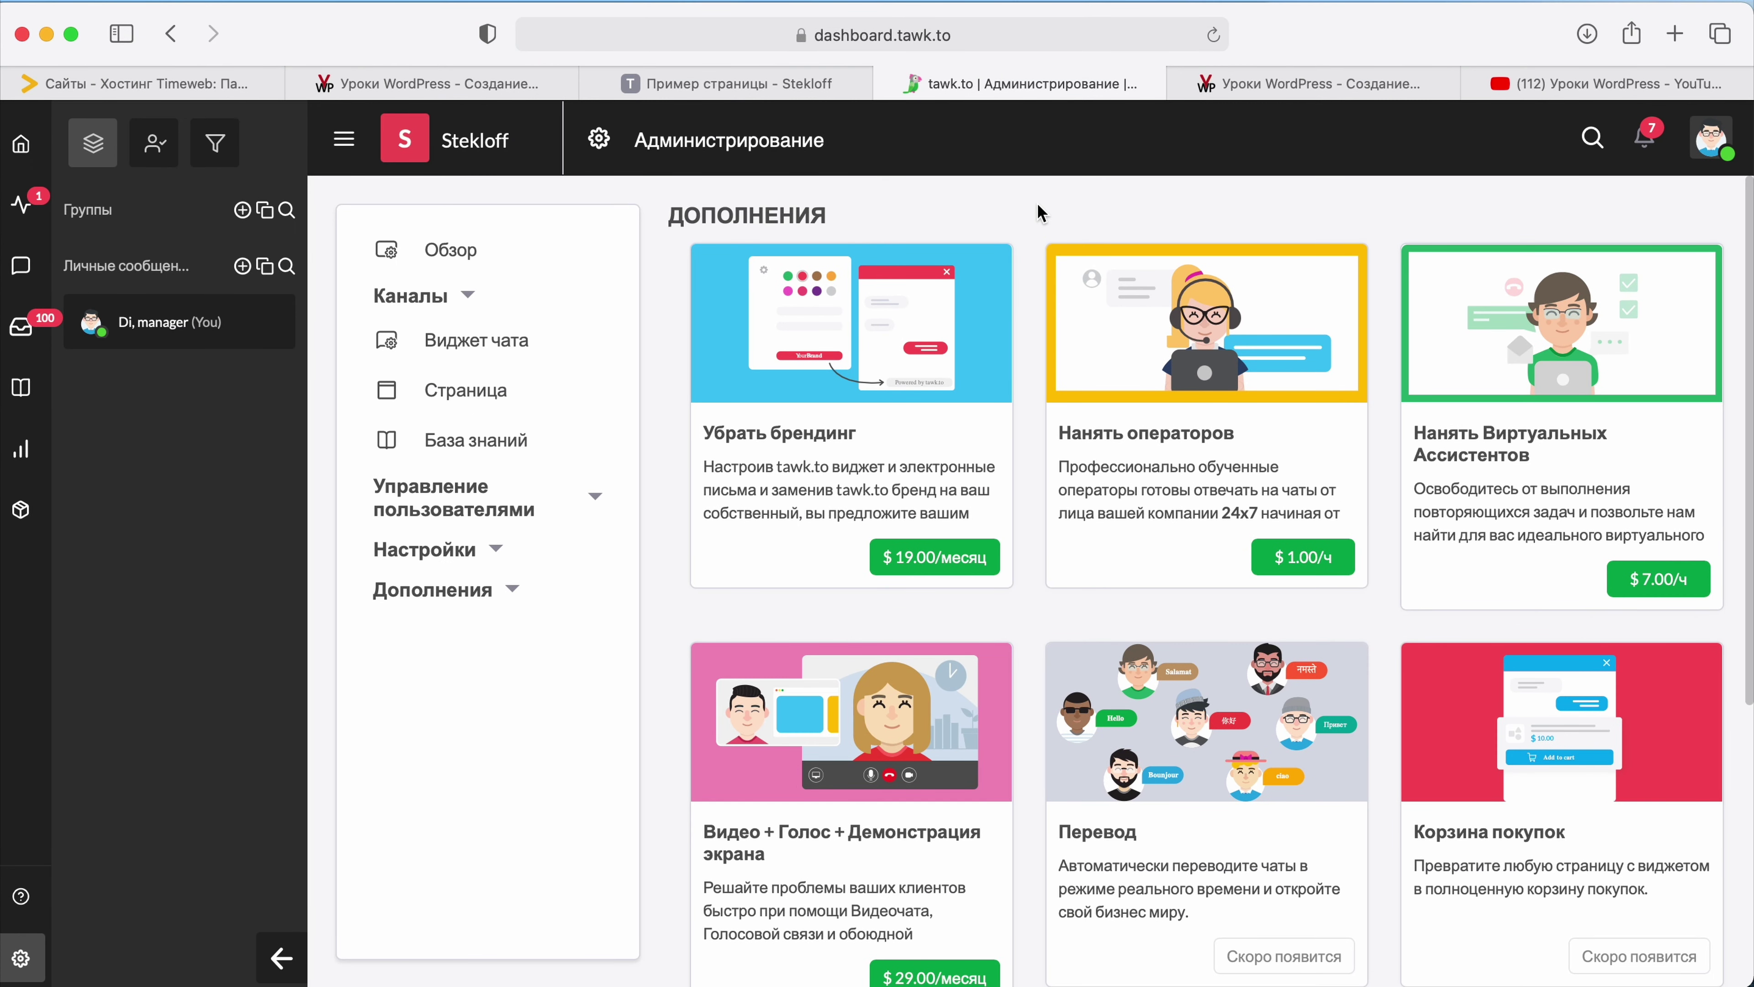
# Step: Open the "Панель управления" overview and review the visitor, chat and history statistics
pyautogui.click(21, 144)
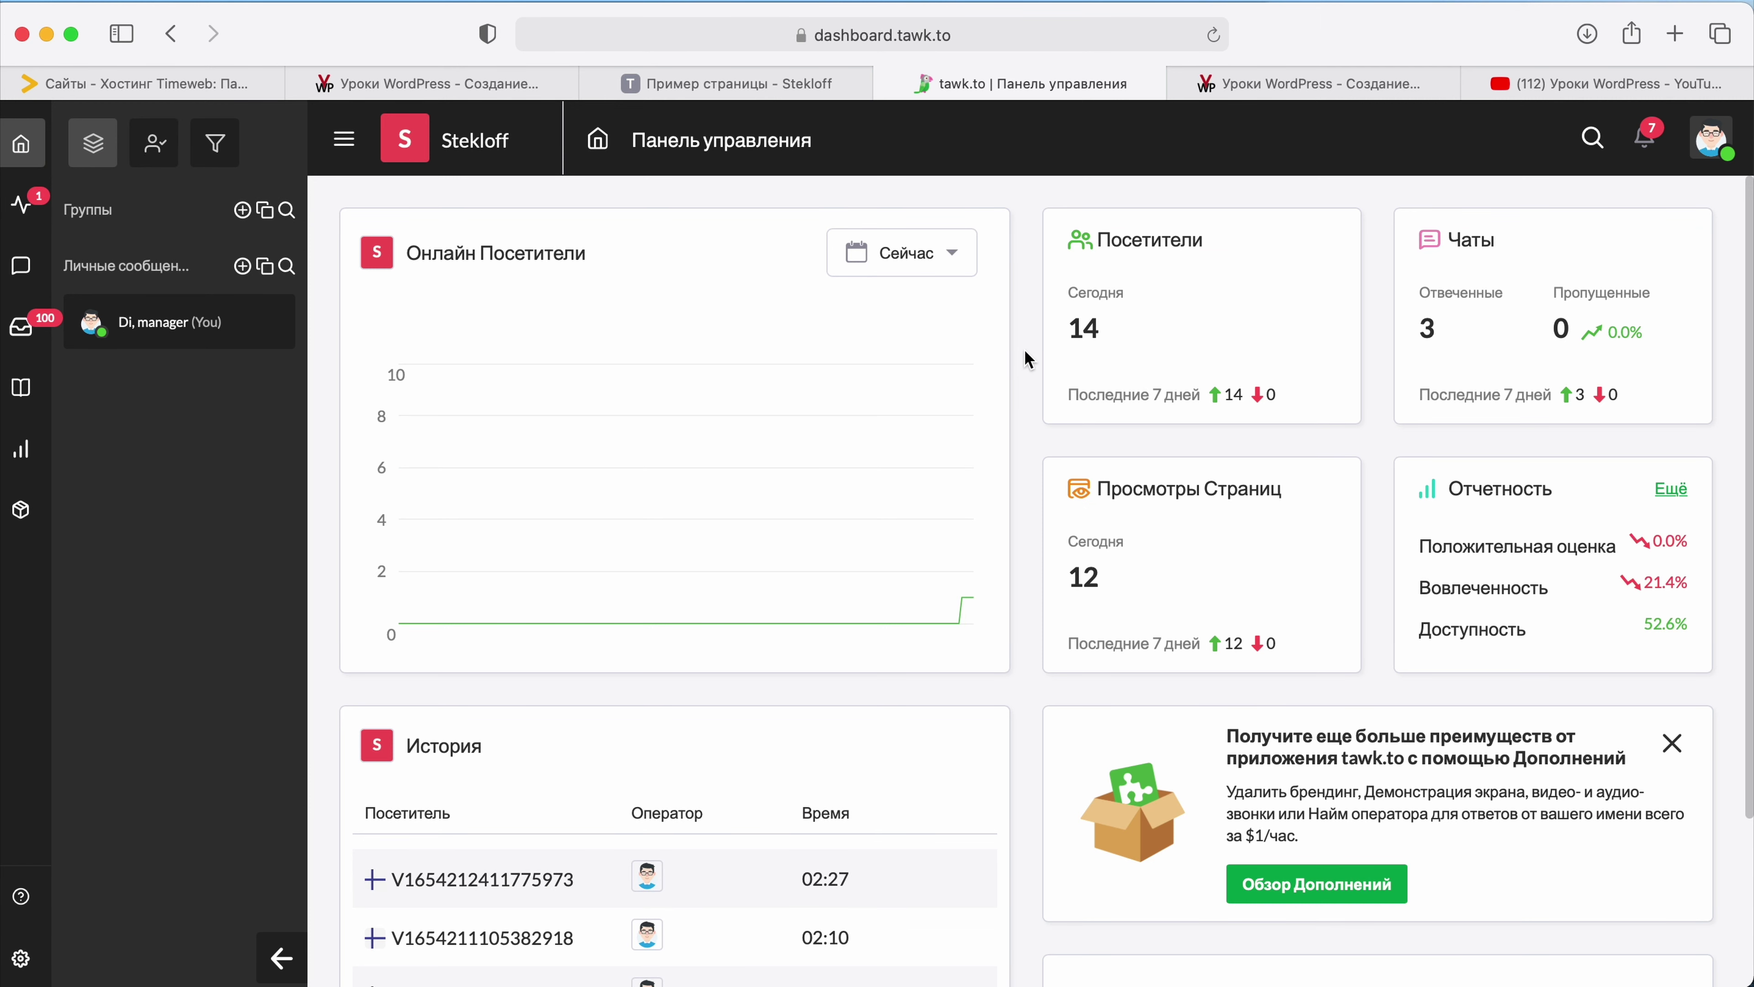
pyautogui.scroll(-3, 1025, 352)
pyautogui.scroll(3, 1029, 358)
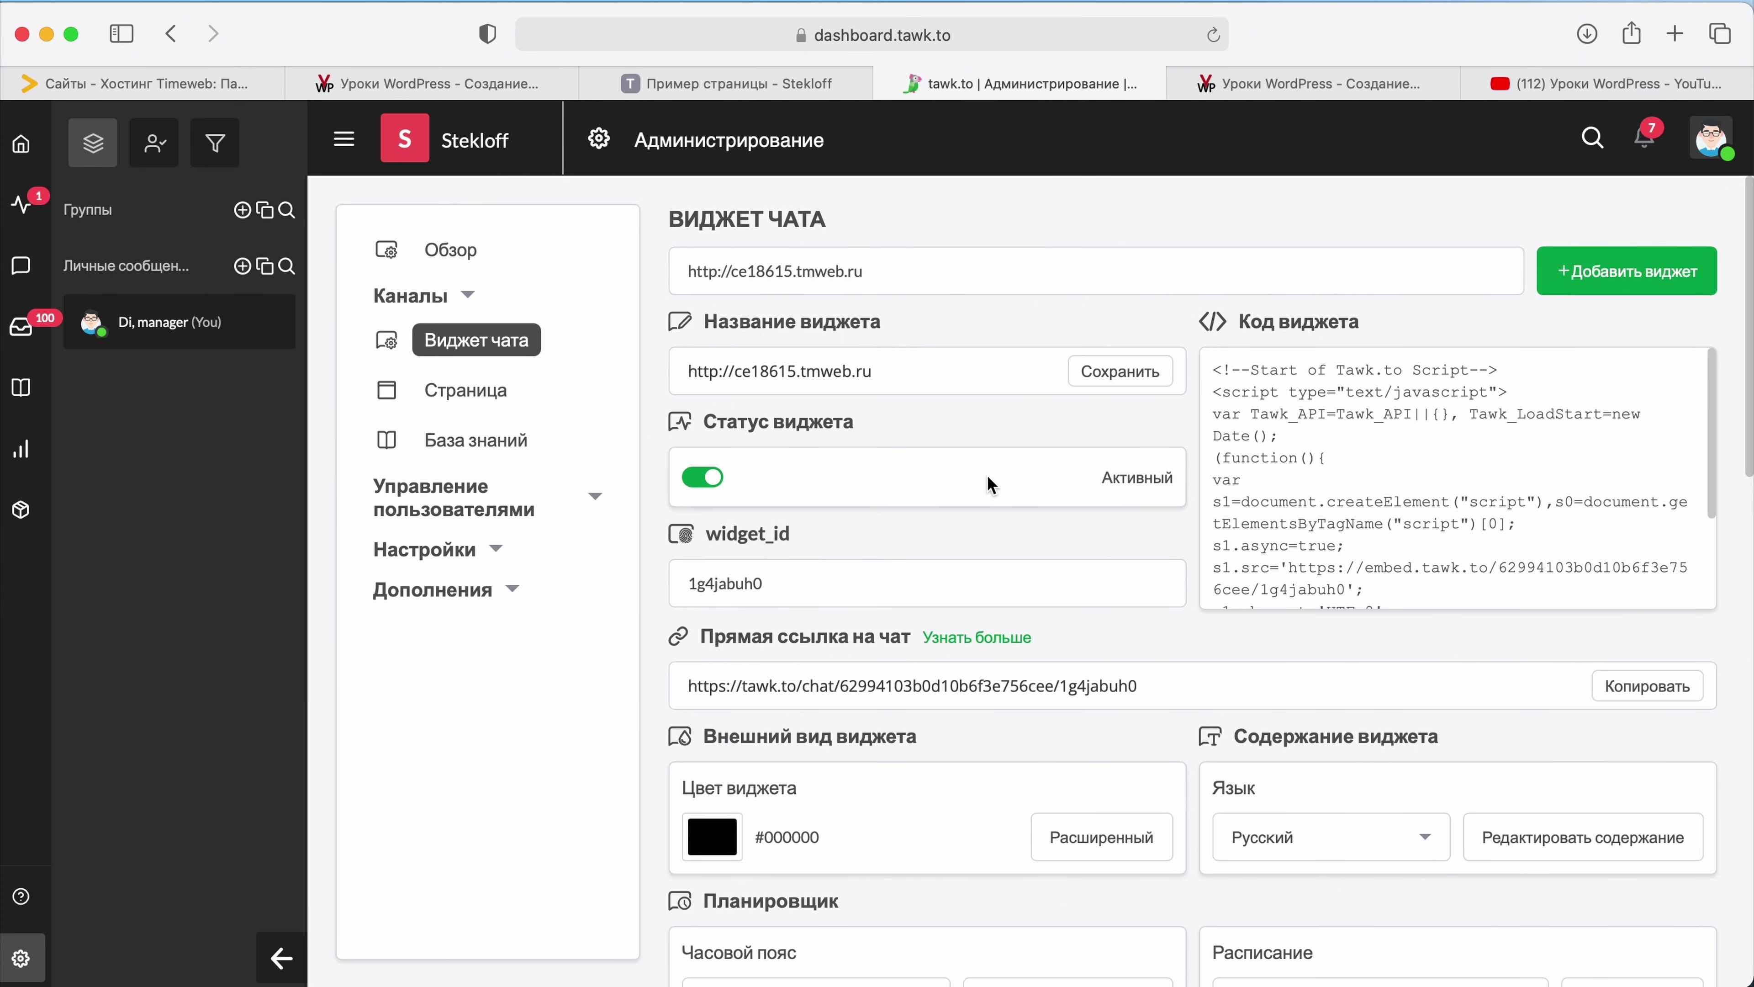
# Step: Copy the direct chat link from "Прямая ссылка на чат" in the chat widget settings
pyautogui.scroll(-2, 1021, 577)
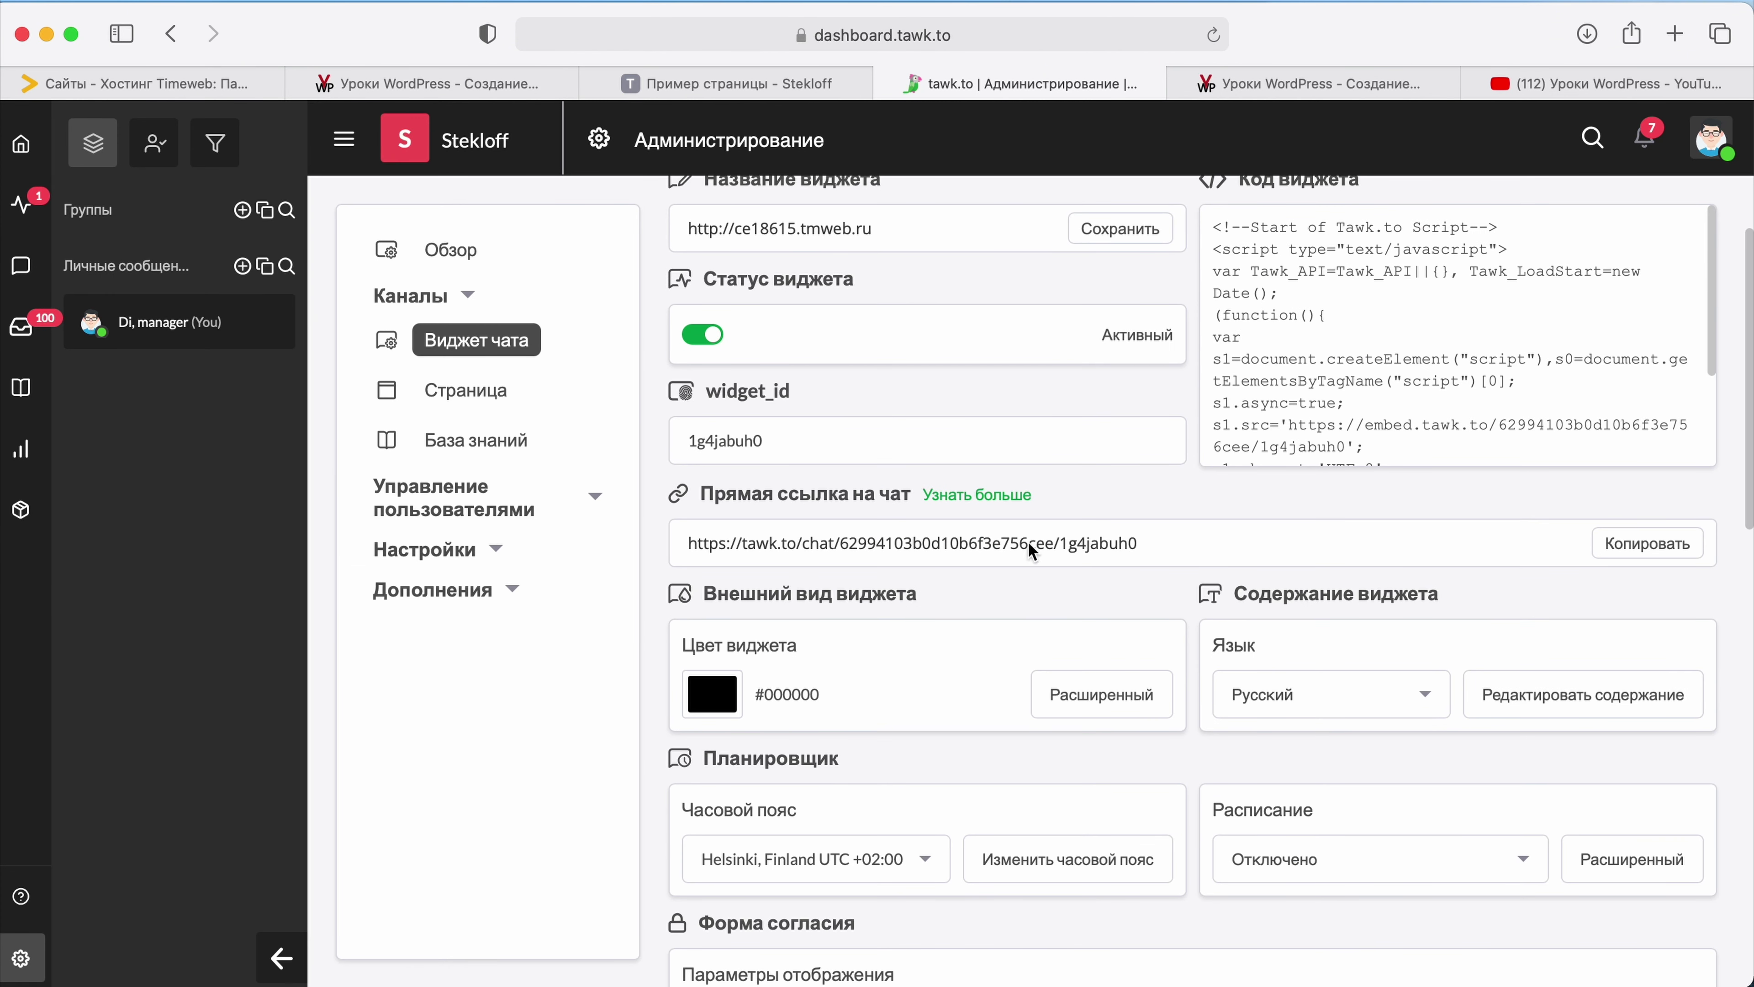
pyautogui.moveTo(702, 494); pyautogui.dragTo(911, 487)
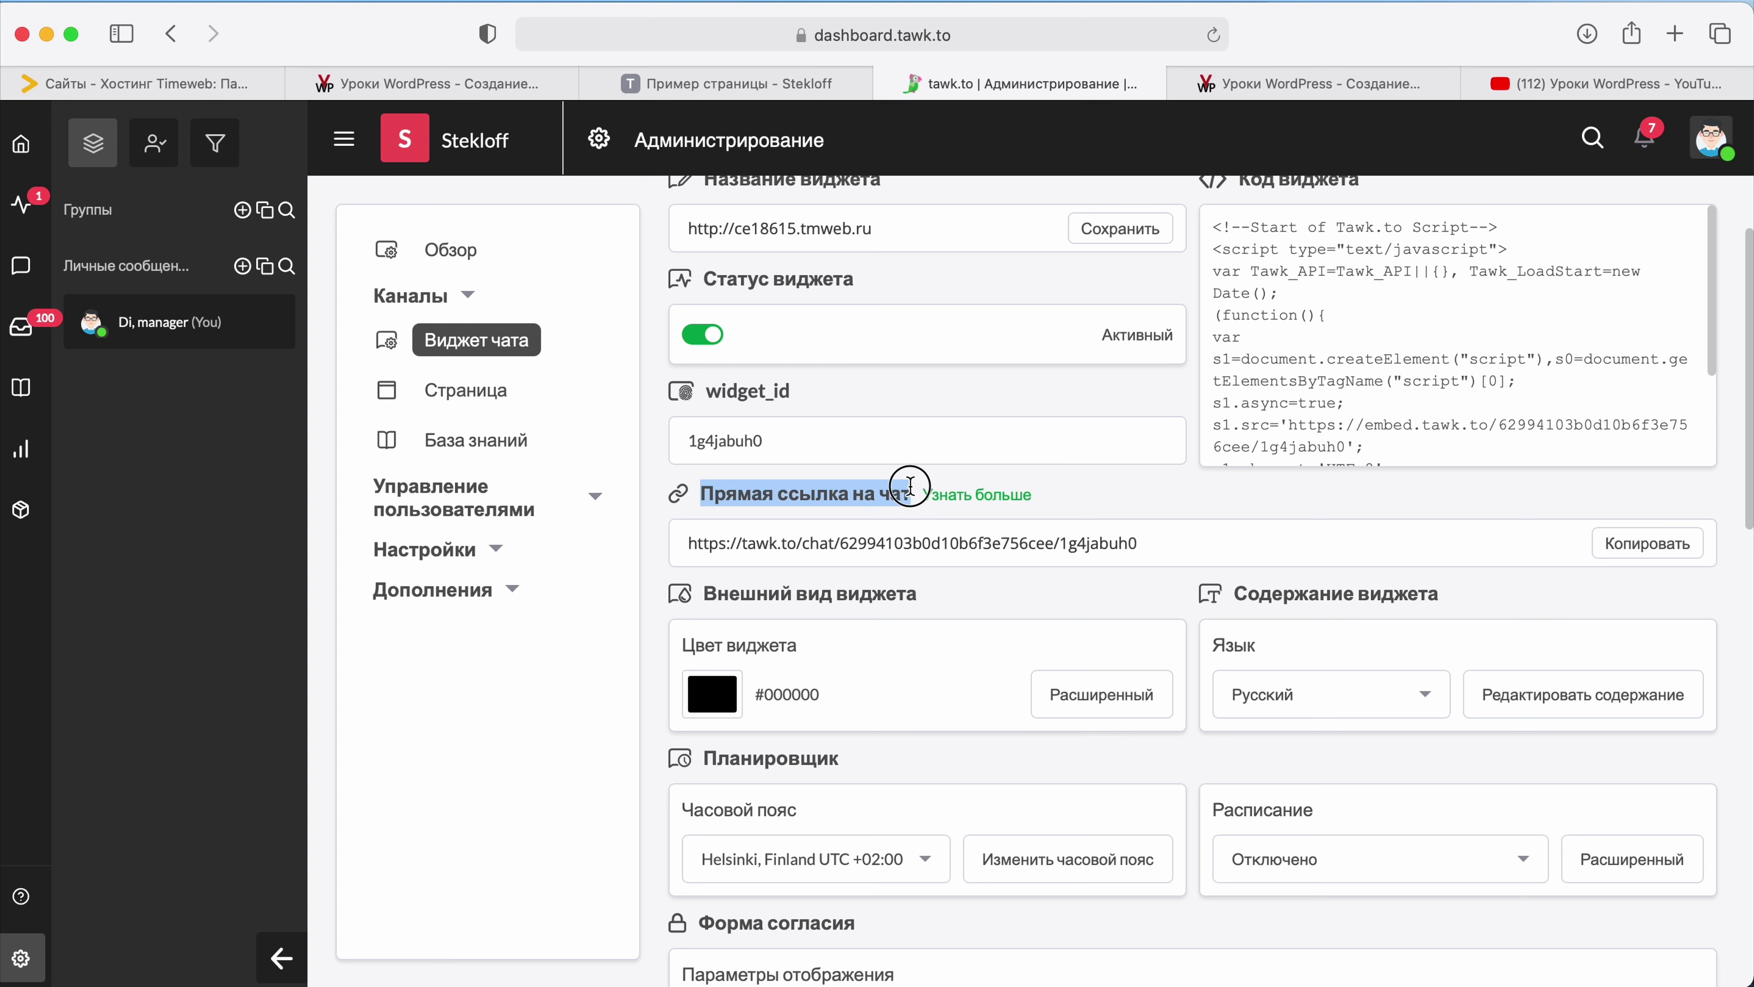
pyautogui.click(910, 487)
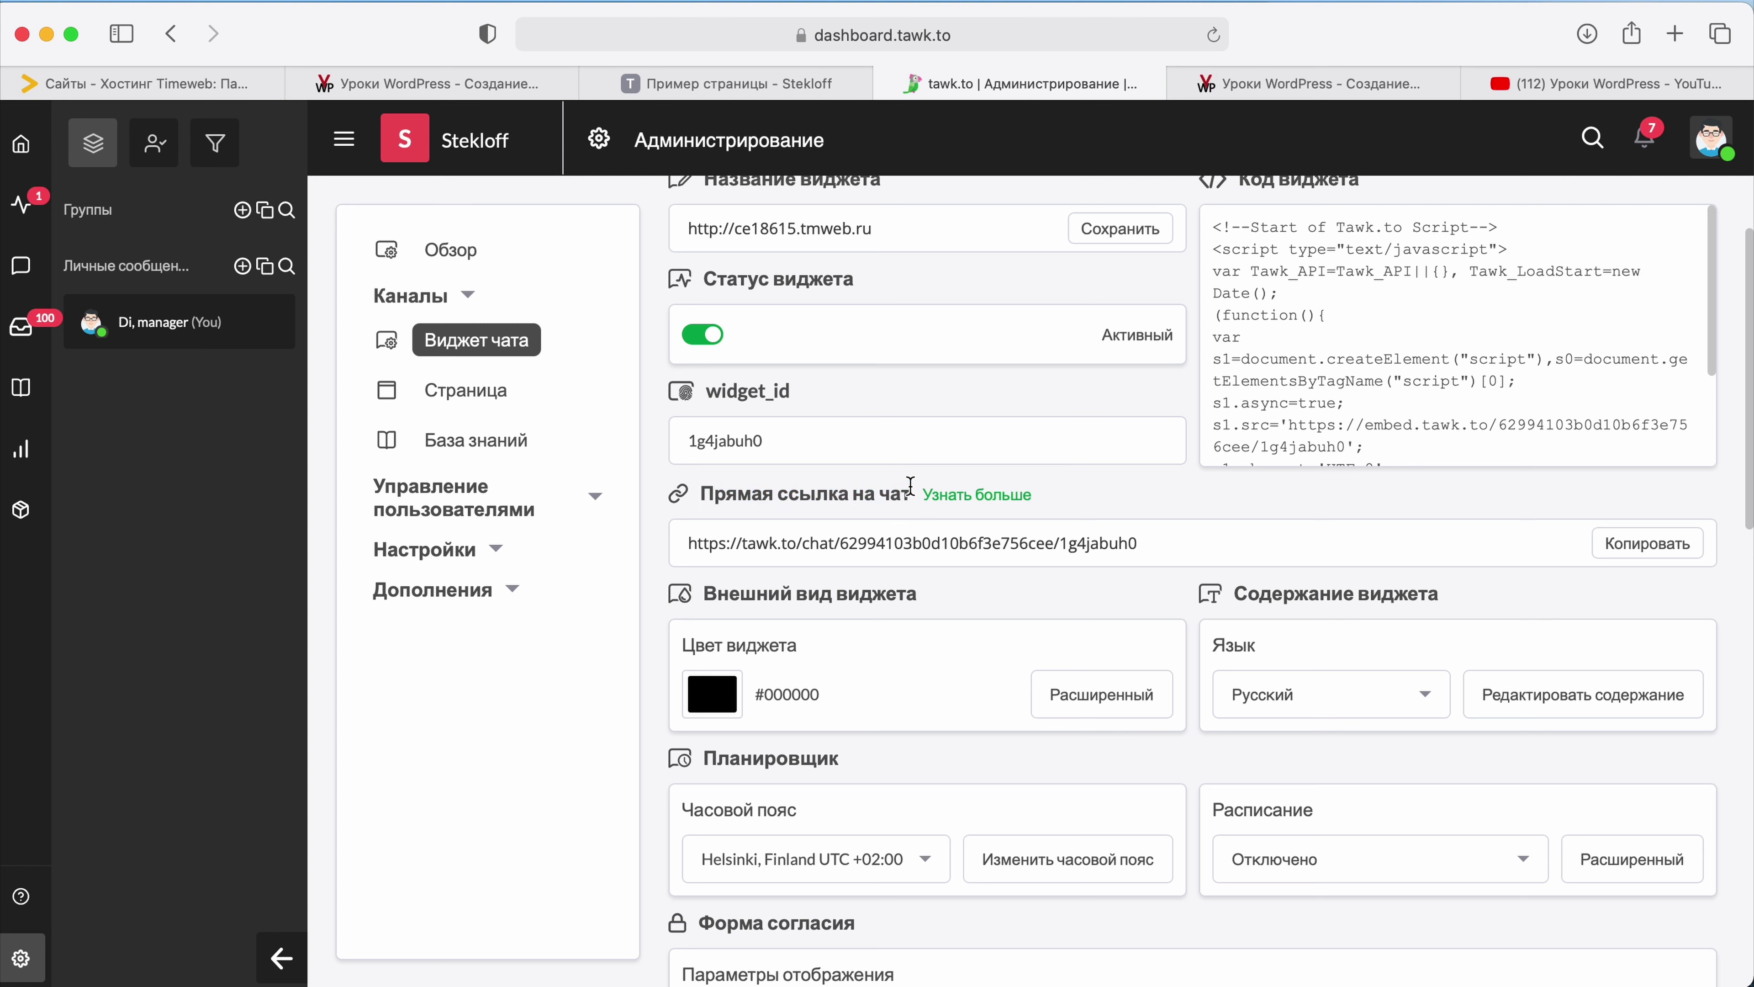
pyautogui.click(1647, 543)
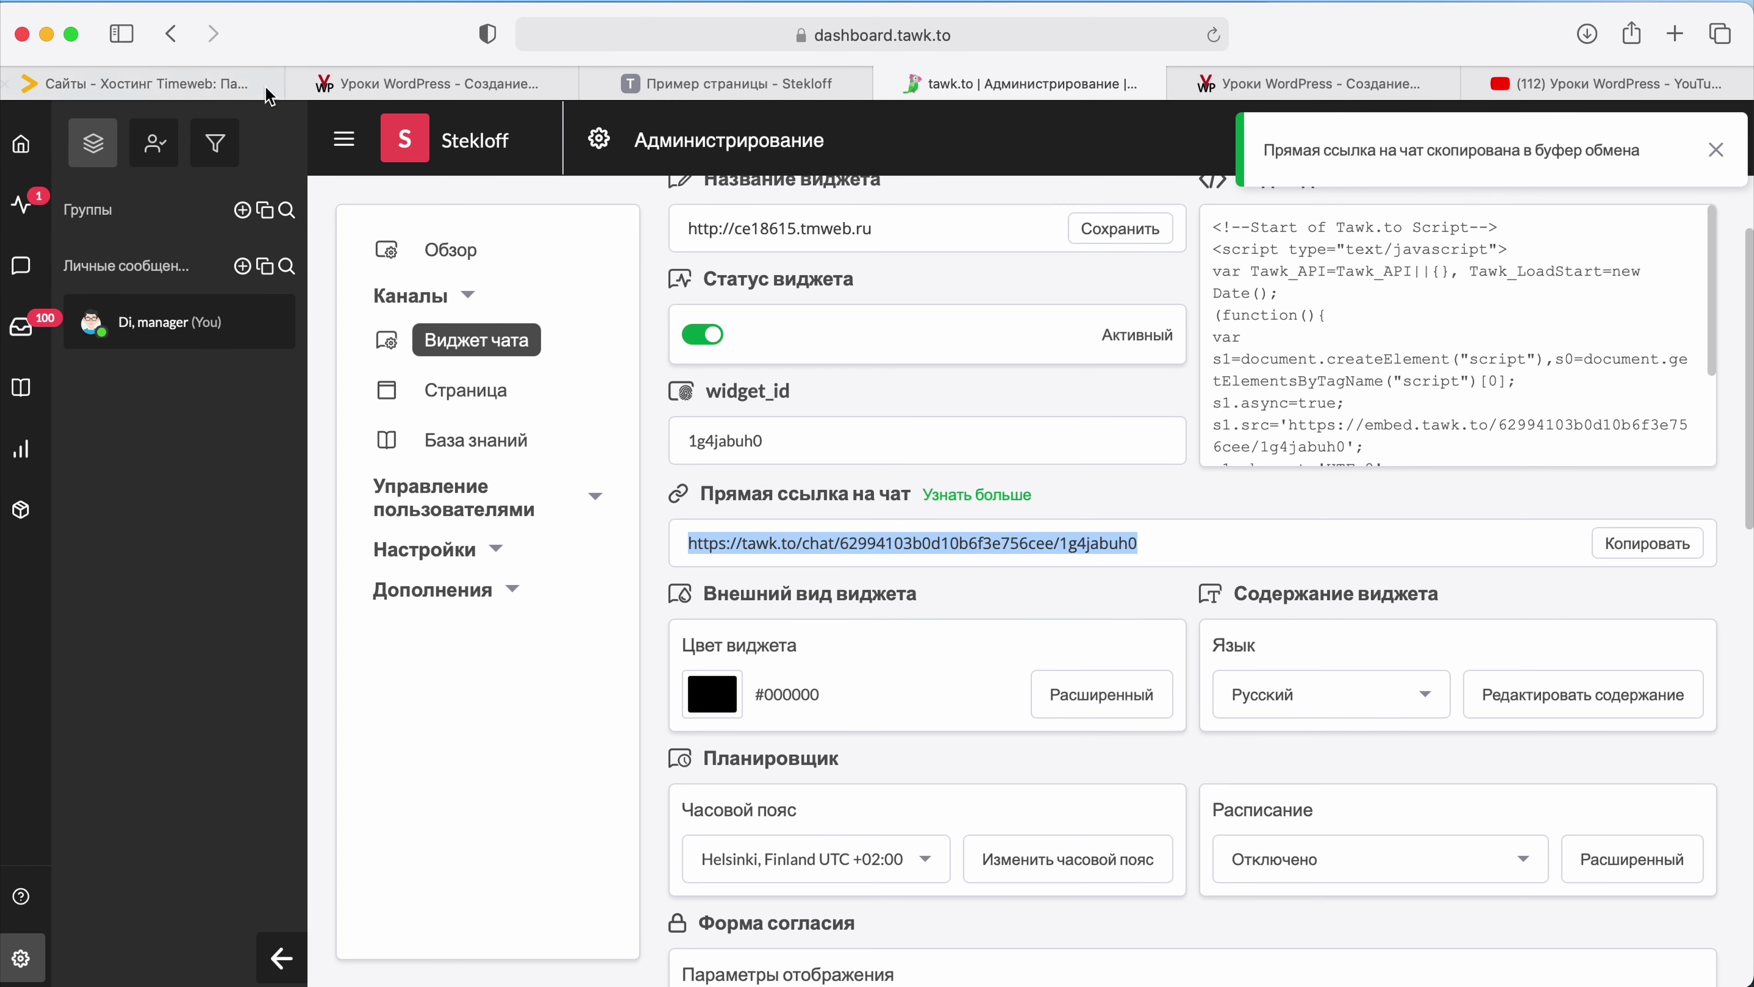
# Step: Open the copied direct chat link in a new browser tab, look over the standalone chat page, and close that tab
pyautogui.click(144, 2)
pyautogui.click(193, 71)
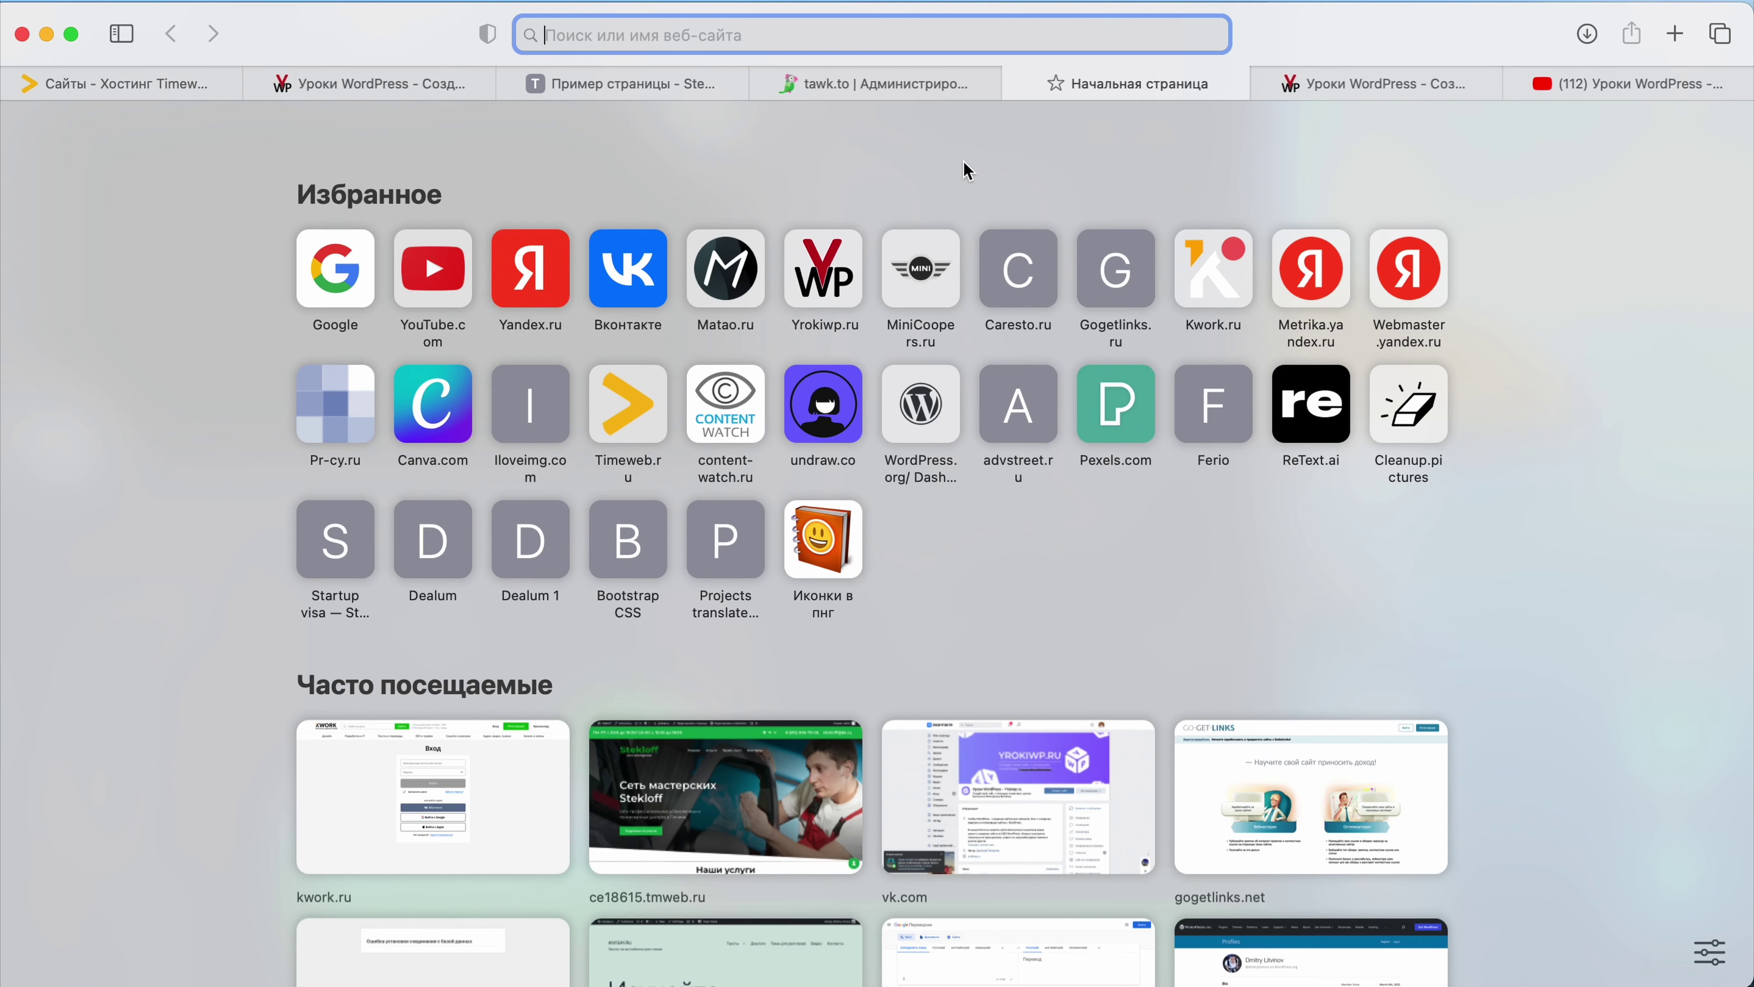
pyautogui.press('super+v')
pyautogui.press('Return')
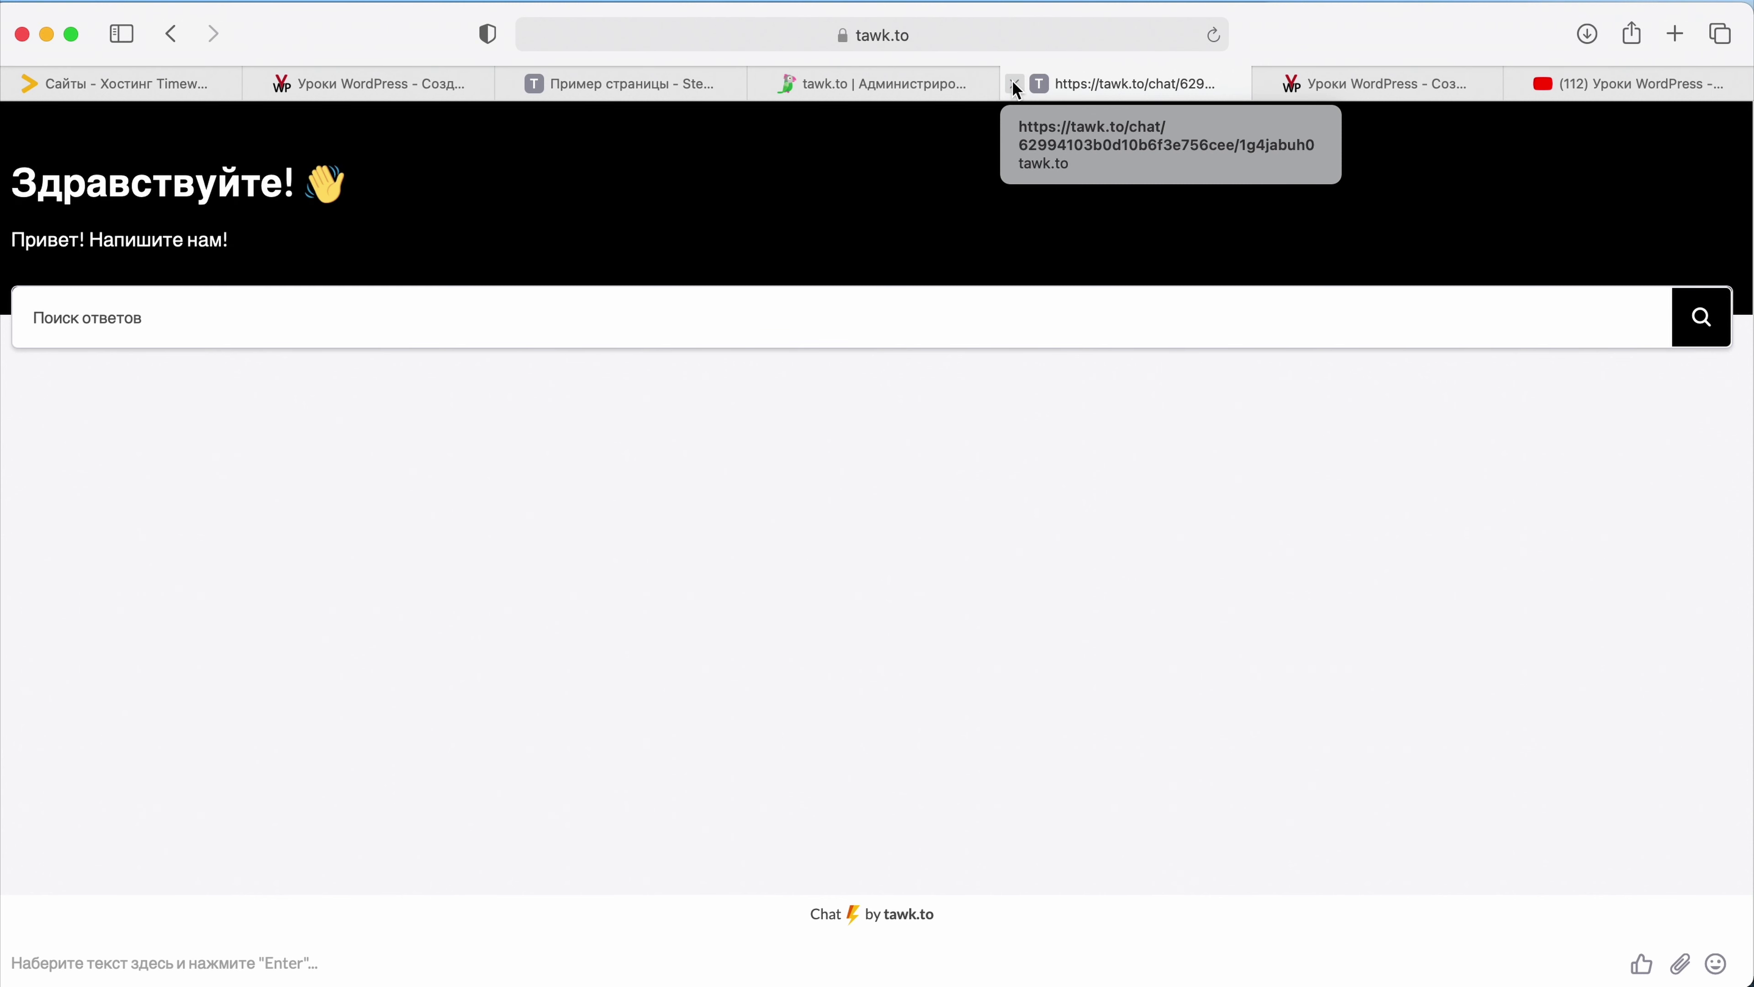
pyautogui.click(1014, 86)
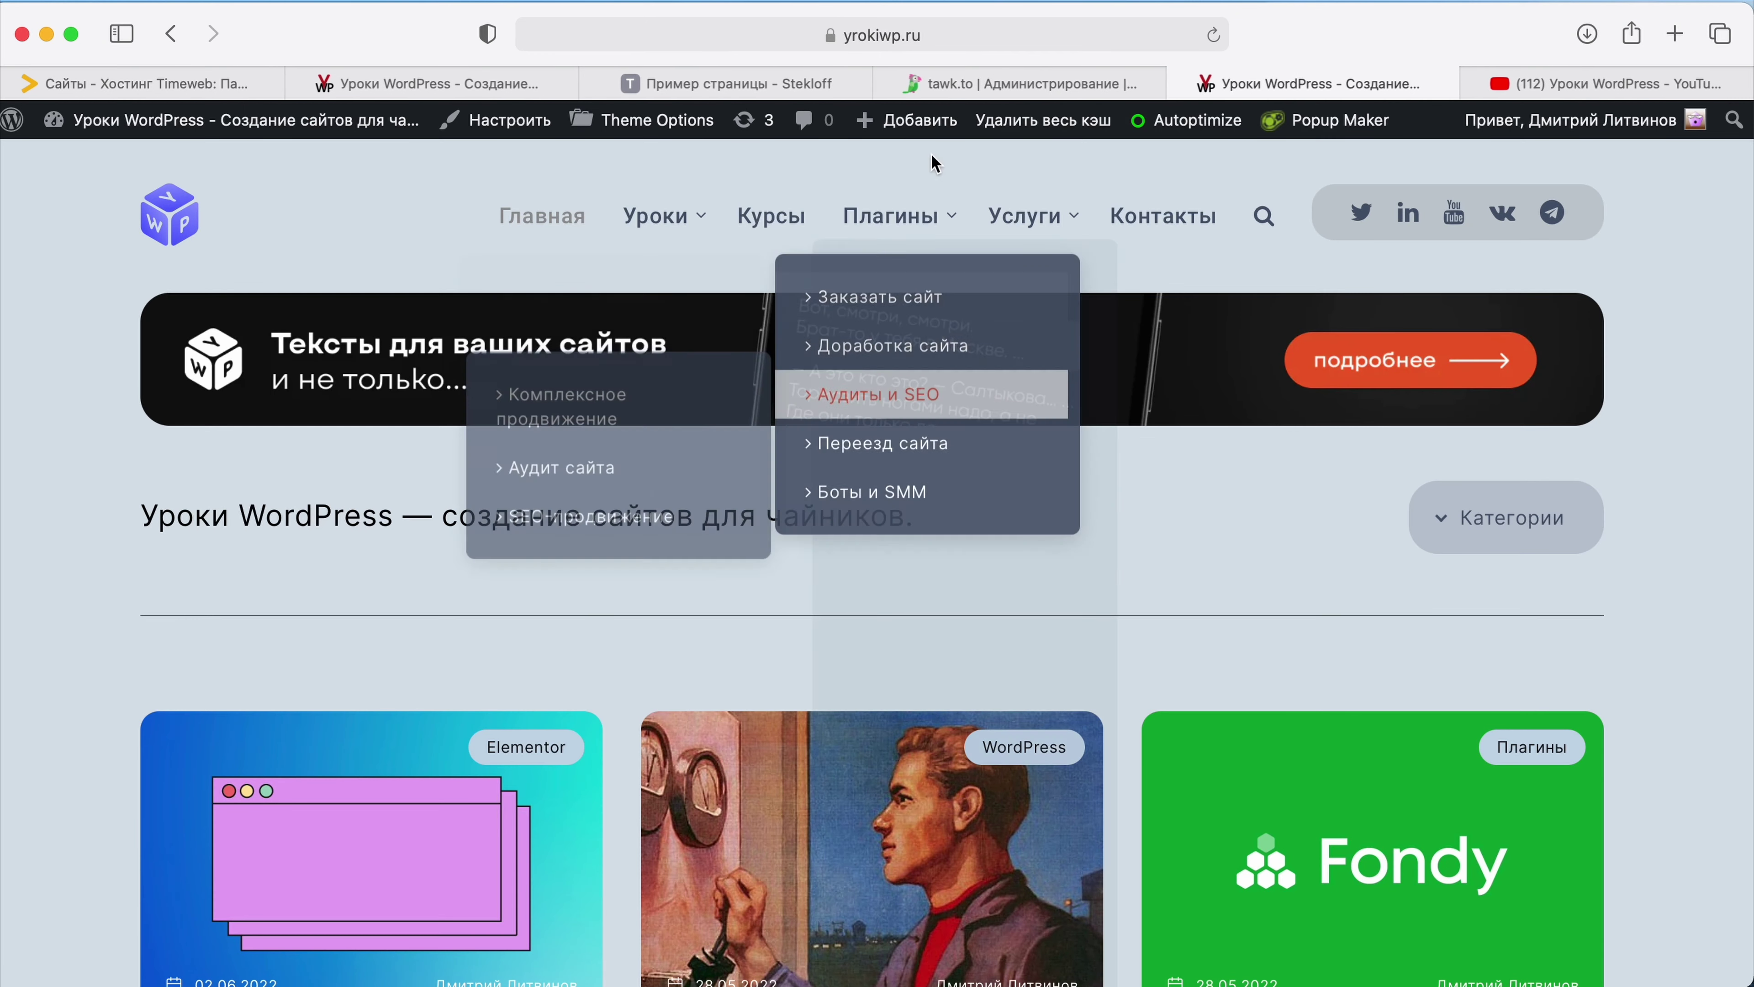
# Step: Return to the tawk.to administration page and look over the chat widget settings and the "Триггеры" list
pyautogui.click(985, 84)
pyautogui.scroll(-8, 844, 628)
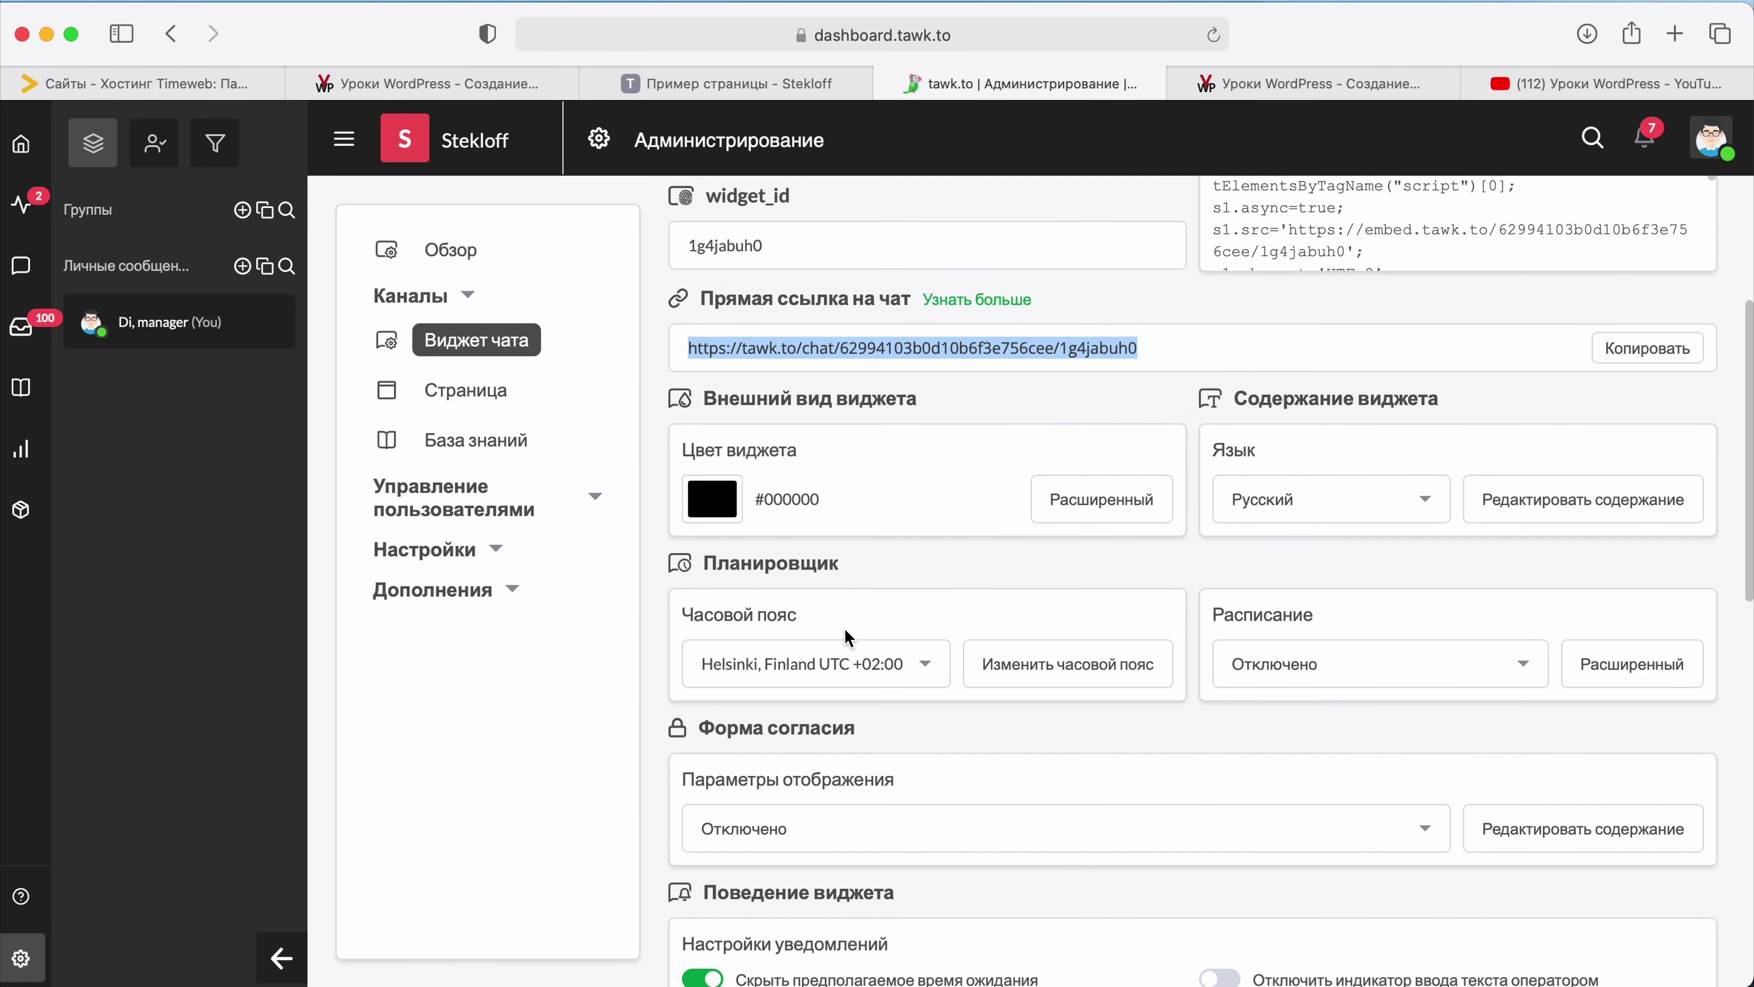
pyautogui.scroll(1, 844, 628)
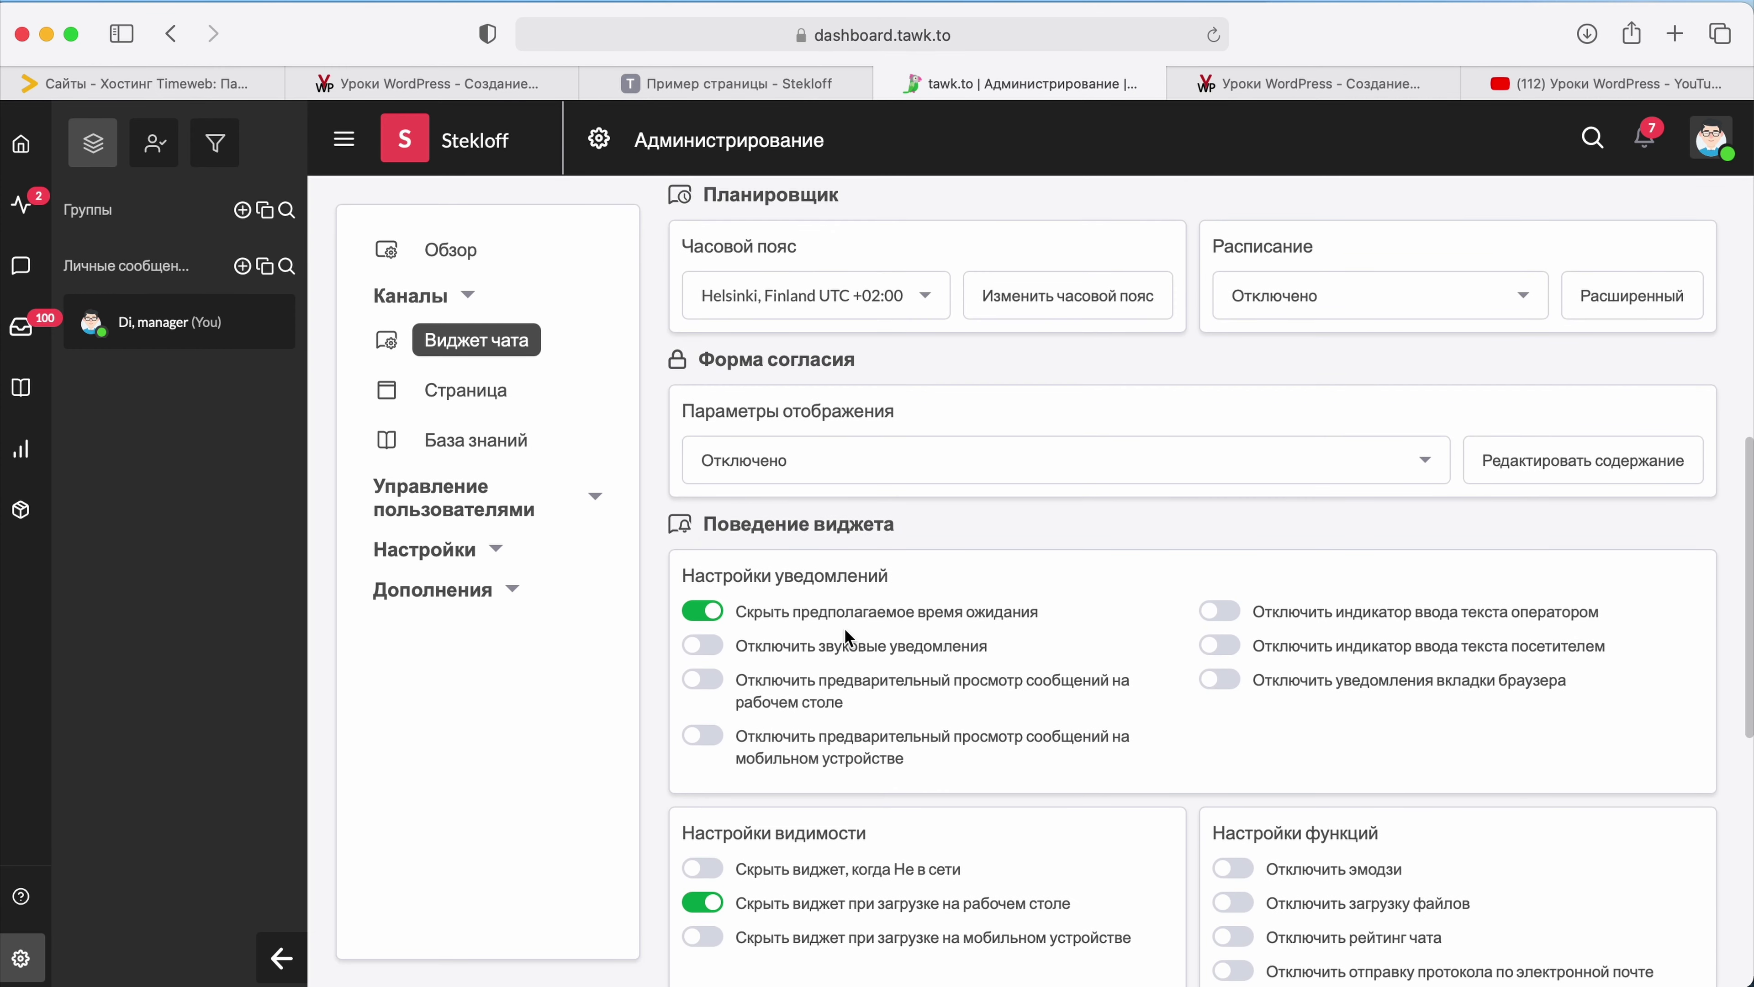
pyautogui.click(410, 561)
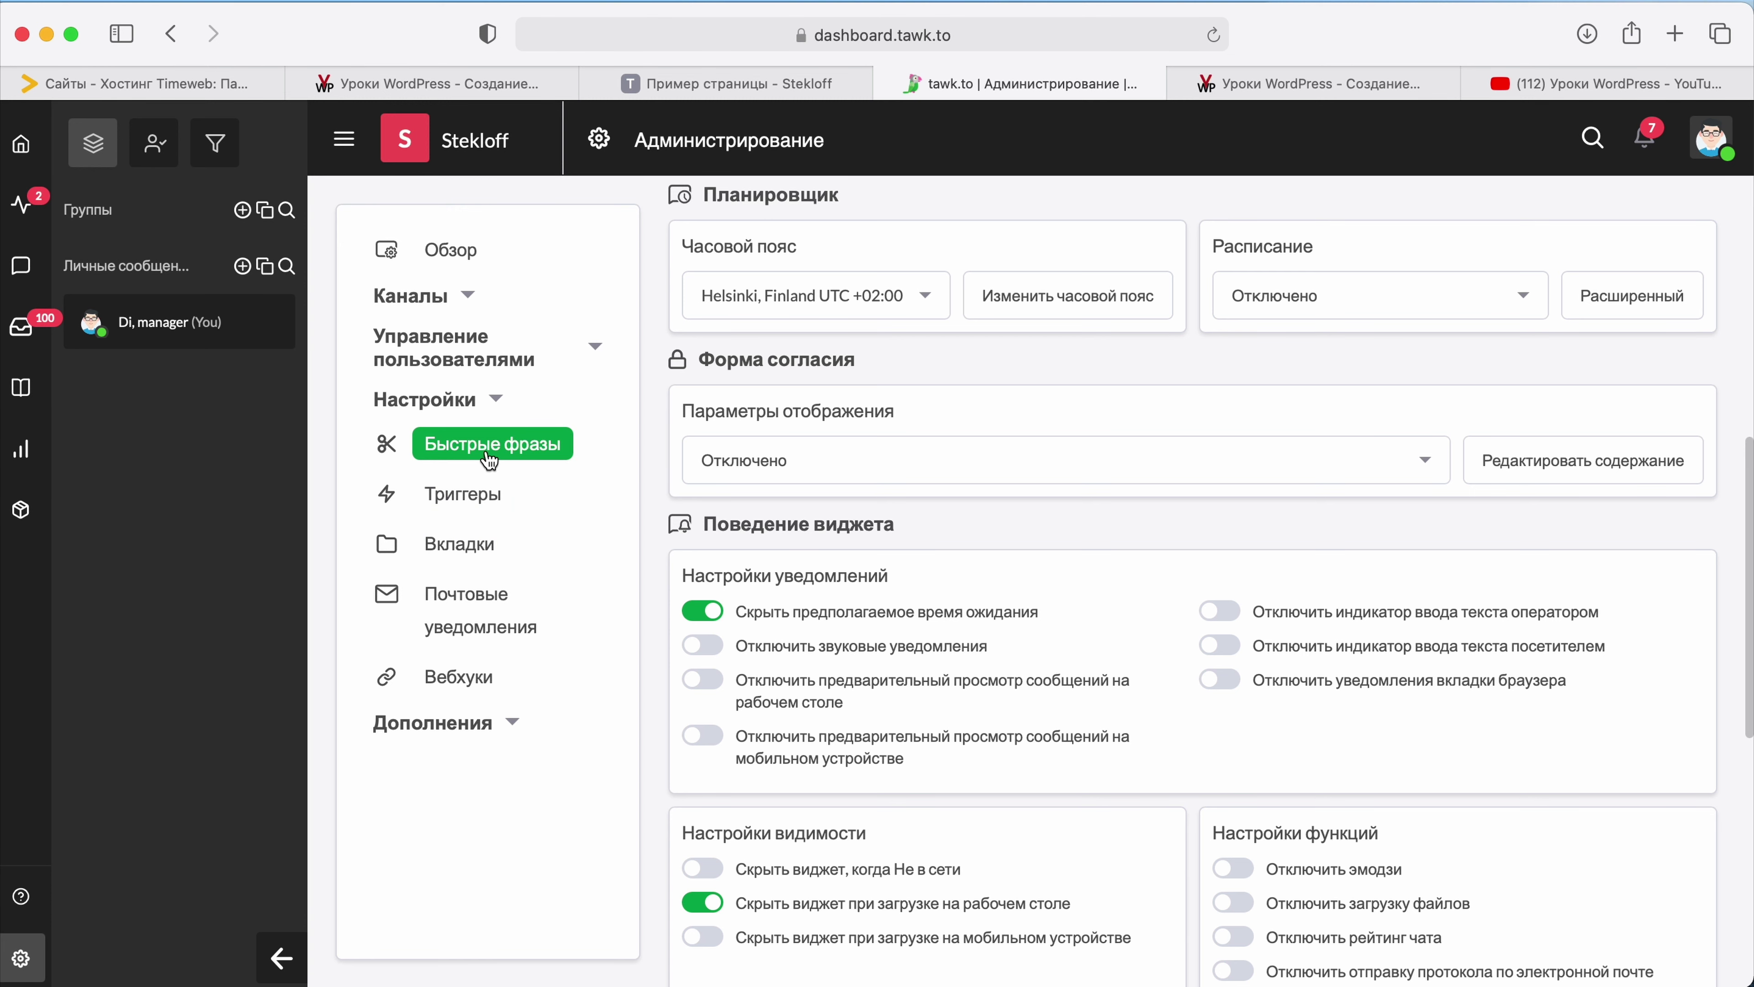
pyautogui.click(459, 495)
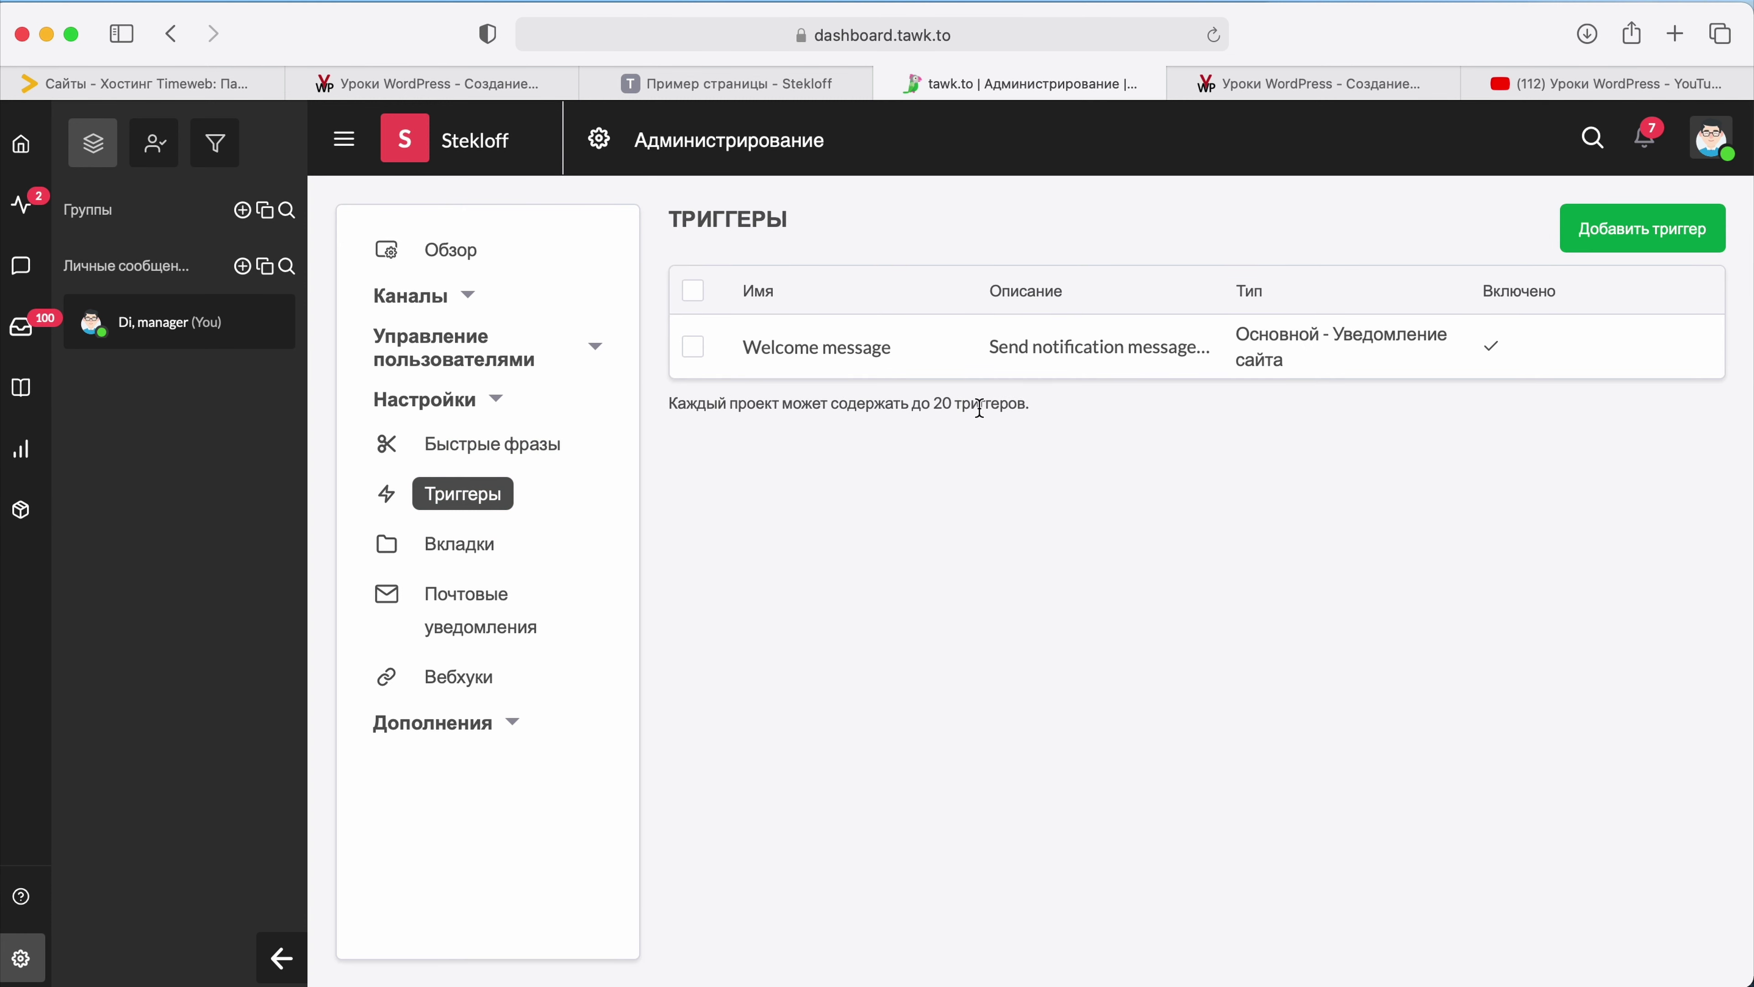
# Step: Review the "Быстрые фразы" list at a larger zoom and open the /Приветствие phrase for editing
pyautogui.click(490, 444)
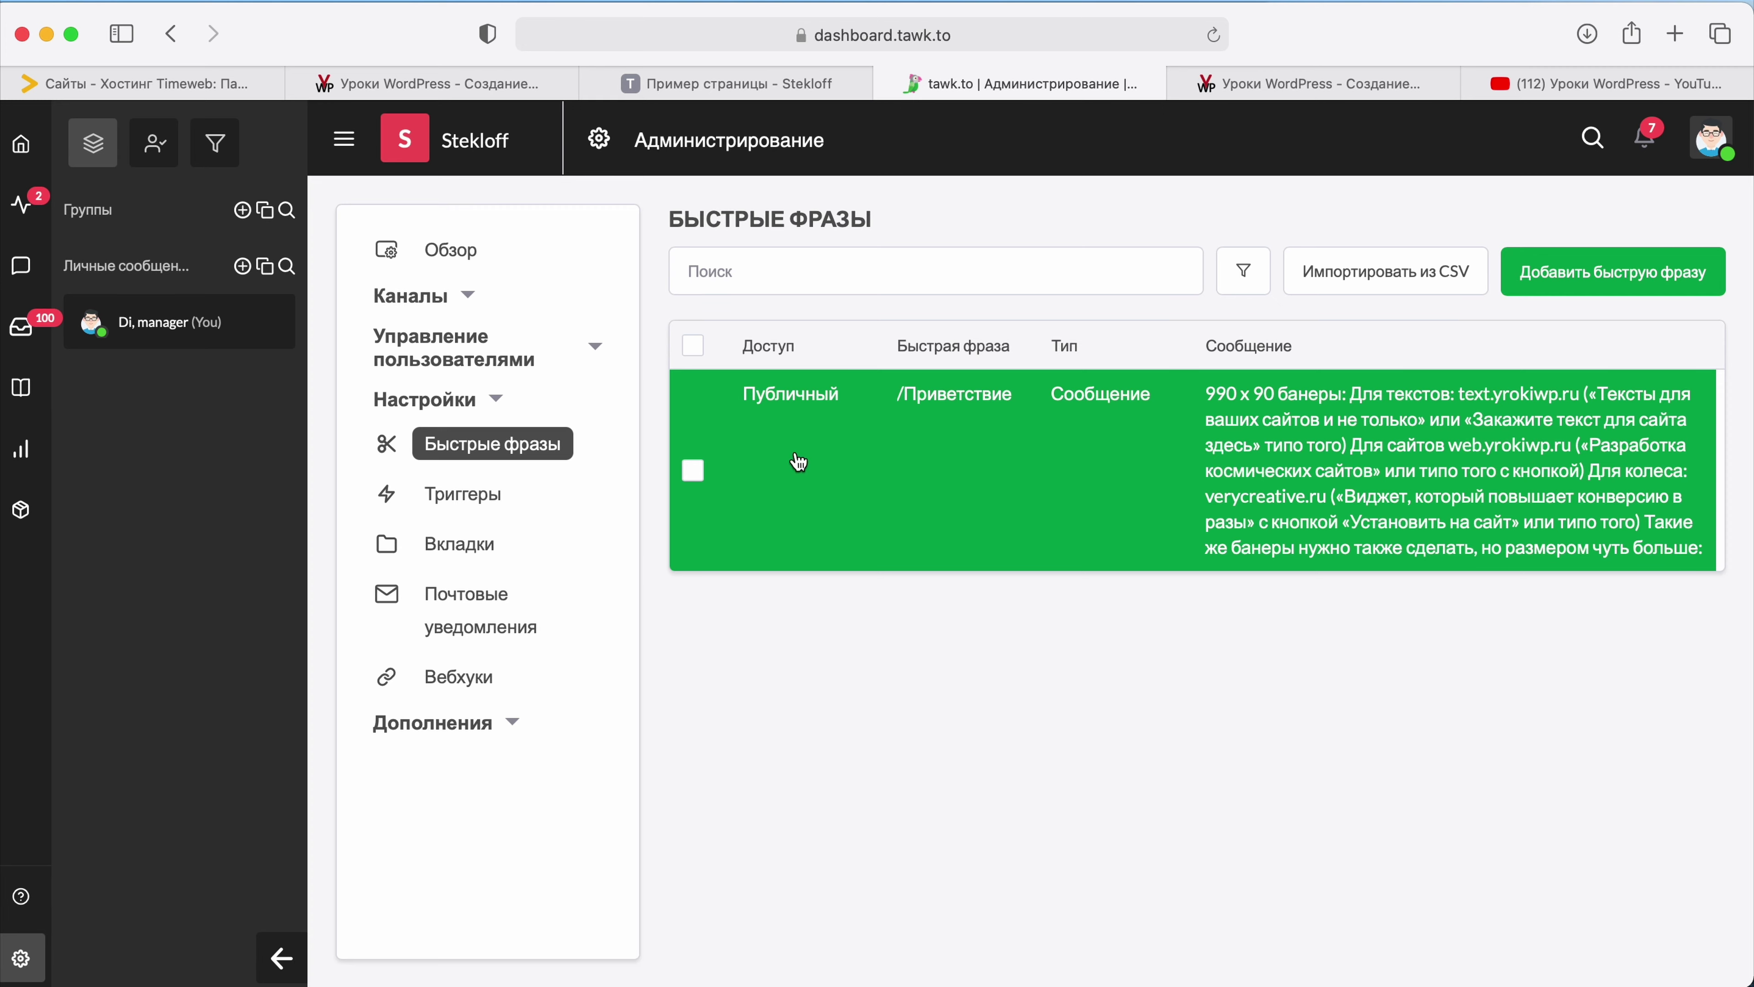
pyautogui.press('super+equal')
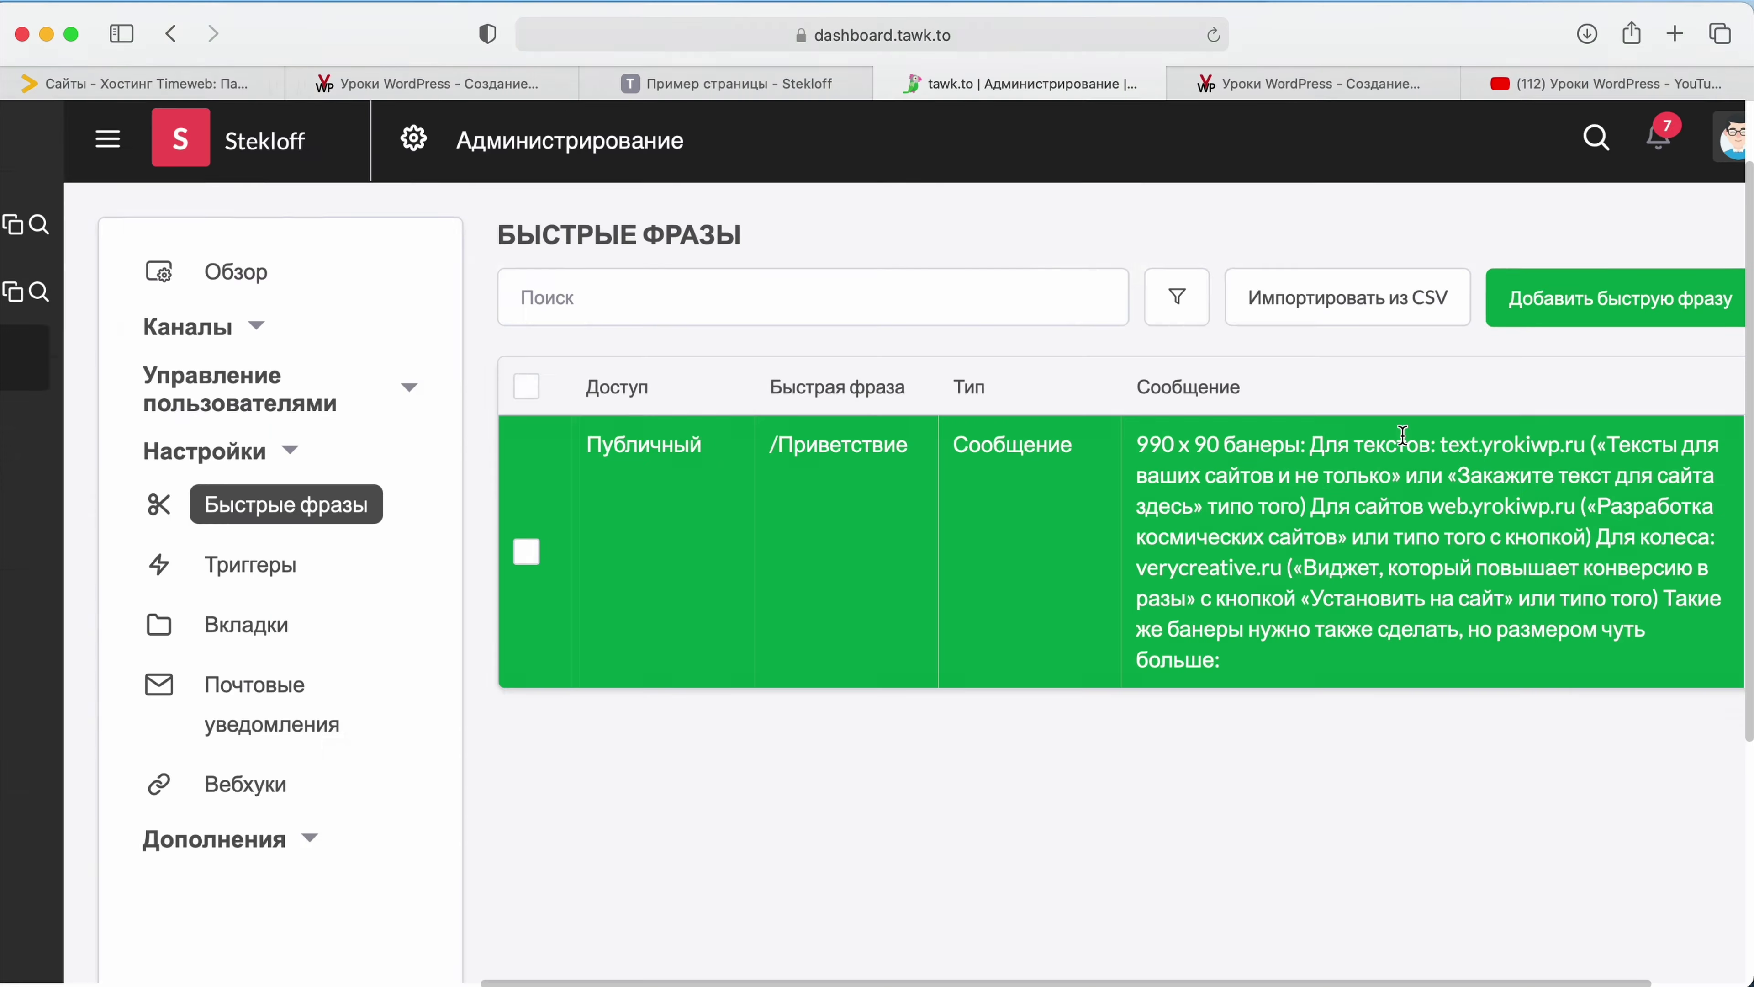
pyautogui.press('super+minus')
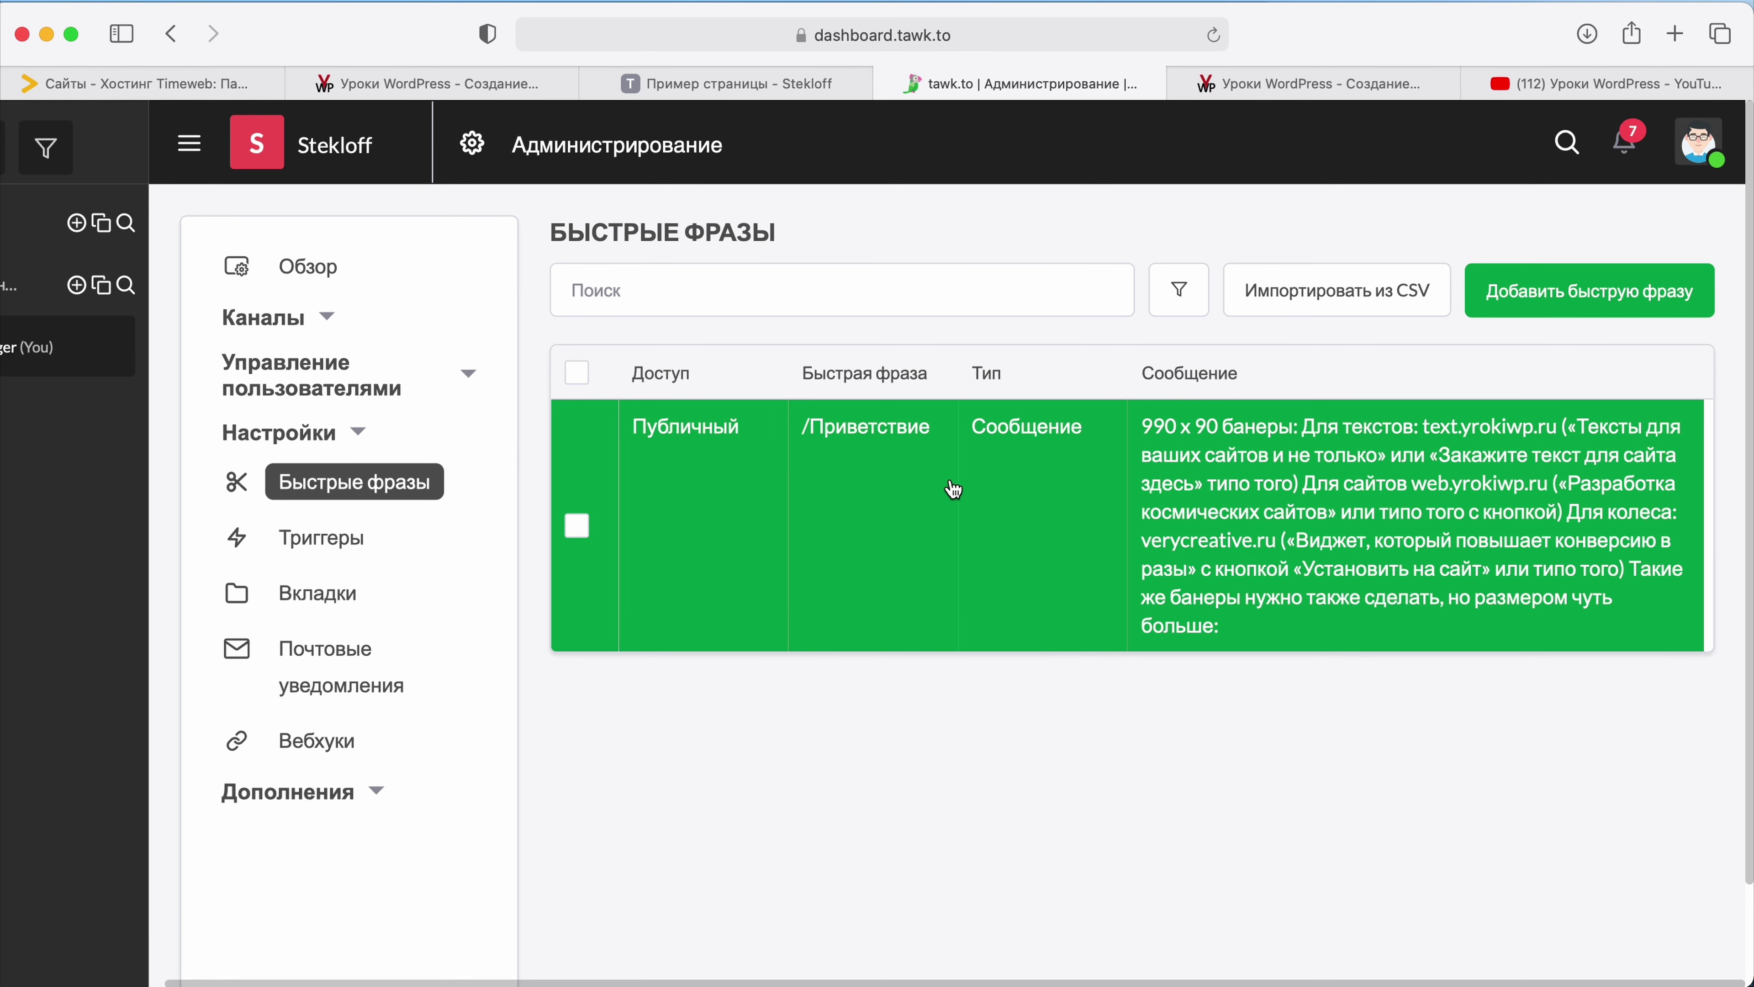
pyautogui.click(797, 426)
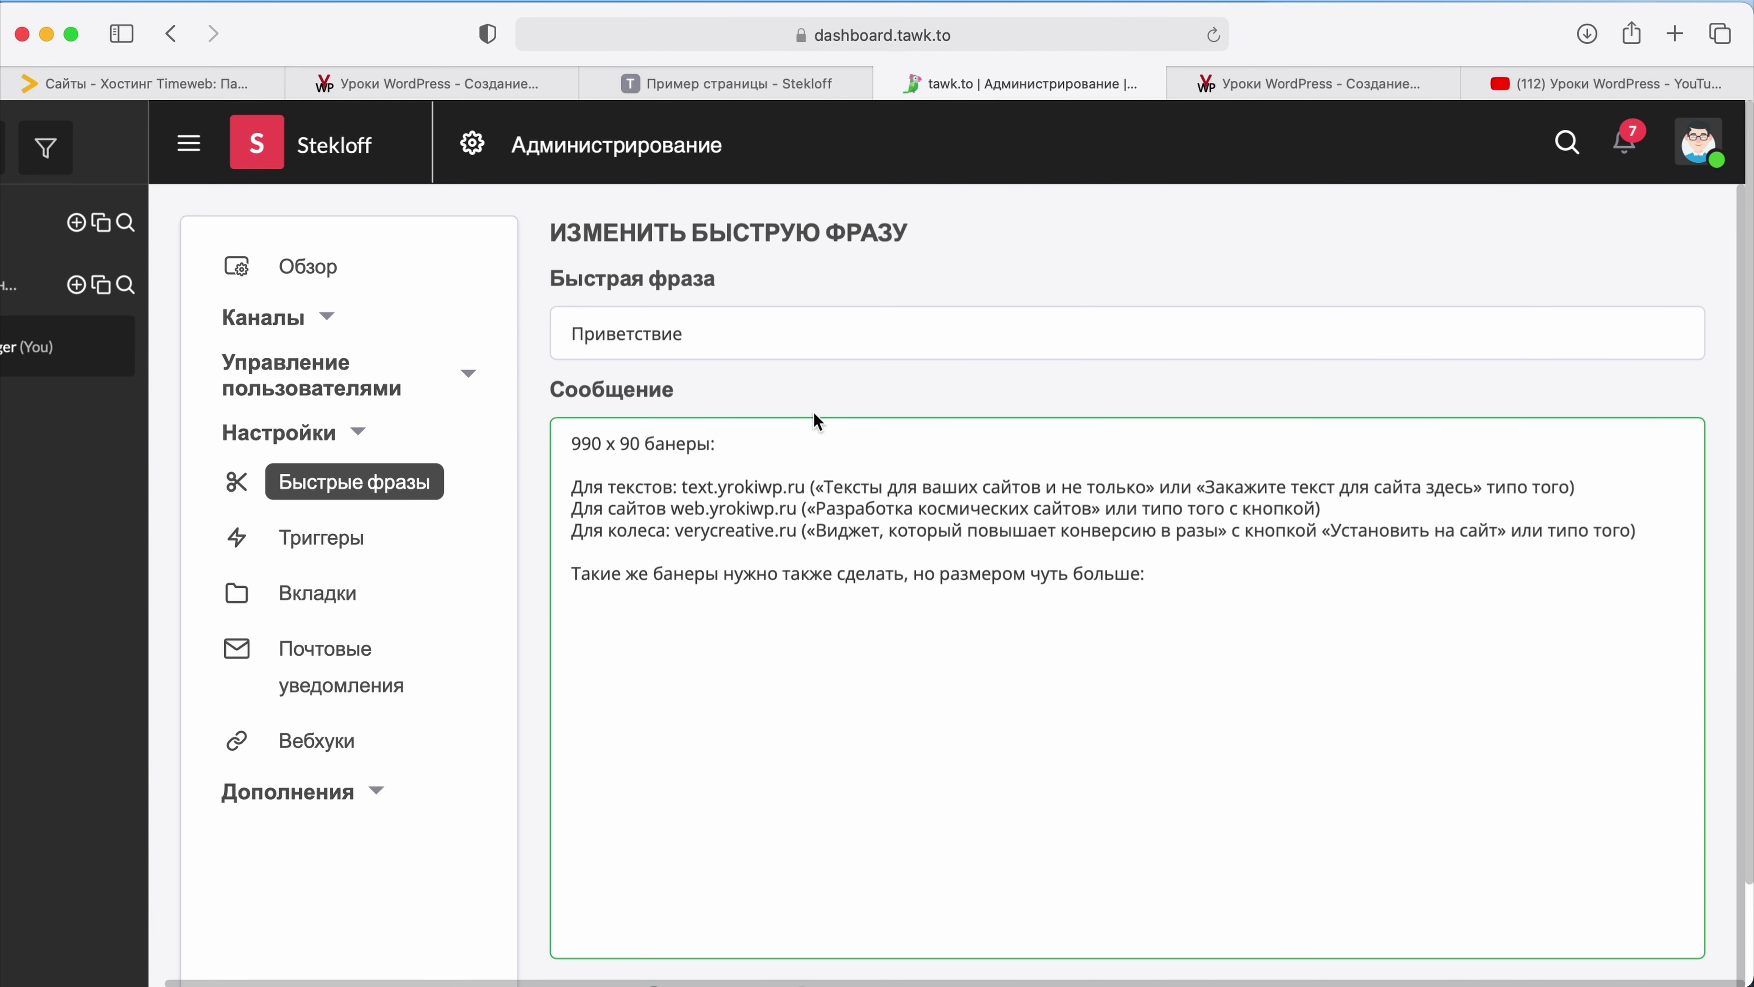
# Step: Examine the phrase name, message text, and the "Доступ" and "Тип" options of the Приветствие quick phrase
pyautogui.click(653, 340)
pyautogui.scroll(-3, 652, 339)
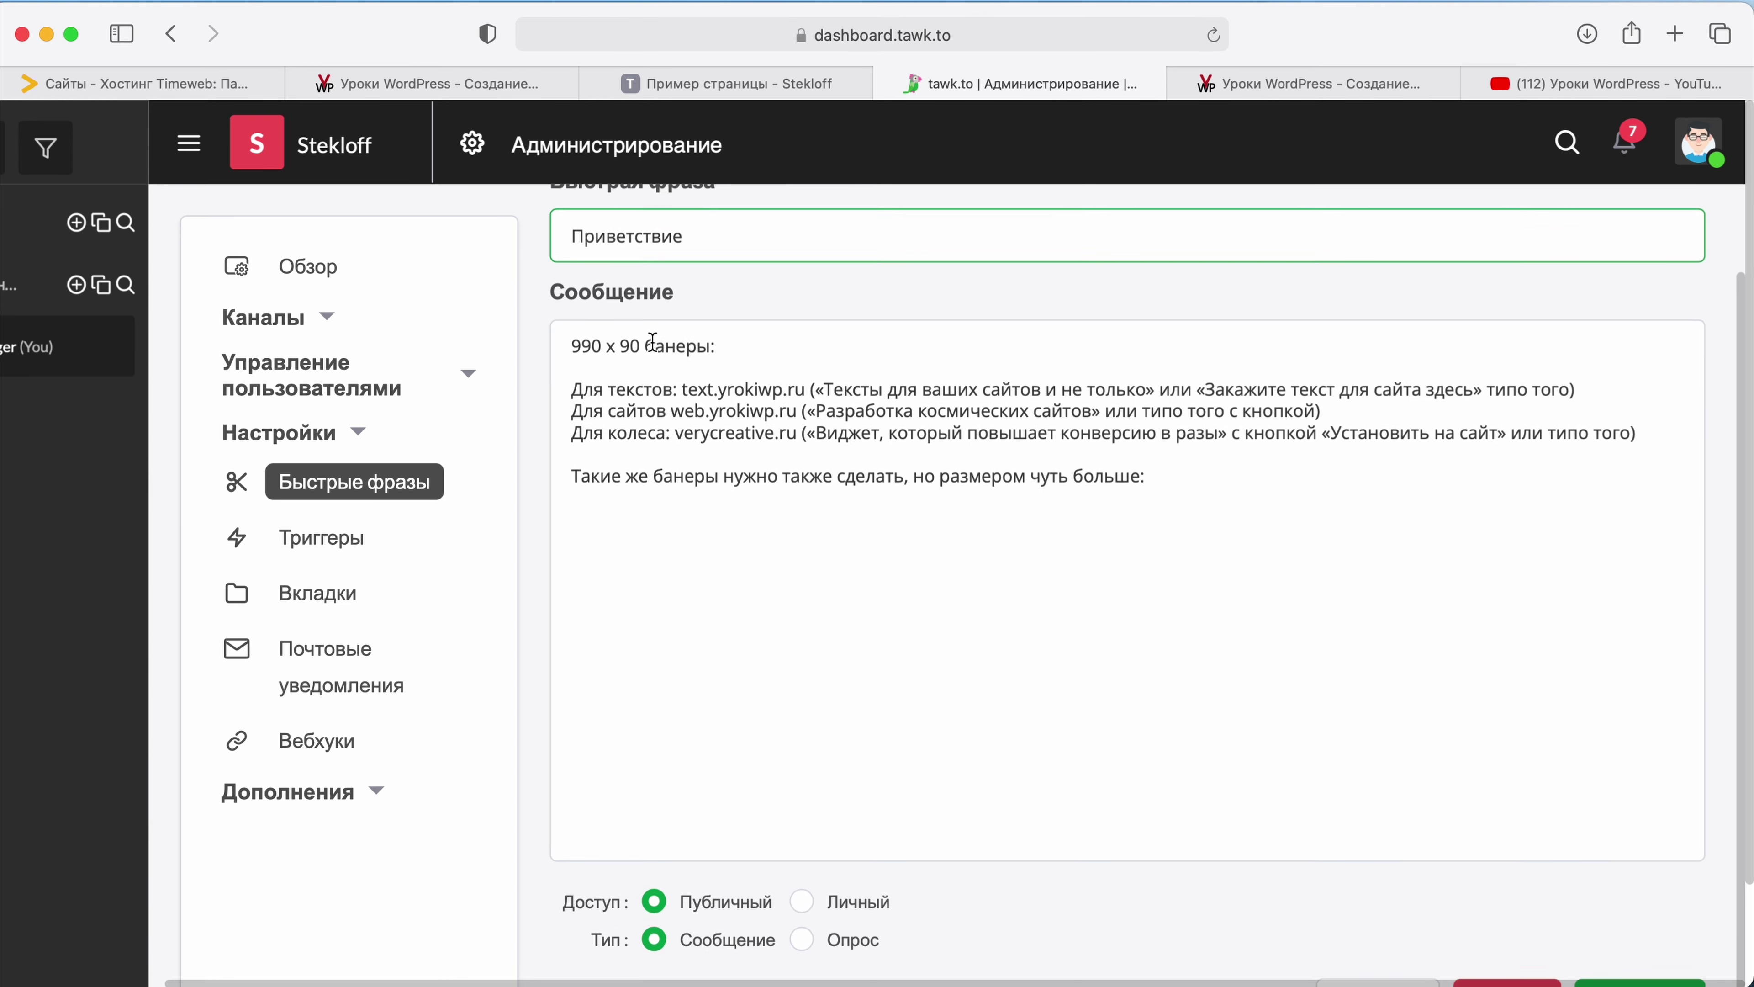
pyautogui.scroll(3, 653, 340)
pyautogui.moveTo(575, 339); pyautogui.dragTo(732, 330)
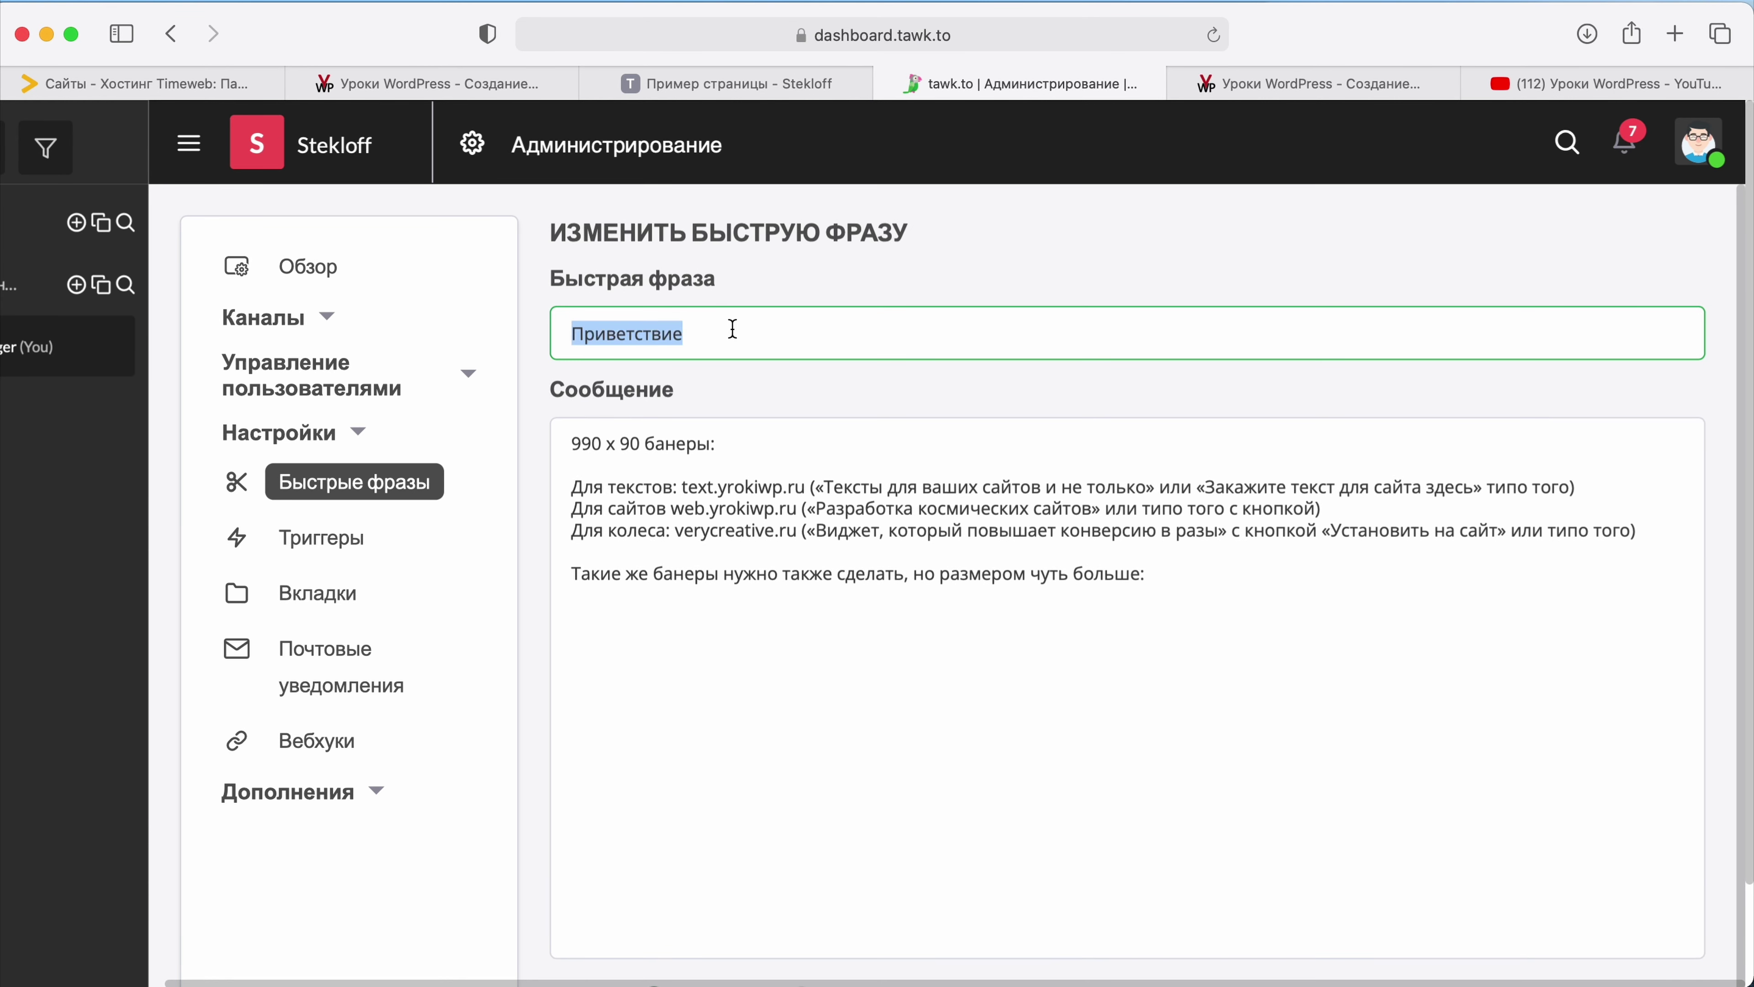
pyautogui.scroll(-2, 819, 533)
pyautogui.scroll(-3, 1138, 783)
pyautogui.scroll(3, 1138, 768)
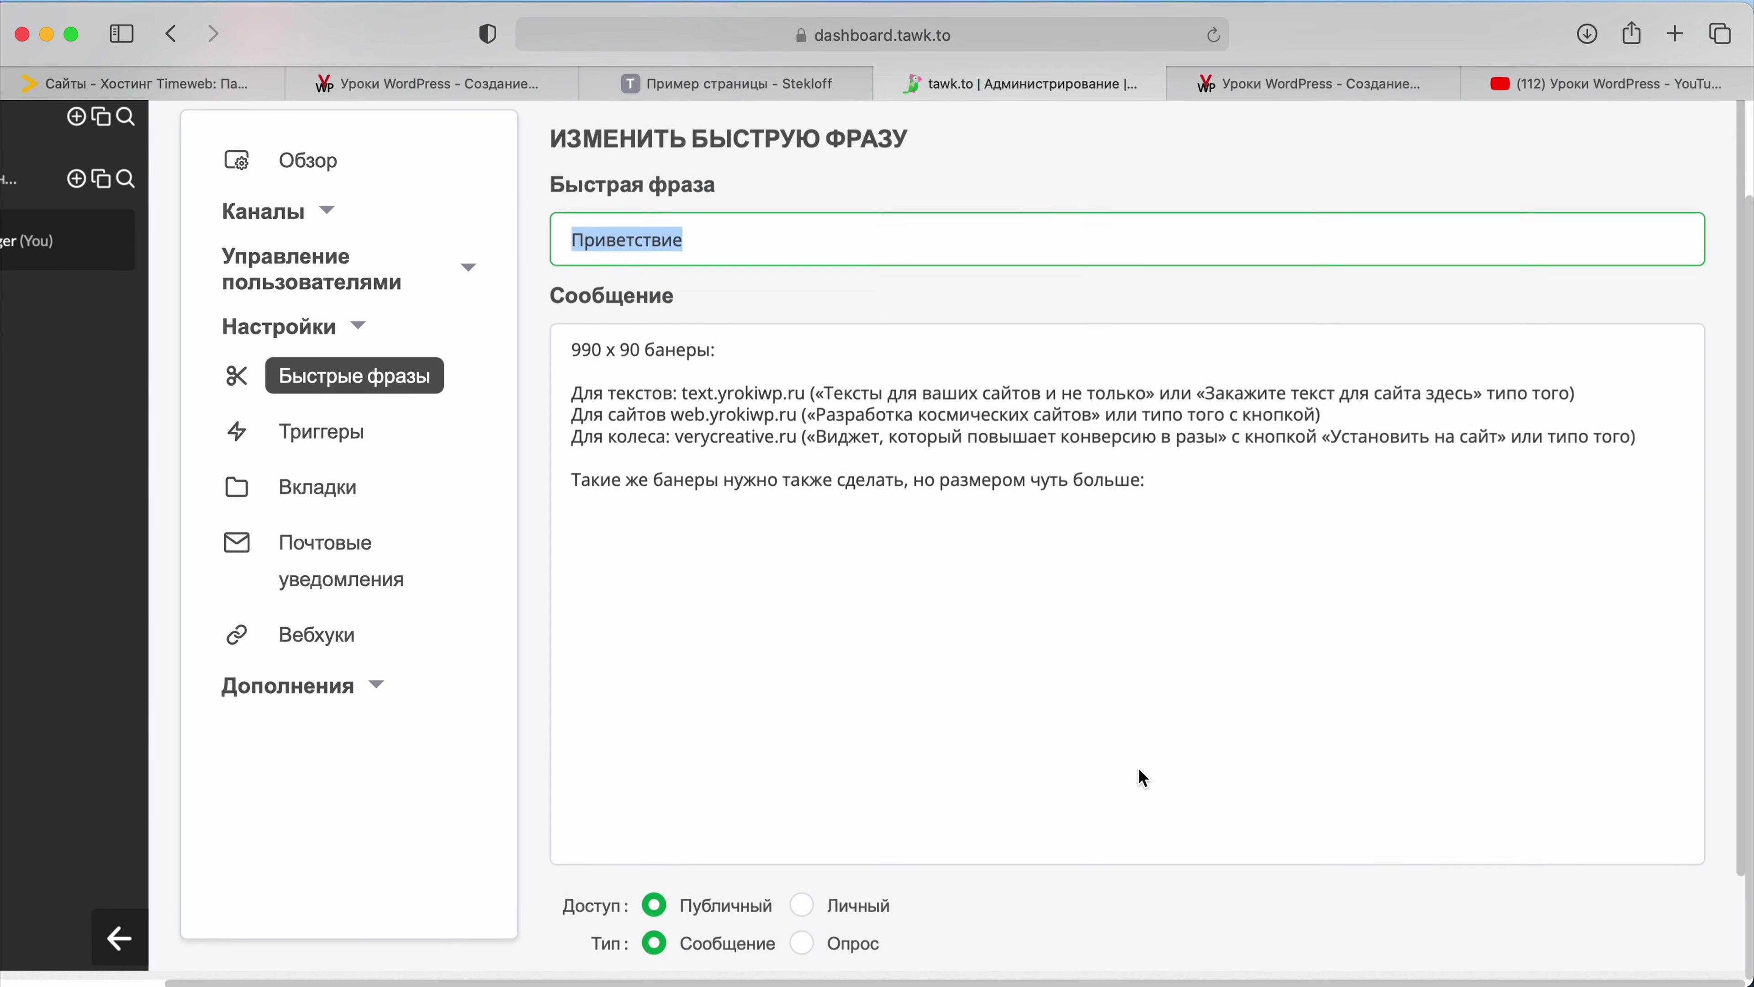
pyautogui.scroll(2, 708, 222)
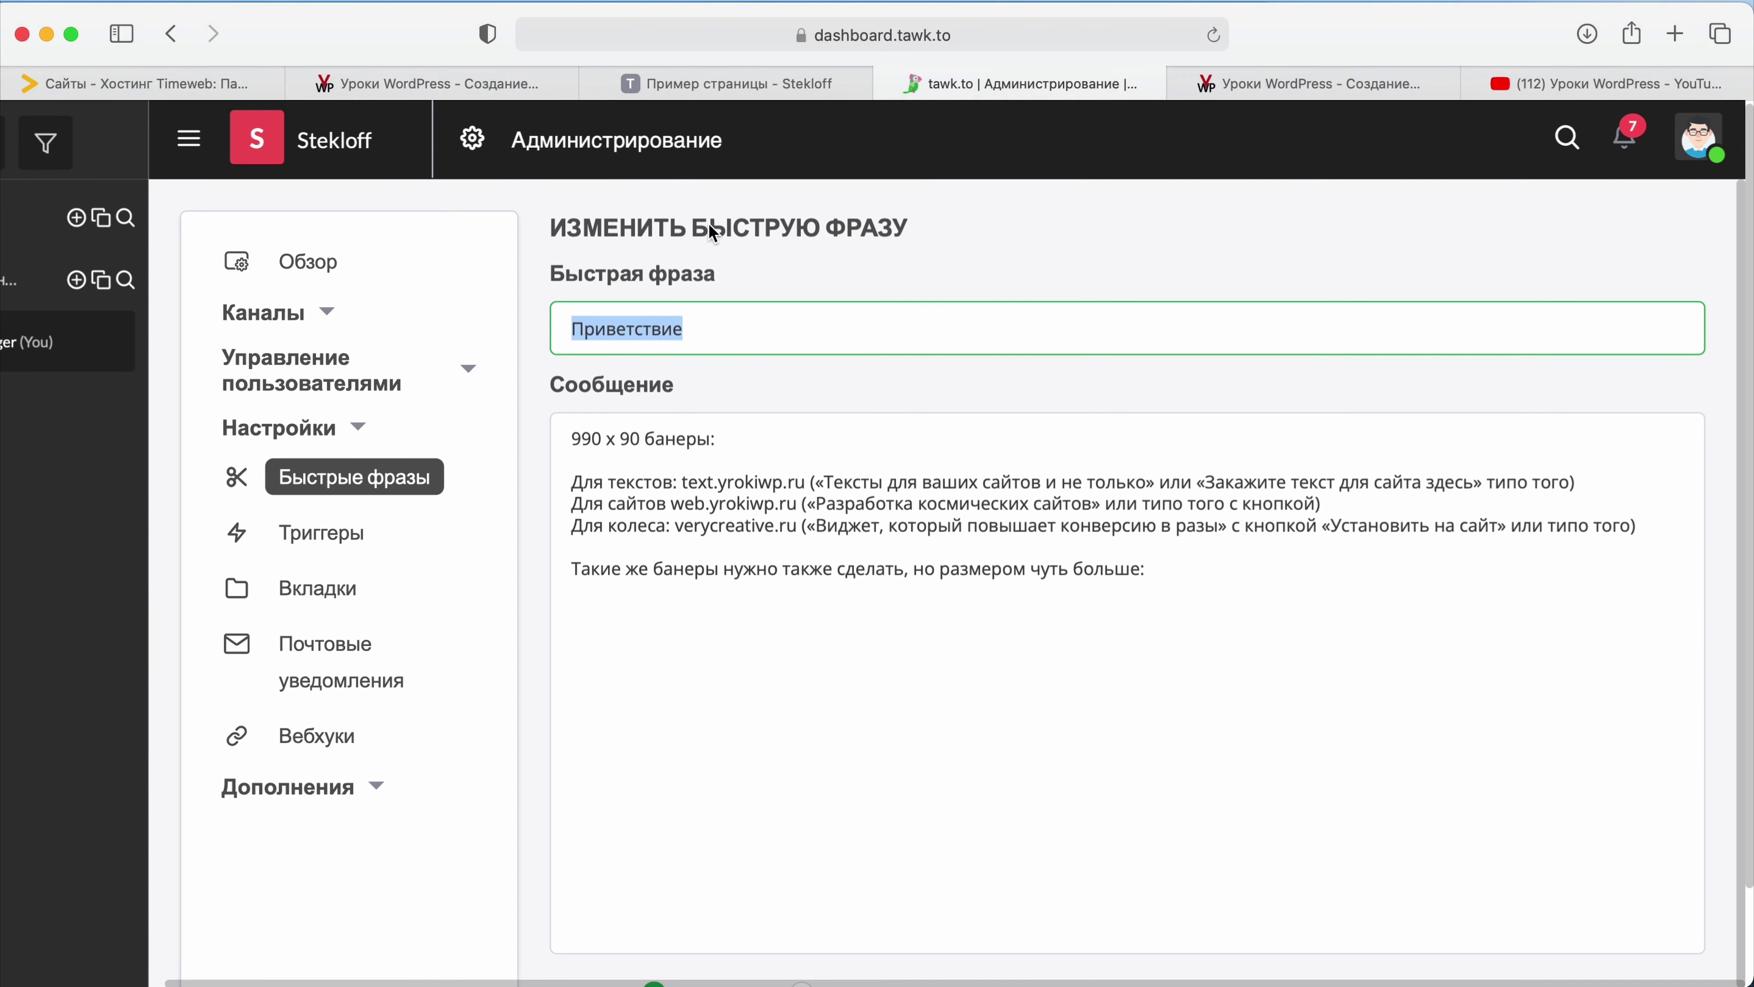
pyautogui.click(752, 330)
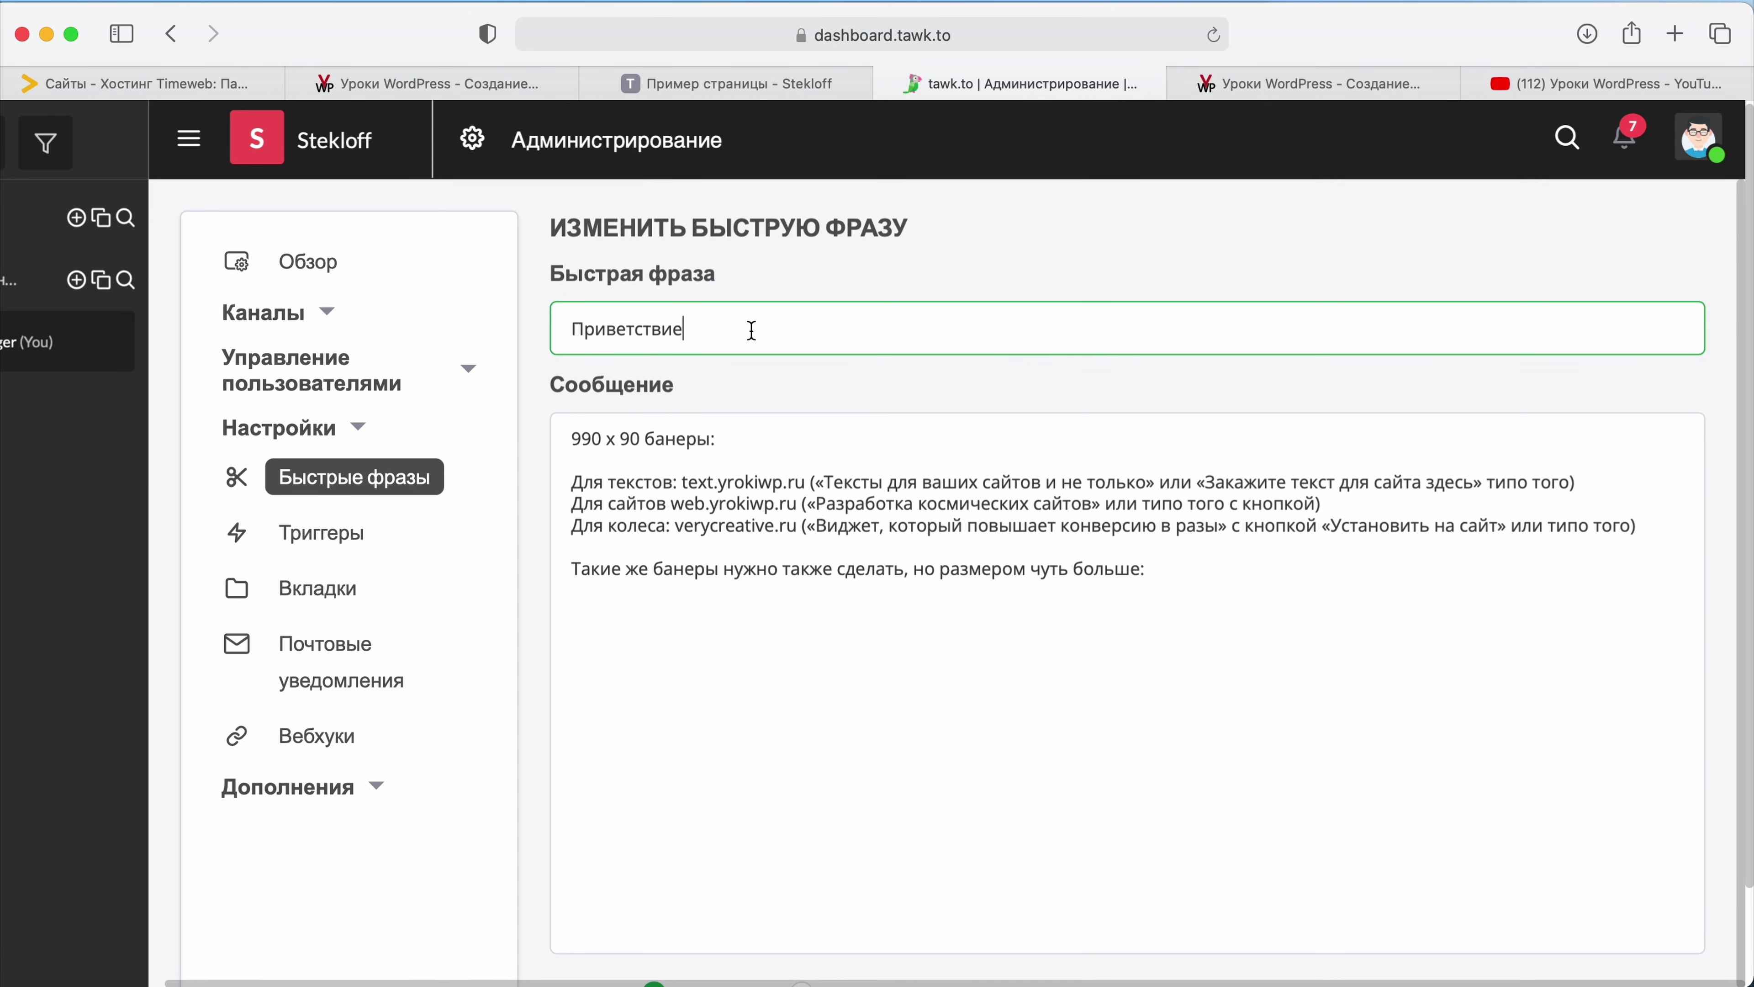
# Step: Add "/Приветствие" below the existing message text, separated by blank lines, to illustrate the quick phrase command
pyautogui.click(722, 684)
pyautogui.press('Return')
pyautogui.press('Return')
pyautogui.press('Return')
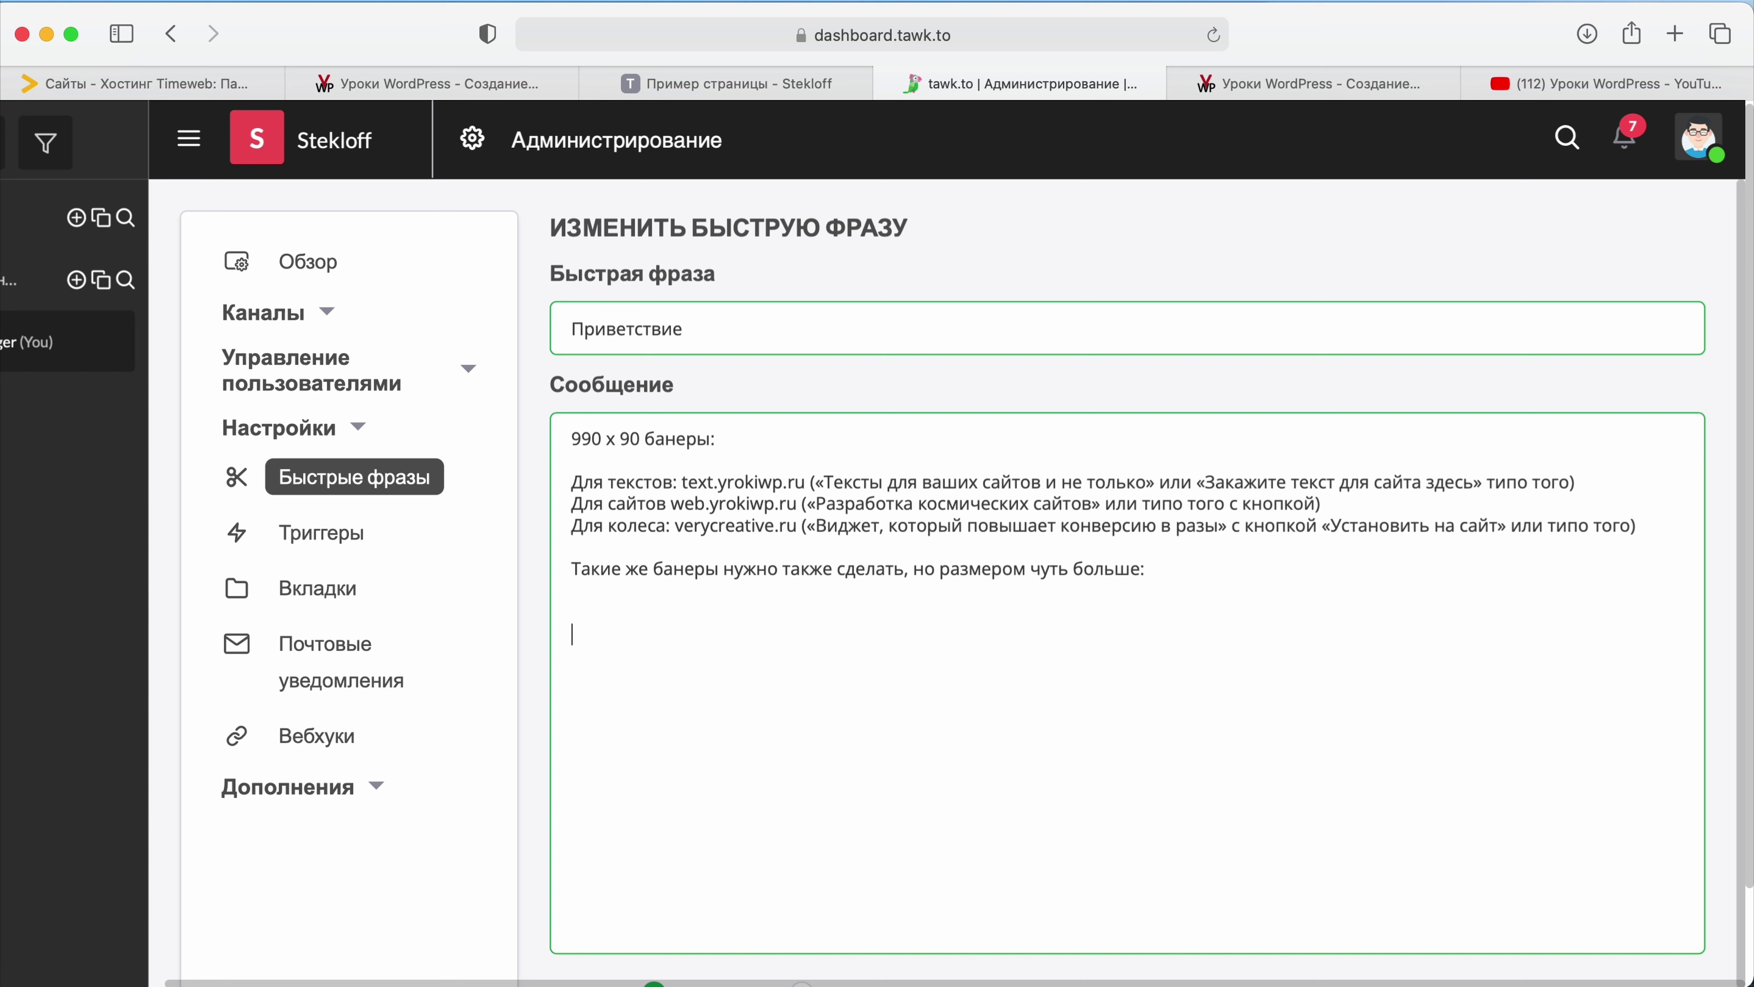
pyautogui.write('/Приветствие')
# Step: Compare the phrase name "Приветствие" with the /Приветствие command and the message text it stands for
pyautogui.moveTo(571, 329); pyautogui.dragTo(687, 329)
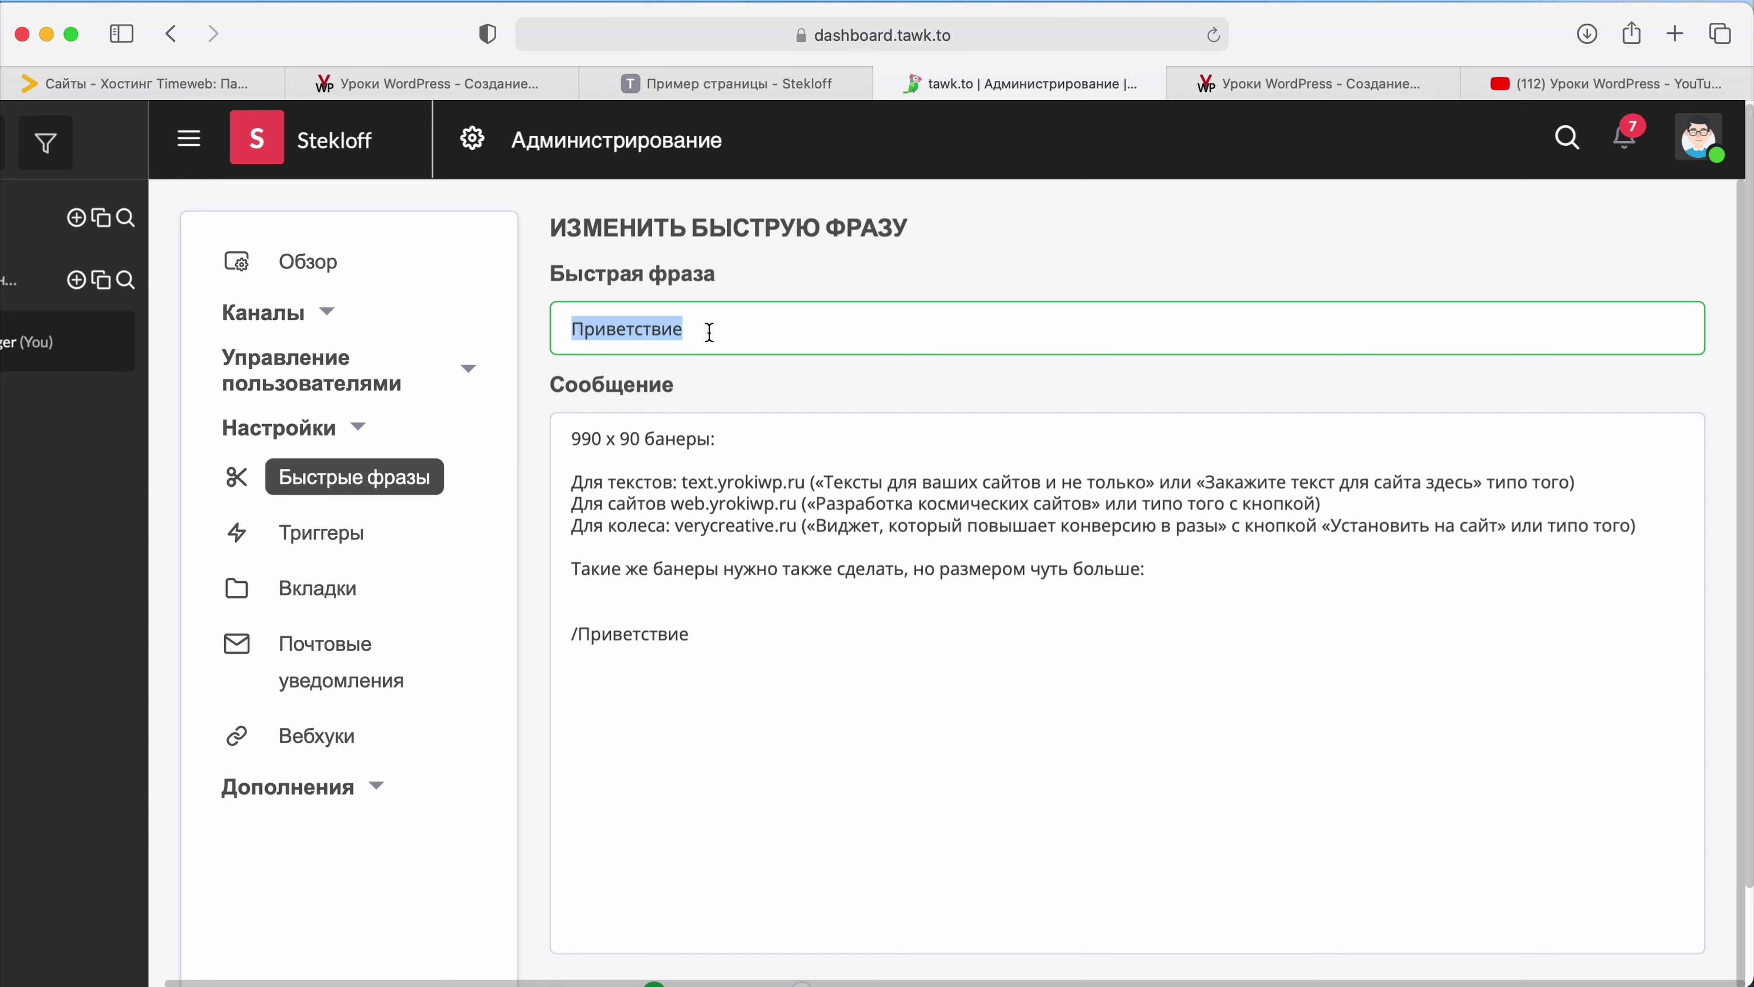
pyautogui.click(695, 631)
pyautogui.moveTo(695, 630); pyautogui.dragTo(563, 628)
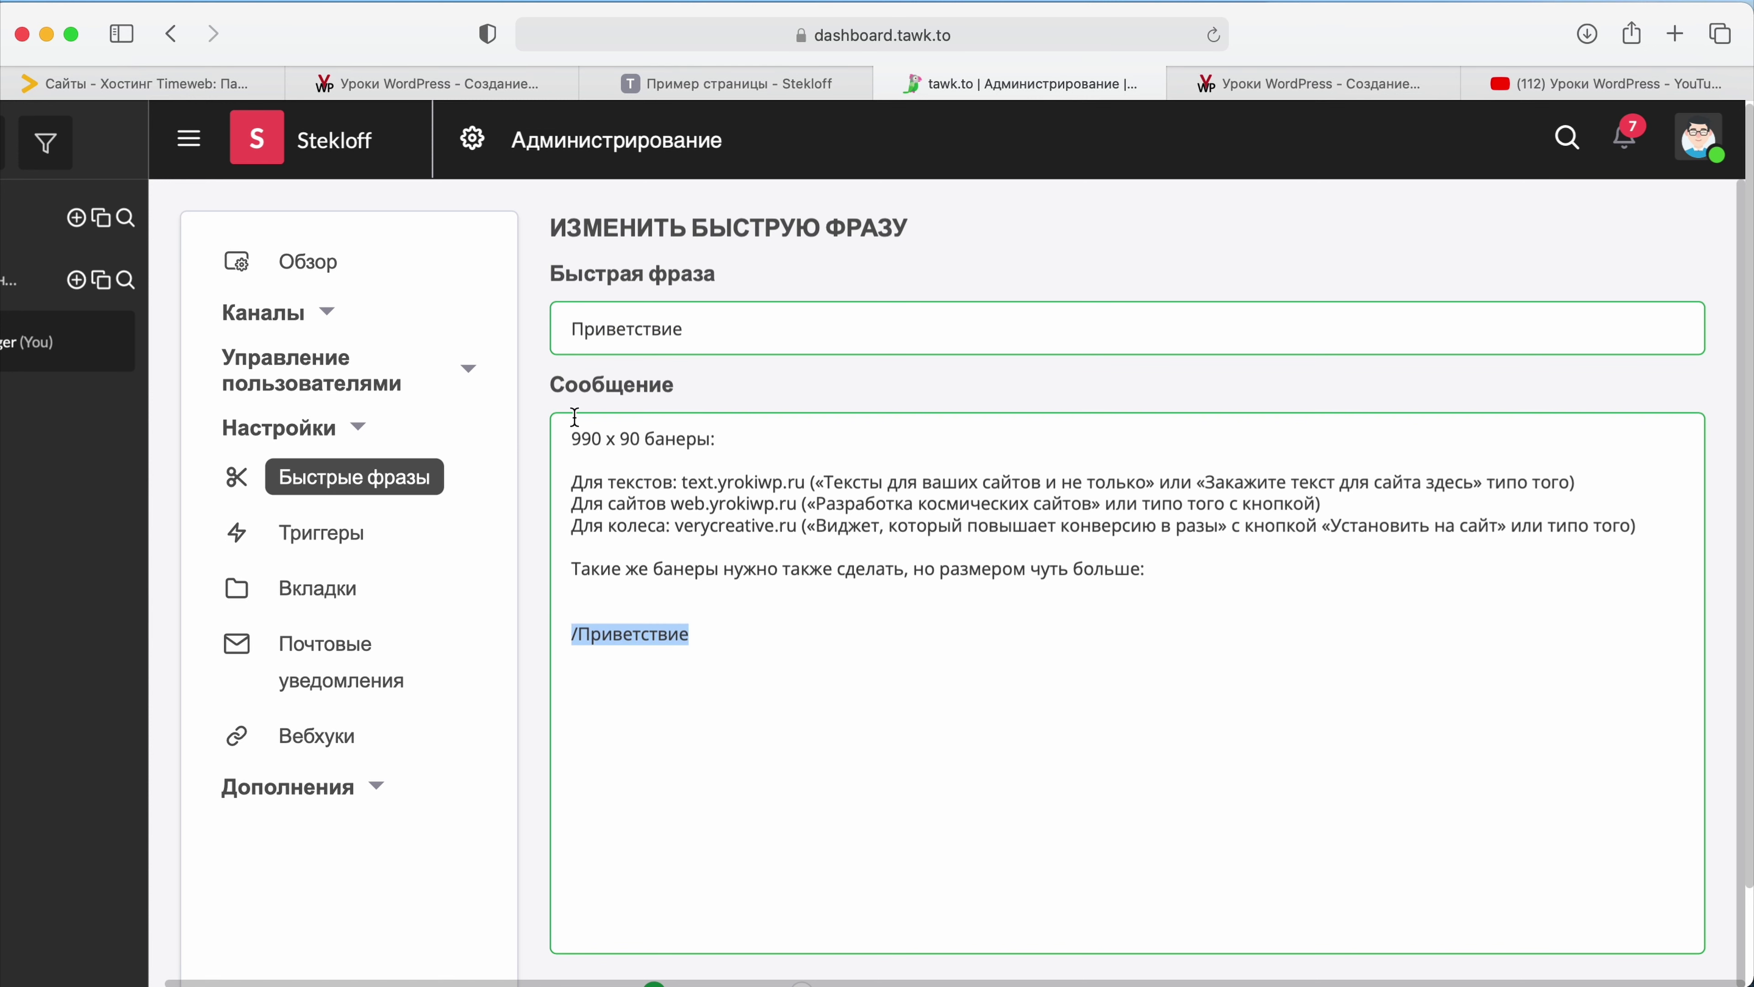
pyautogui.moveTo(571, 437); pyautogui.dragTo(1060, 427)
pyautogui.click(1220, 573)
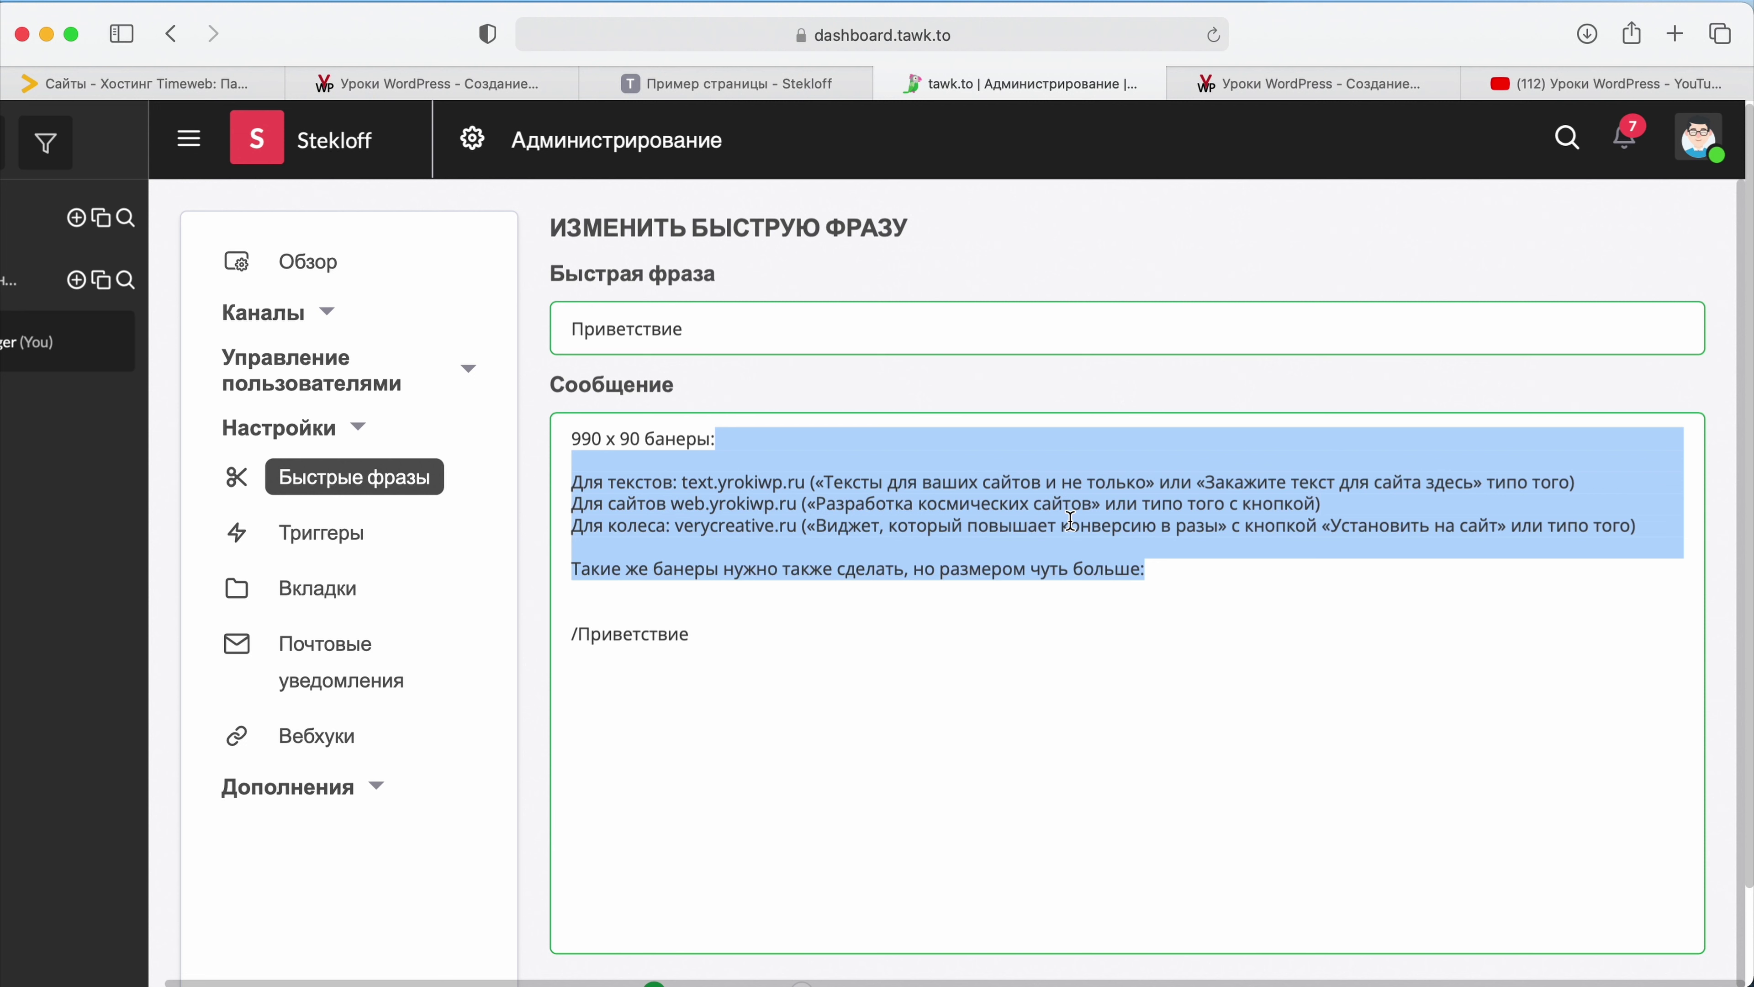
# Step: Check the "Триггеры" list at normal zoom, and review the "Панель управления" overview with its statistics and history
pyautogui.click(319, 536)
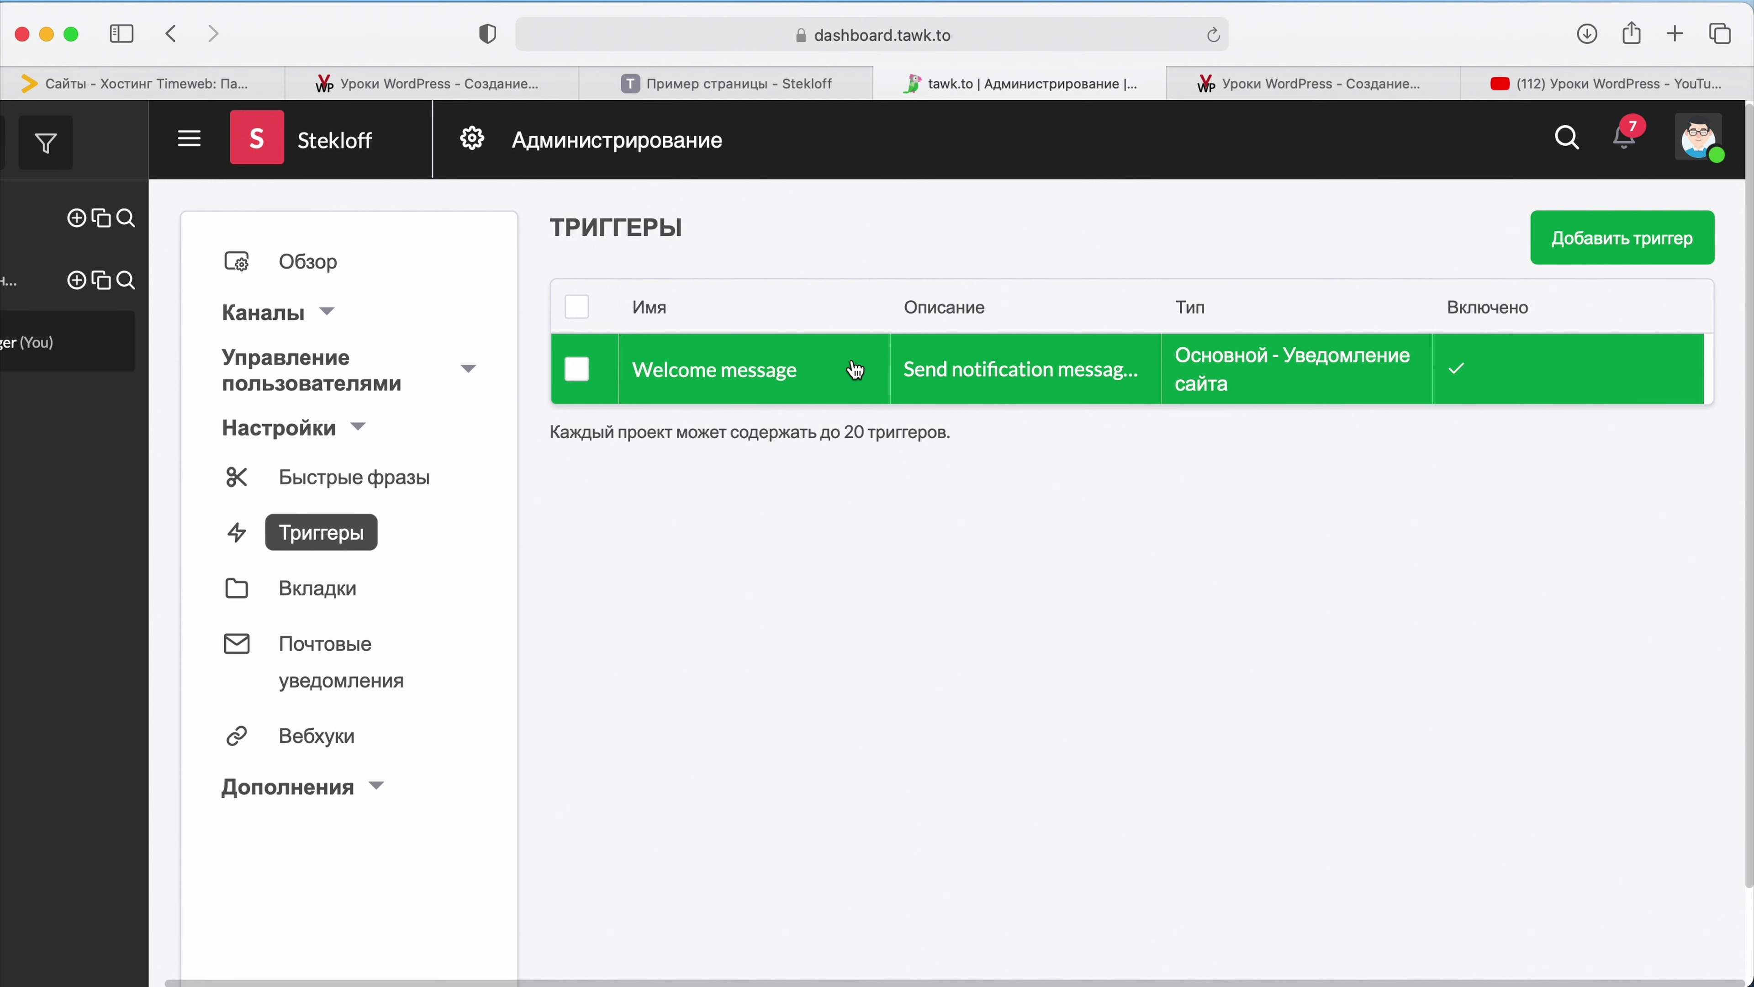
pyautogui.press('super+minus')
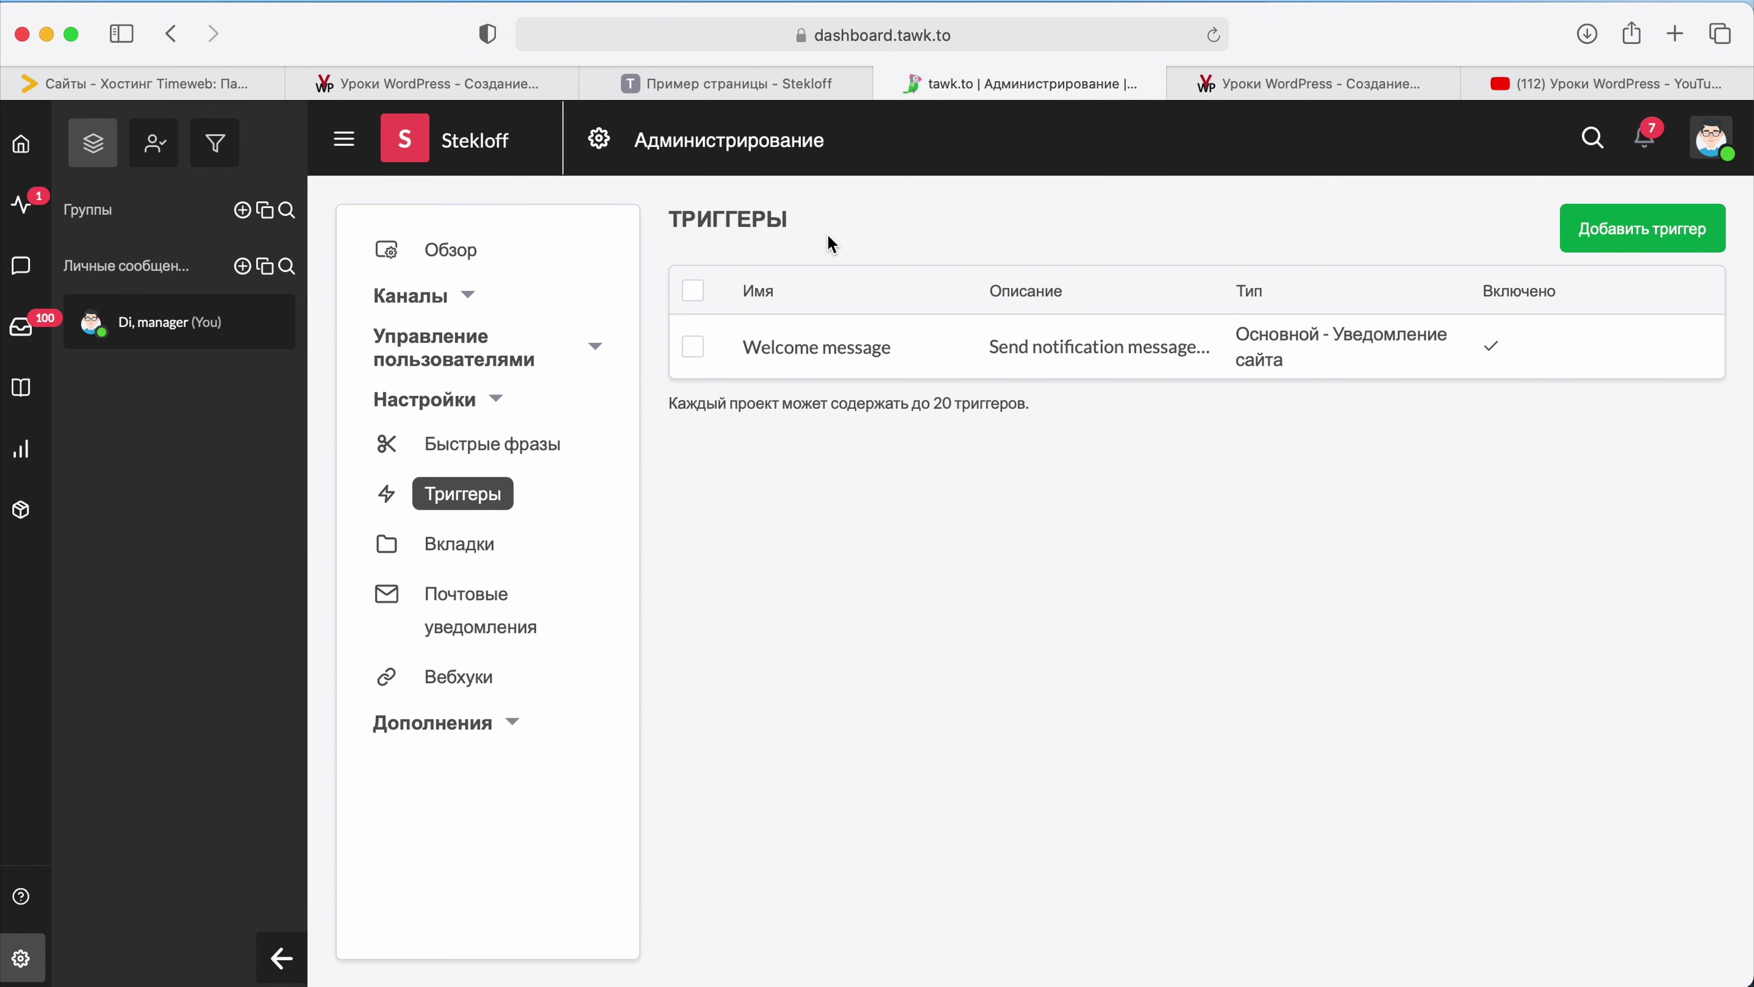
pyautogui.click(21, 144)
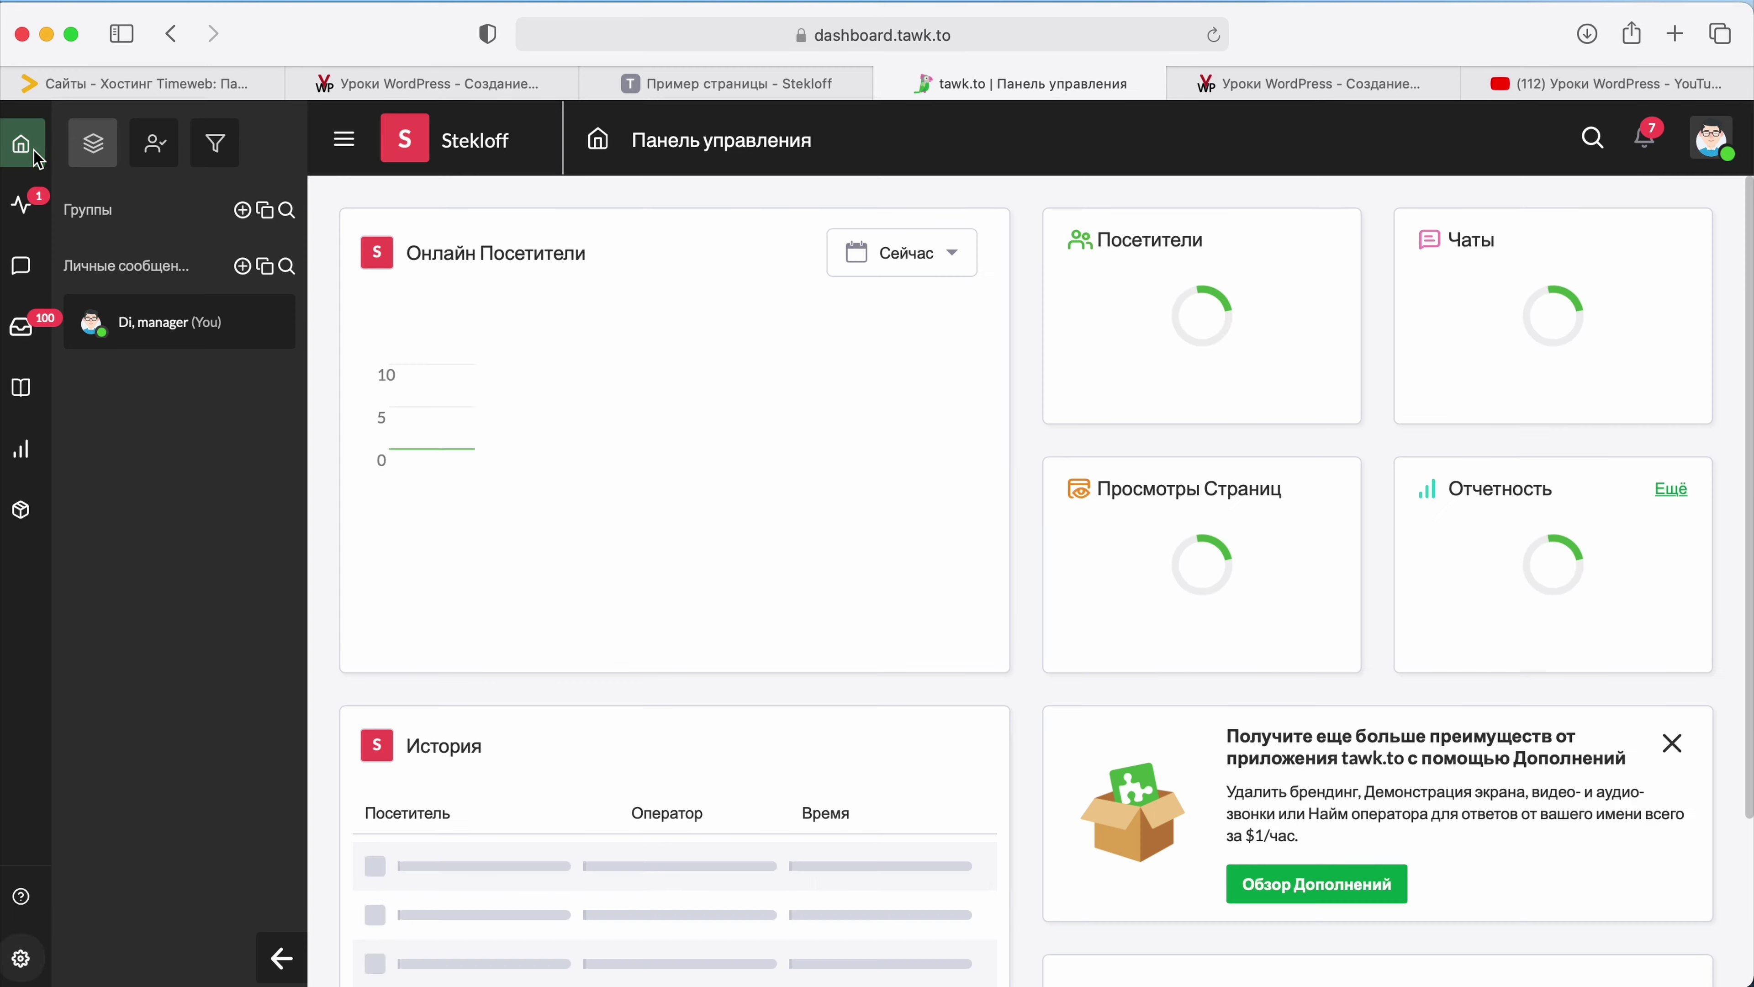
pyautogui.scroll(-5, 844, 568)
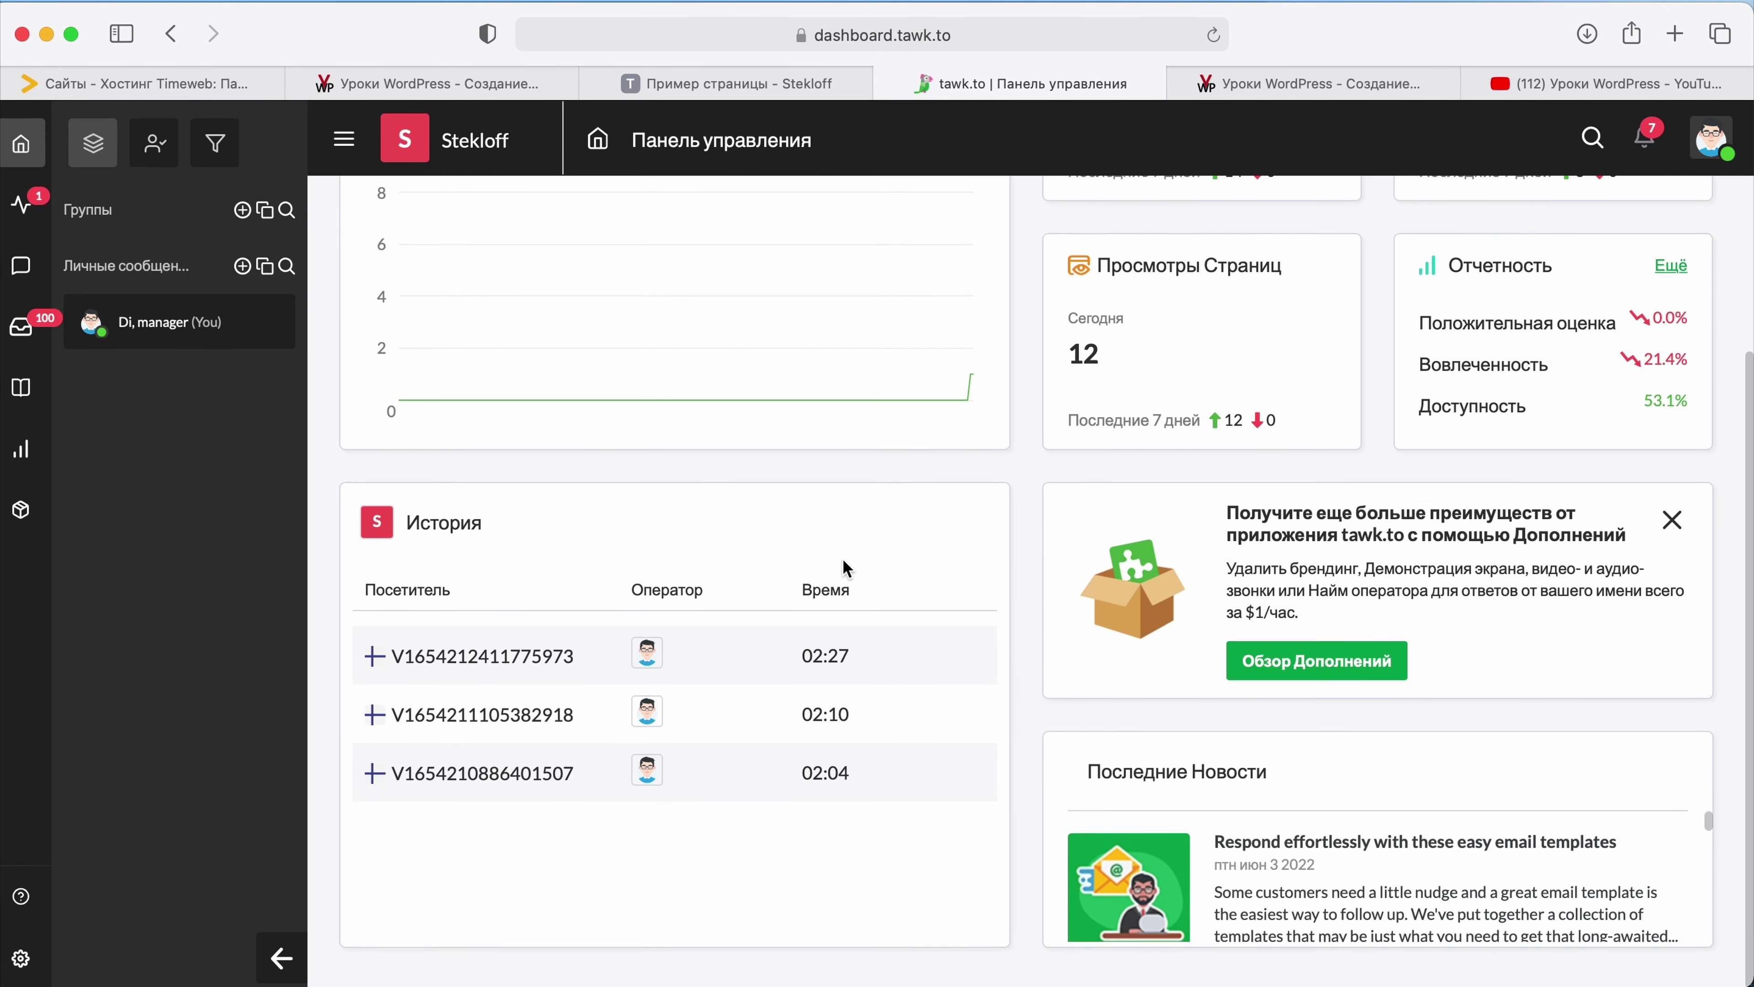
pyautogui.scroll(5, 847, 567)
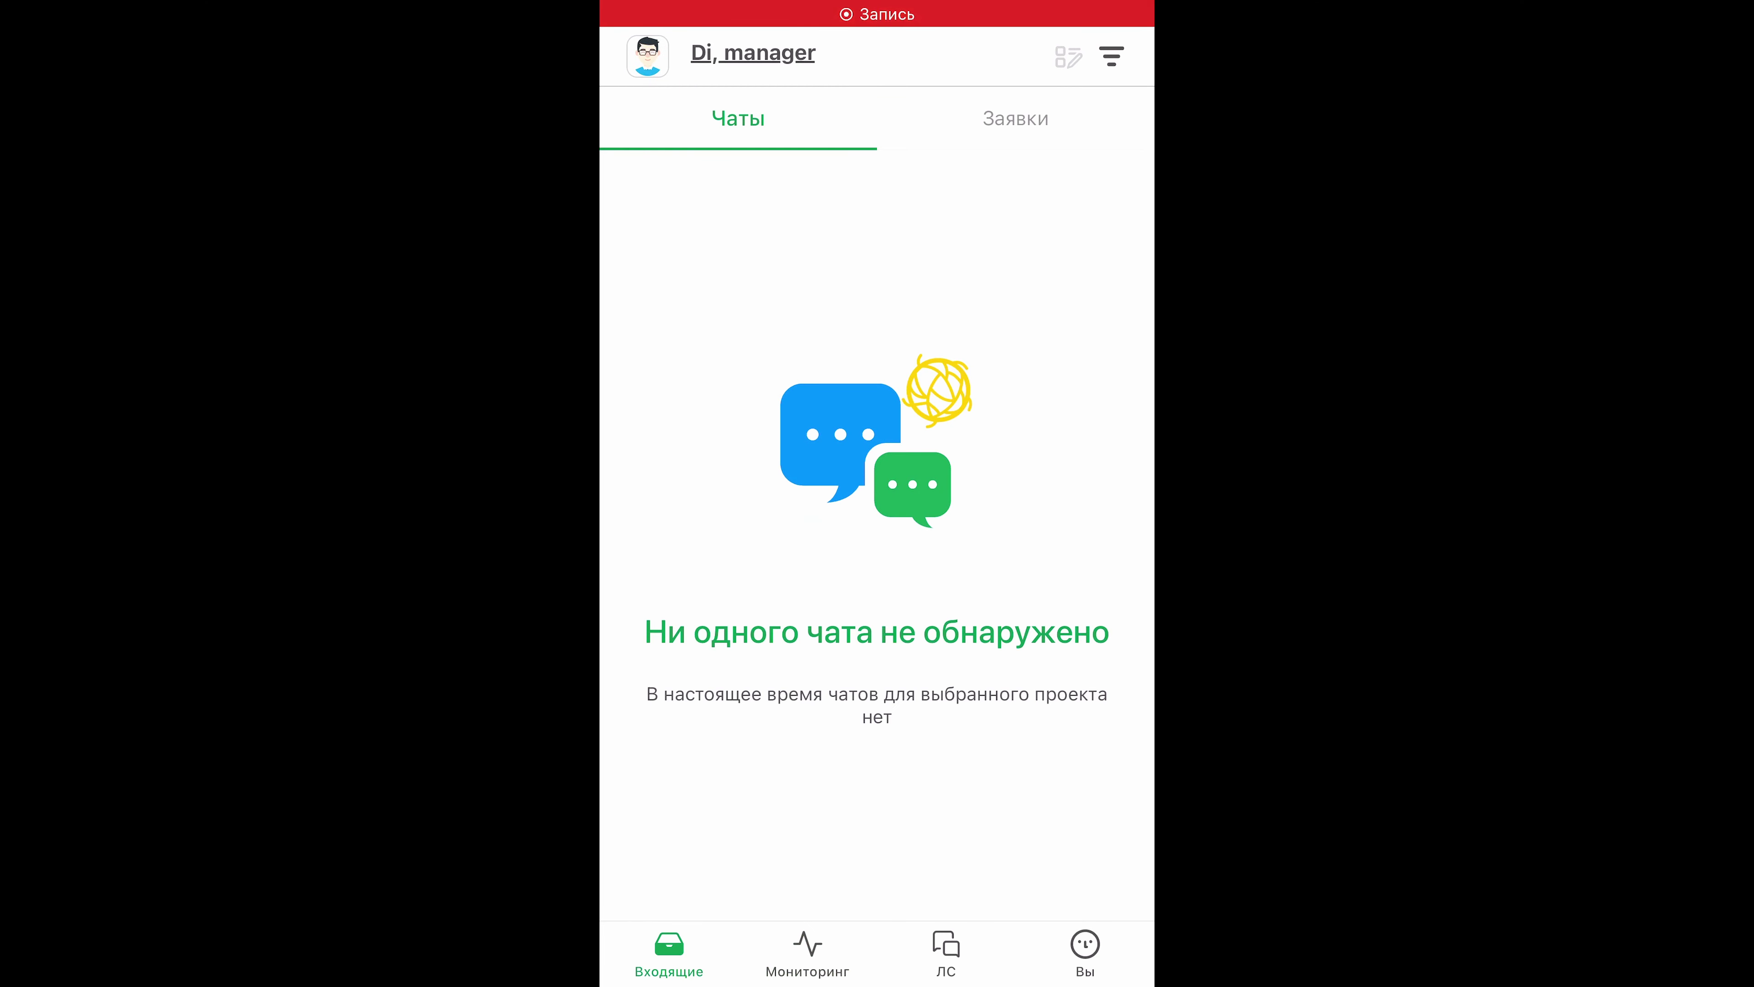
# Step: Switch to the tawk.to mobile app and look through its "Мониторинг", "ЛС" and "Вы" sections
pyautogui.click(807, 954)
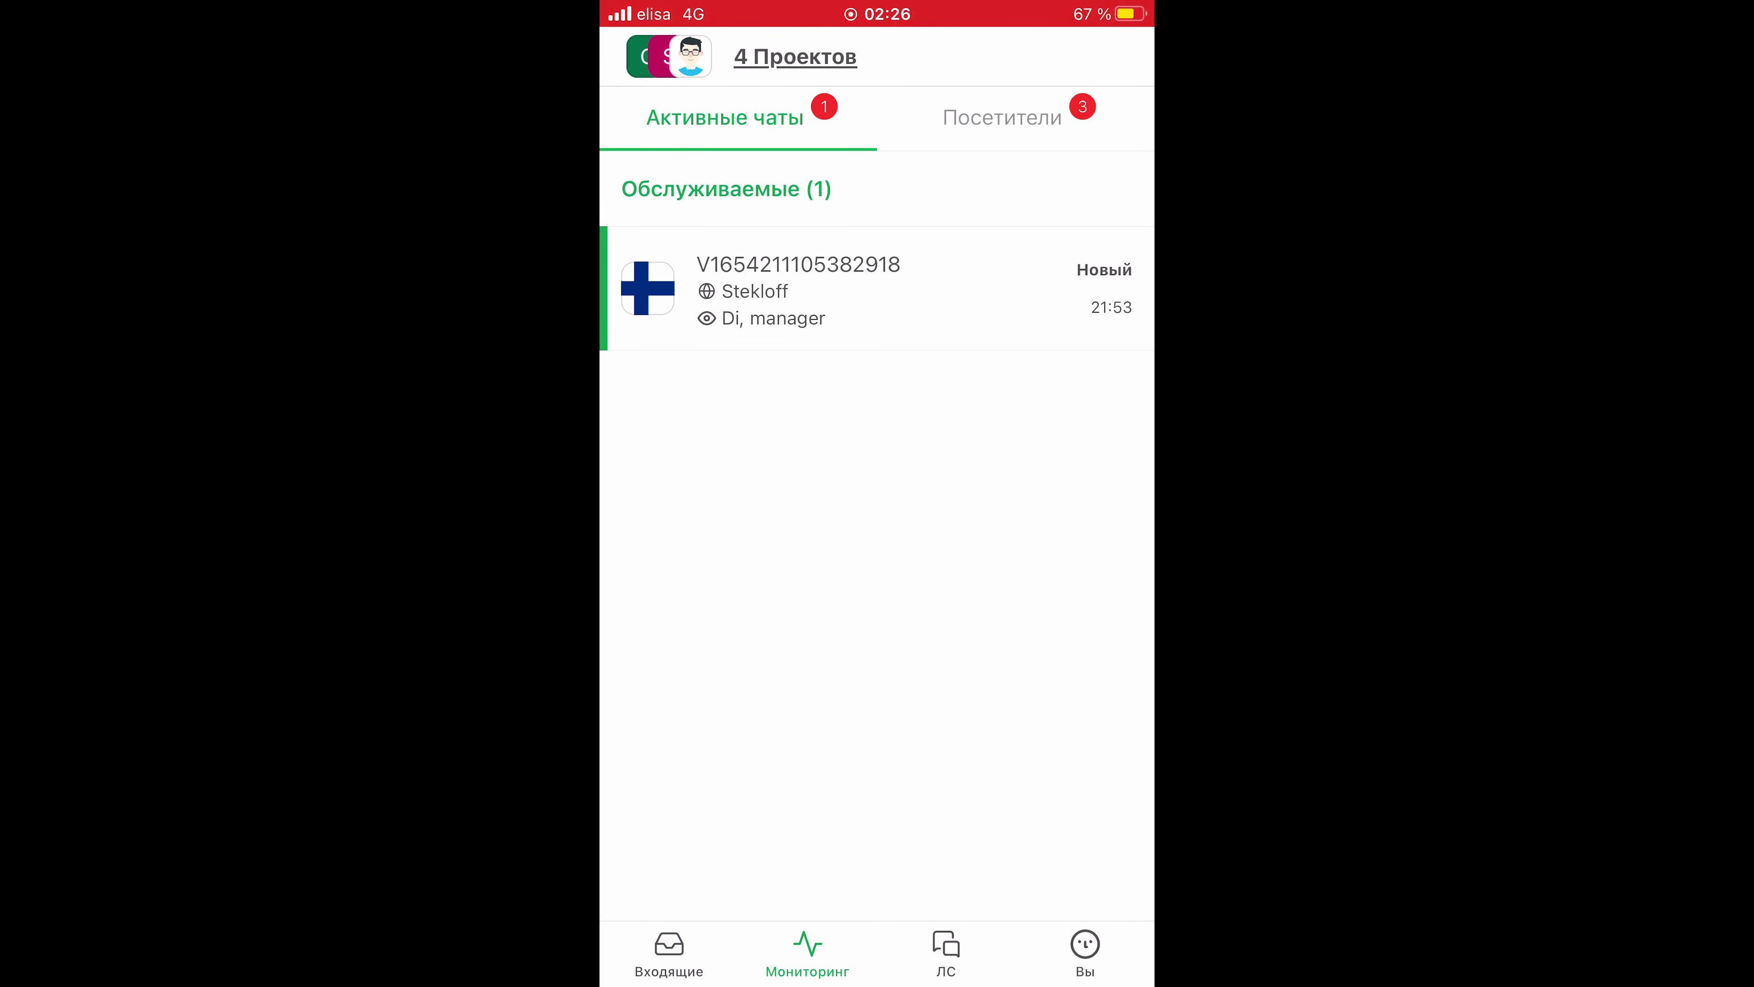
pyautogui.click(946, 953)
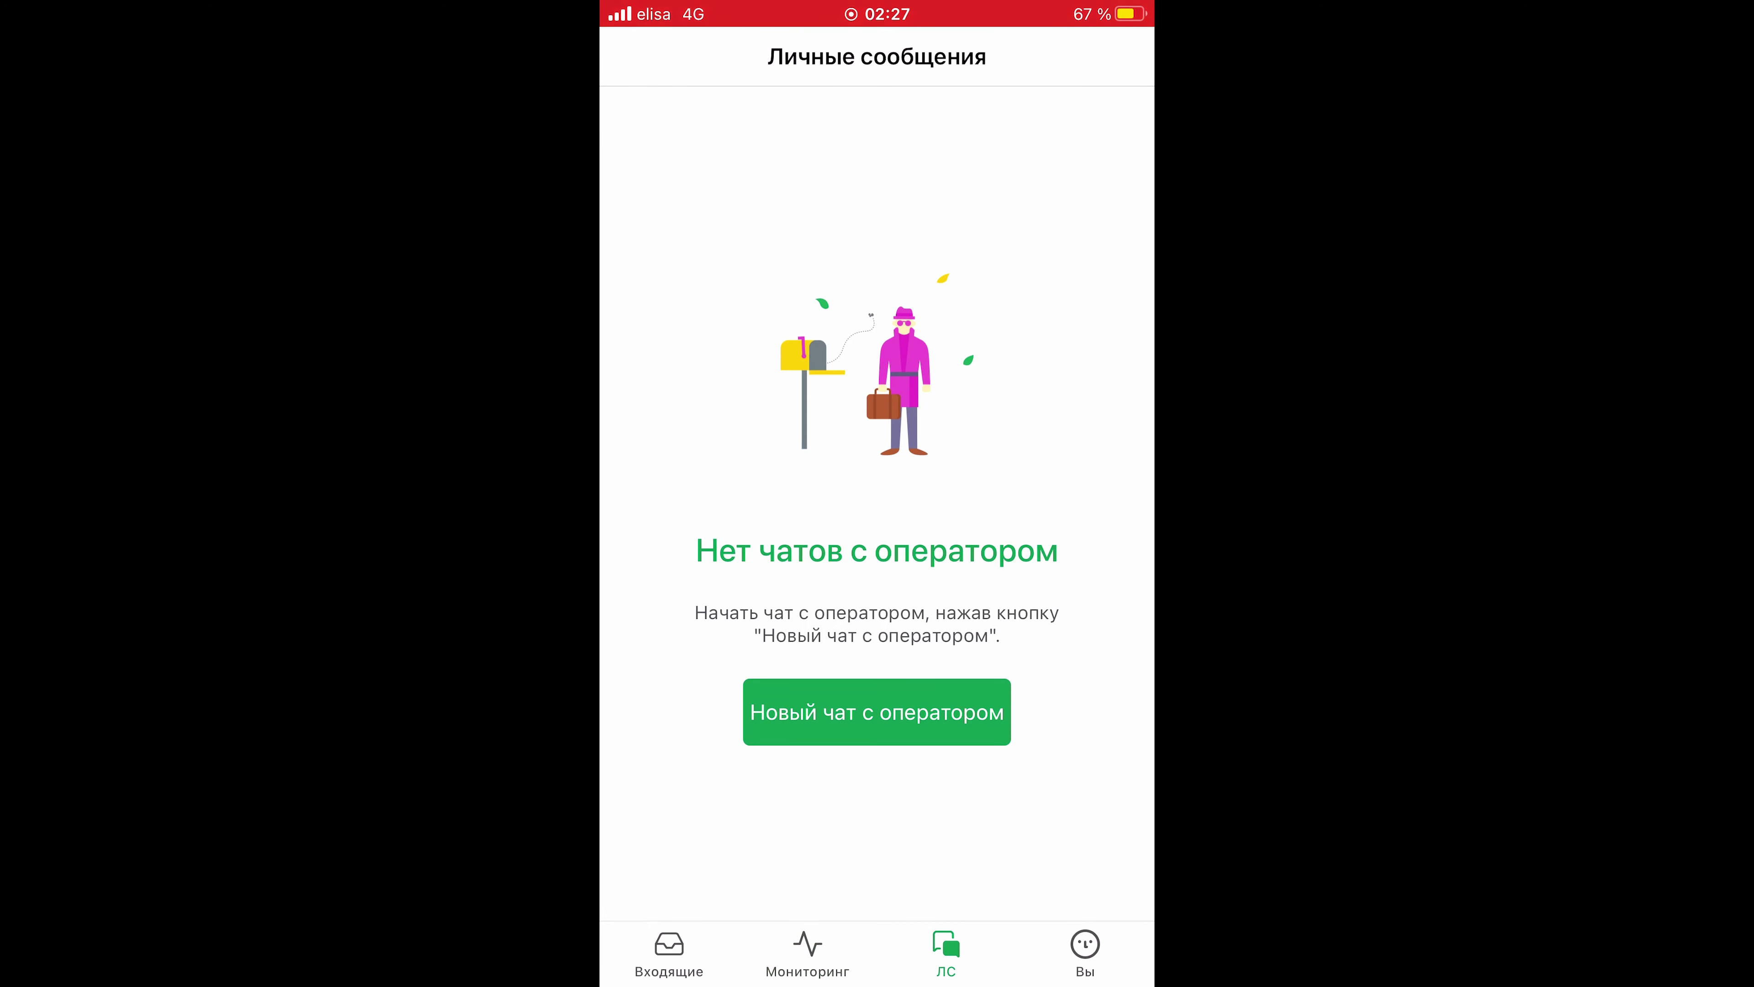
pyautogui.click(1084, 953)
pyautogui.scroll(-5, 876, 471)
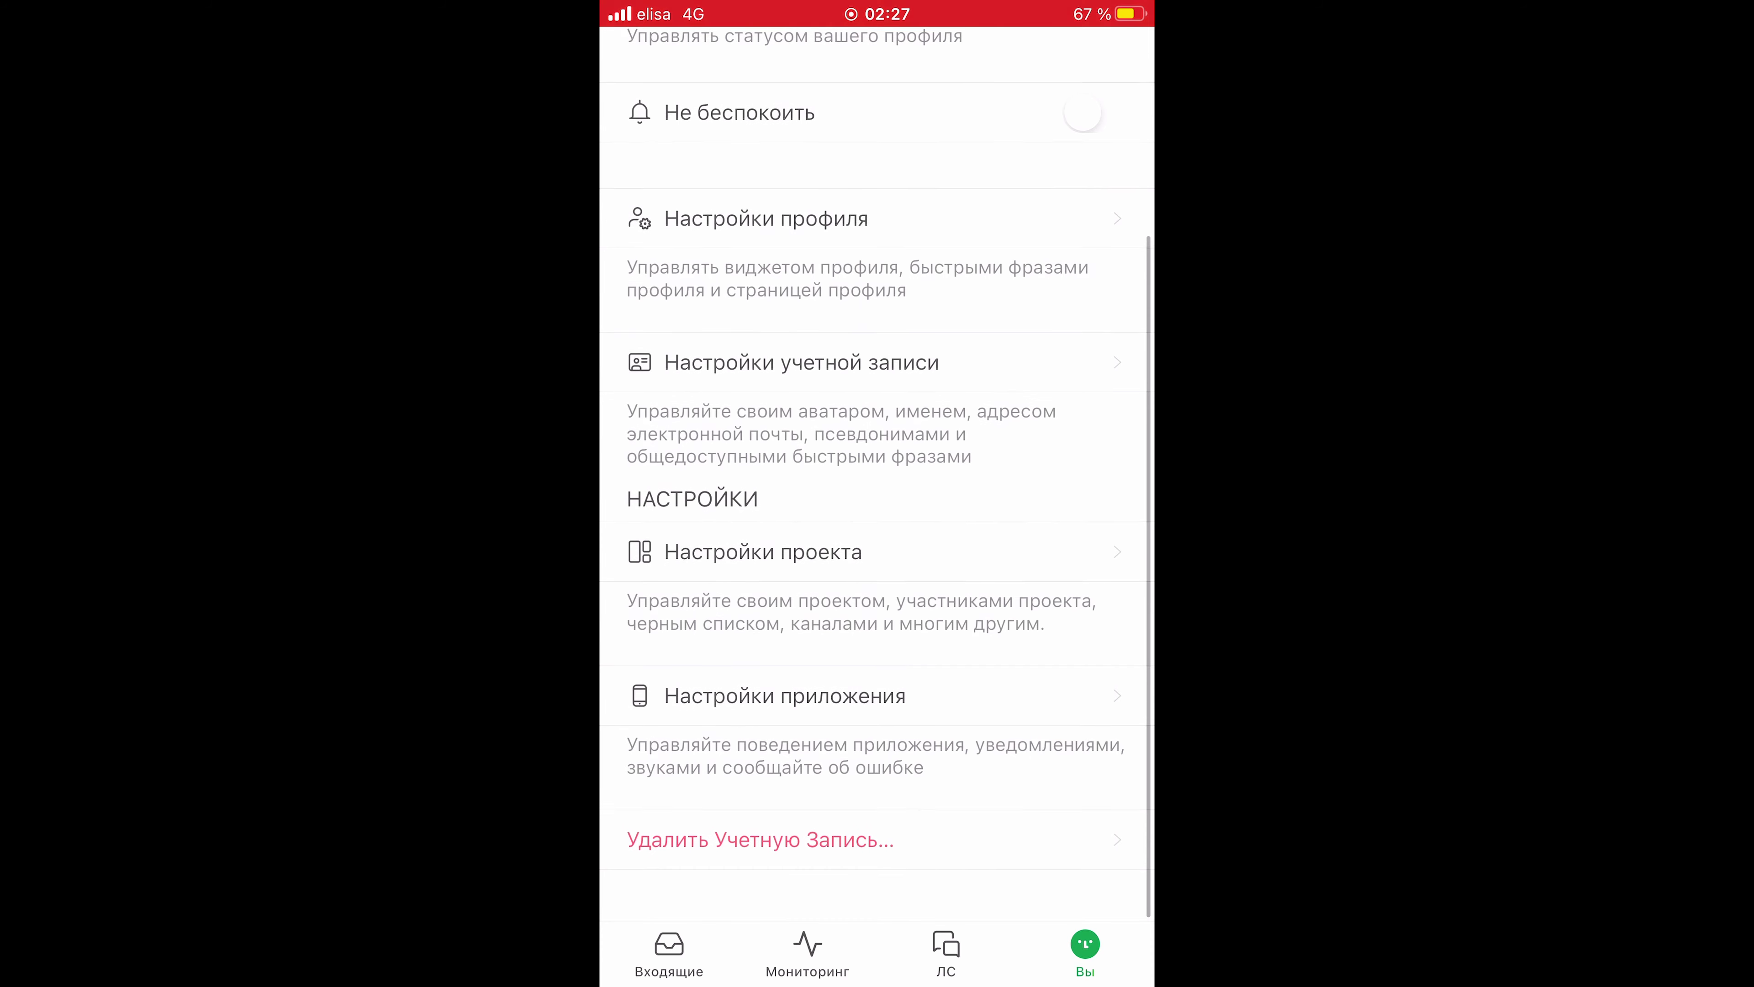
pyautogui.scroll(2, 876, 472)
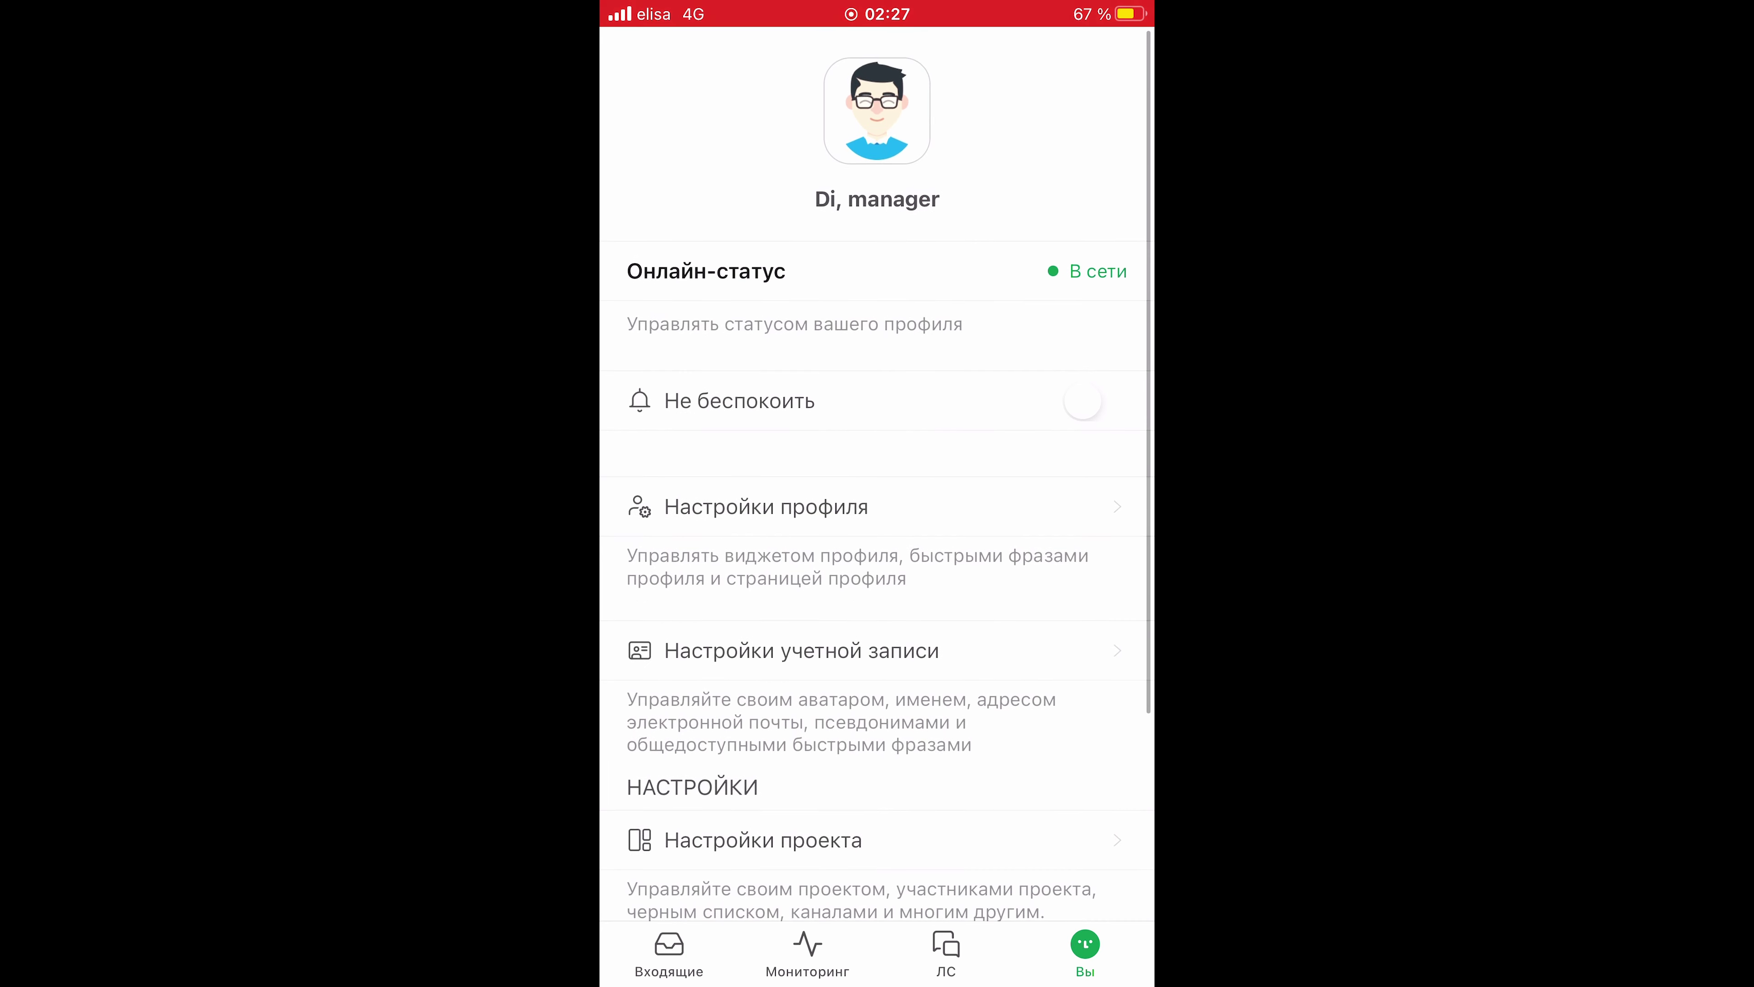
# Step: Try the "Не беспокоить" switch on and off, and view the online status choices without picking one
pyautogui.click(1095, 399)
pyautogui.click(1096, 399)
pyautogui.click(1089, 270)
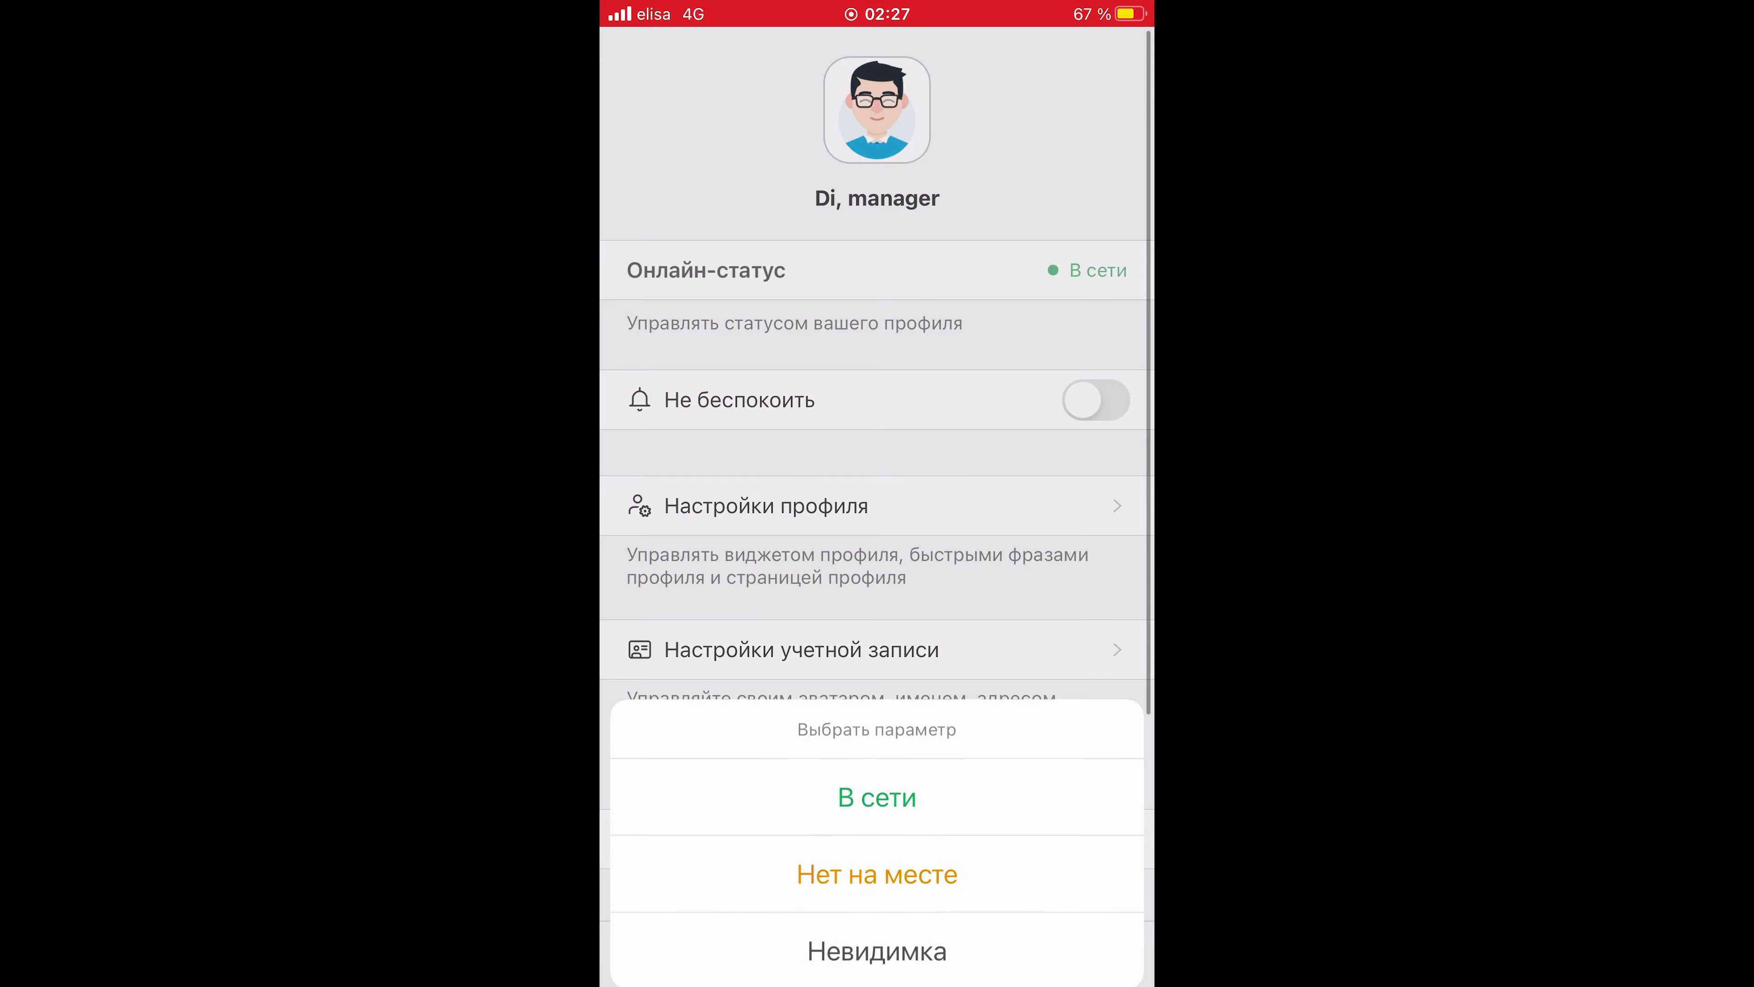
pyautogui.click(876, 697)
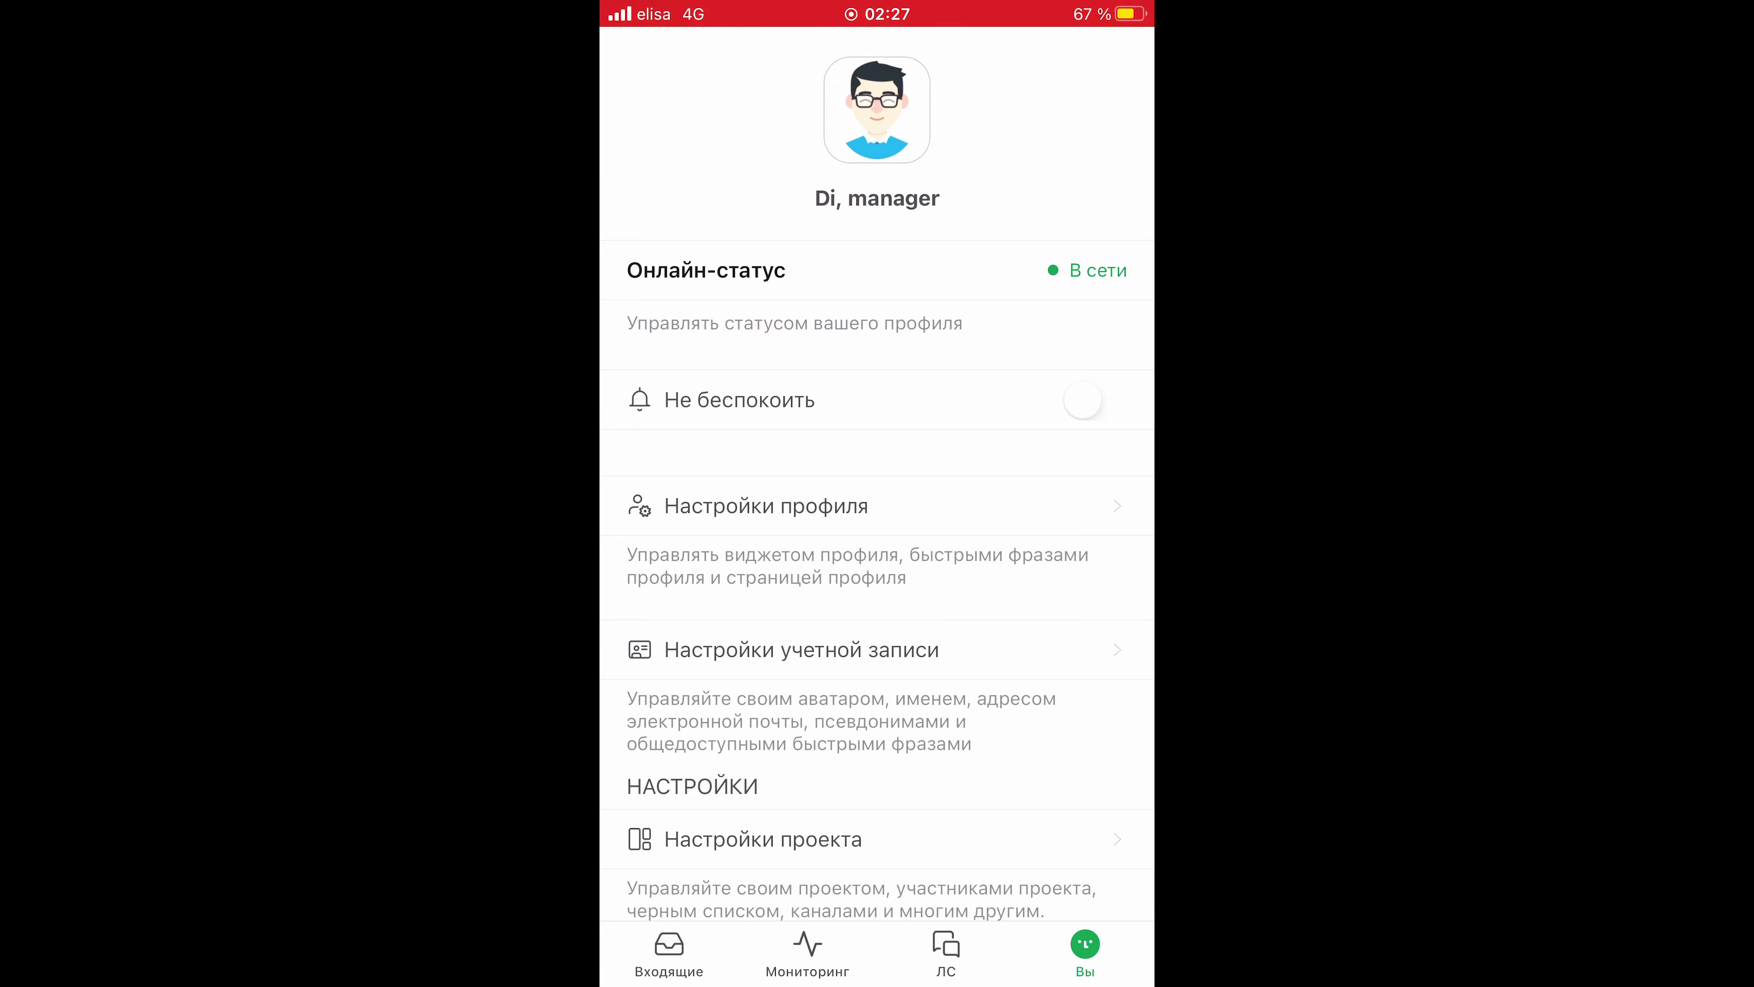
# Step: Open the unanswered Stekloff visitor chat from "Мониторинг", join the conversation as the manager, and place the cursor in the message field
pyautogui.click(807, 950)
pyautogui.click(668, 950)
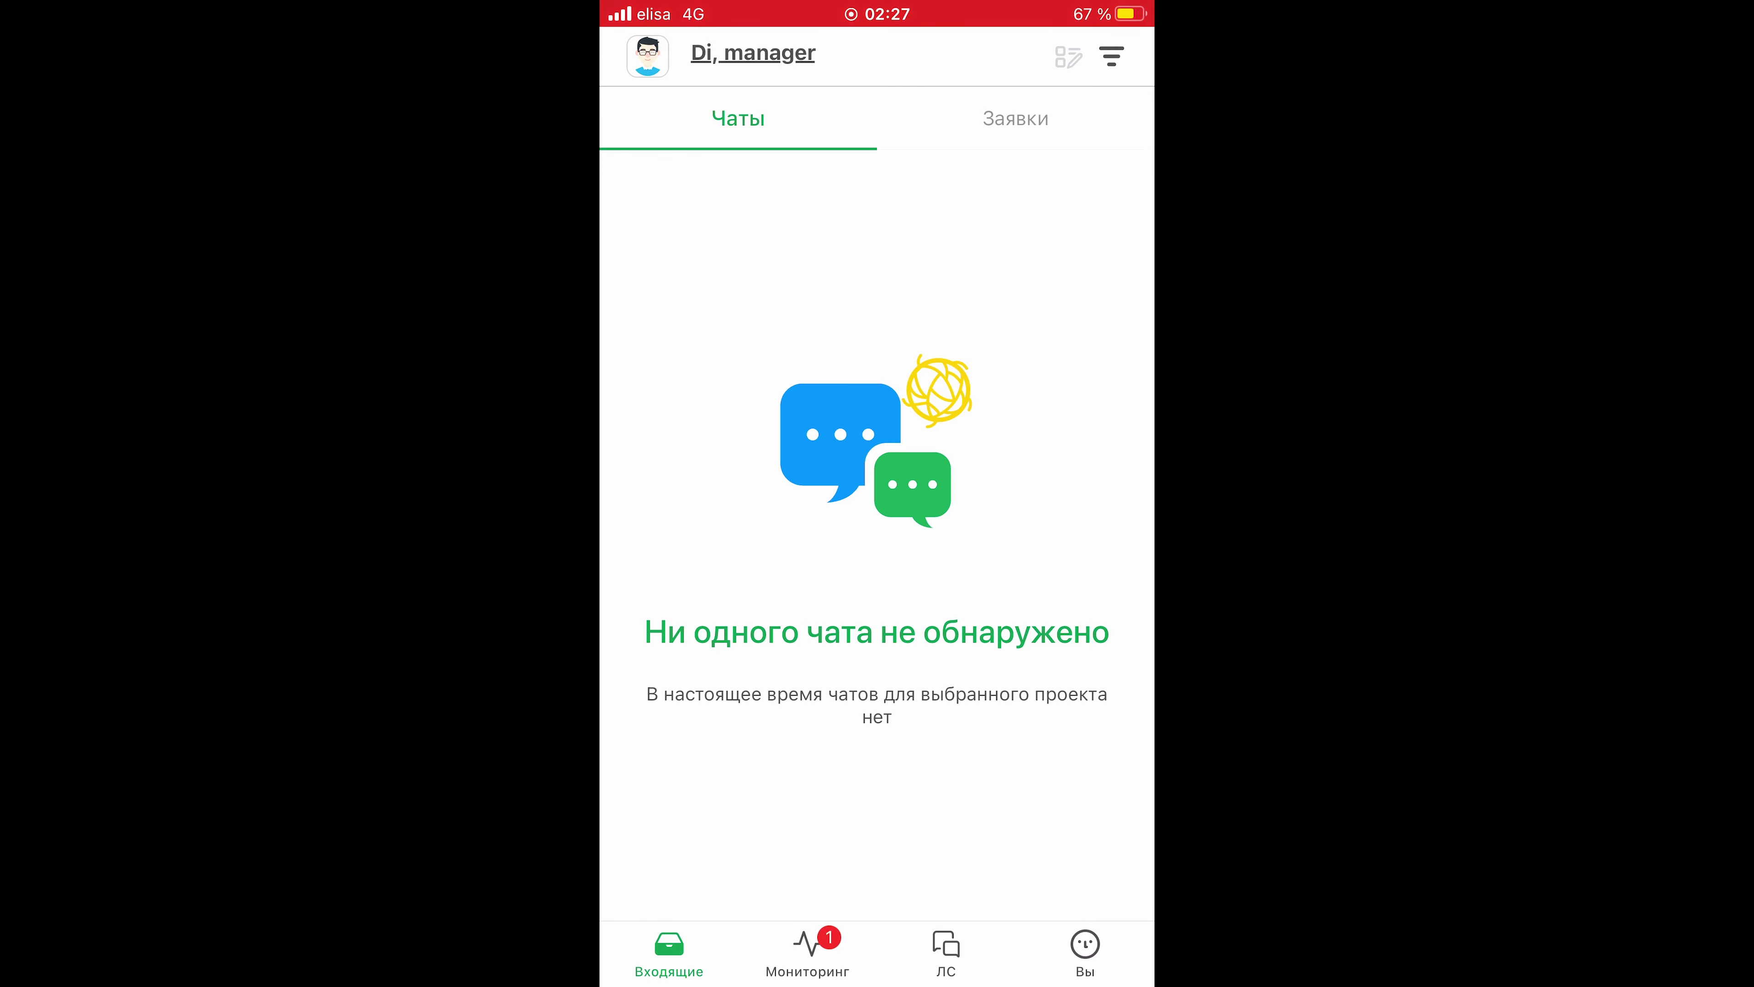
pyautogui.click(807, 950)
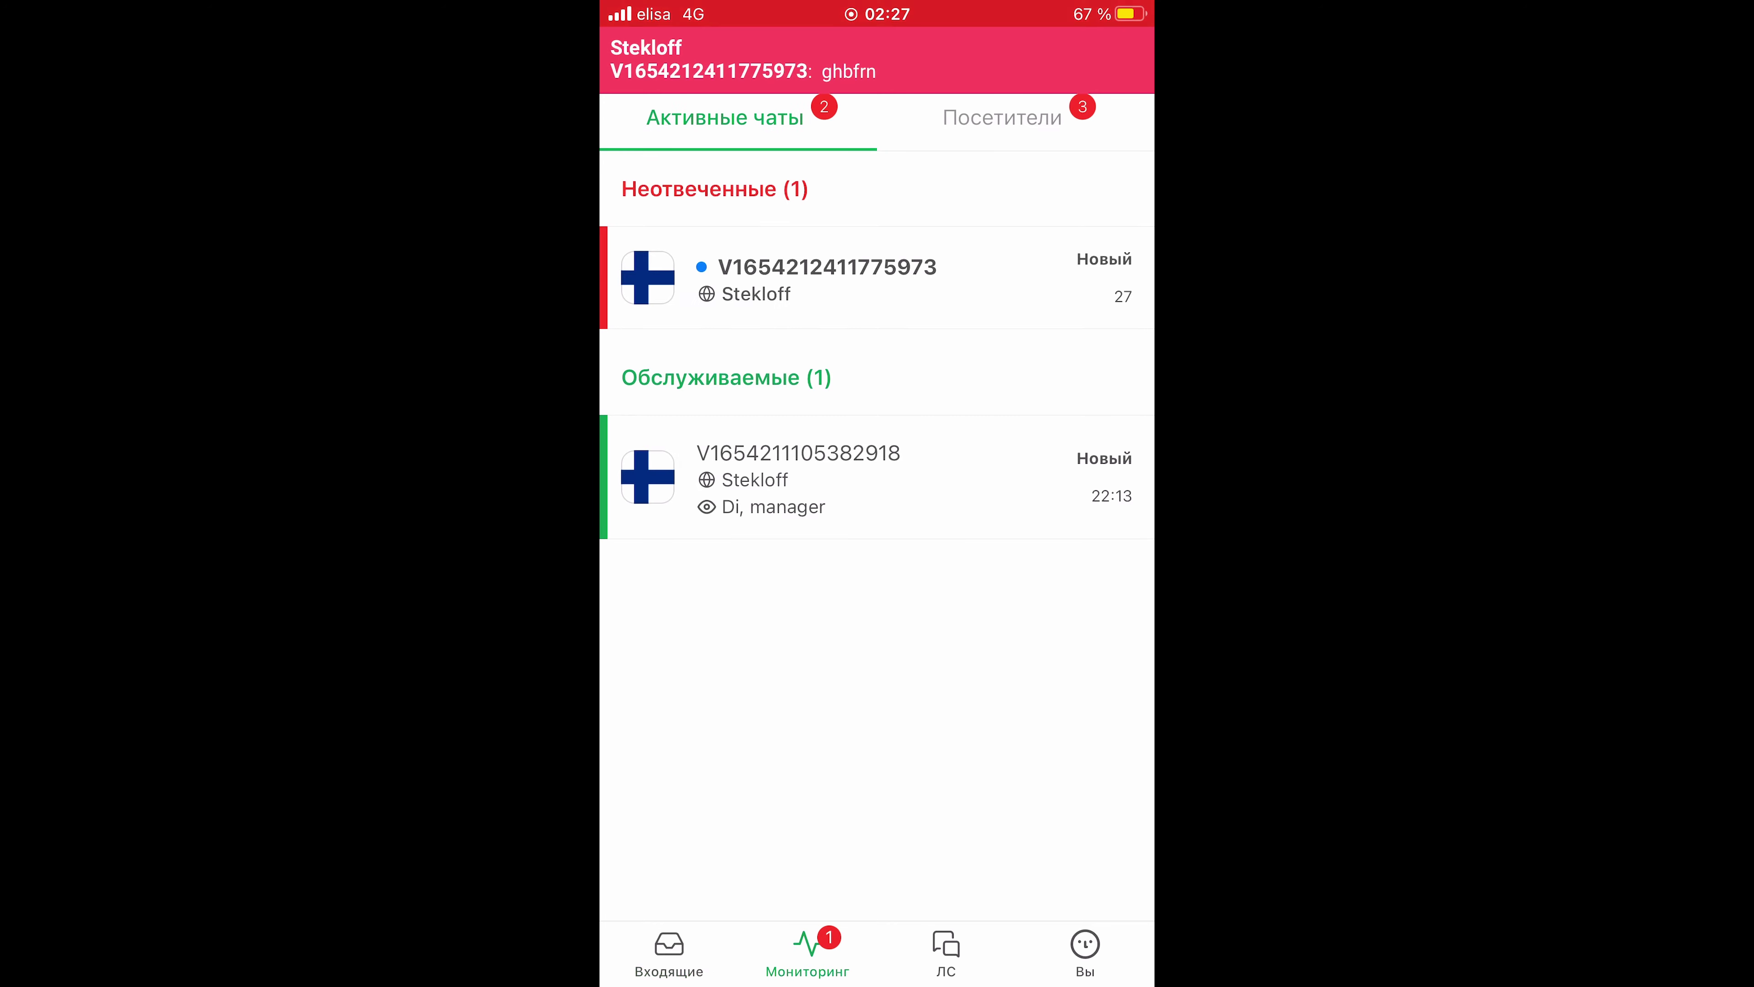
pyautogui.click(827, 277)
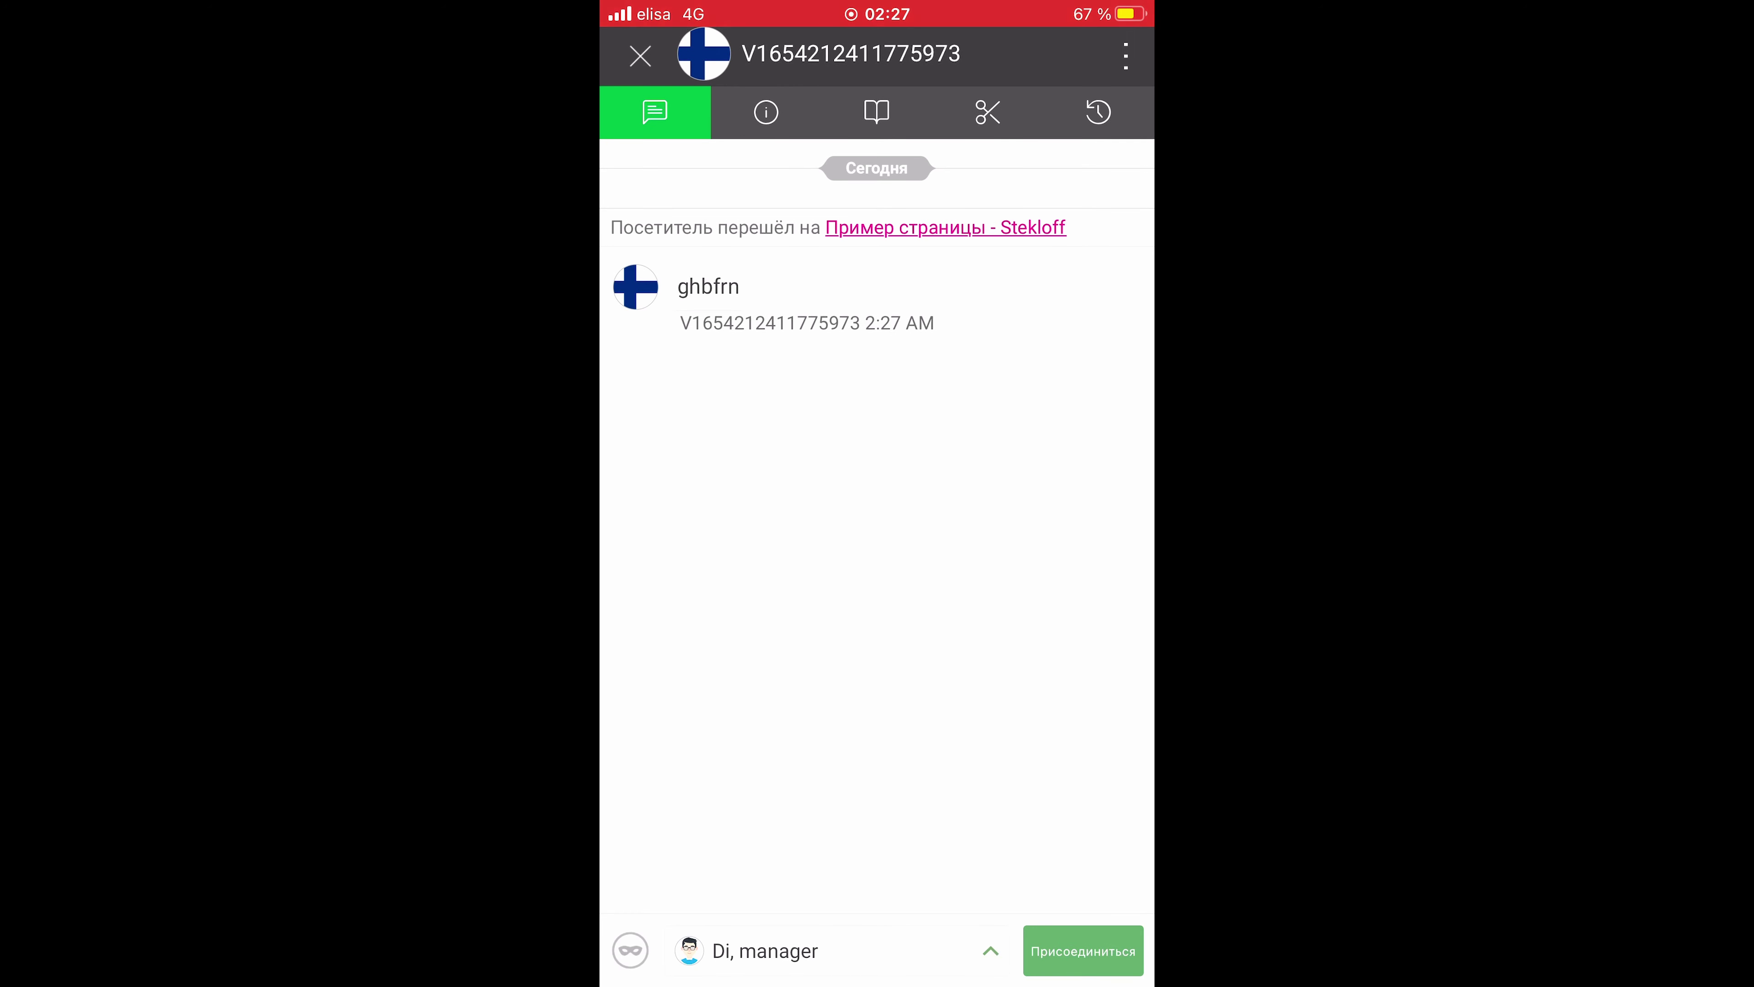
pyautogui.click(1083, 950)
pyautogui.click(829, 948)
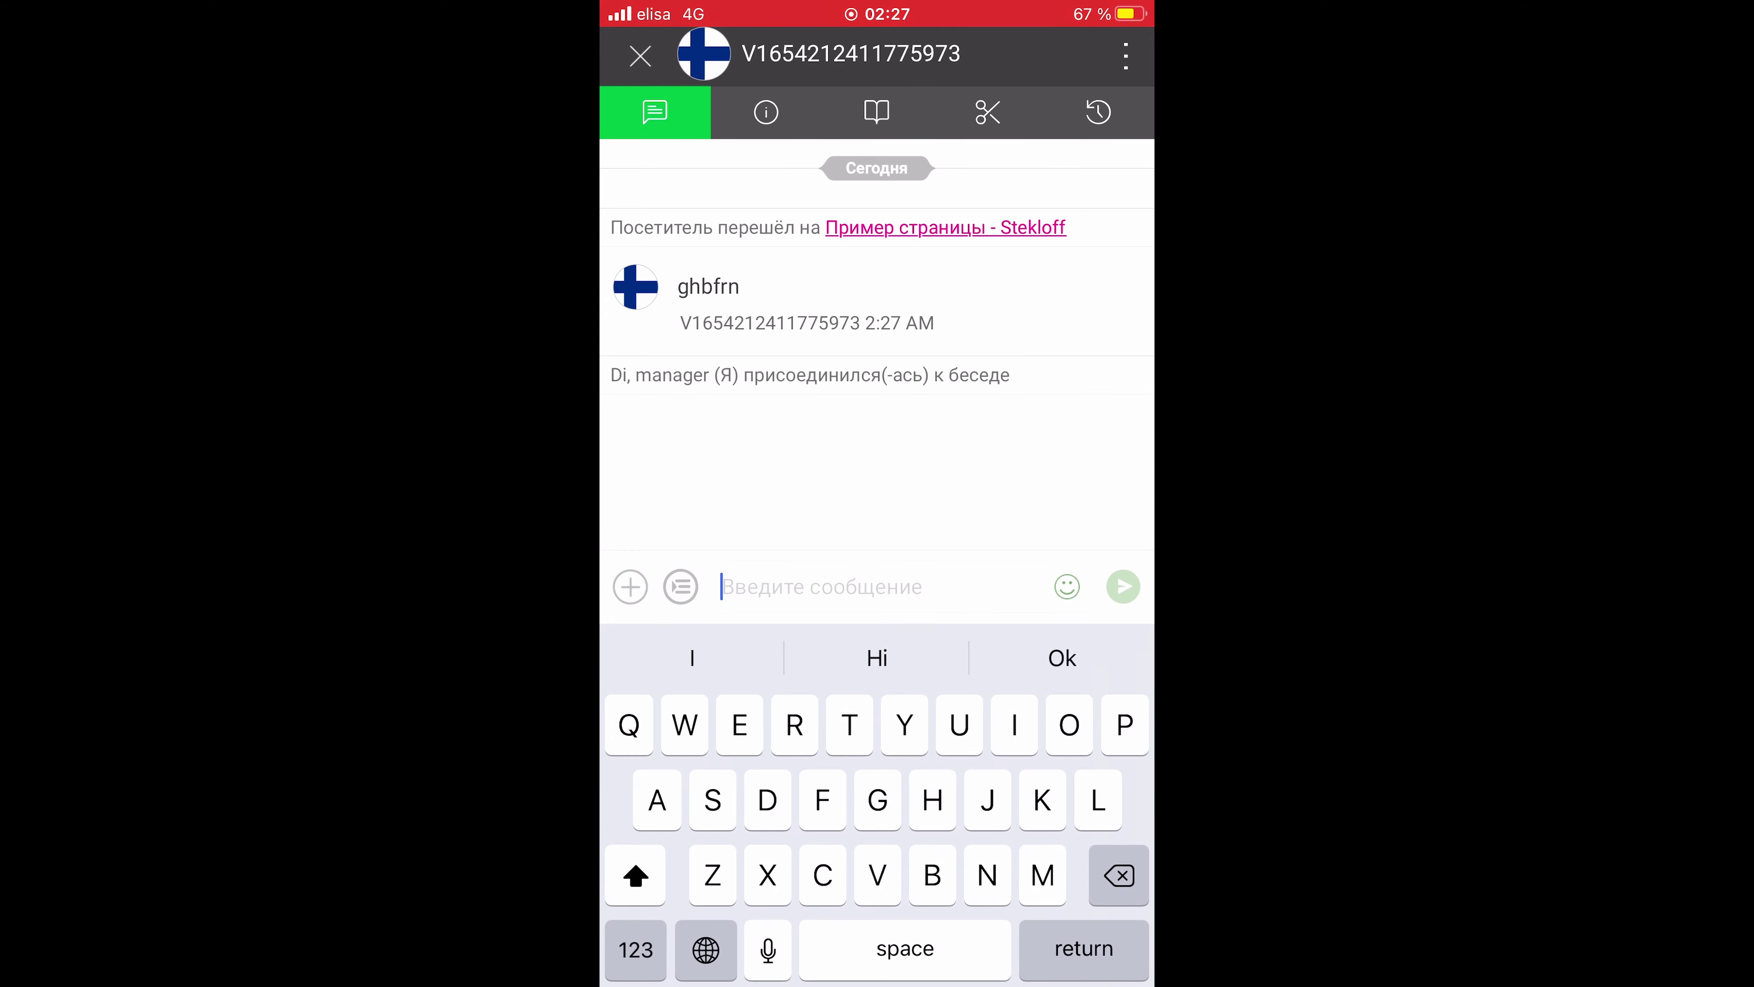
# Step: Reply to the visitor with a sleeping-face emoji, and try a check-mark emoji in the message field before removing it
pyautogui.click(705, 950)
pyautogui.click(705, 949)
pyautogui.click(706, 949)
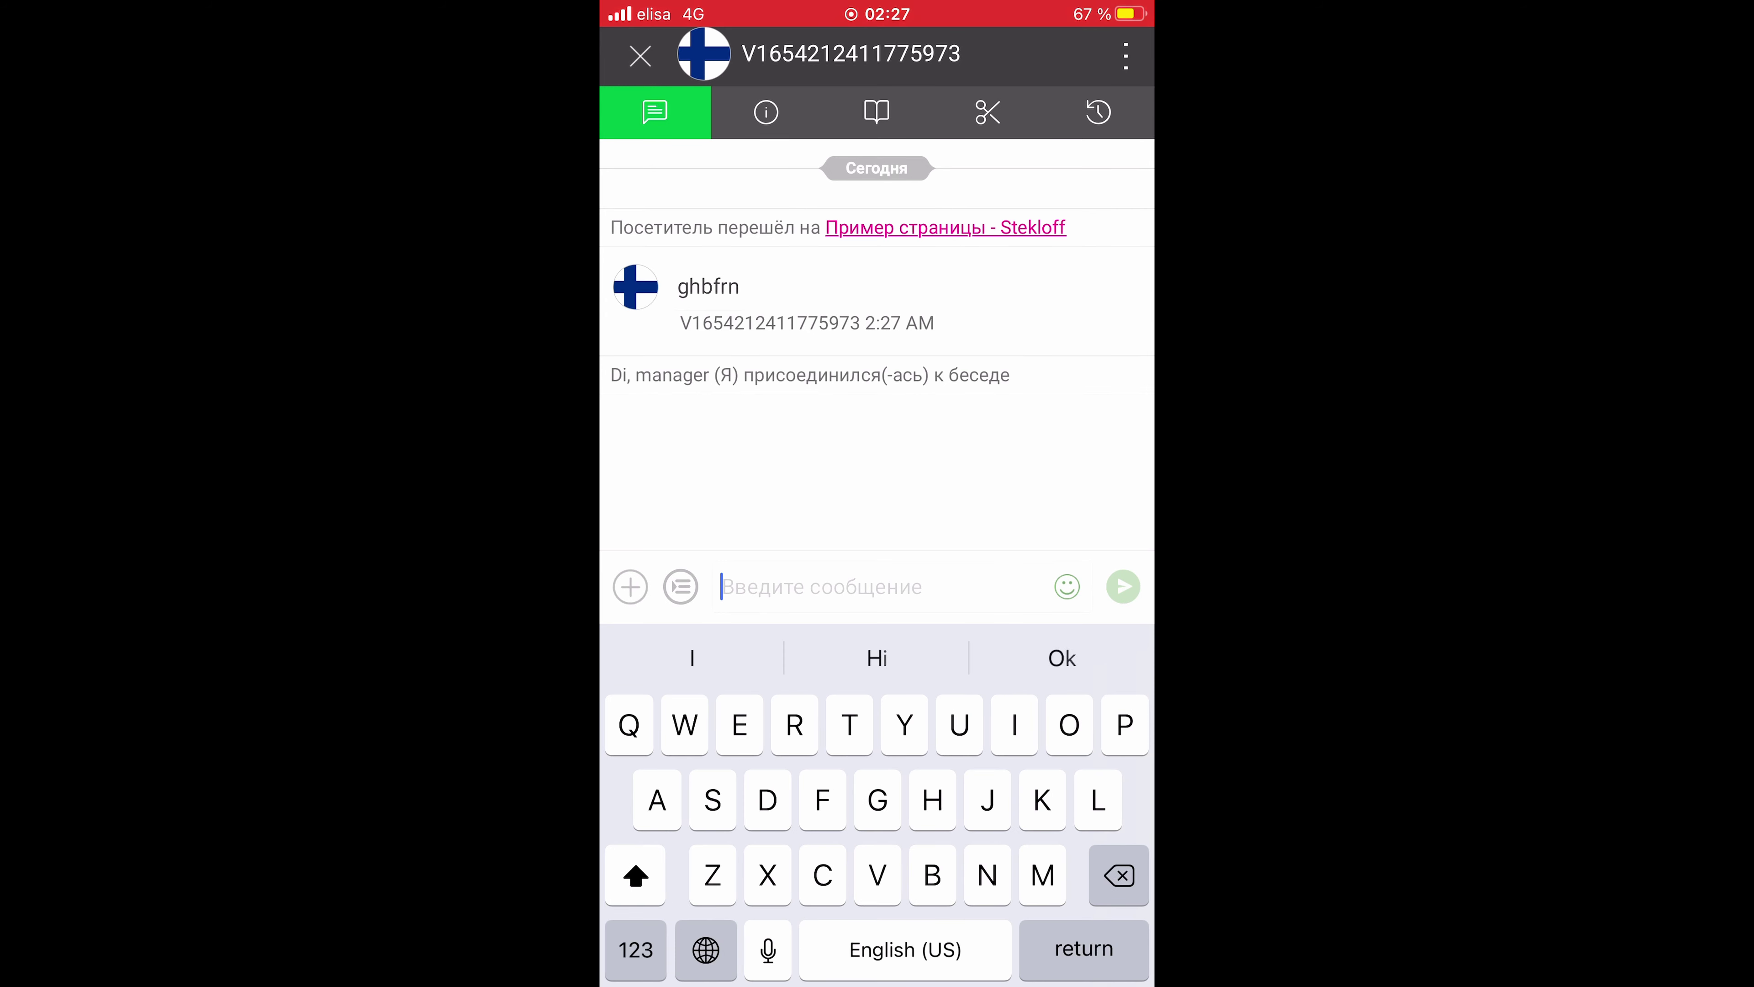
pyautogui.click(705, 950)
pyautogui.click(862, 786)
pyautogui.click(1123, 520)
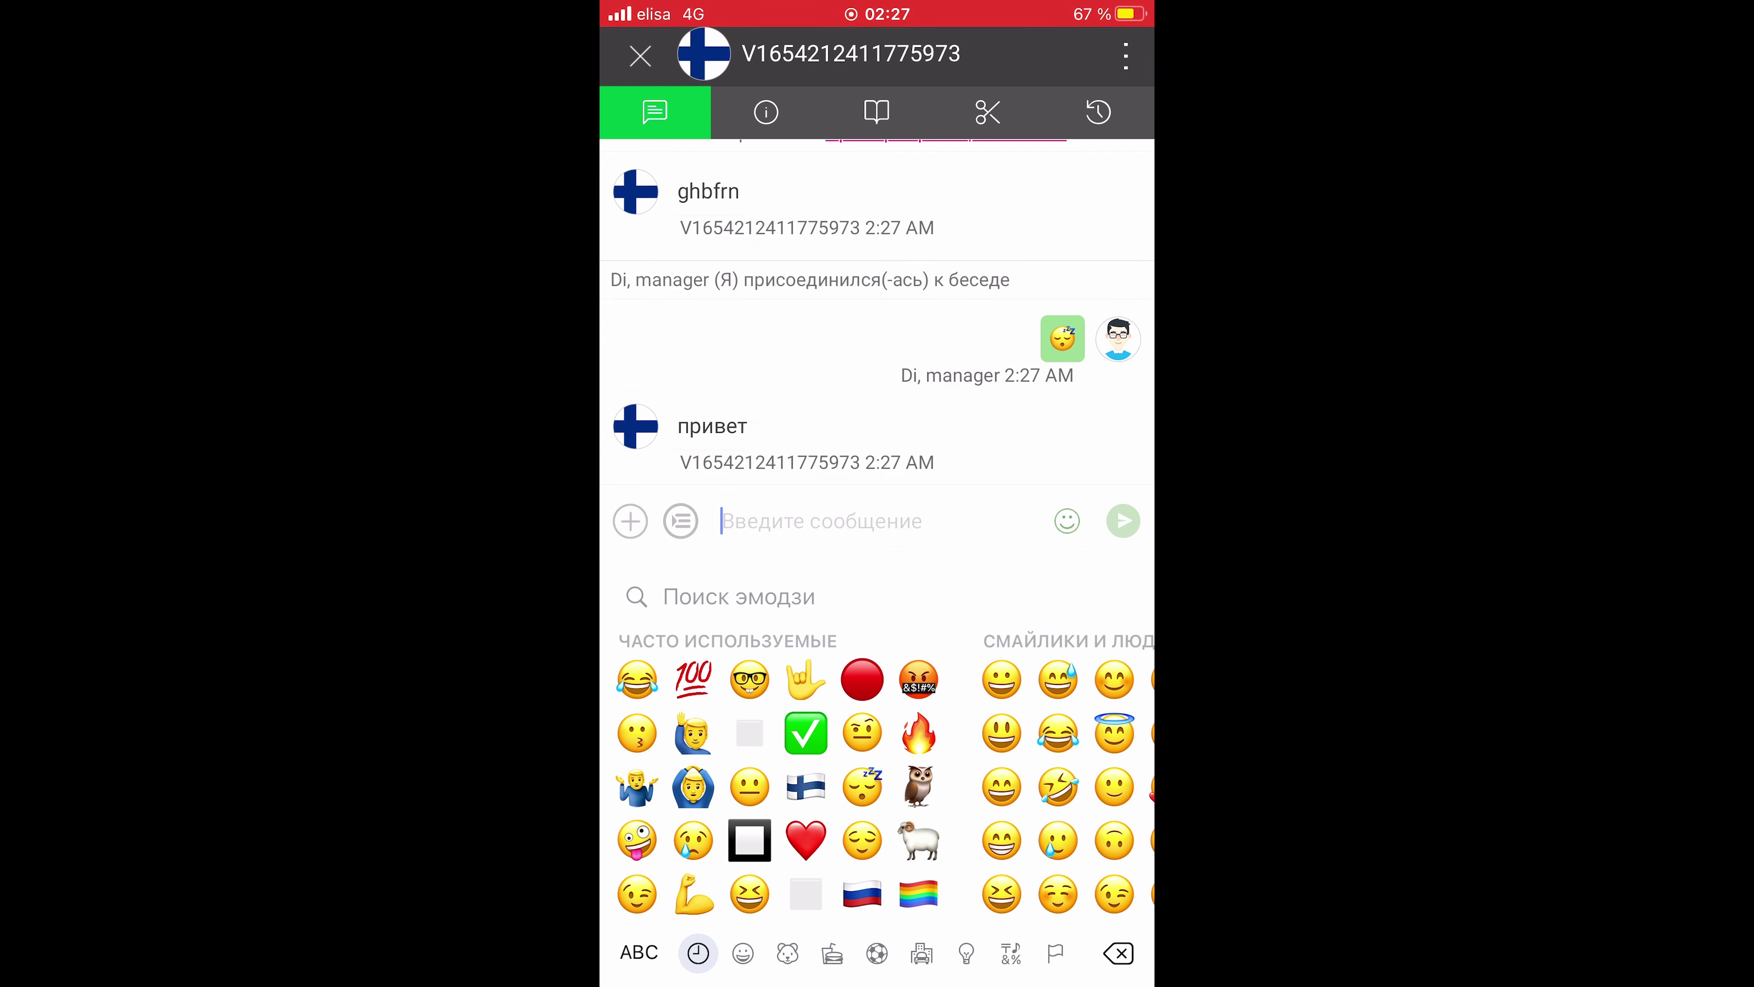
pyautogui.click(806, 732)
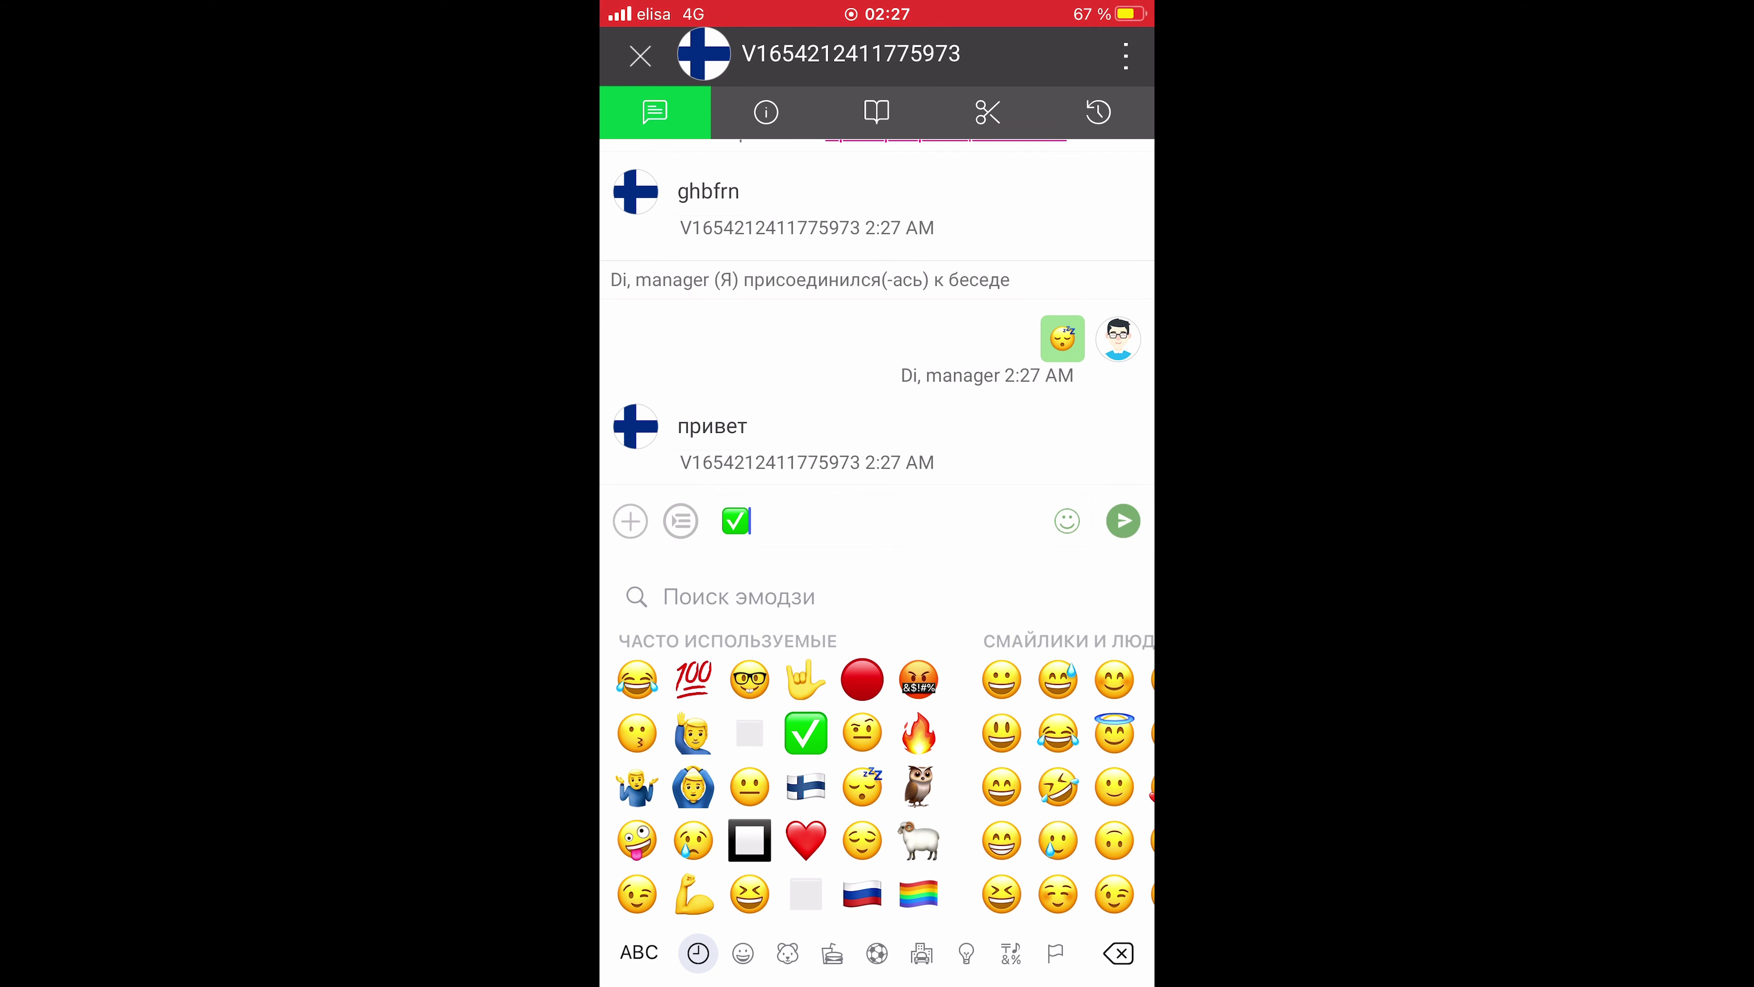
pyautogui.press('BackSpace')
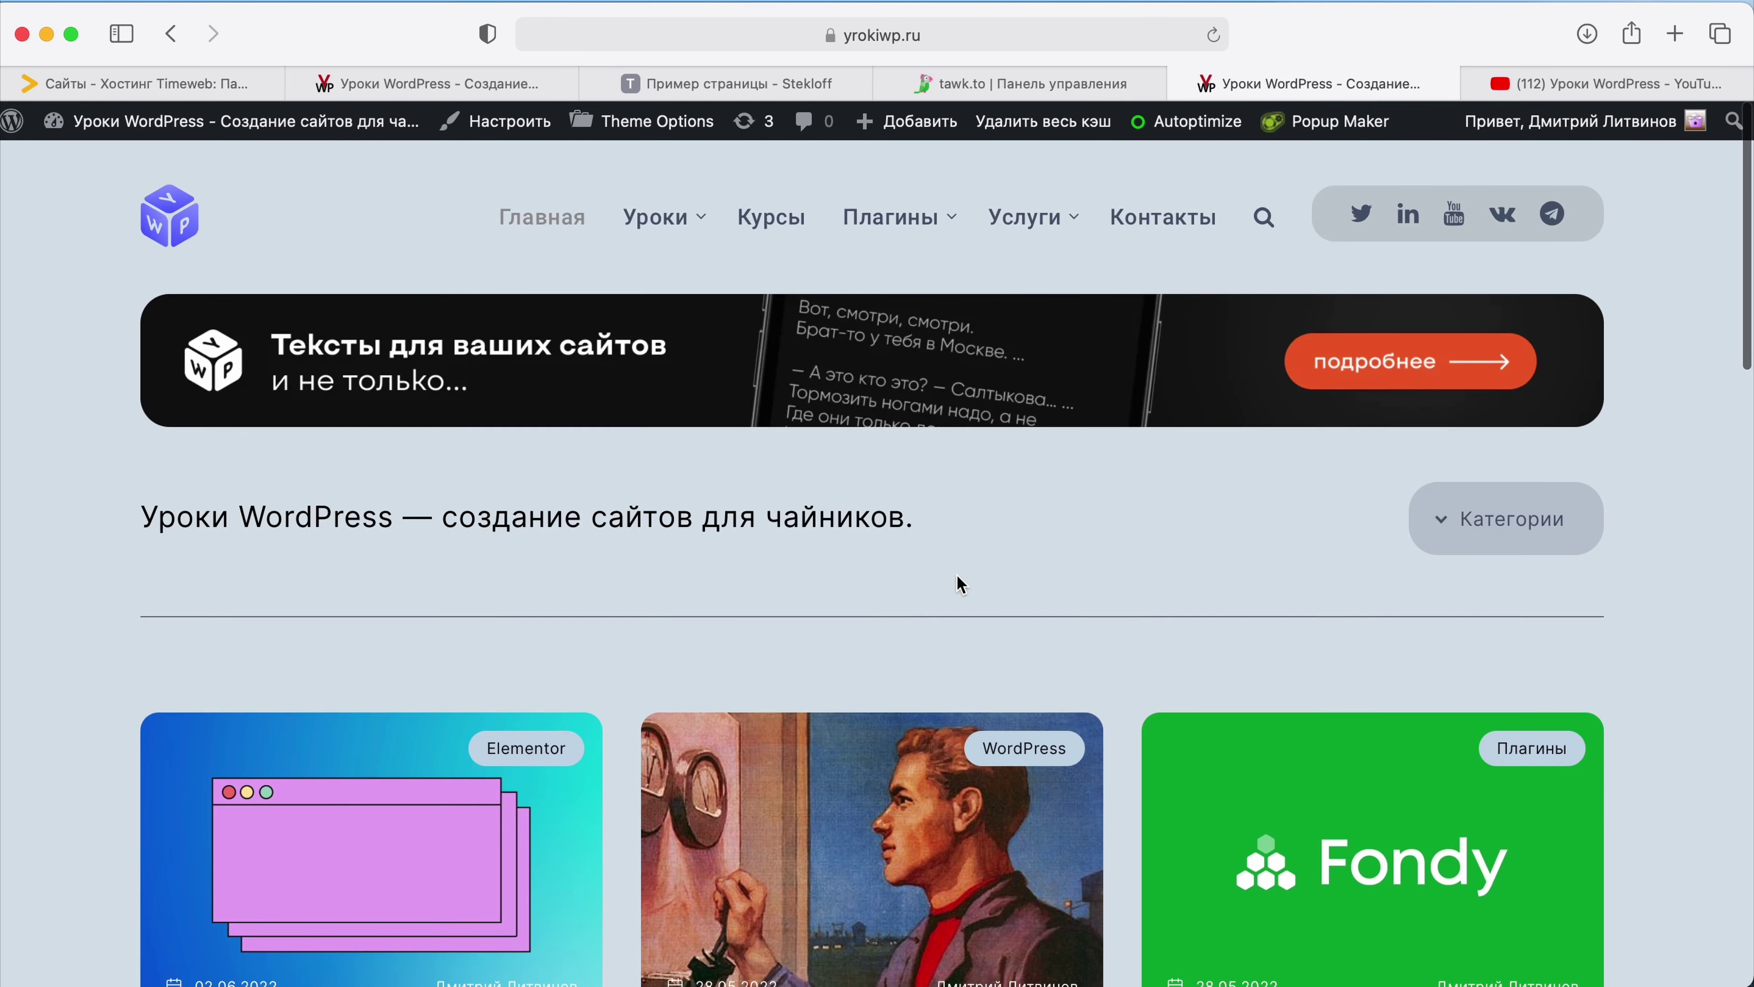
# Step: Switch to Safari, look over the yrokiwp.ru home page, and view the "Уроки WordPress" YouTube channel
pyautogui.scroll(-3, 1004, 508)
pyautogui.scroll(2, 1003, 504)
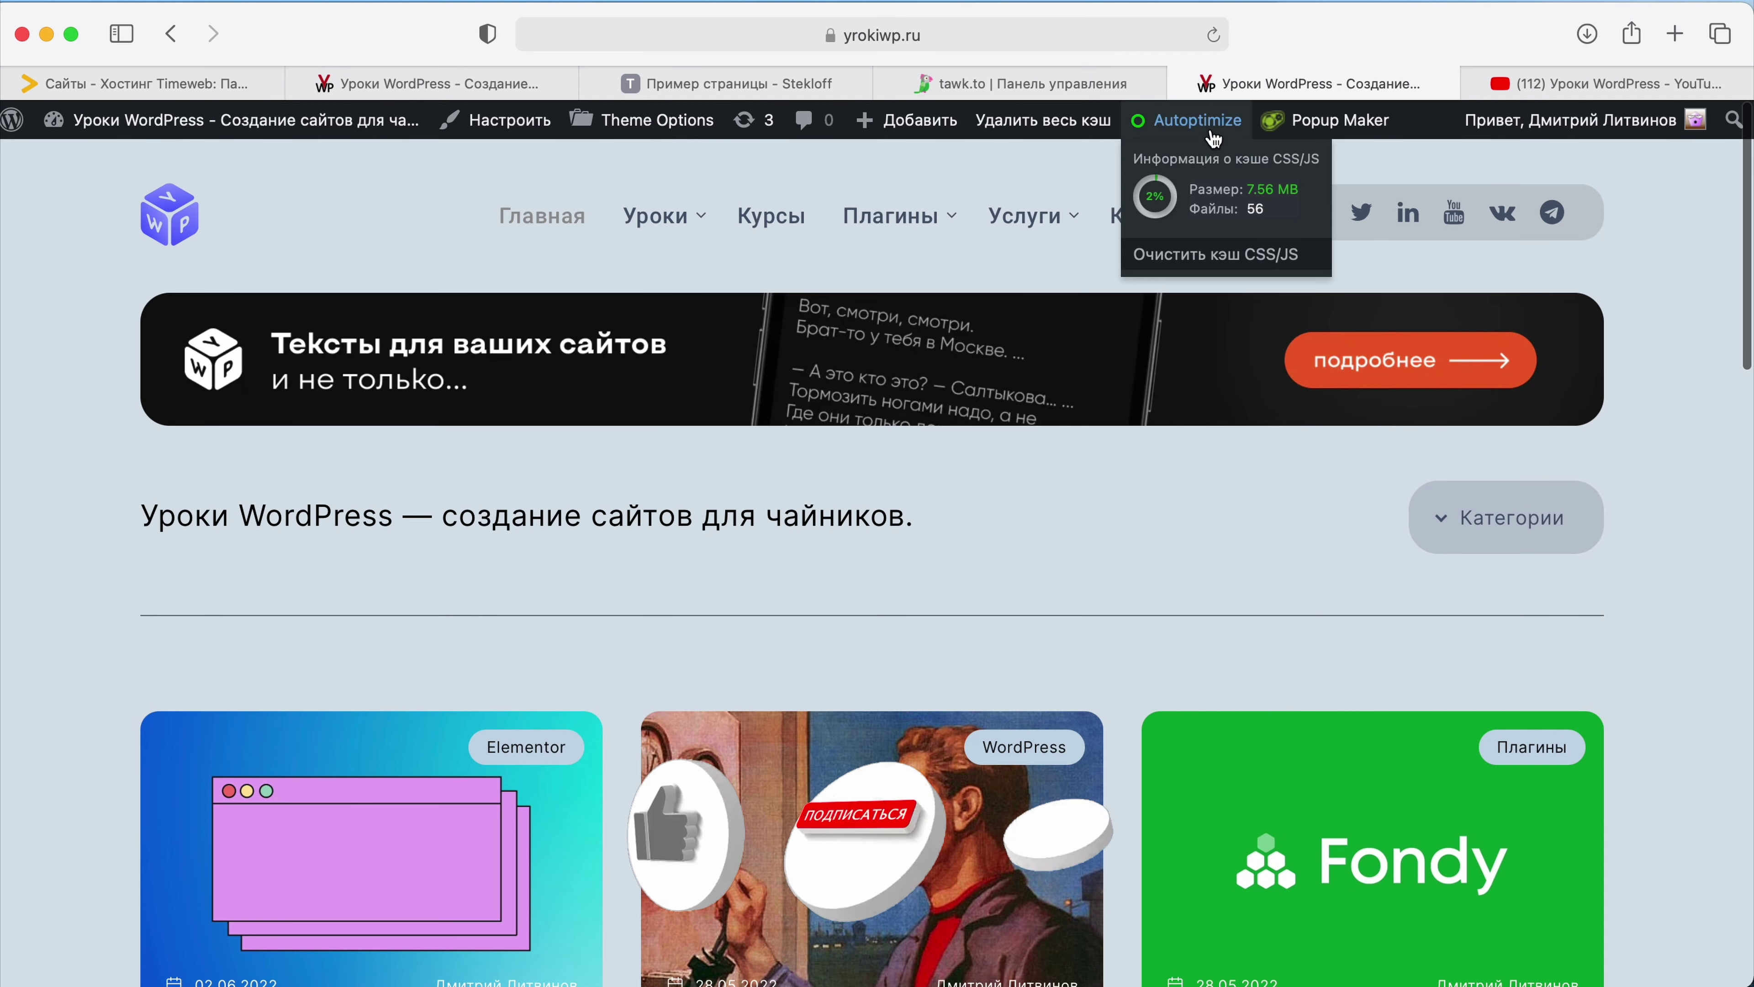
pyautogui.click(1516, 75)
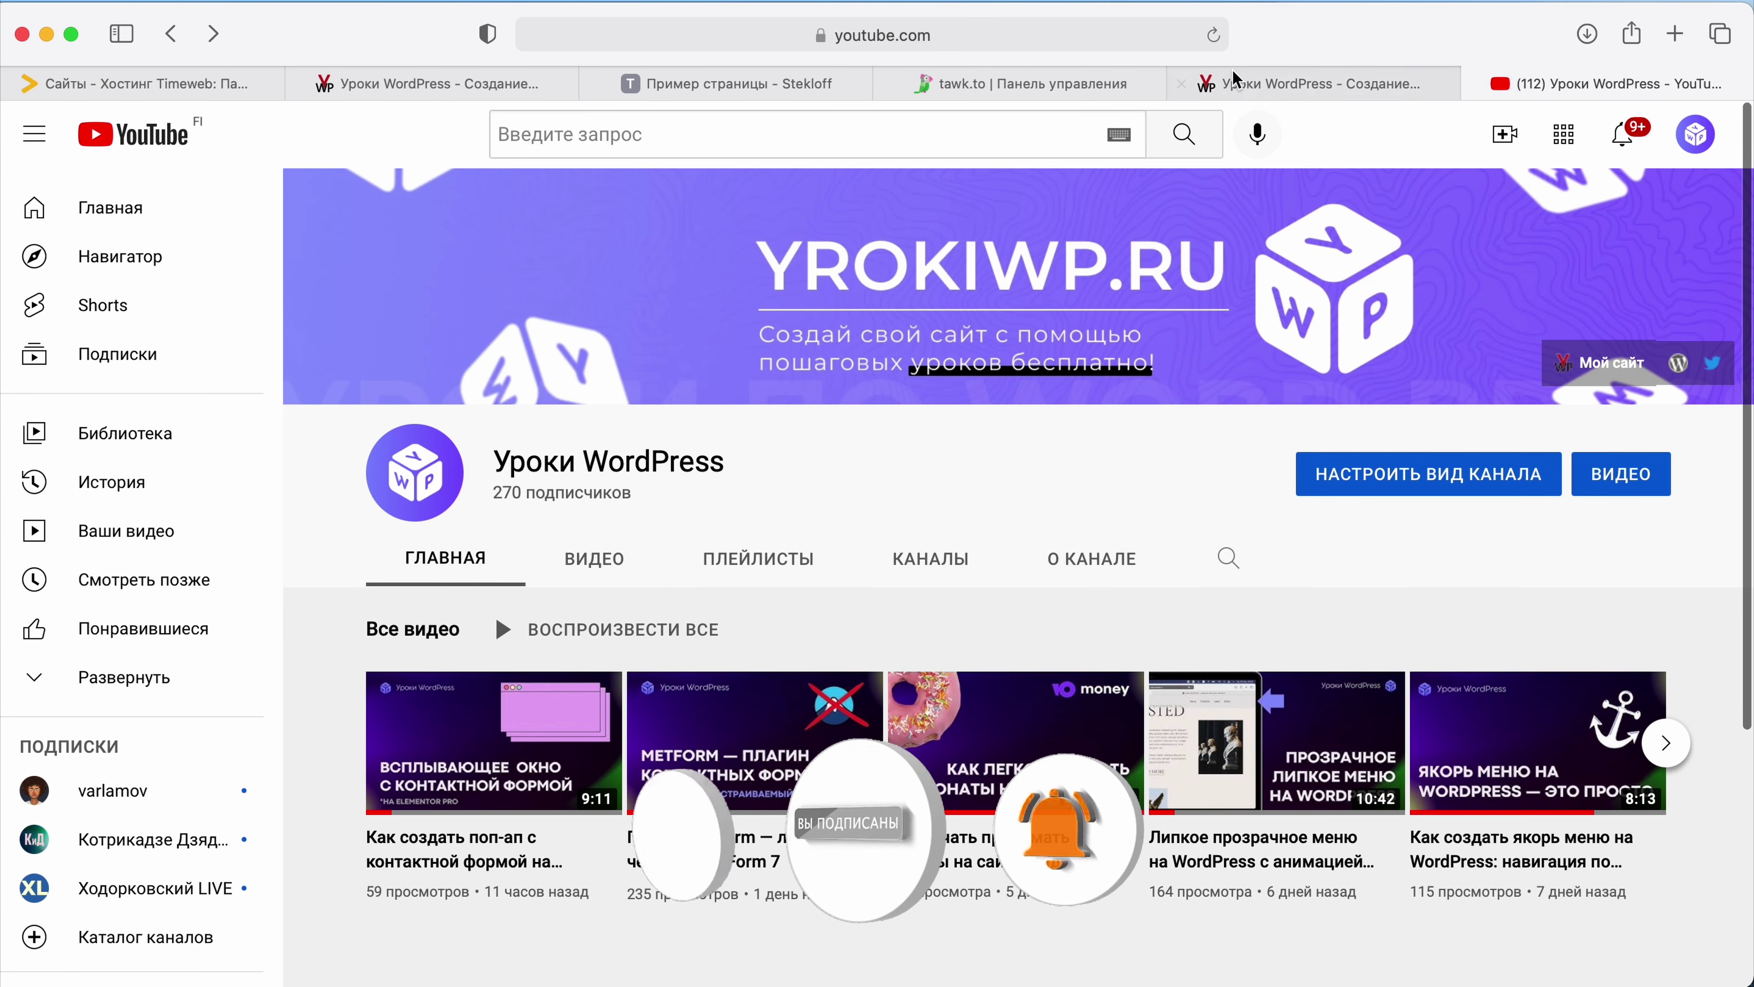
# Step: Open the "Тексты для ваших сайтов" banner on yrokiwp.ru and look through the copywriting services, prices and contact form
pyautogui.click(1226, 77)
pyautogui.click(1035, 383)
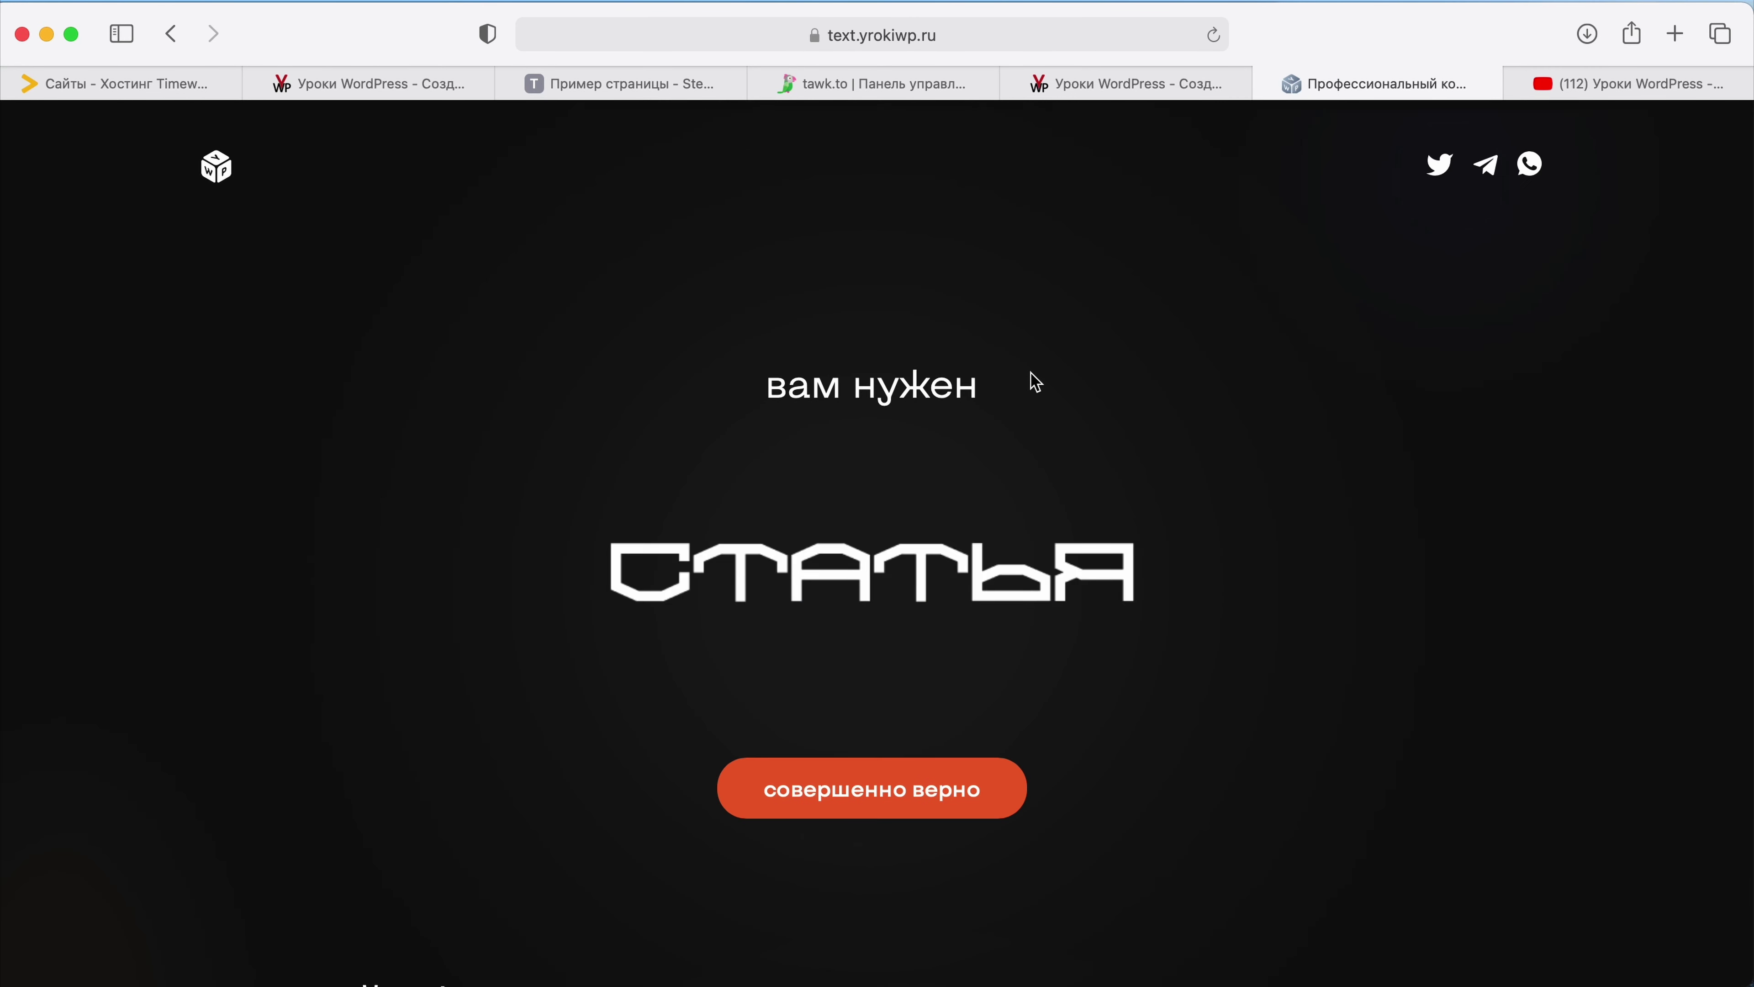
pyautogui.scroll(-7, 1035, 382)
pyautogui.scroll(-15, 1035, 382)
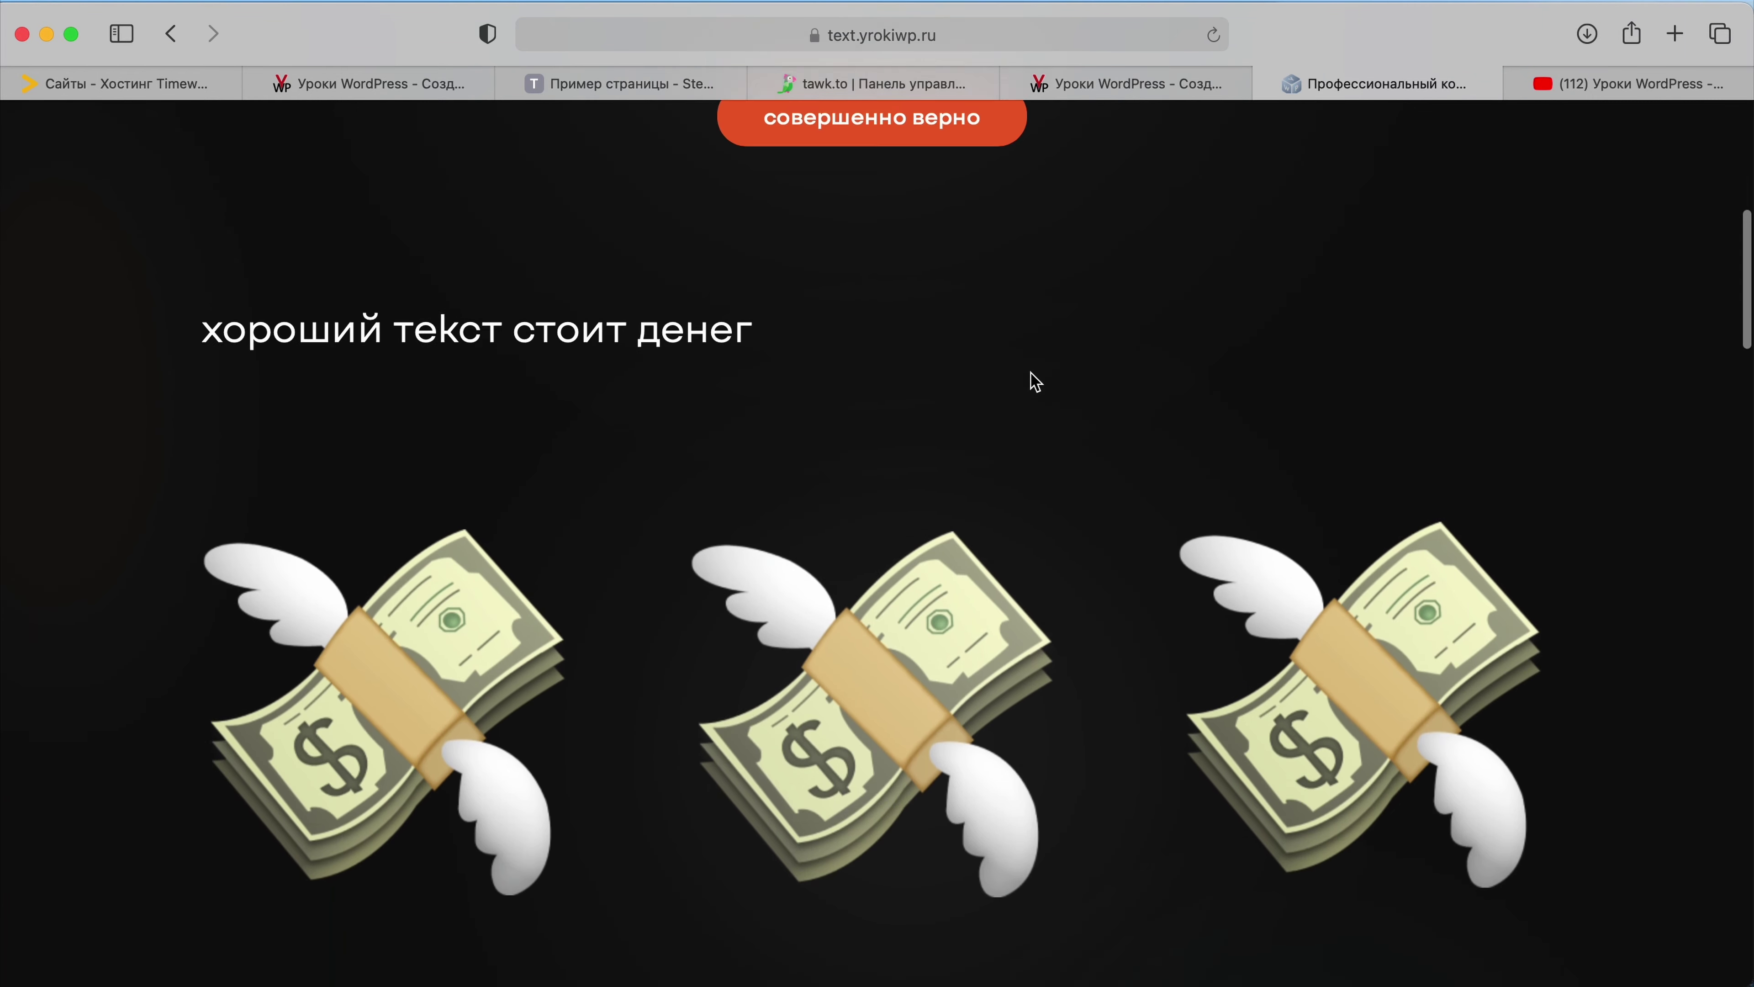
pyautogui.scroll(-15, 1035, 382)
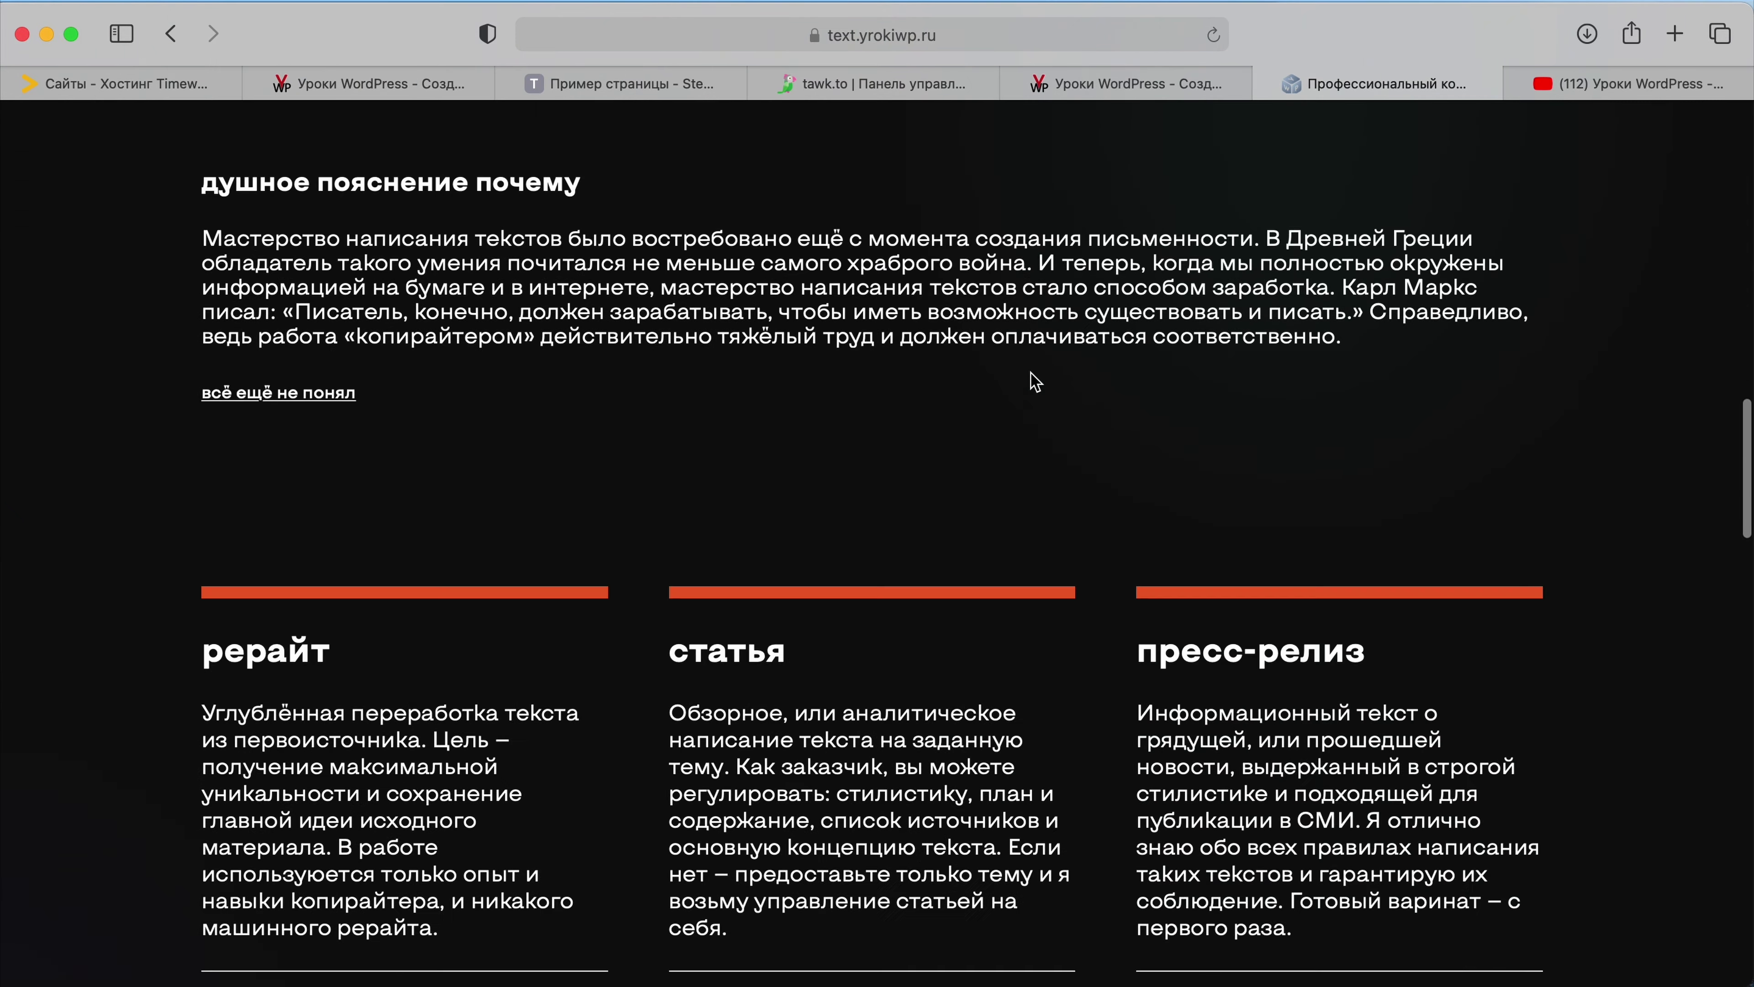
pyautogui.scroll(-15, 1035, 382)
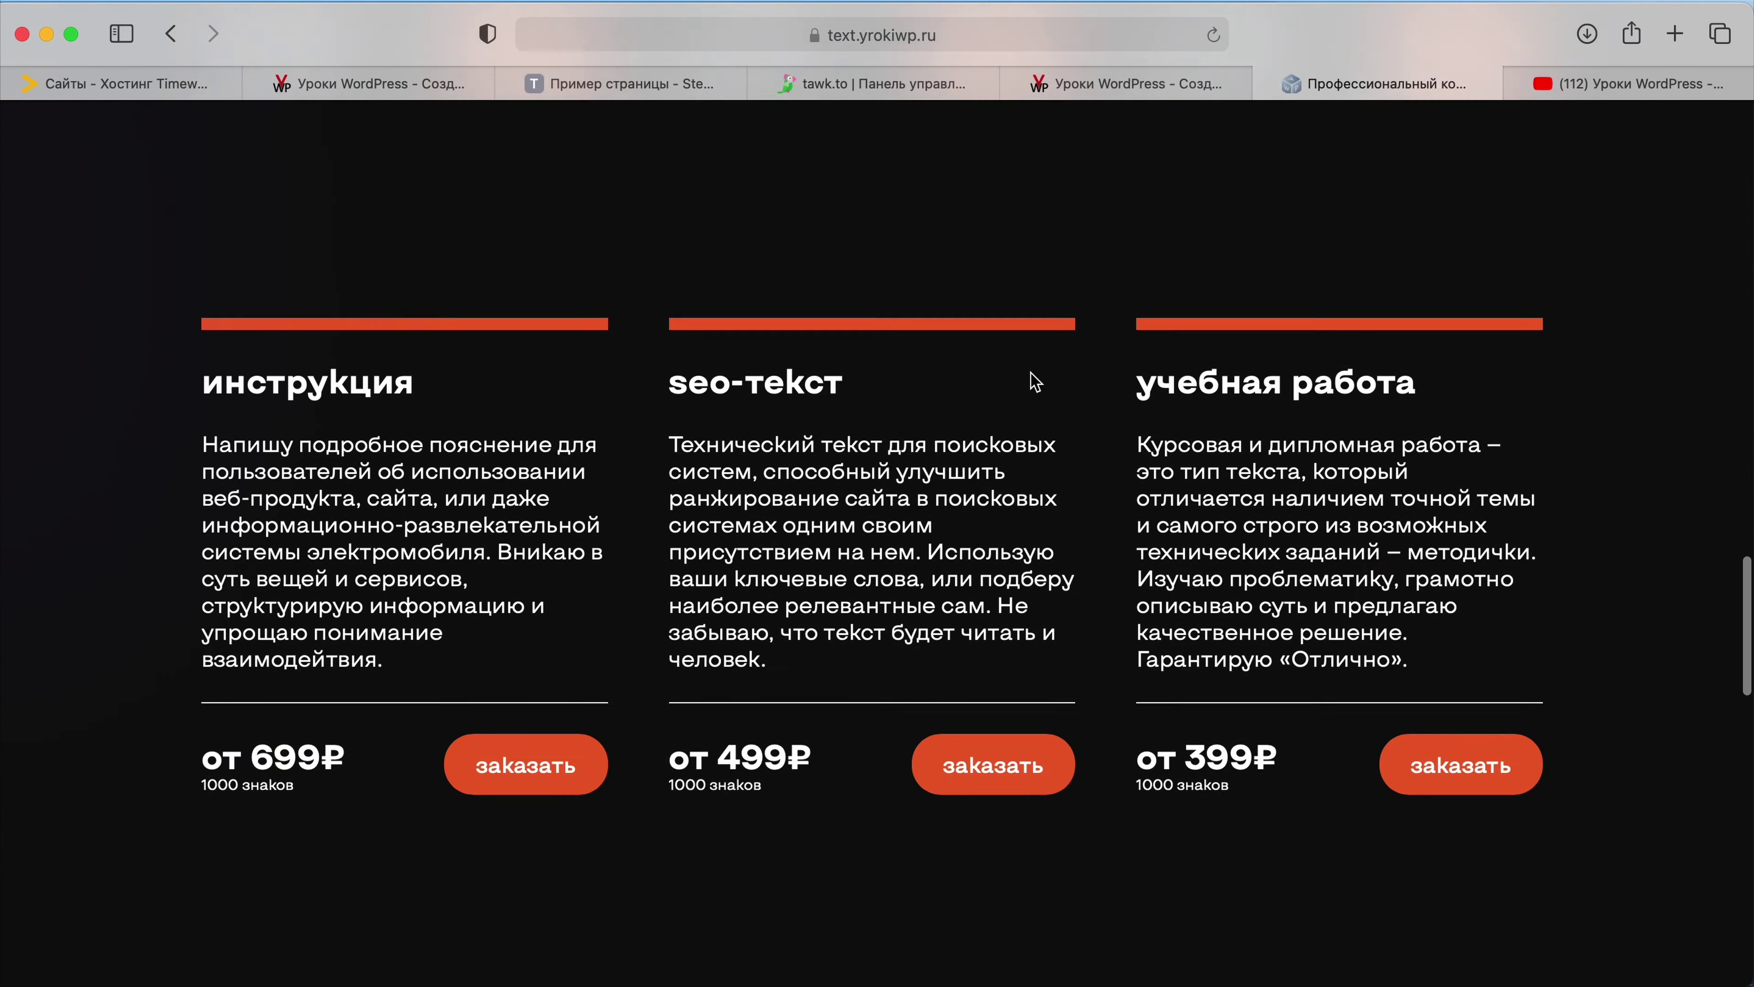
pyautogui.scroll(-10, 1035, 382)
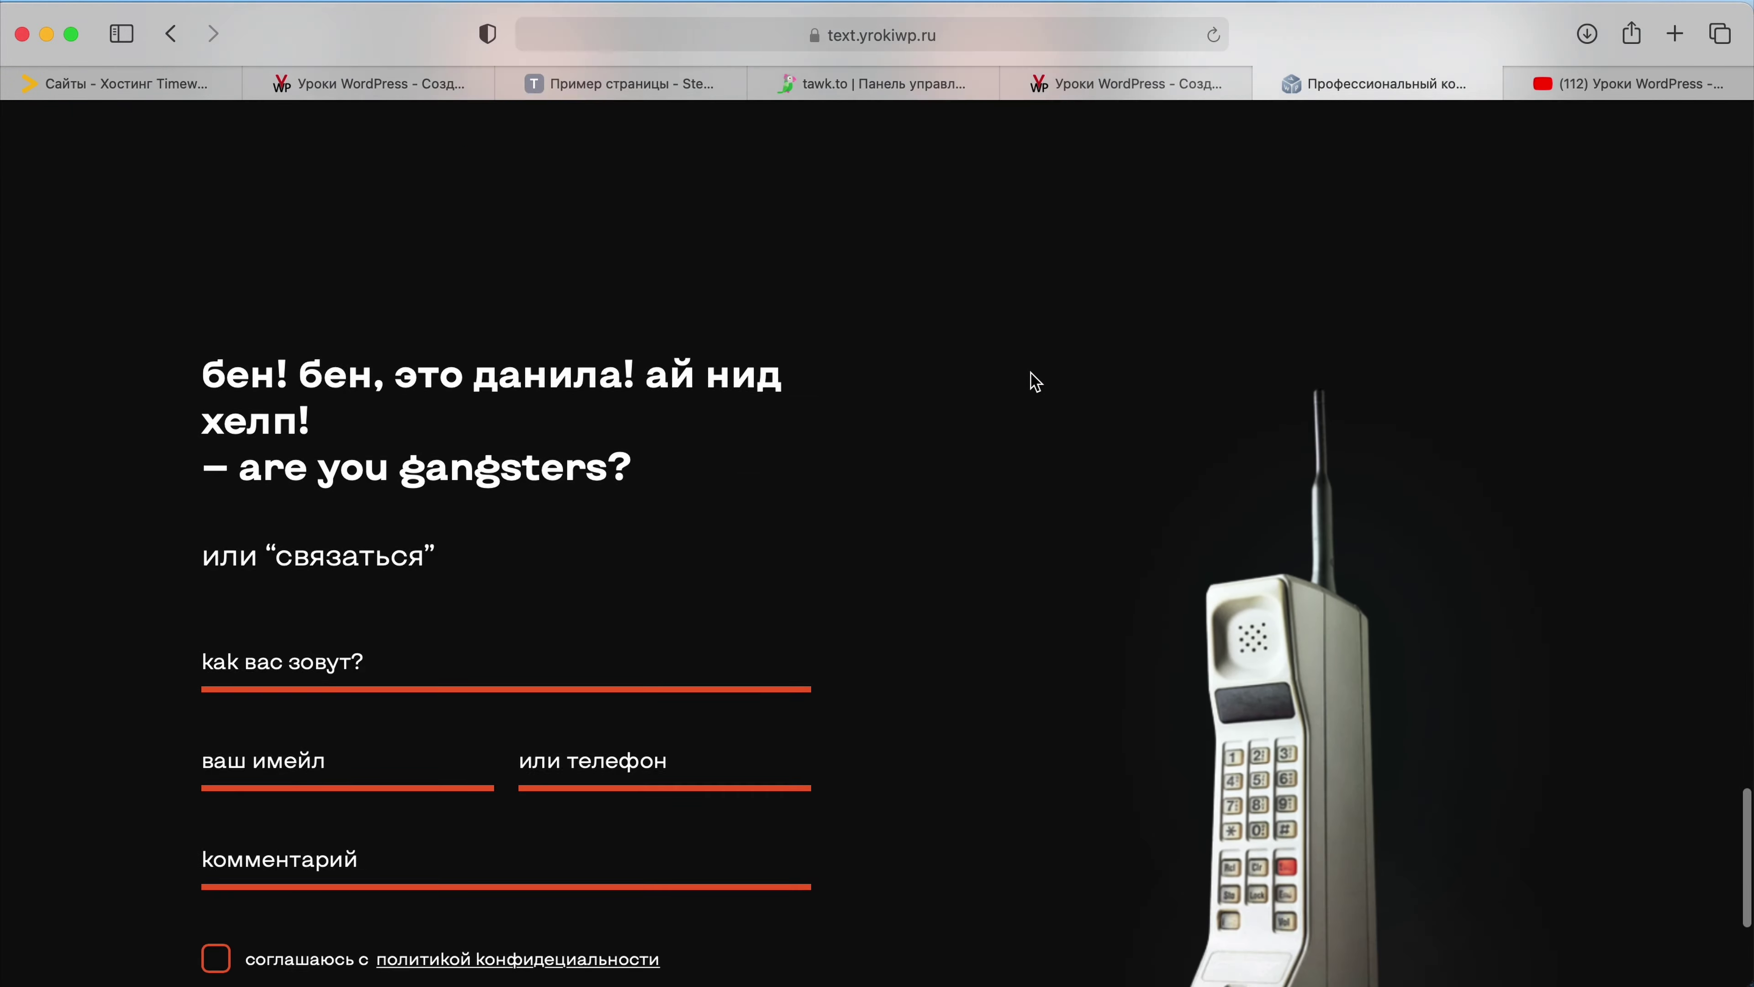
pyautogui.scroll(4, 1035, 382)
pyautogui.scroll(20, 1035, 382)
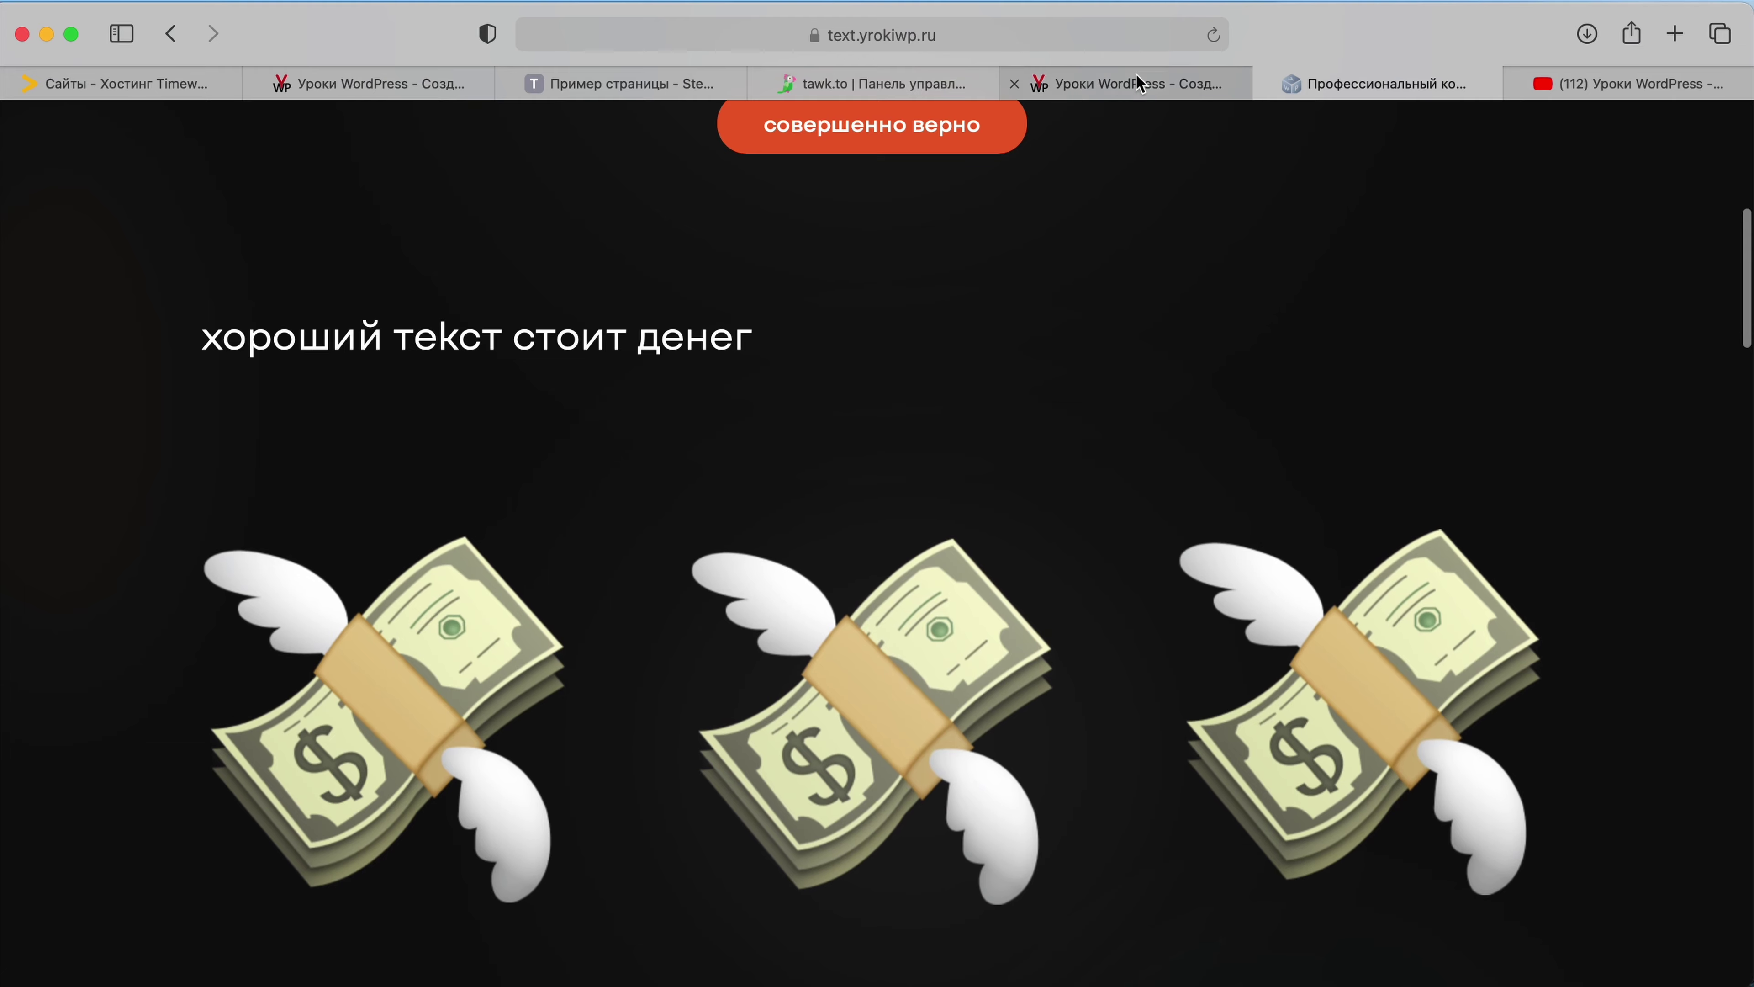
# Step: Return to yrokiwp.ru, open the Elementor article on creating a pop-up with a contact form, and skim its beginning
pyautogui.click(1136, 73)
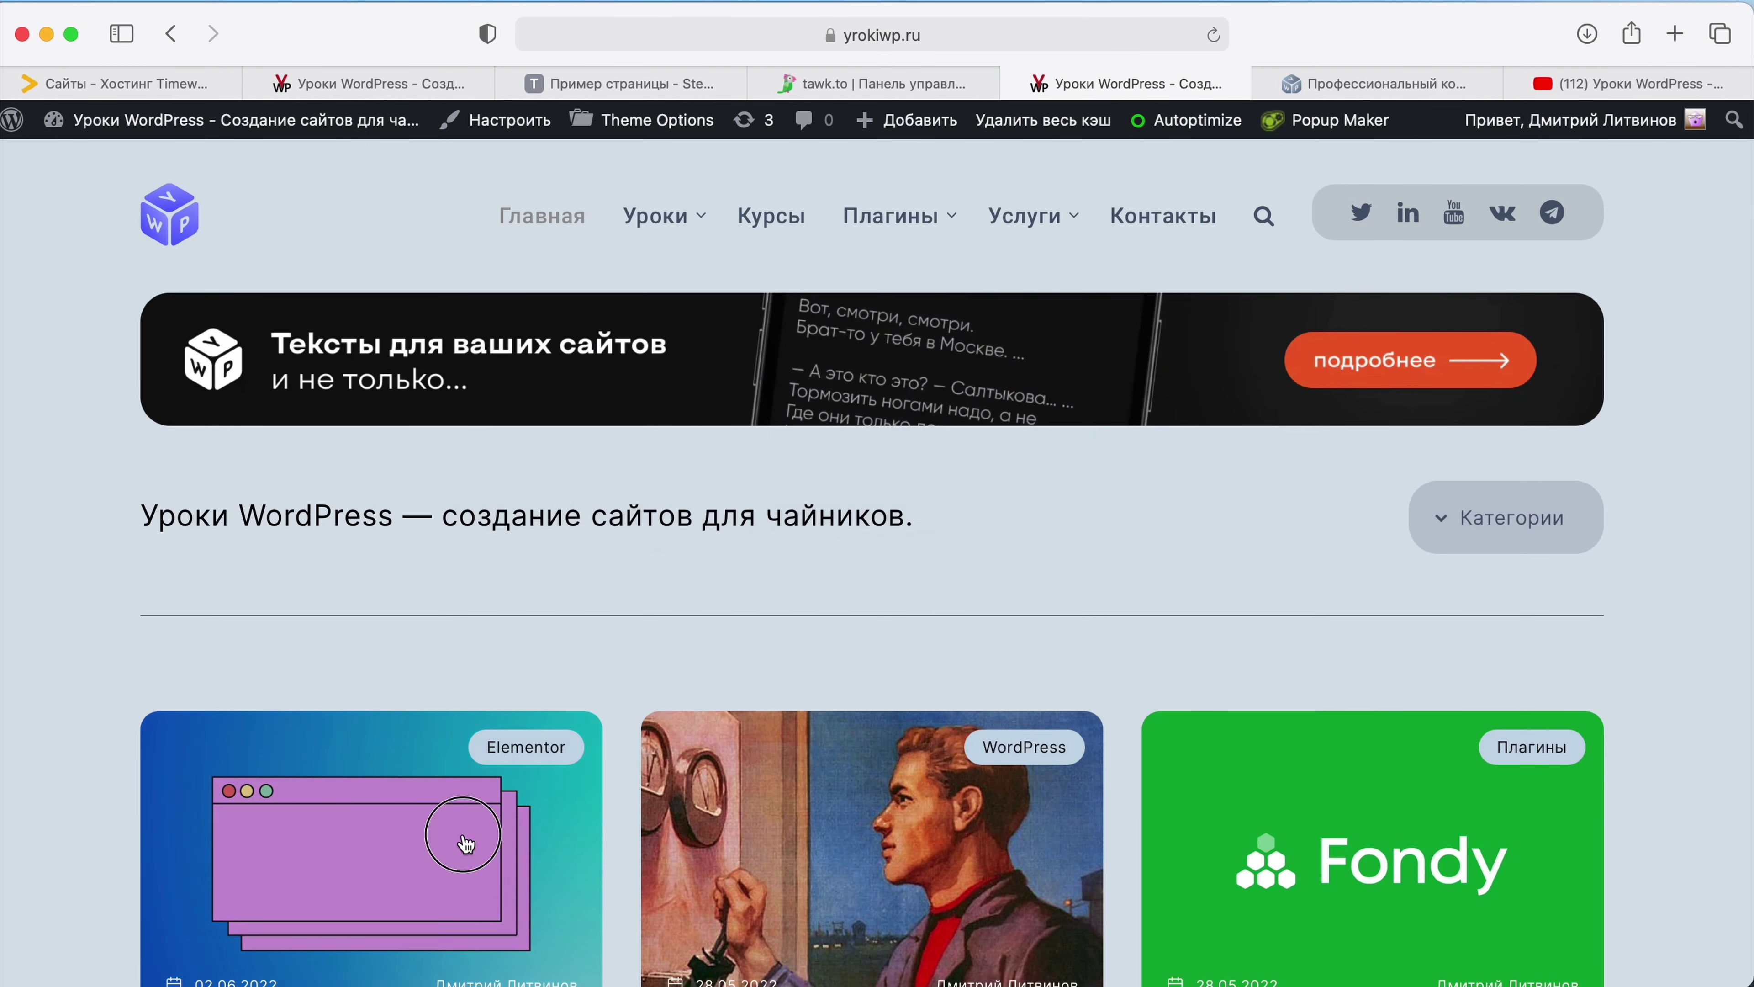
pyautogui.click(468, 843)
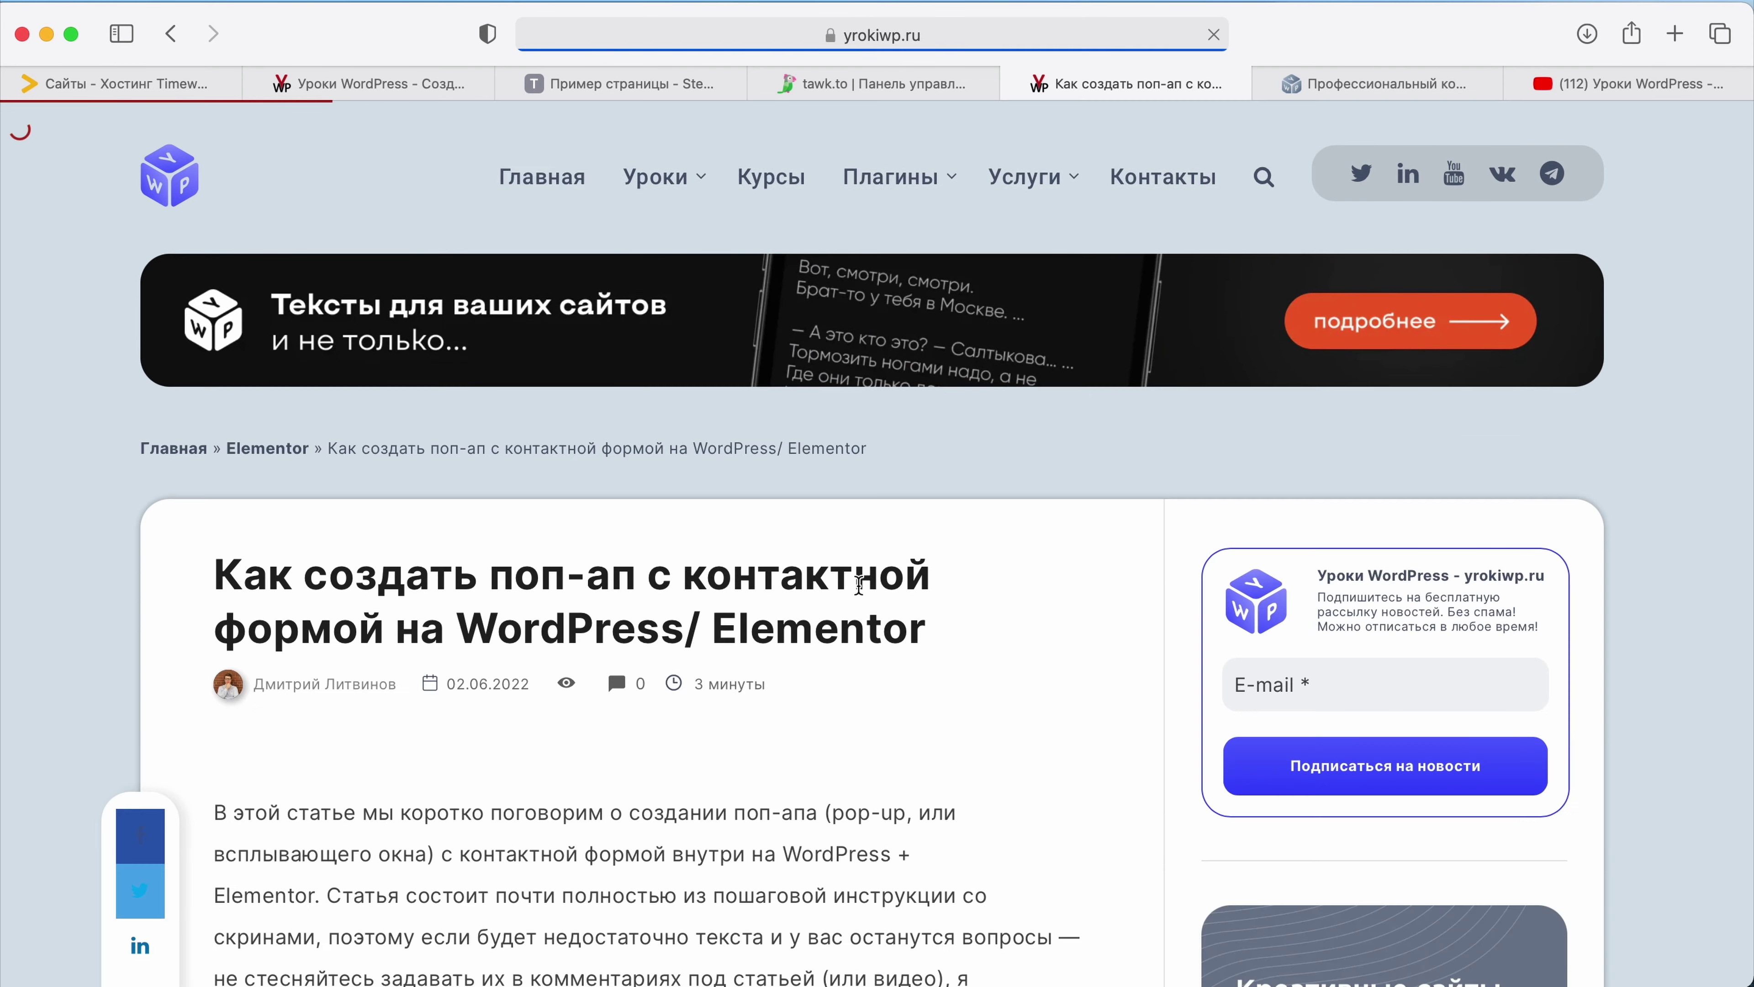
pyautogui.scroll(-8, 859, 595)
pyautogui.scroll(-3, 862, 594)
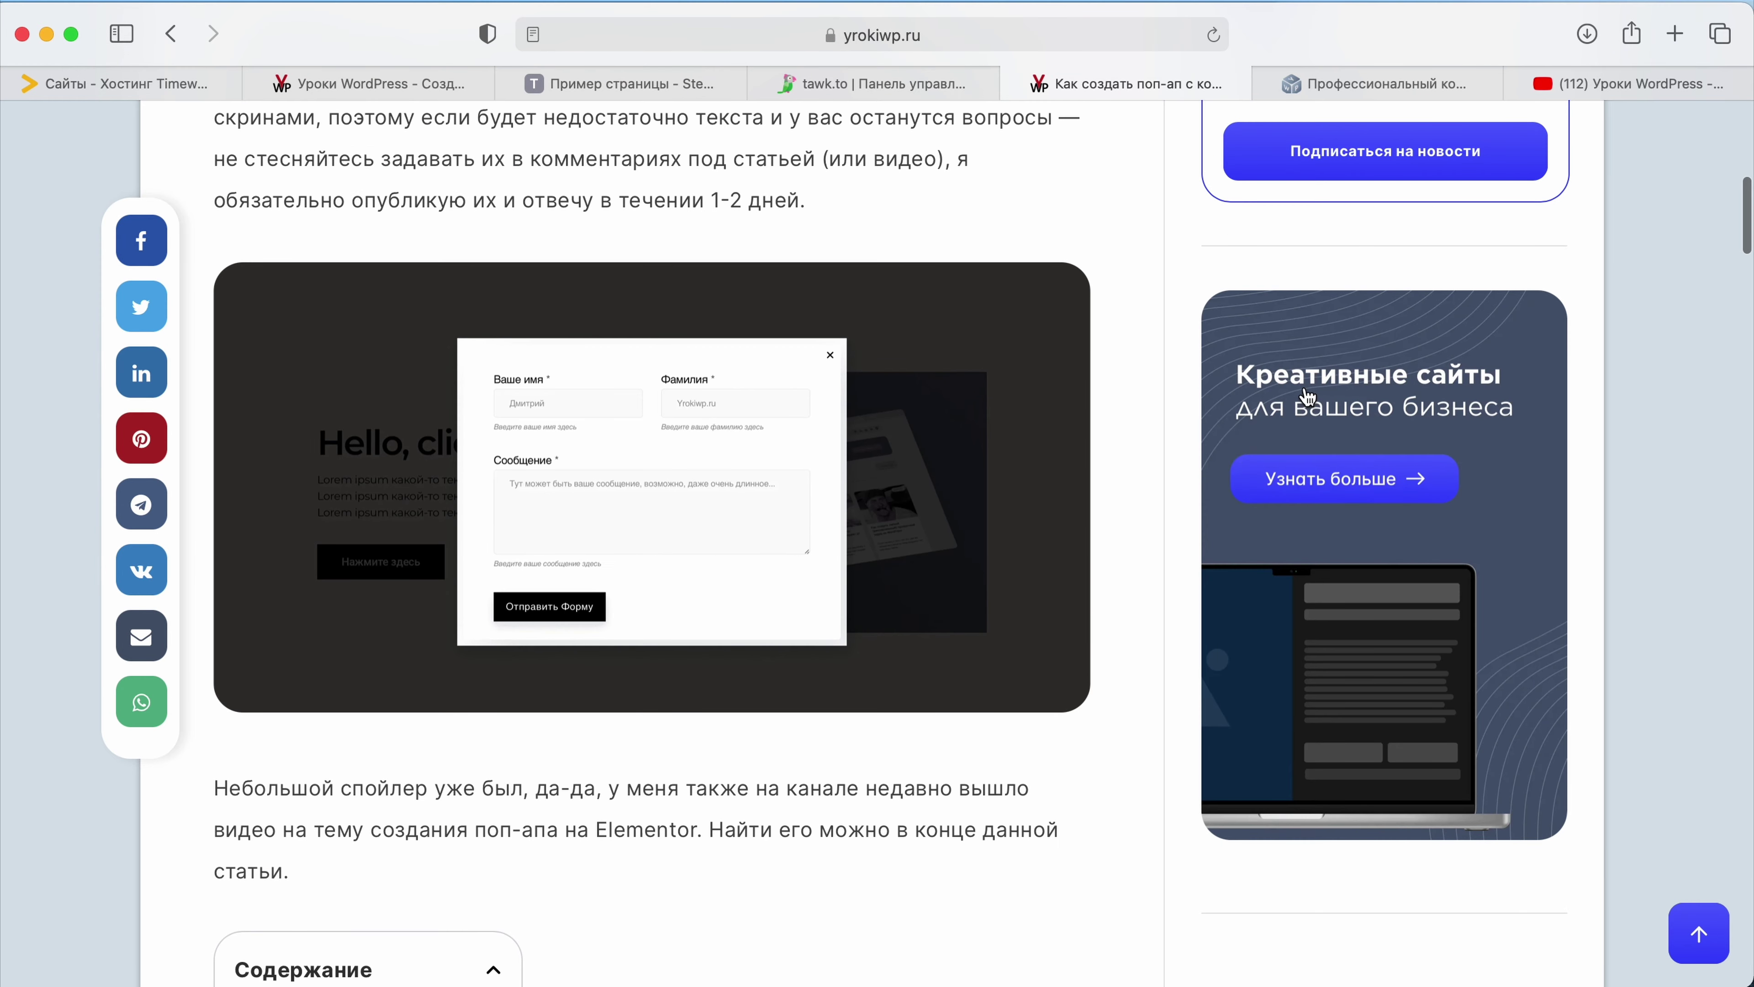
# Step: Bring up the a.yrokiwp.ru web developer portfolio and look over its articles and projects
pyautogui.hotkey('ctrl', 'Tab')
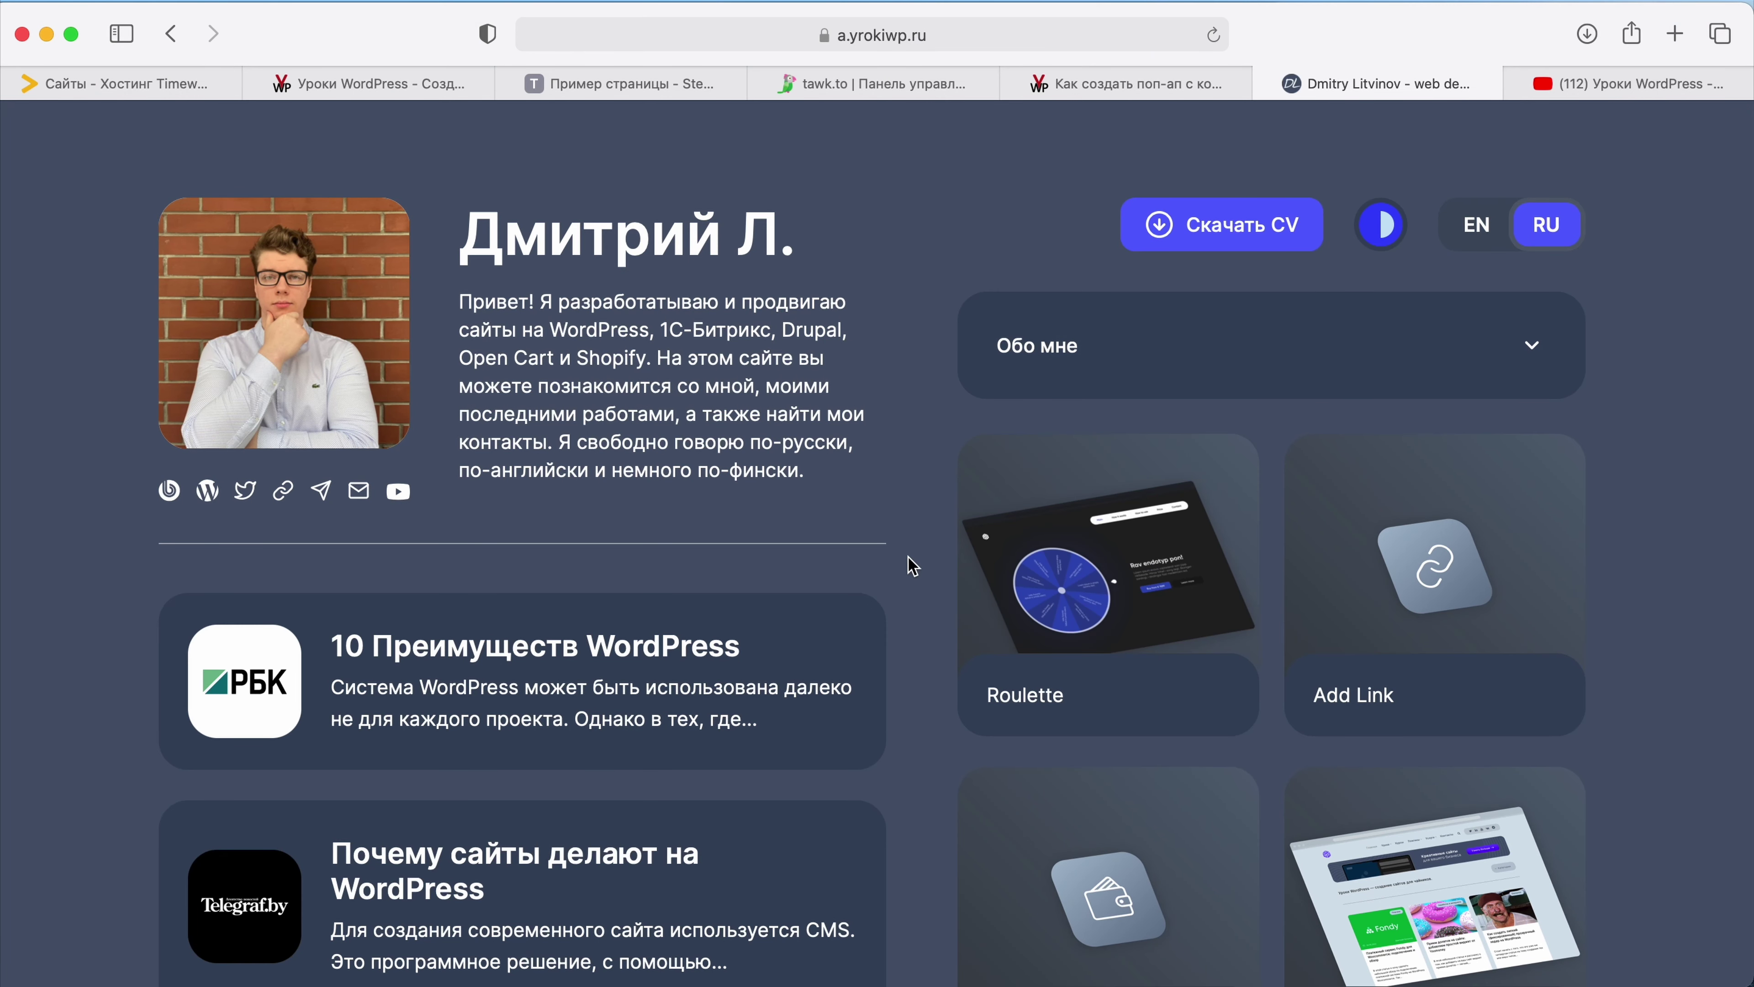
pyautogui.scroll(-5, 912, 561)
pyautogui.scroll(5, 912, 565)
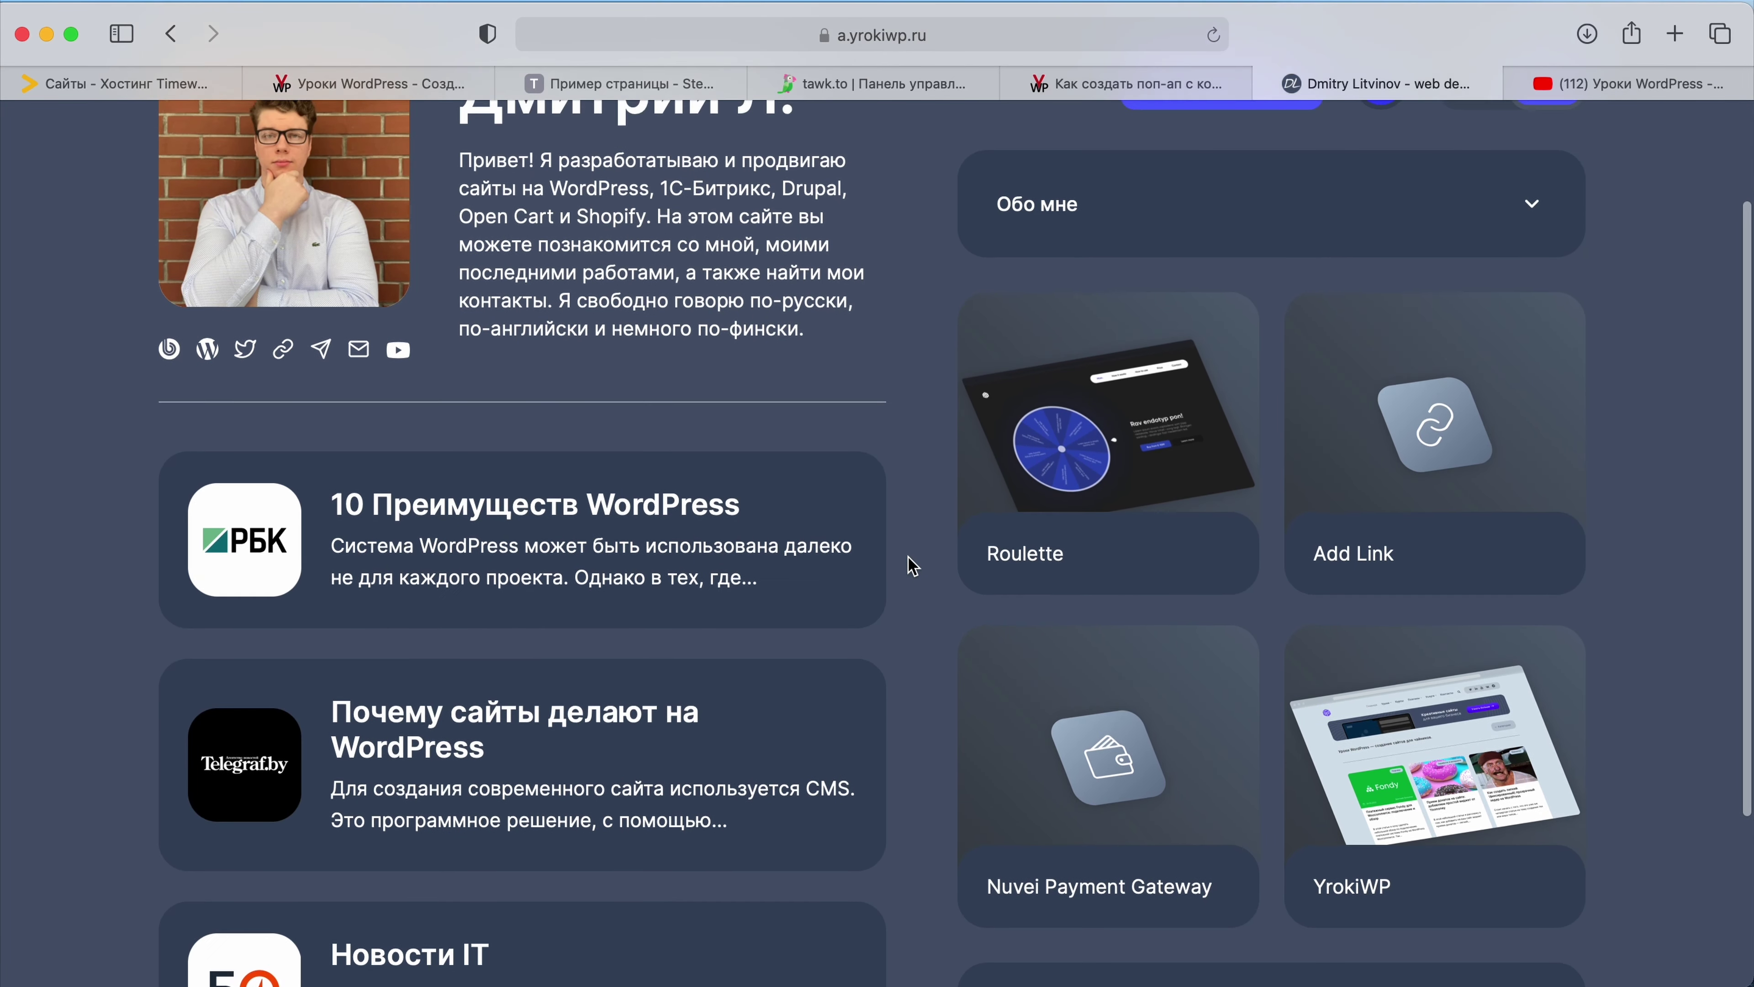